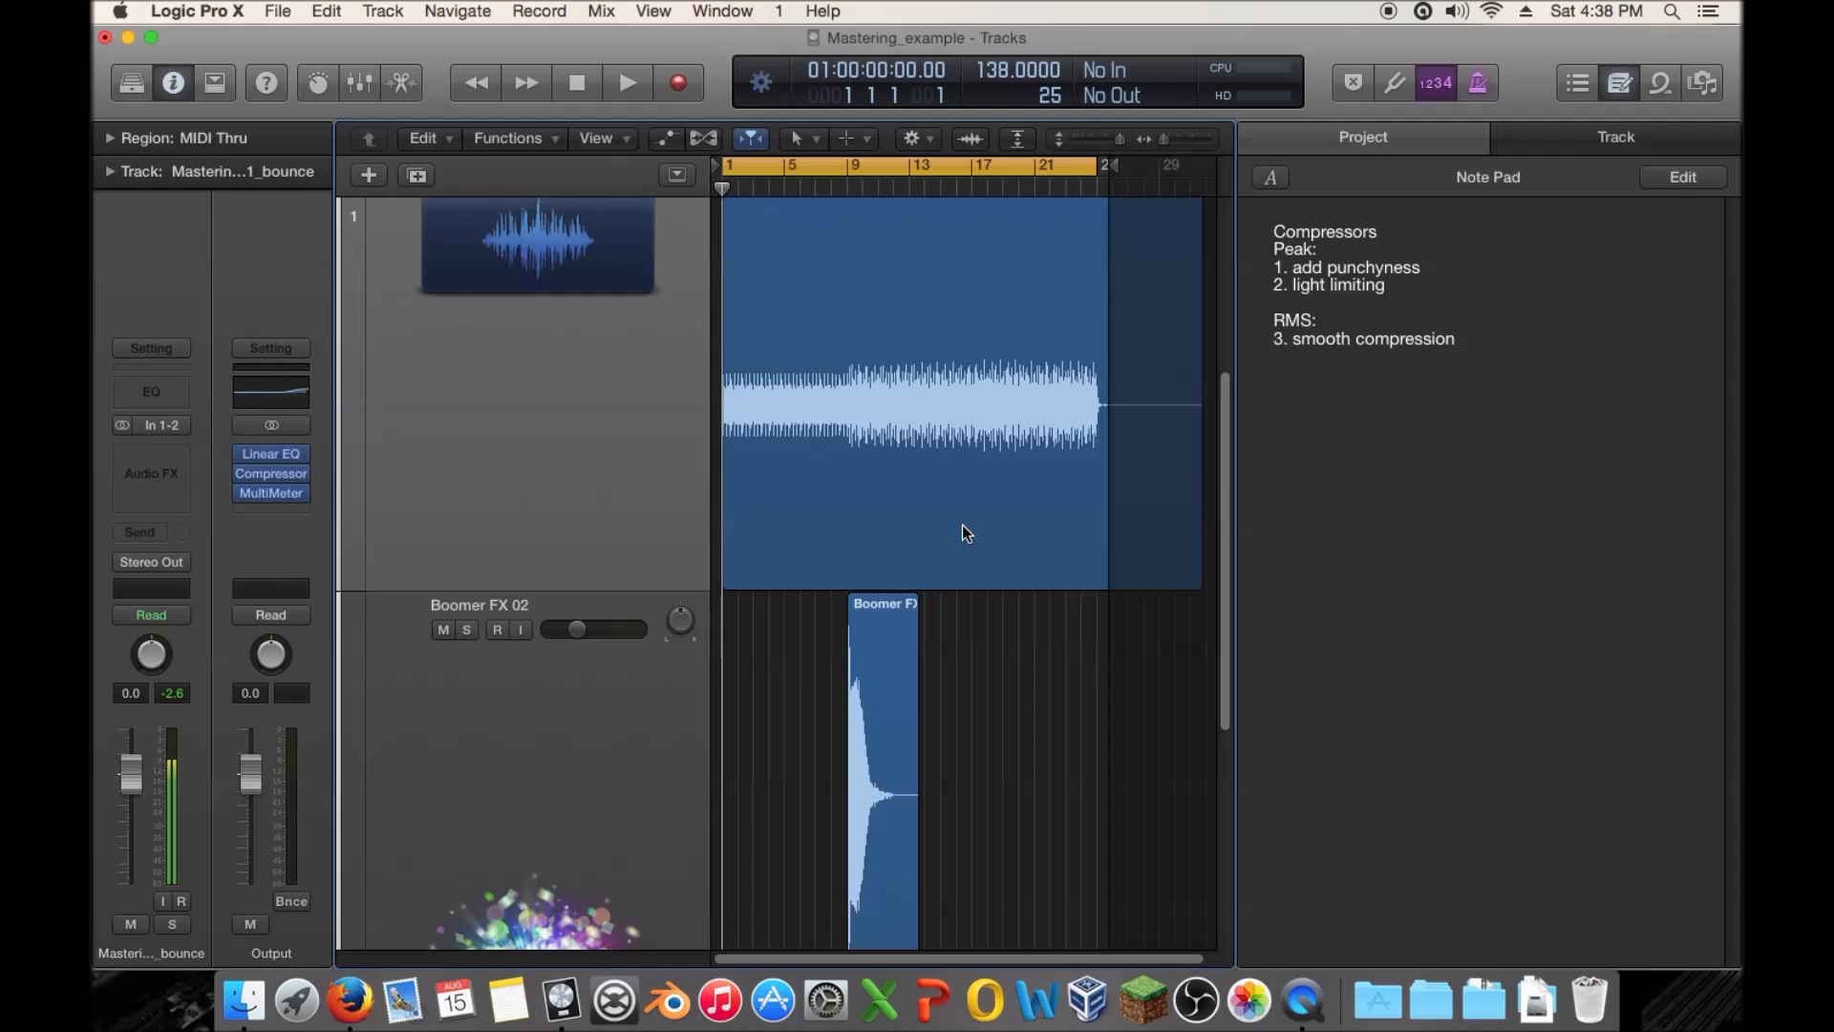
Add the Twitter profile link below the RMS line in the project notes, leaving blank space above it
double_click(1495, 653)
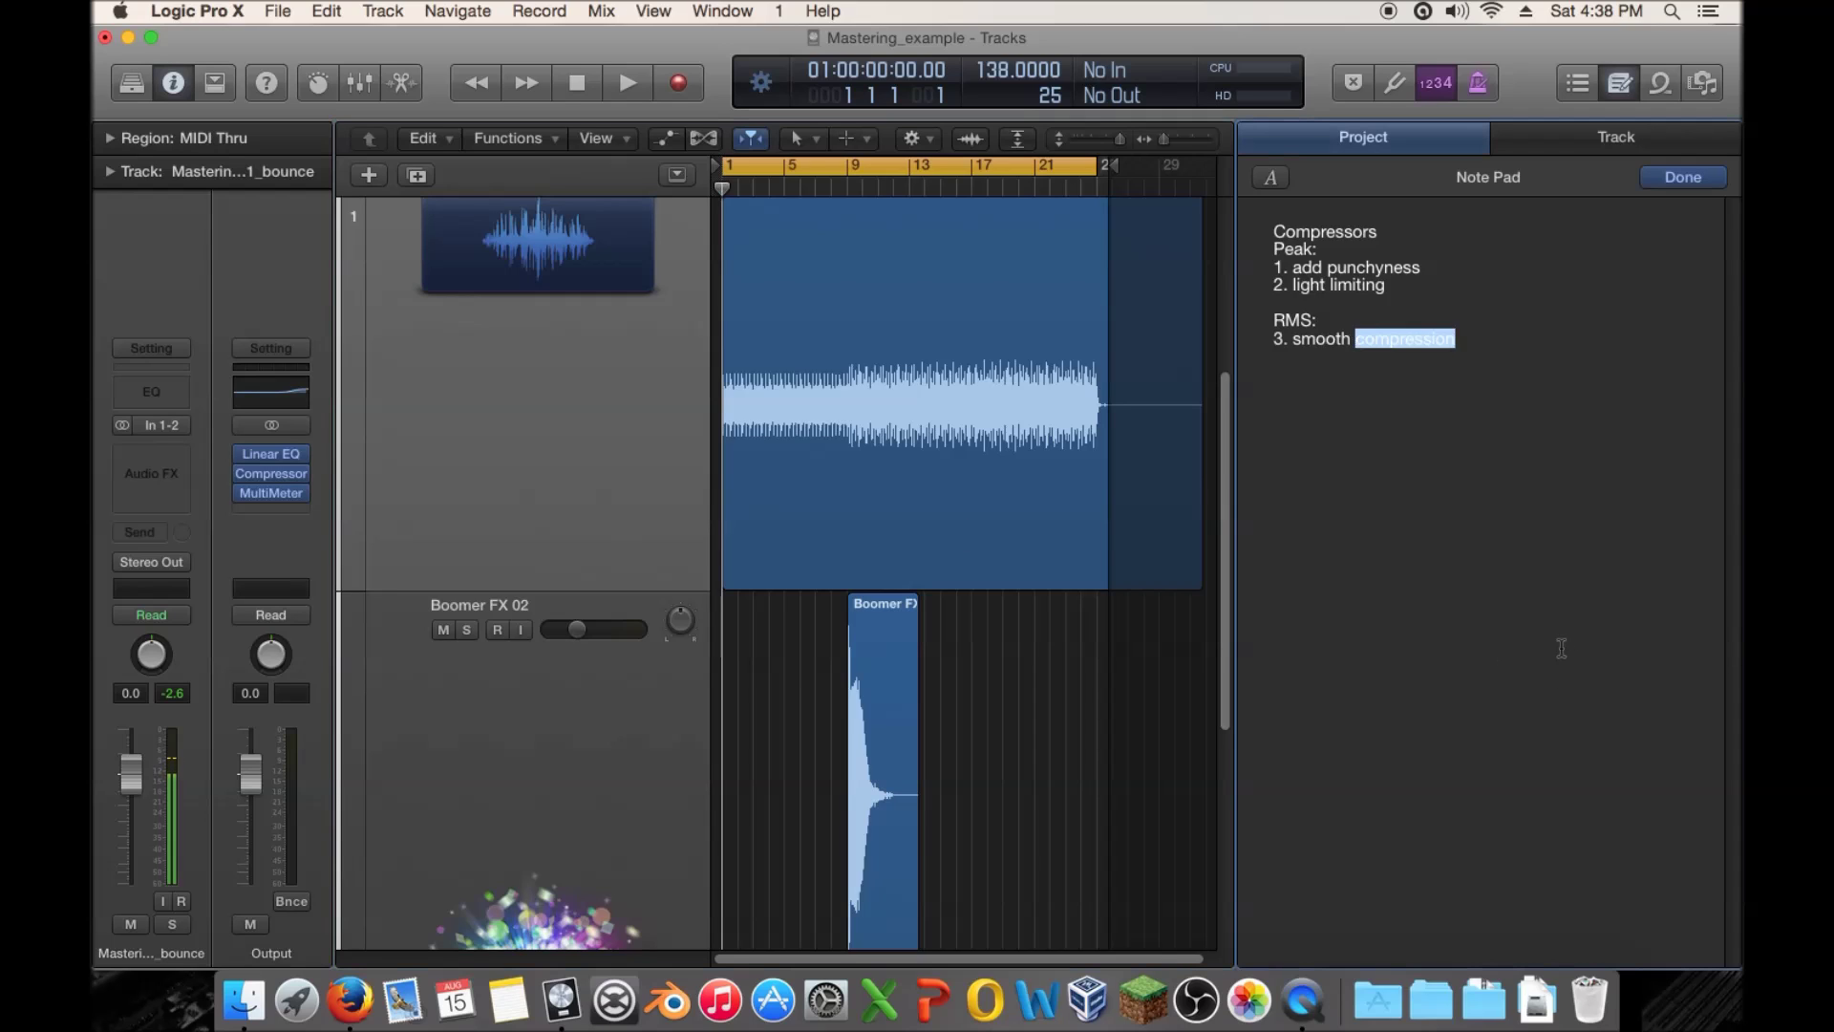
click(1567, 648)
key(Return)
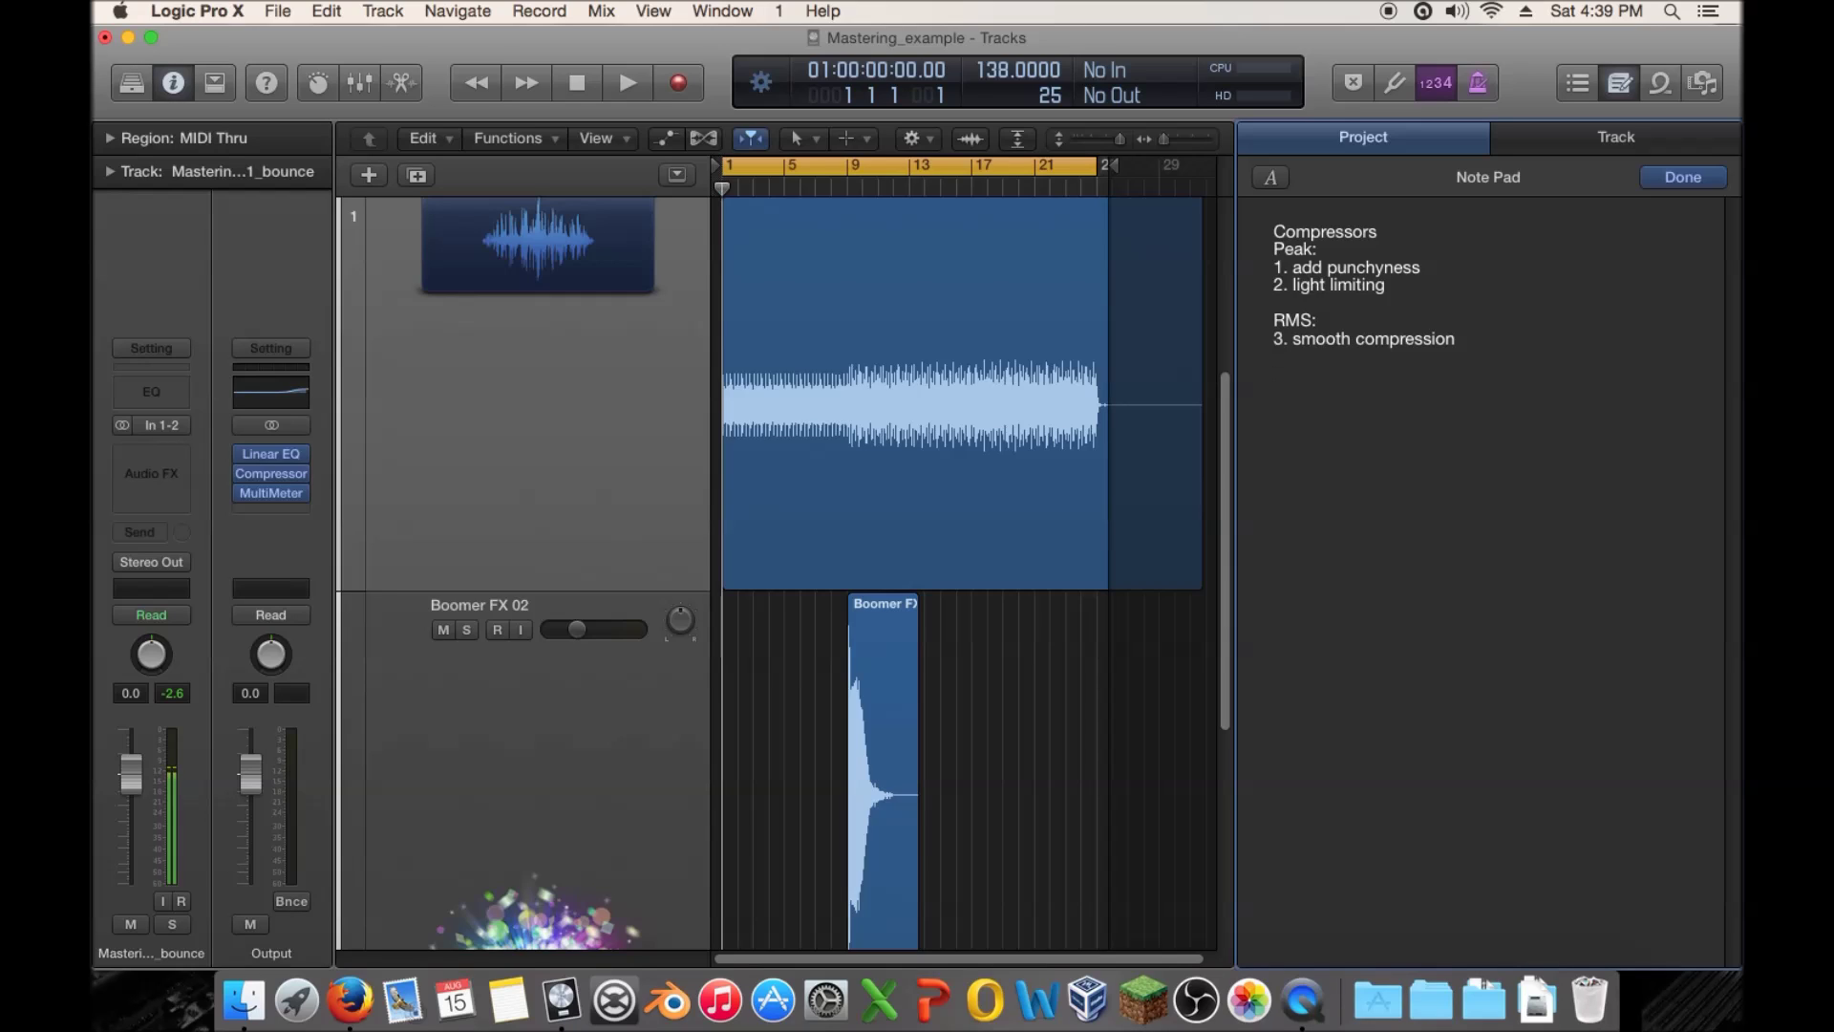
key(Return)
text(twitter.com/manak)
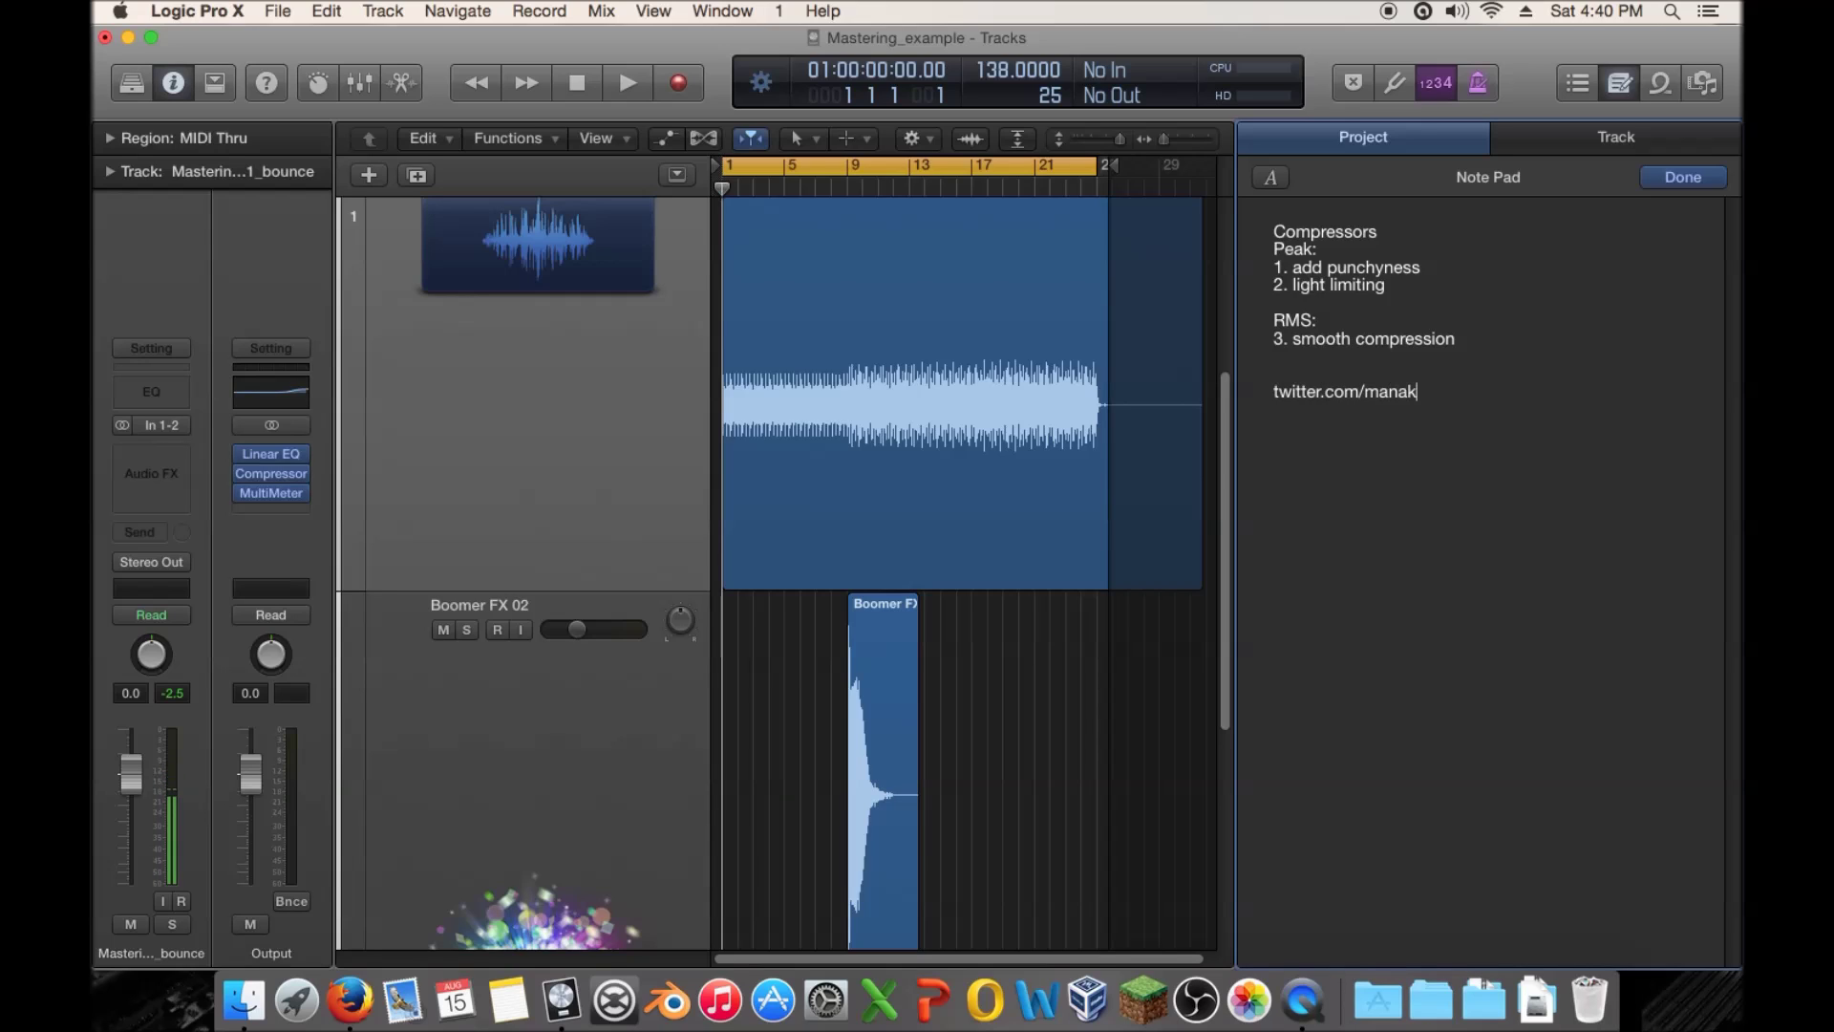
text(1n)
Select the Mastering Ep1_bounce track and reset its clipped peak level display
mouse_move(272, 492)
scroll(857, 489, up, 6)
click(1113, 138)
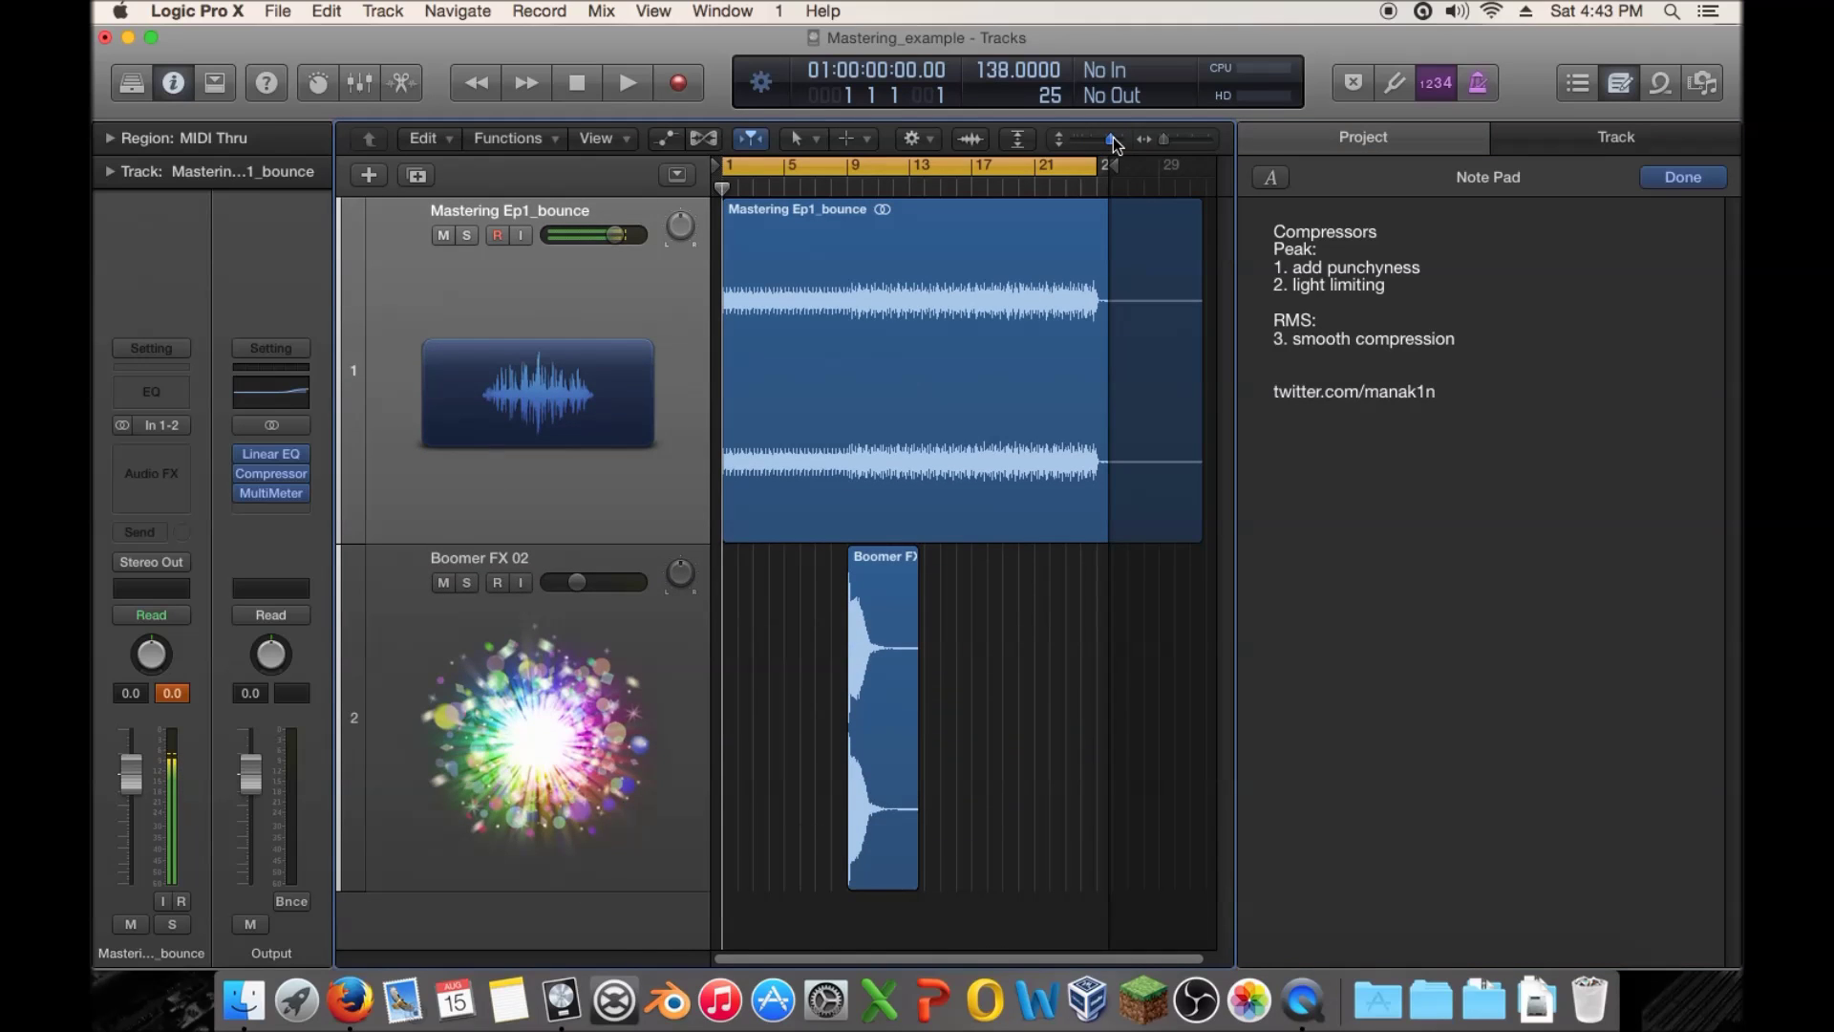
click(906, 674)
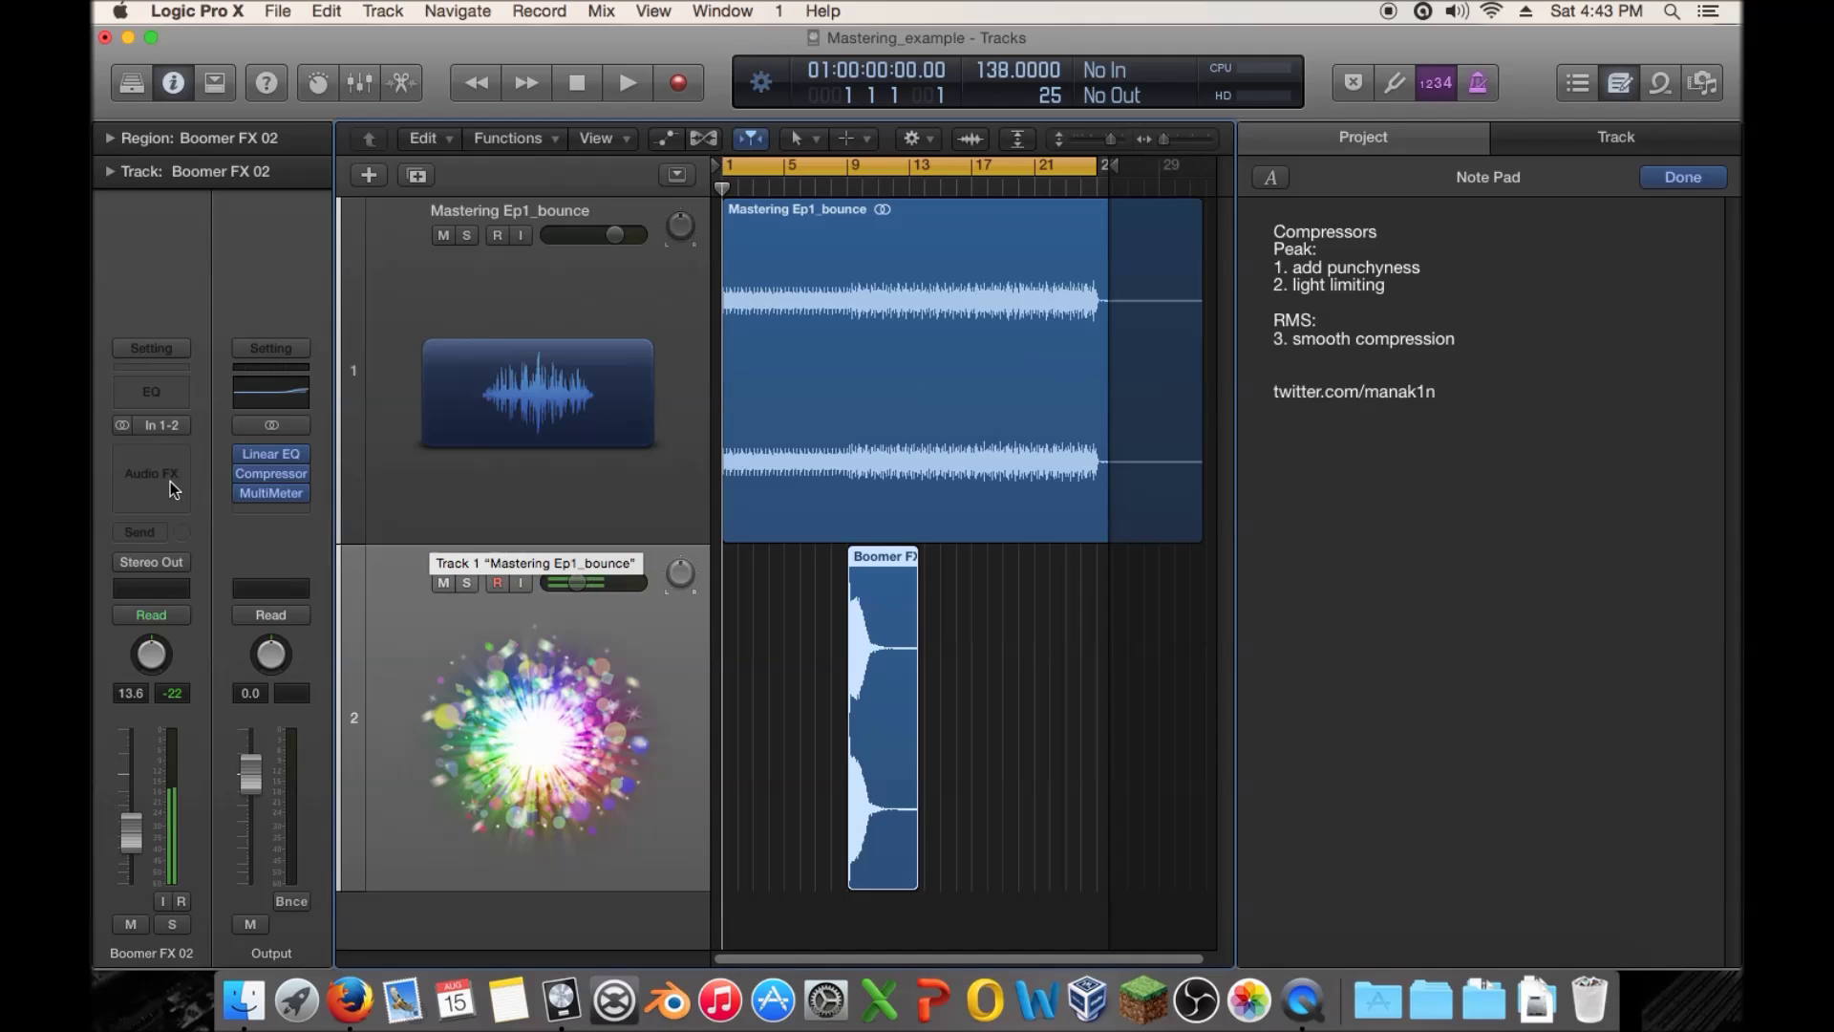
click(487, 348)
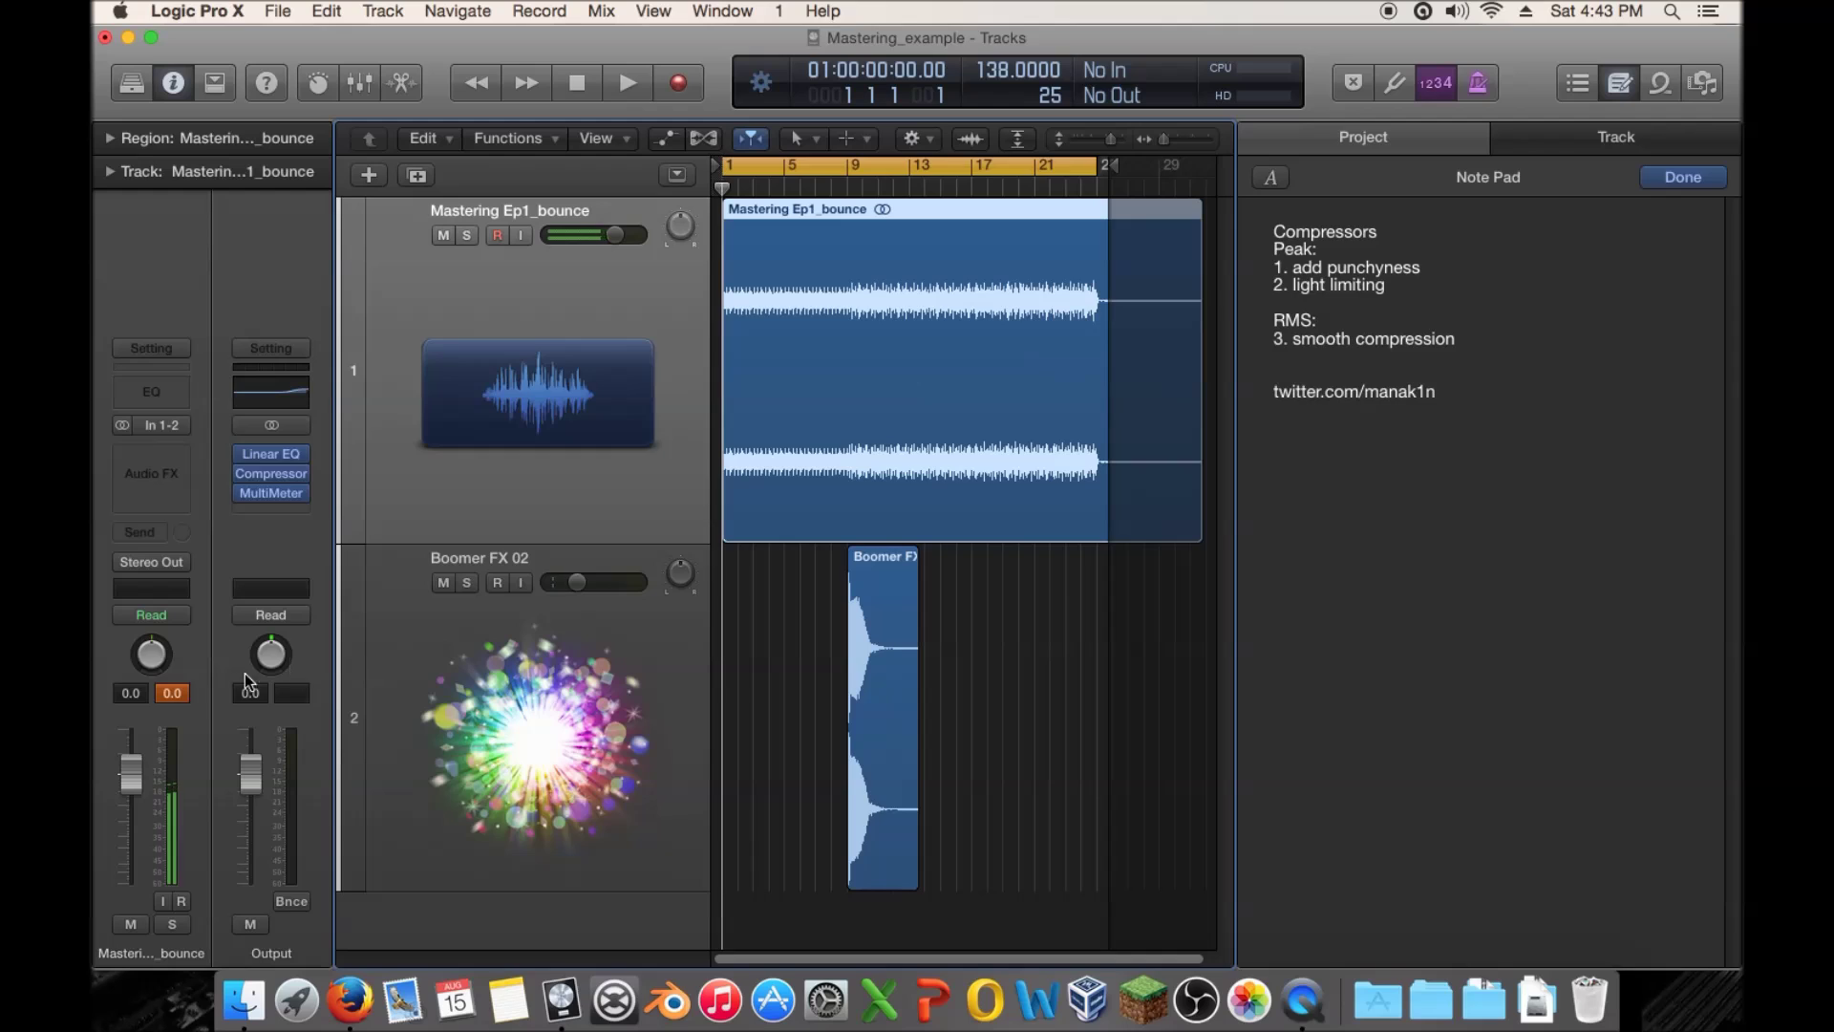
click(171, 693)
click(443, 581)
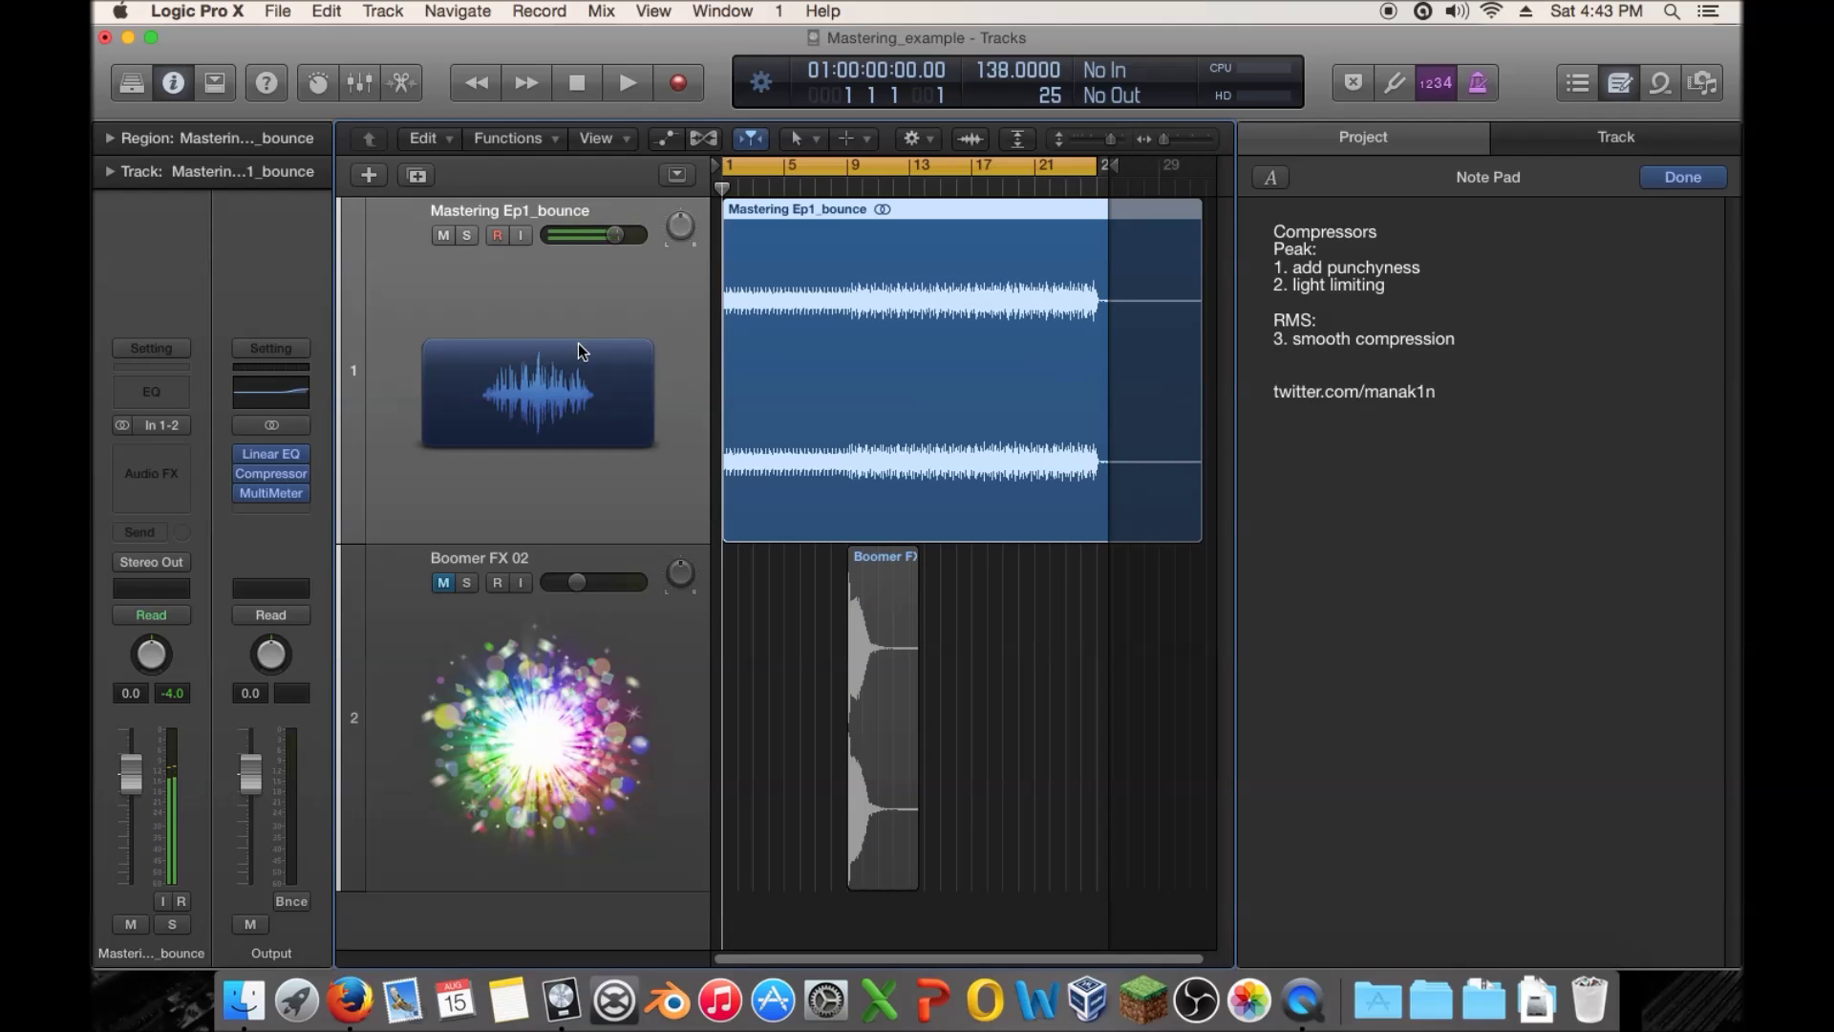
click(444, 582)
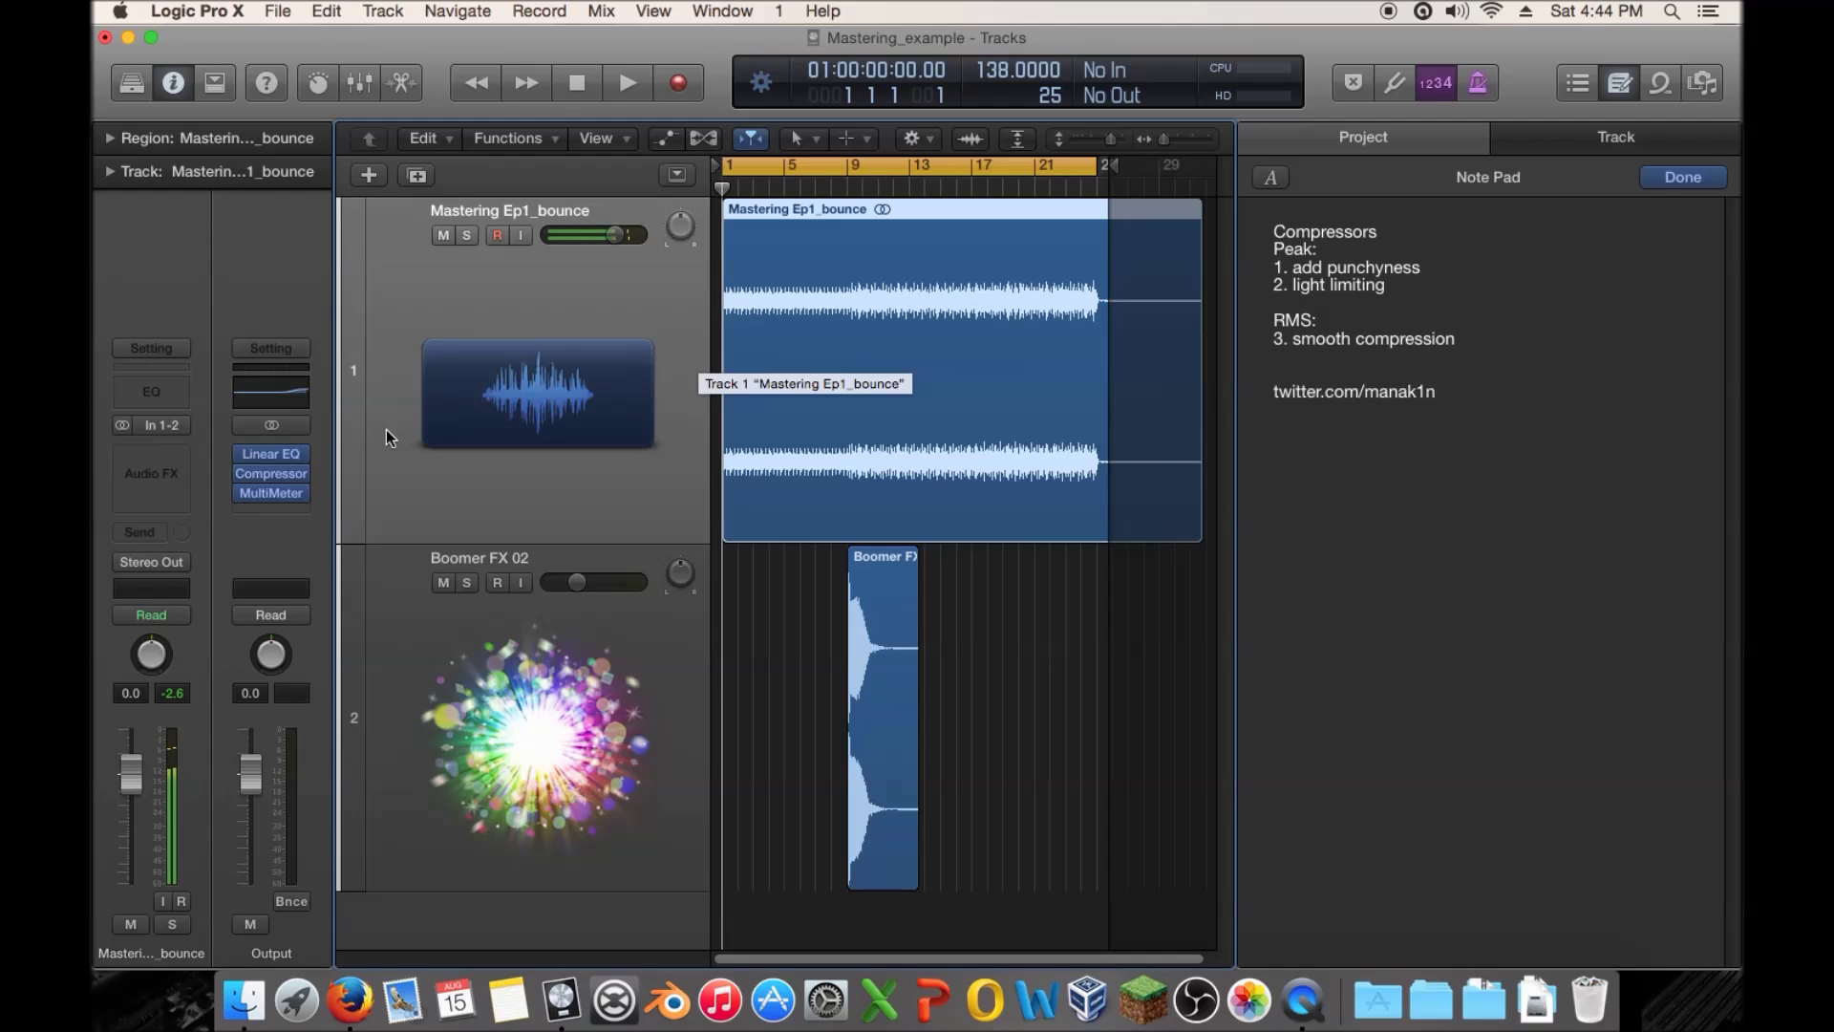
click(268, 474)
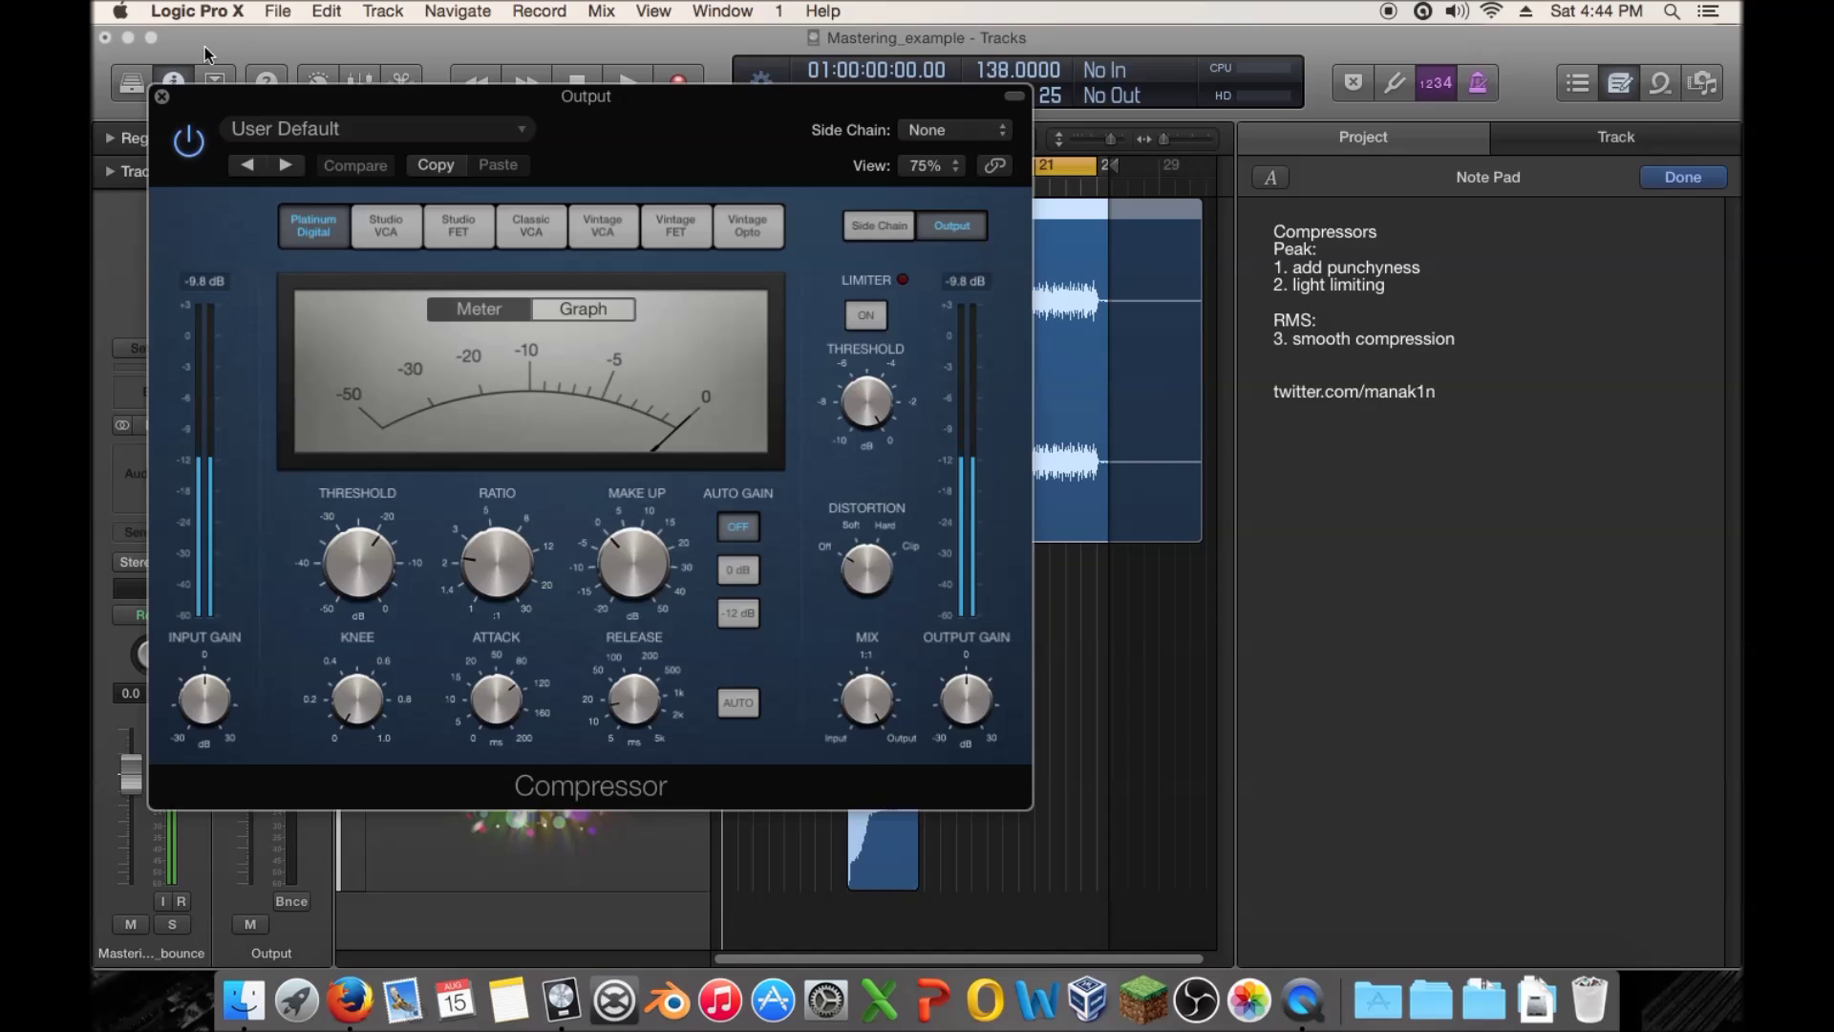
click(162, 96)
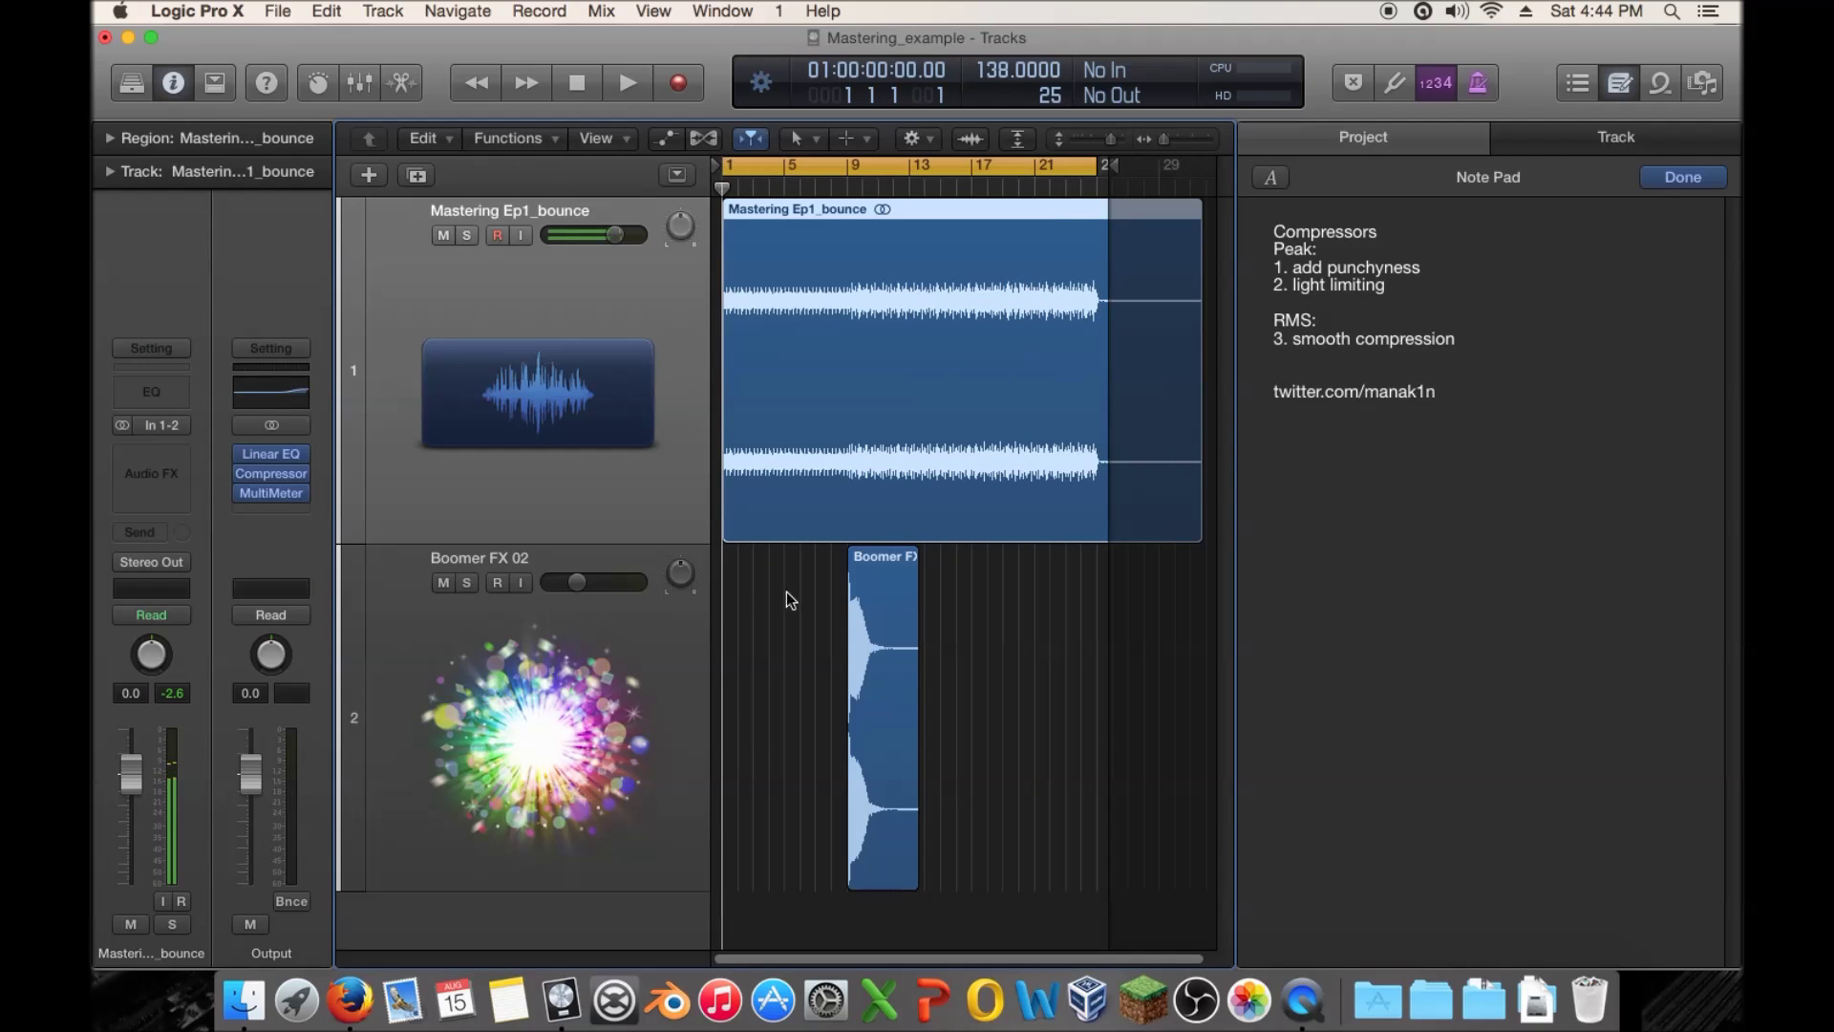
Mute the Boomer FX 02 track and play the song looped over bars 8 to 10
click(443, 582)
click(828, 162)
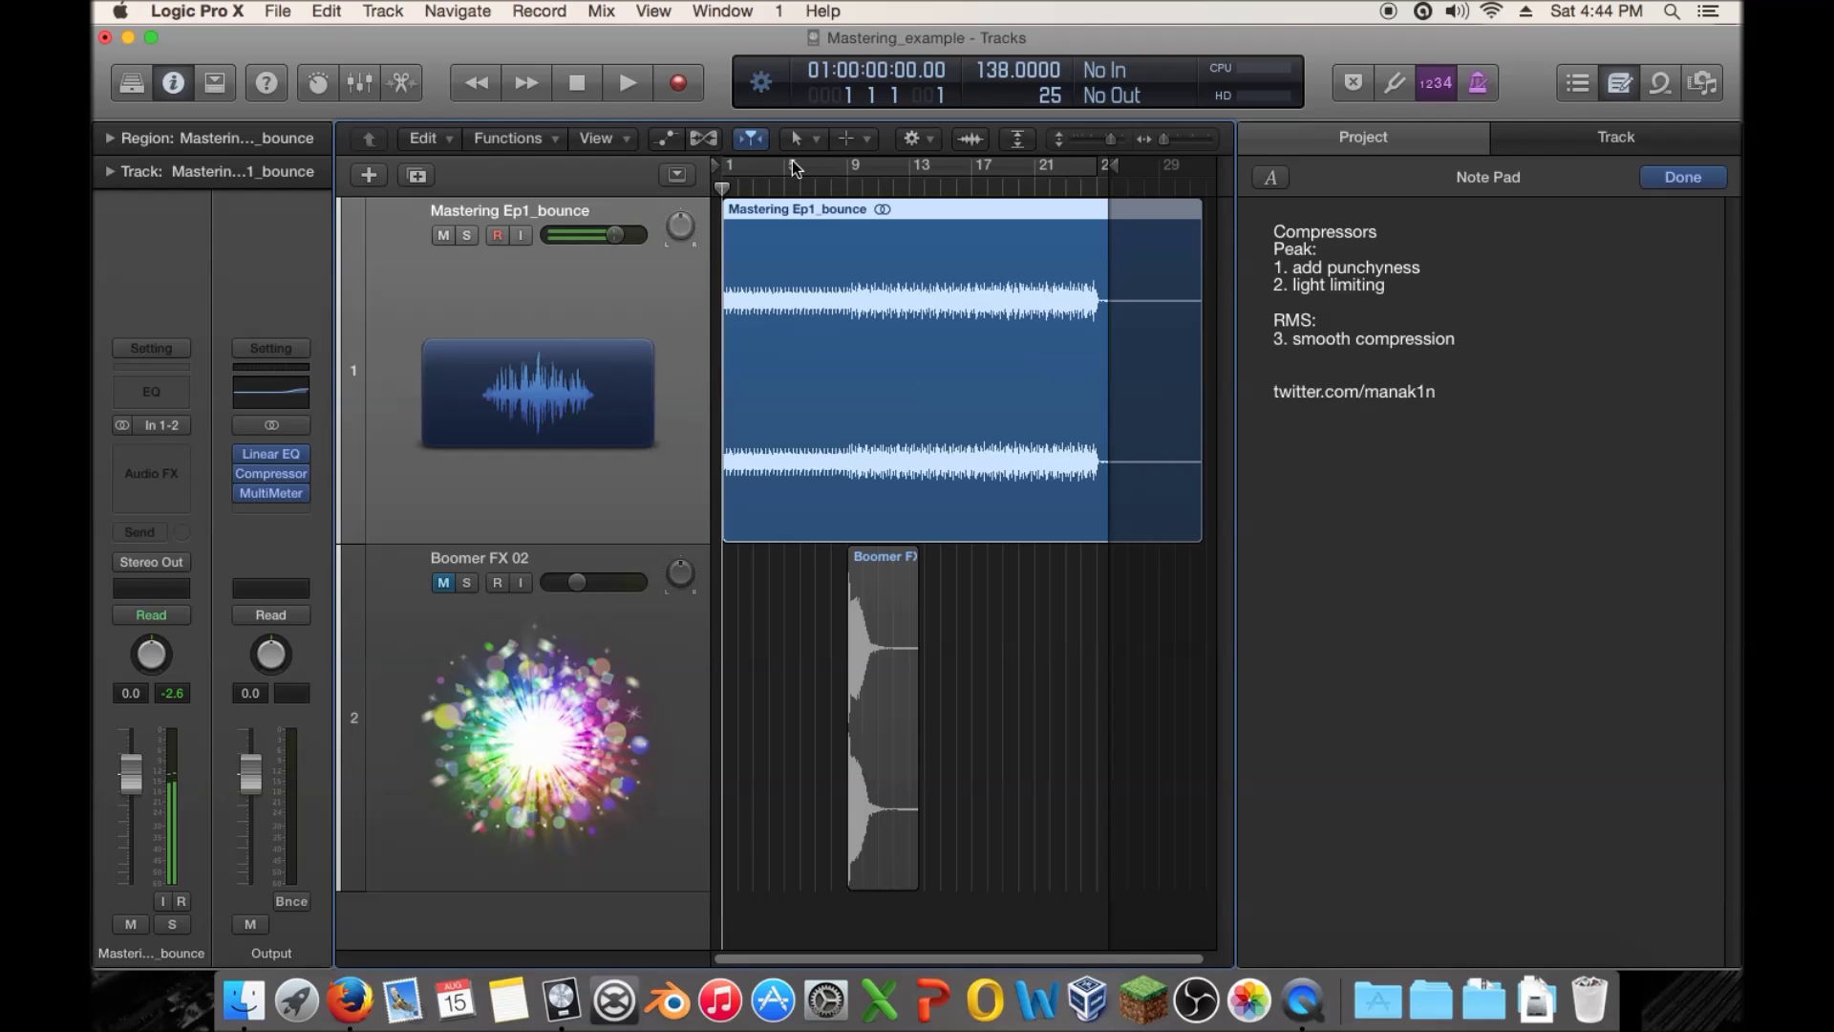
drag(833, 163, 863, 164)
key(space)
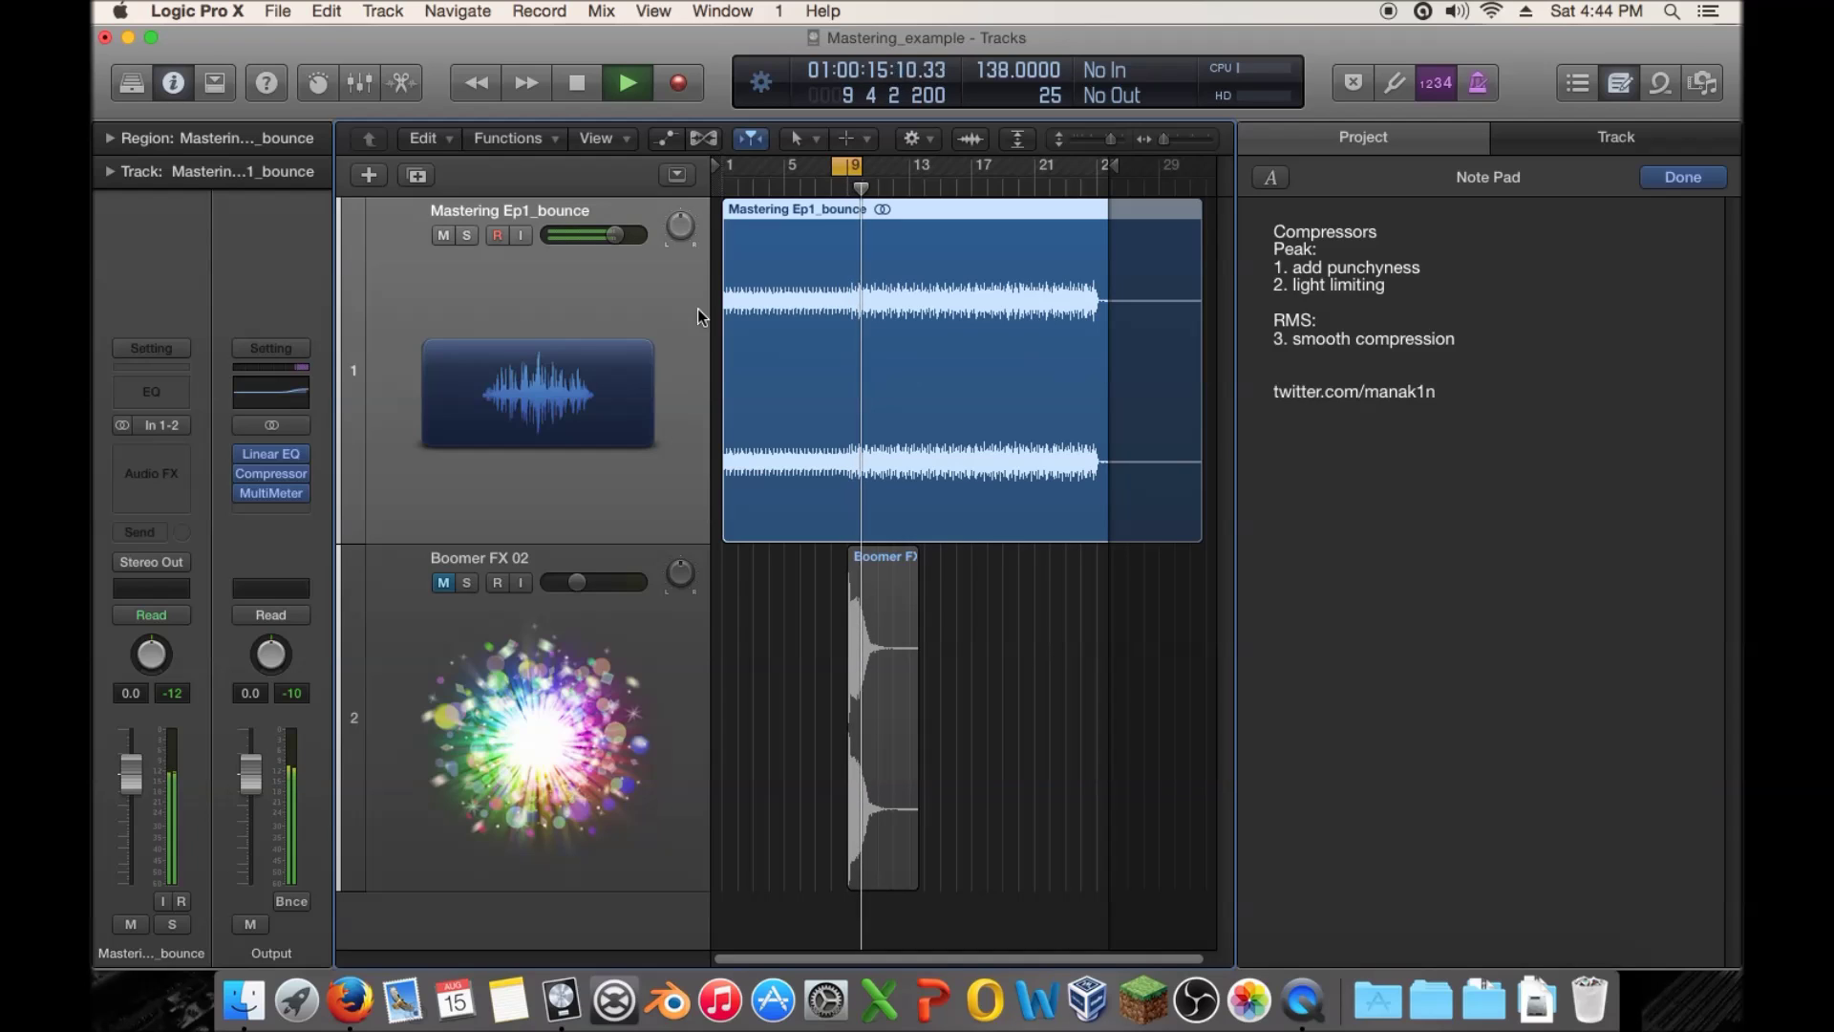
key(space)
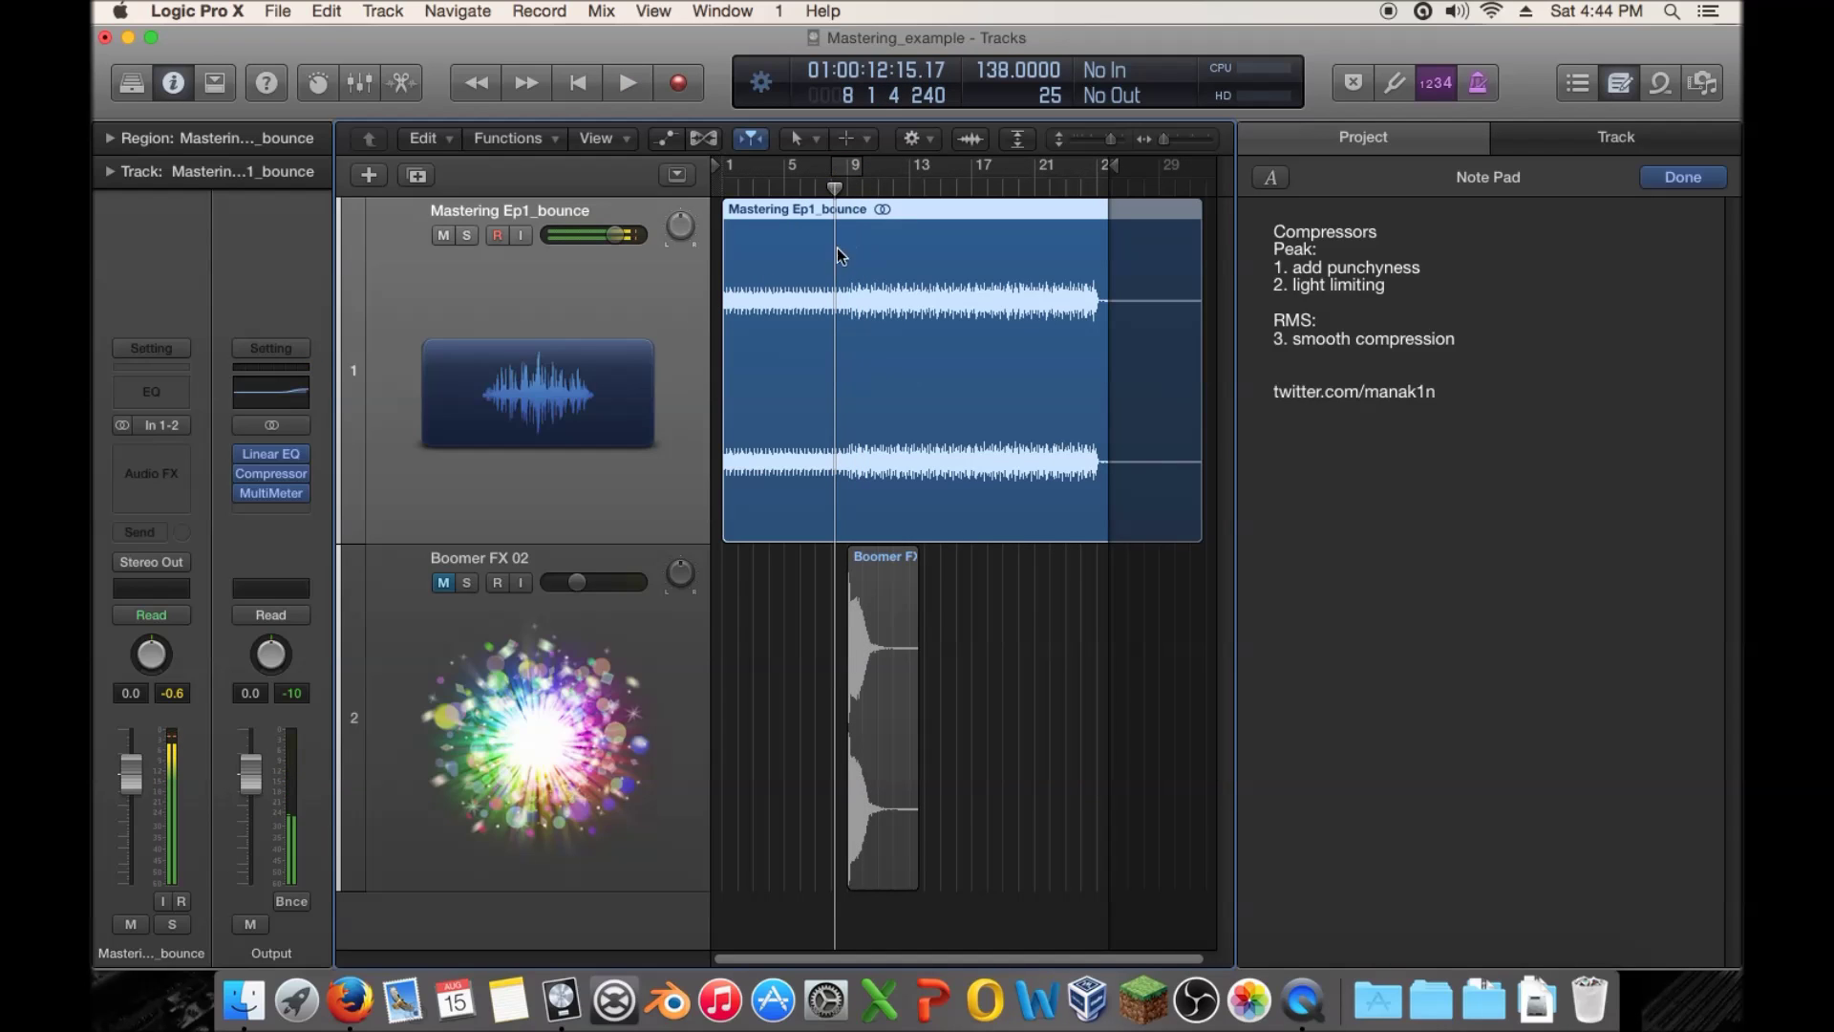
Return the playhead to bar 8 and examine the output Compressor's gain reduction meter during playback without the boomer
click(843, 185)
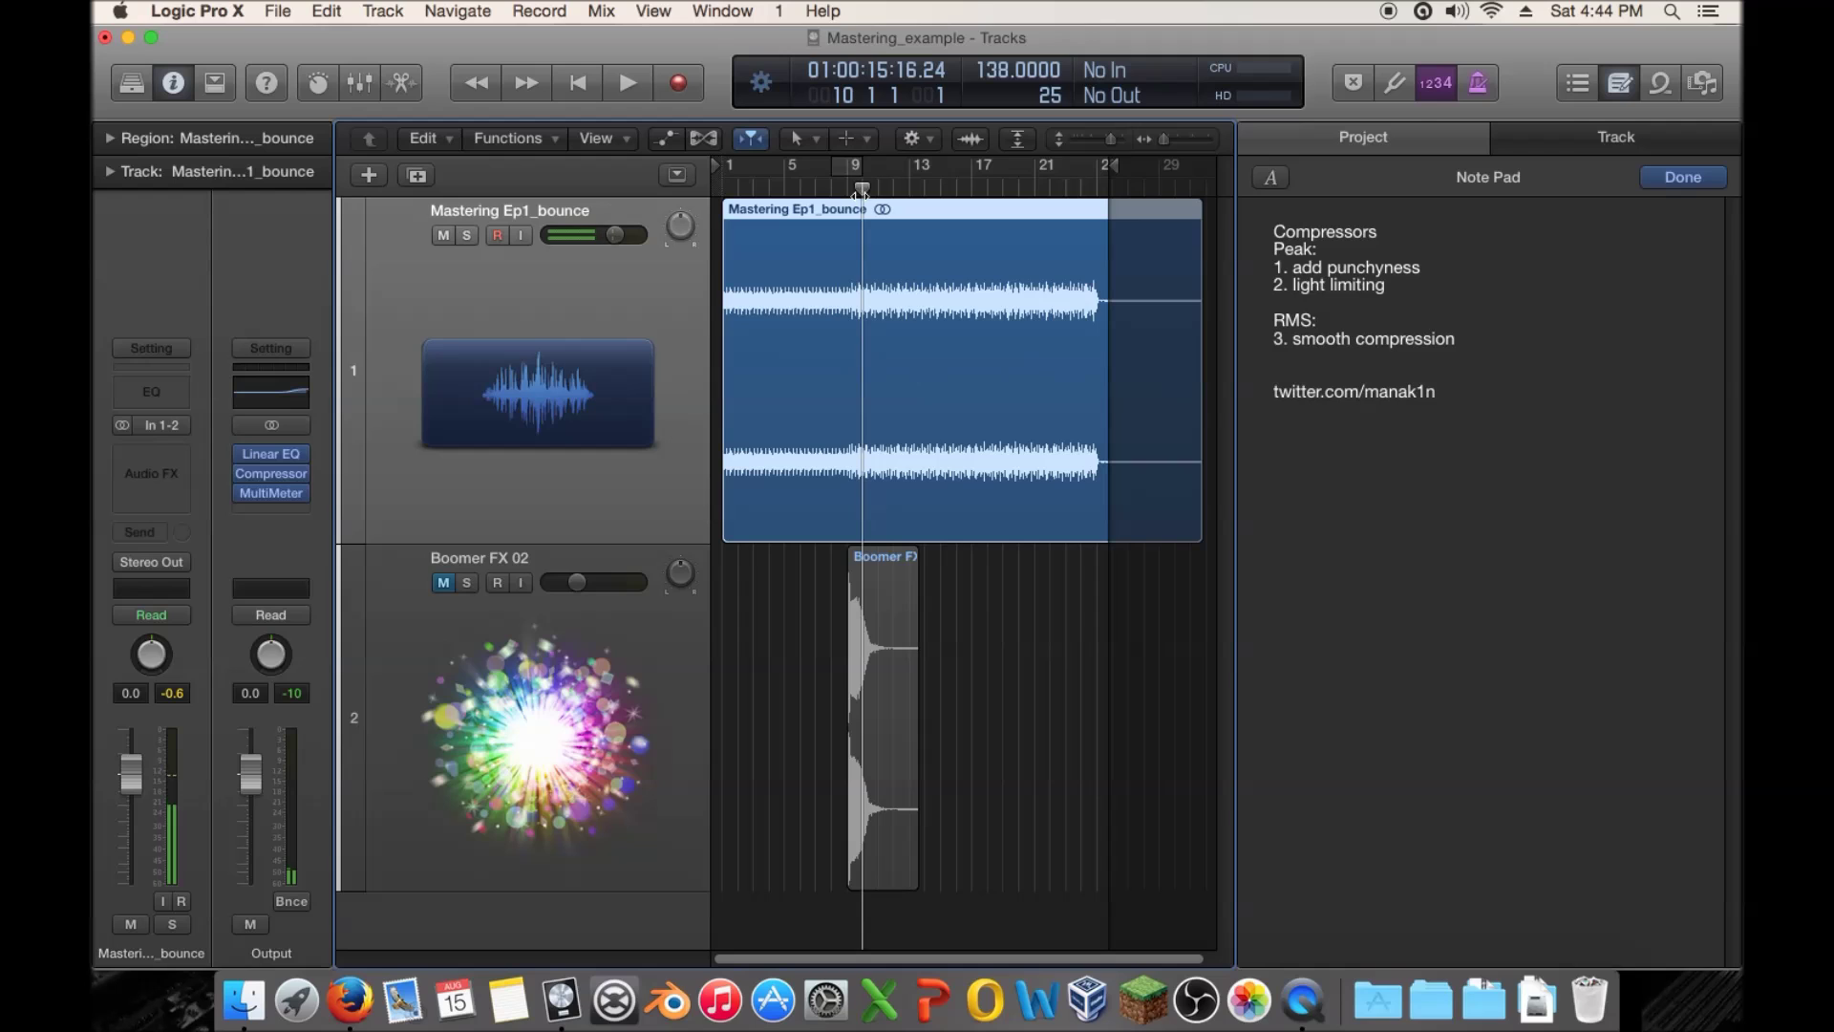
mouse_move(849, 205)
mouse_down()
mouse_move(910, 205)
mouse_move(817, 205)
mouse_move(831, 206)
mouse_up()
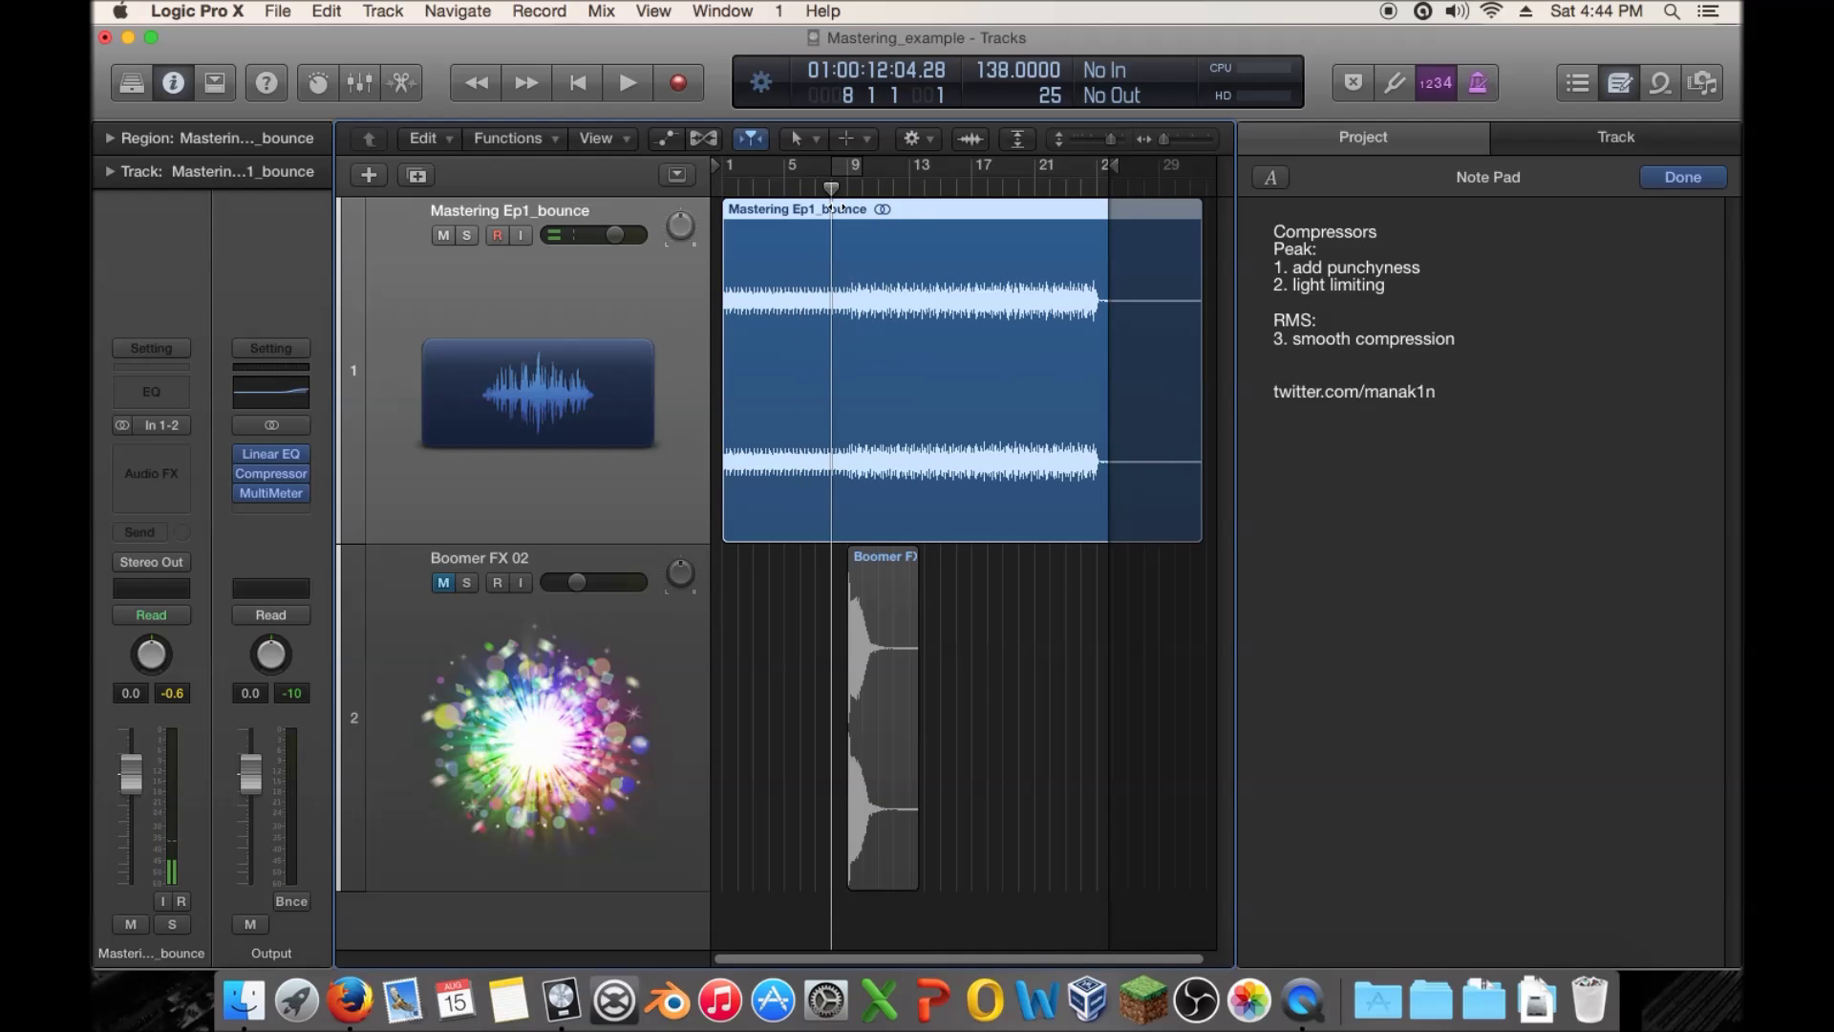
click(273, 474)
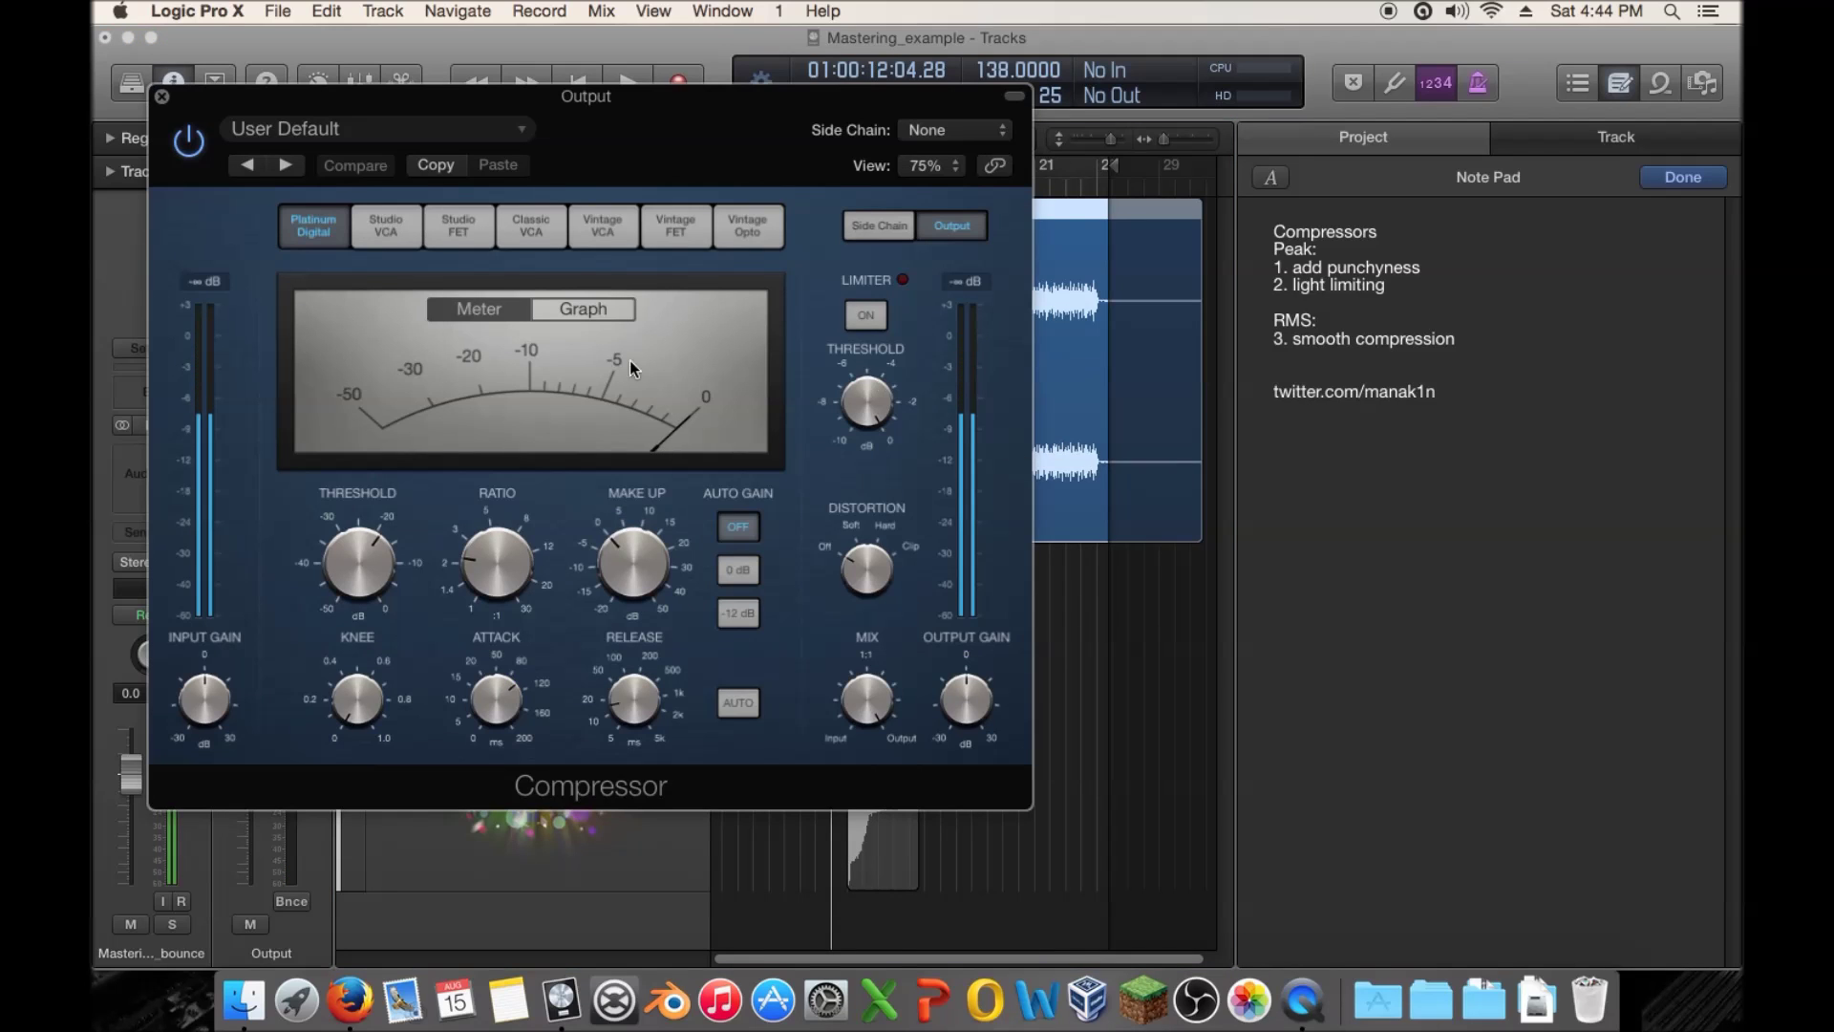
drag(657, 165, 1621, 462)
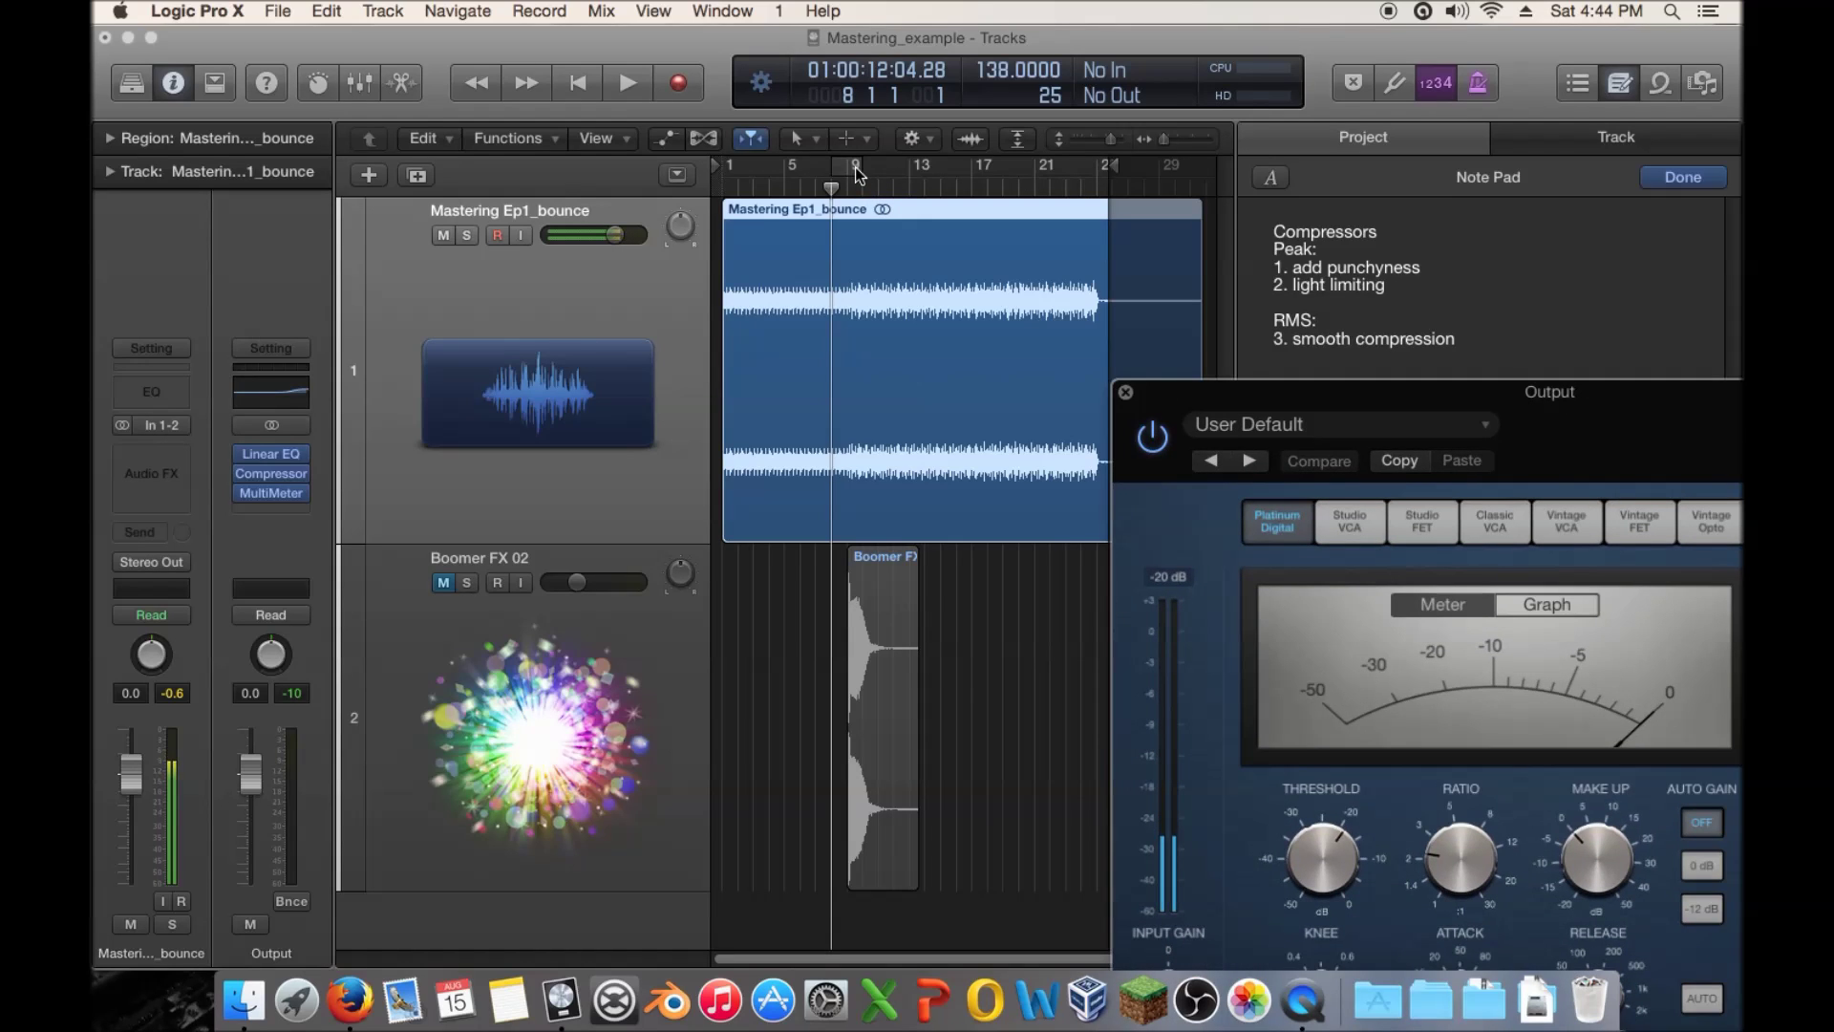
drag(1347, 409, 804, 108)
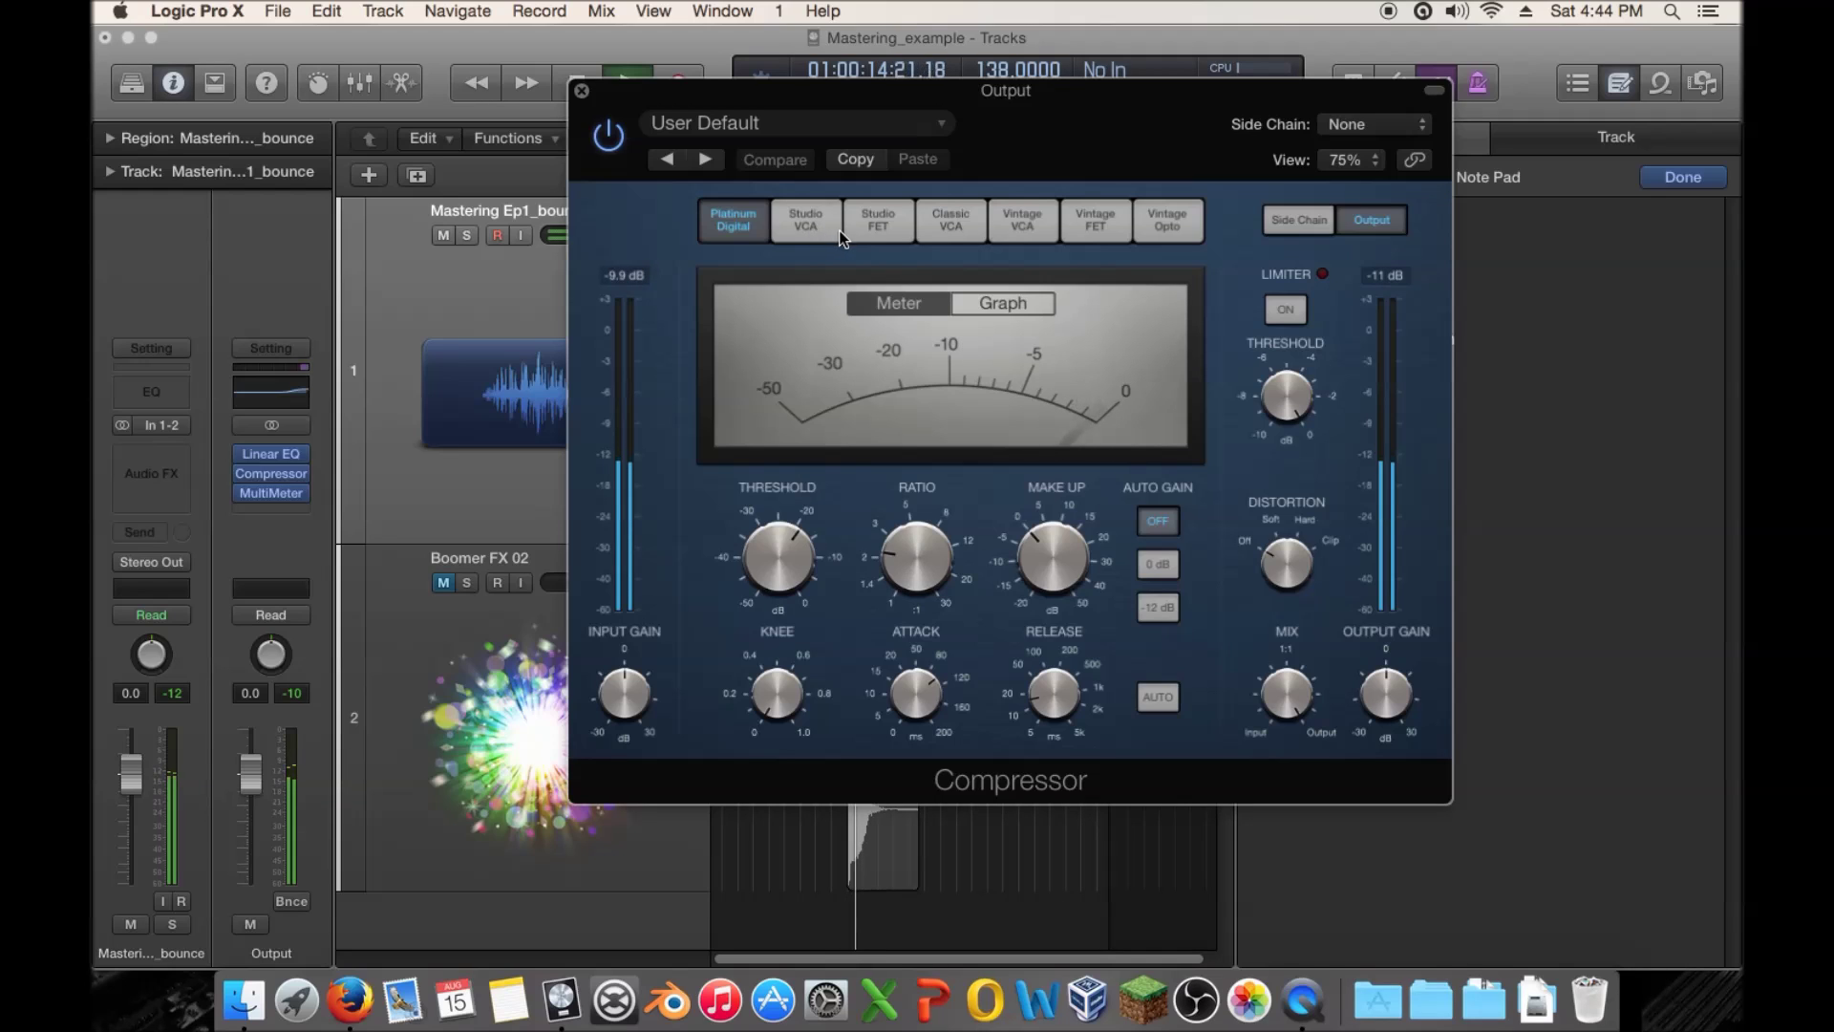
key(space)
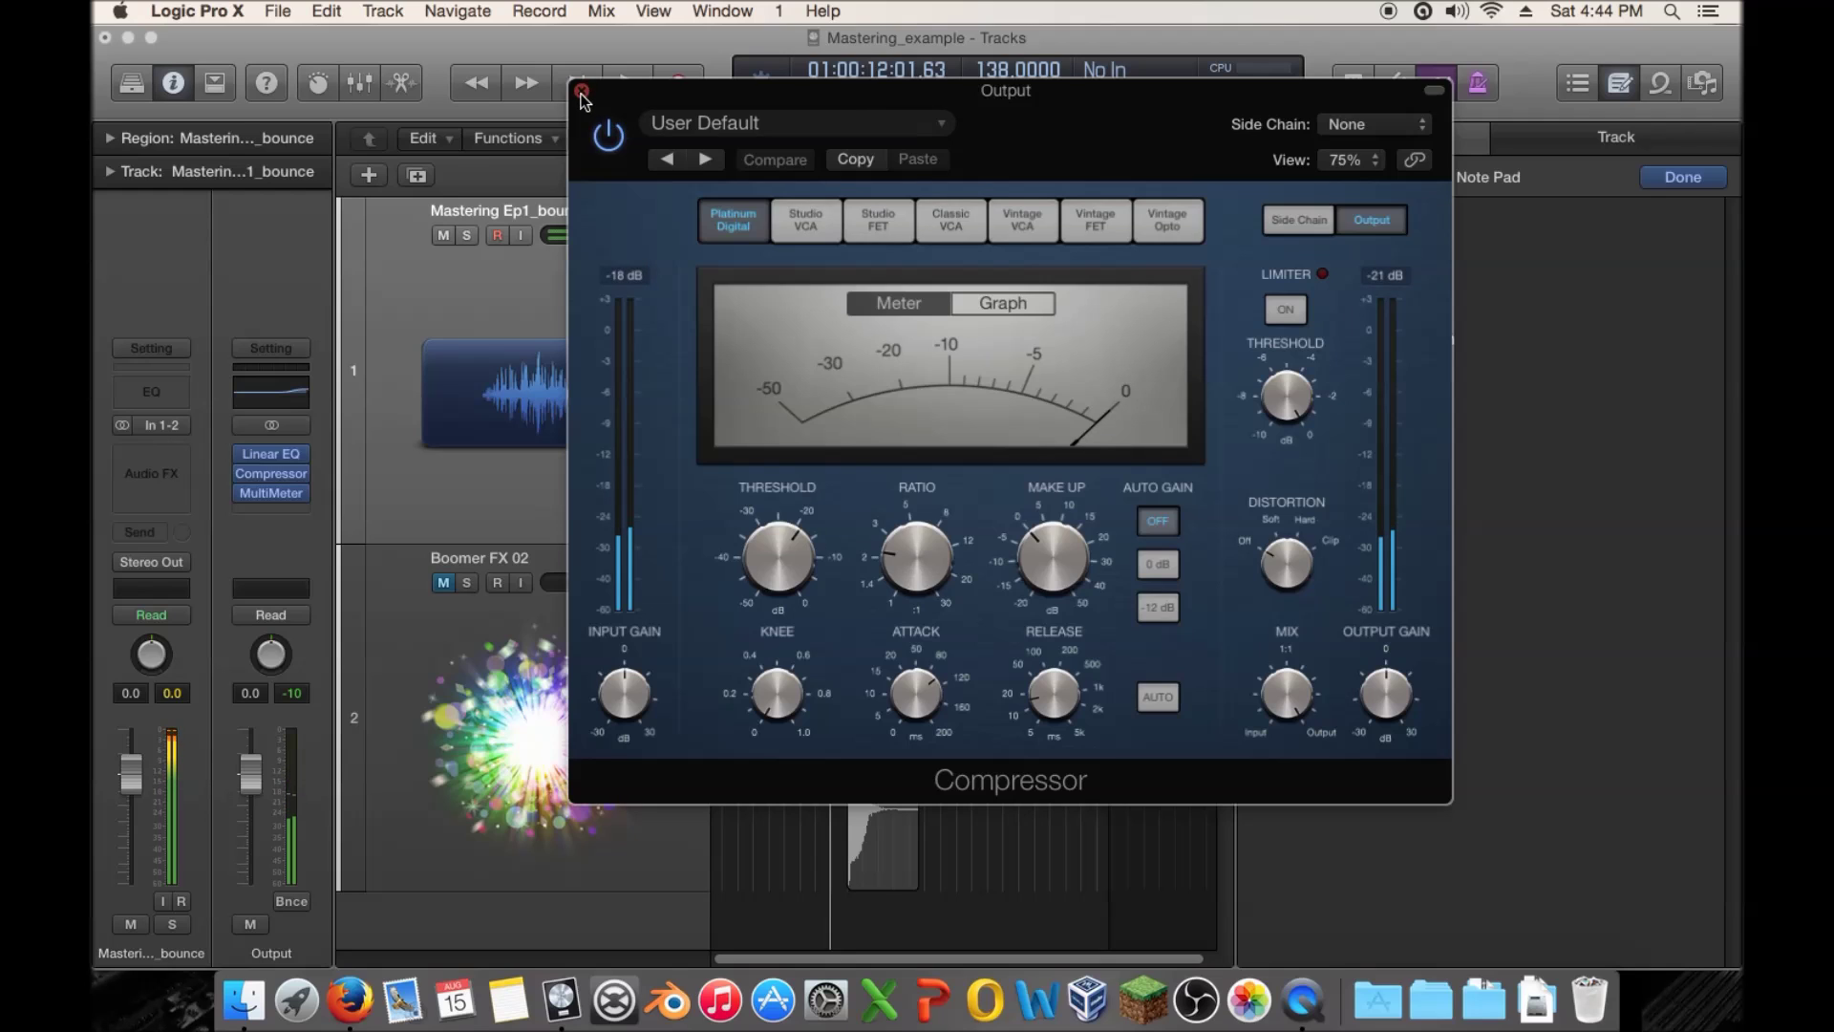
click(581, 91)
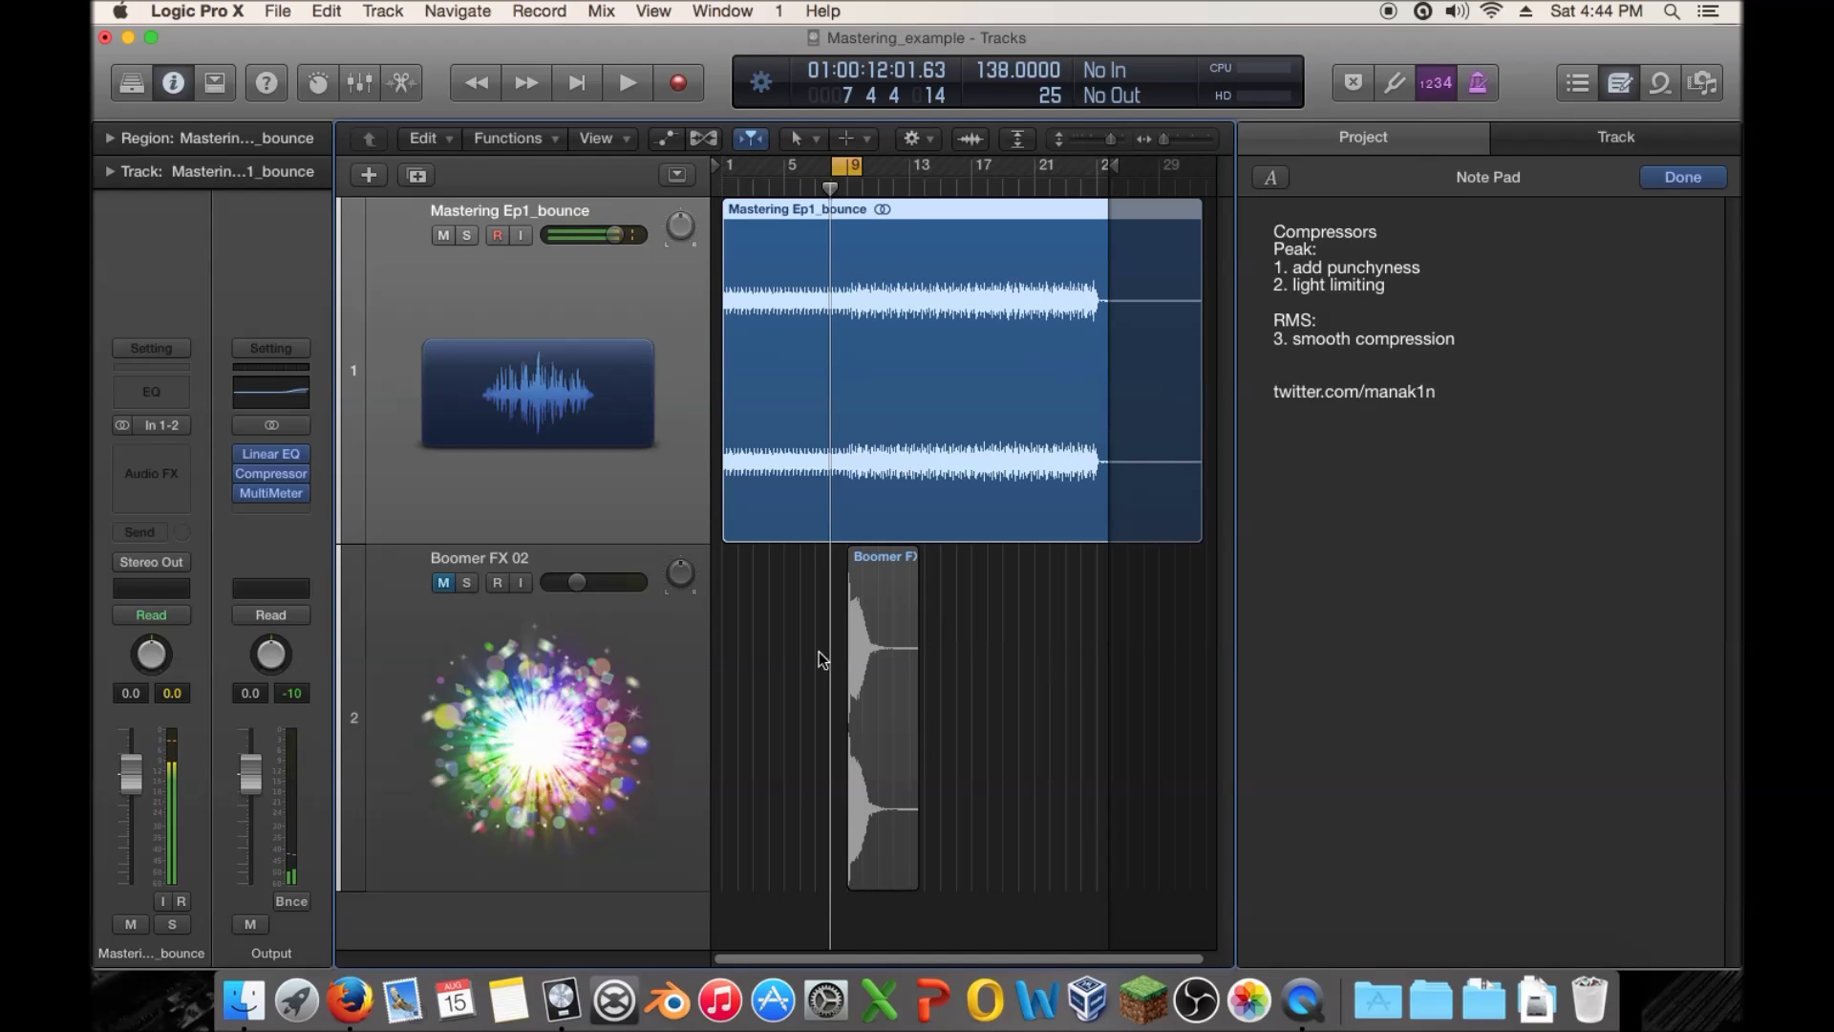
Unmute Boomer FX 02 and play the song with the cycle range extended to bars 7 to 11
click(443, 581)
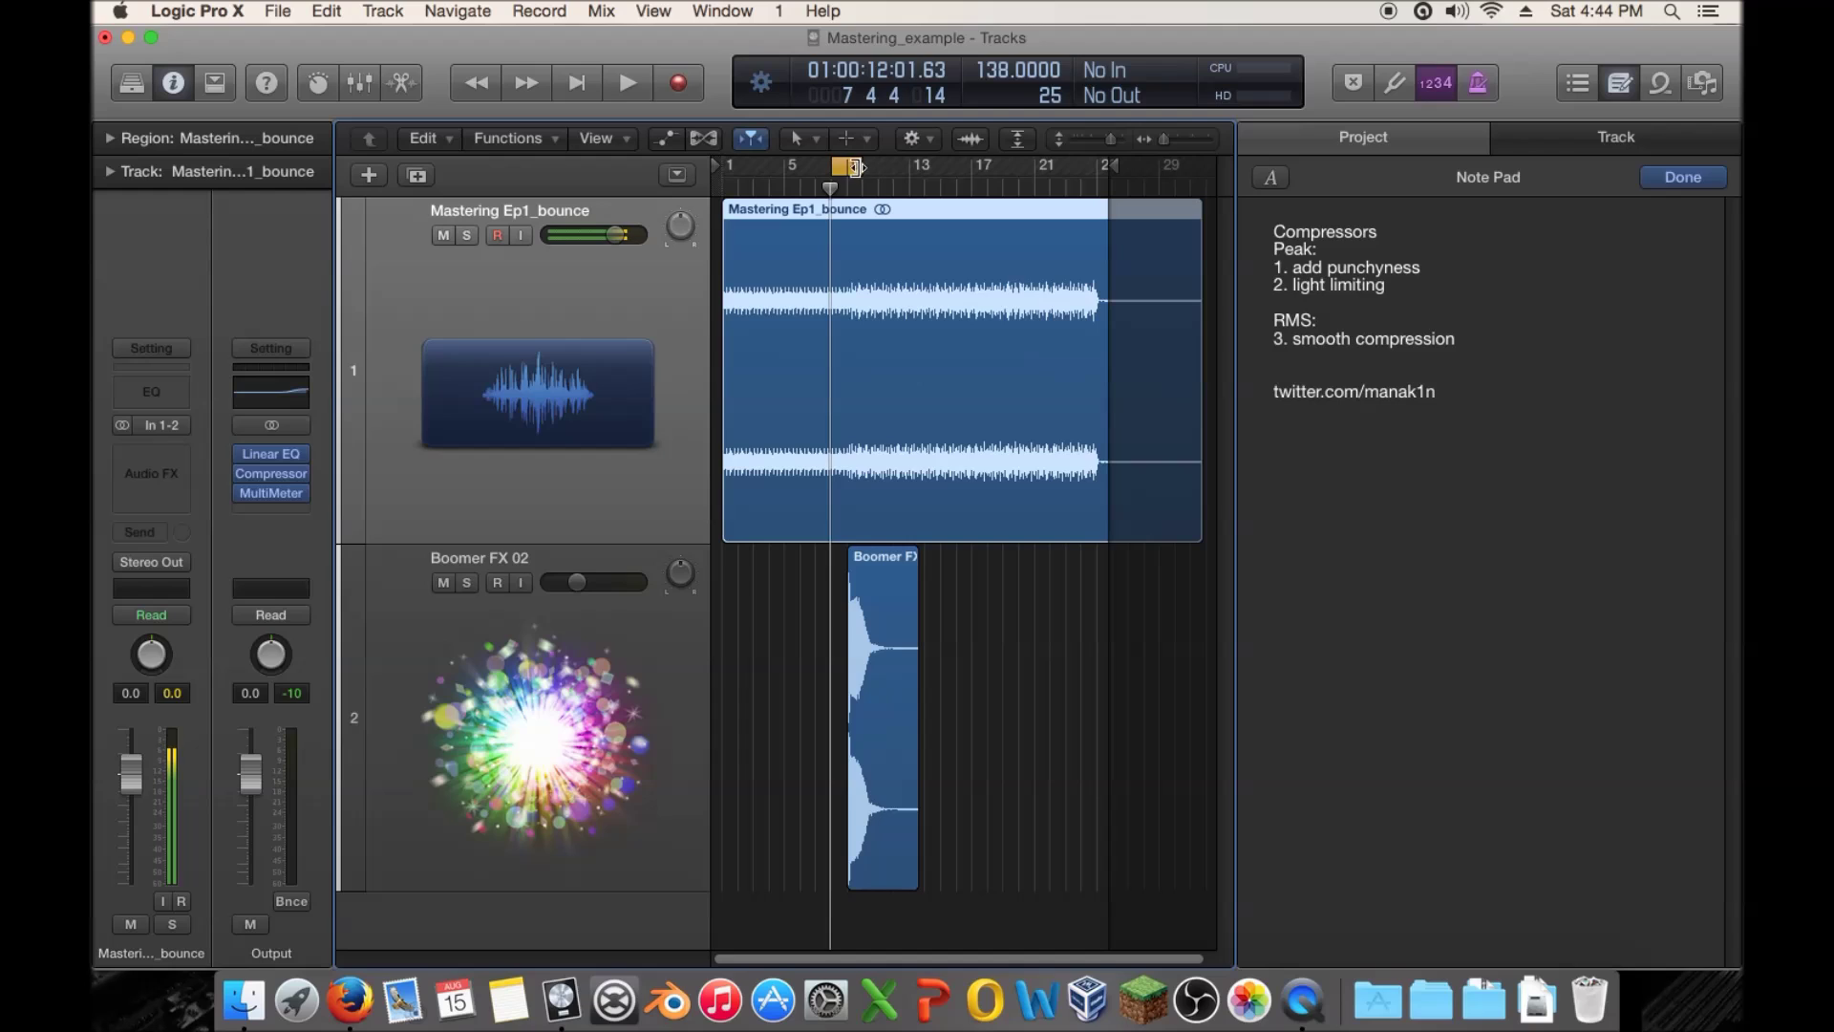
drag(834, 168, 880, 167)
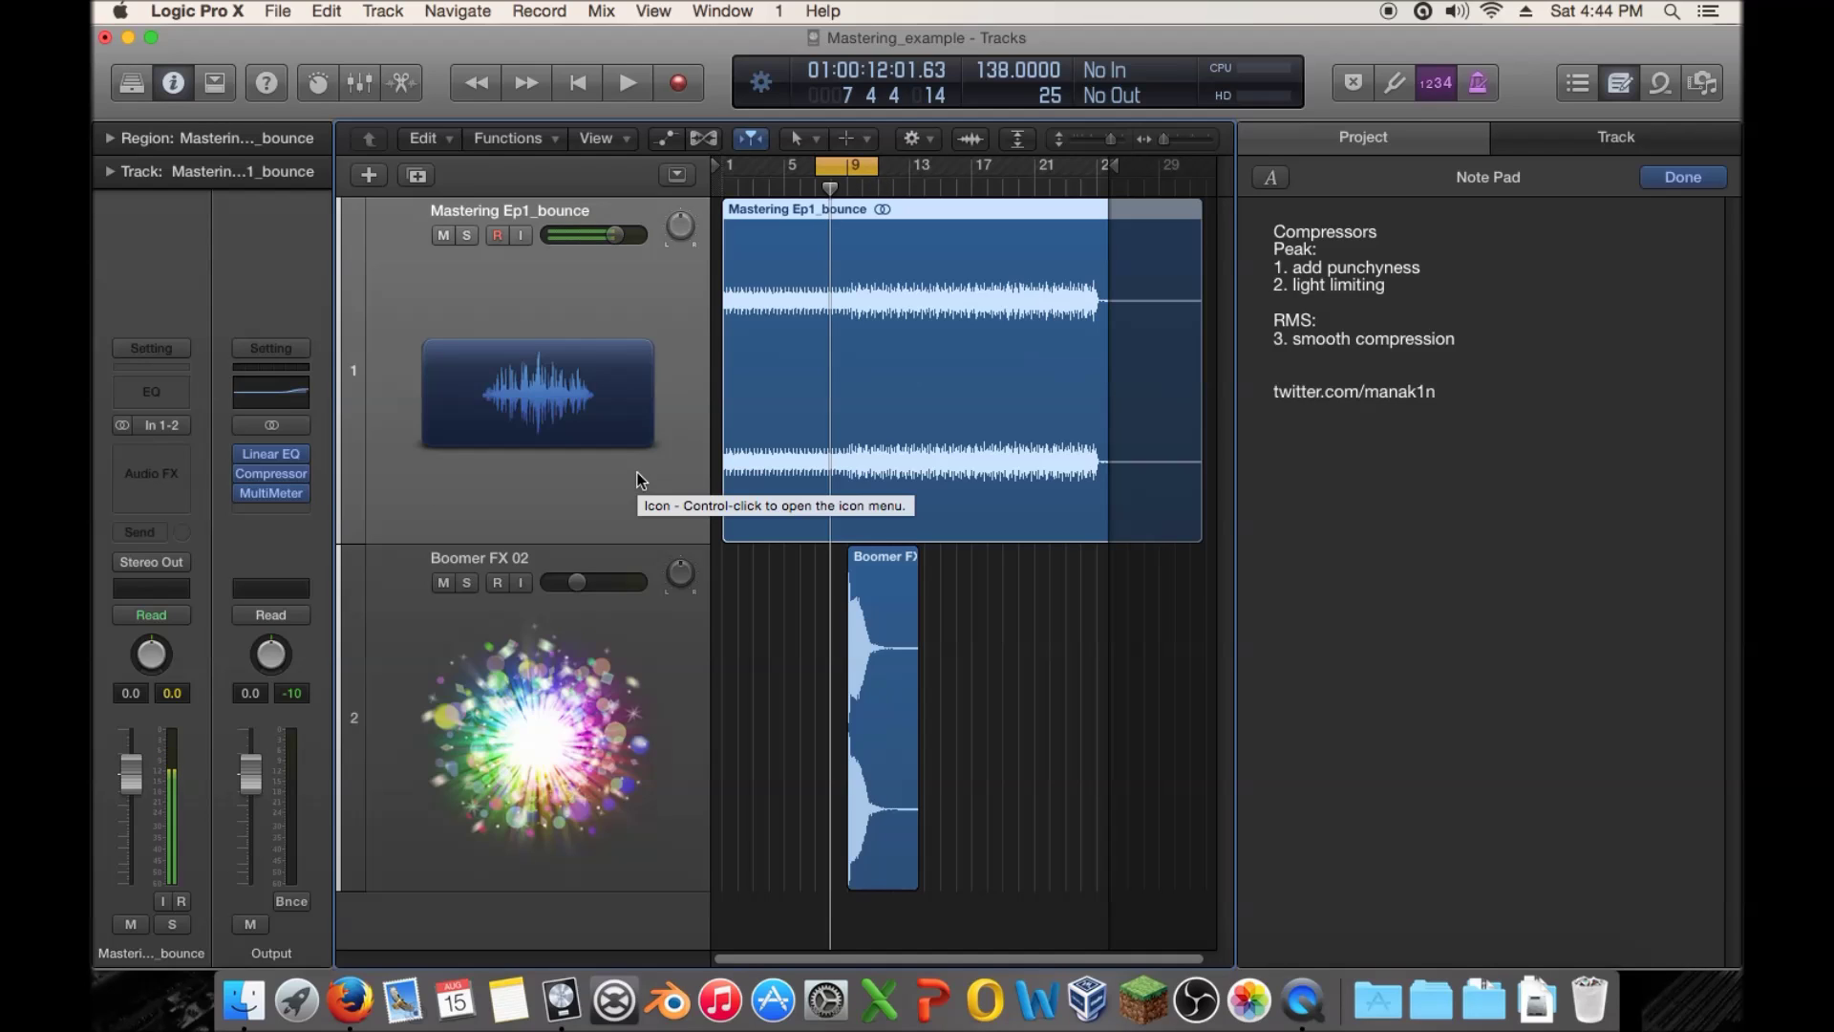
key(space)
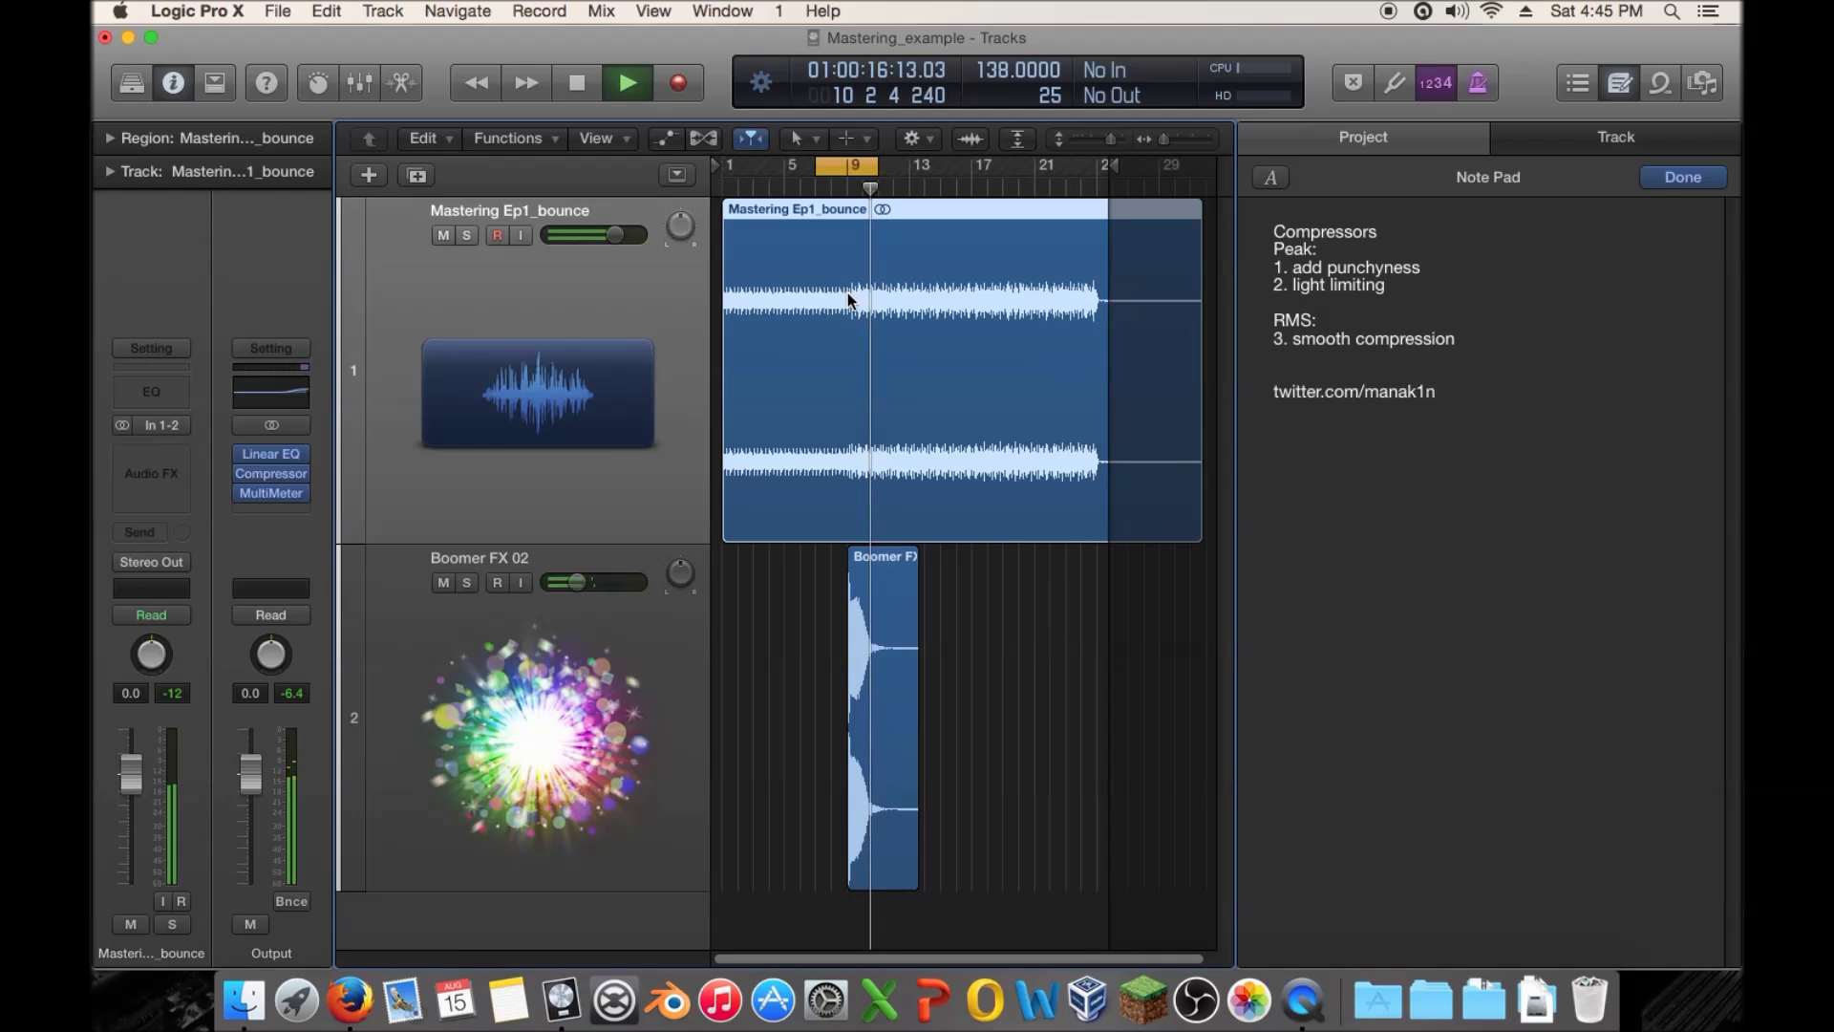
Raise the Boomer FX 02 track volume slightly and widen the playback cycle to bars 5 to 13
drag(577, 581, 594, 582)
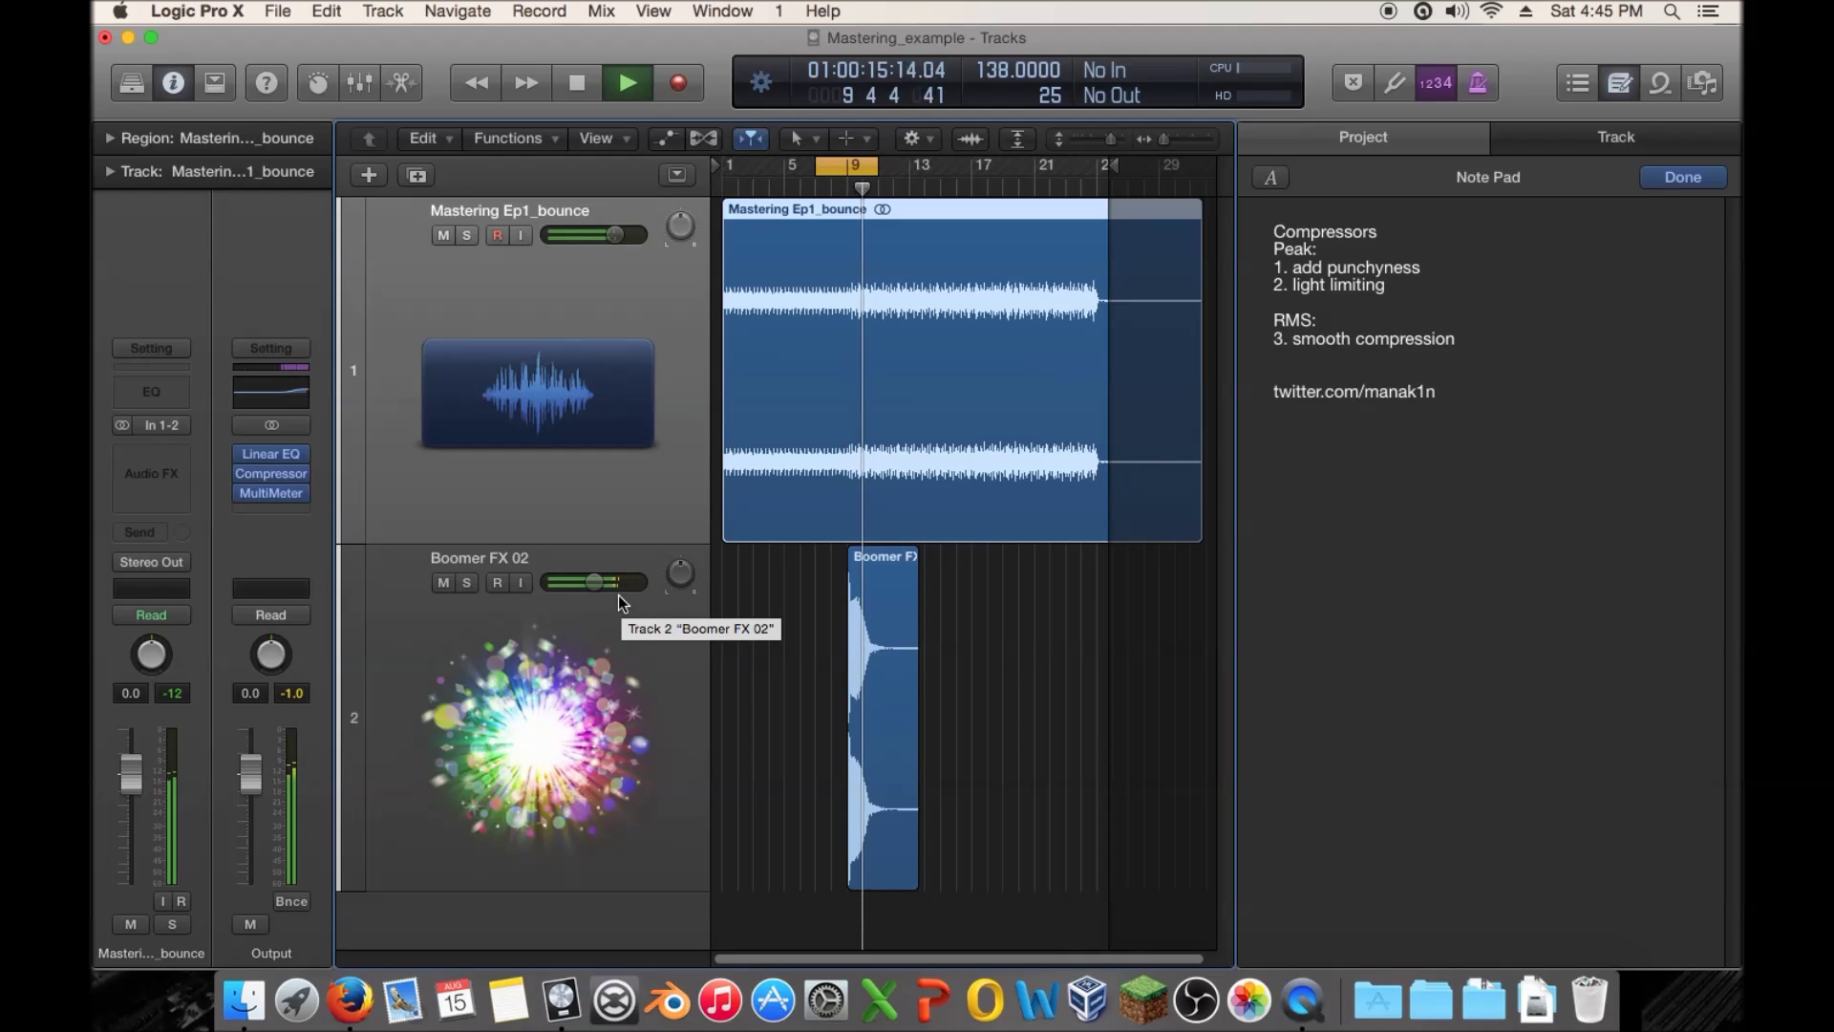
drag(877, 166, 787, 168)
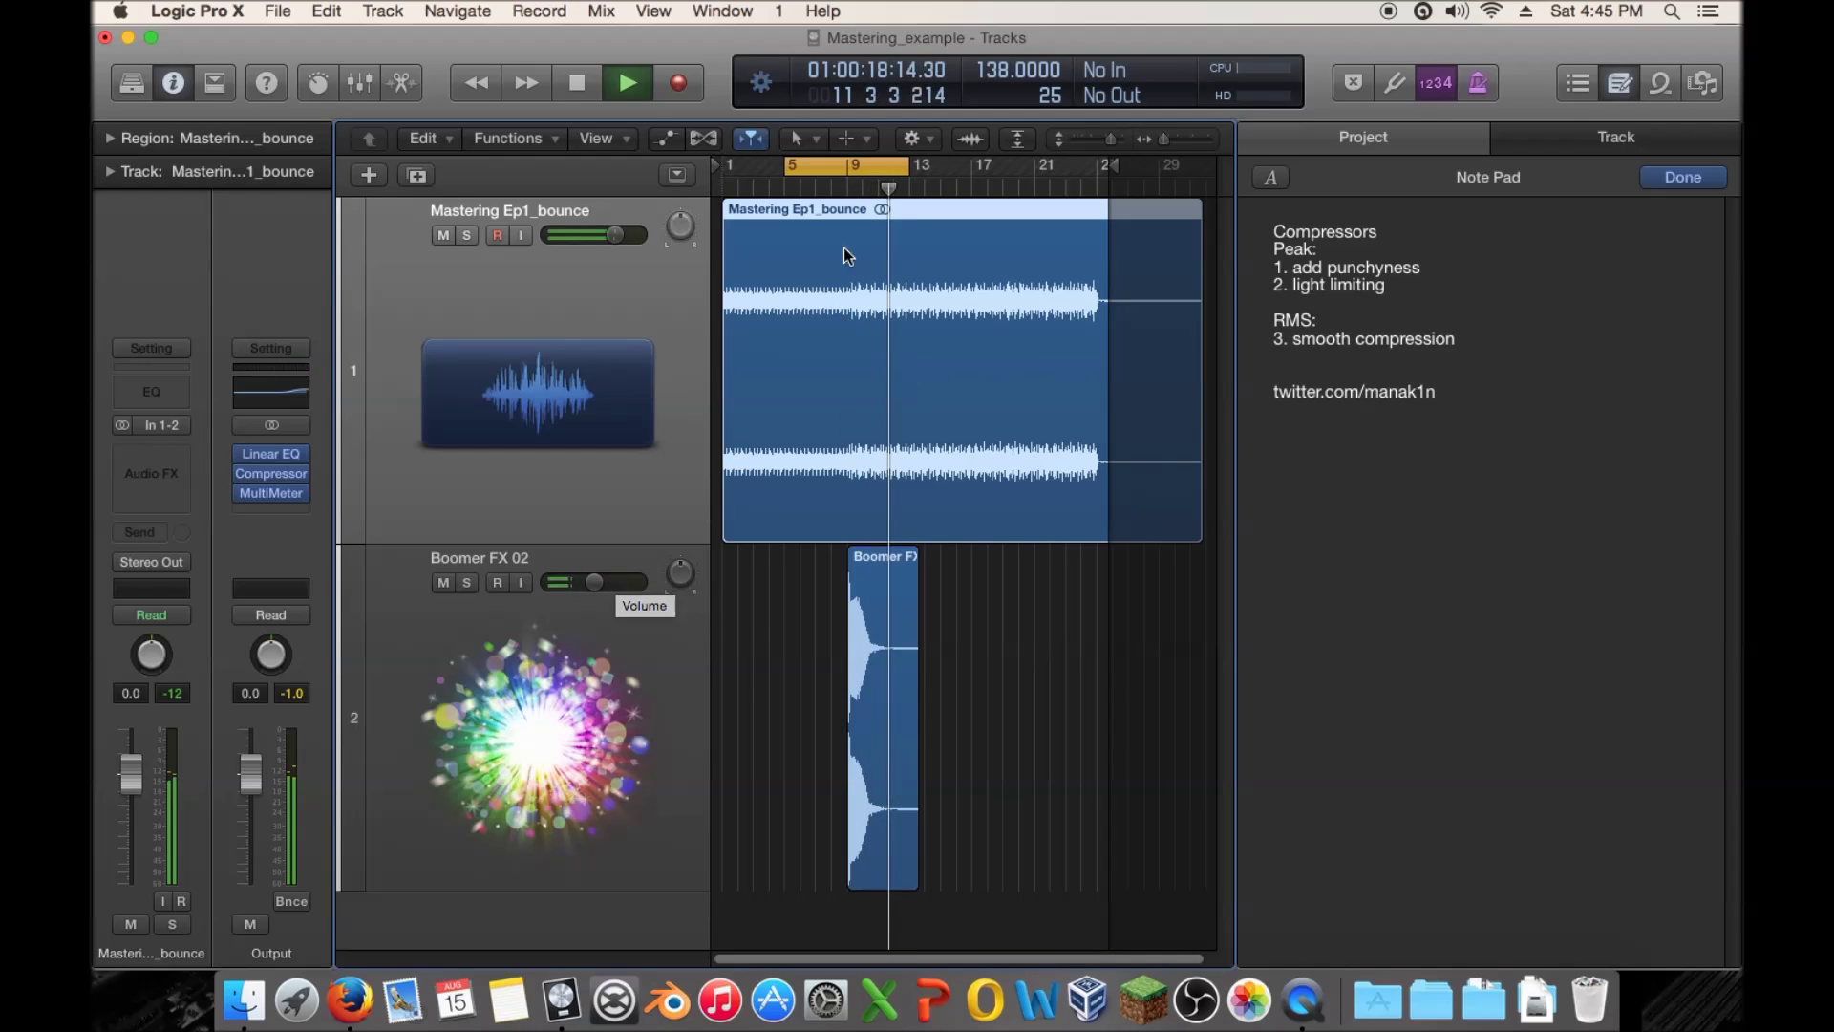
click(848, 179)
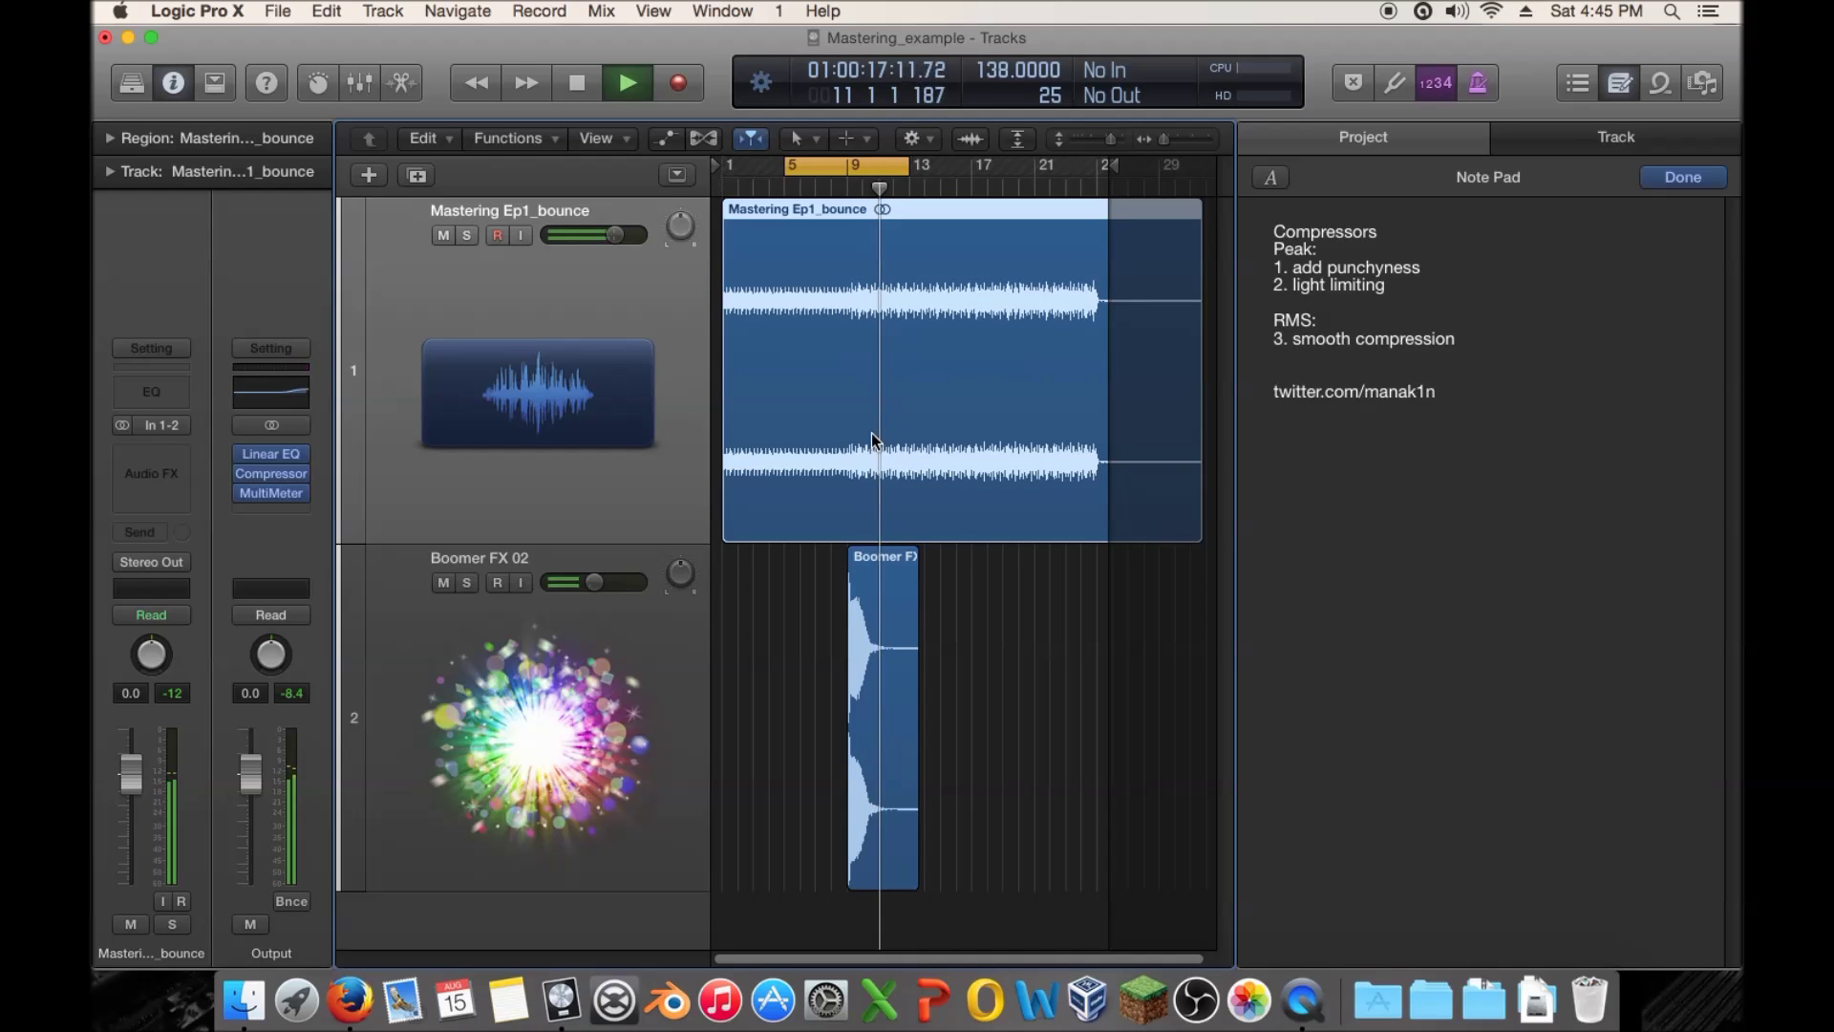
key(space)
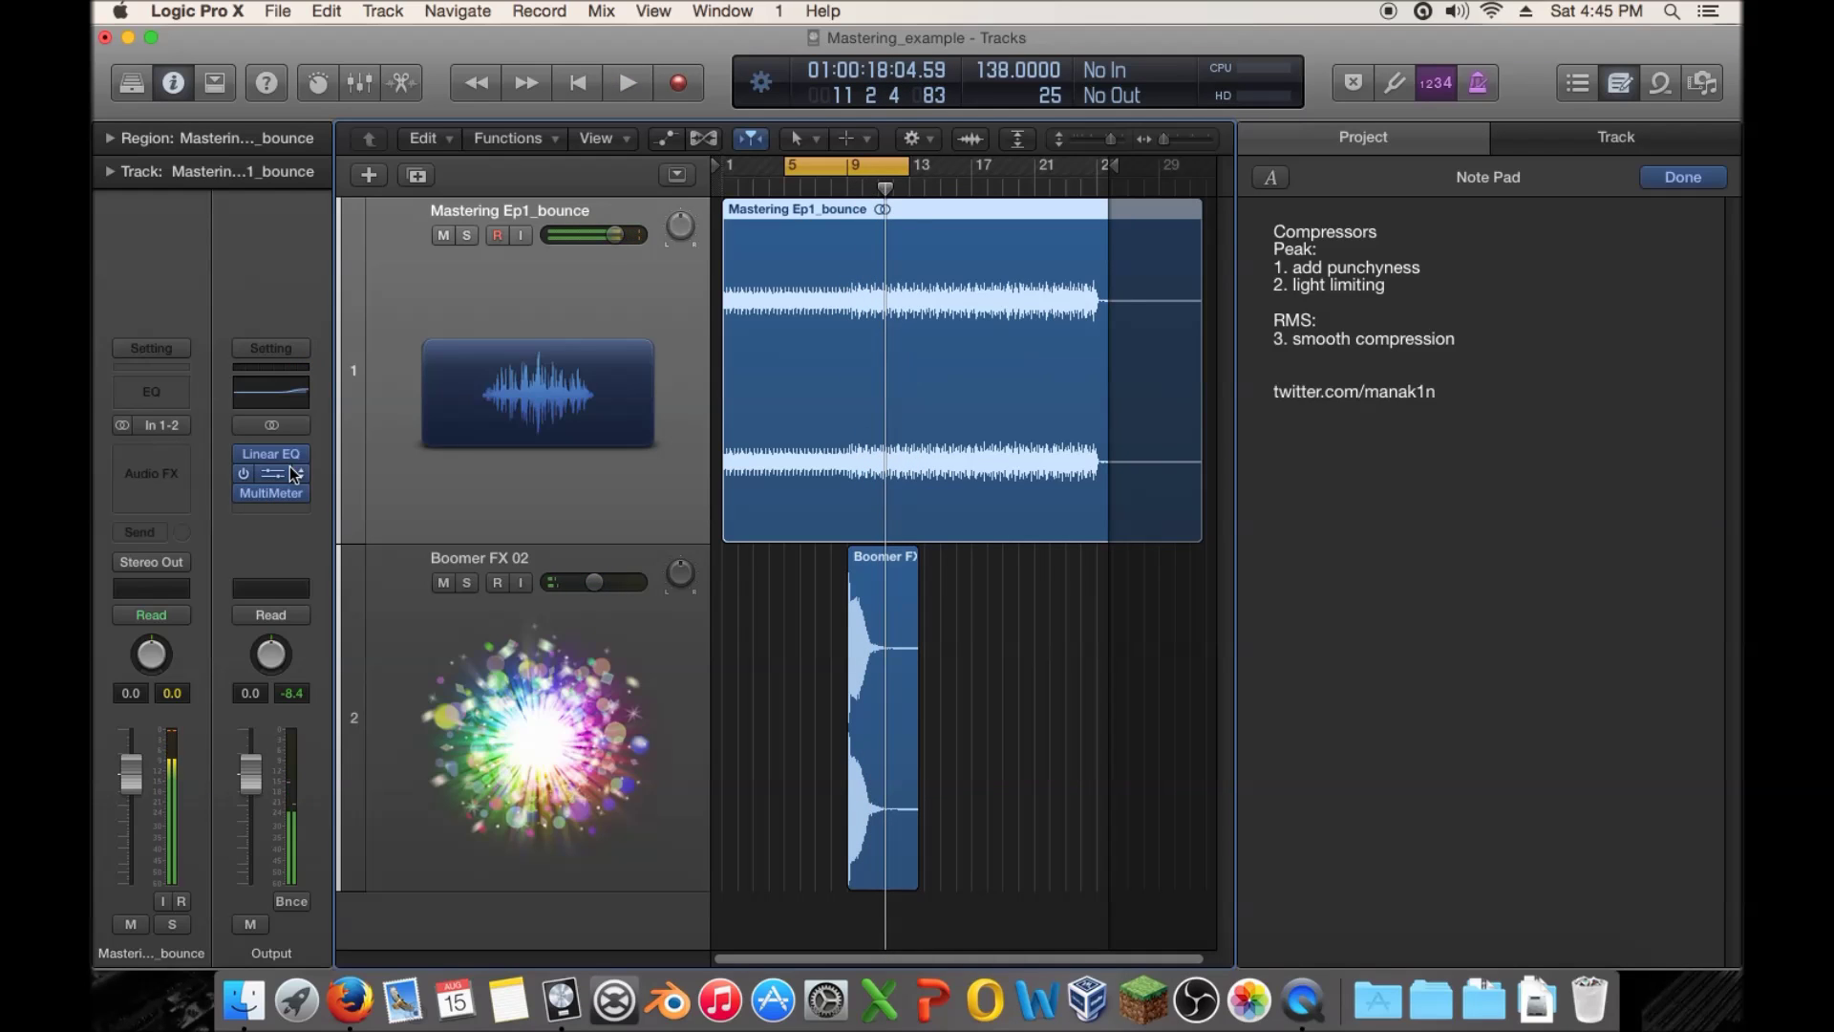
Open the output channel's Compressor and Linear Phase EQ, and turn on the EQ's Analyzer
click(286, 473)
drag(1129, 123, 1118, 178)
click(263, 457)
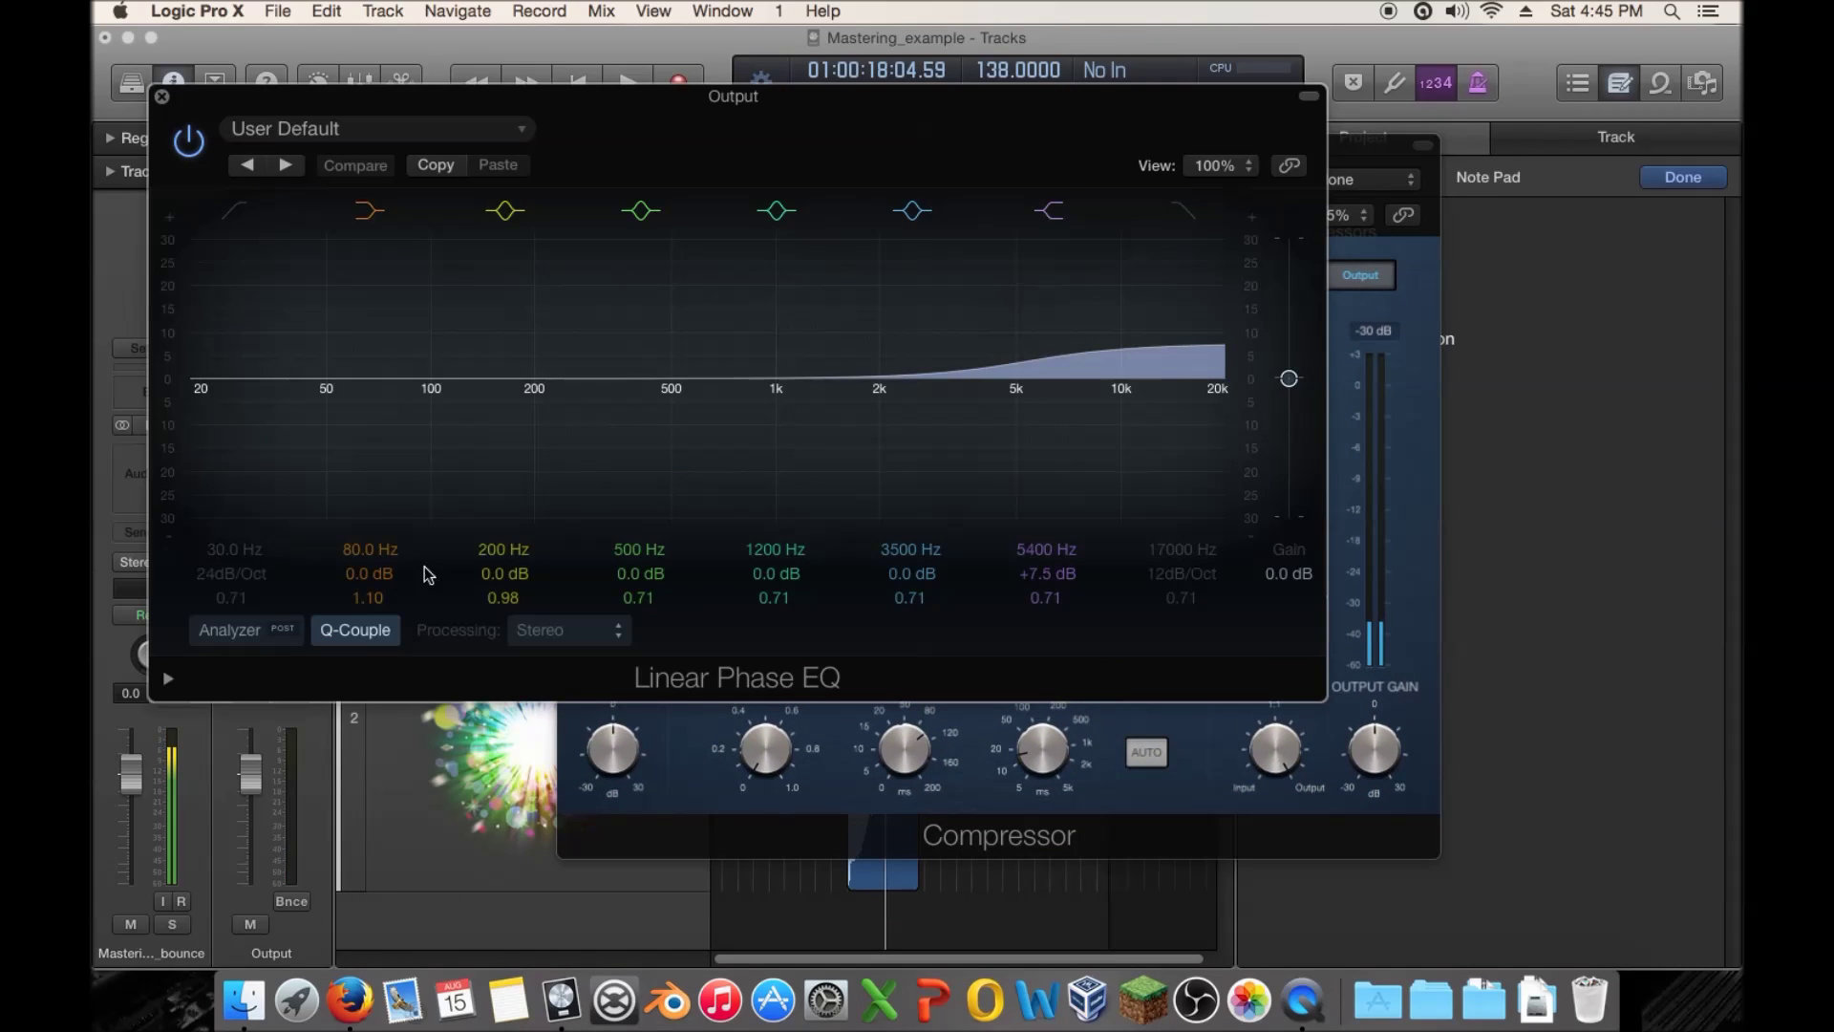
click(229, 629)
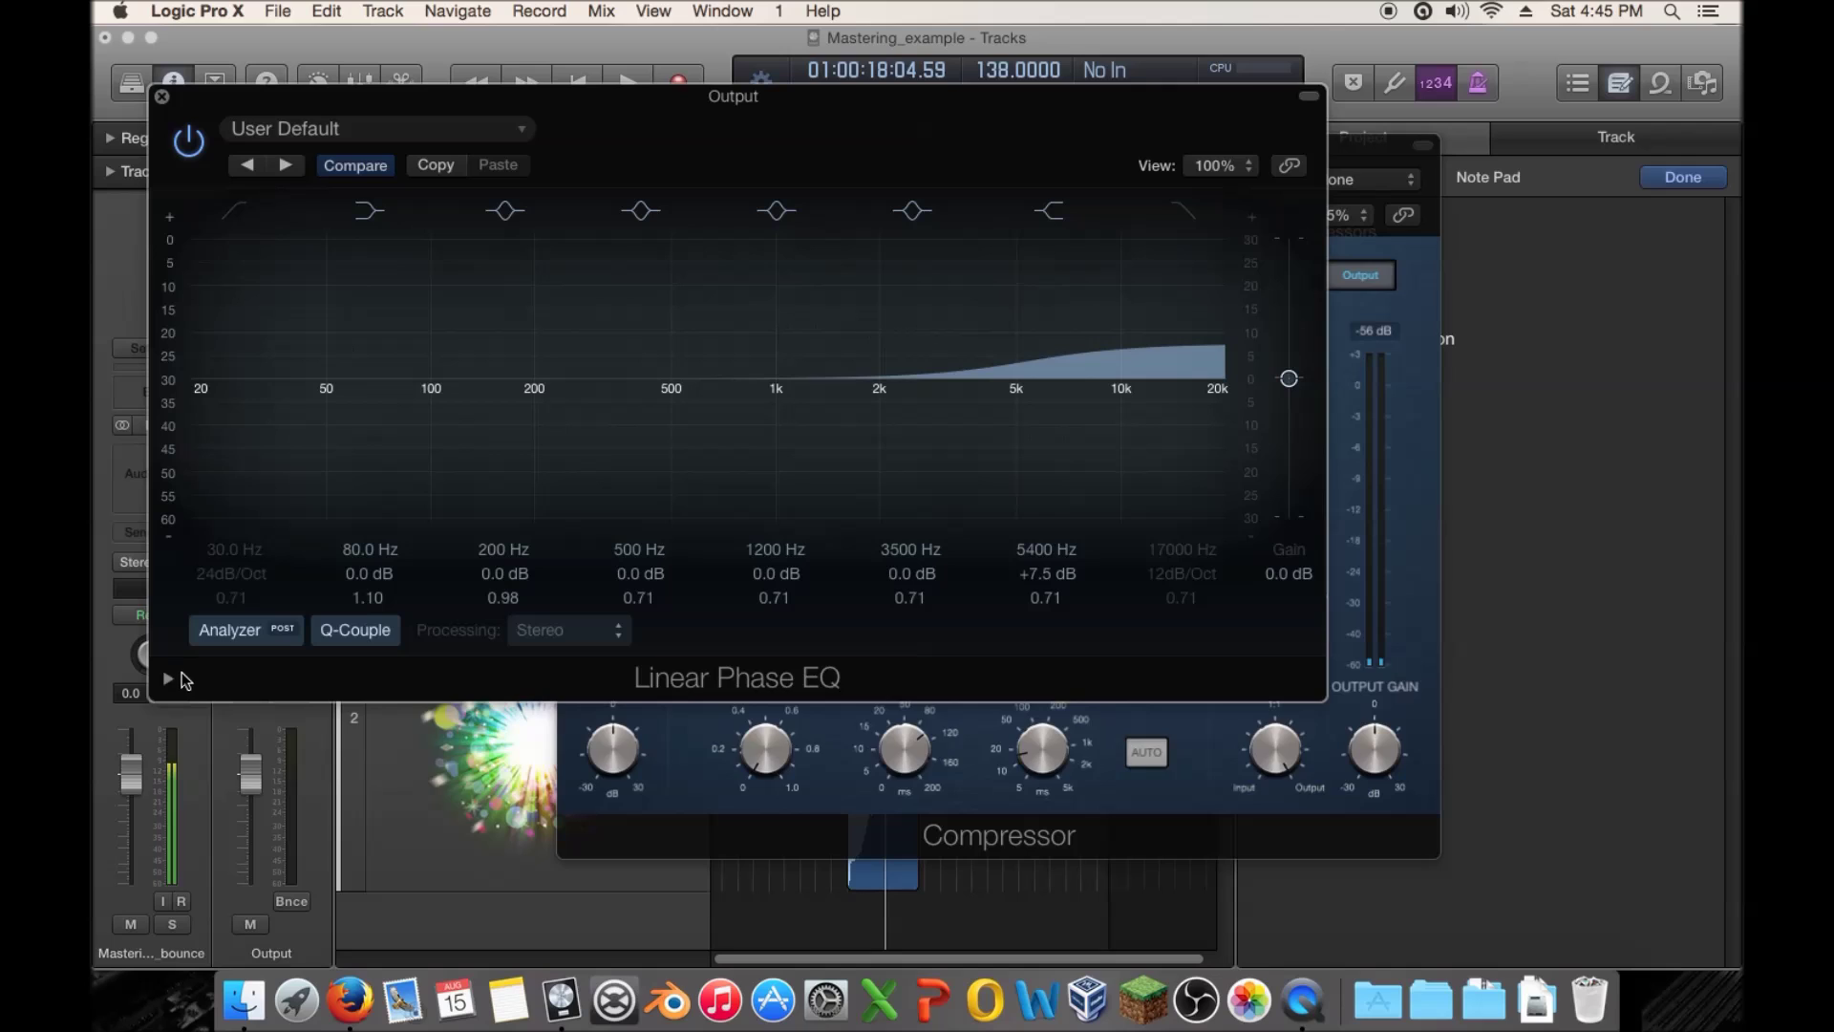
Set the Linear Phase EQ's analyzer resolution to high (8192 points)
click(170, 678)
click(489, 713)
click(487, 753)
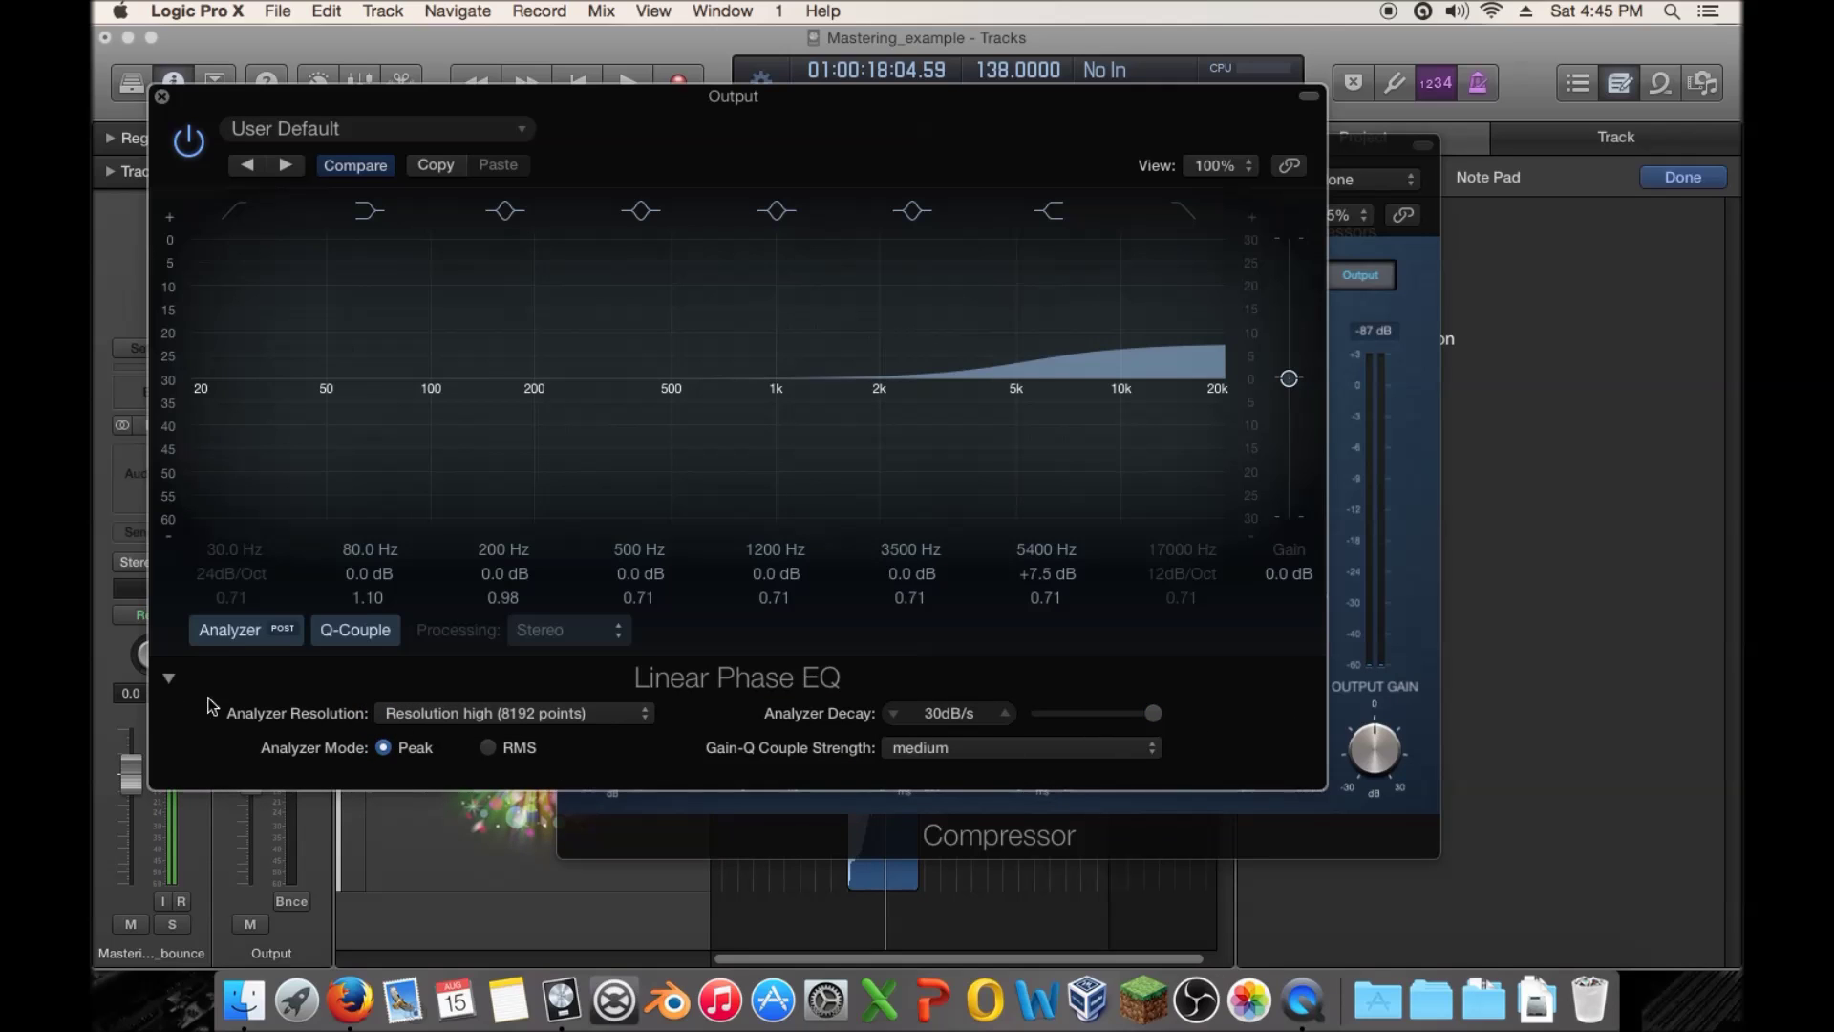
click(169, 678)
Play the looped section and examine its frequency spectrum in the Linear Phase EQ analyzer
drag(700, 126, 888, 261)
key(space)
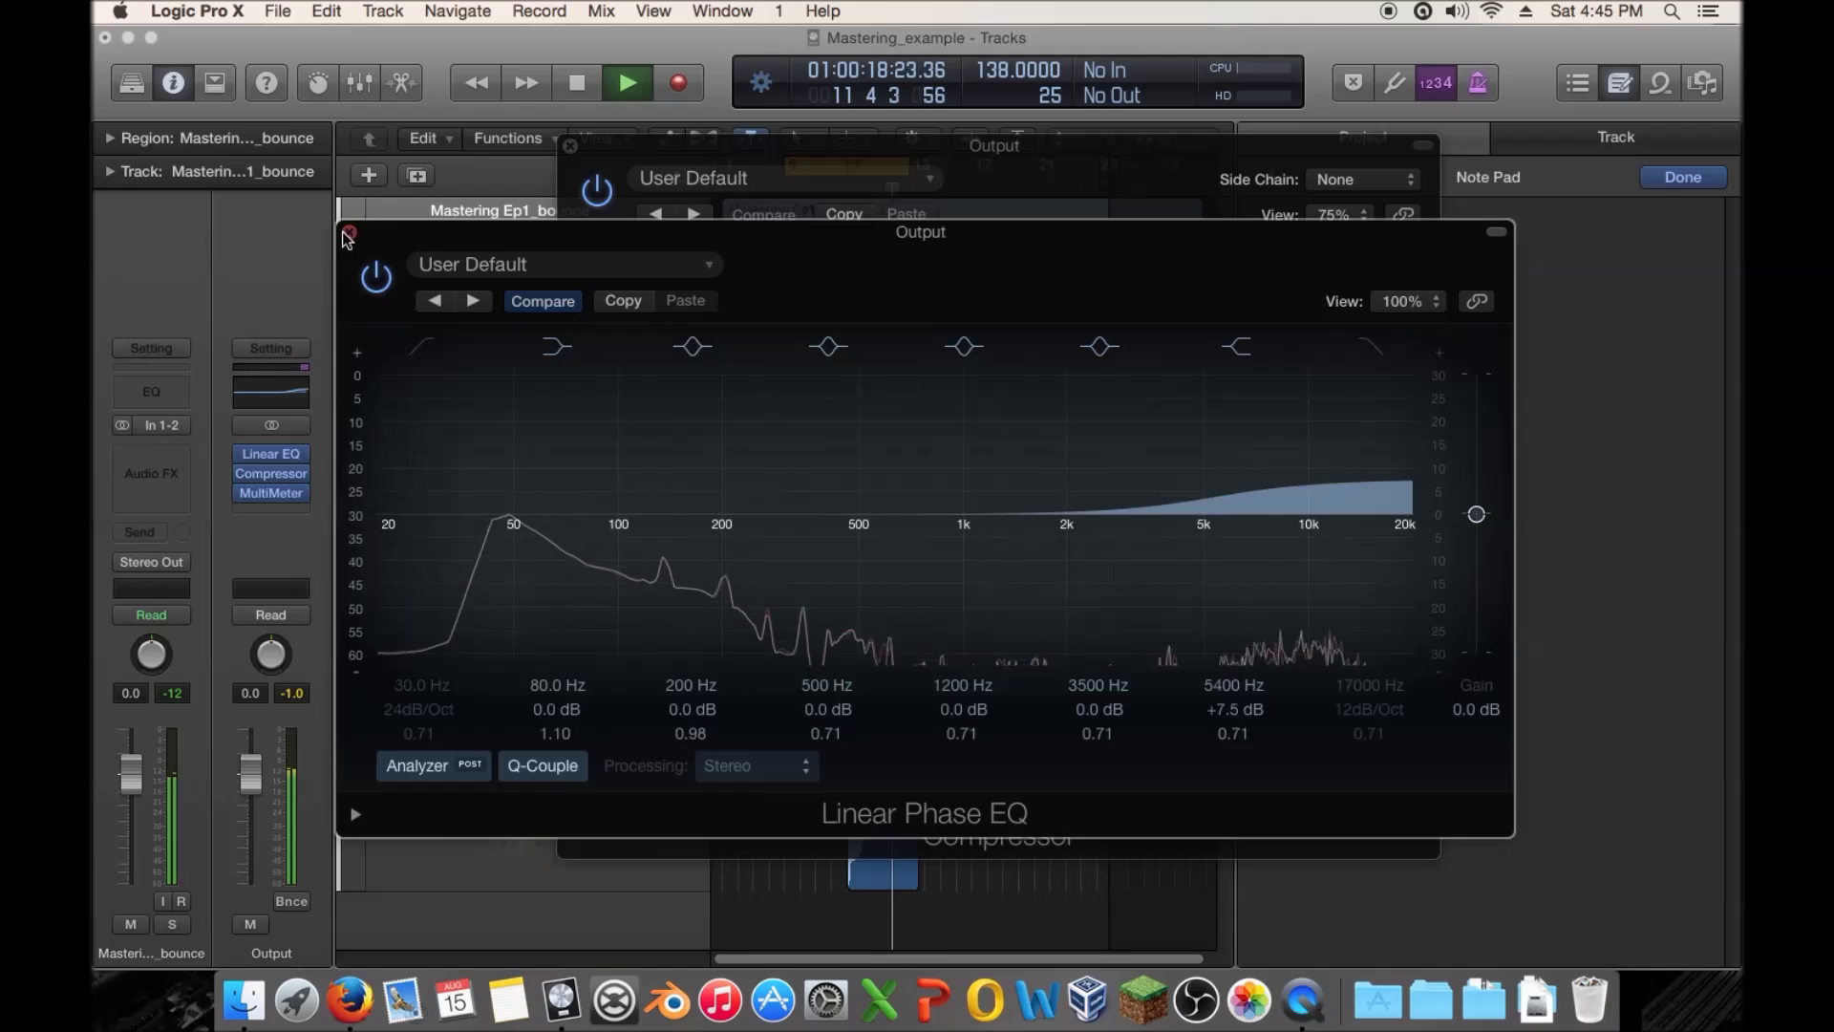
key(space)
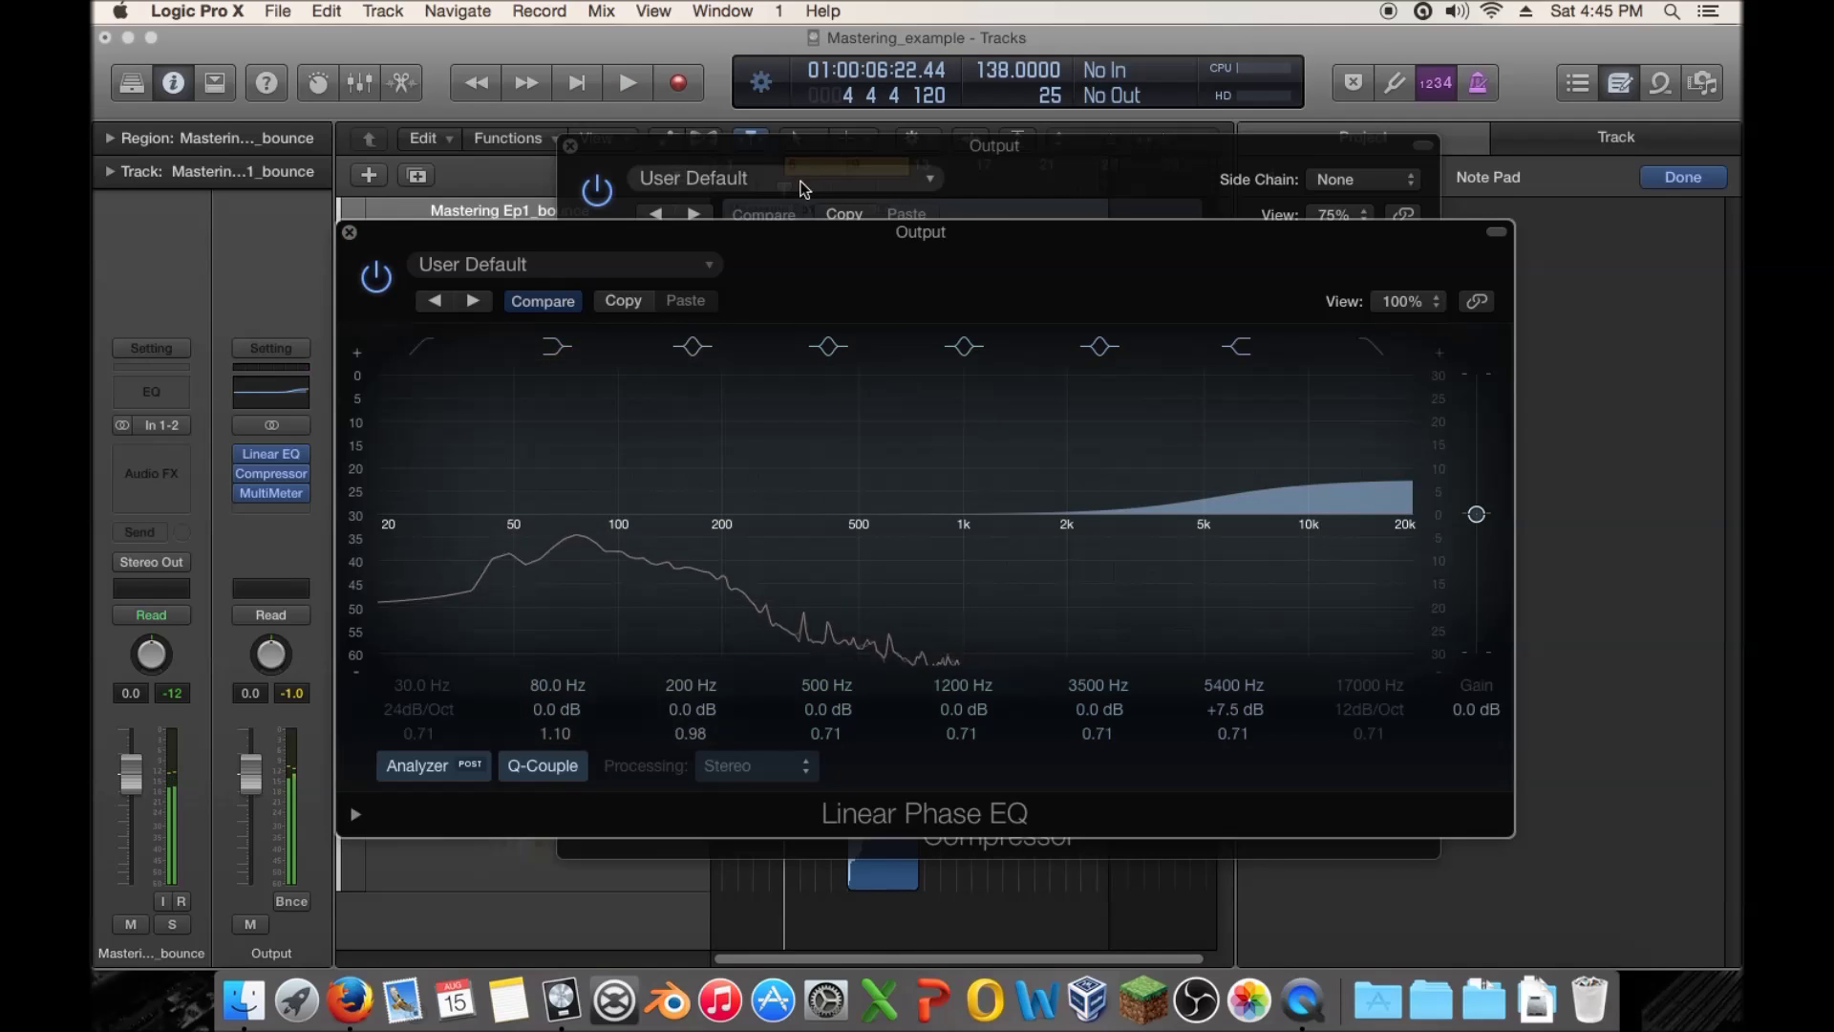
Play the loop while examining how the output Compressor's gain reduction reacts to the louder boomer, and close the Compressor
click(807, 183)
key(space)
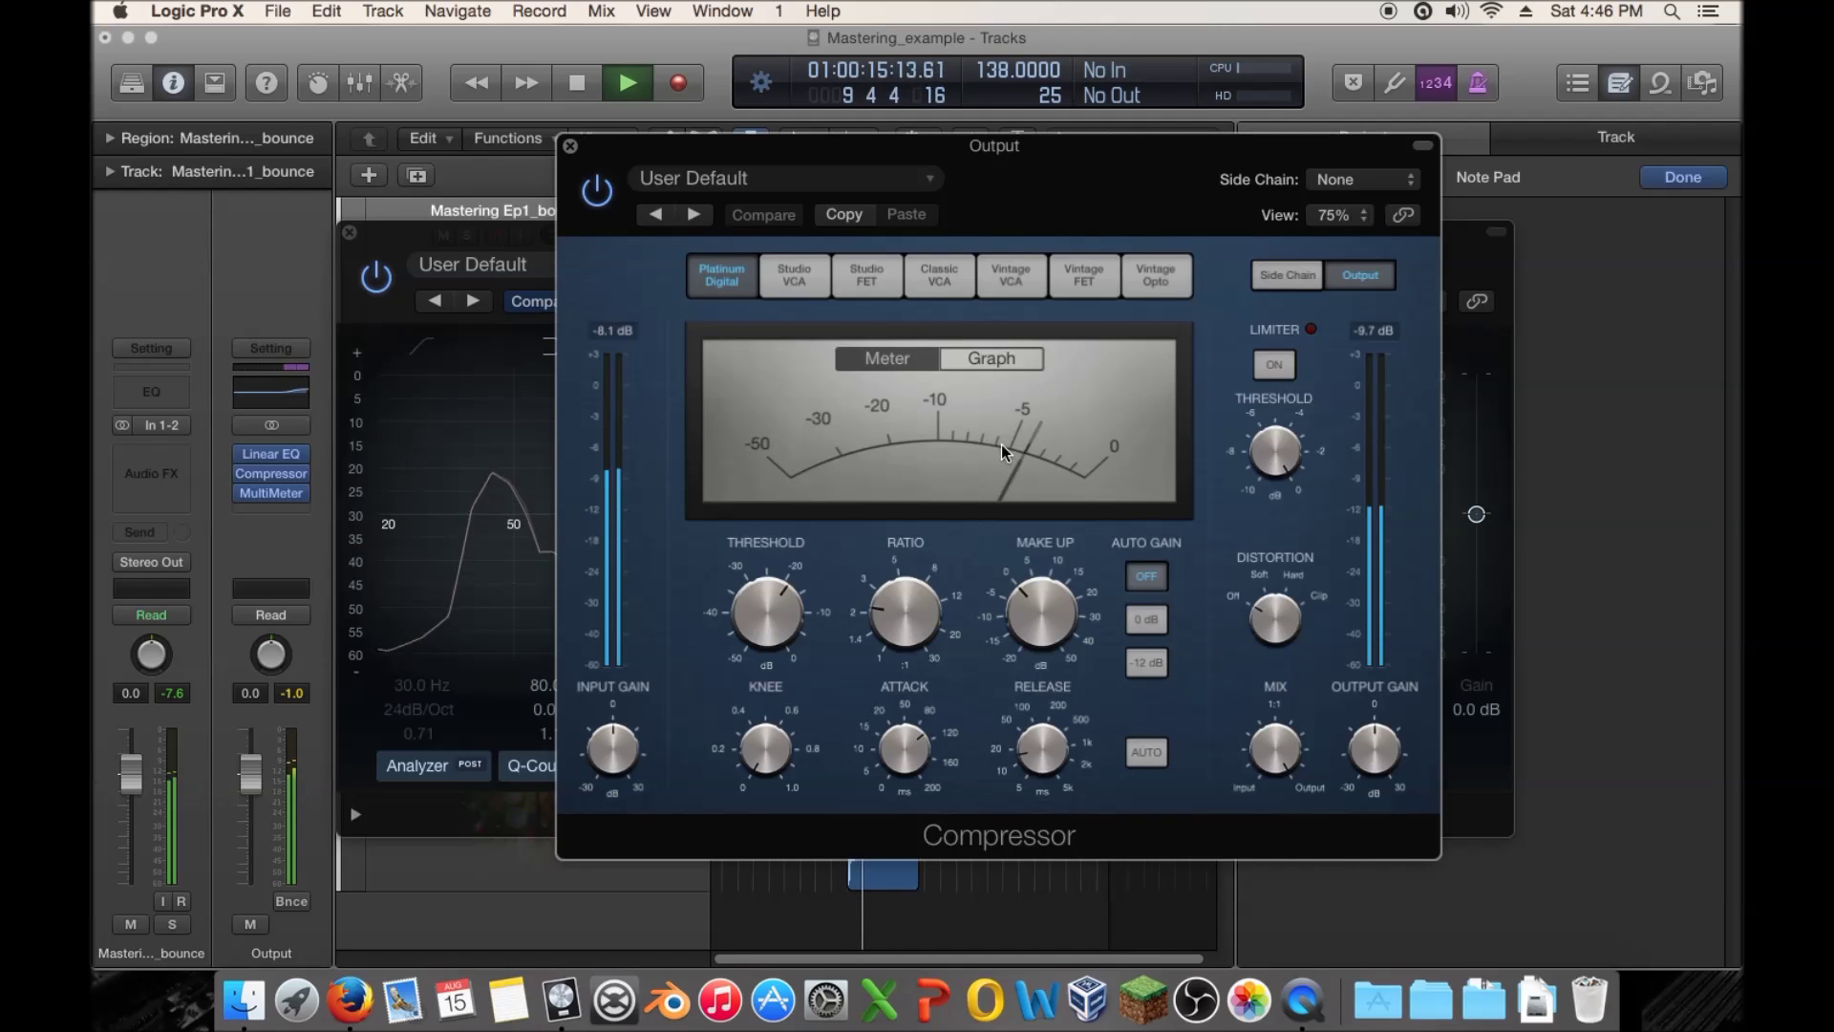
key(space)
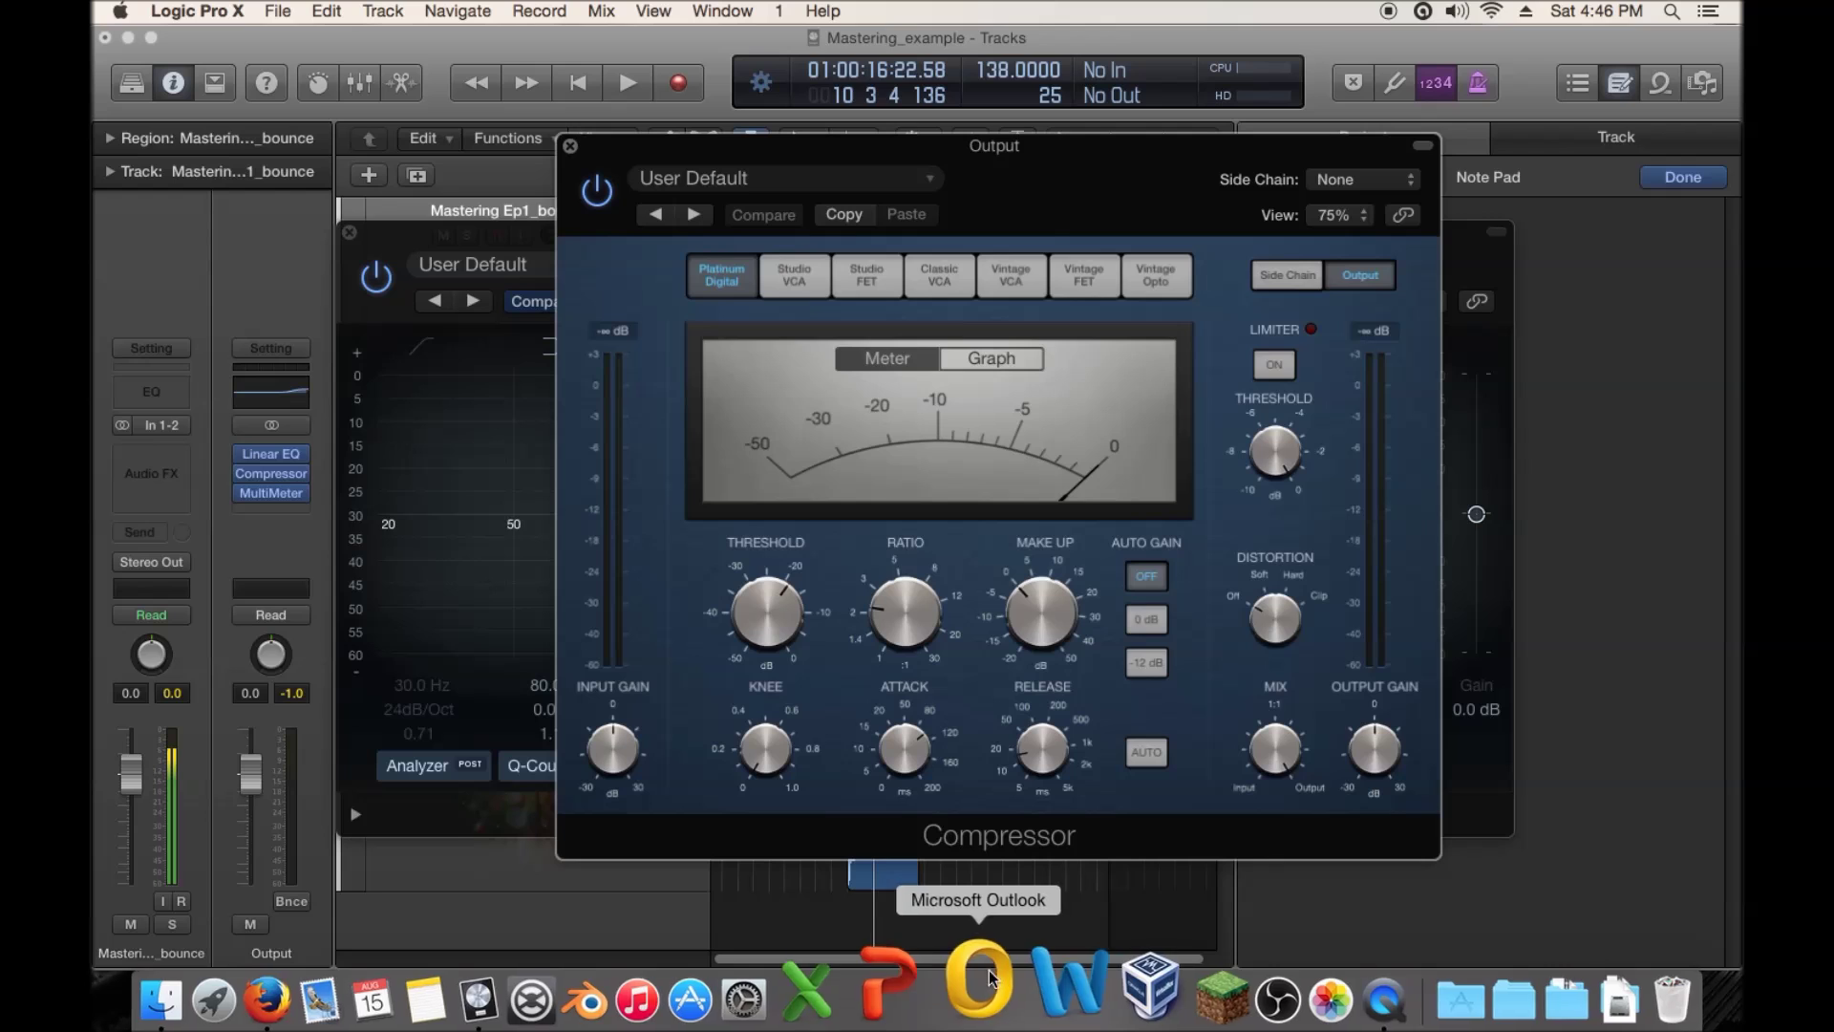
click(570, 148)
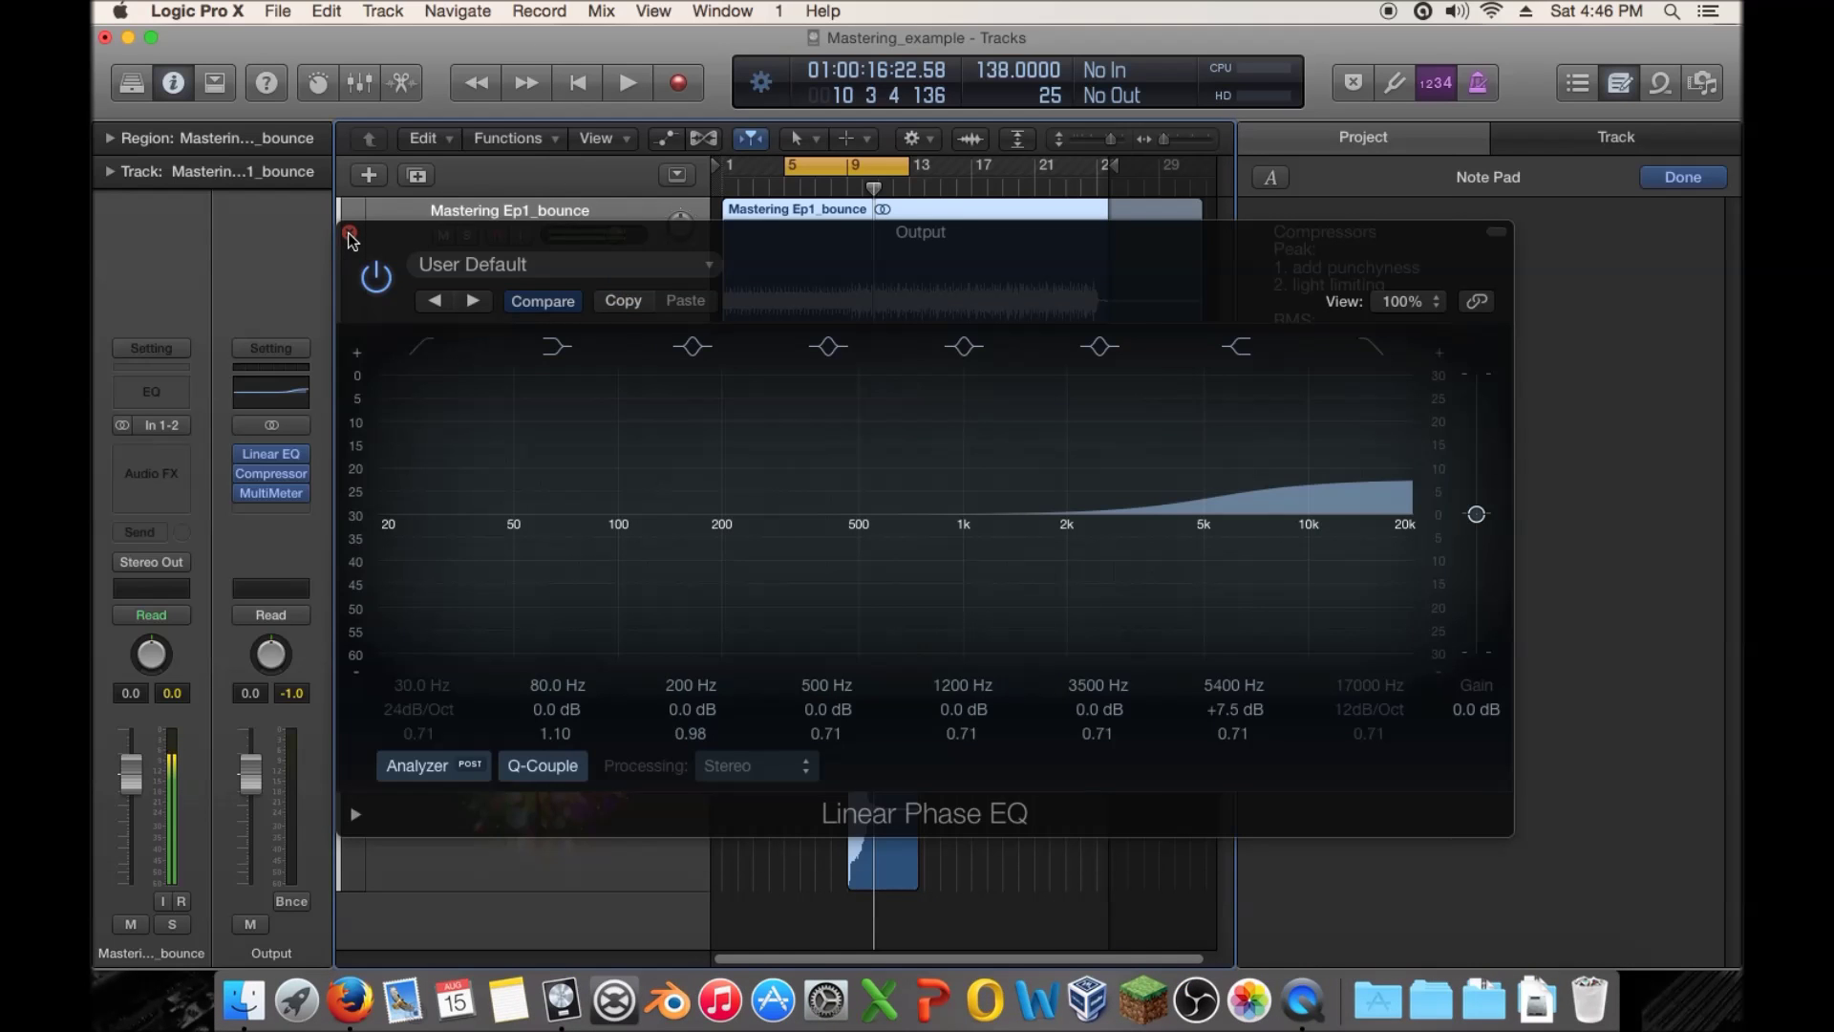
Close the Linear Phase EQ and select the Mastering Ep1_bounce track
click(348, 233)
click(462, 686)
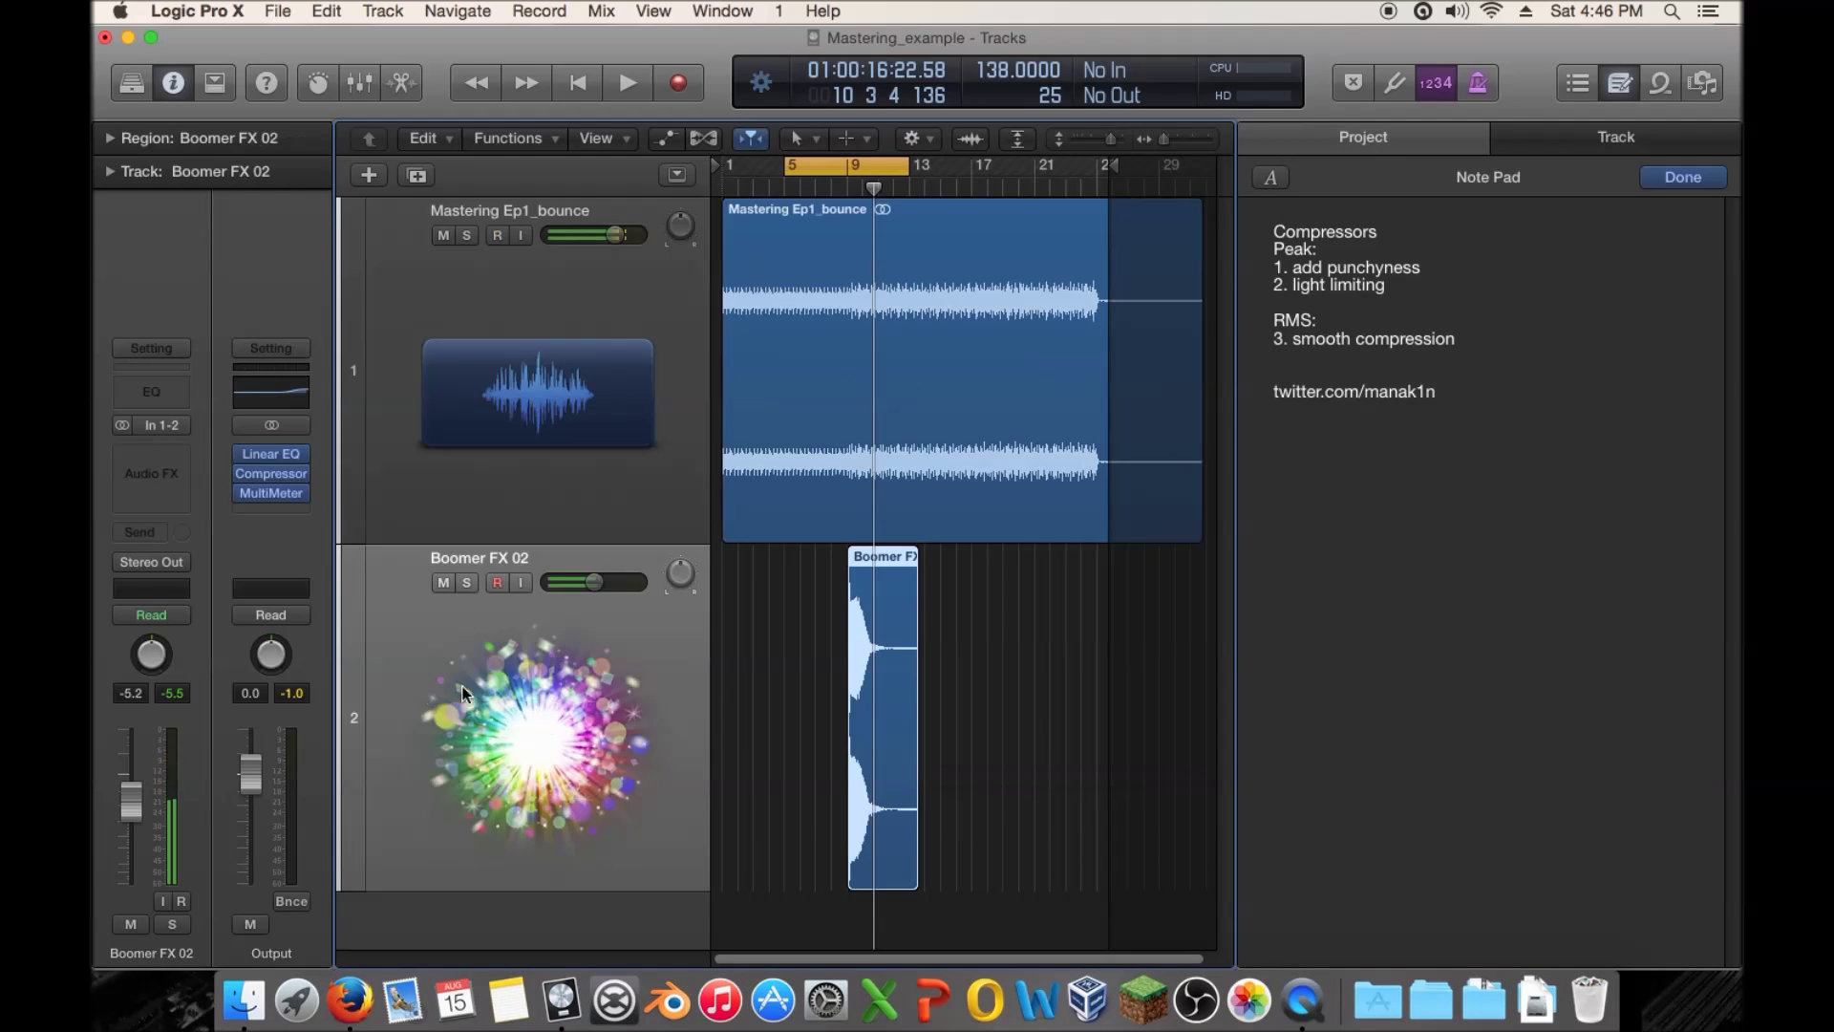
click(535, 391)
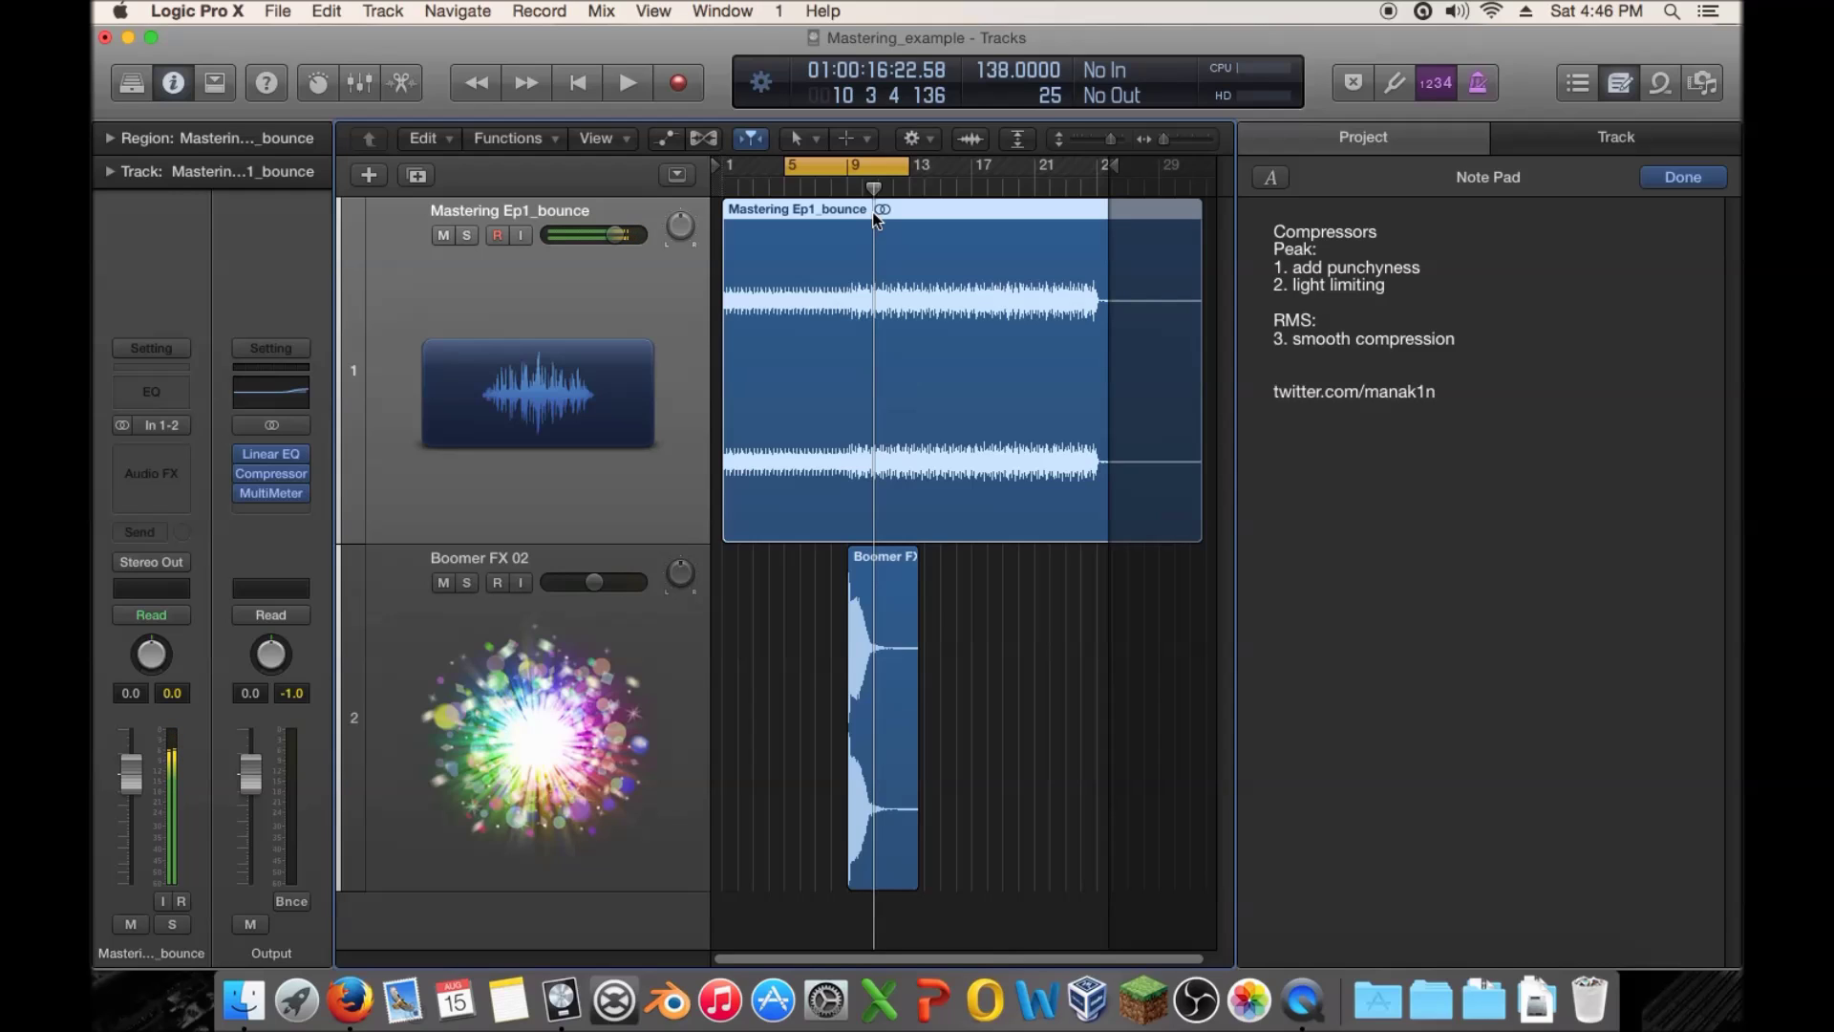
Insert Apple's stereo AUMultibandCompressor on the output channel between the Linear EQ and the Compressor
click(280, 468)
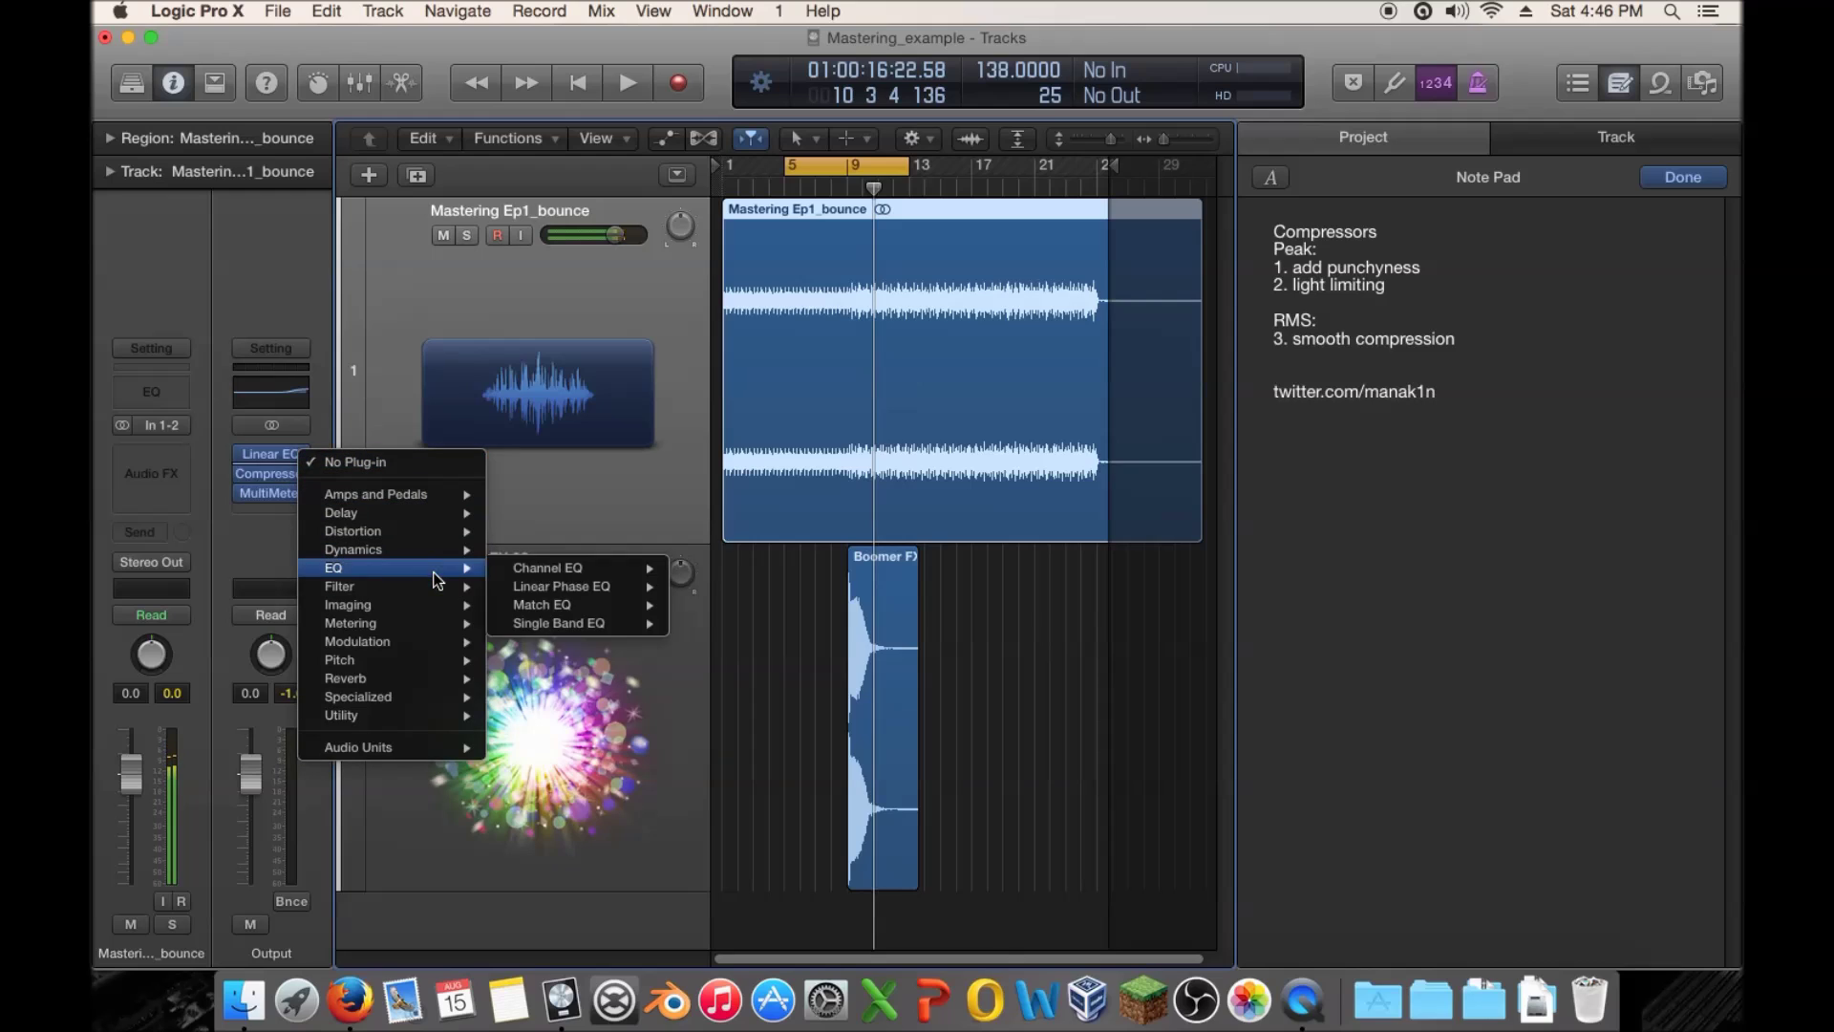
mouse_move(428, 755)
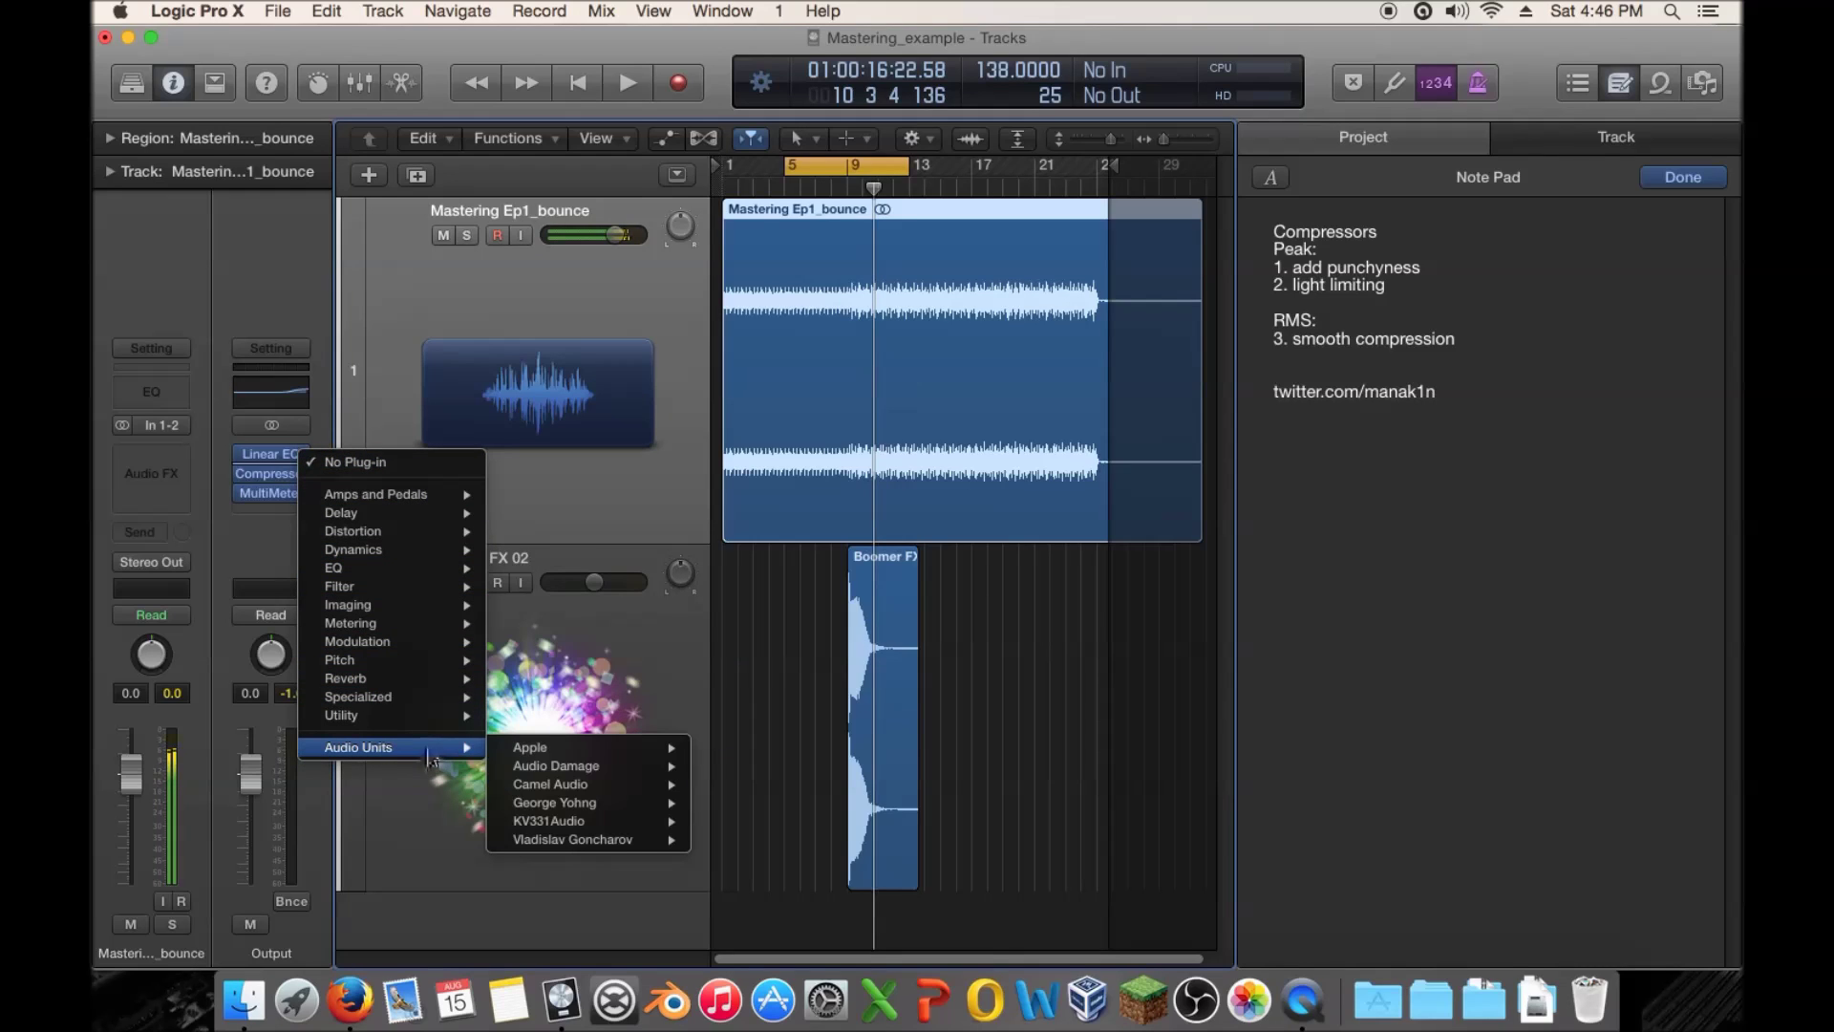
mouse_move(621, 750)
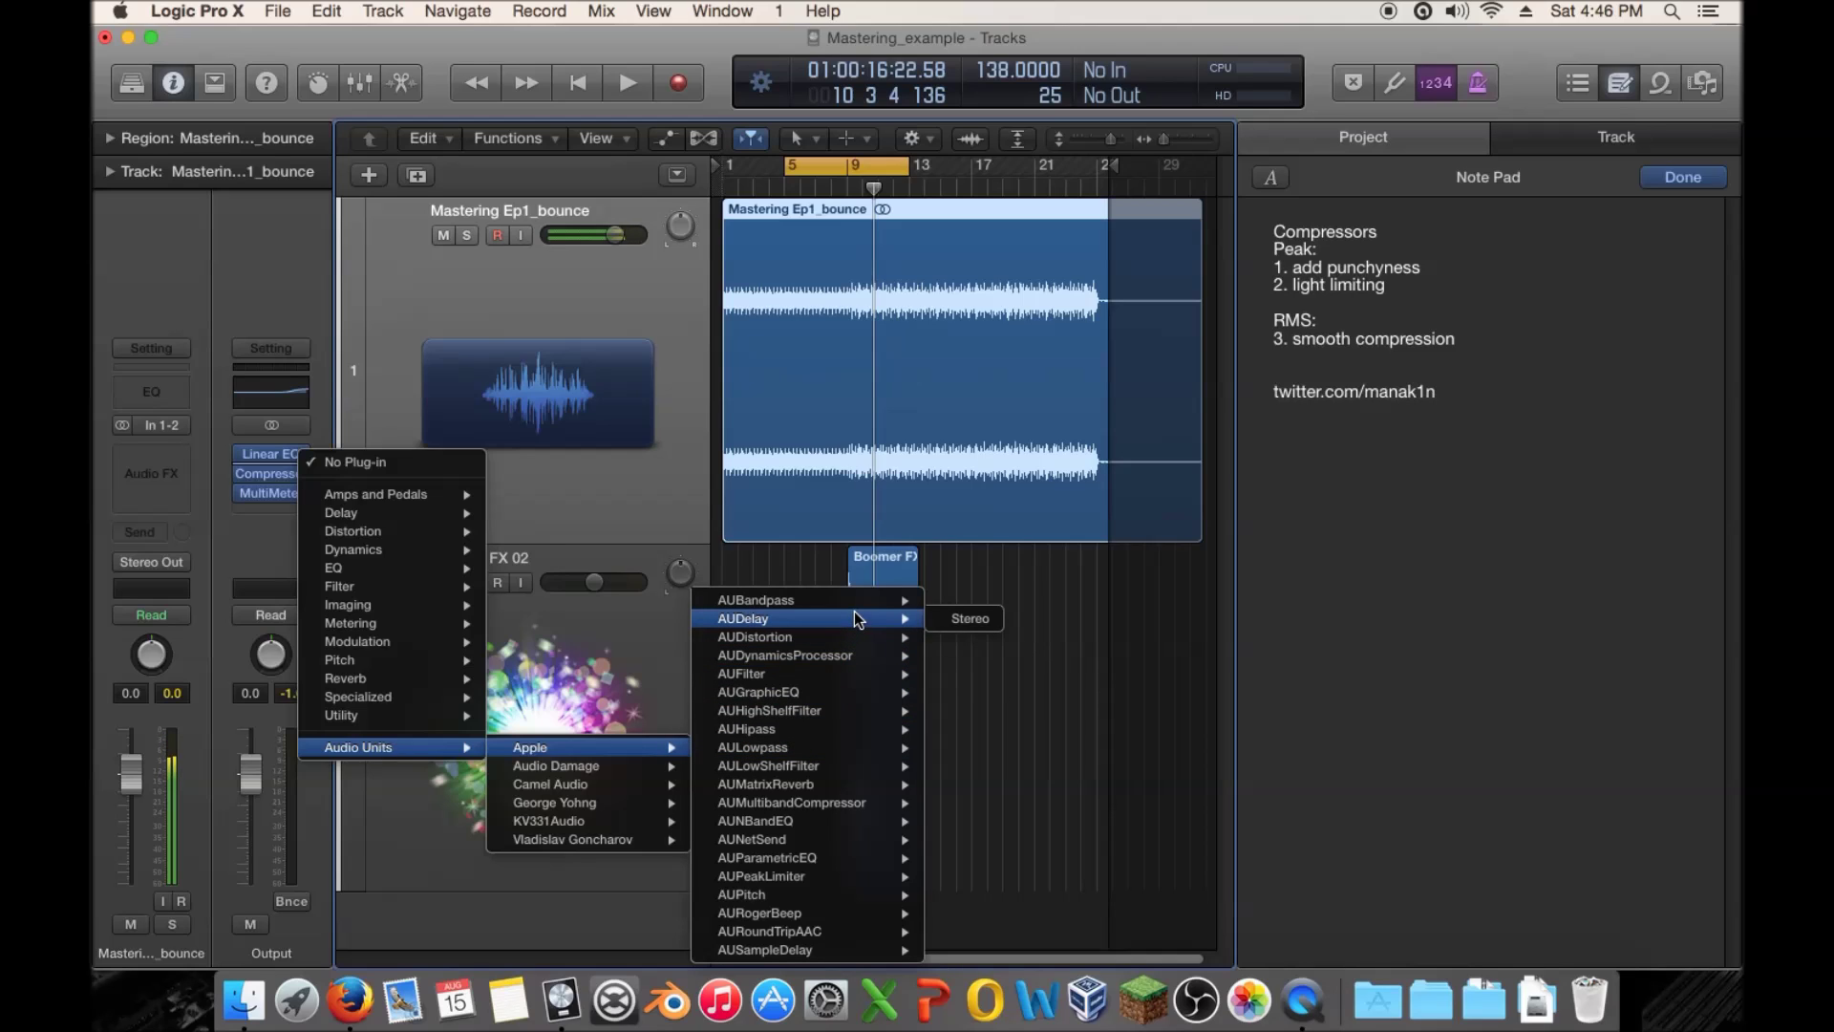
mouse_move(700, 749)
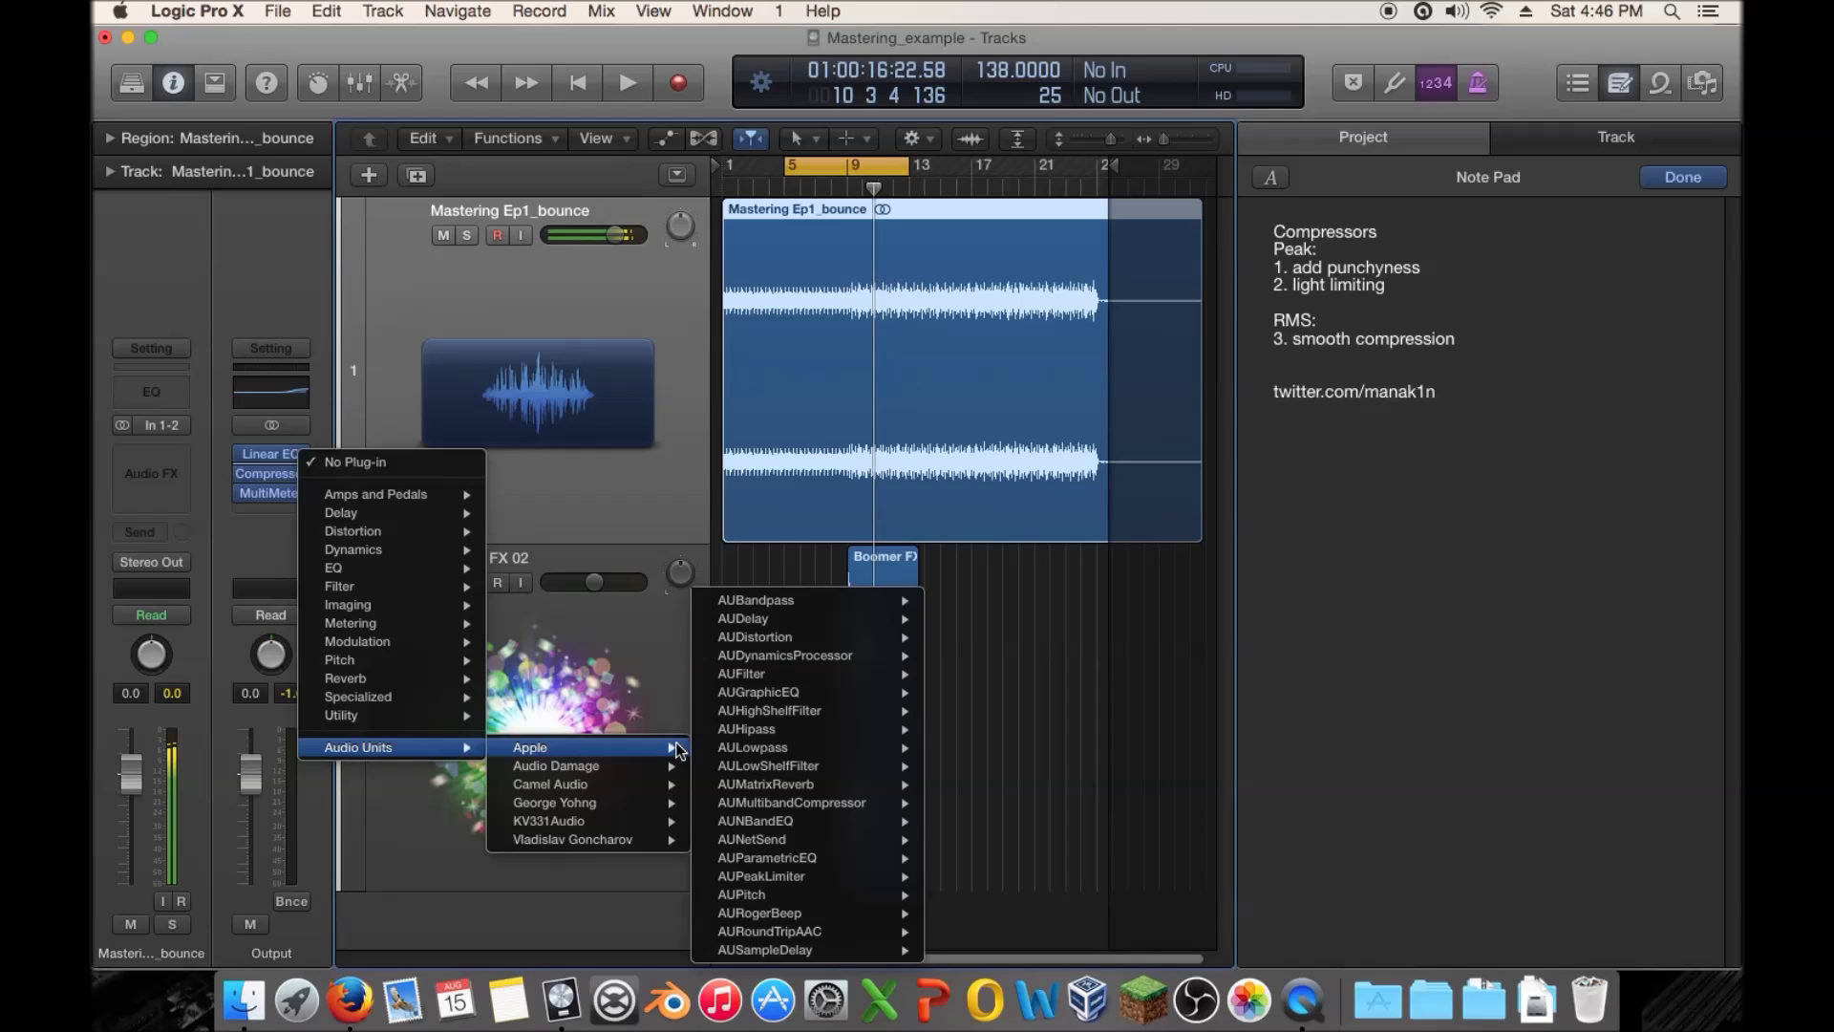
mouse_move(836, 783)
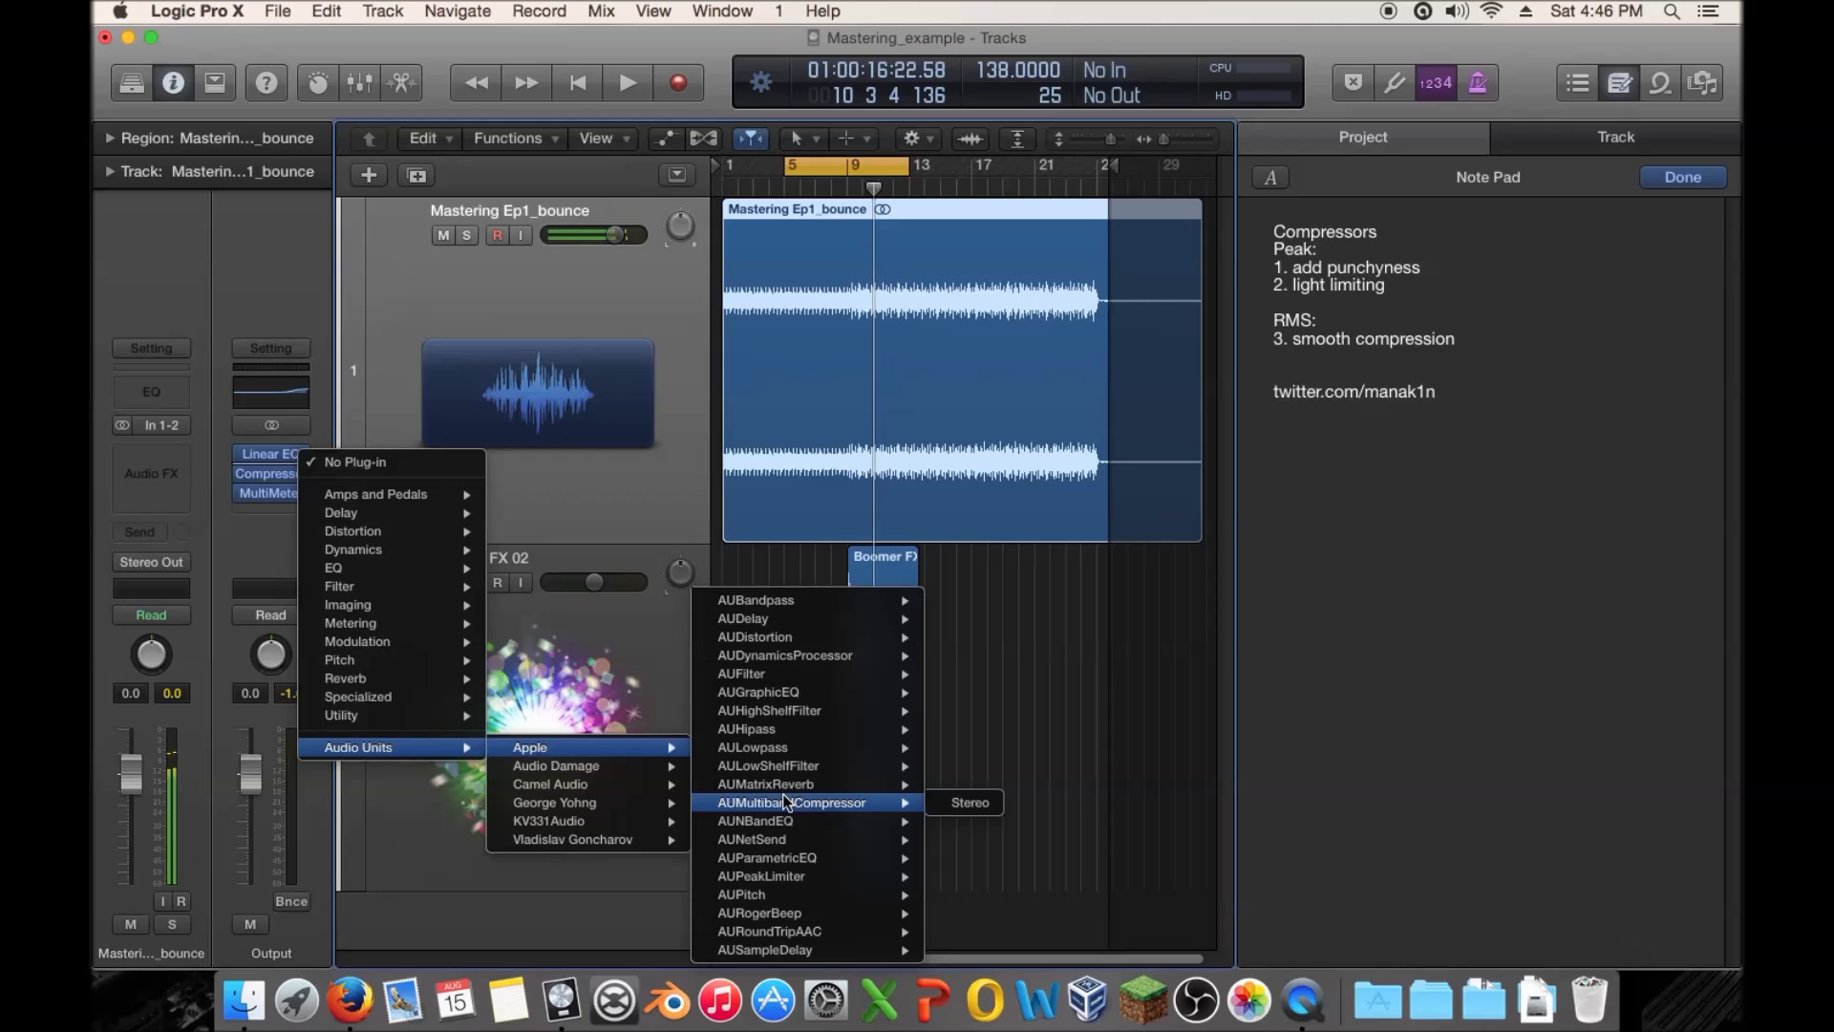
click(969, 802)
drag(406, 107, 1031, 189)
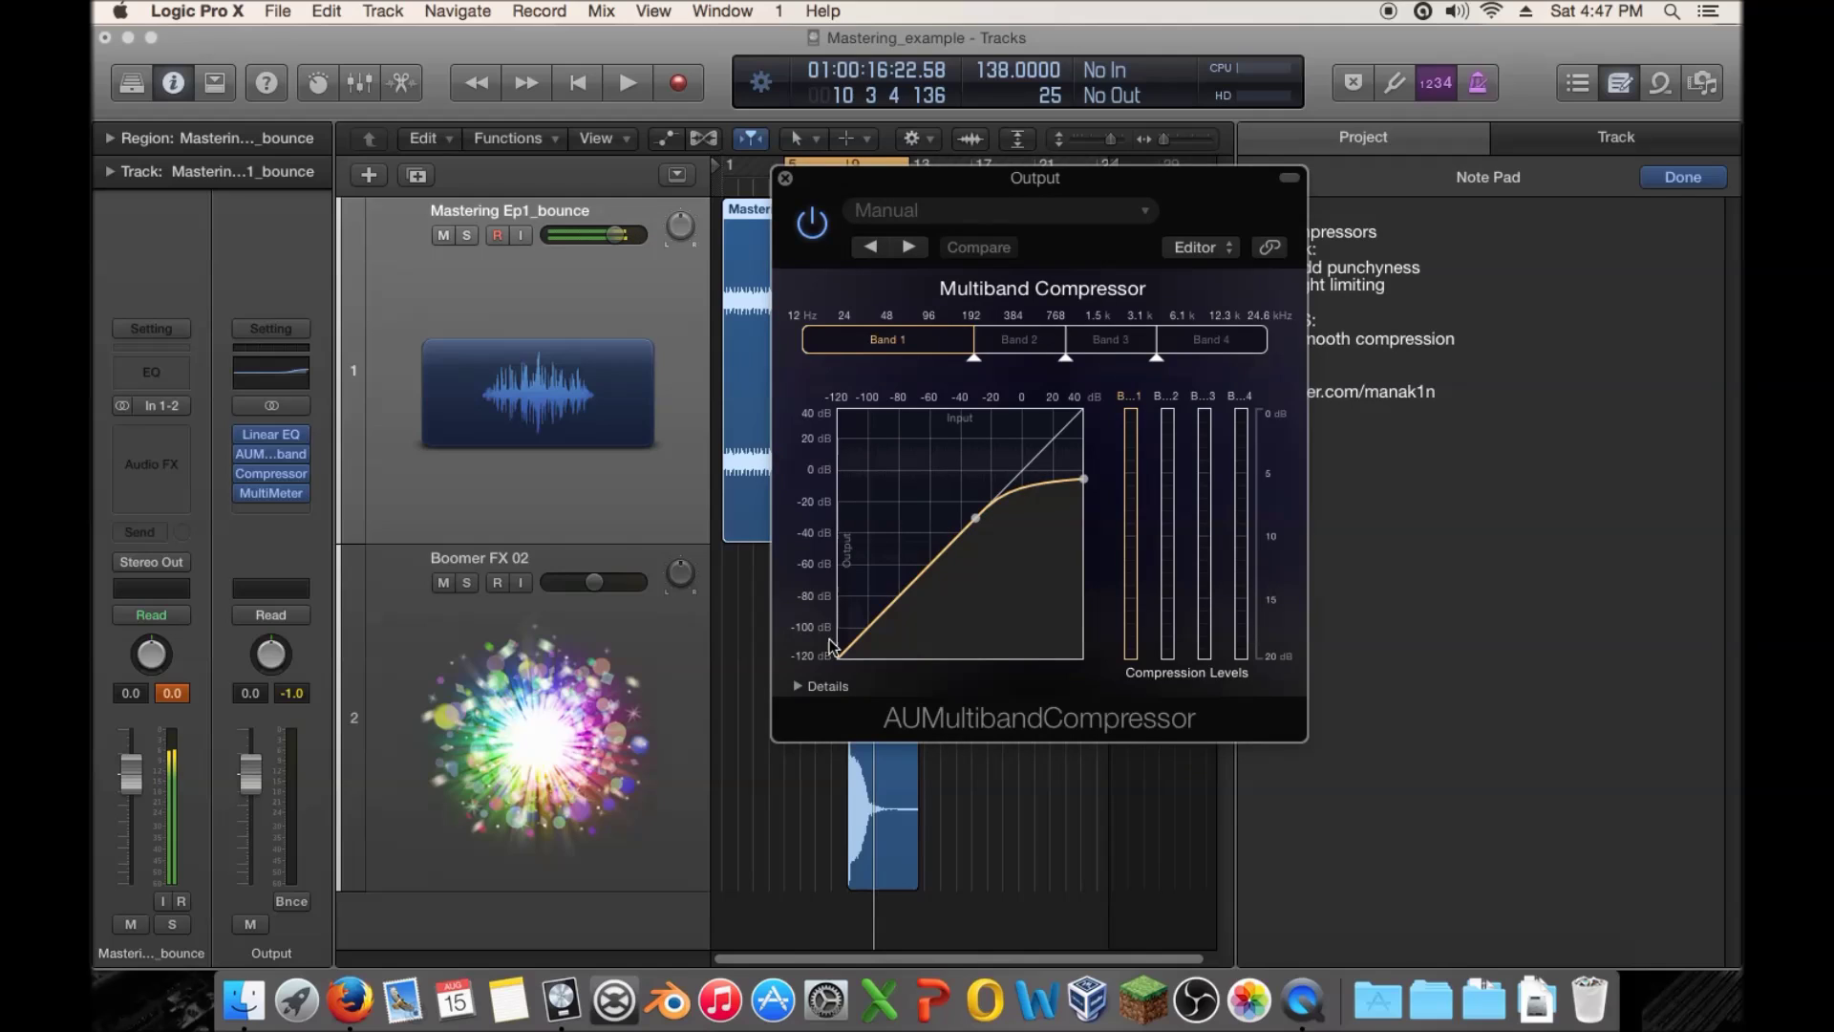
drag(800, 198, 866, 215)
Play the loop while viewing the curves and compression levels of bands 2, 3 and 4
key(space)
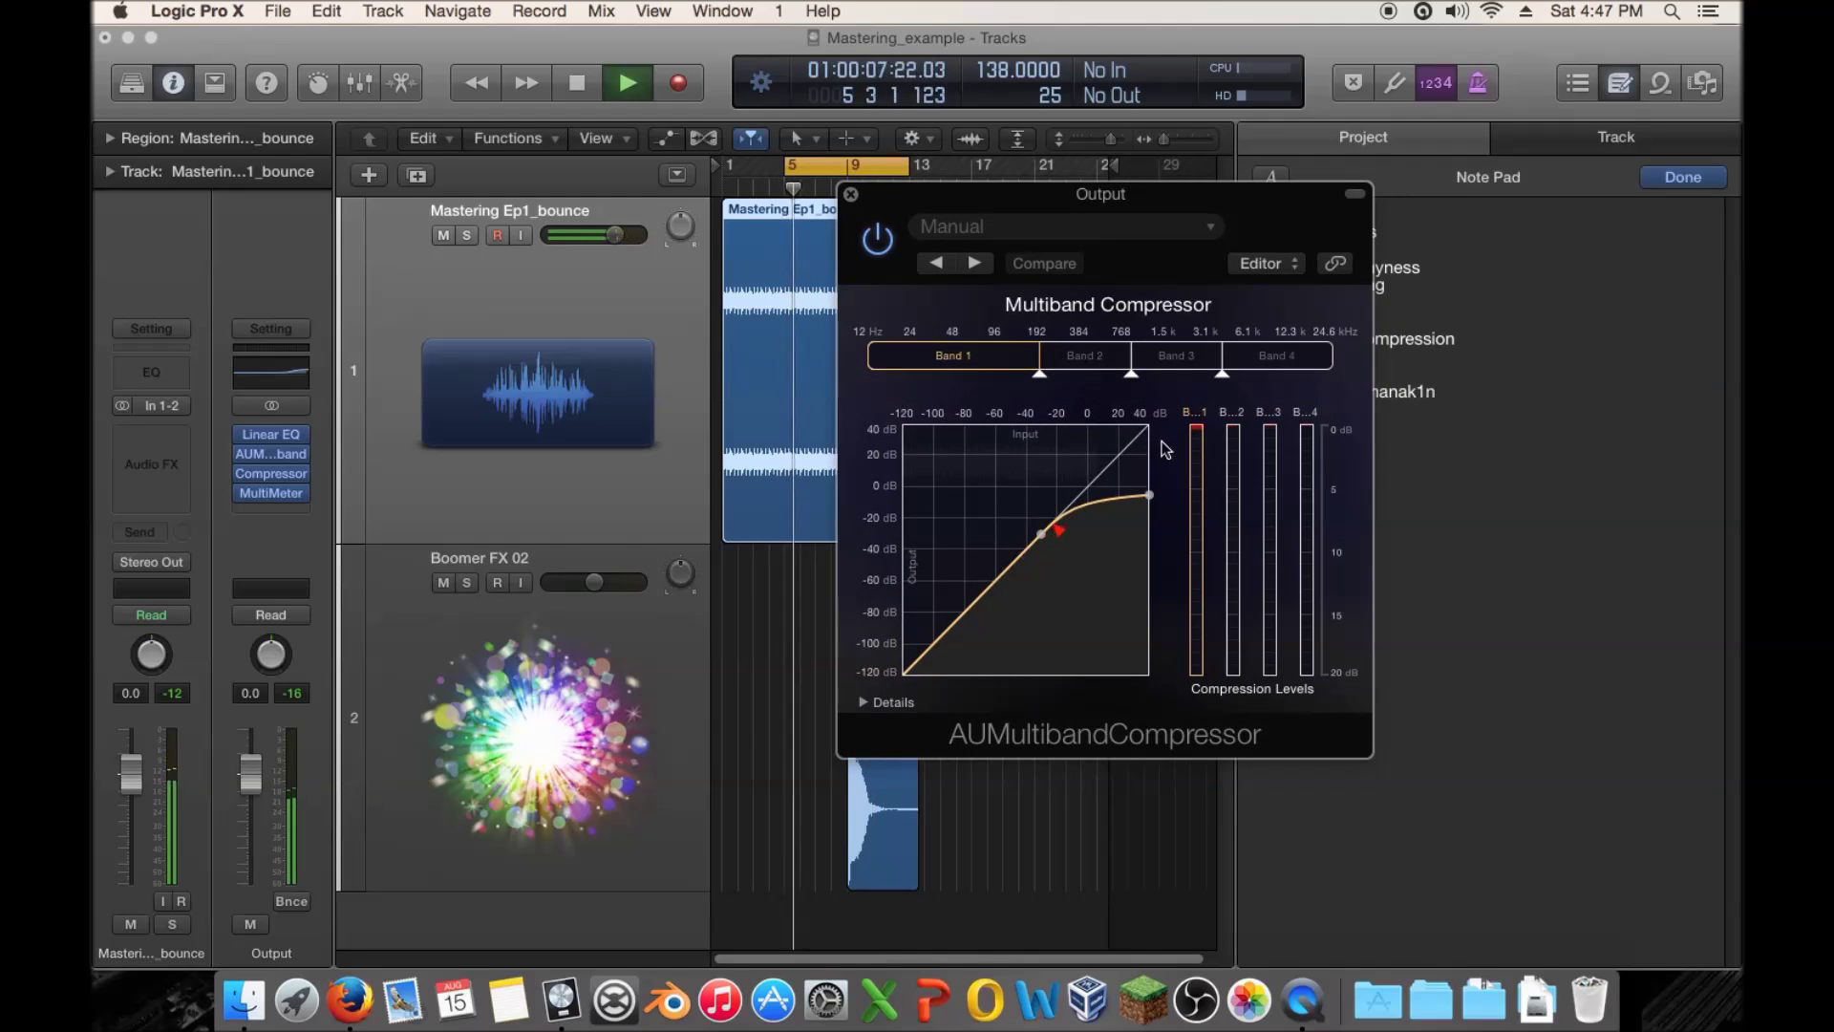
click(1074, 355)
click(1176, 357)
click(1288, 357)
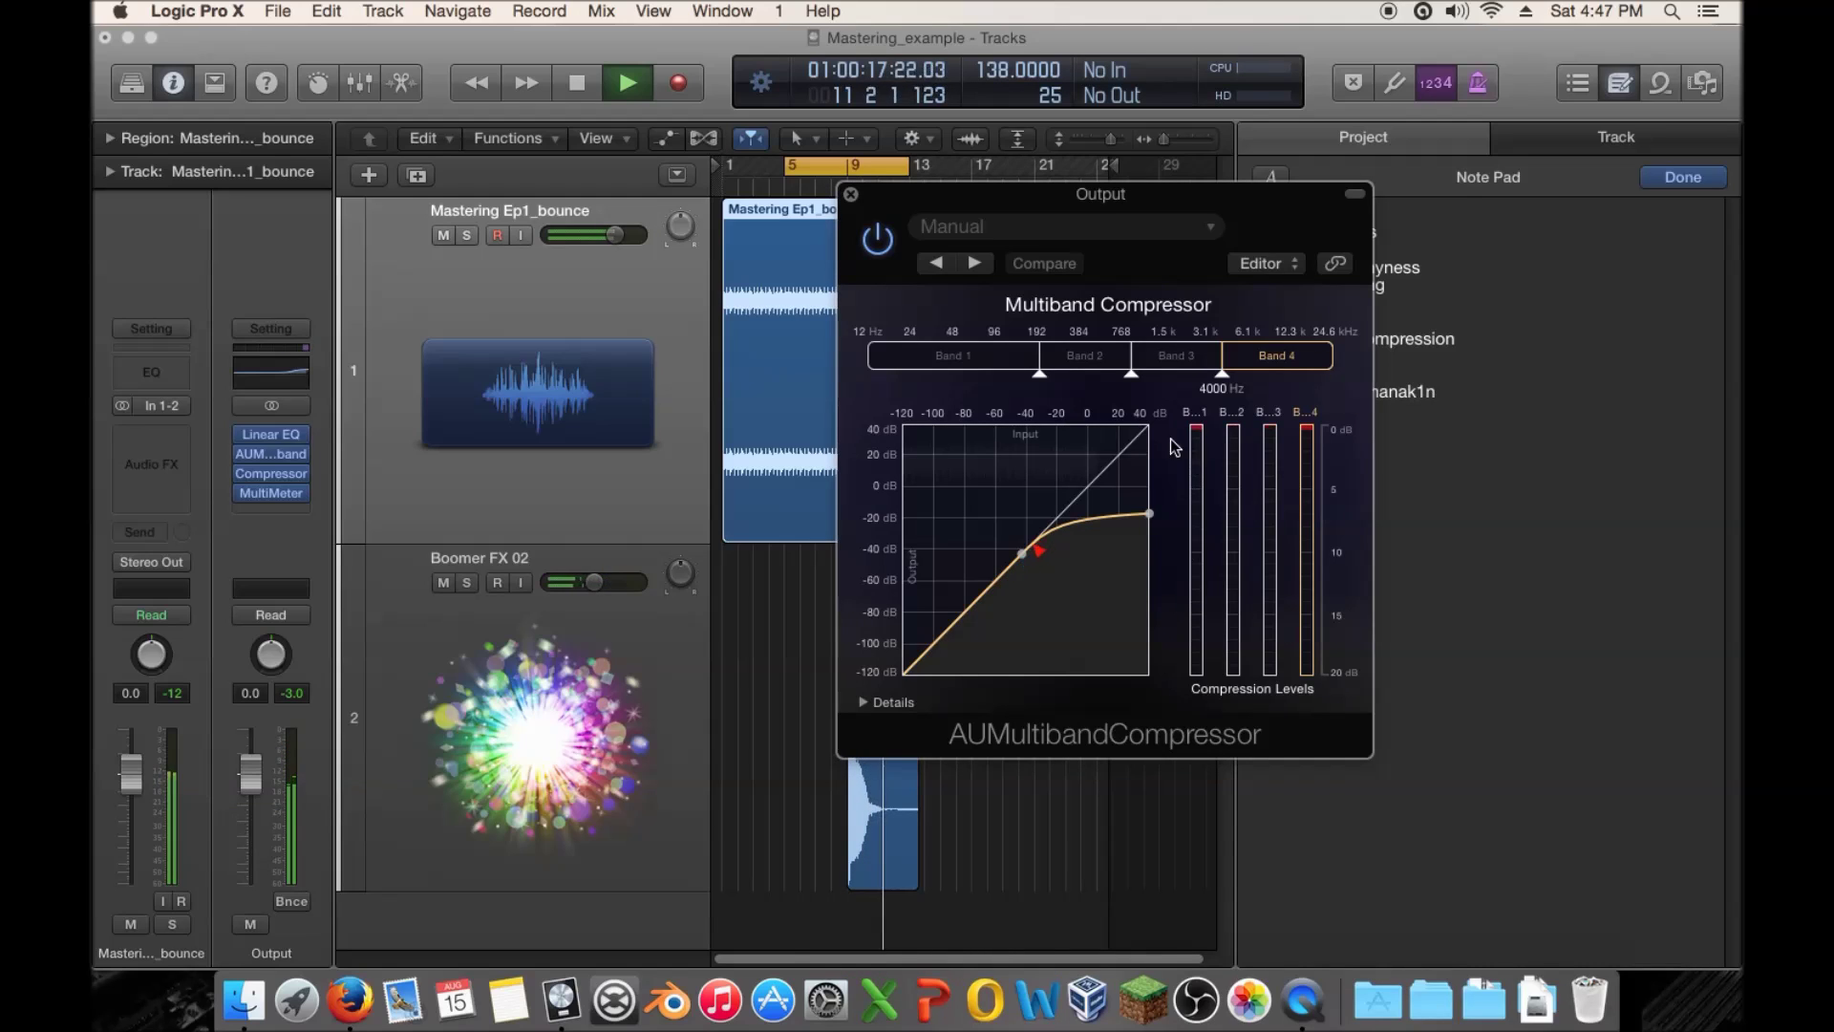
key(space)
Set the multiband compressor's first crossover to 100 Hz and its second to 652 Hz, and review each band's curve
drag(1039, 375, 997, 375)
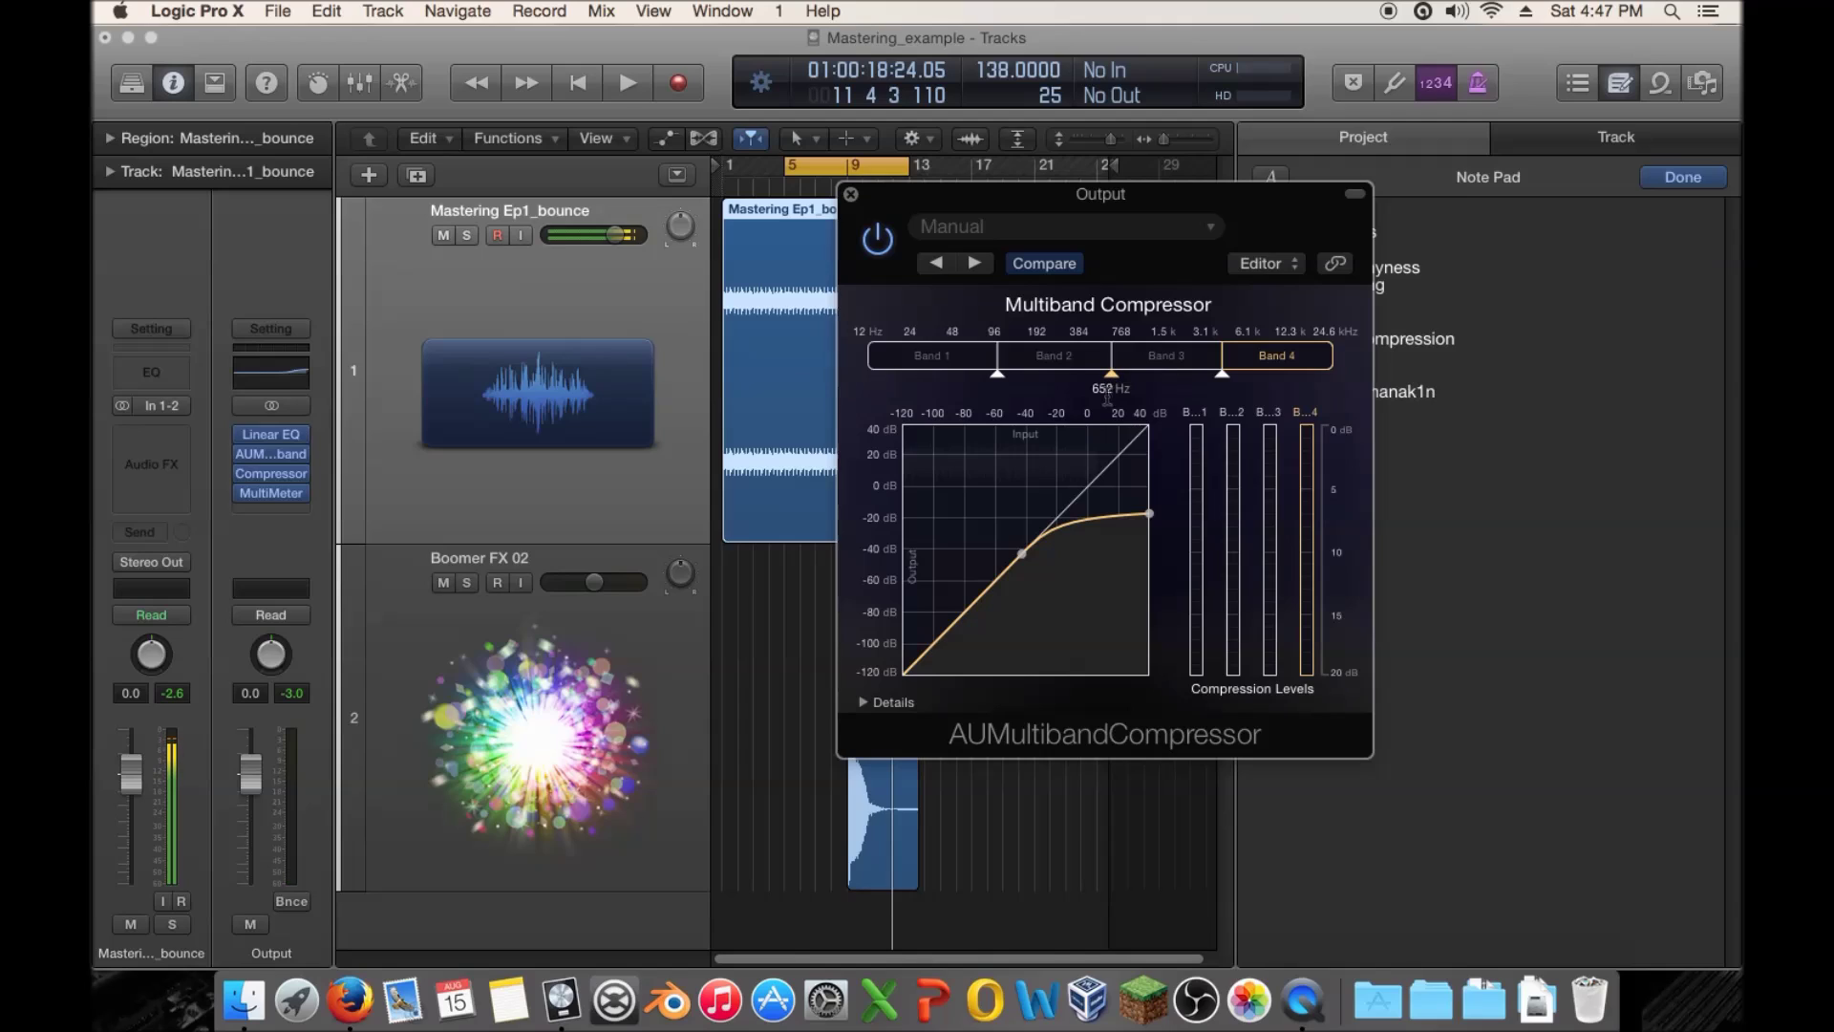
click(966, 353)
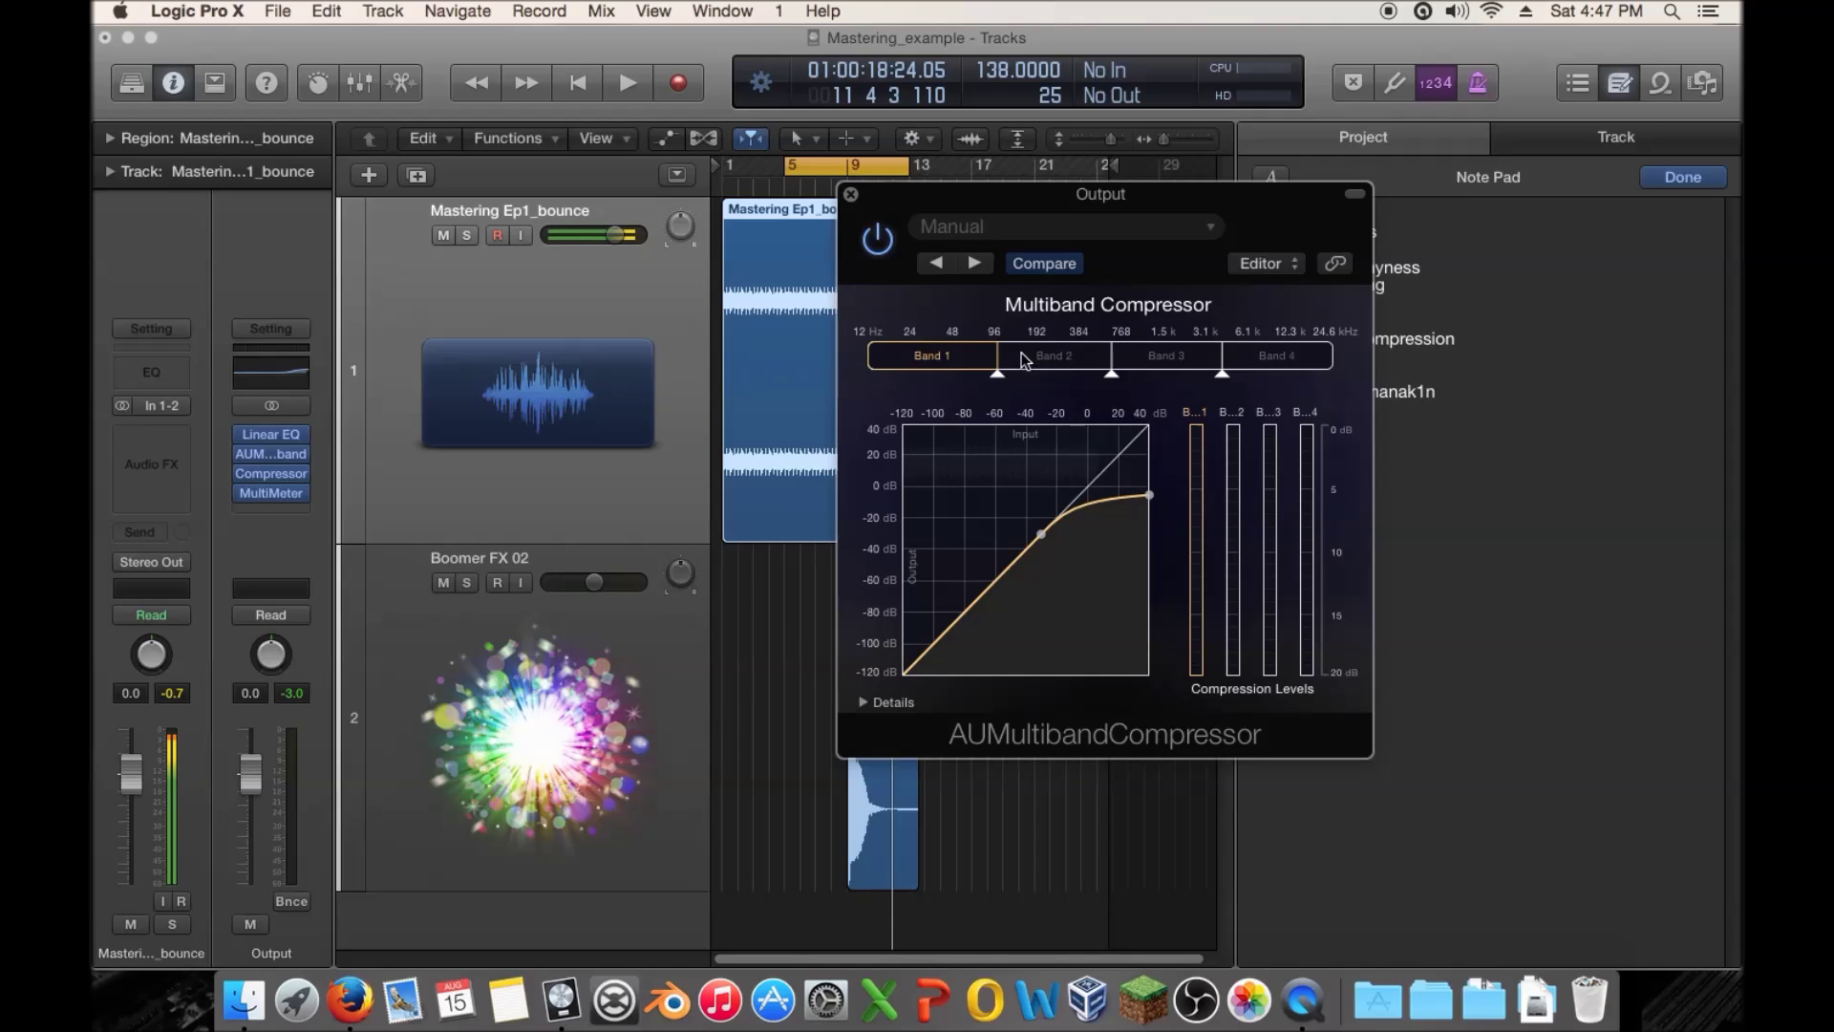
click(1183, 363)
click(1270, 361)
click(952, 358)
click(1051, 362)
click(1208, 362)
click(1050, 357)
click(924, 356)
Lower band 1's headroom to flatten its compression curve while the loop plays
key(space)
mouse_move(1041, 536)
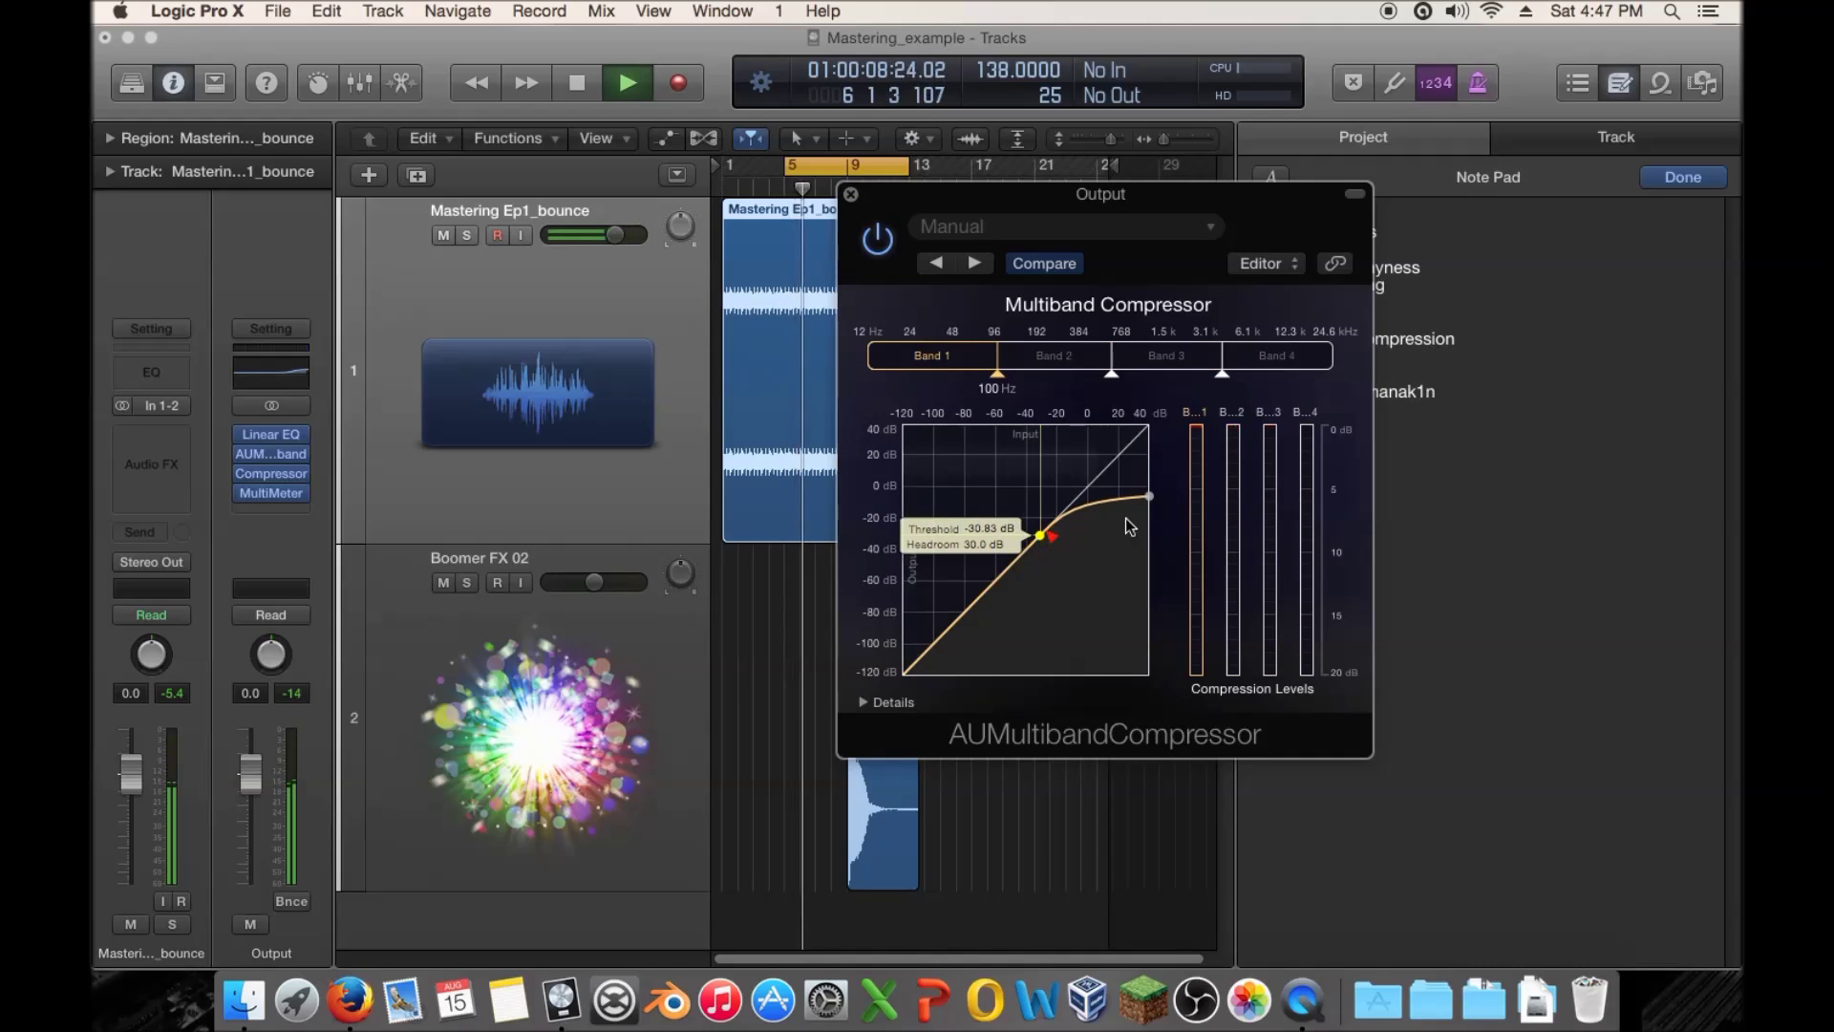
drag(1149, 496, 1151, 531)
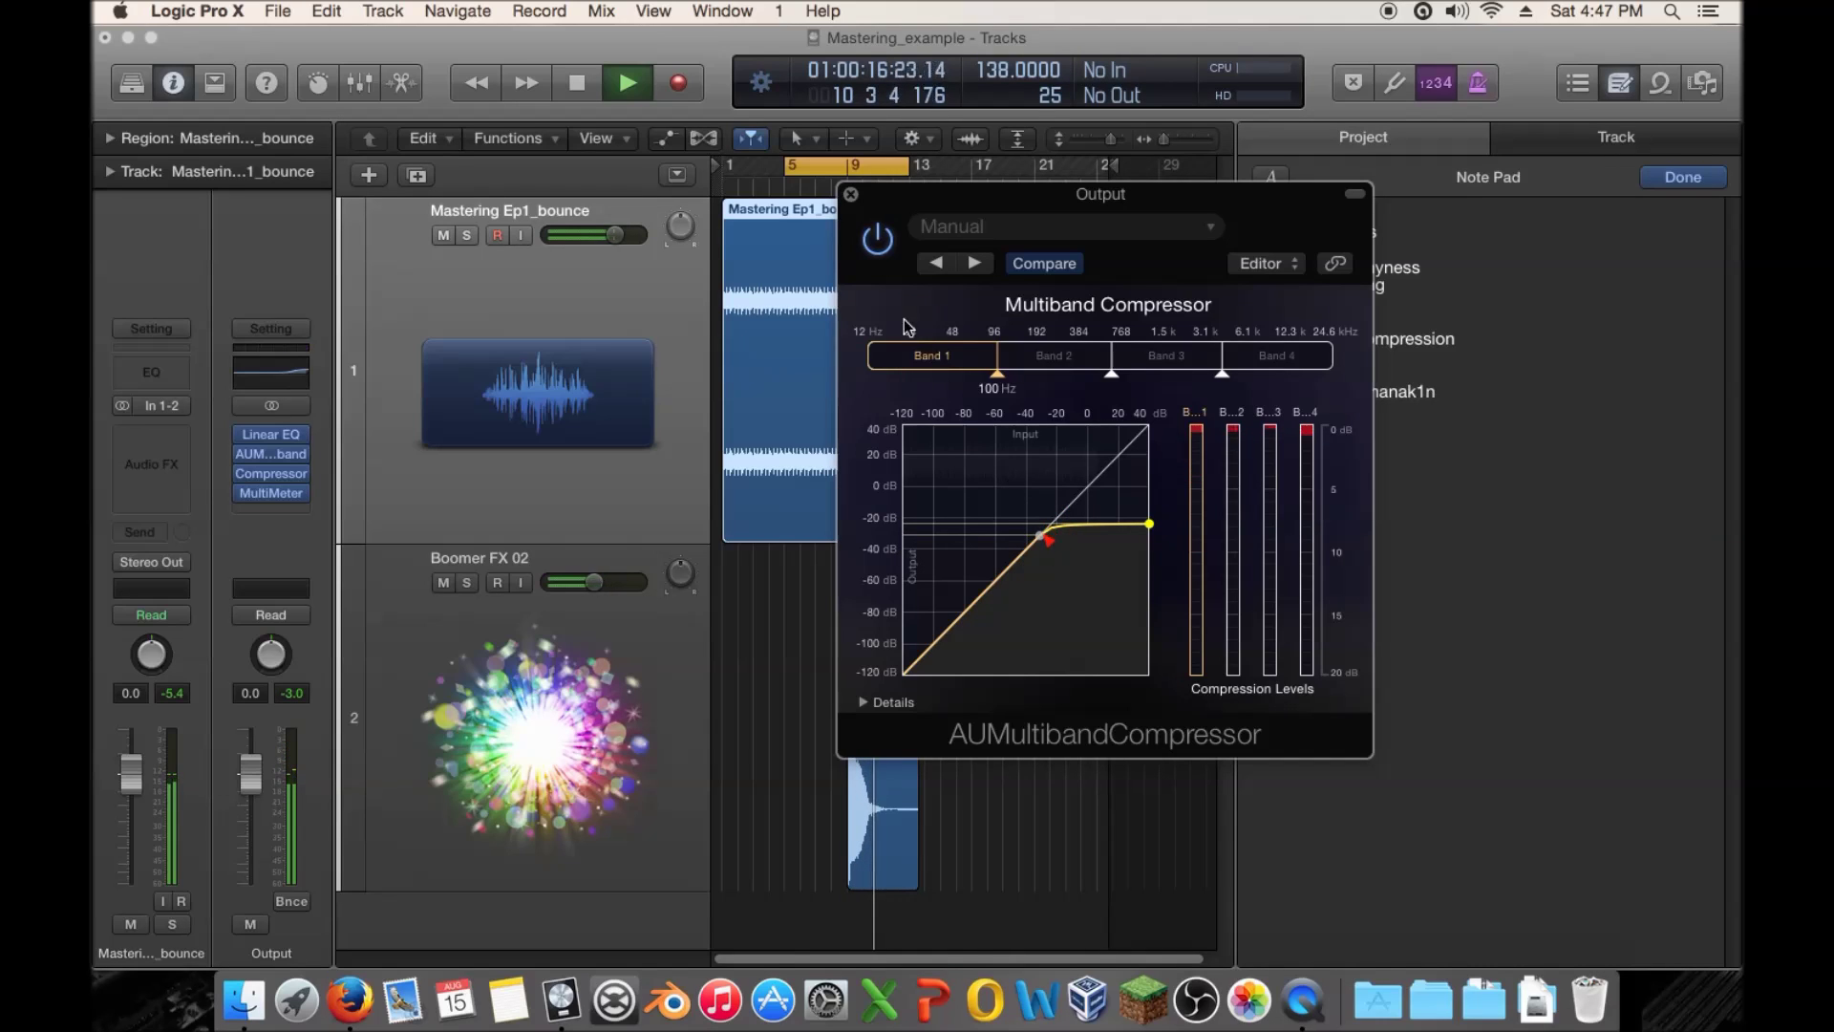
key(space)
Shorten the cycle range to start at bar 8 with a length of 5 bars
drag(862, 194, 1008, 279)
drag(831, 170, 911, 180)
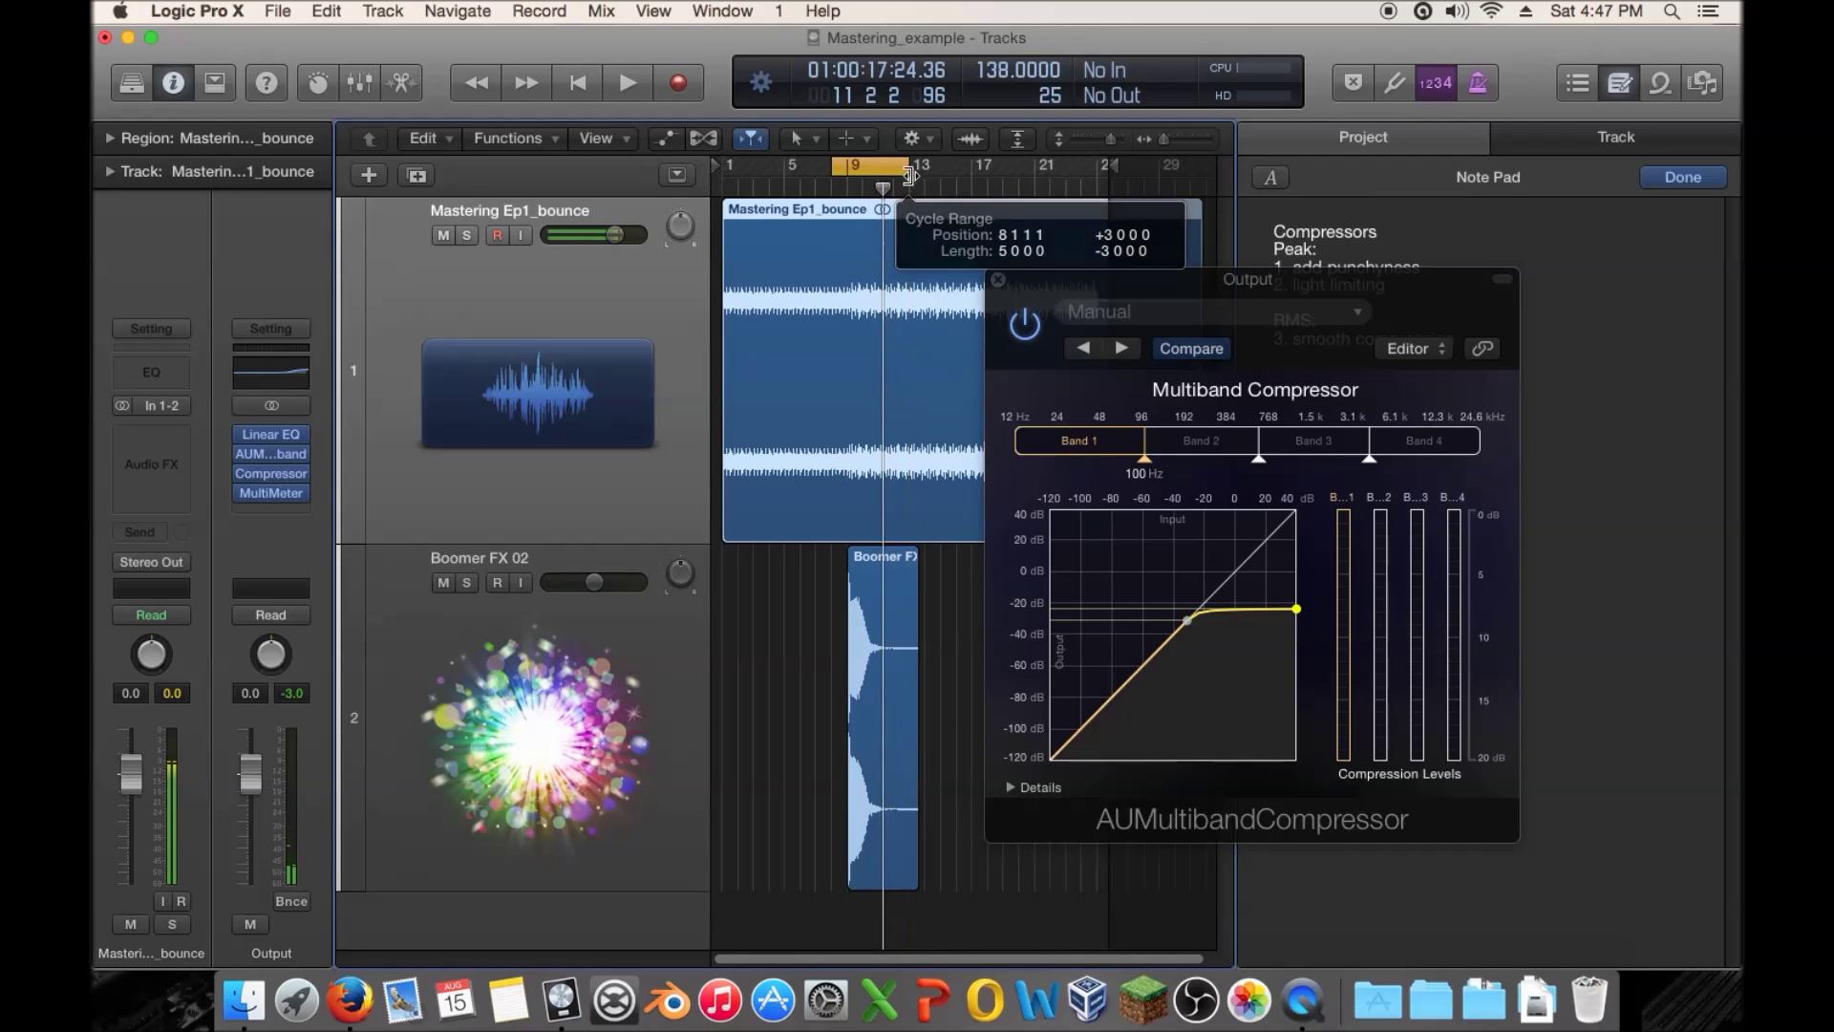
drag(1106, 280, 1023, 191)
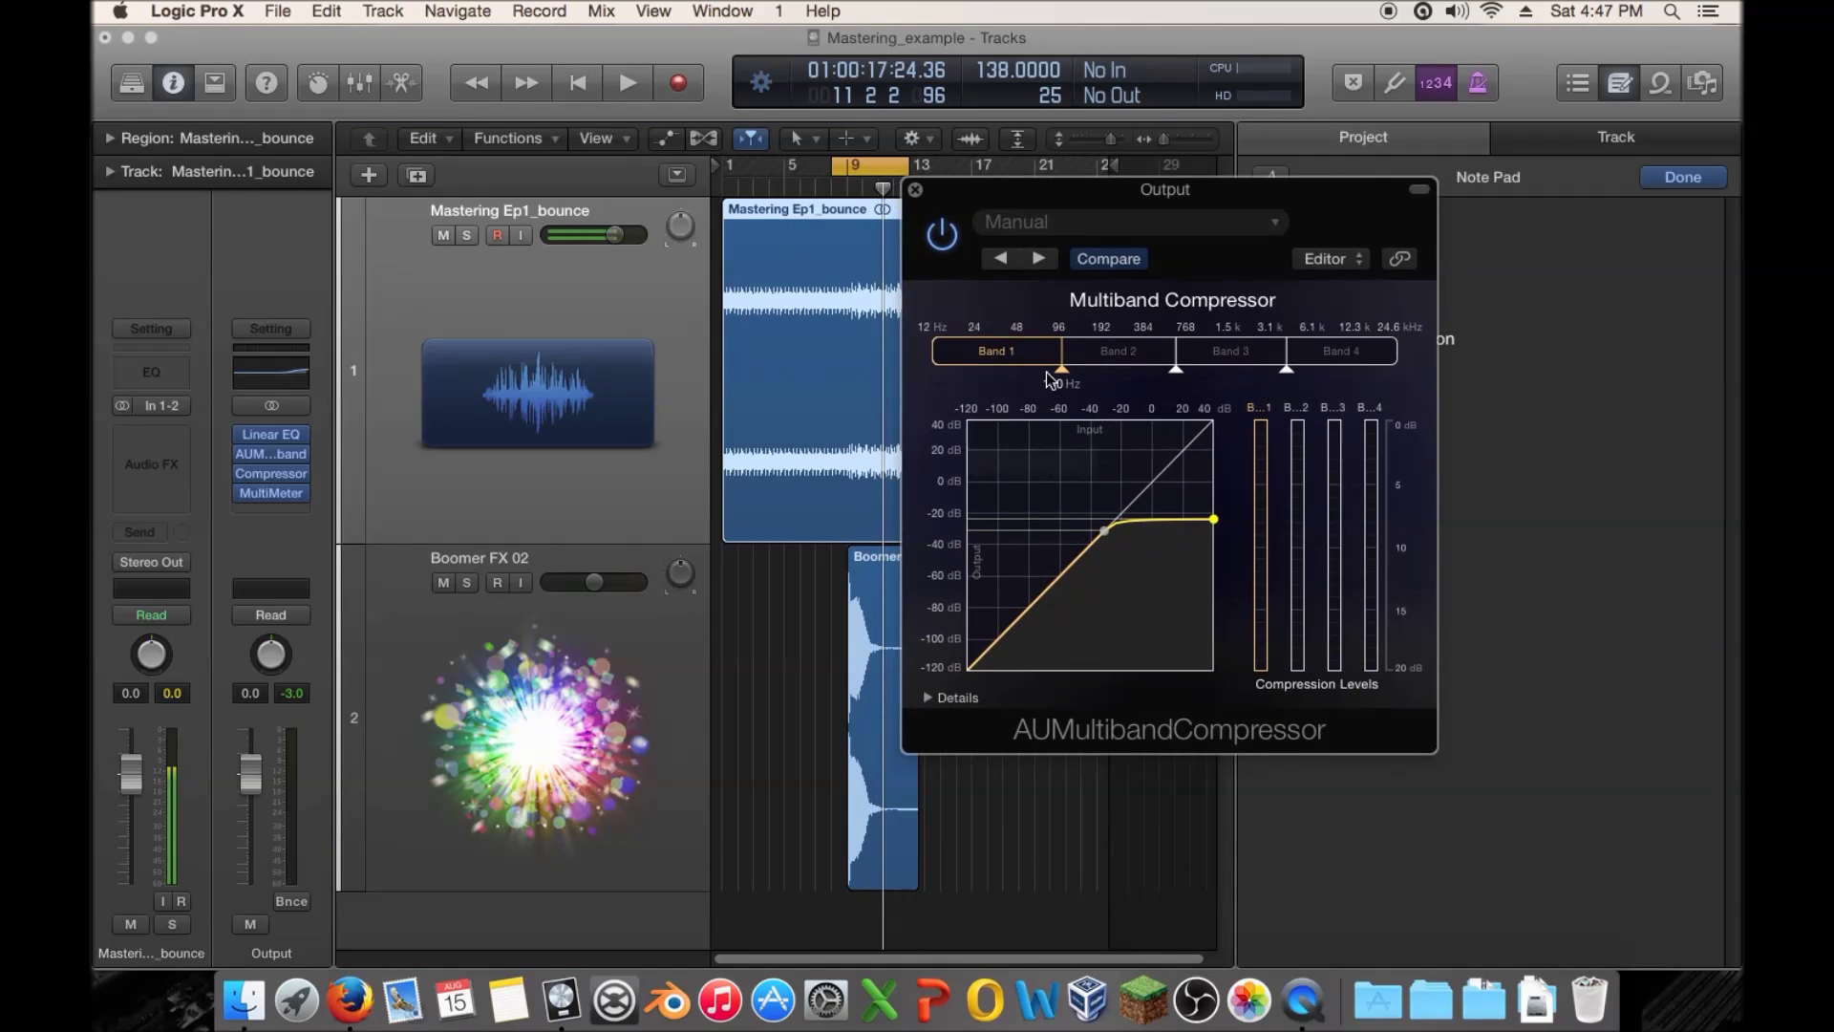
Play the shortened loop with the multiband compressor bypassed and active to compare the boomer's level
key(space)
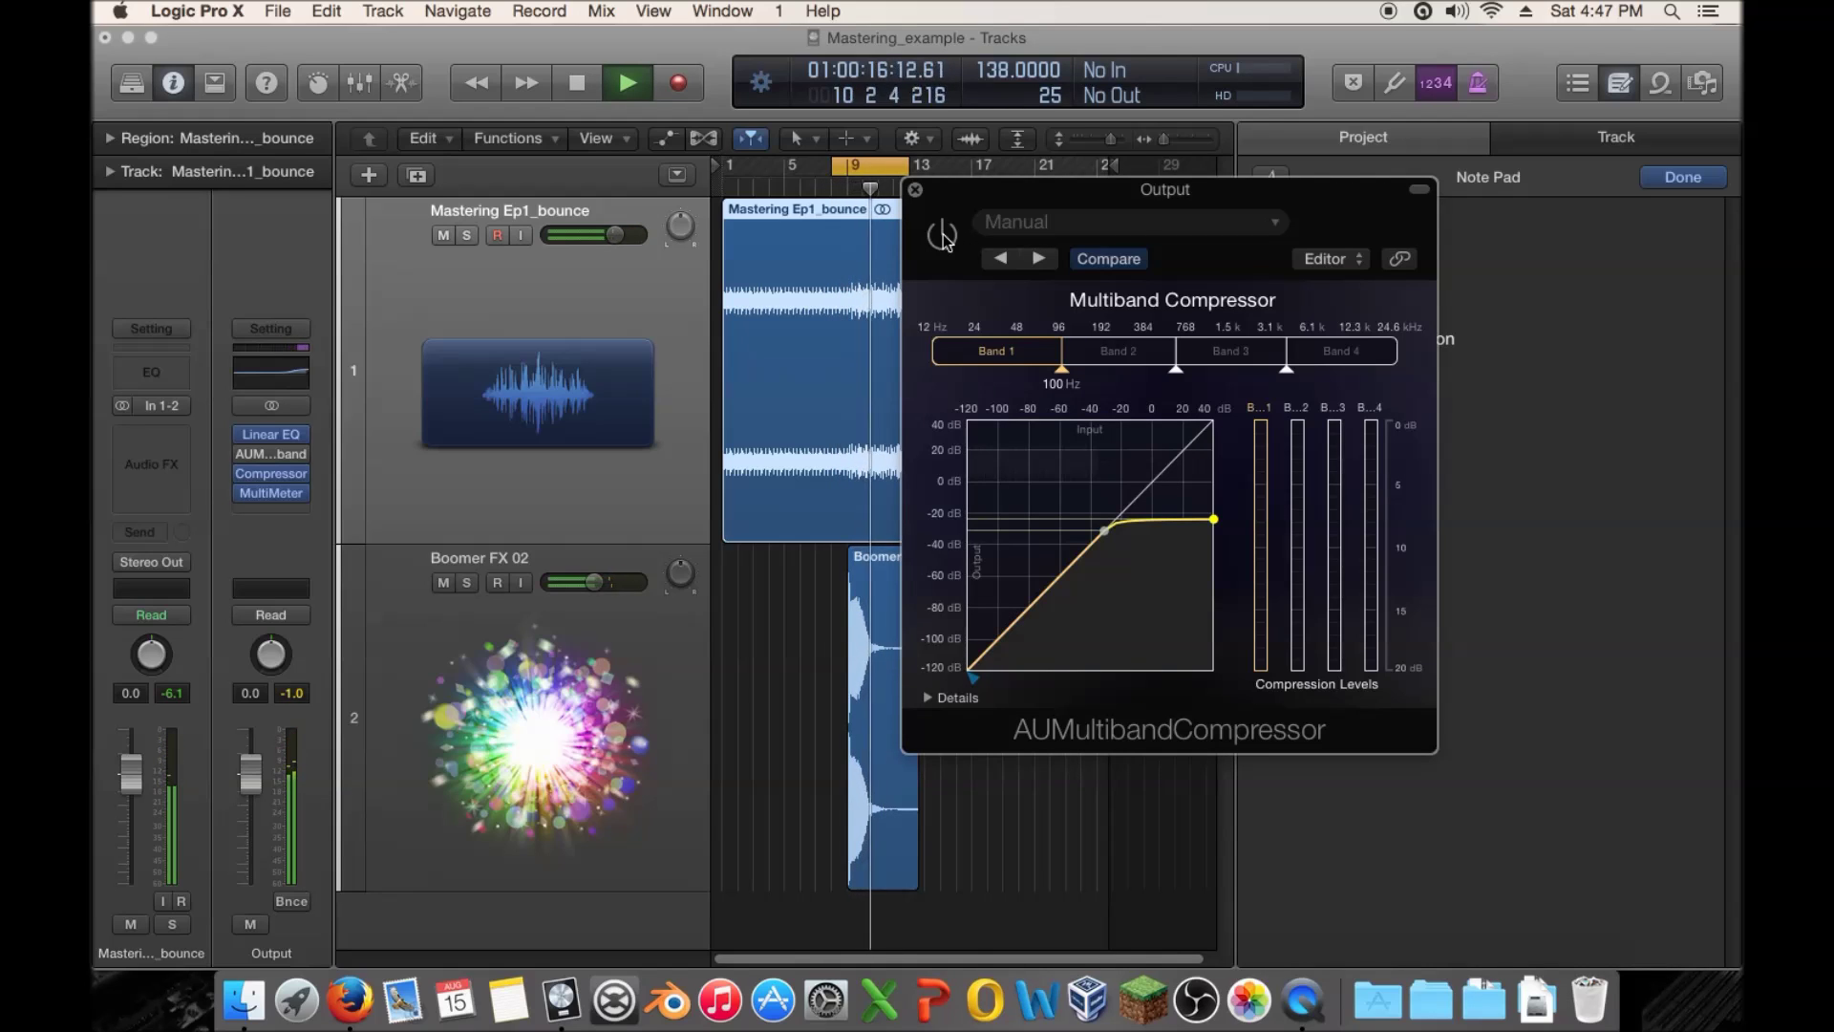
key(space)
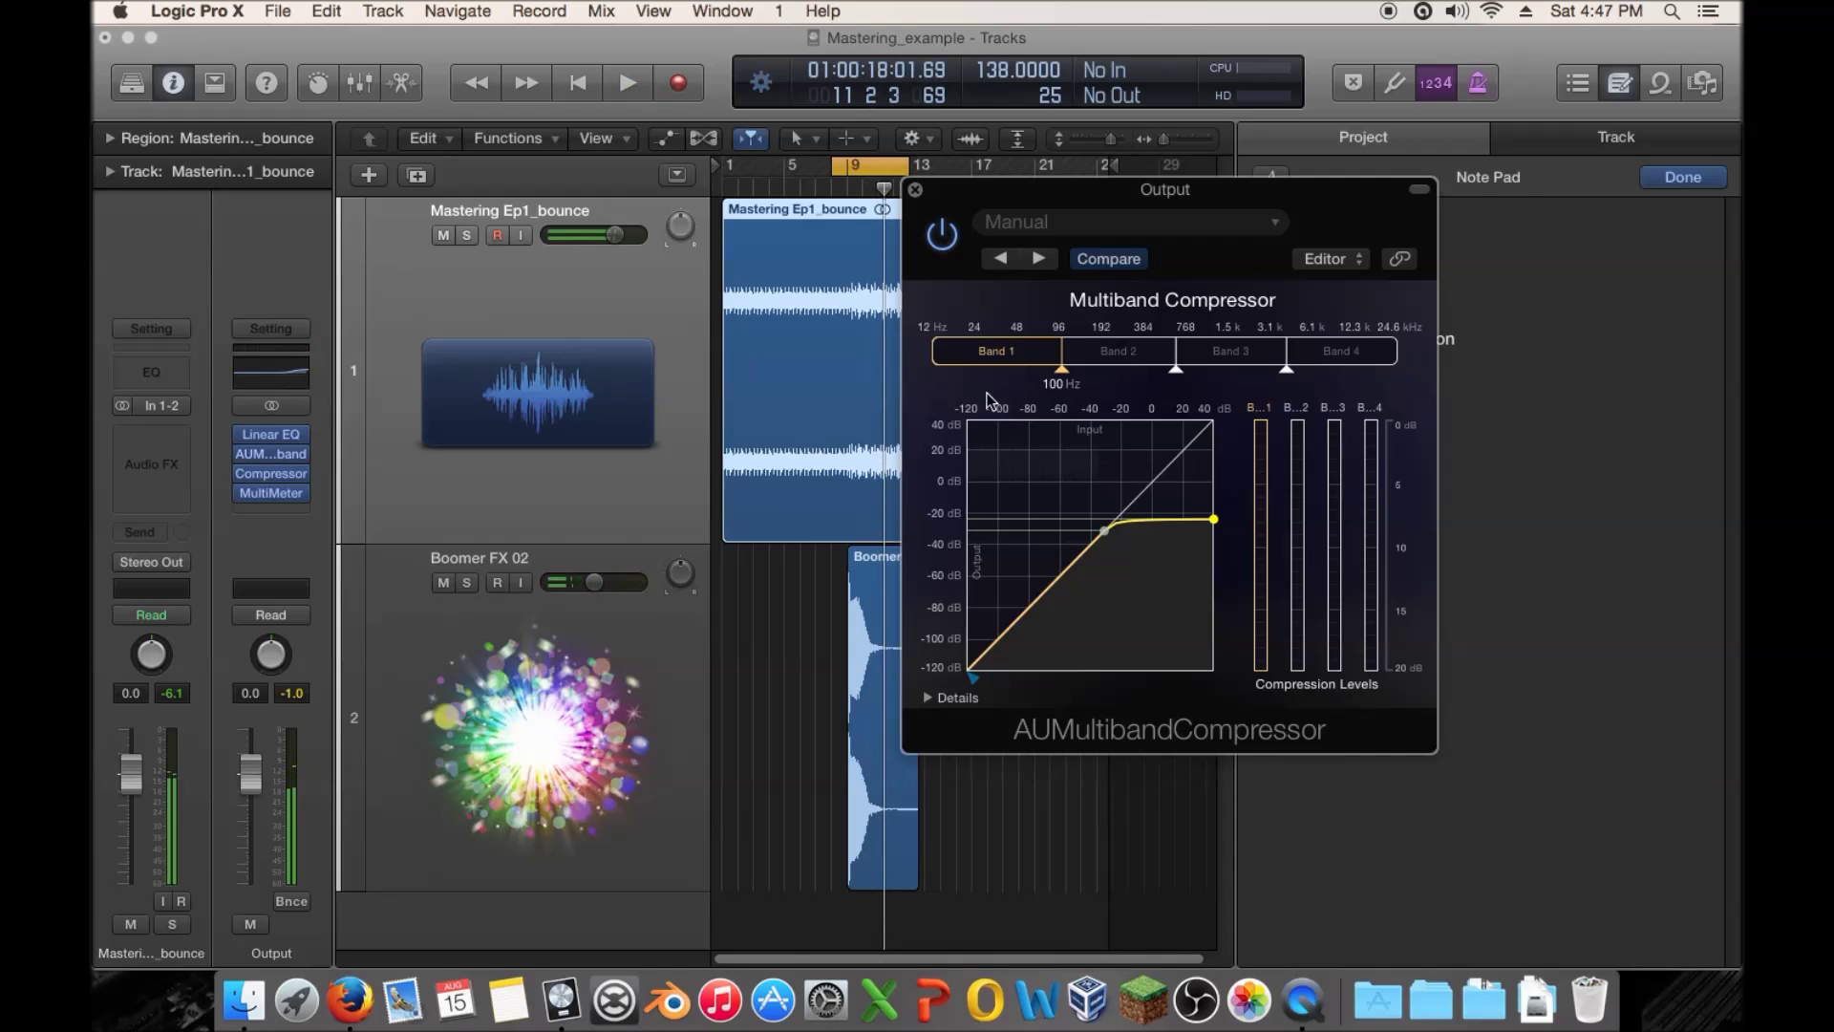
key(space)
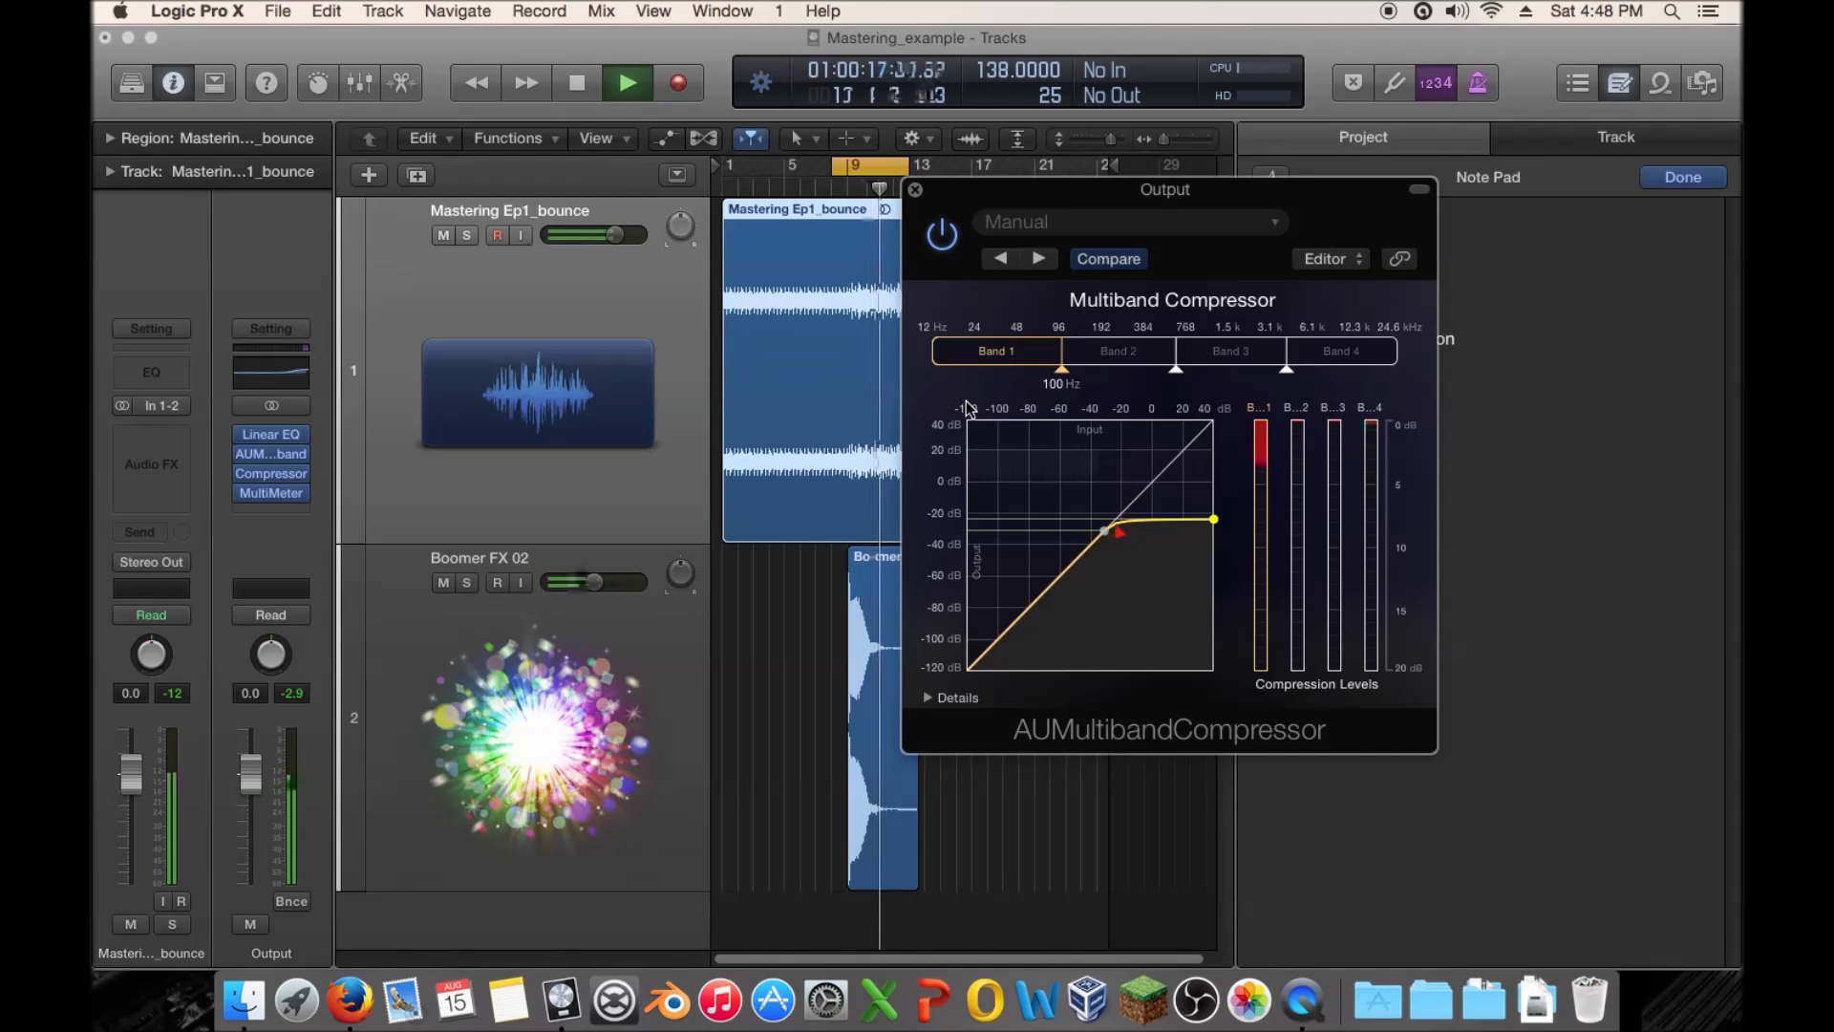
key(space)
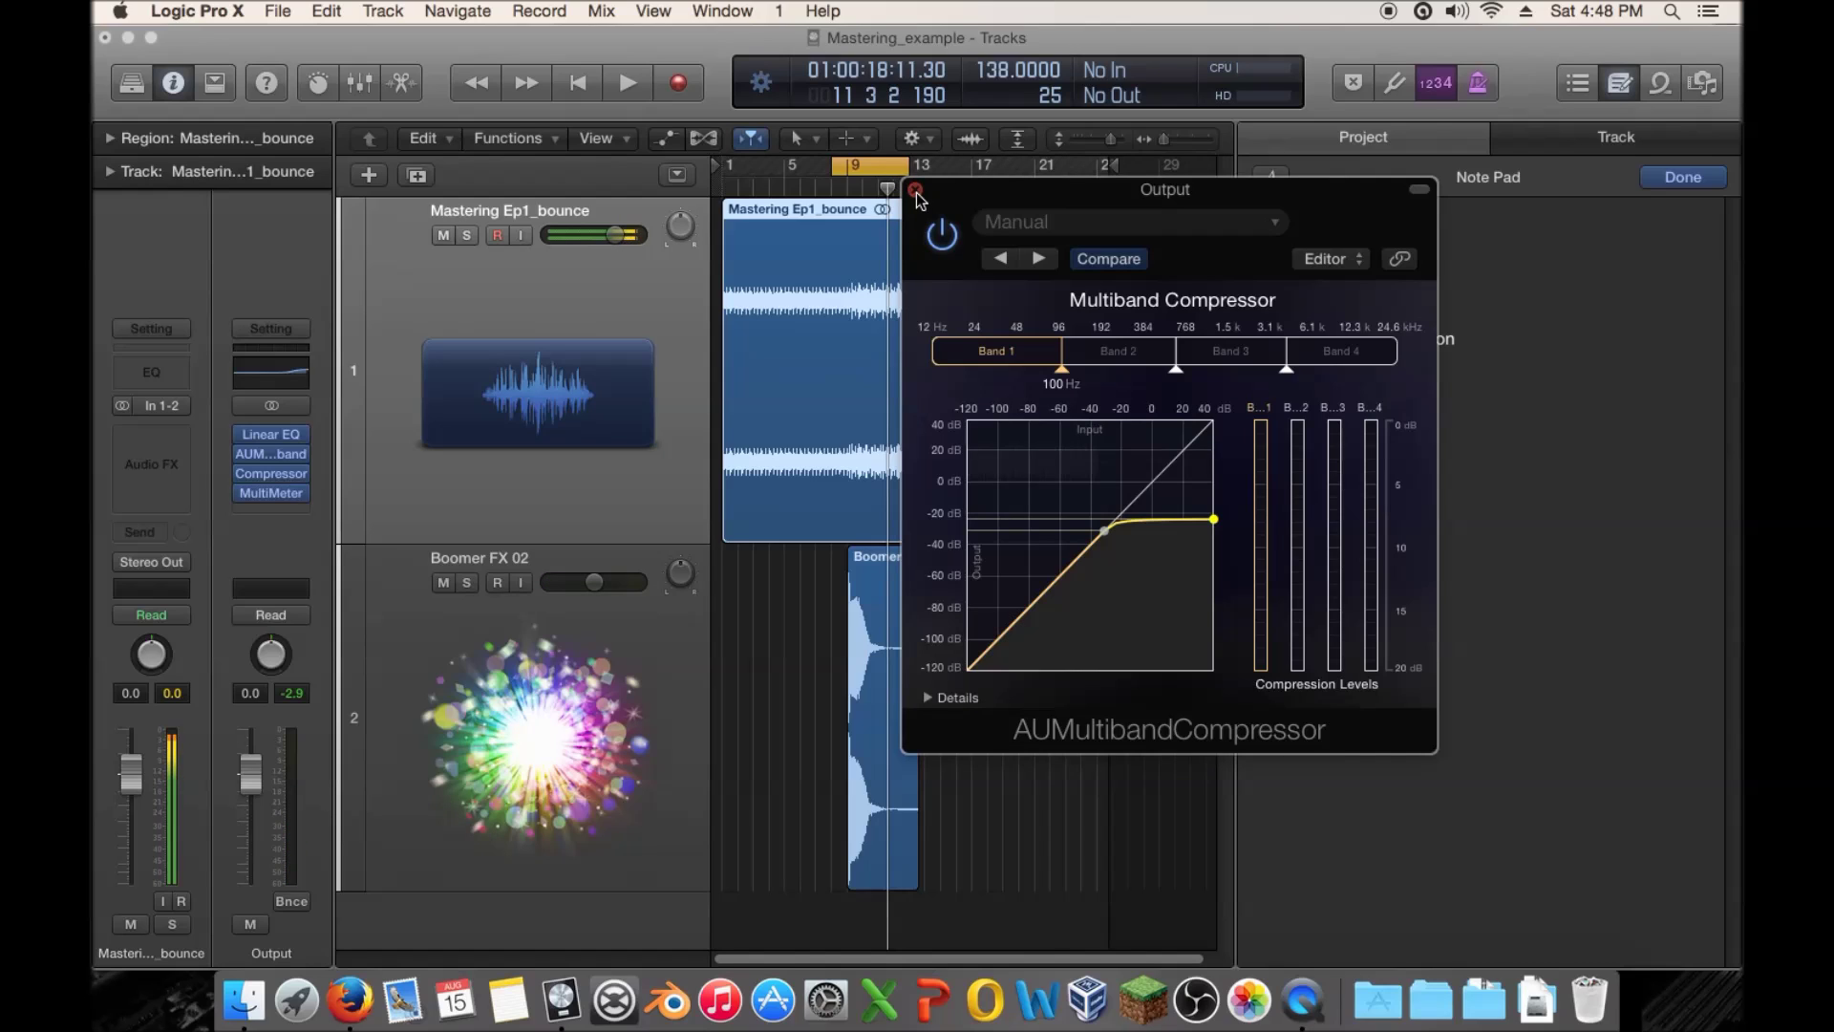
Set band 1's headroom to 19.14 dB and play the loop to check its compression level
drag(938, 193, 863, 199)
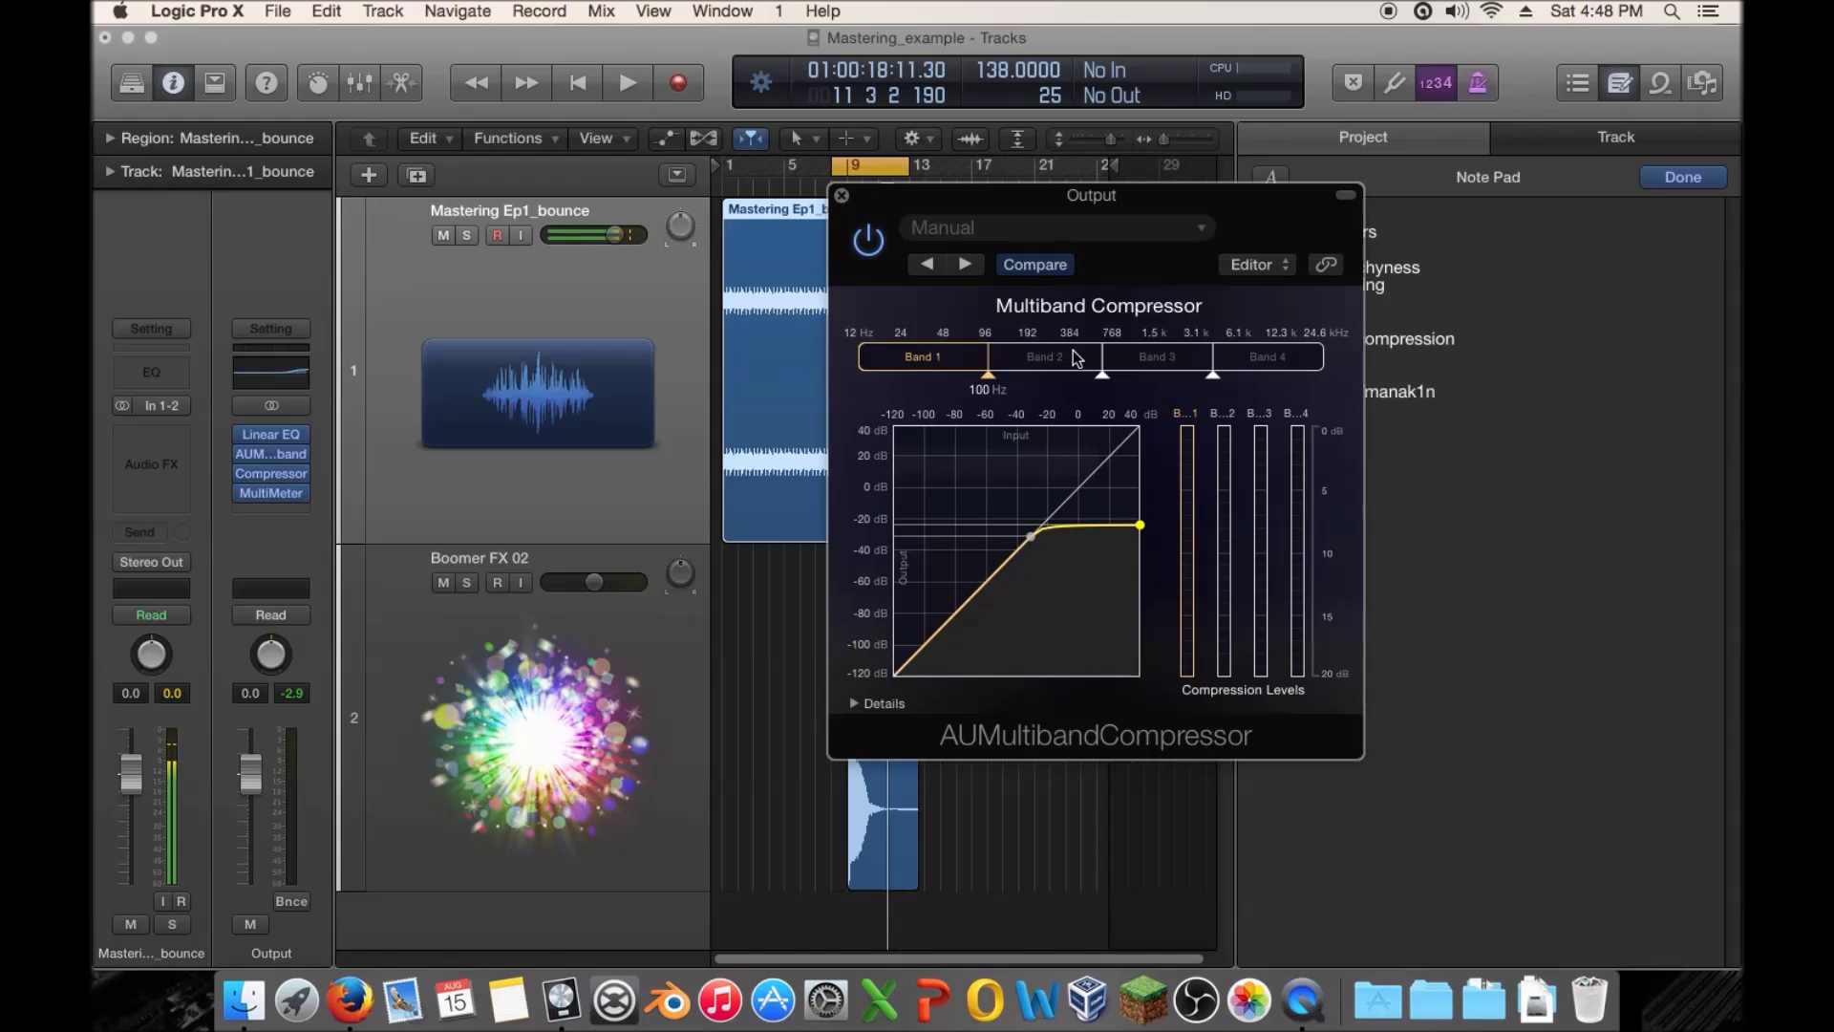
click(1072, 358)
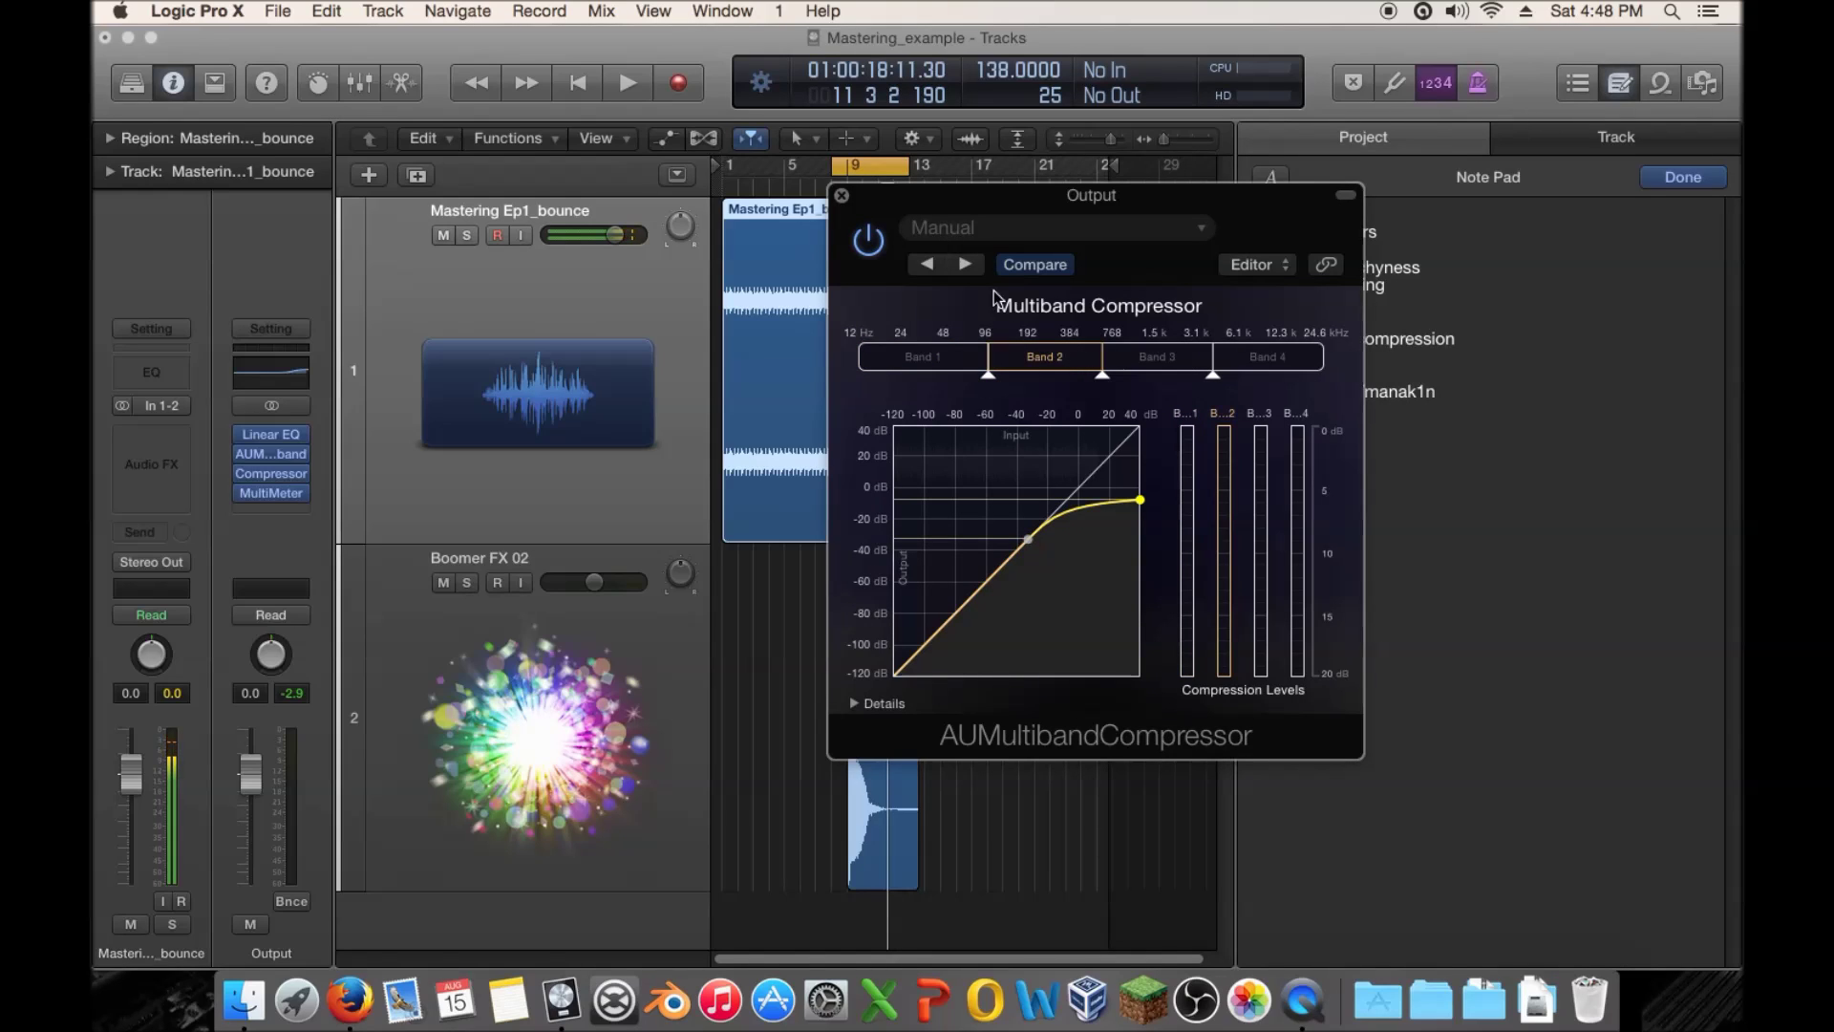
drag(898, 202, 1024, 198)
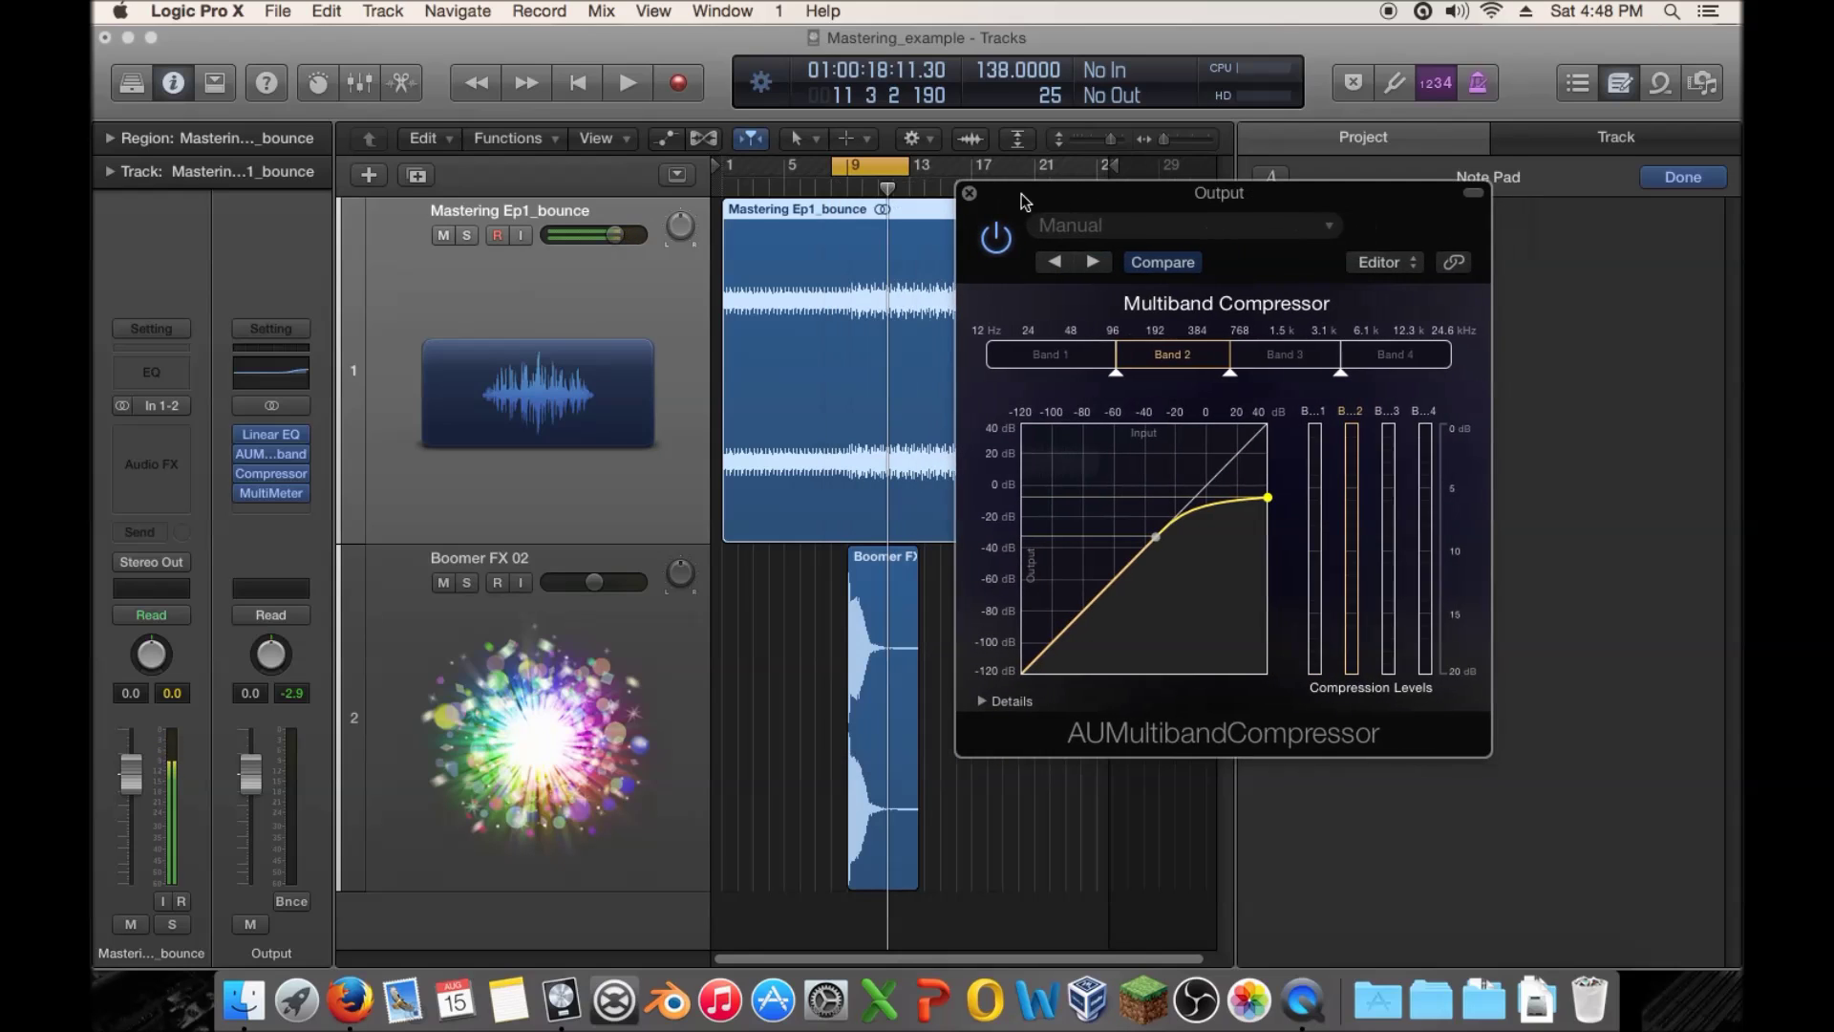
click(1070, 366)
drag(1265, 523, 1269, 511)
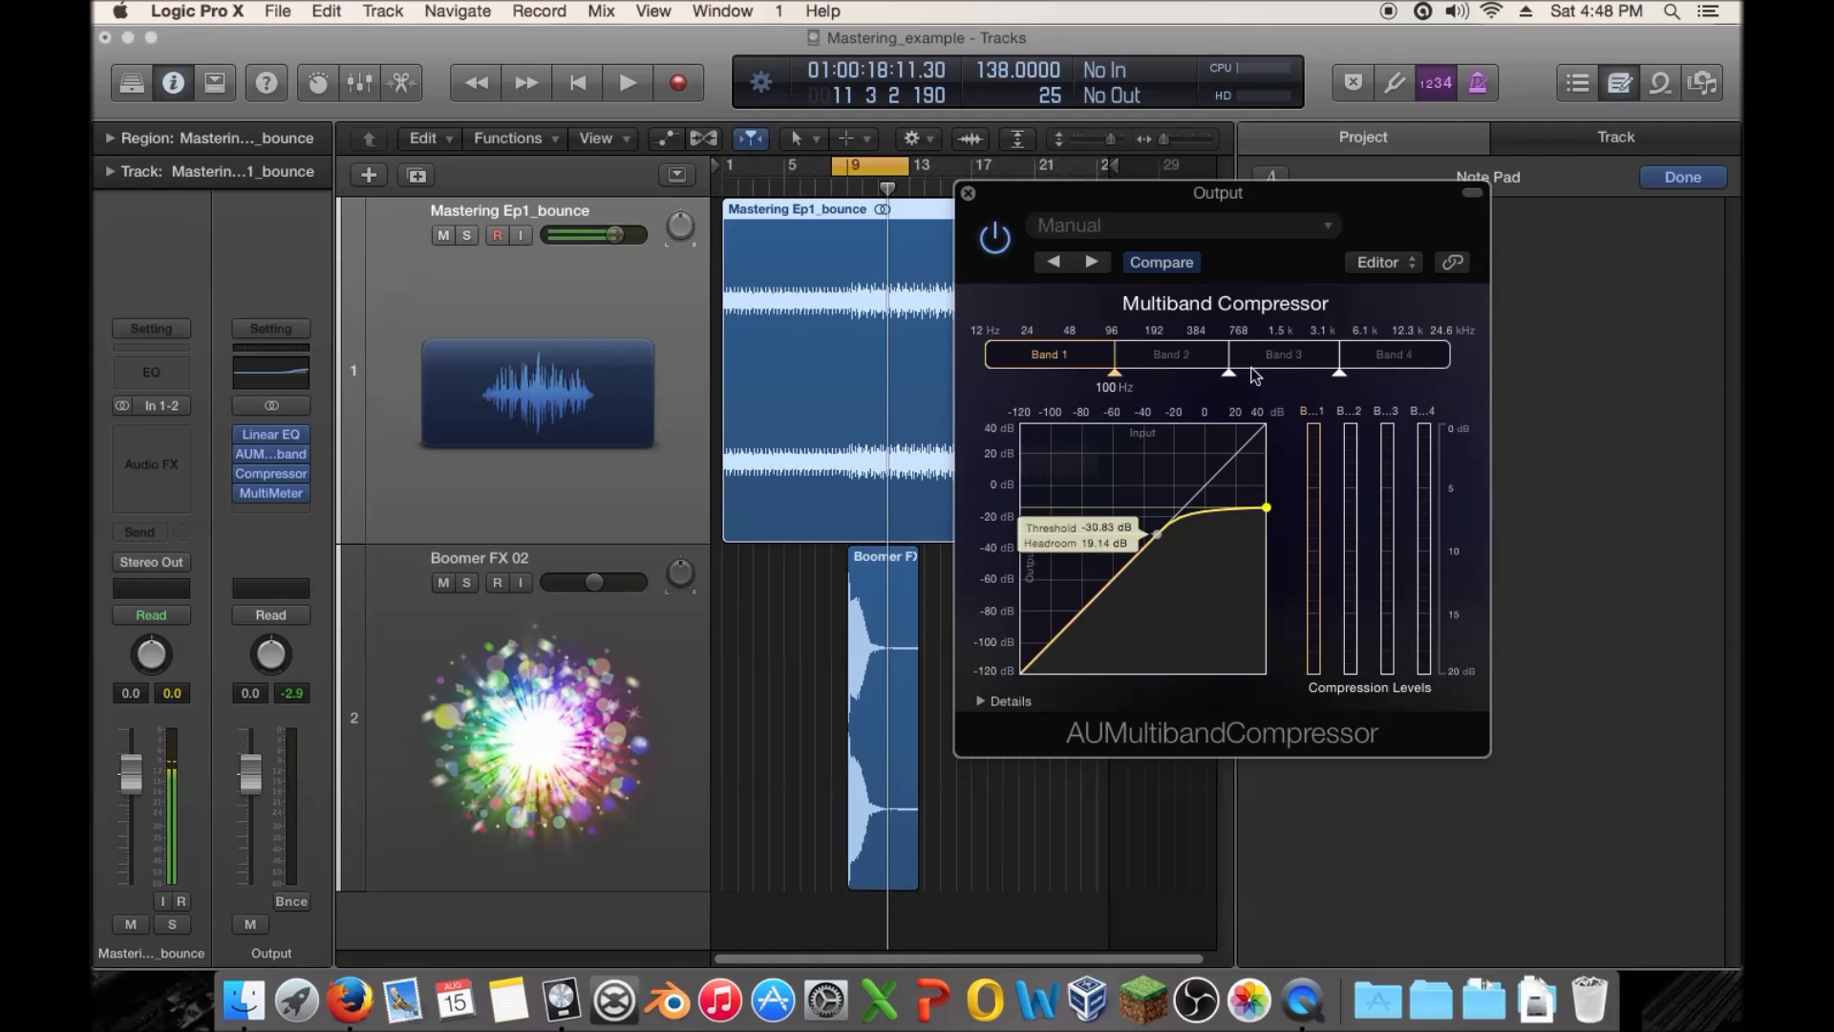
key(space)
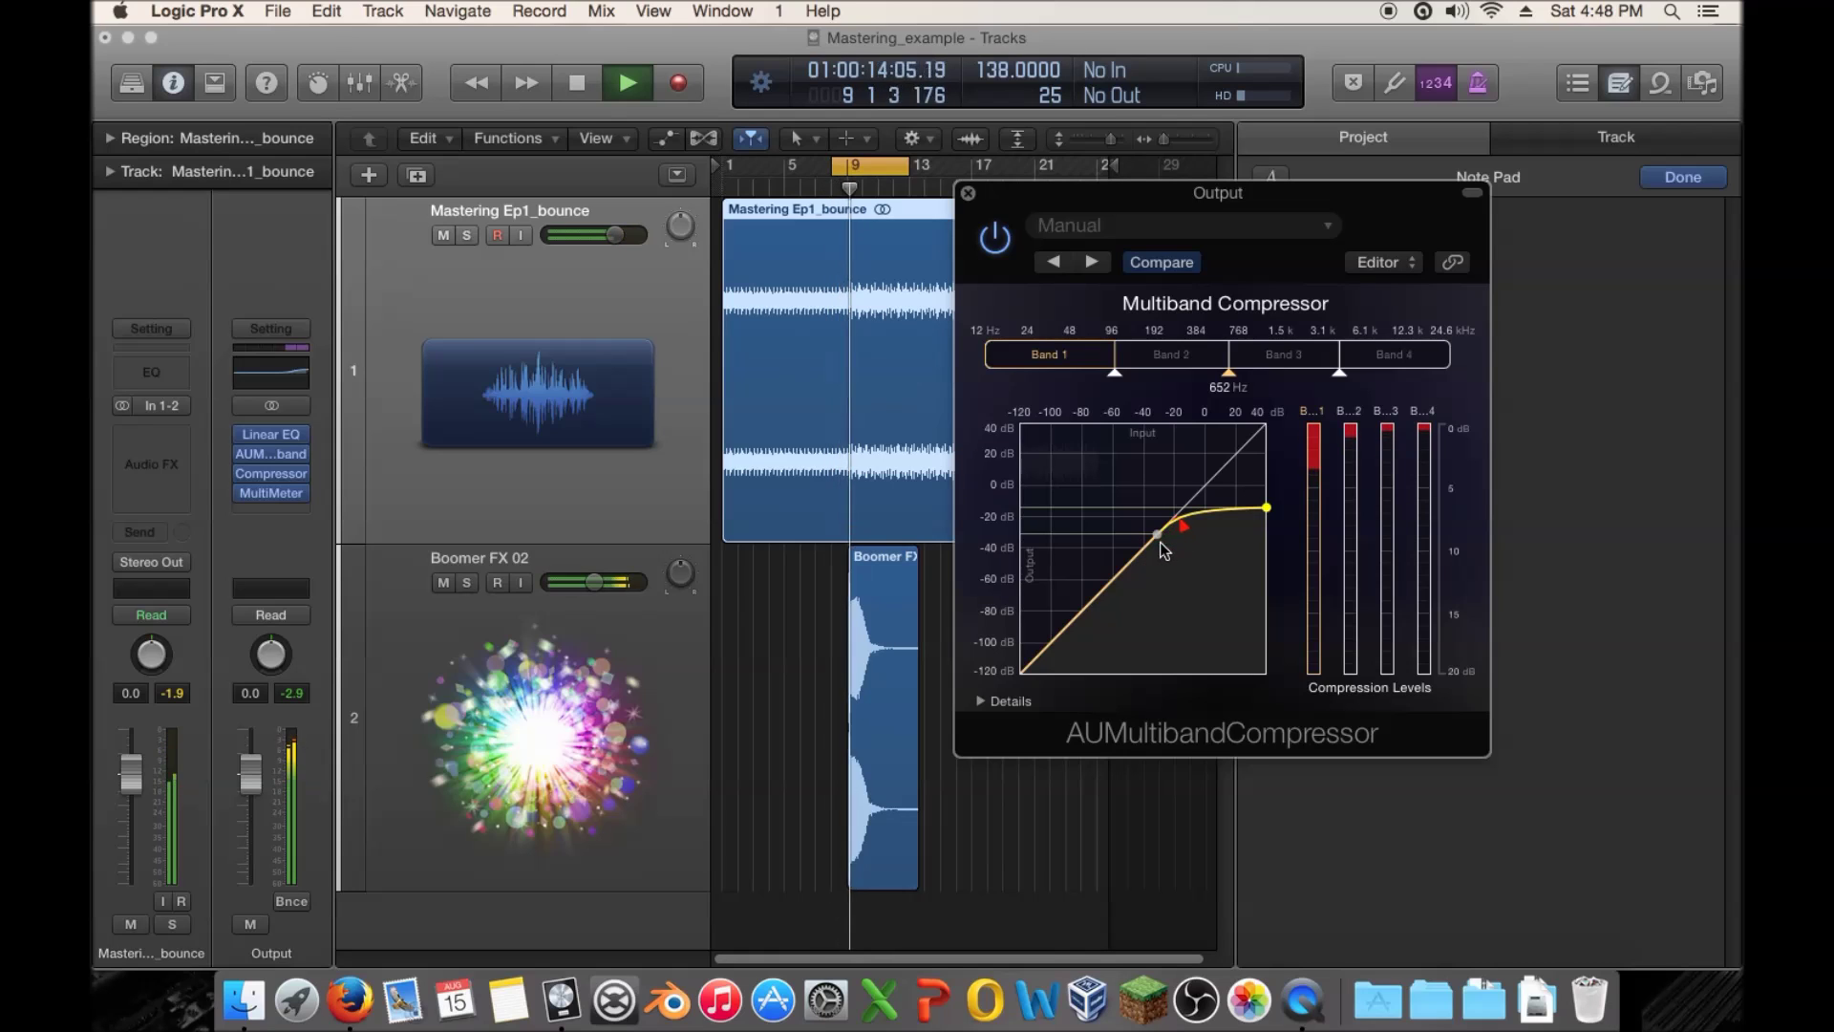
key(space)
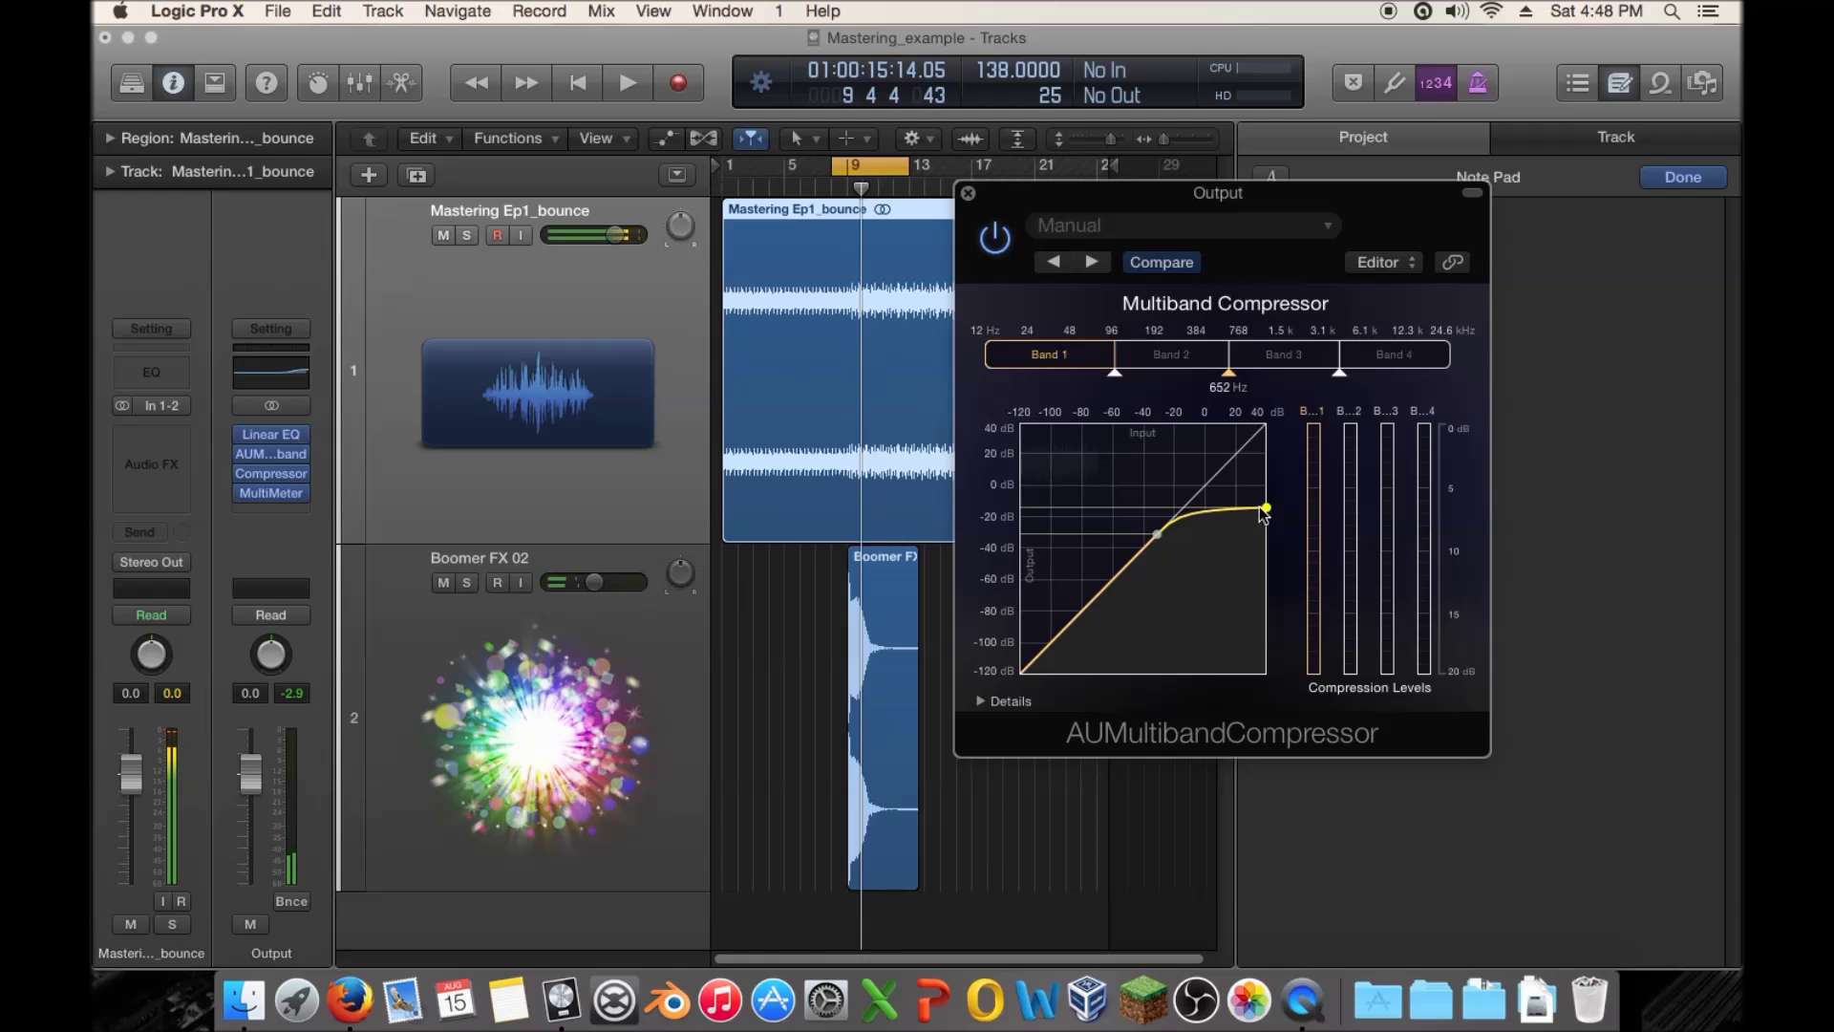
Show the multiband compressor's details and set band 1's attack time to 0.024 seconds and headroom to 40 dB
click(979, 702)
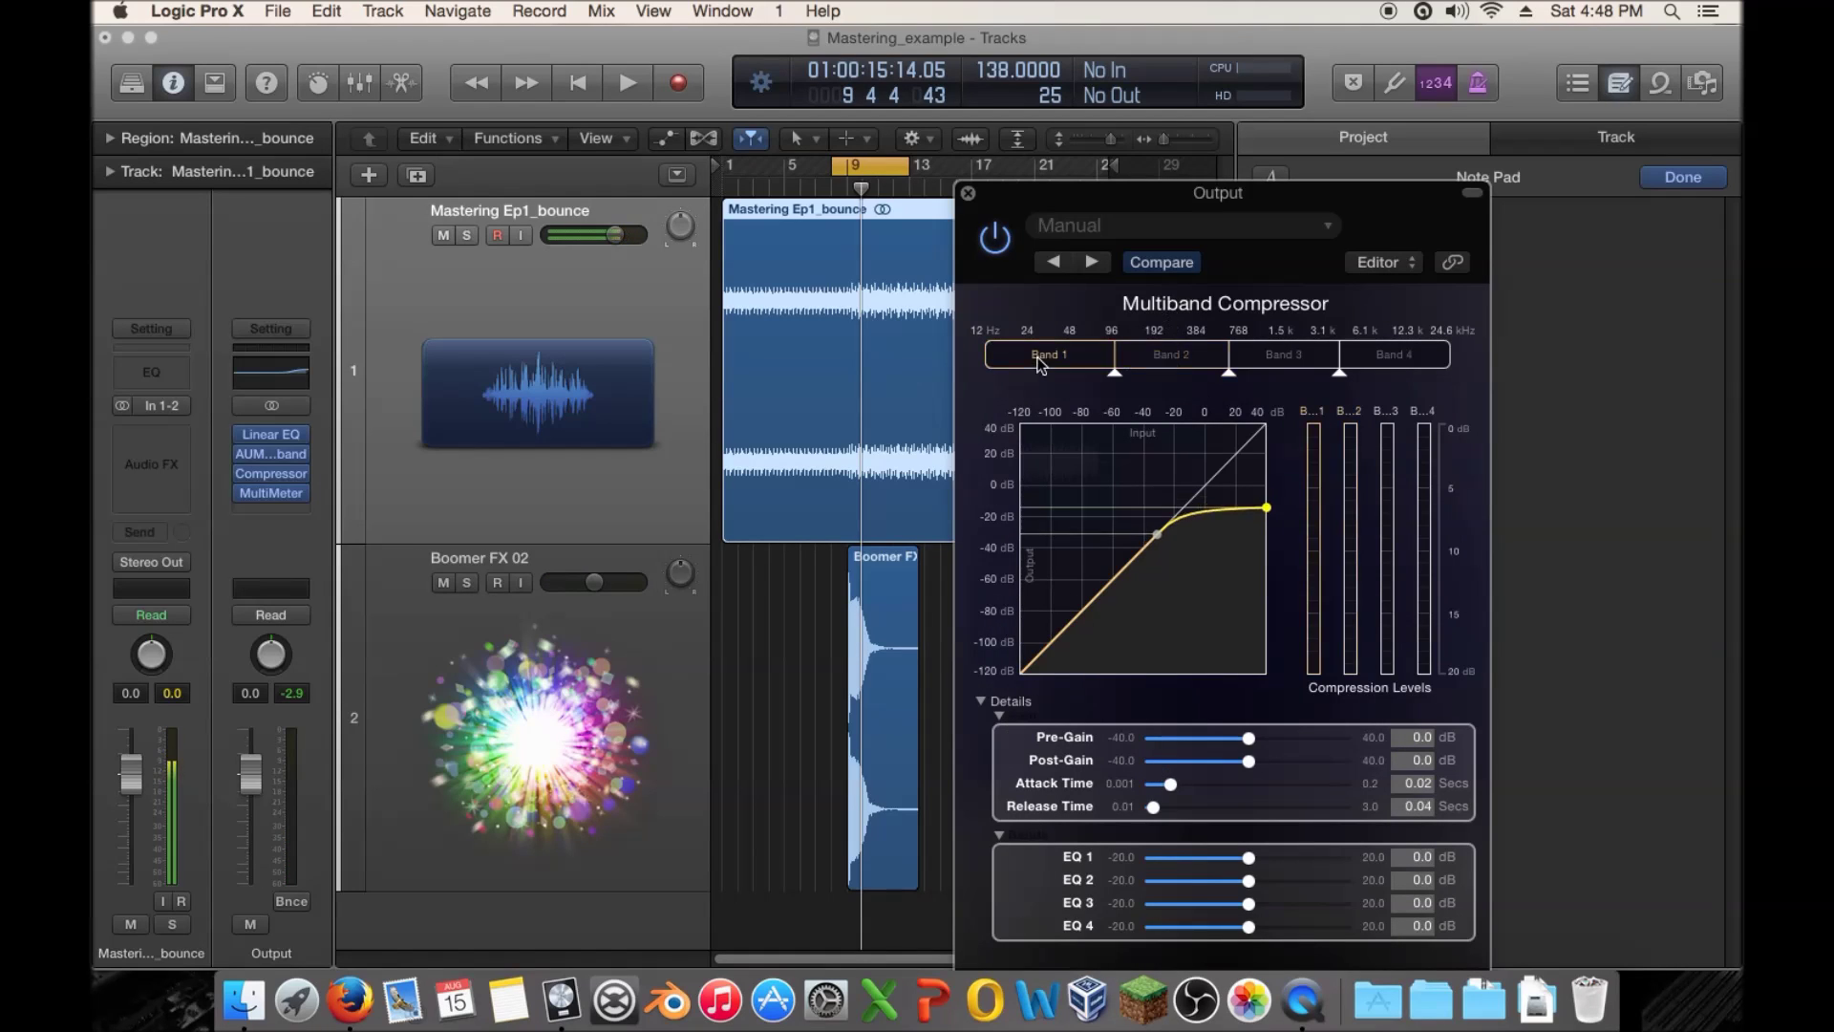
drag(1170, 783, 1244, 784)
drag(1247, 783, 1175, 783)
drag(1275, 511, 1274, 447)
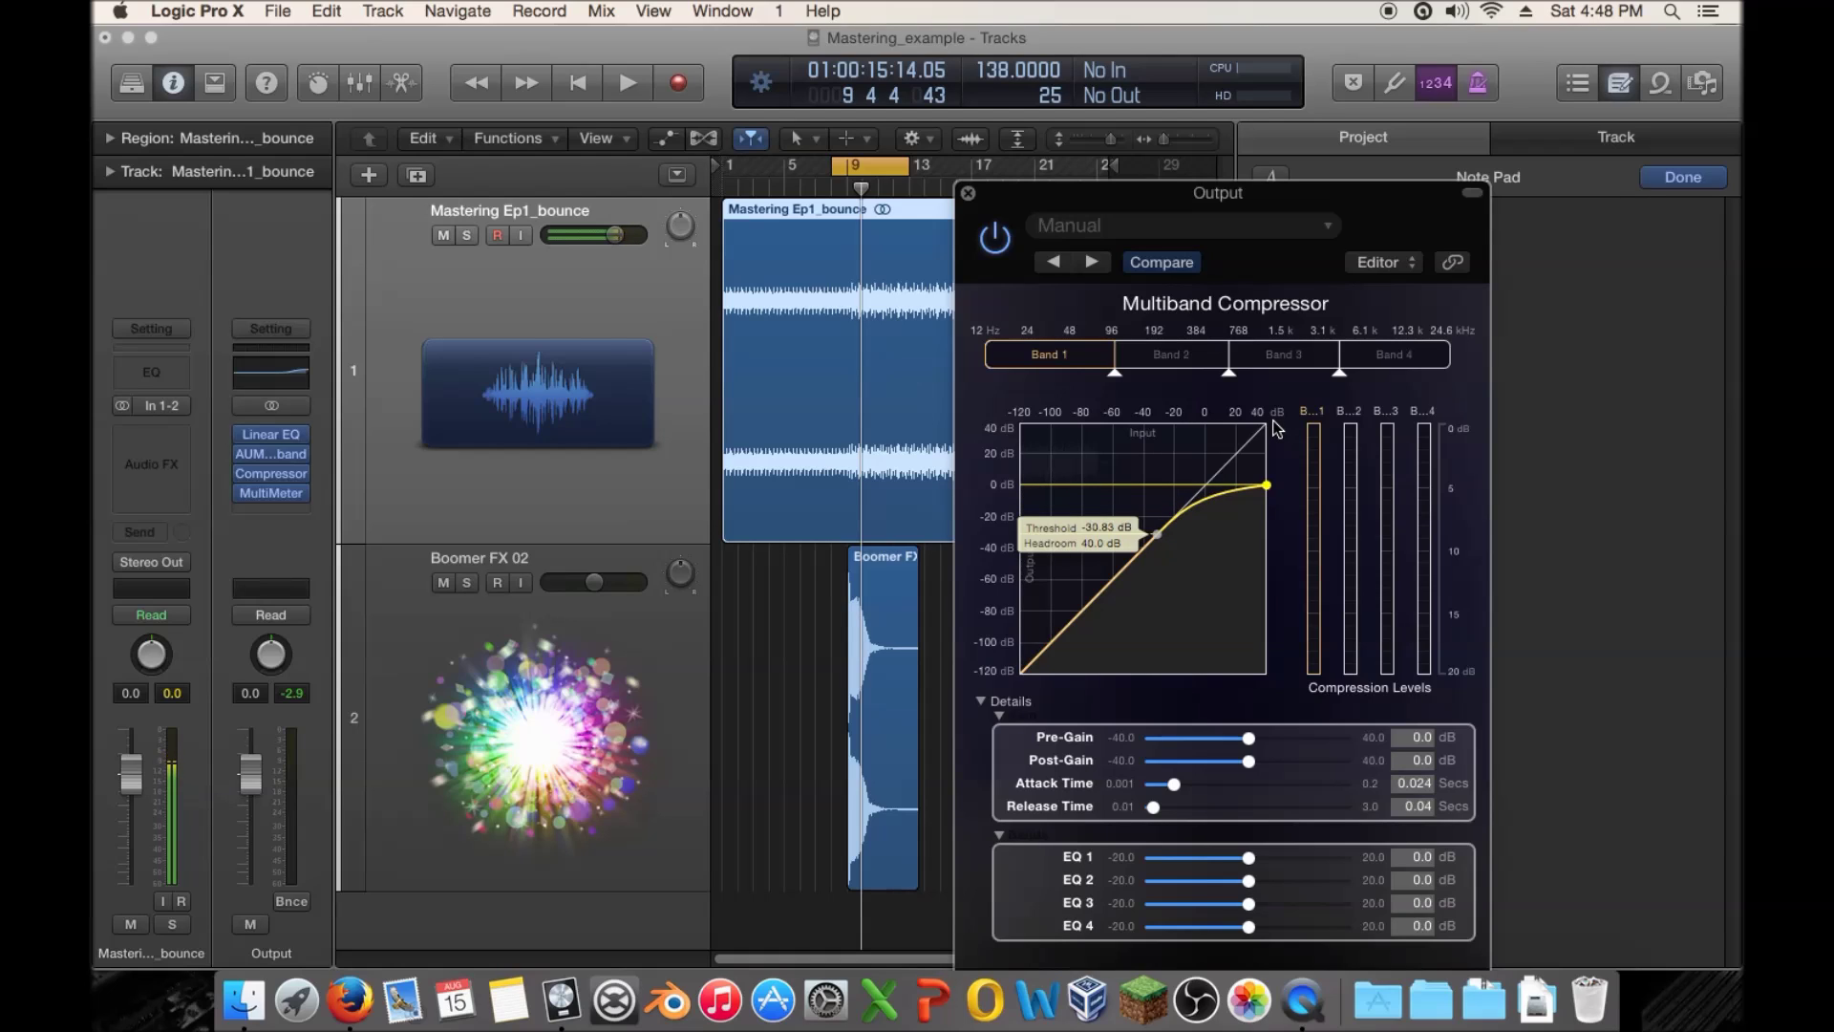
drag(1267, 485, 1267, 442)
Set band 1's threshold to -53.58 dB and headroom to 22.04 dB while the loop plays
mouse_move(1225, 384)
click(666, 466)
key(space)
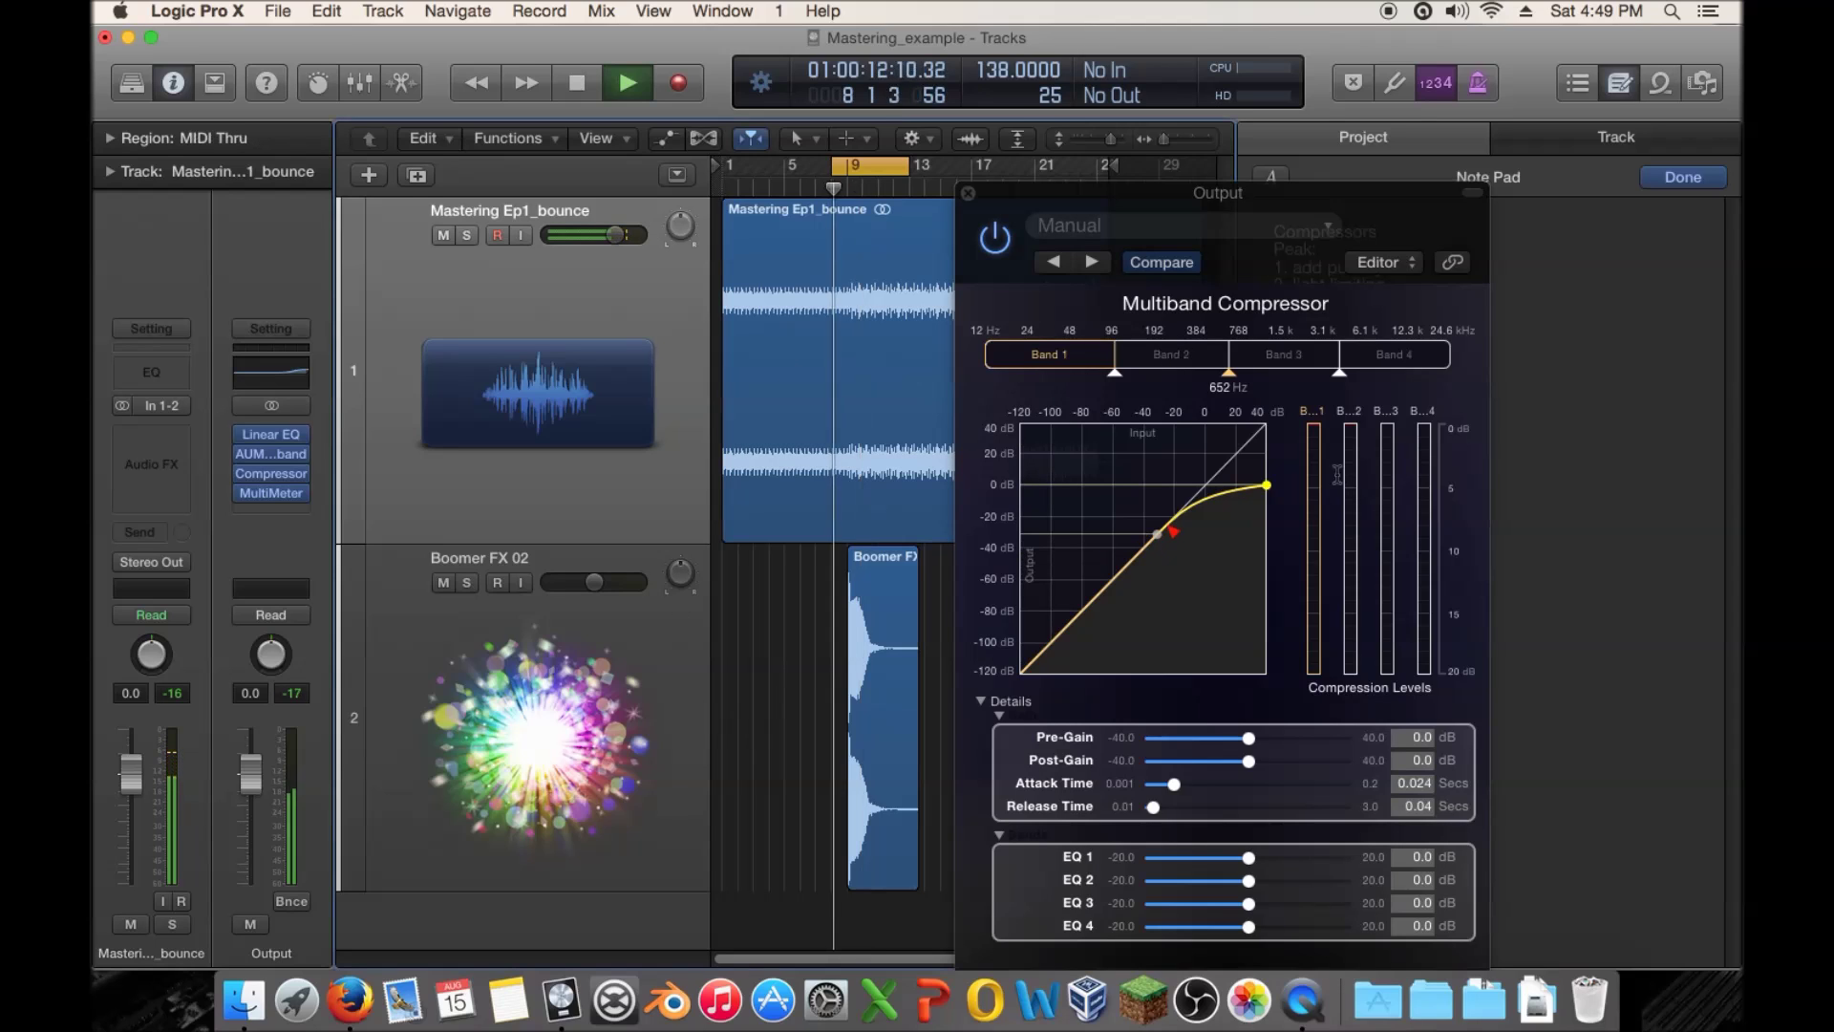
drag(1158, 535, 1121, 573)
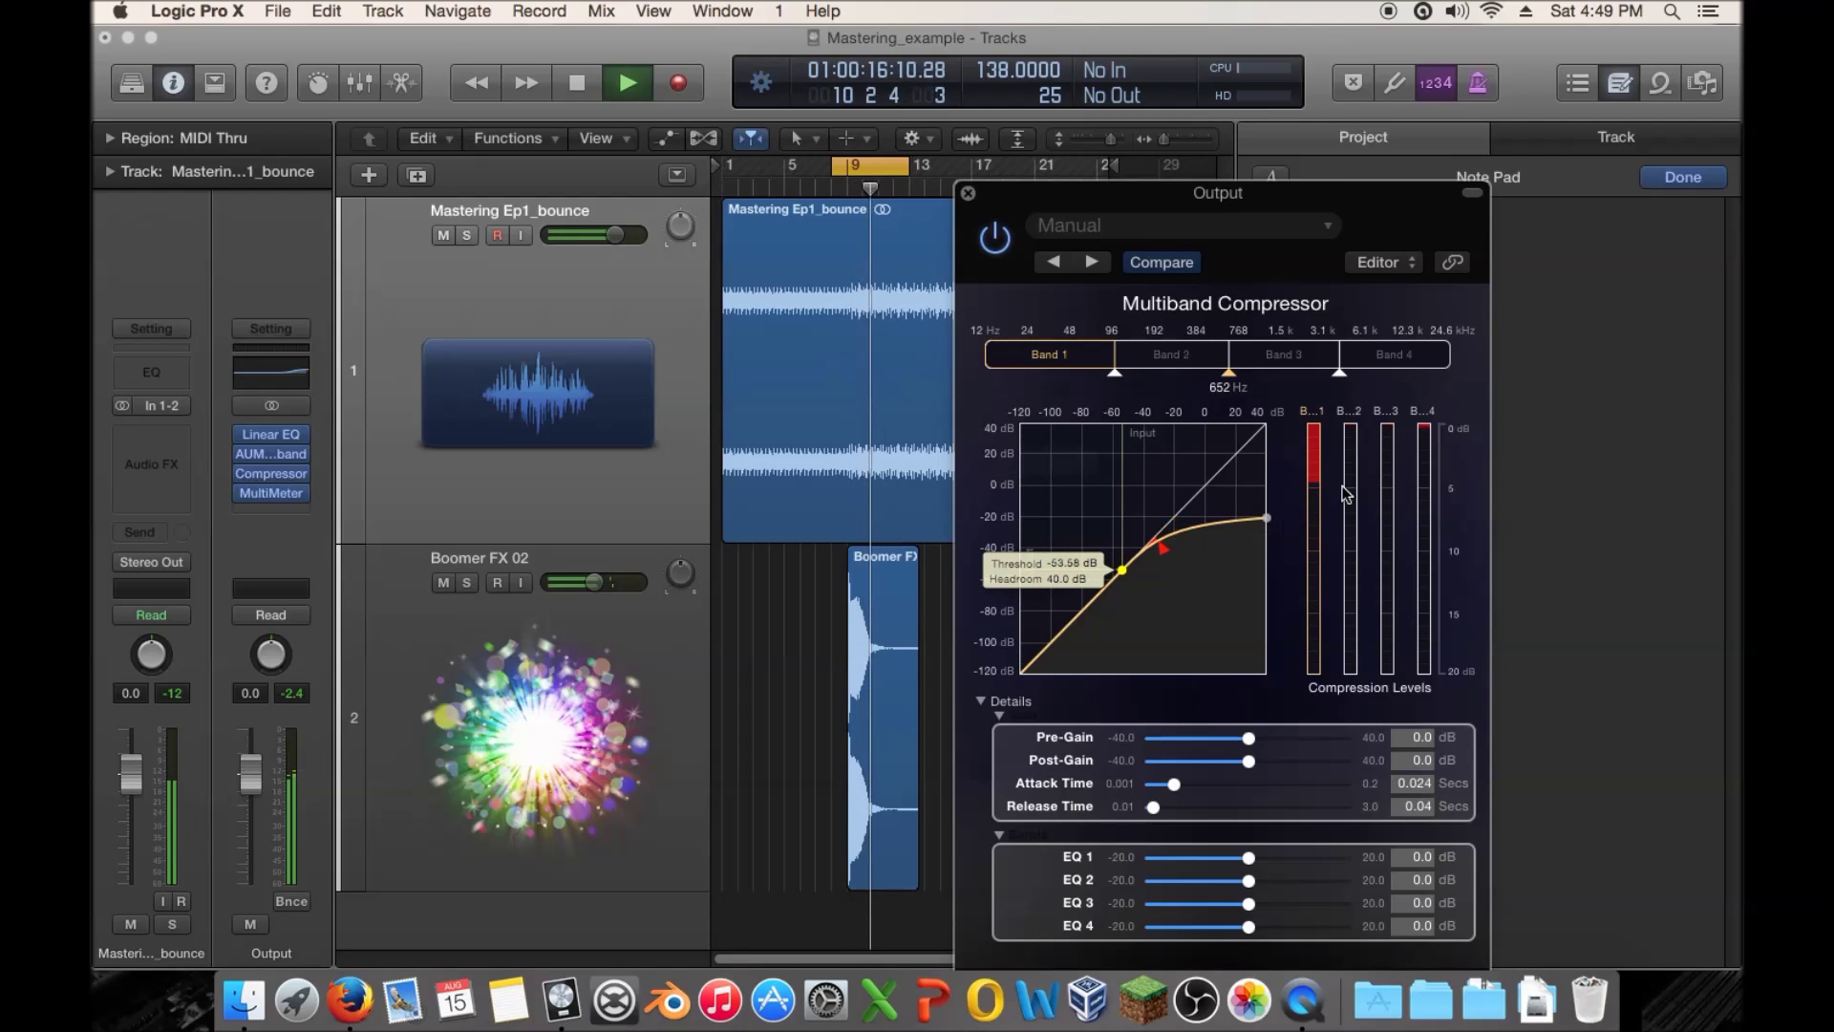
mouse_move(1270, 524)
mouse_down()
mouse_move(1270, 563)
mouse_move(1268, 497)
mouse_up()
click(1185, 355)
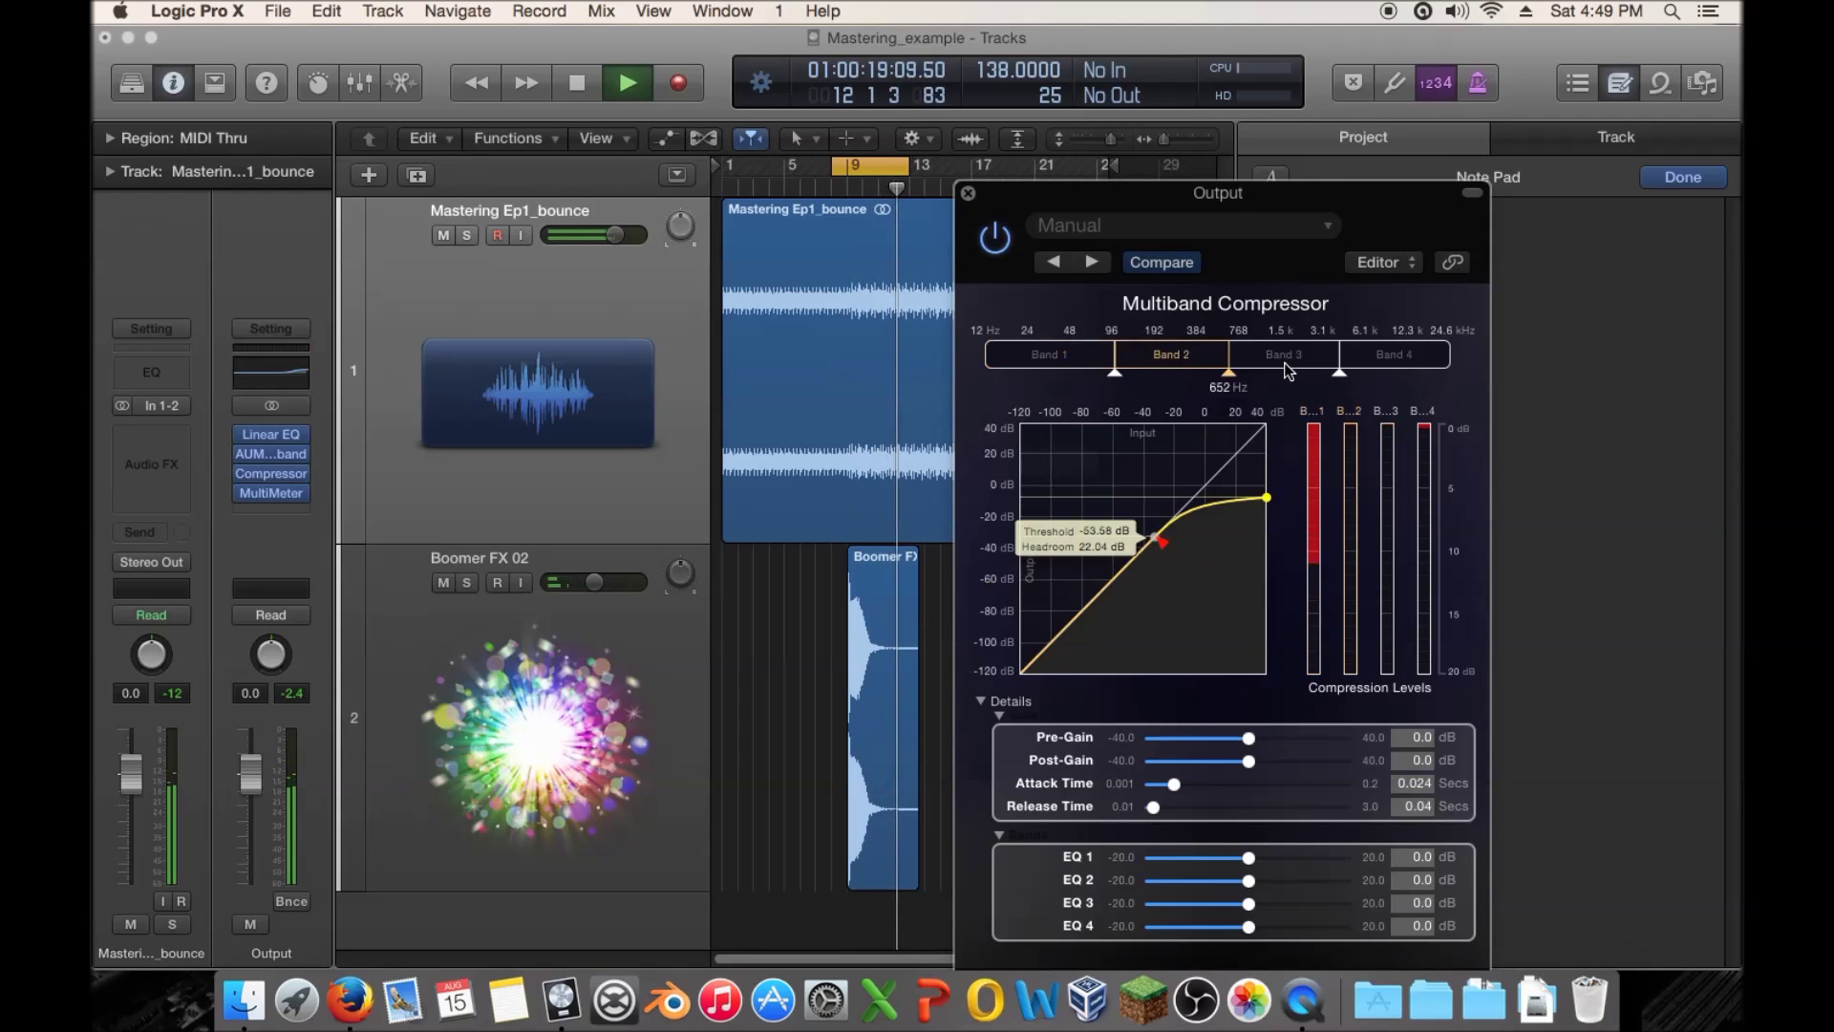
click(1055, 355)
key(space)
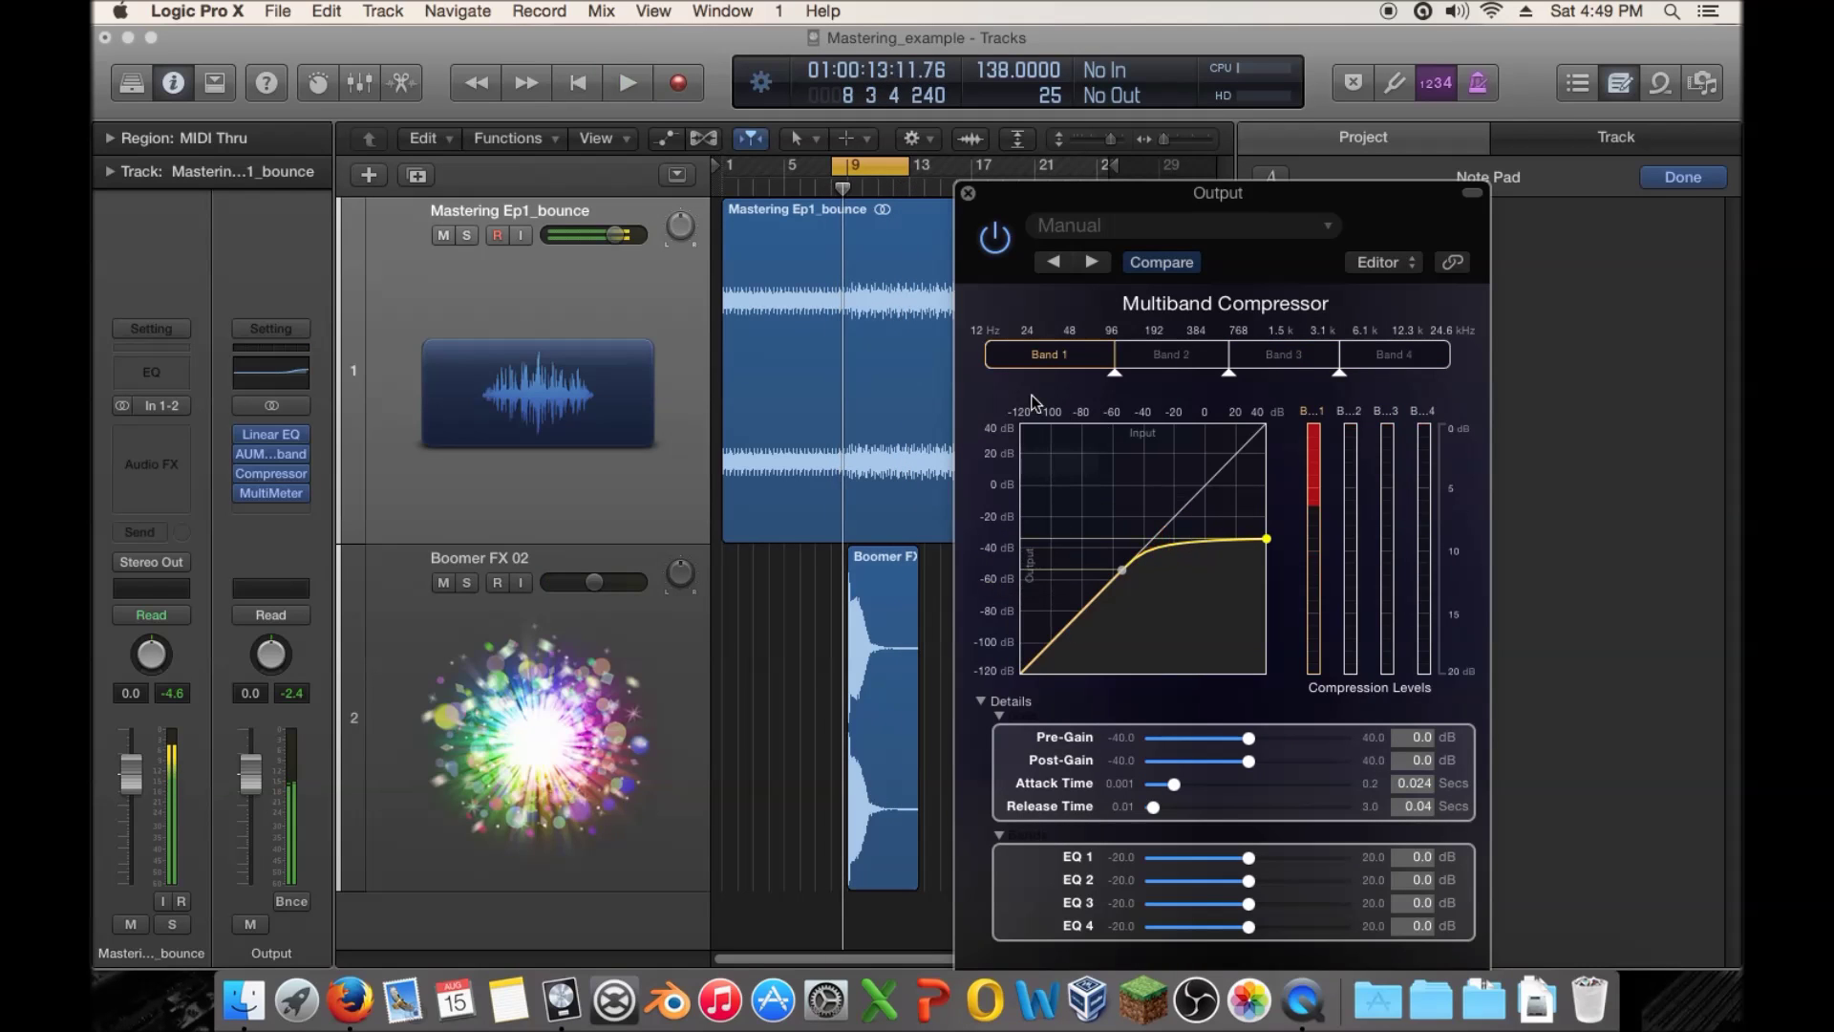
Replace the AUMultibandCompressor on the output channel with a stereo Multipressor and move its window clear of the tracks
click(968, 194)
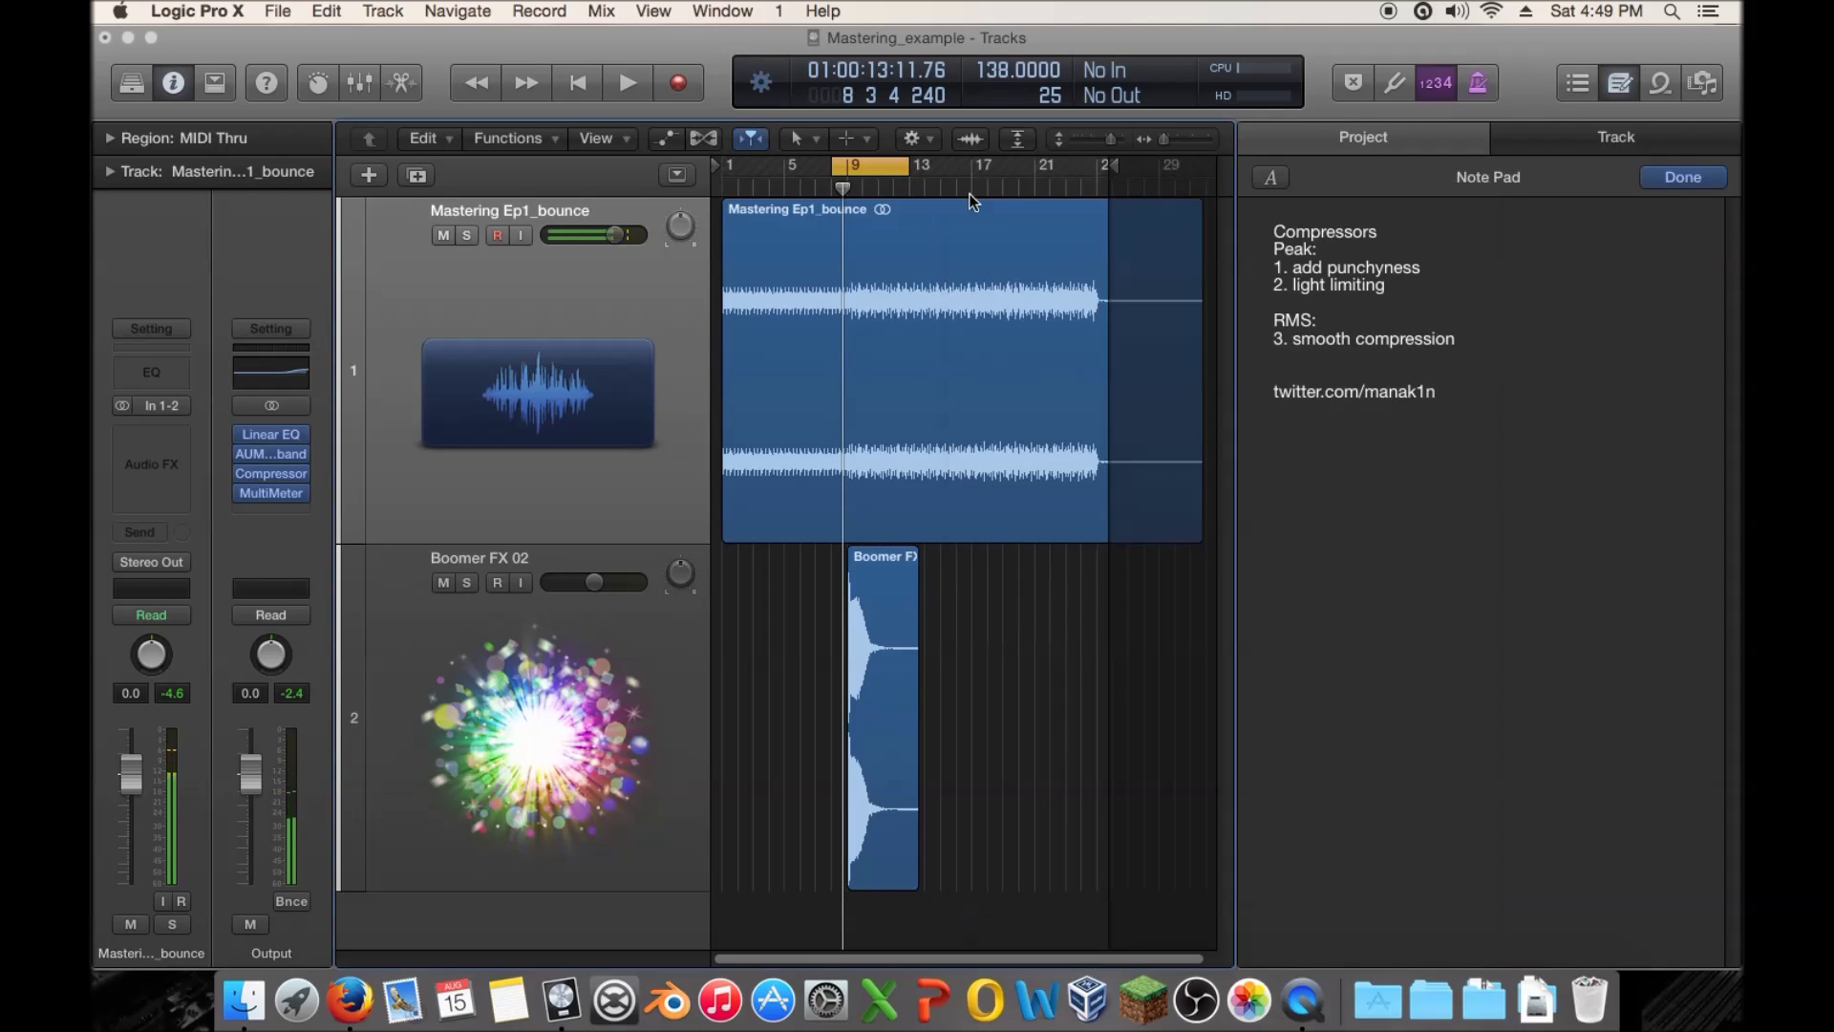
click(282, 454)
mouse_move(355, 566)
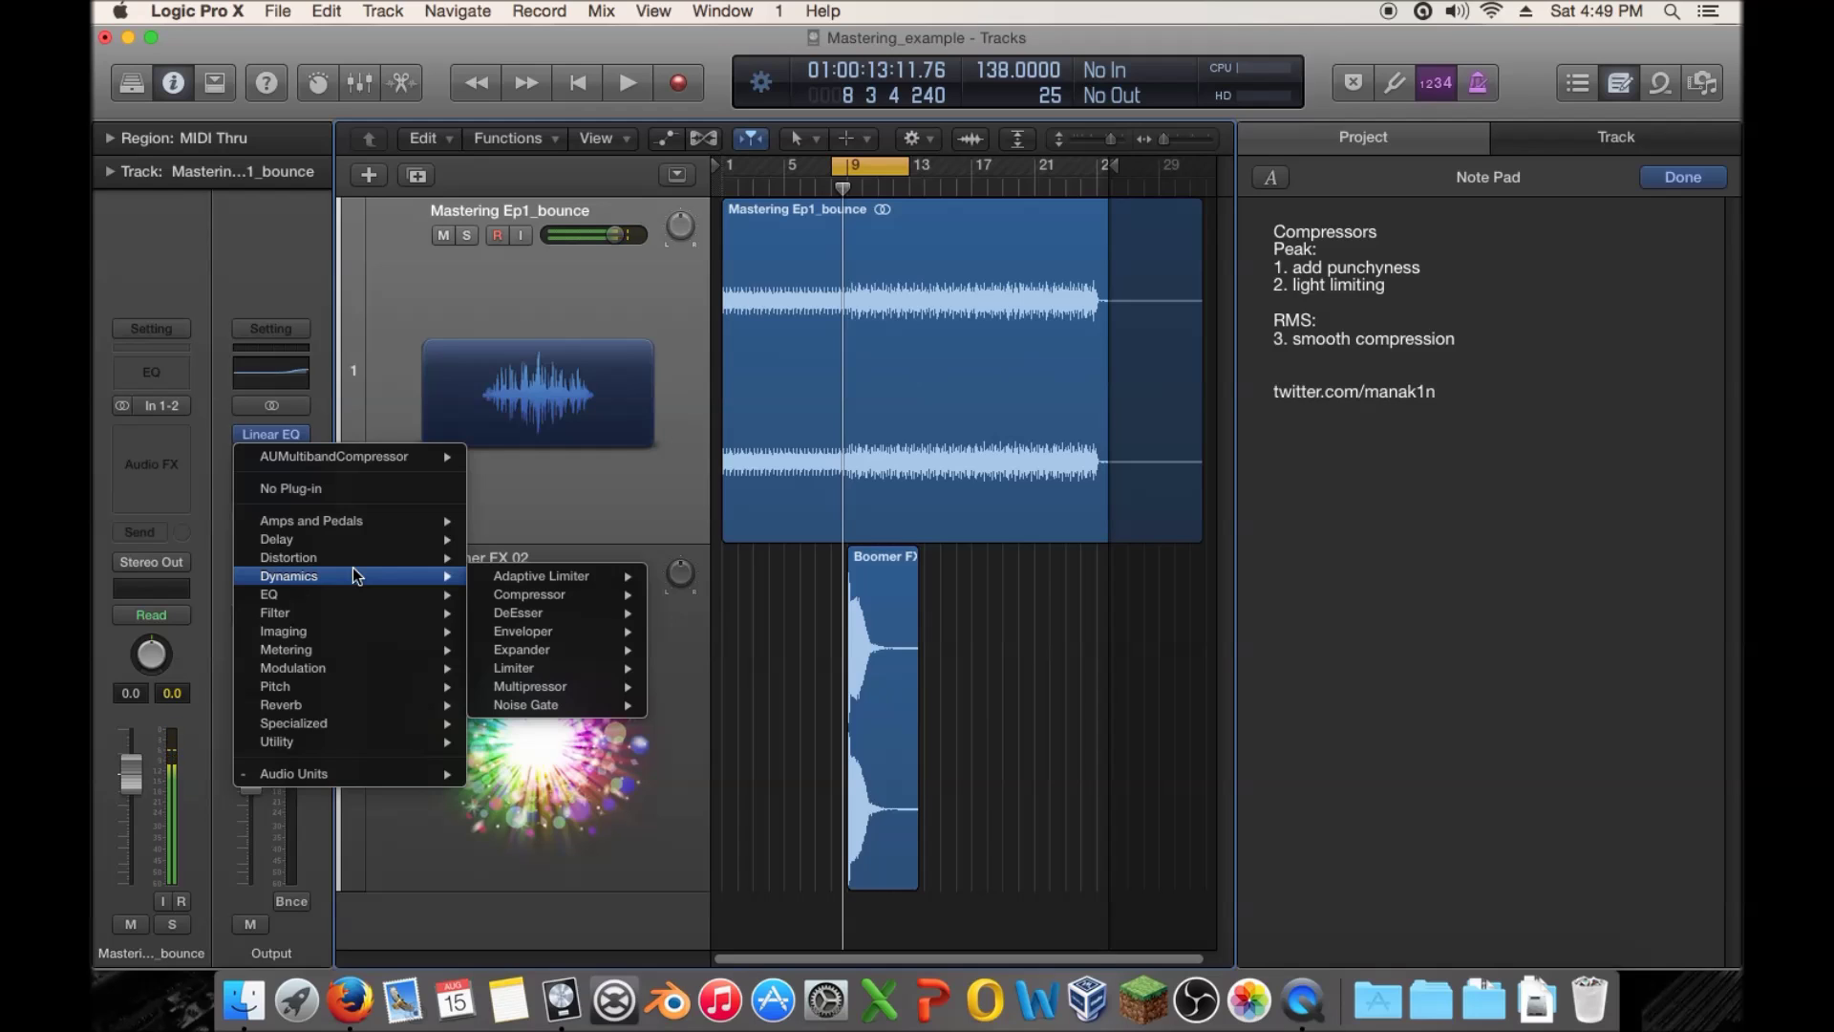
mouse_move(568, 690)
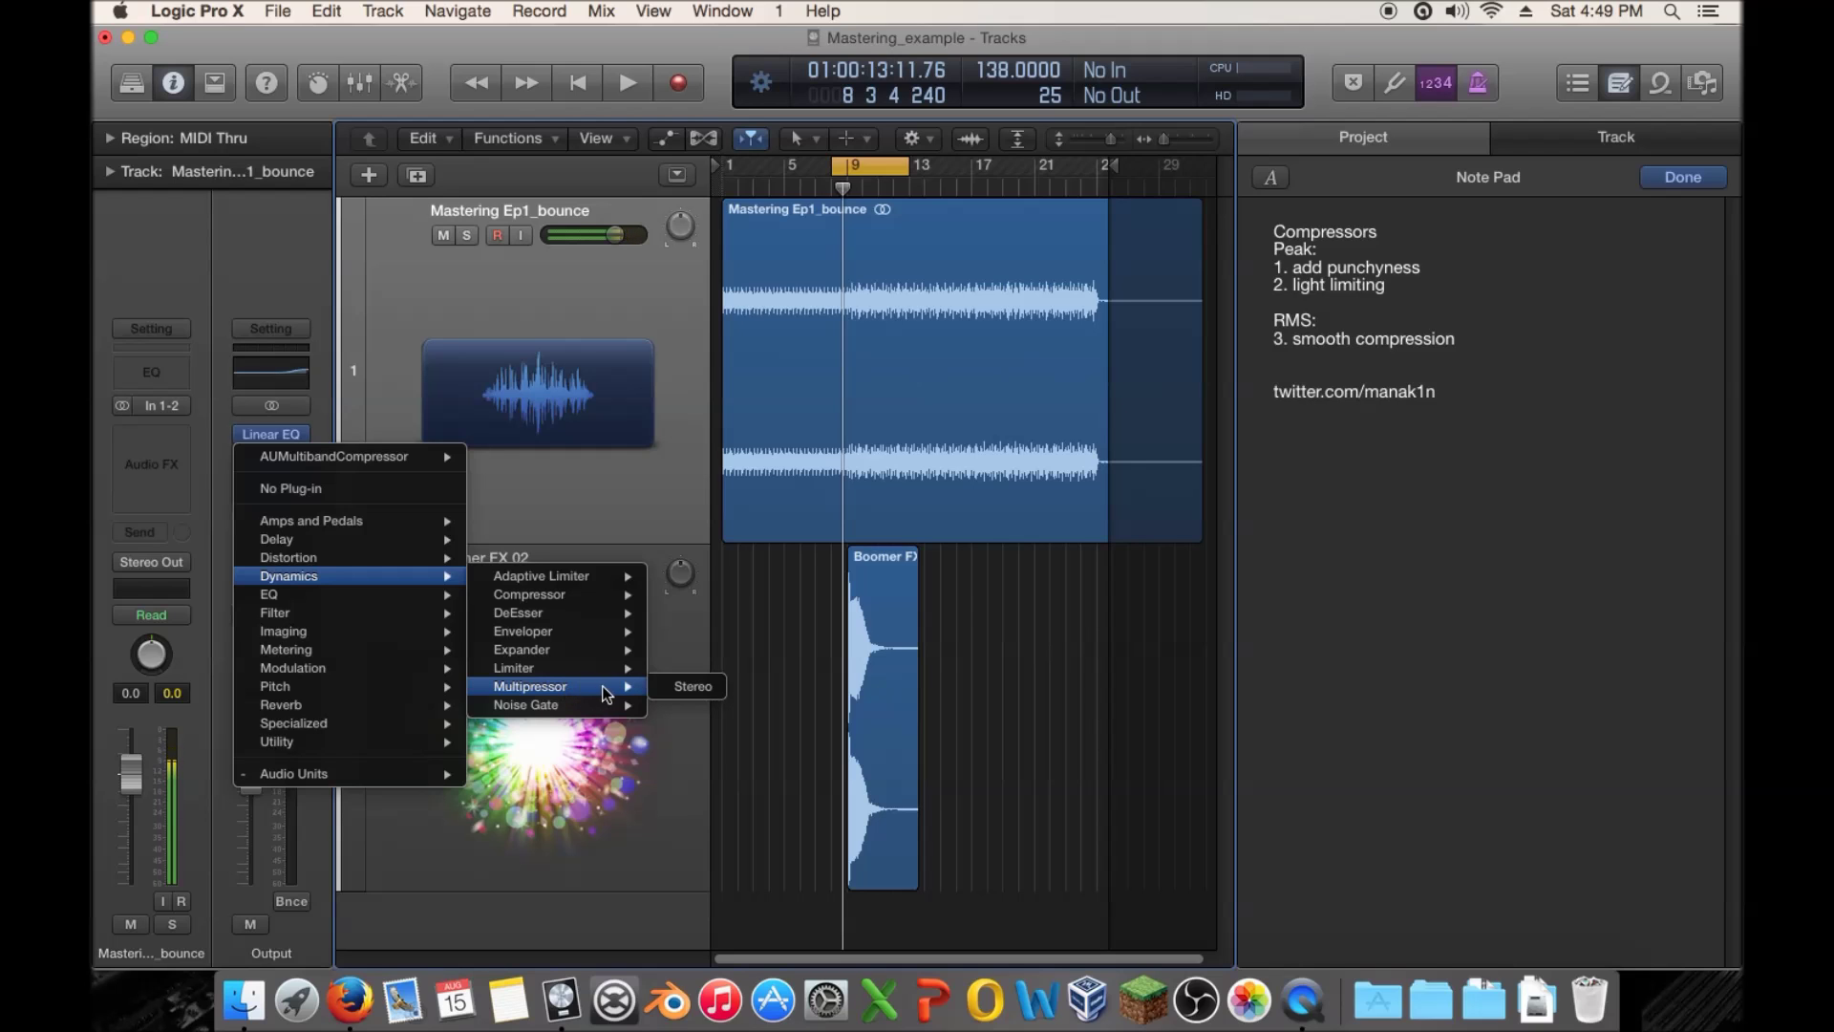
click(686, 687)
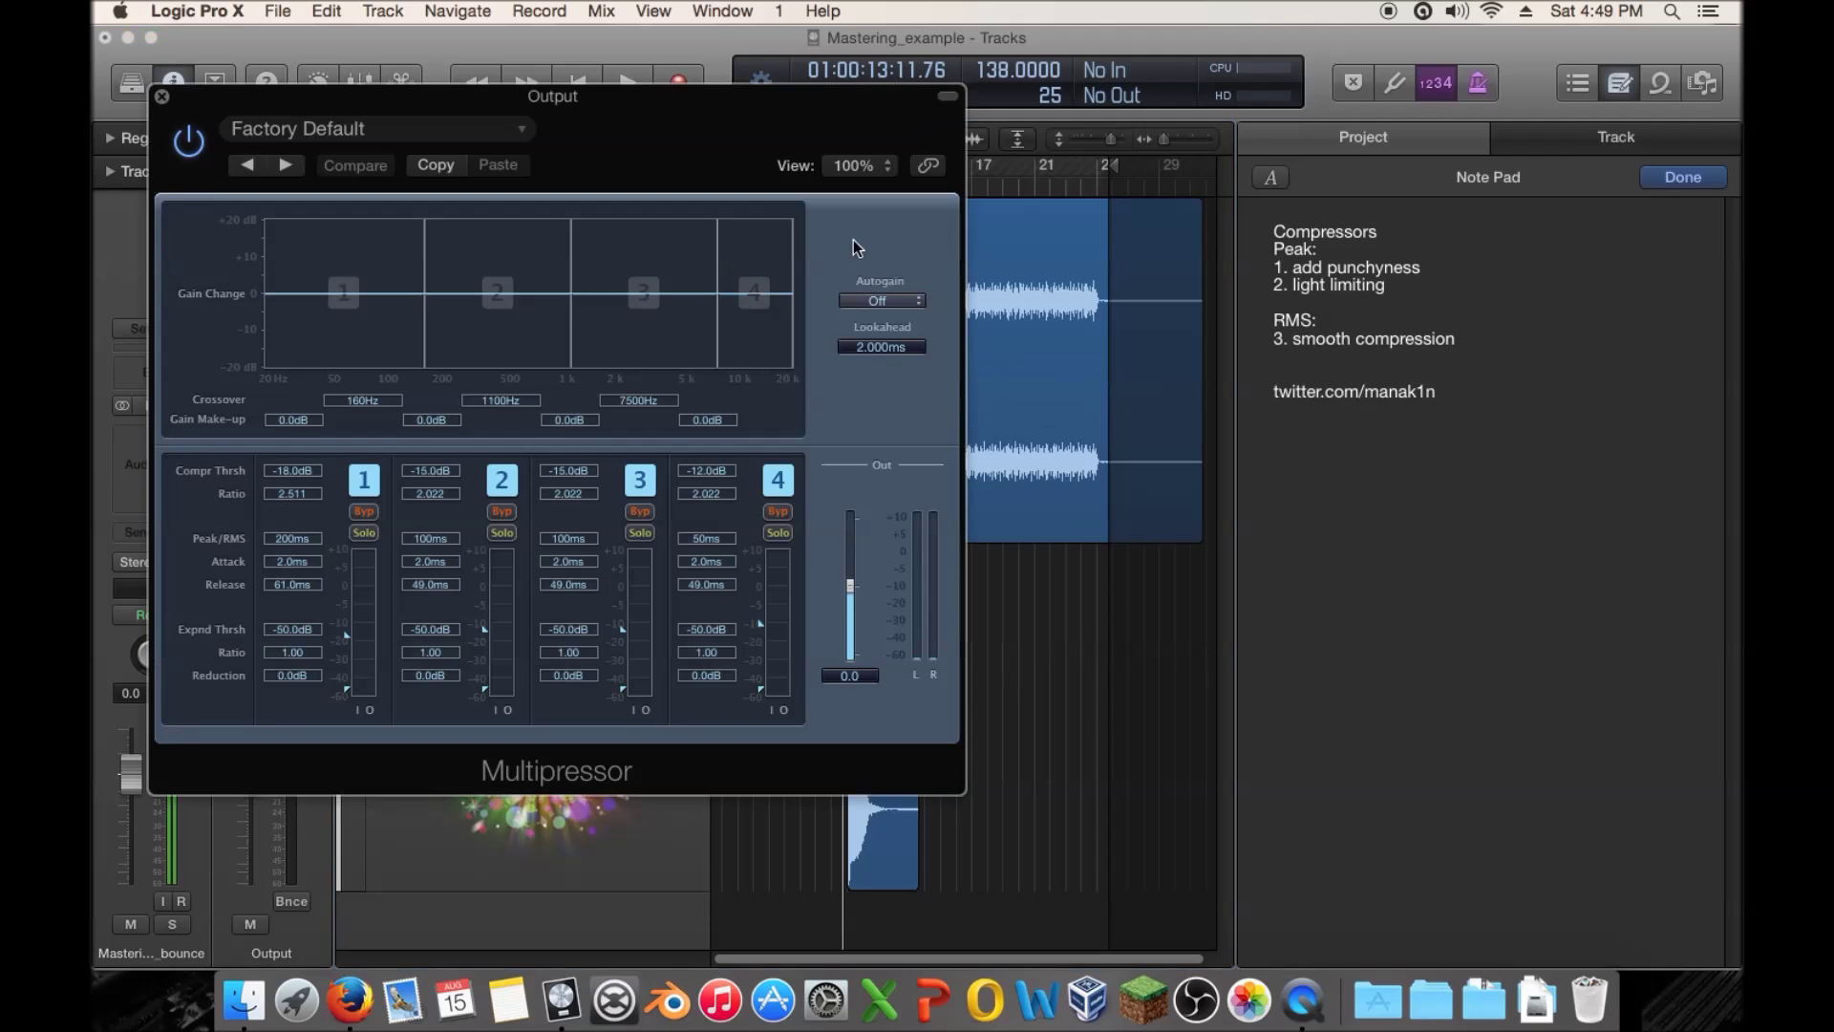
drag(712, 118, 1436, 205)
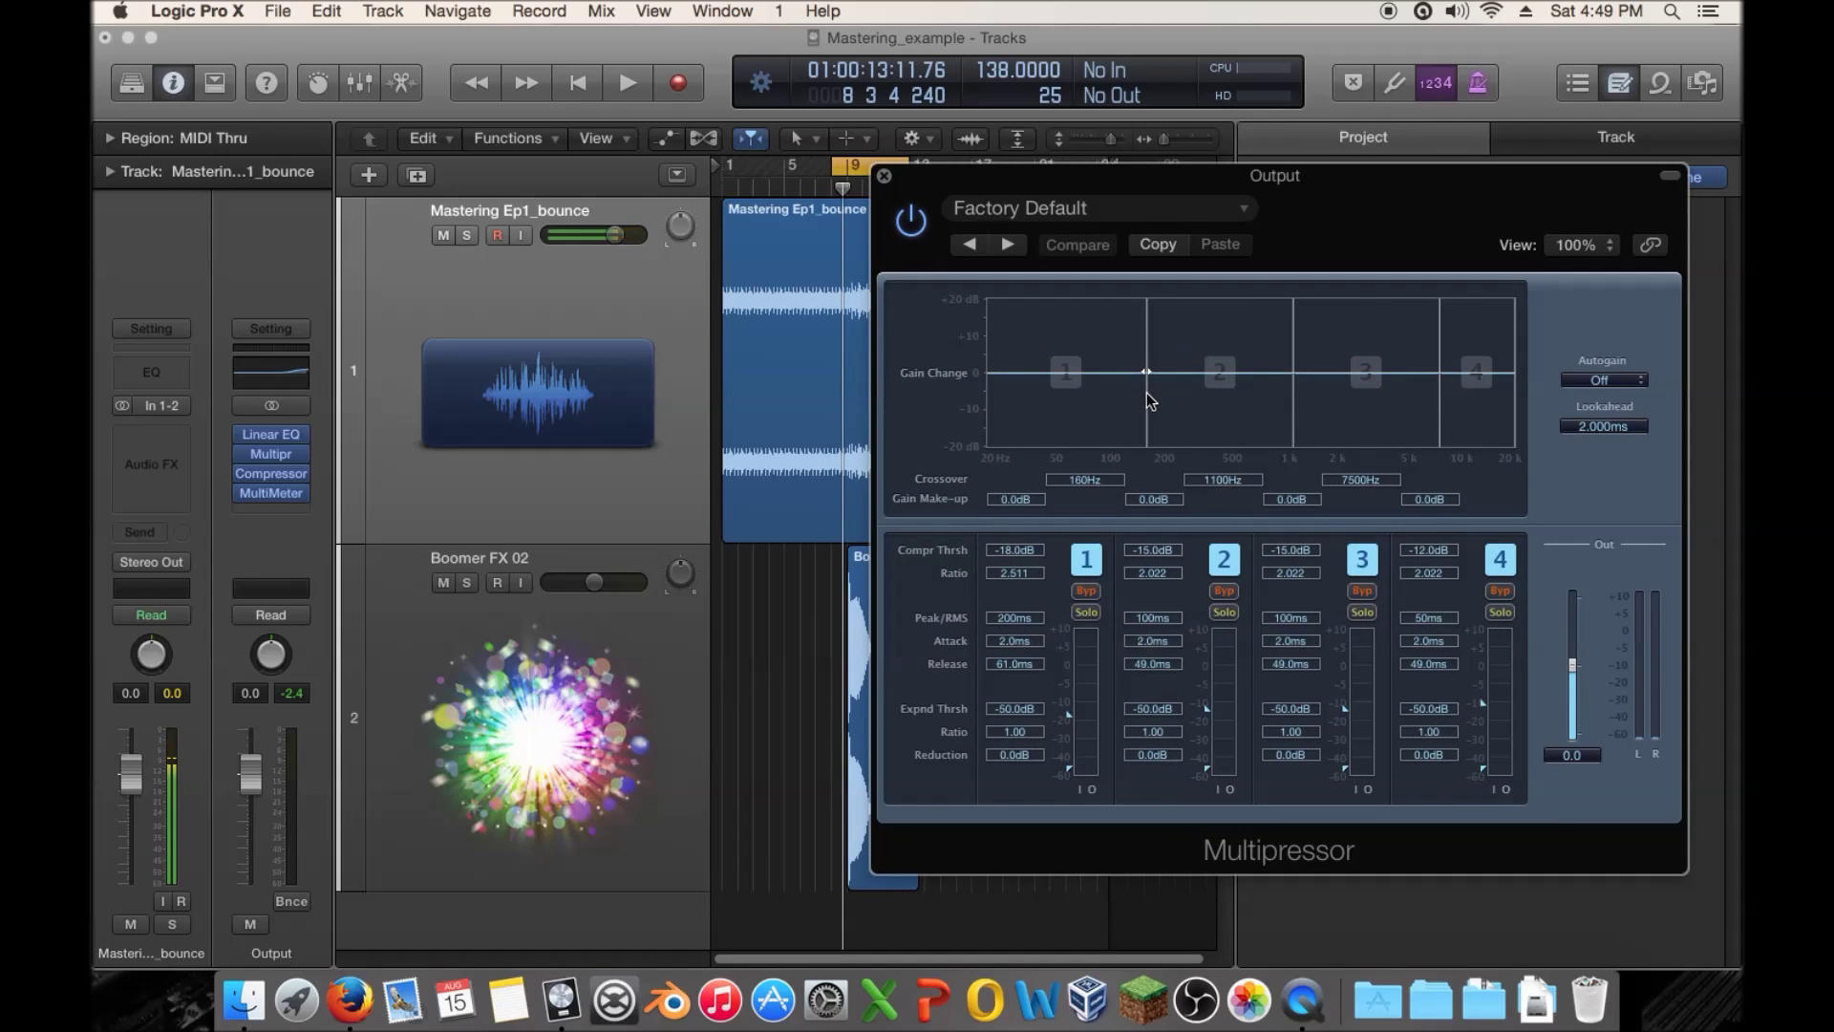
Set the crossover between bands 1 and 2 to 140 Hz and play the loop to check the gain change
drag(1148, 395, 1136, 397)
key(space)
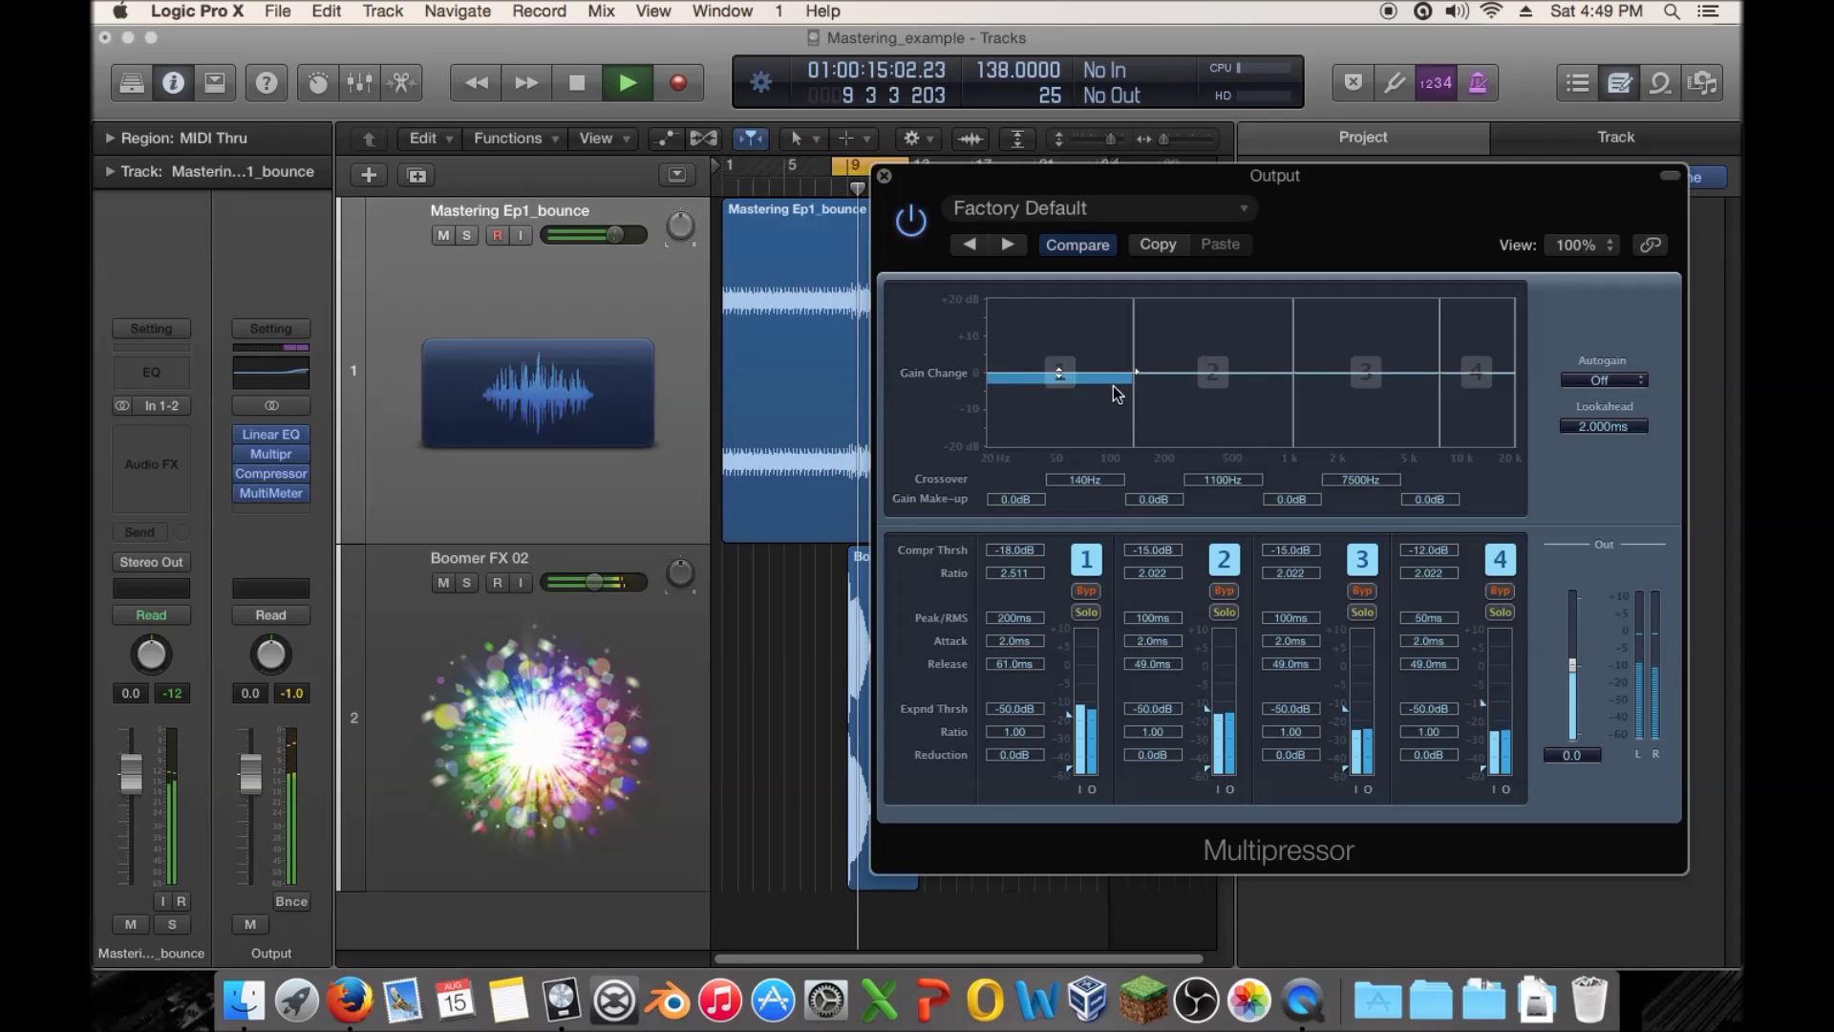
key(space)
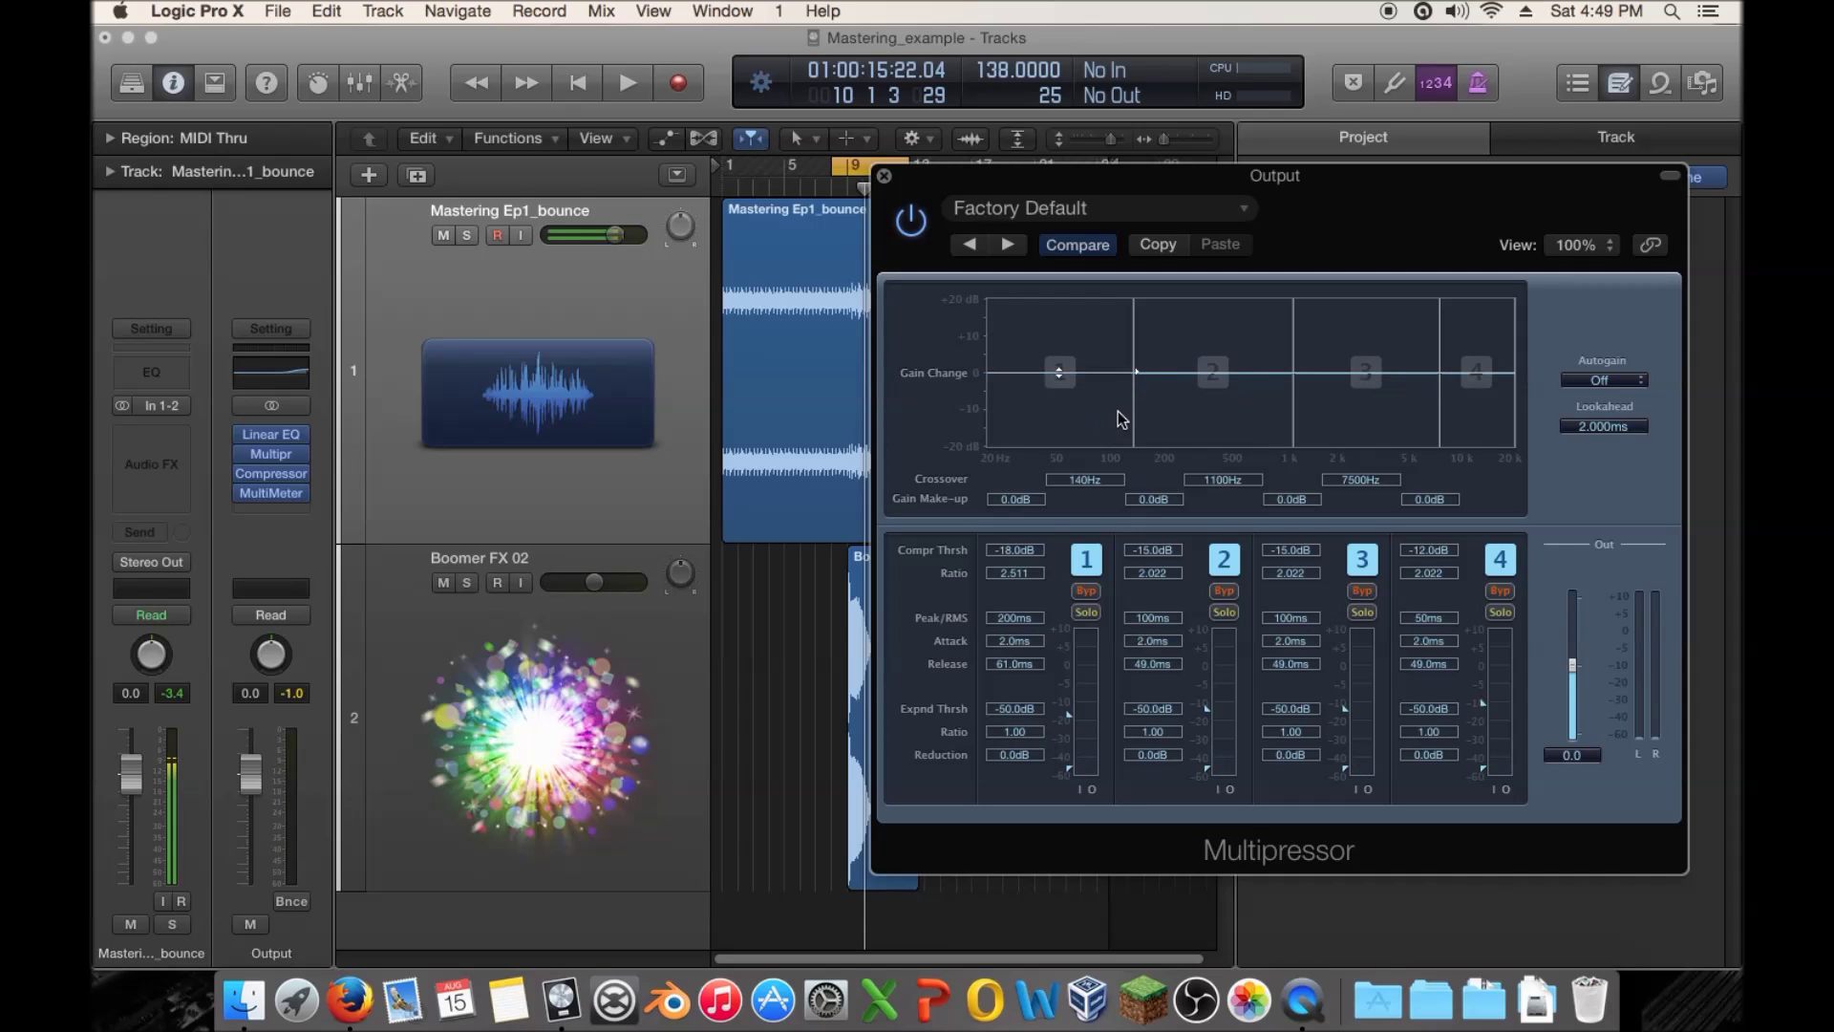
key(space)
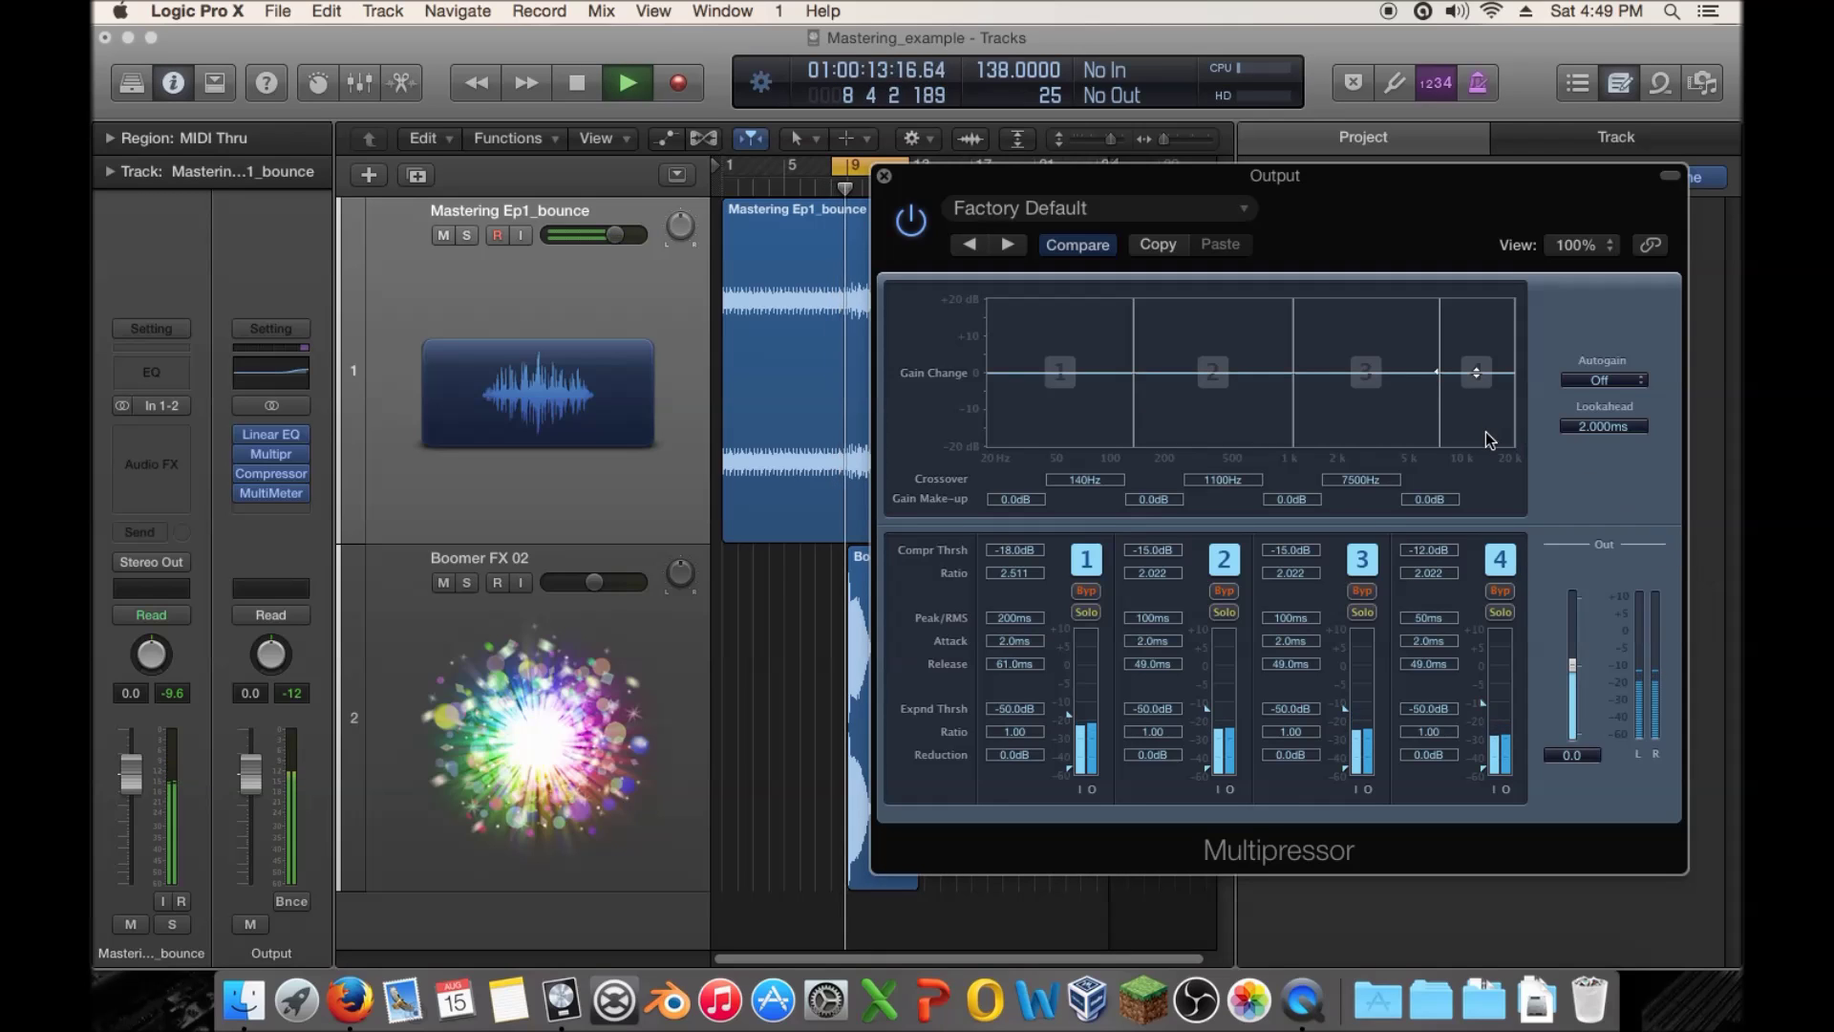
key(space)
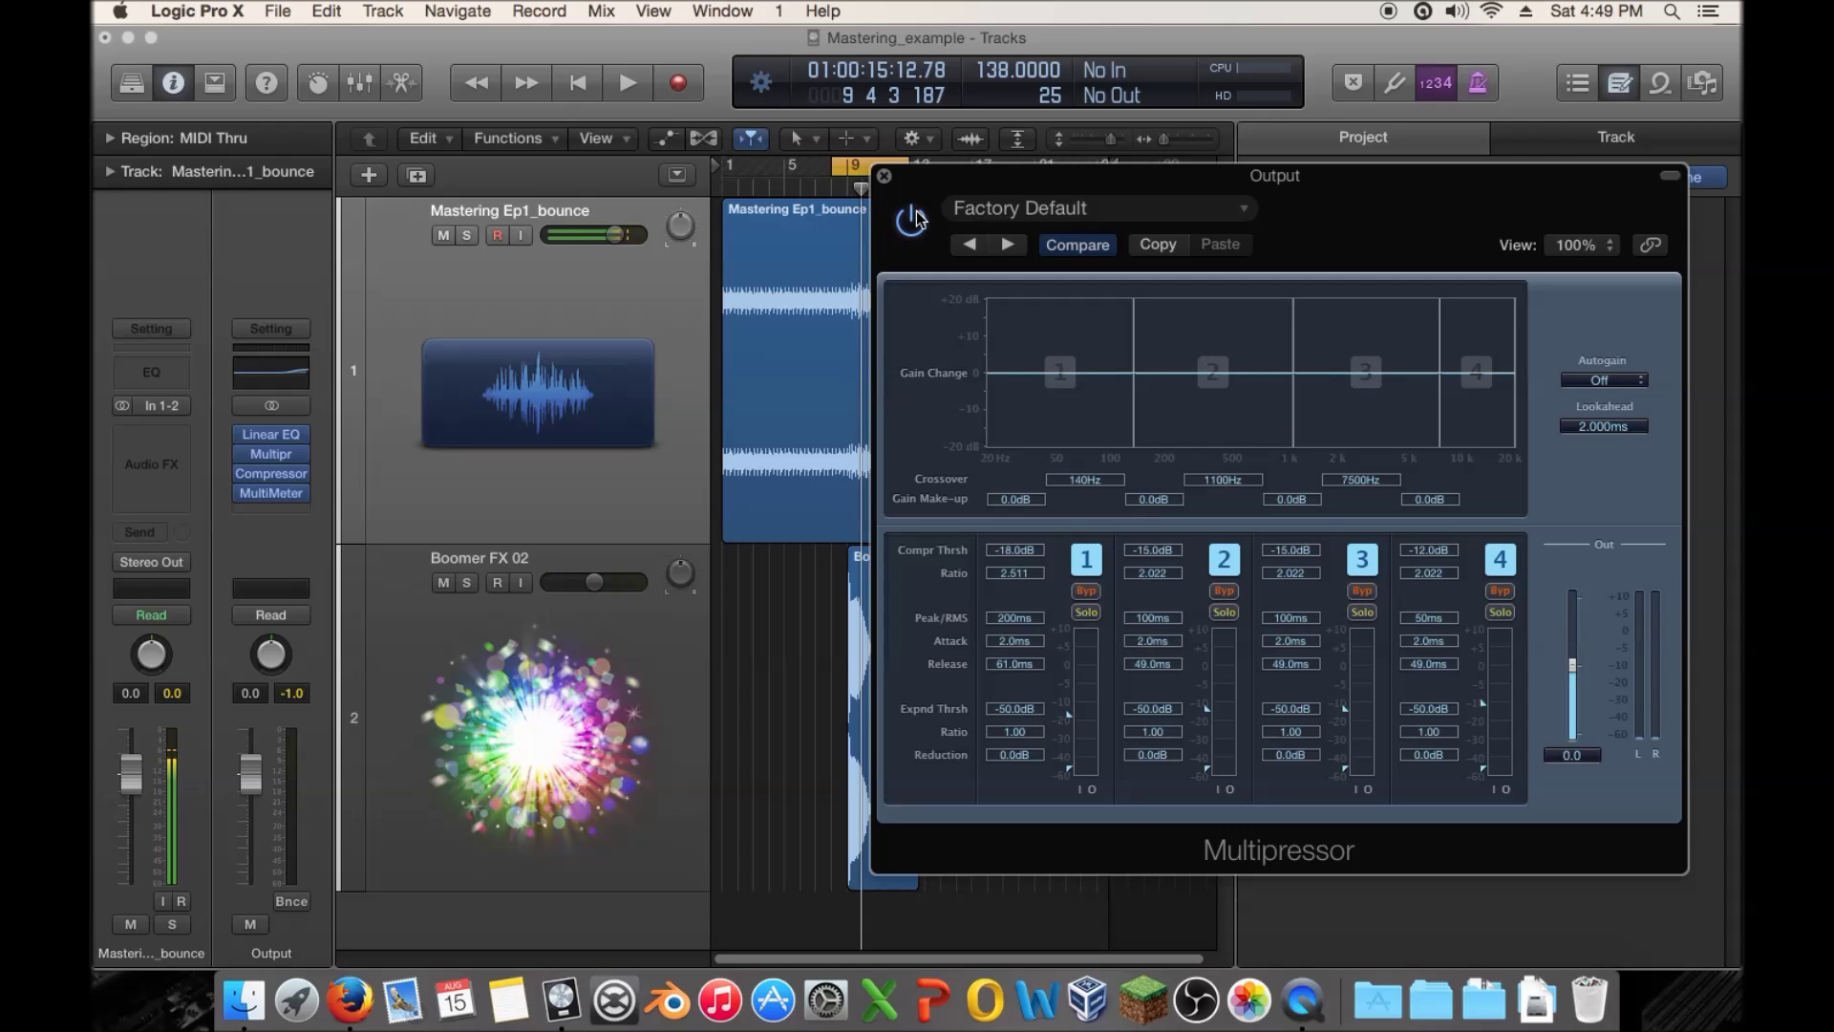
Play the boomer section with the Multipressor active and bypassed to compare the level, ending with it bypassed
drag(919, 178, 1139, 191)
click(845, 192)
key(space)
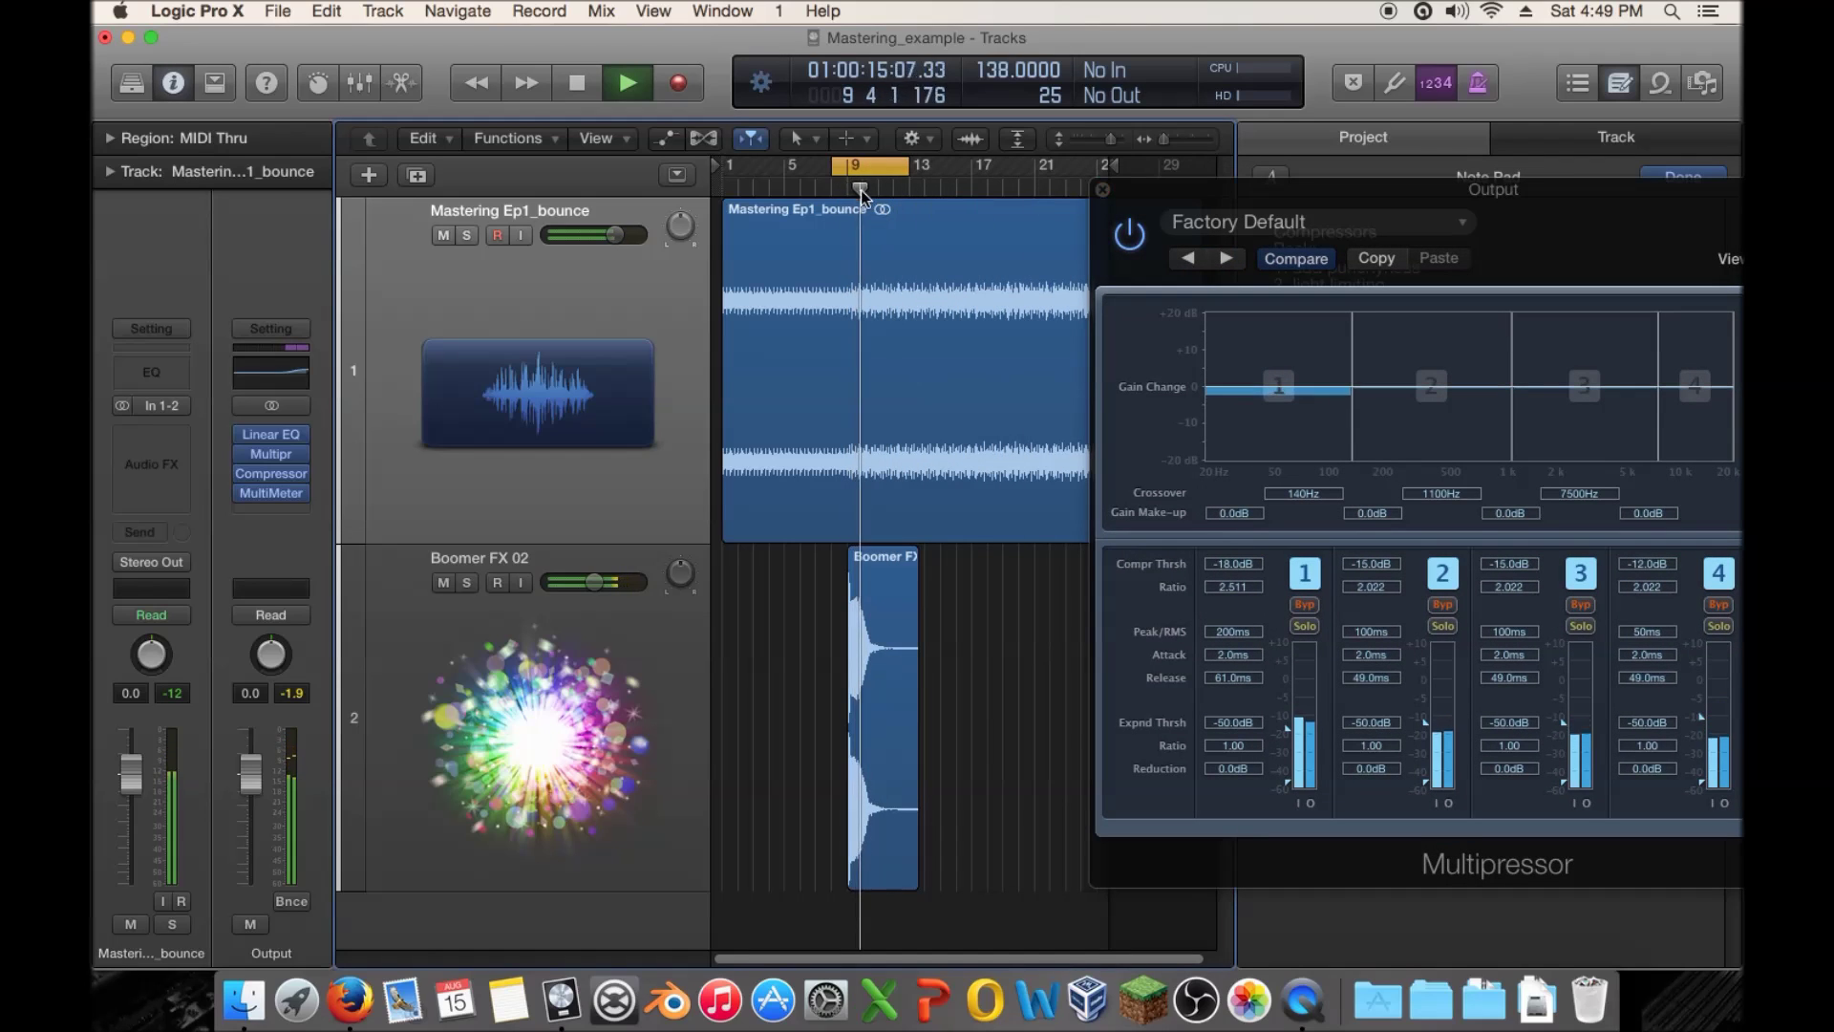
click(850, 191)
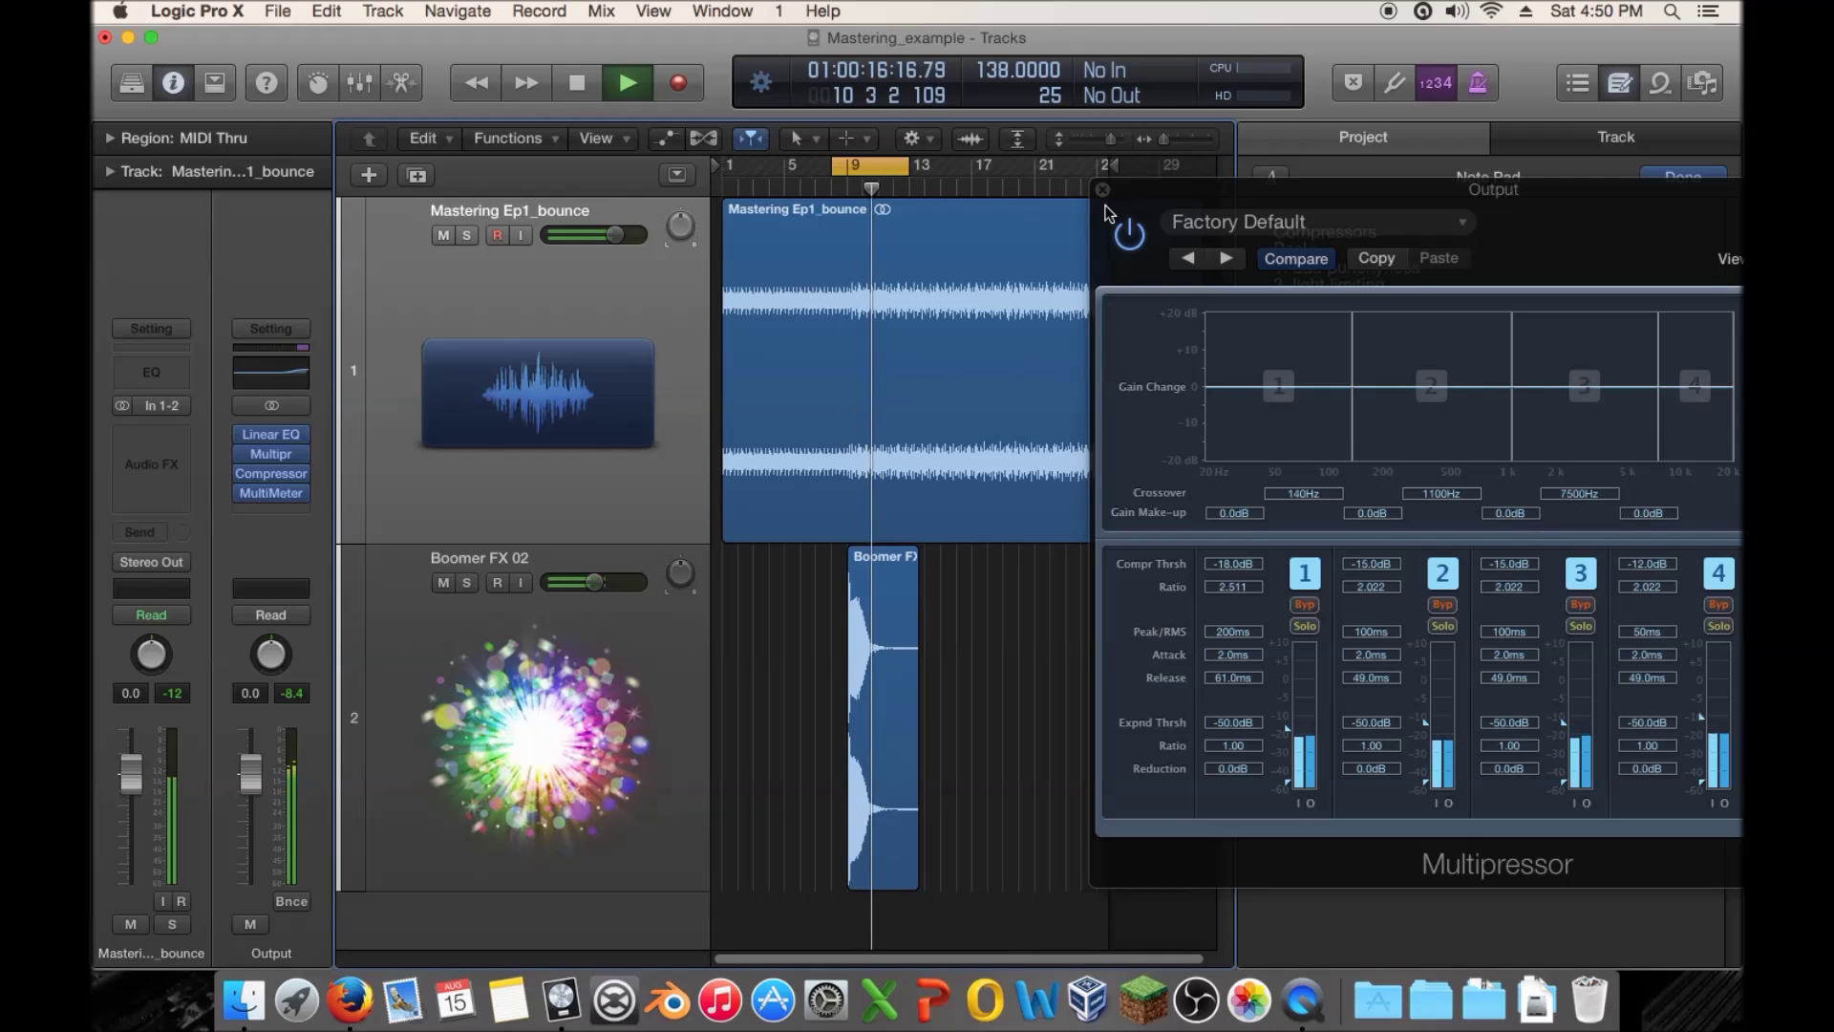
click(841, 187)
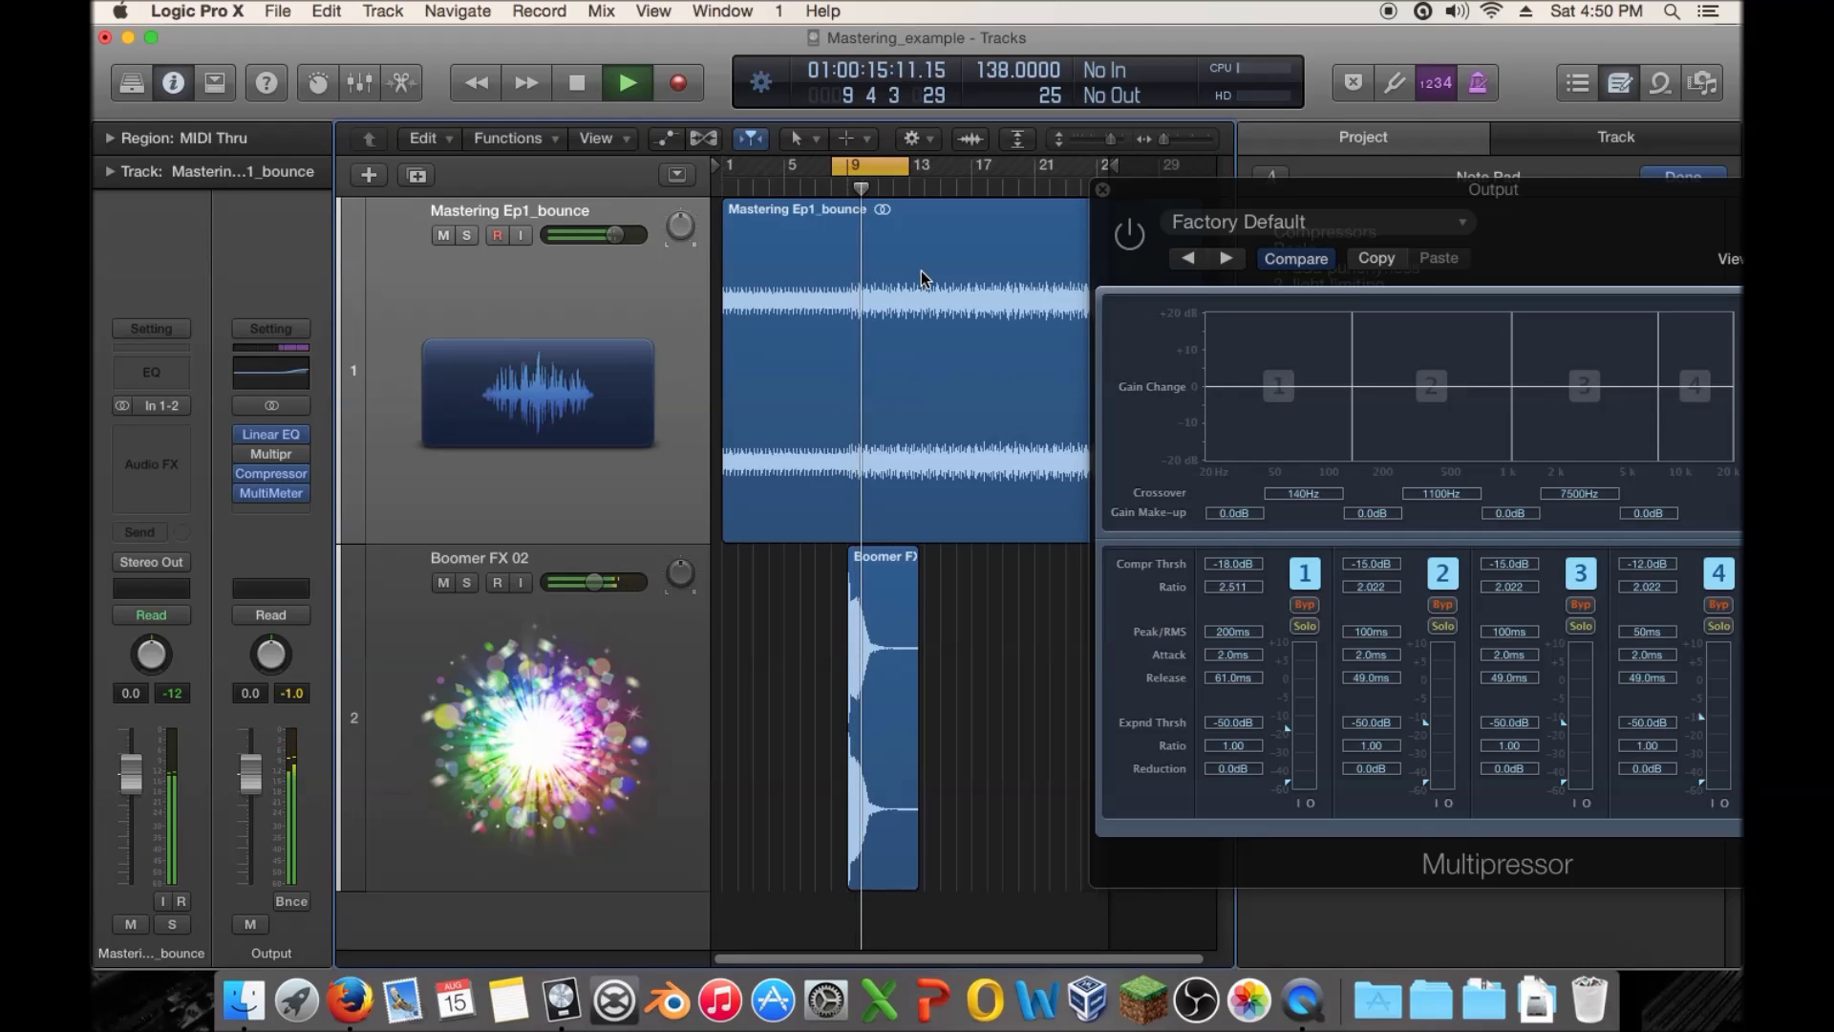
click(852, 188)
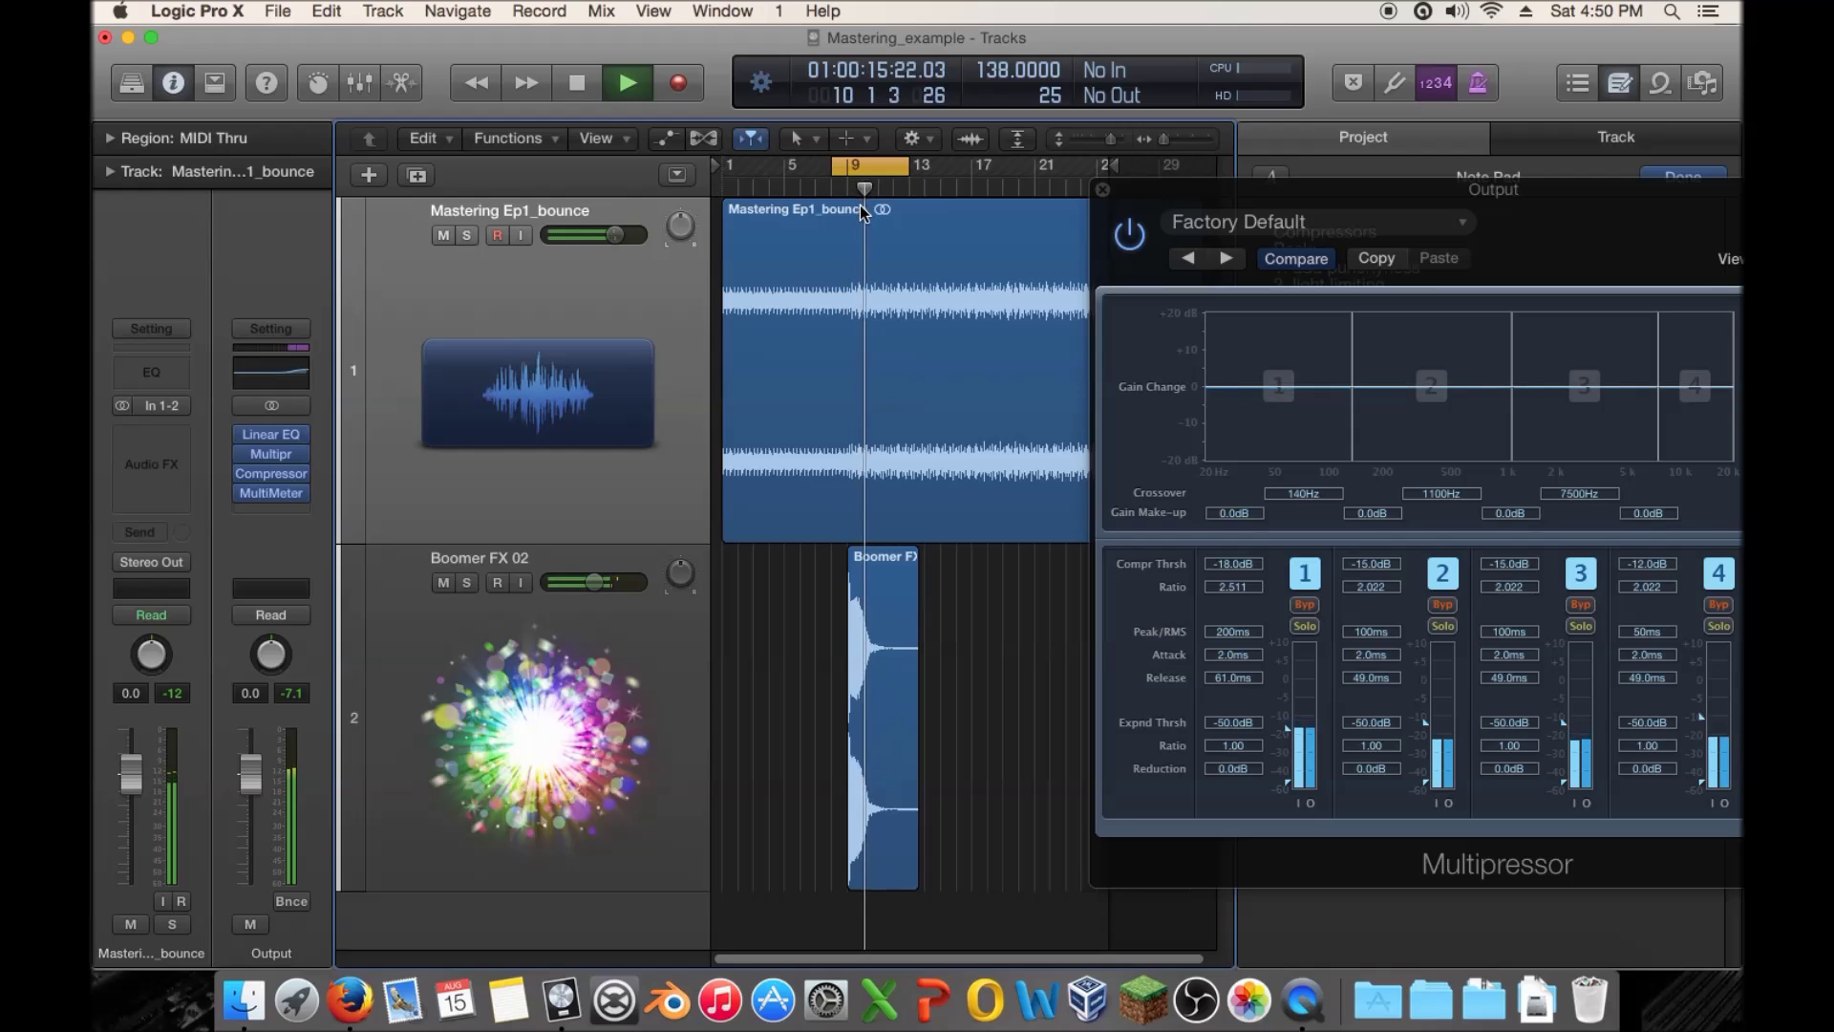
key(space)
click(1129, 235)
Set the Multipressor's three crossover frequencies to 100 Hz, 690 Hz and 4700 Hz
drag(1154, 198, 829, 182)
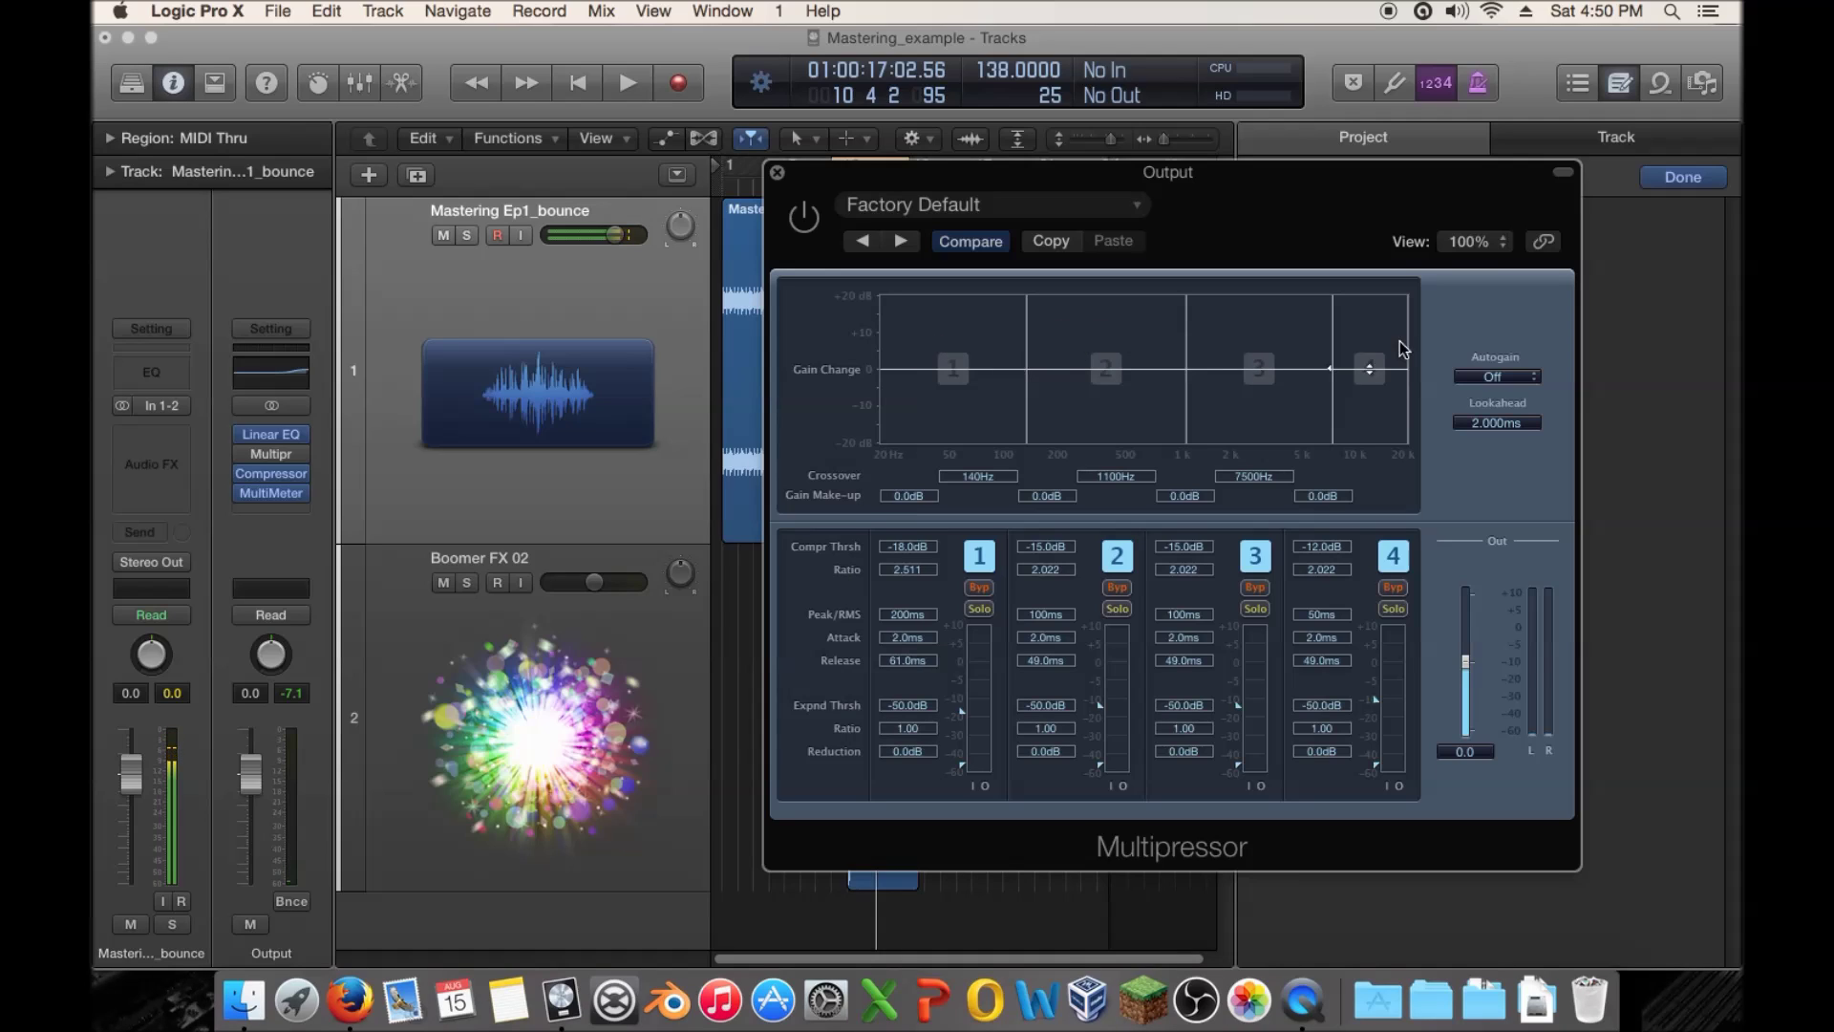
drag(1029, 337, 1006, 339)
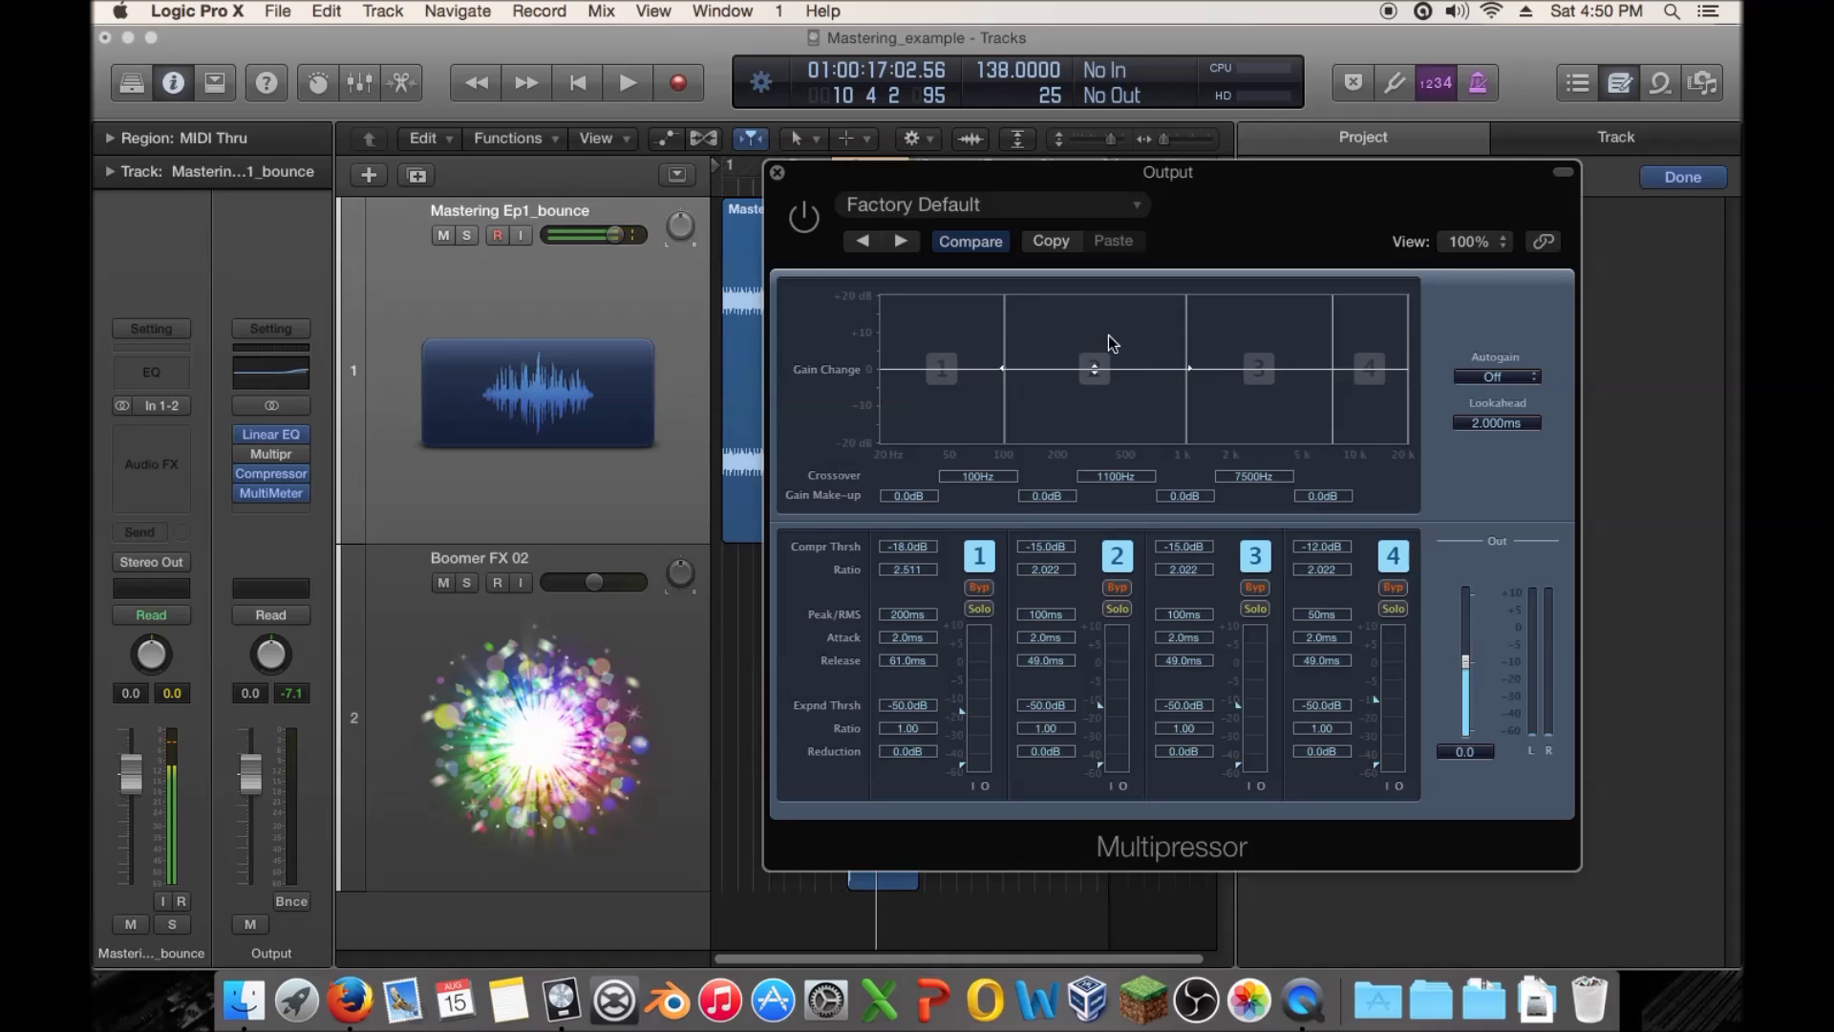
drag(1193, 349, 1155, 352)
drag(1338, 353, 1306, 355)
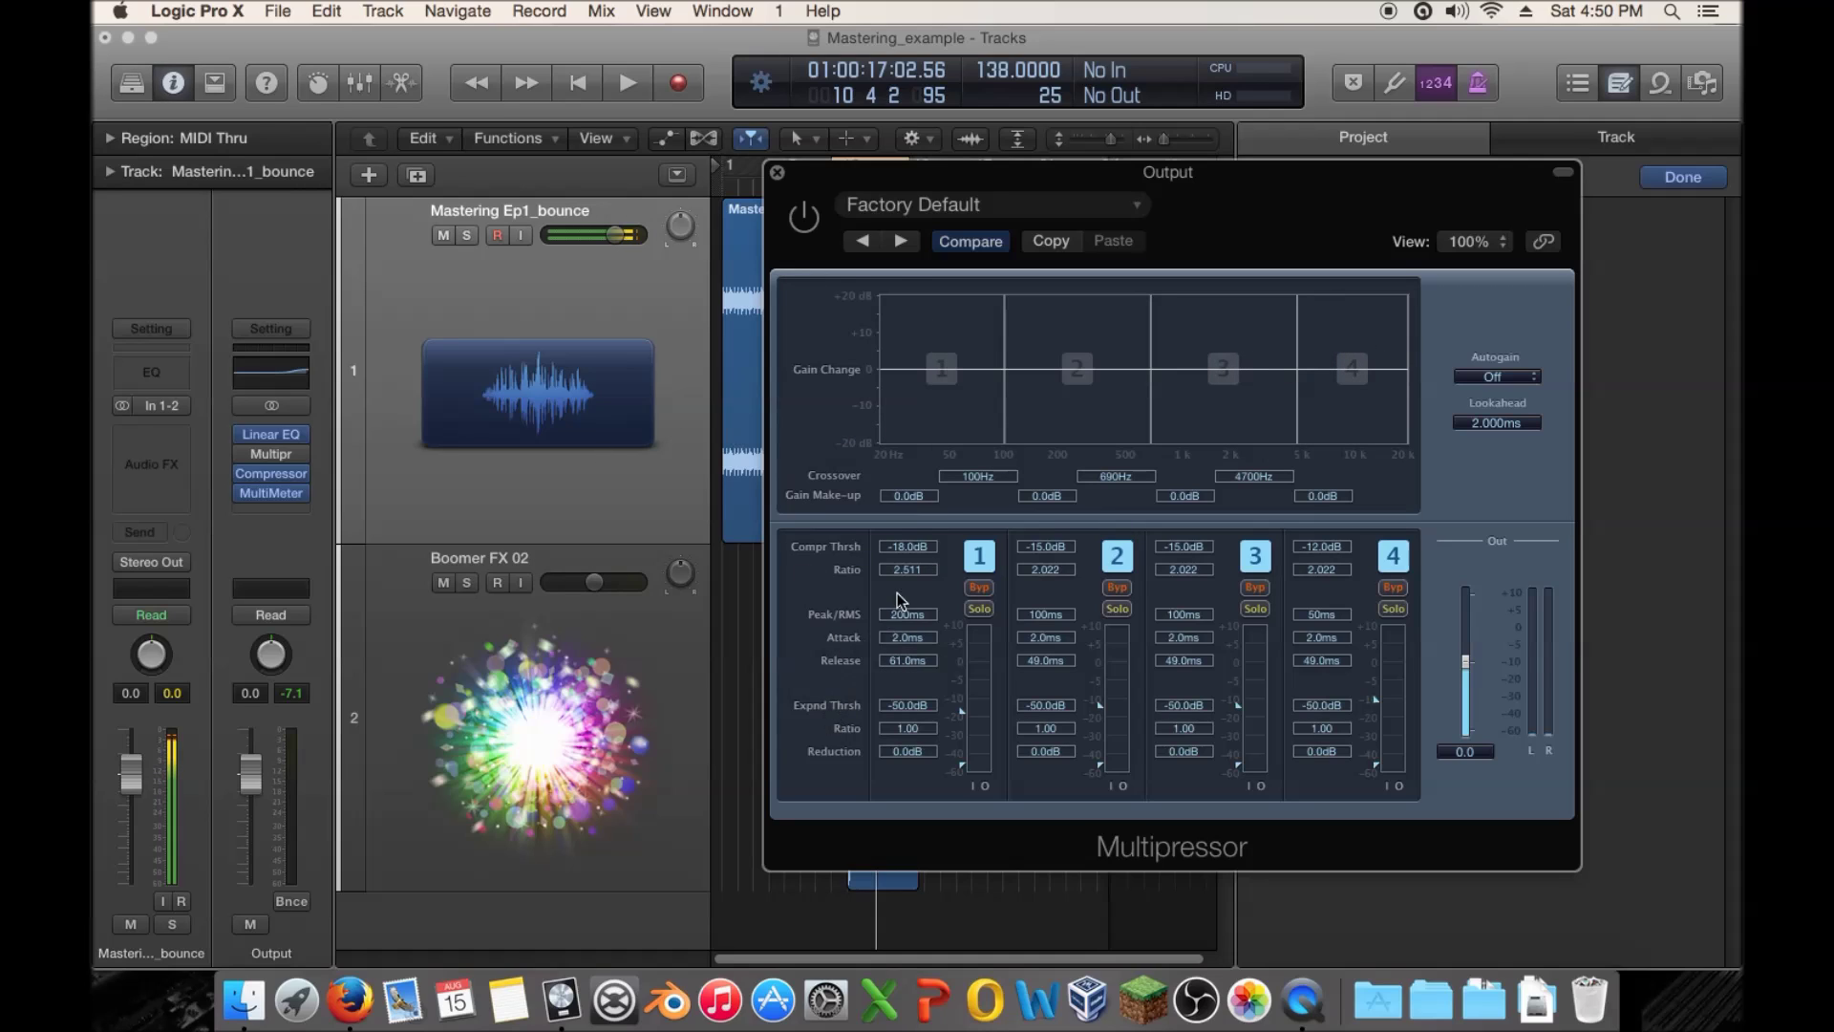
drag(890, 647, 908, 643)
drag(1253, 198, 1196, 189)
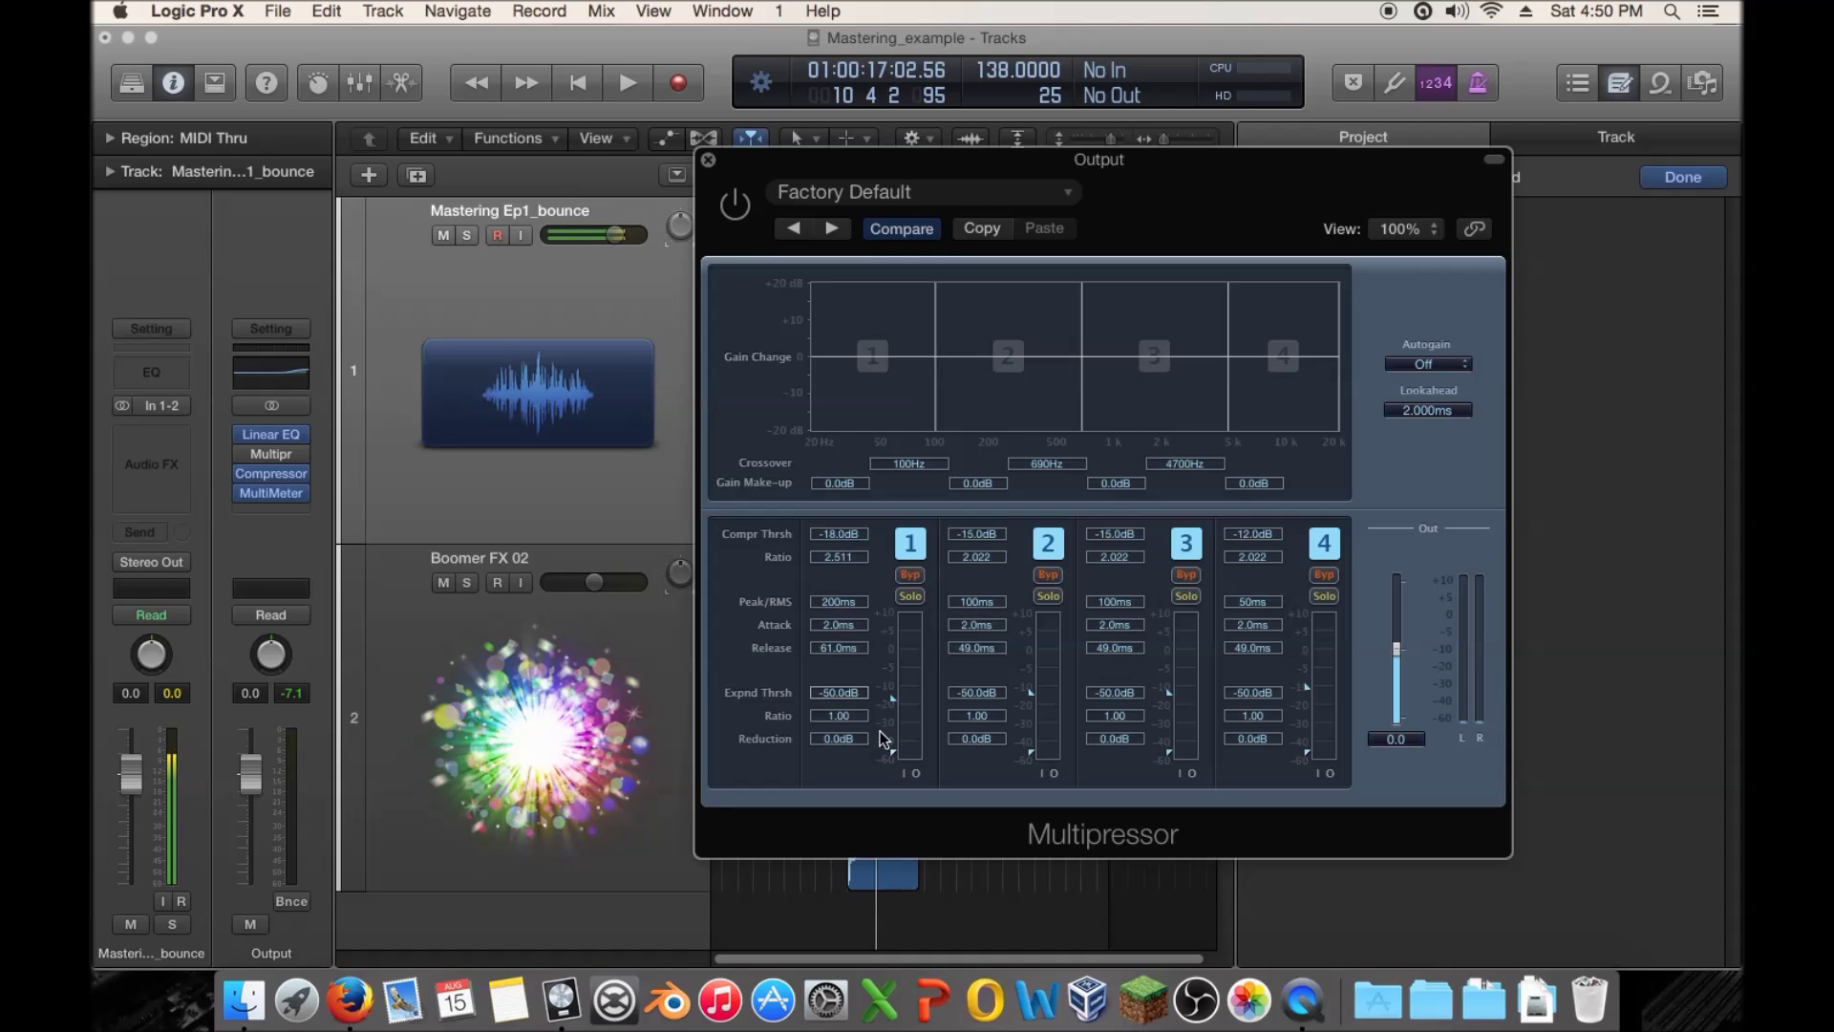
Reactivate the Multipressor, set band 1's compression threshold to -29 dB and play the loop briefly
click(735, 205)
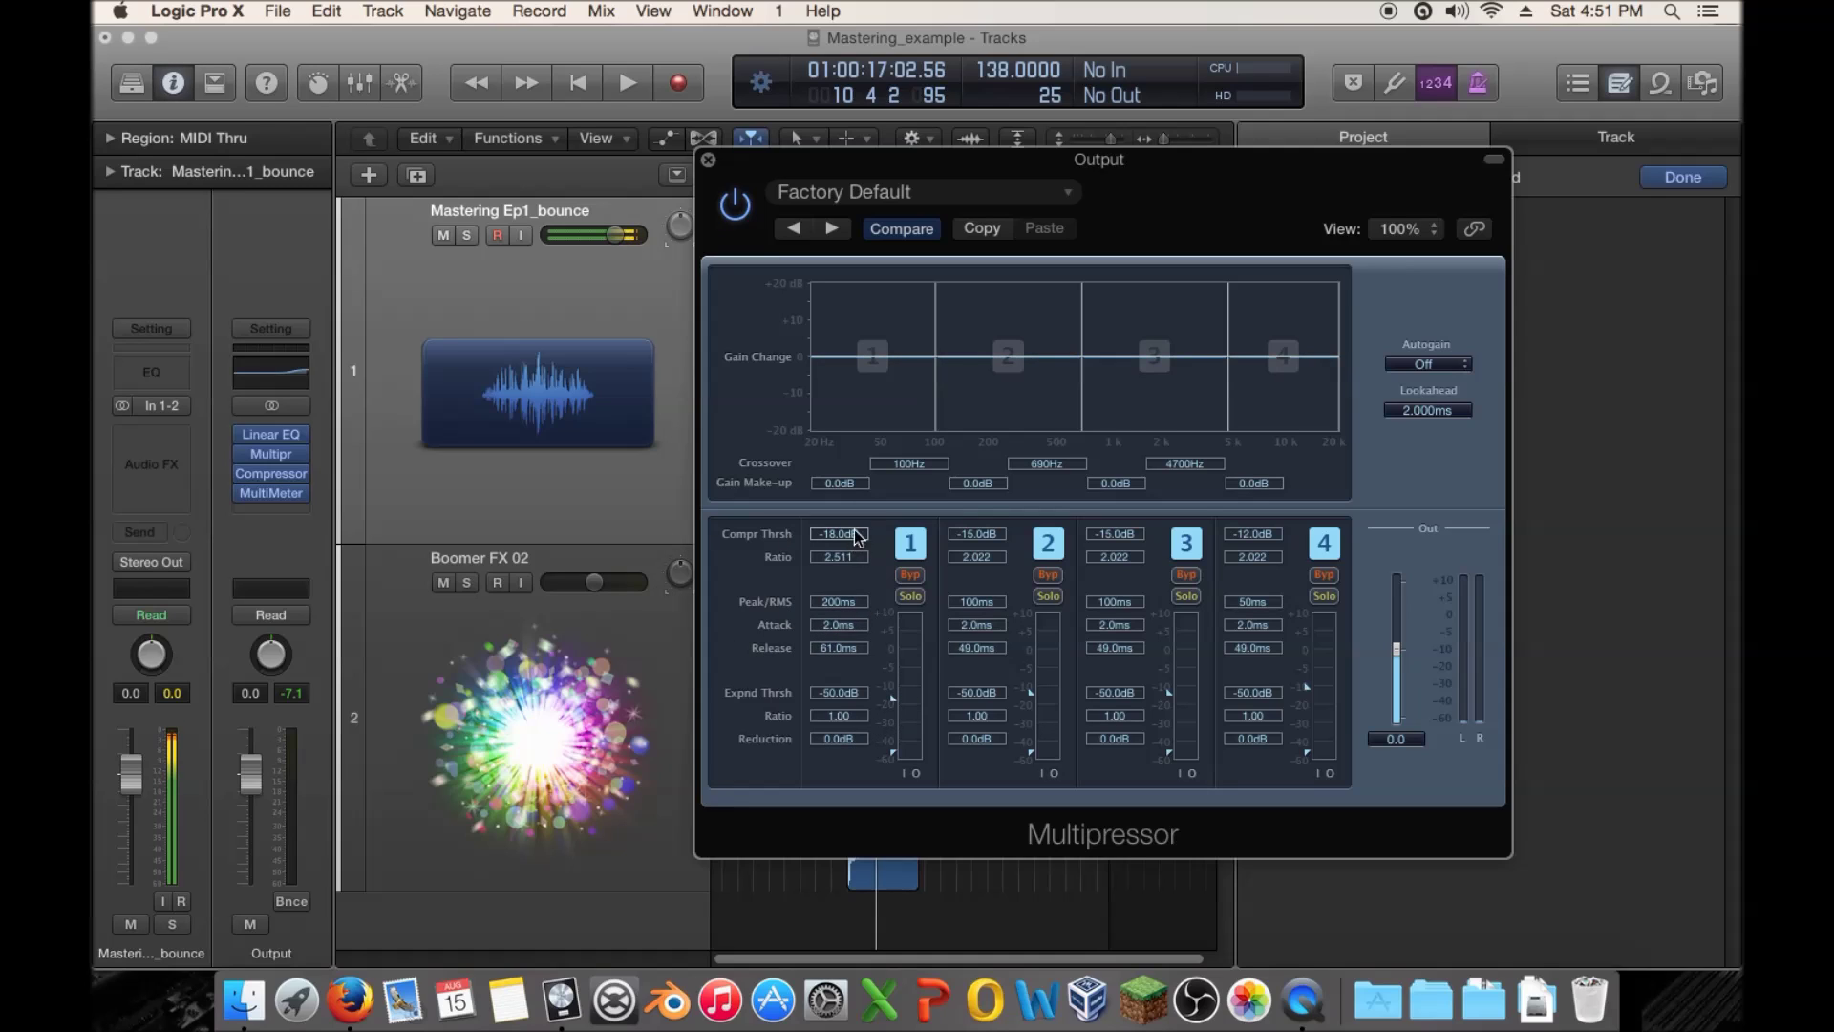
drag(856, 543, 858, 517)
drag(892, 678, 892, 718)
key(space)
key(space)
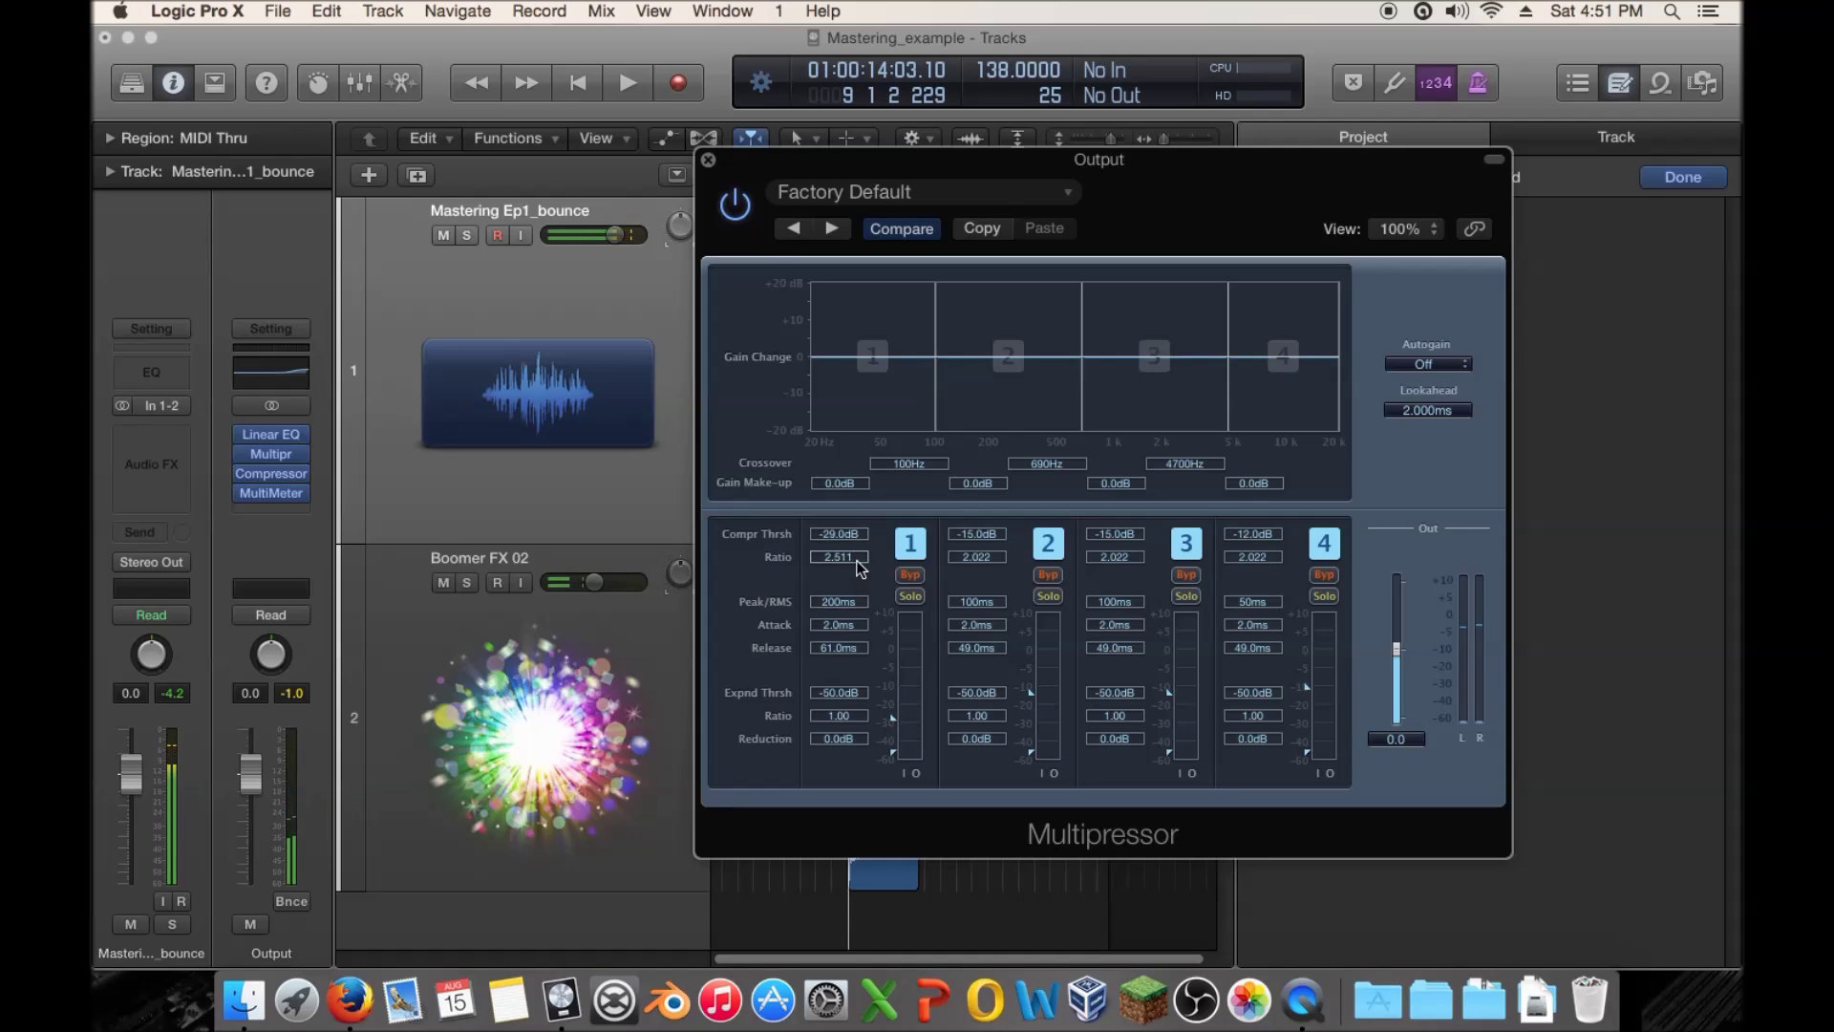
Open the output channel's Compressor and examine its compression curve in the graph display
click(267, 473)
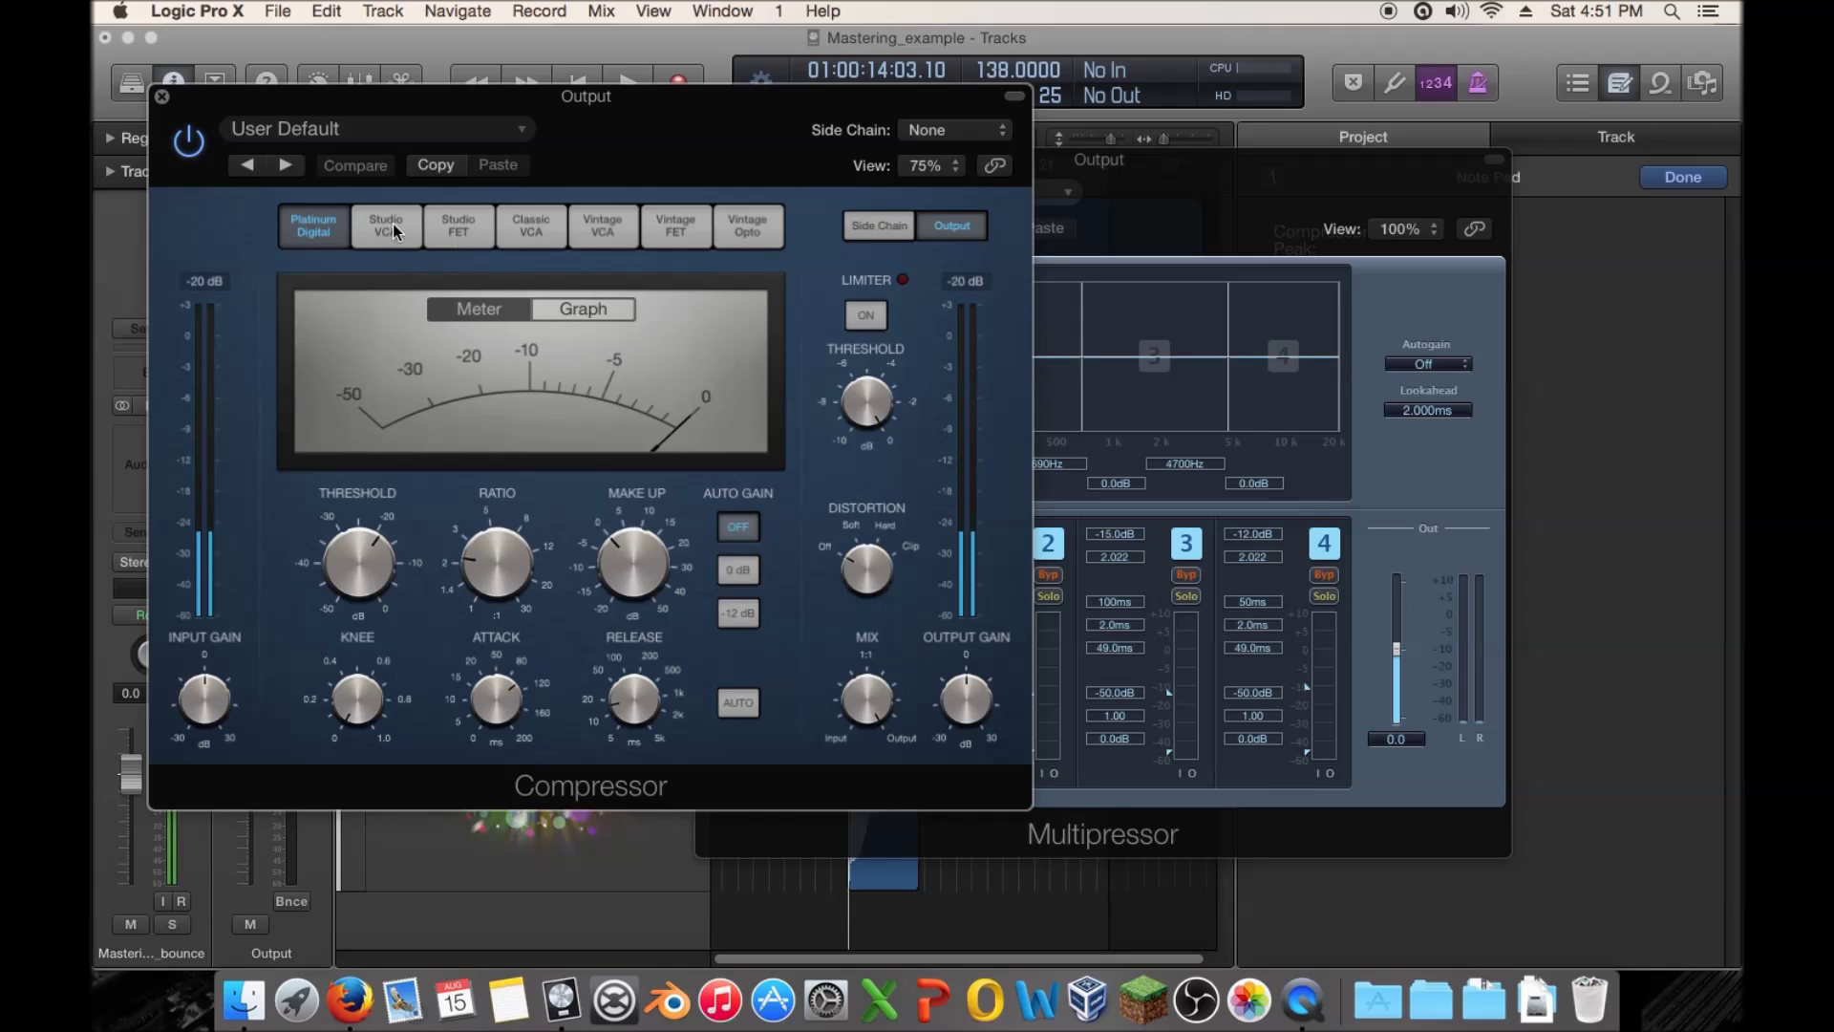
click(584, 306)
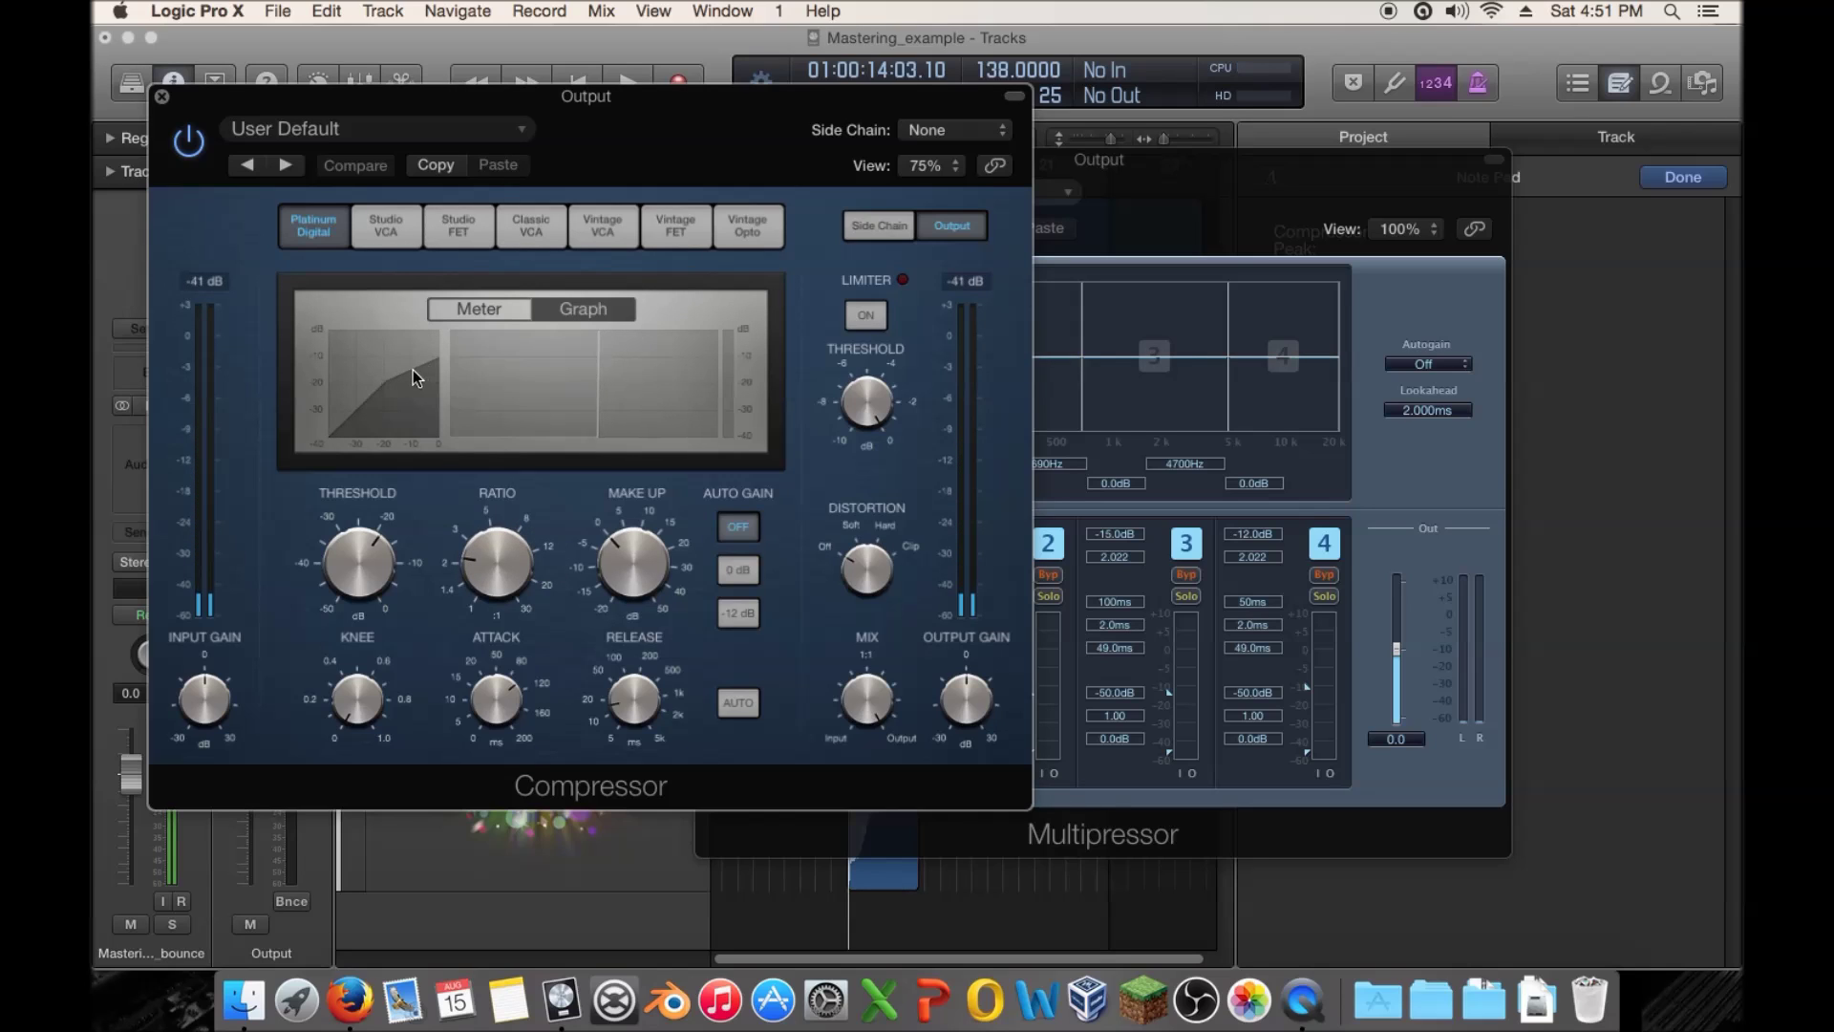
click(162, 96)
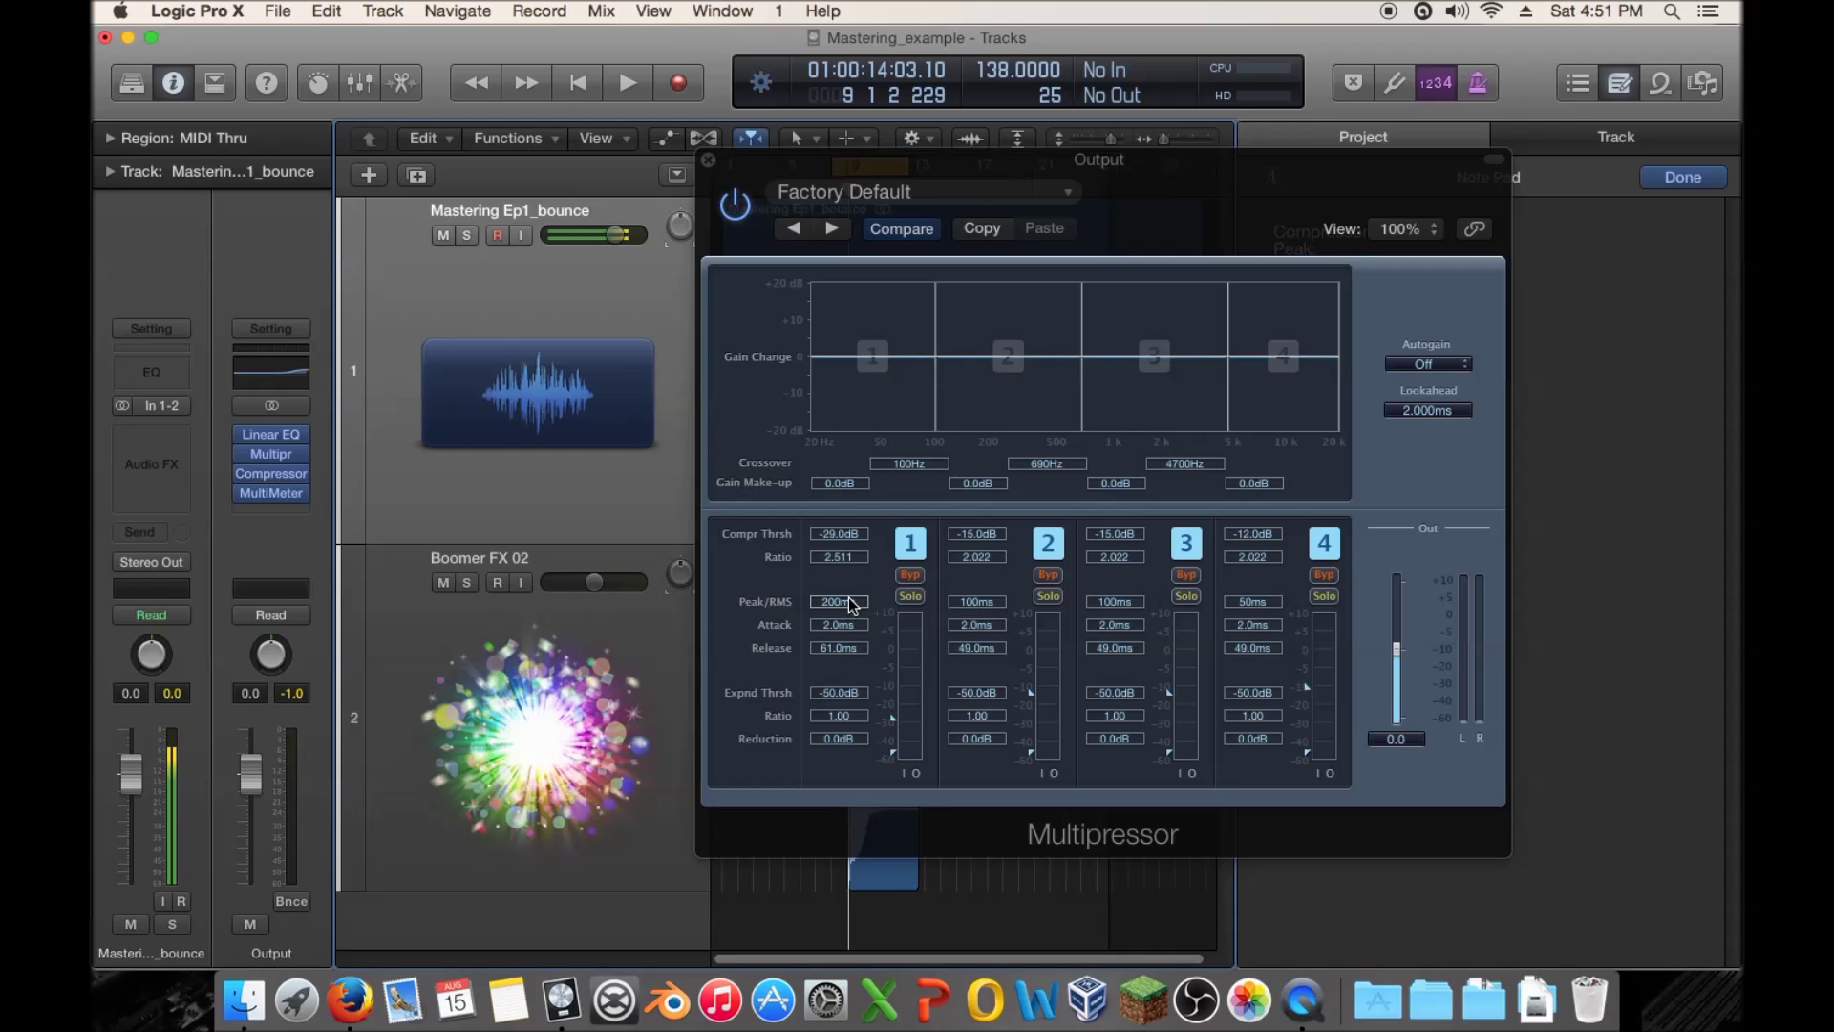
Set band 1's Peak/RMS to 0 ms and back to 200 ms to demonstrate its range
drag(856, 602, 864, 955)
drag(836, 602, 842, 917)
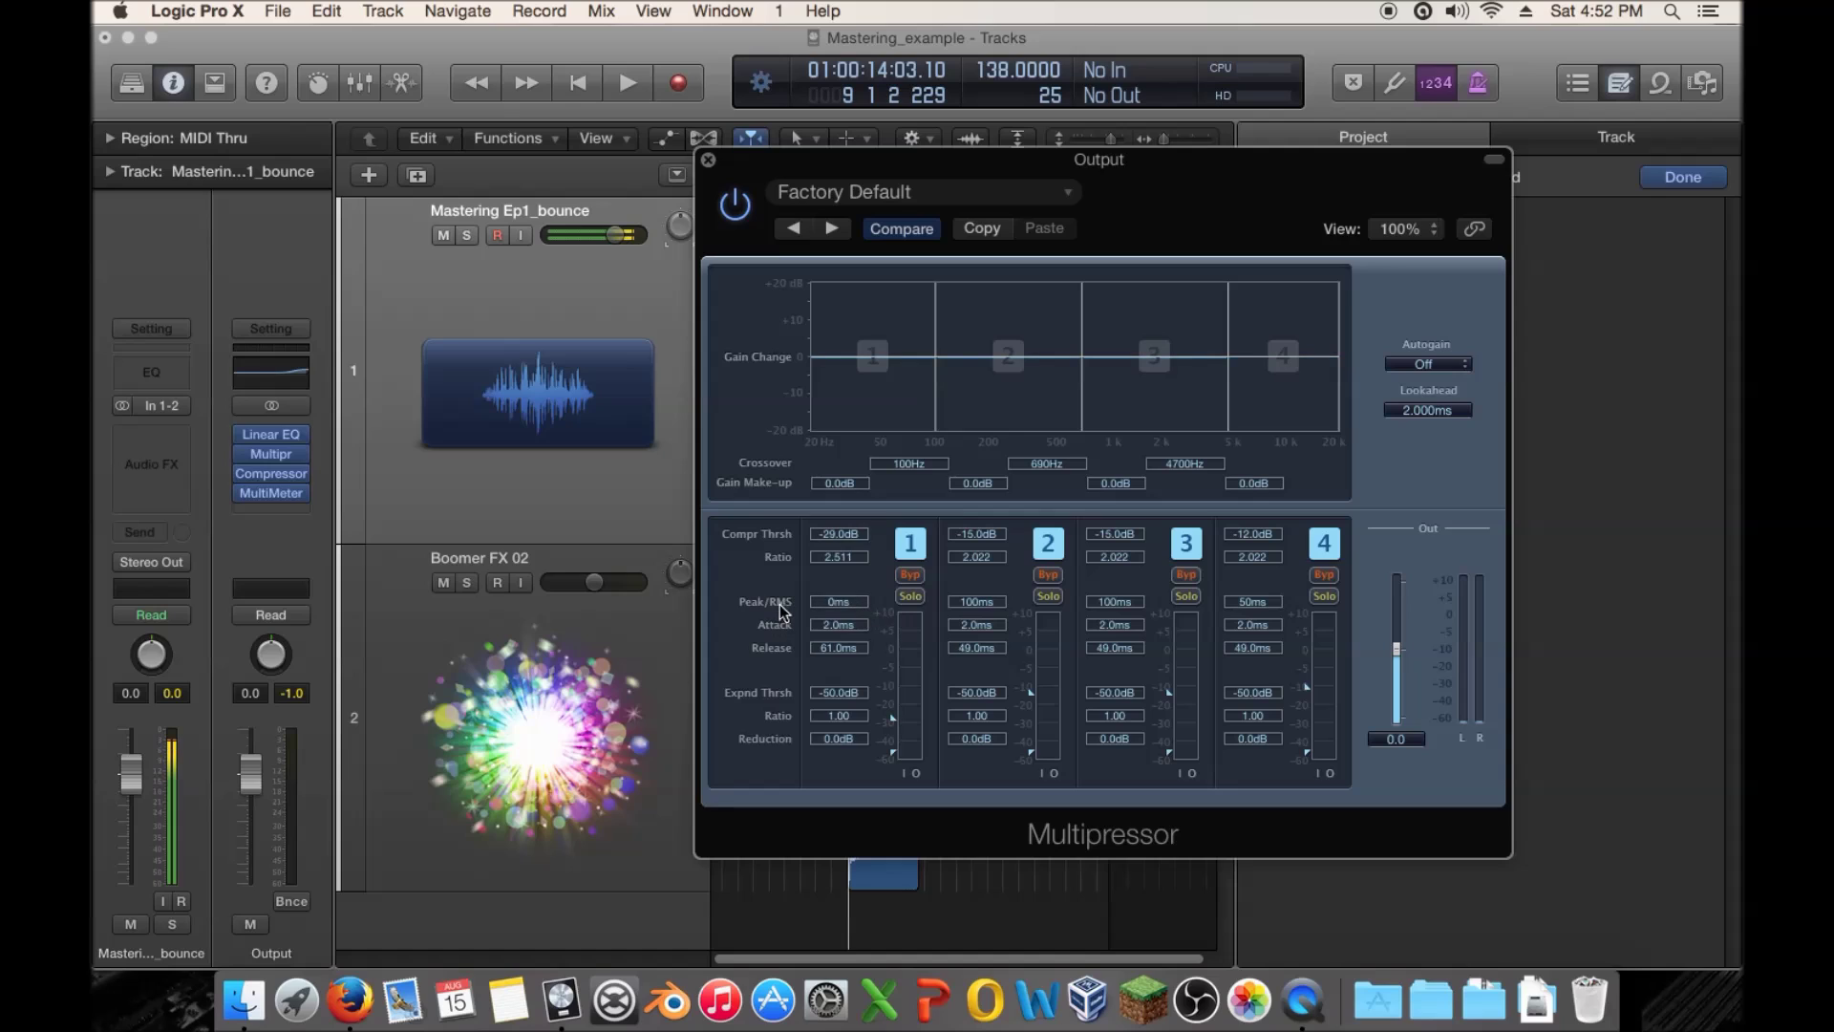
drag(847, 609, 850, 195)
Examine the Peak and RMS detection options in the output Compressor's side chain settings
click(270, 435)
click(350, 232)
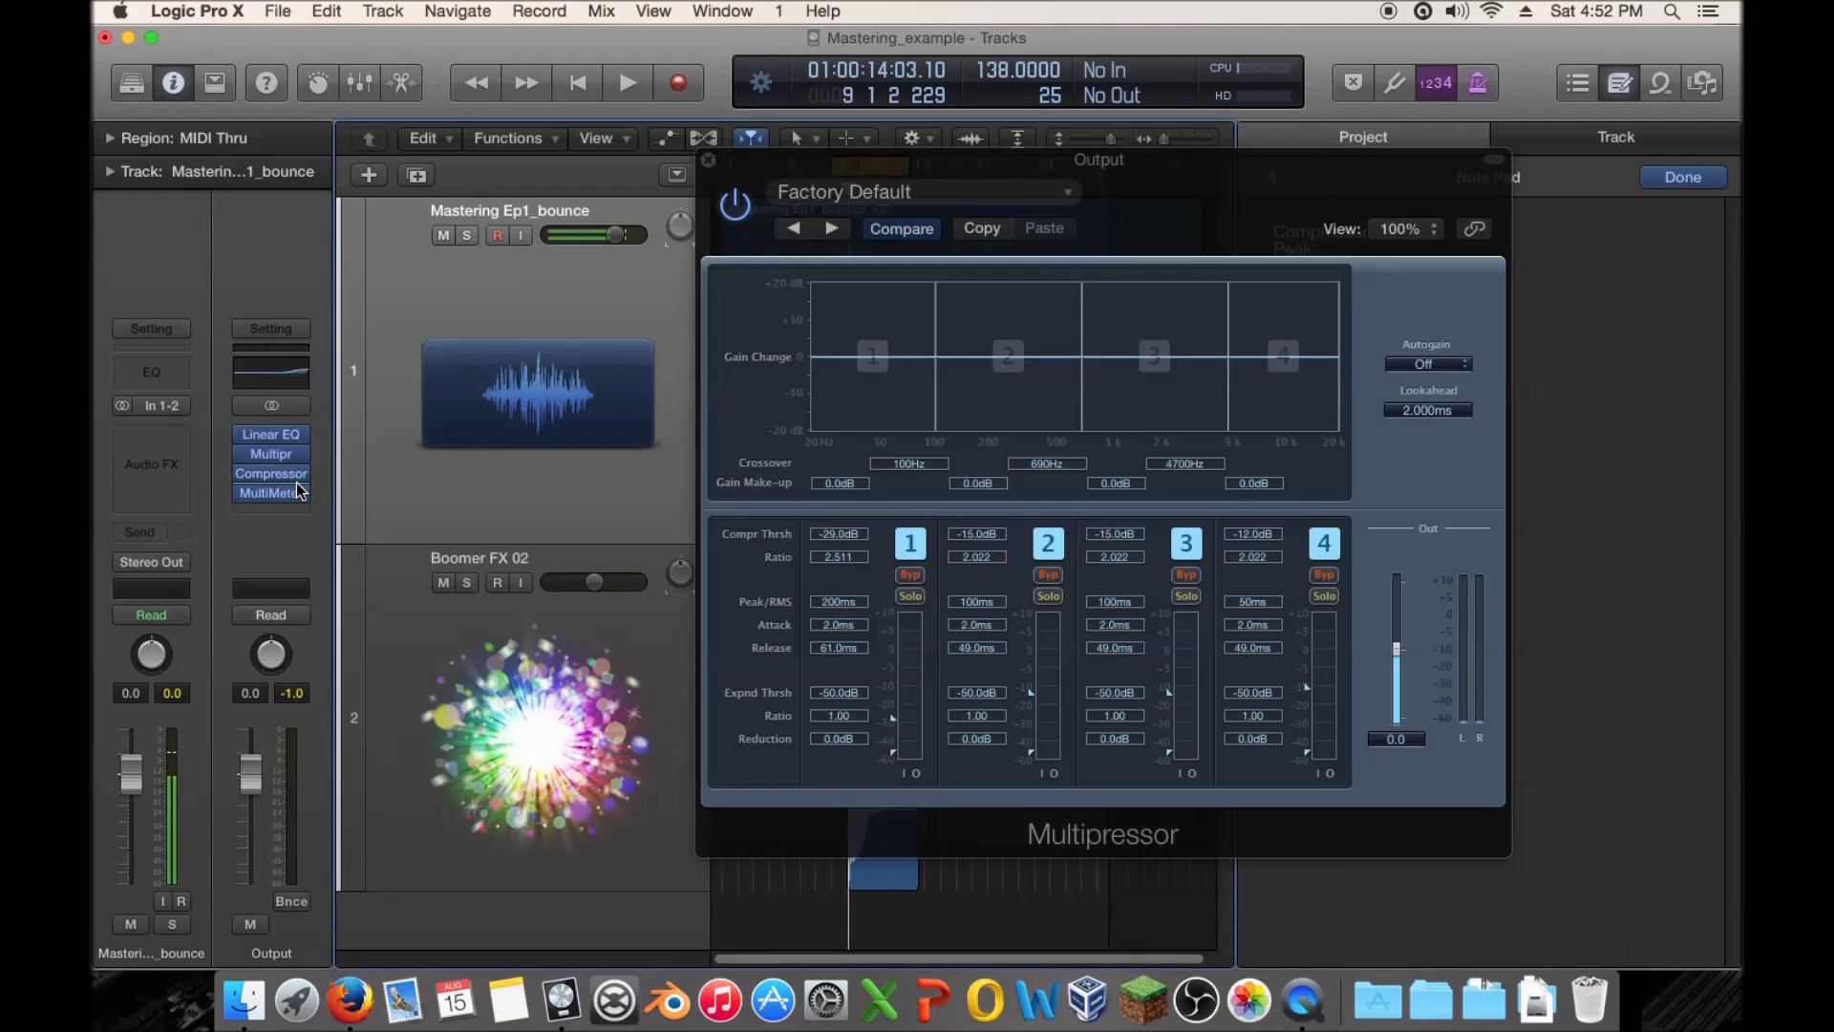
click(272, 474)
click(878, 225)
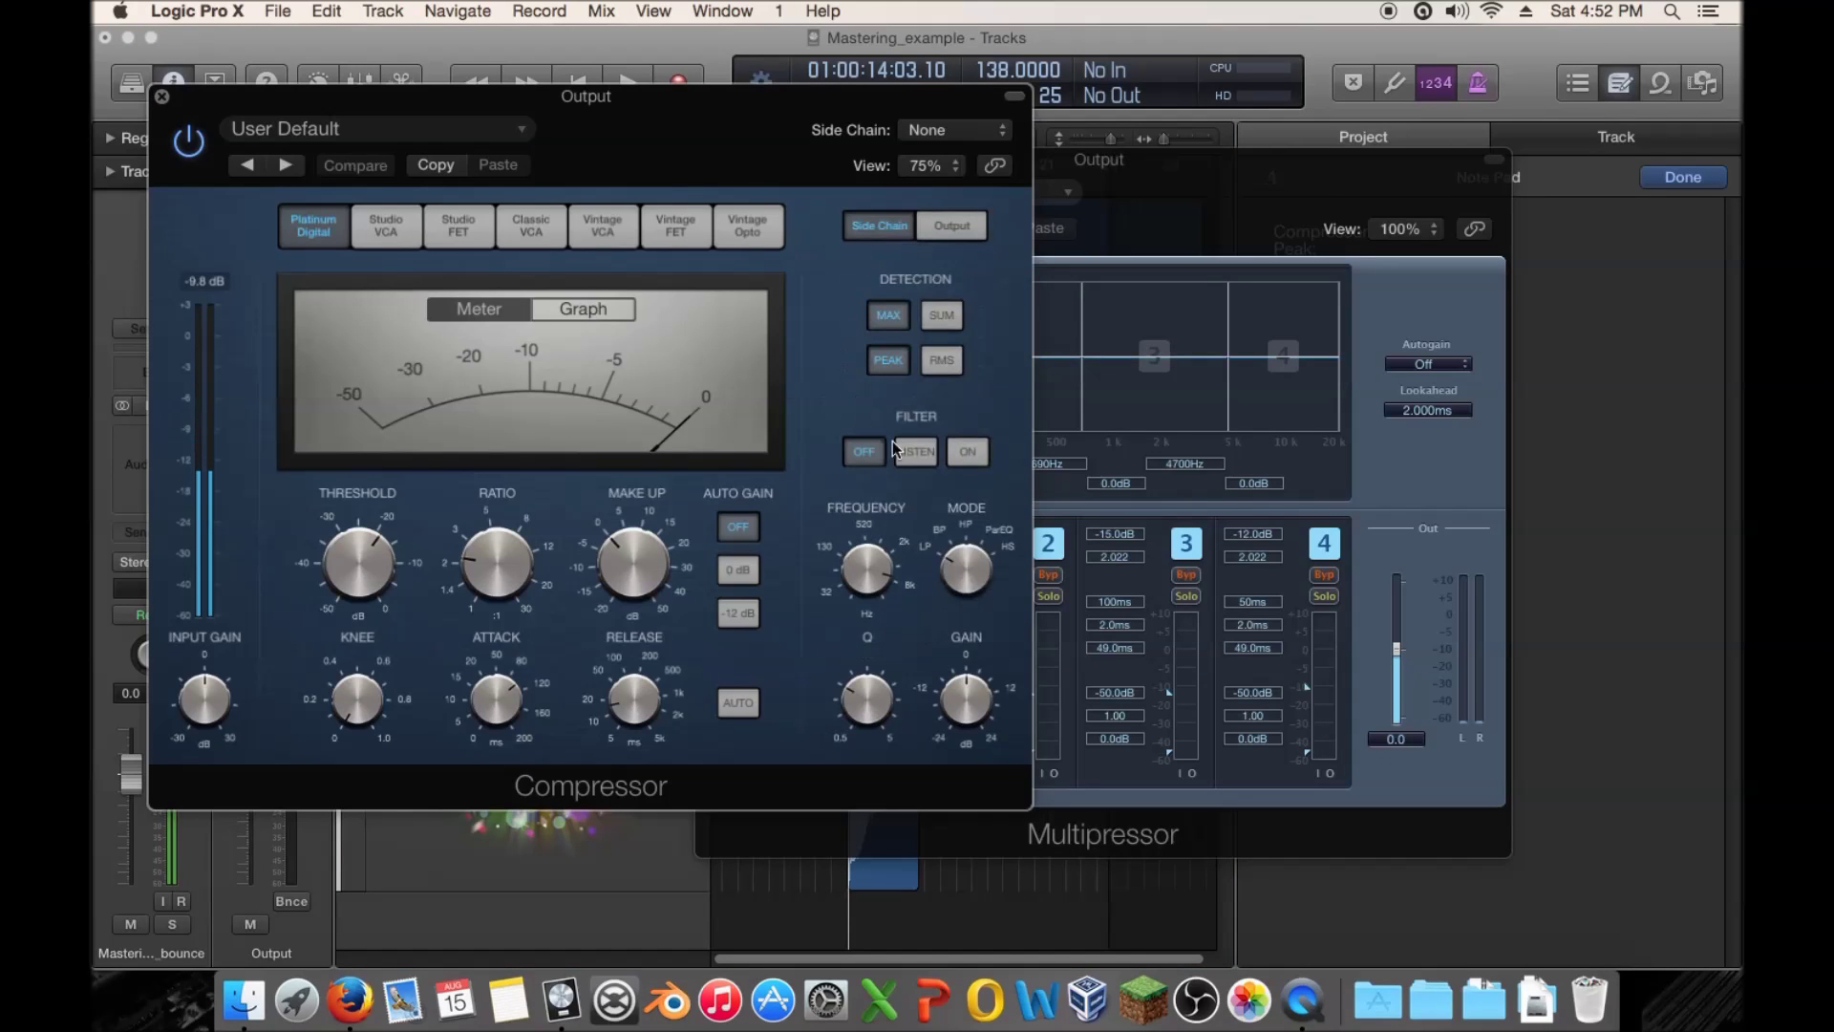
click(162, 96)
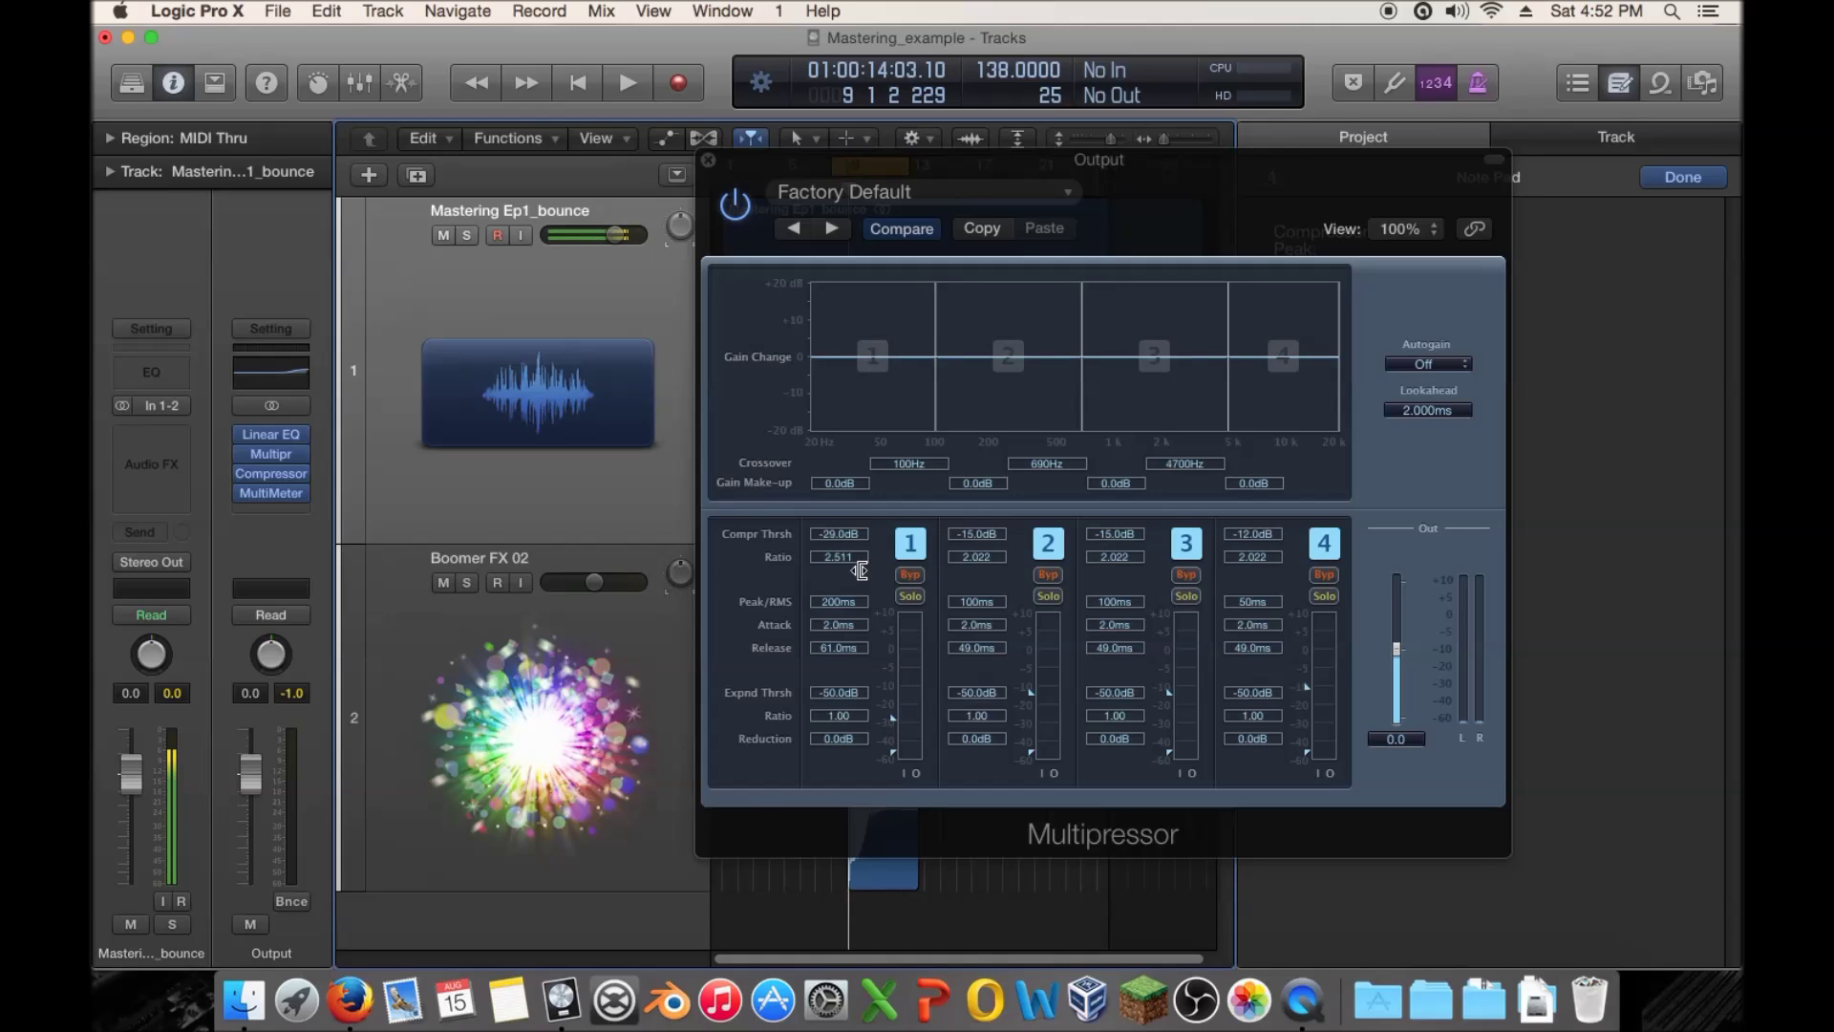
Set band 4's Peak/RMS to 0 ms in the Multipressor
click(1253, 606)
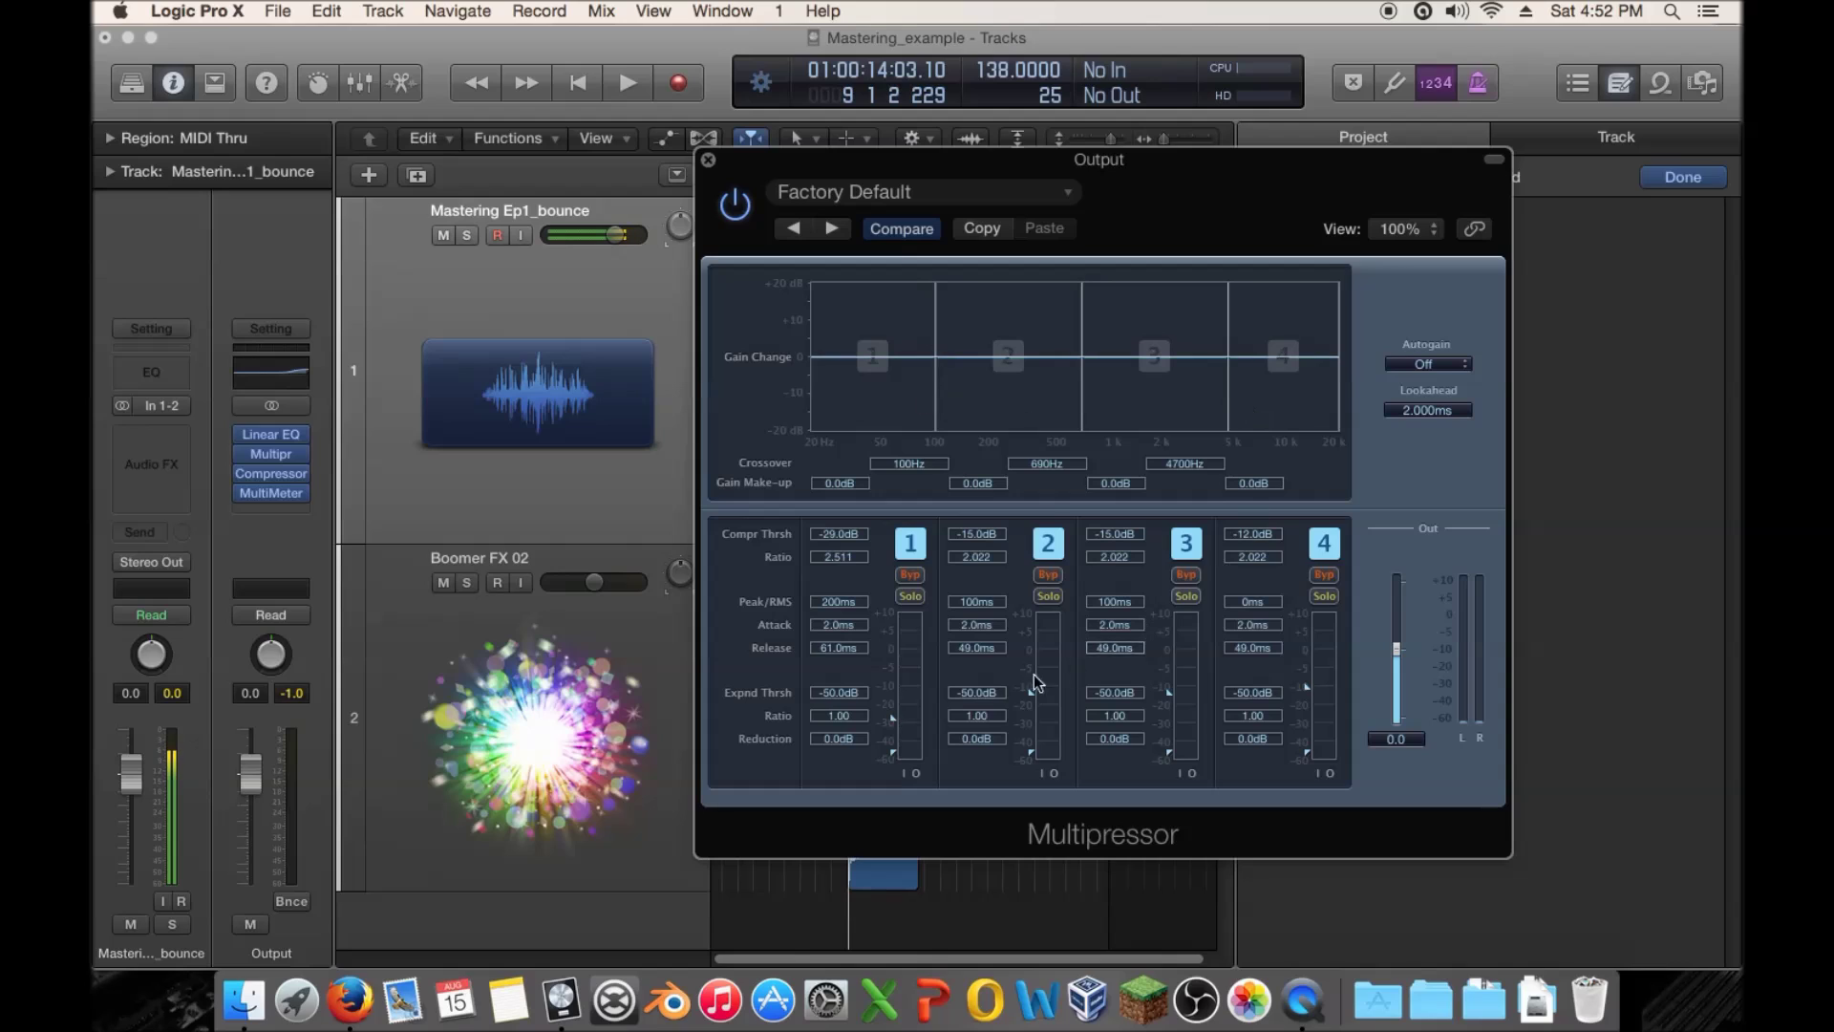
Turn Autogain on to view its effect on the bands' gain, and turn it back off
click(1463, 367)
click(1449, 304)
click(1429, 367)
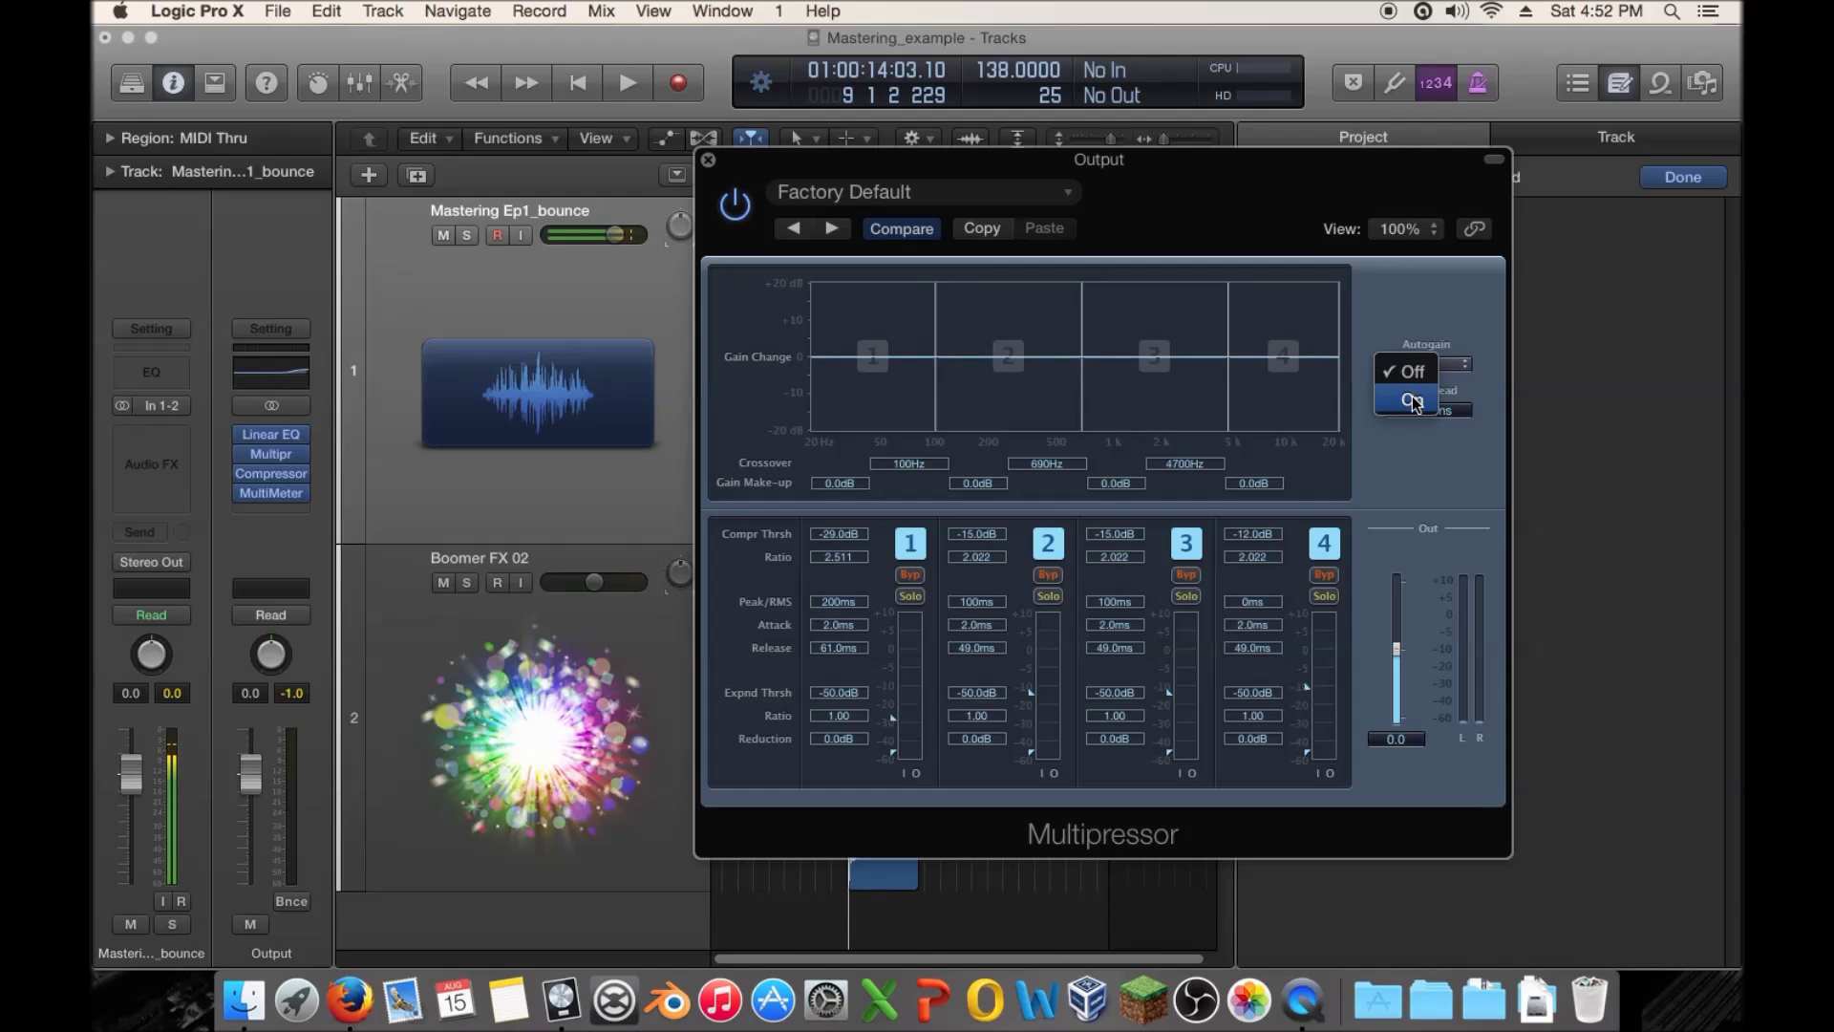
click(1427, 399)
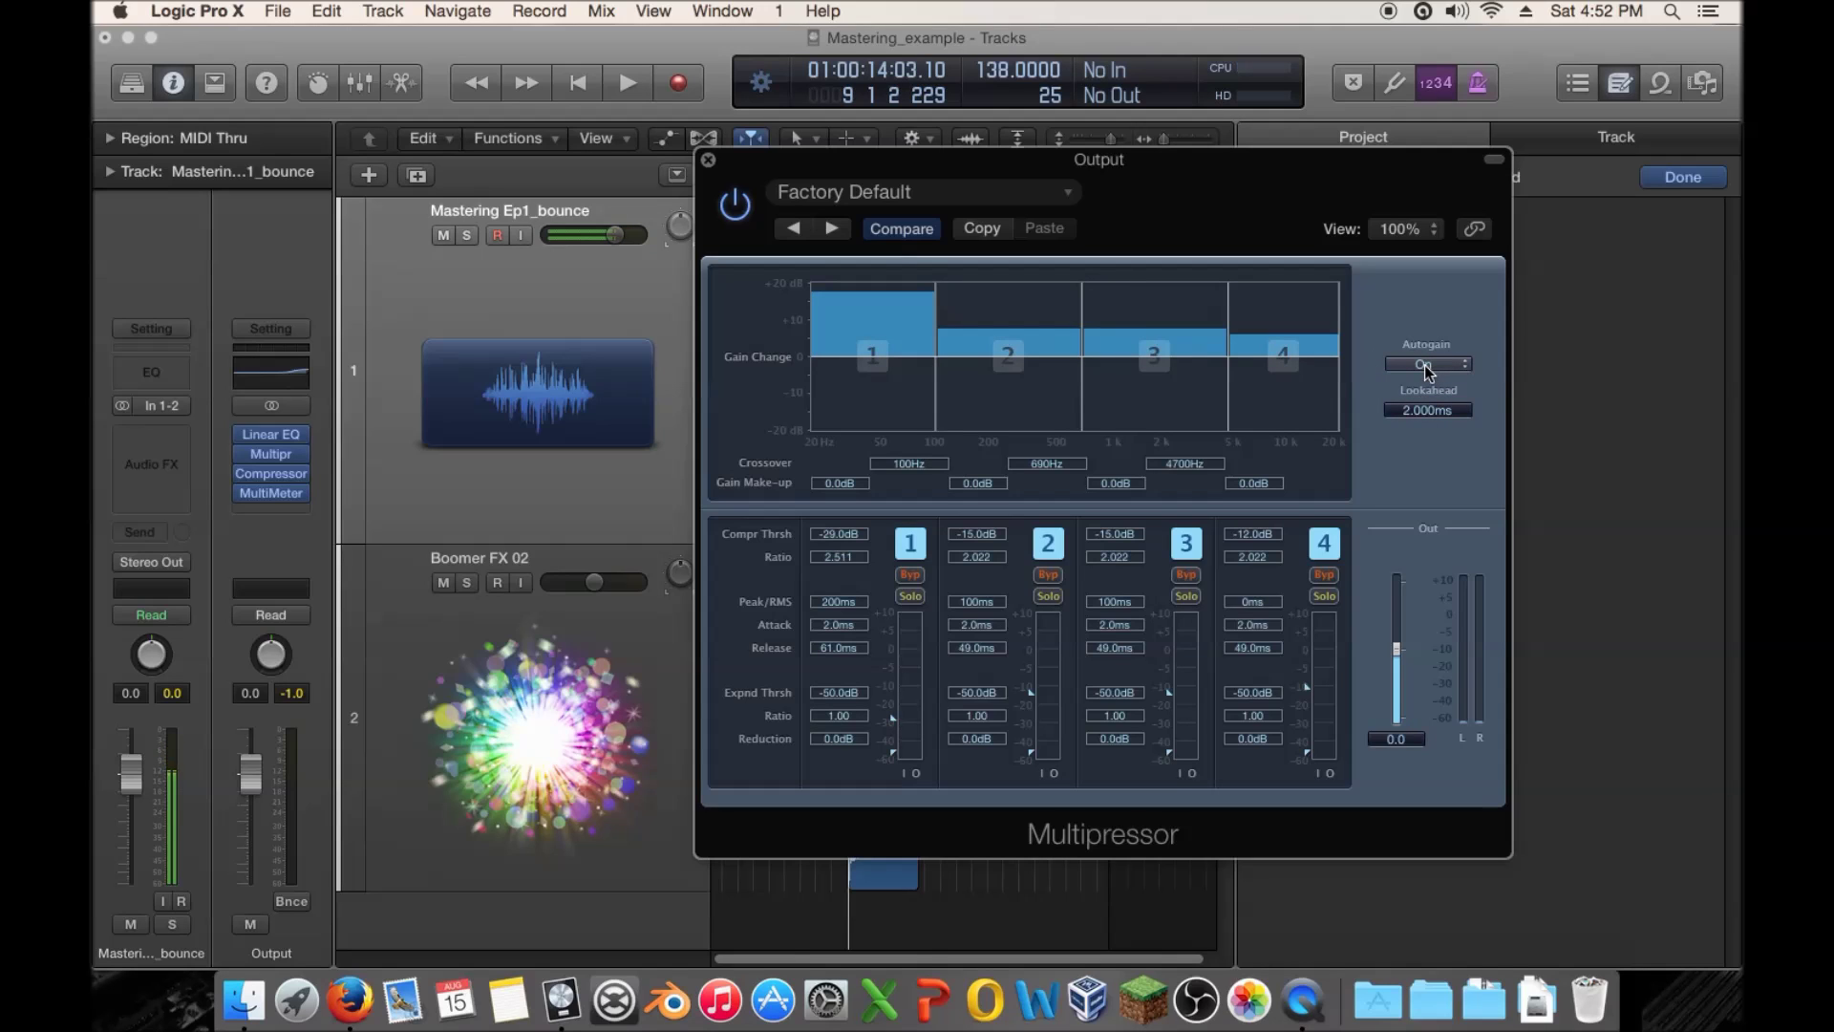
click(1426, 368)
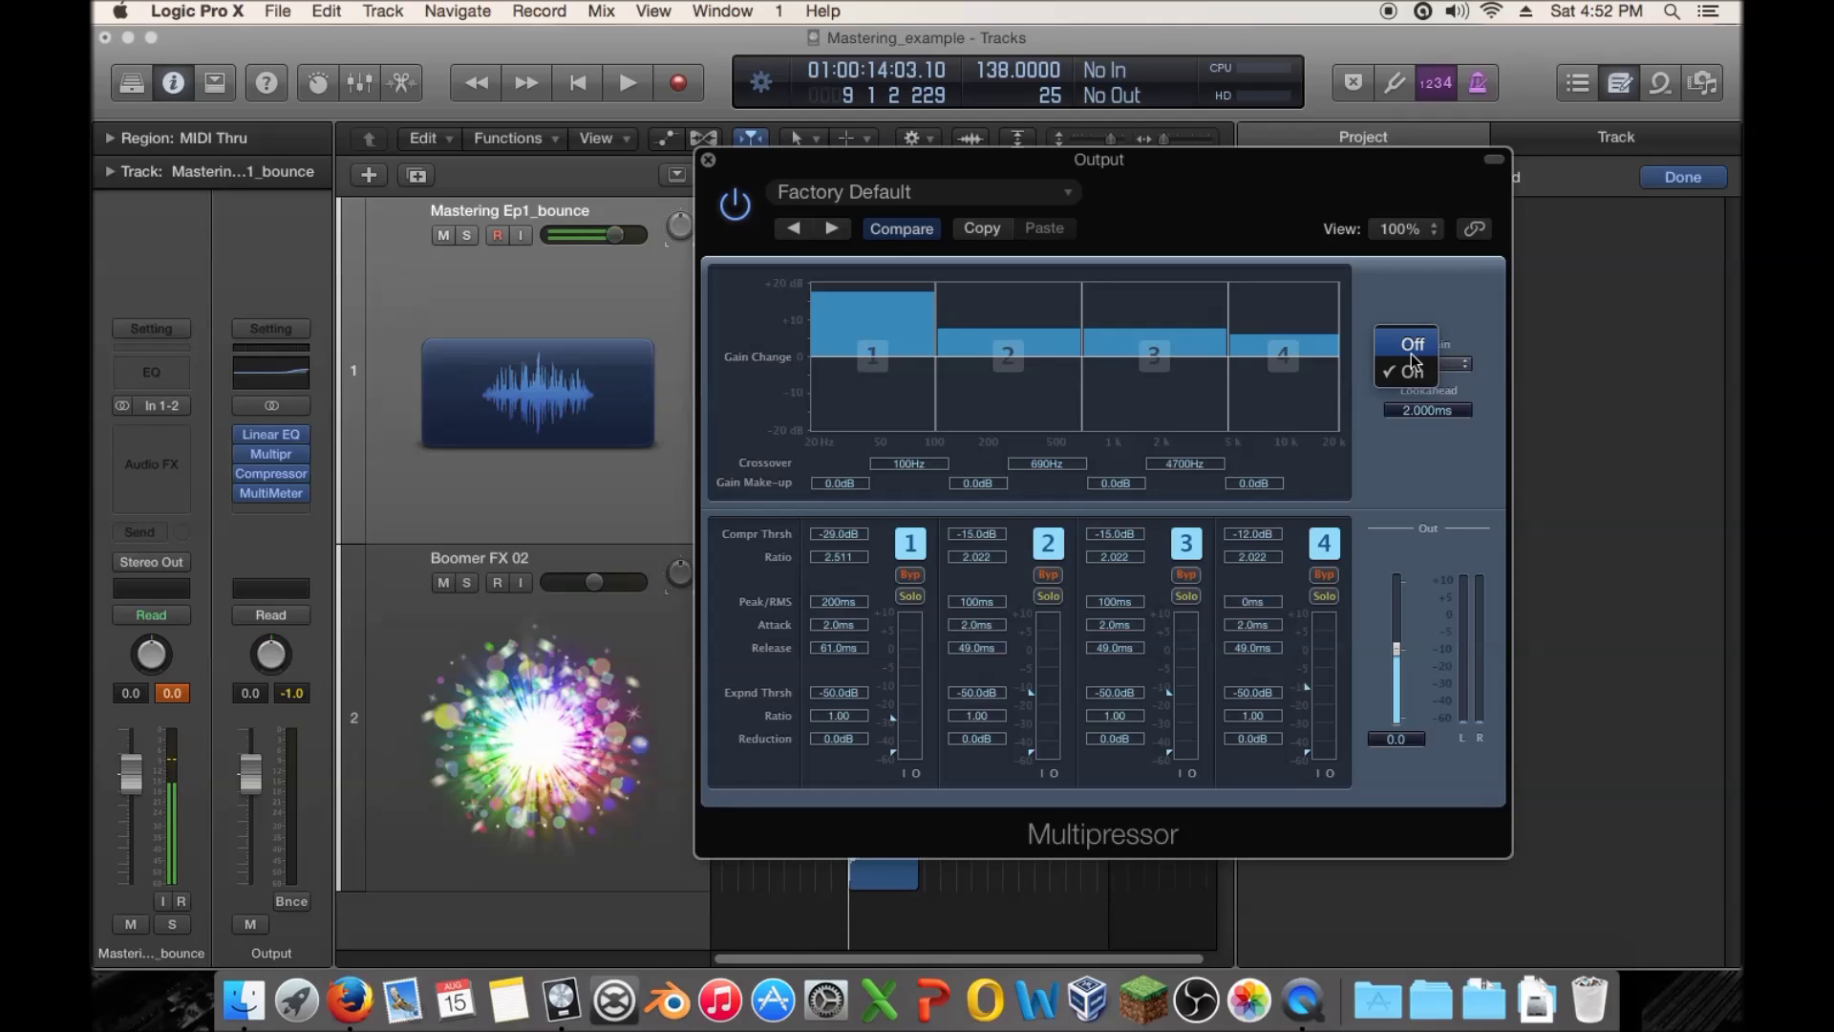
click(1413, 353)
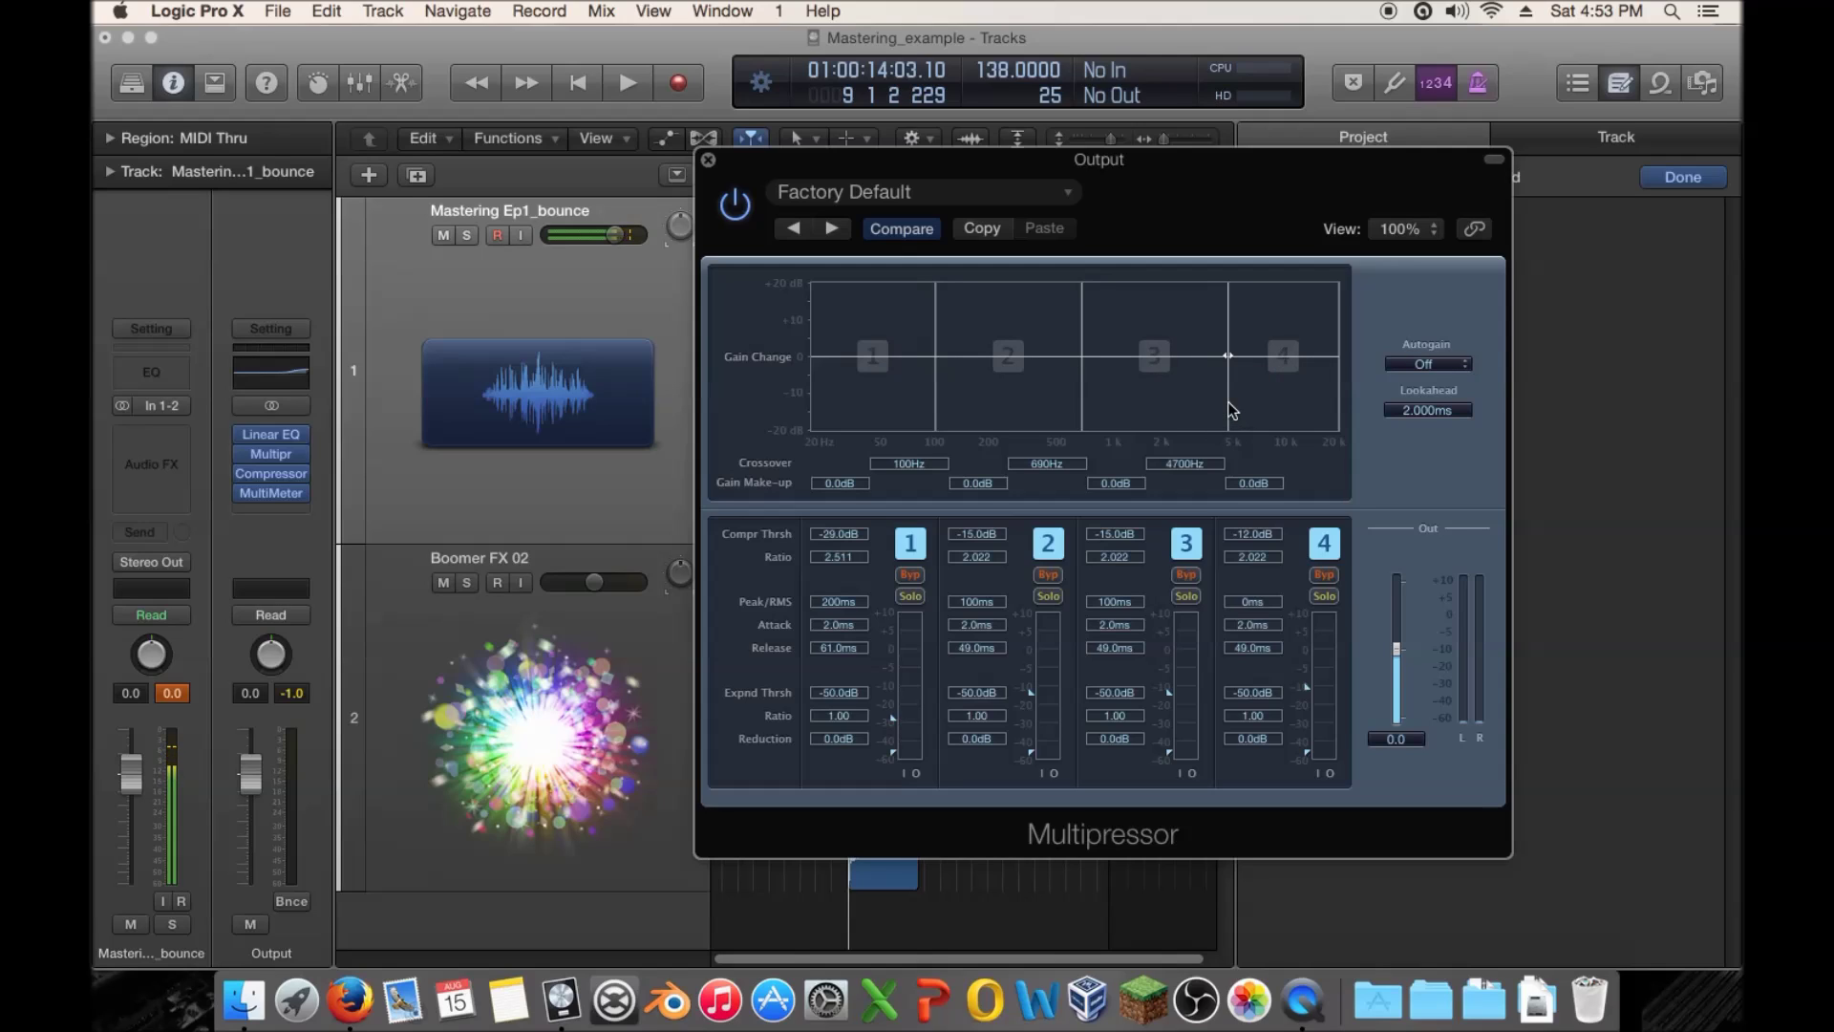
Lower the Multipressor's upper two crossover frequencies to 610 Hz and 4200 Hz
drag(1159, 388, 1150, 394)
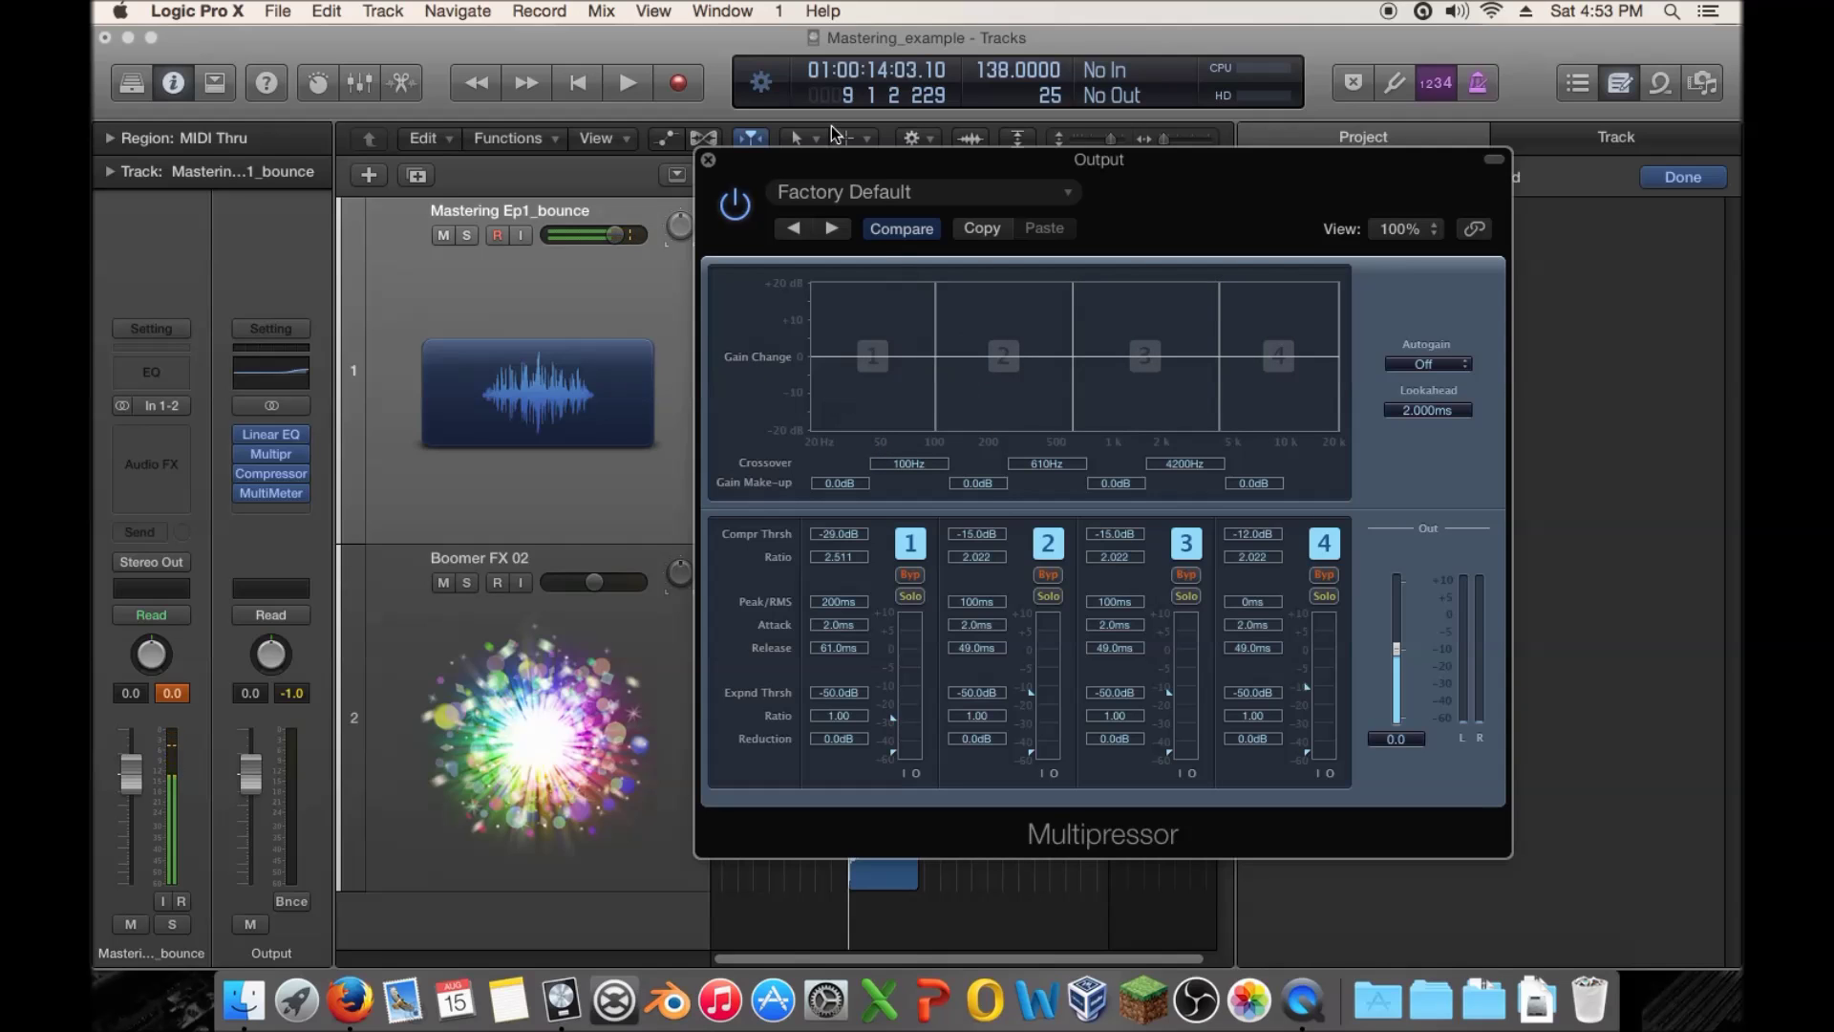
Mute the Boomer FX 02 track, solo band 1 in the Multipressor and play the loop
drag(879, 165, 1092, 256)
click(790, 616)
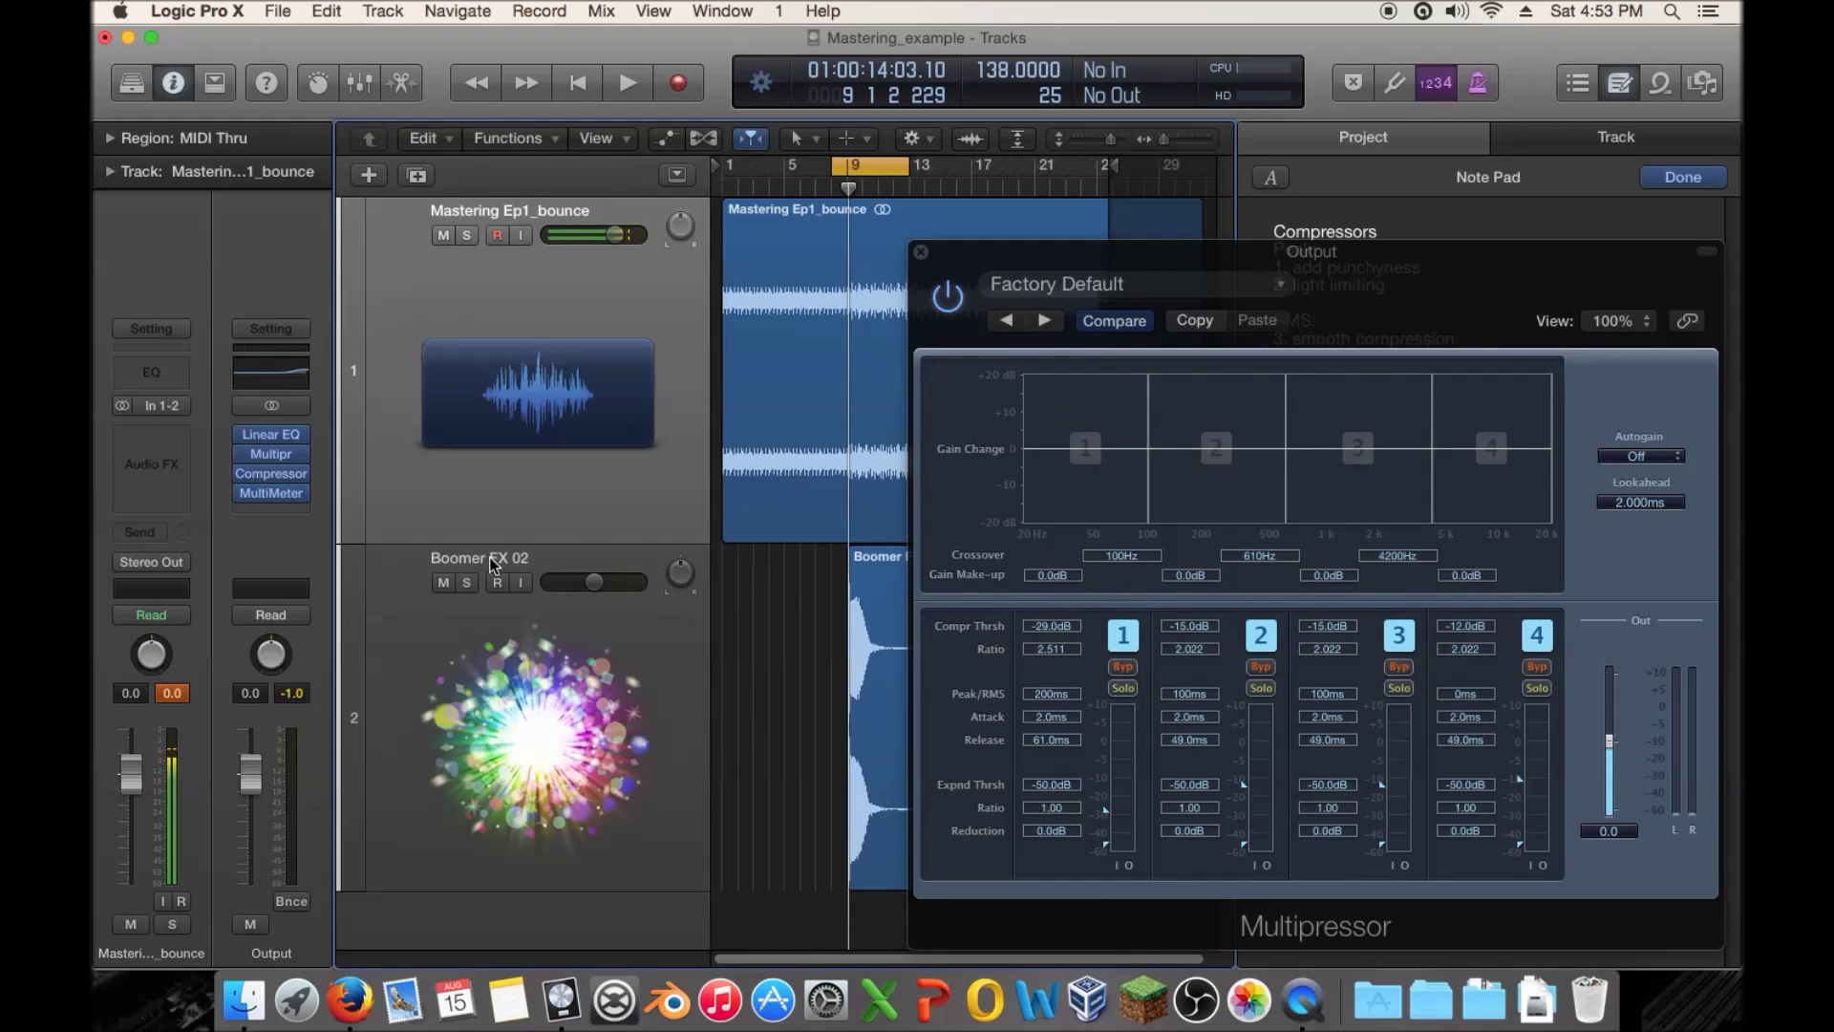
click(443, 583)
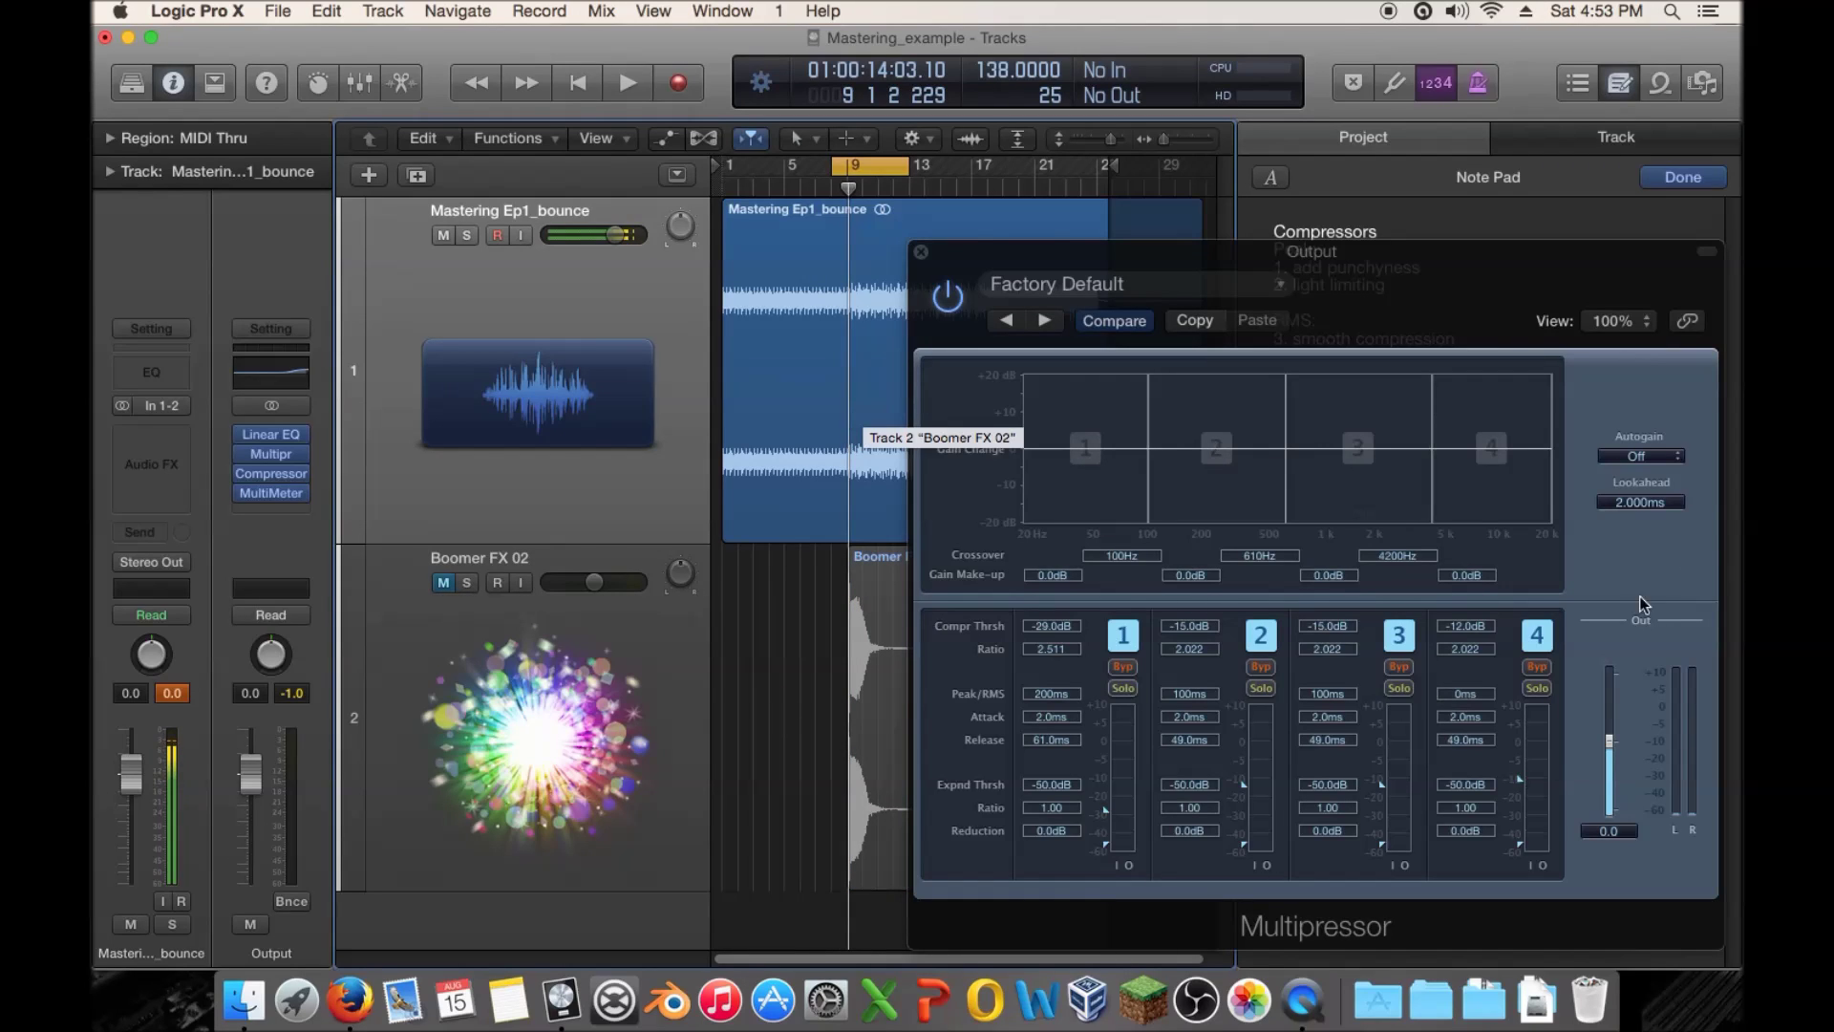
click(1122, 688)
key(space)
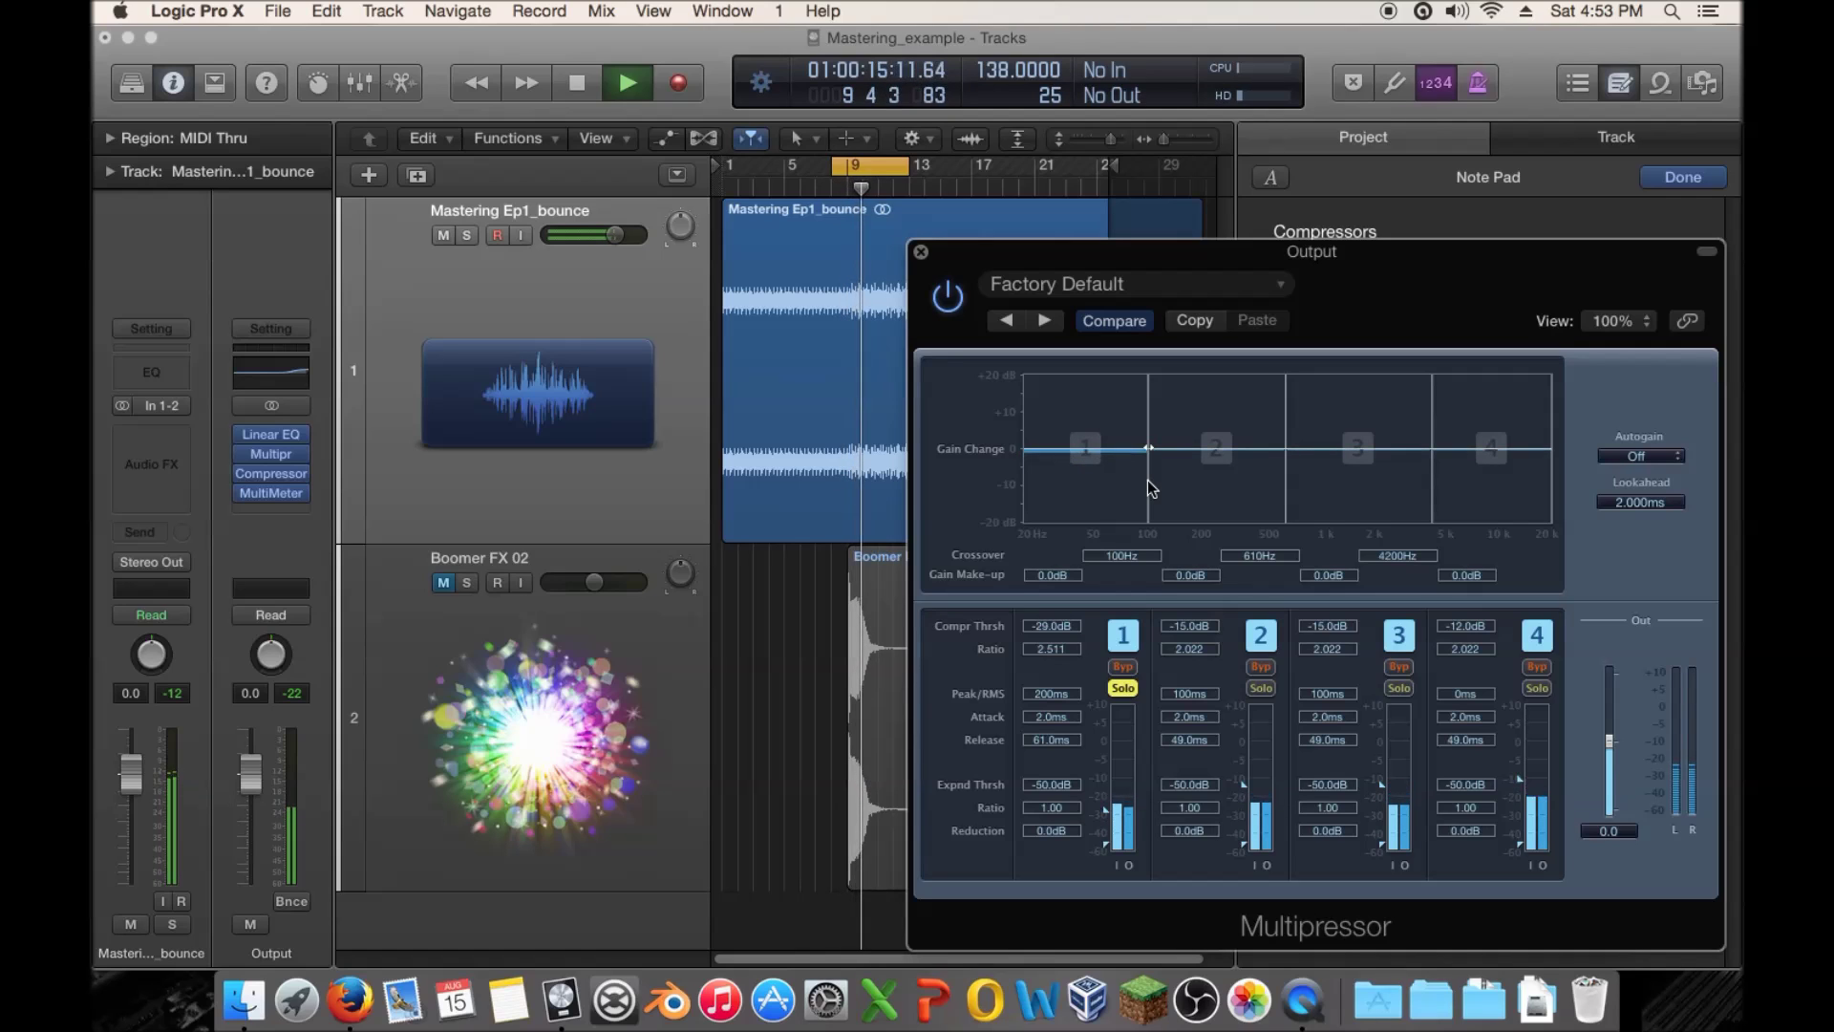
Solo band 2 in place of band 1 and set the Multipressor's first two crossover frequencies to 130 Hz and 580 Hz
mouse_move(1148, 480)
mouse_down()
mouse_move(1206, 487)
mouse_move(1034, 489)
mouse_move(1258, 483)
mouse_move(1127, 484)
mouse_move(1145, 488)
mouse_up()
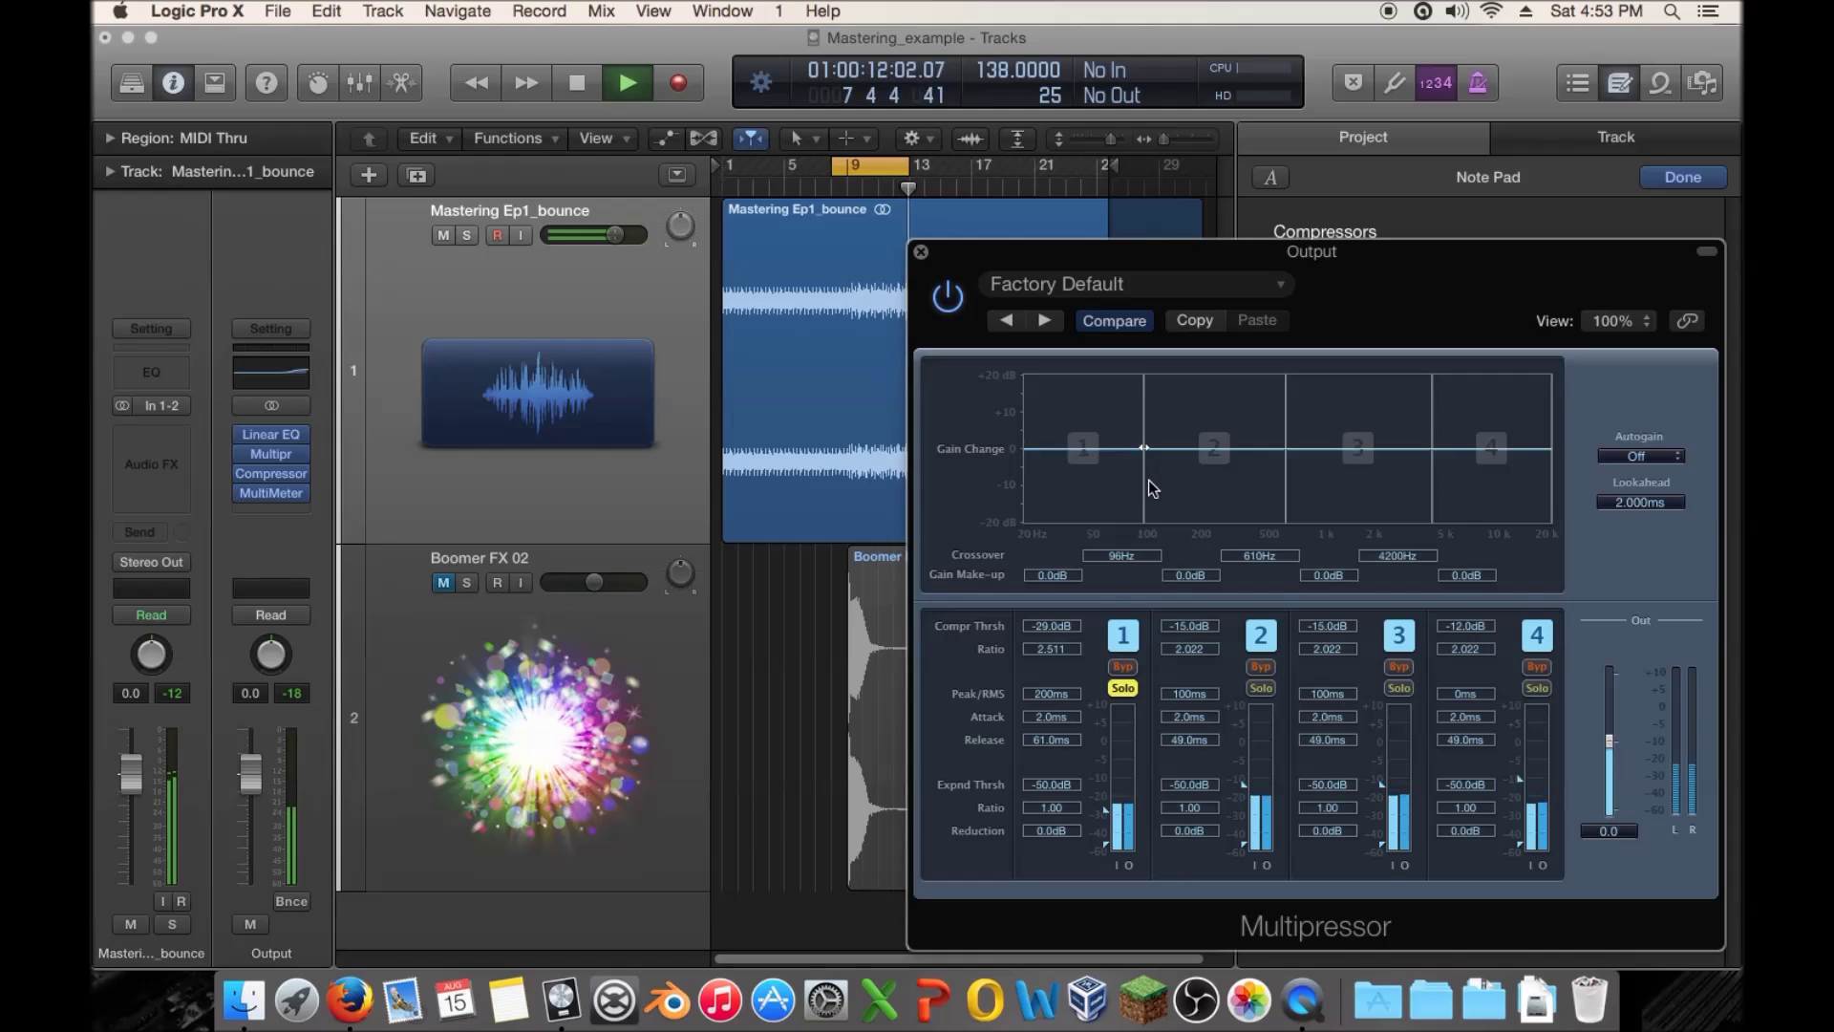
click(1123, 689)
click(1261, 687)
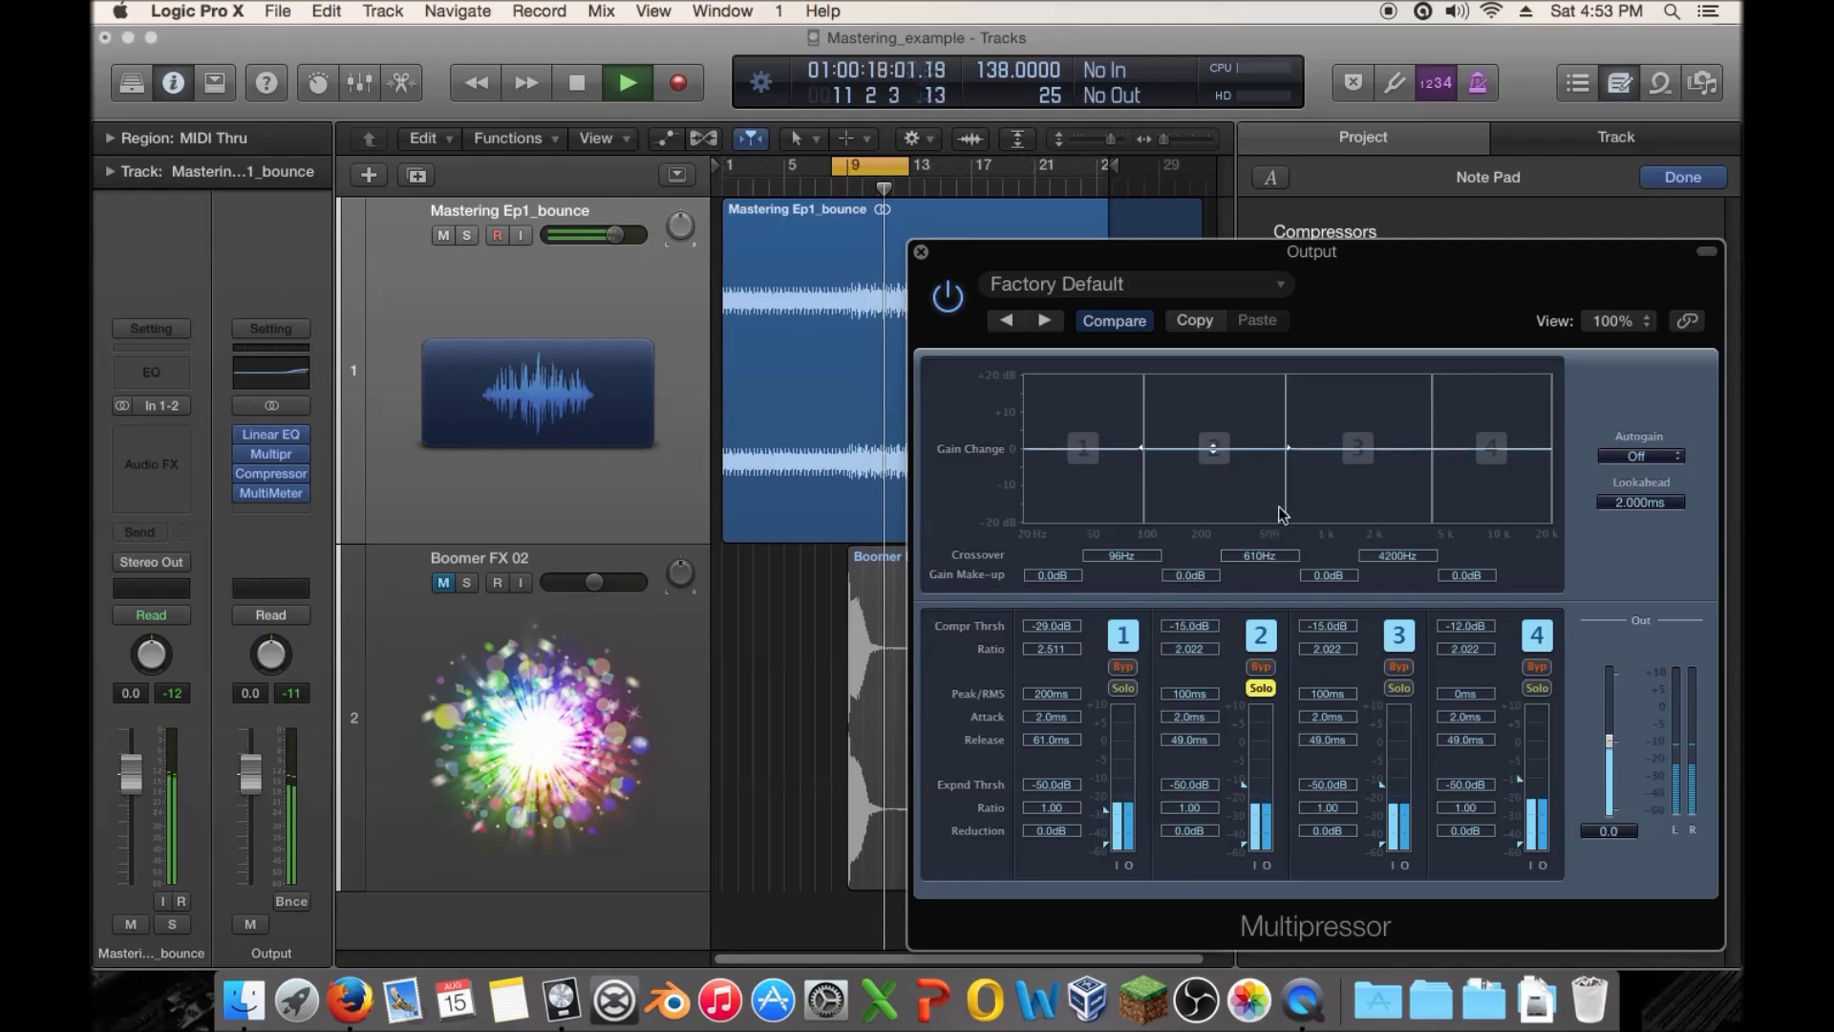
mouse_move(1284, 480)
mouse_down()
mouse_move(1185, 486)
mouse_move(1281, 484)
mouse_up()
drag(1149, 497, 1165, 494)
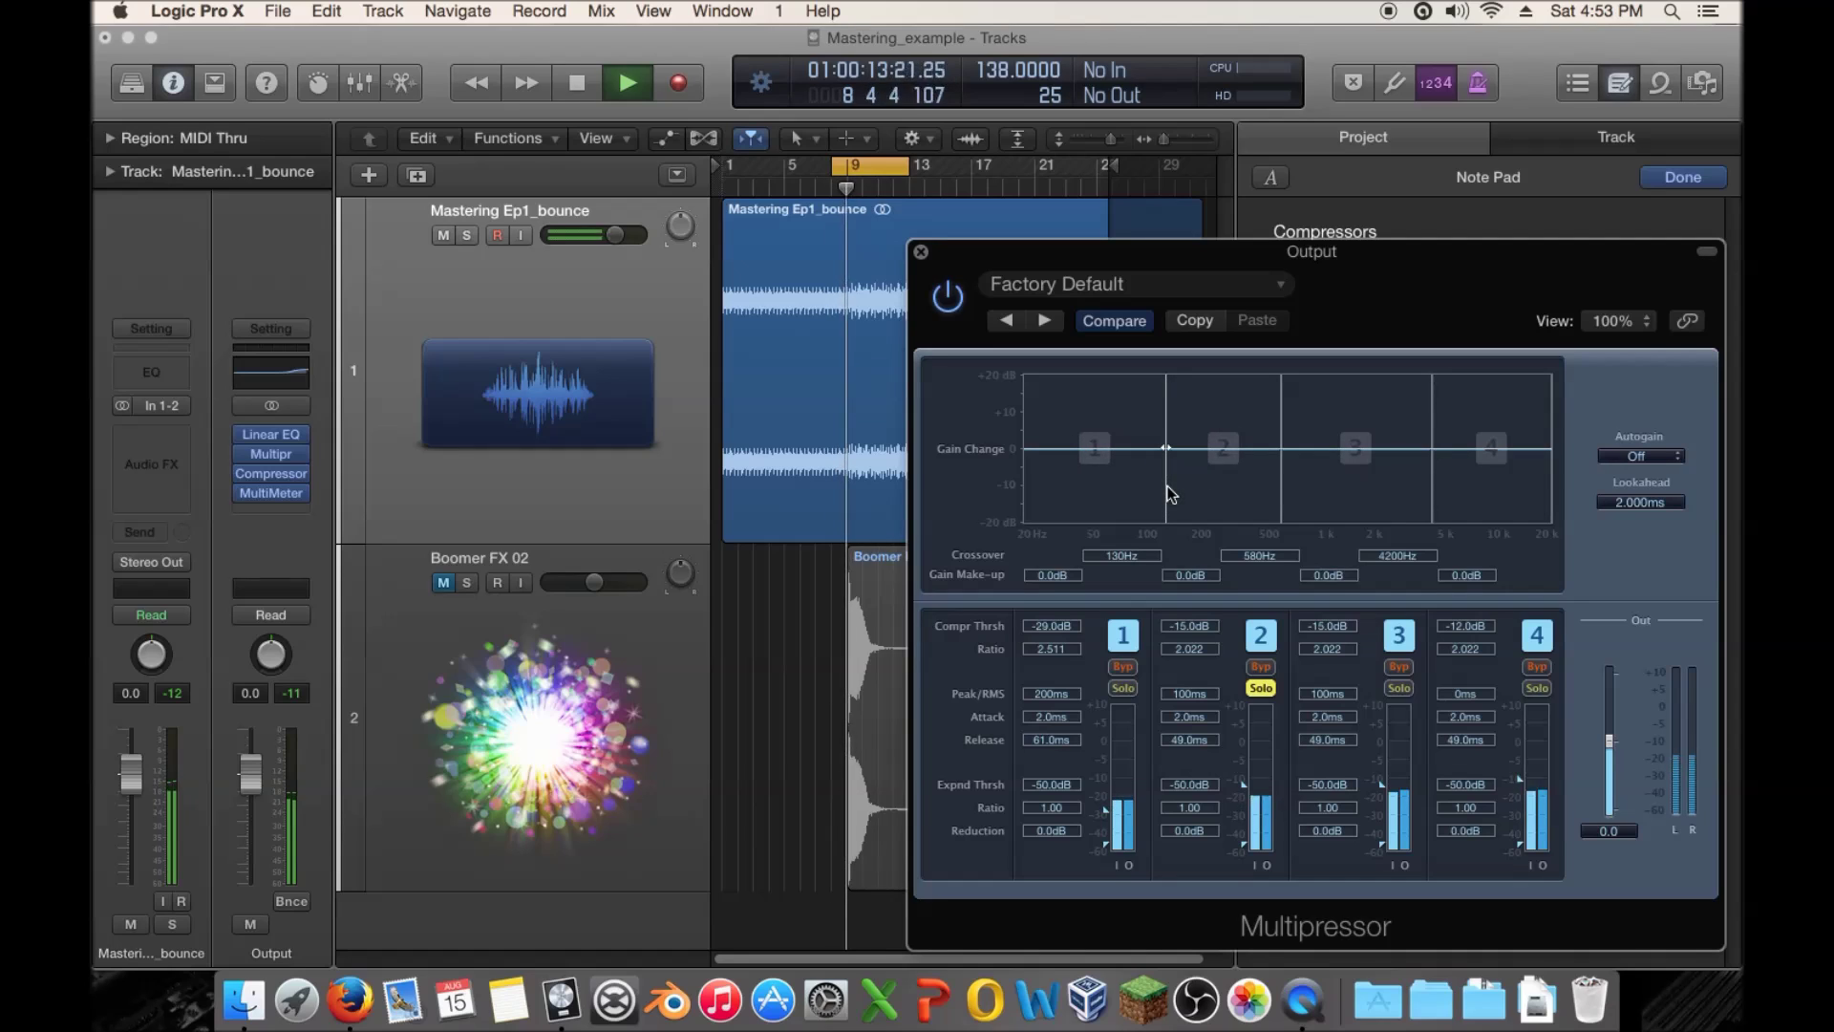
mouse_move(1241, 468)
mouse_down()
mouse_move(1241, 394)
mouse_move(1242, 457)
mouse_up()
Solo band 1 instead of band 2 and lower the first crossover frequency to 120 Hz
click(1261, 688)
click(1124, 688)
mouse_move(1114, 486)
mouse_down()
mouse_move(1114, 421)
mouse_move(1117, 477)
mouse_up()
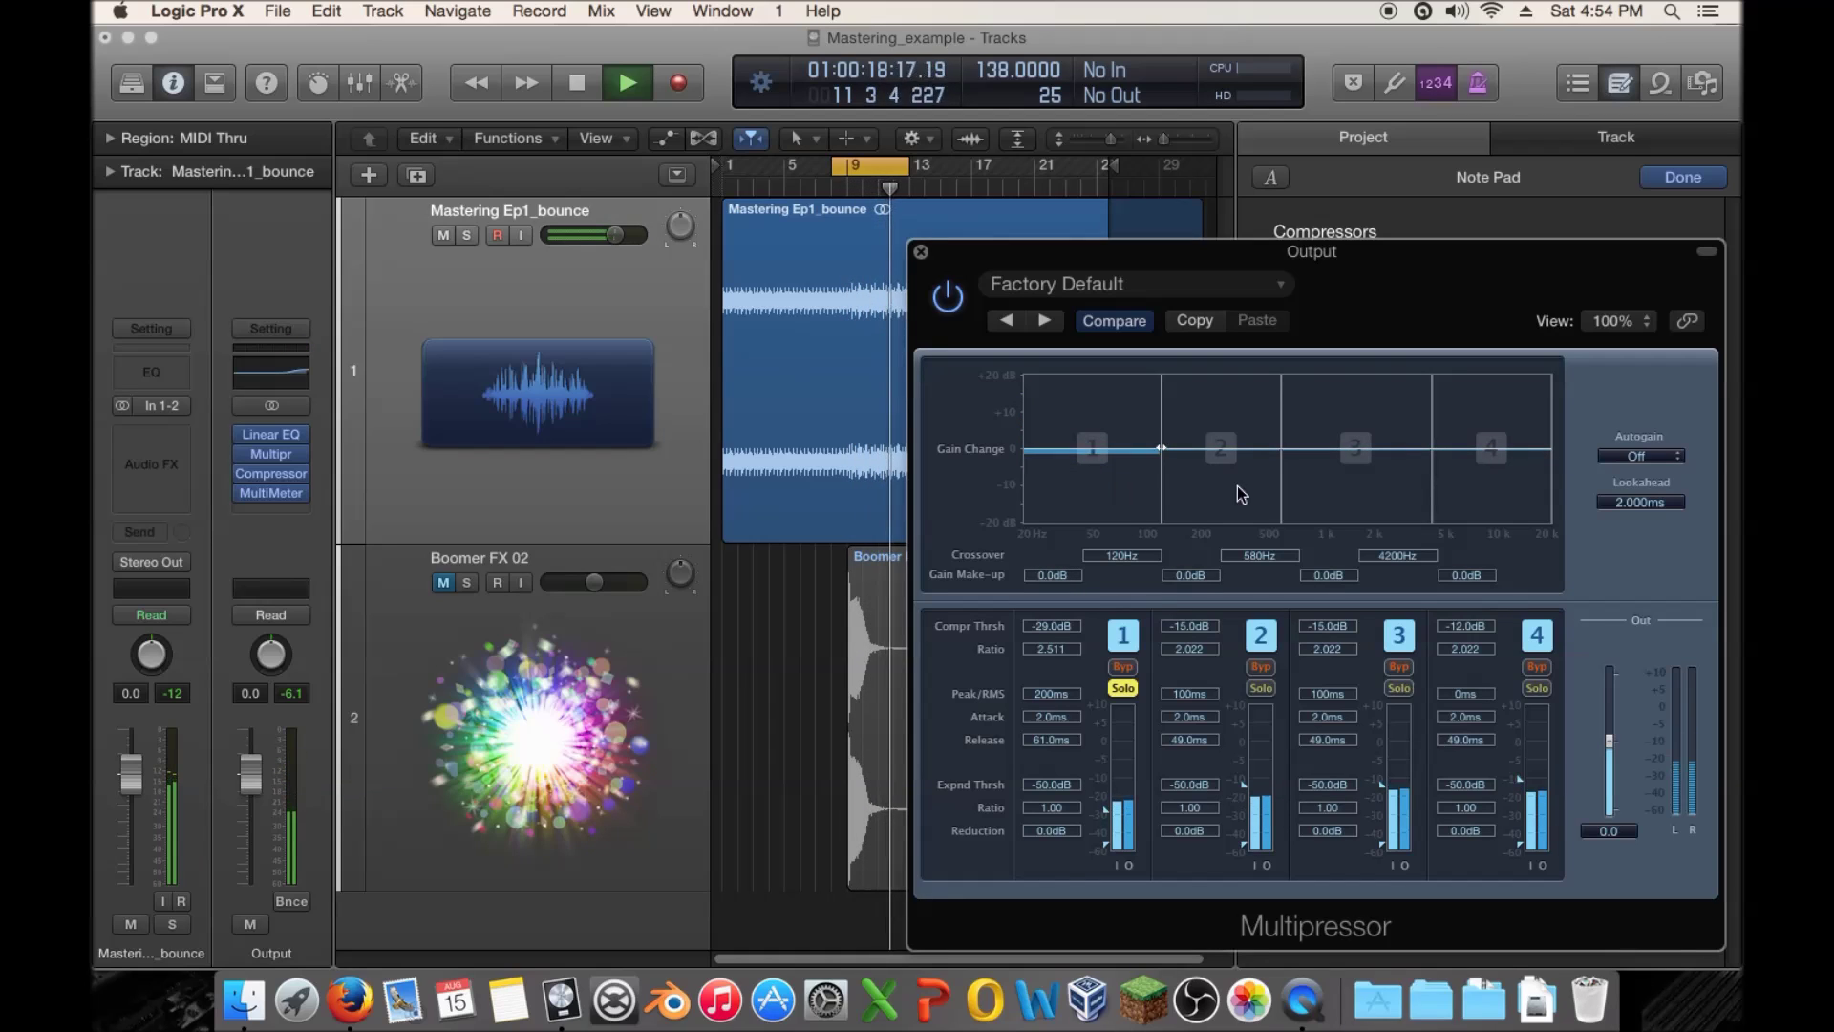
Solo band 3, lower the third crossover frequency to 2800 Hz and reset band 3's gain make-up to 0 dB
click(1123, 688)
click(1398, 687)
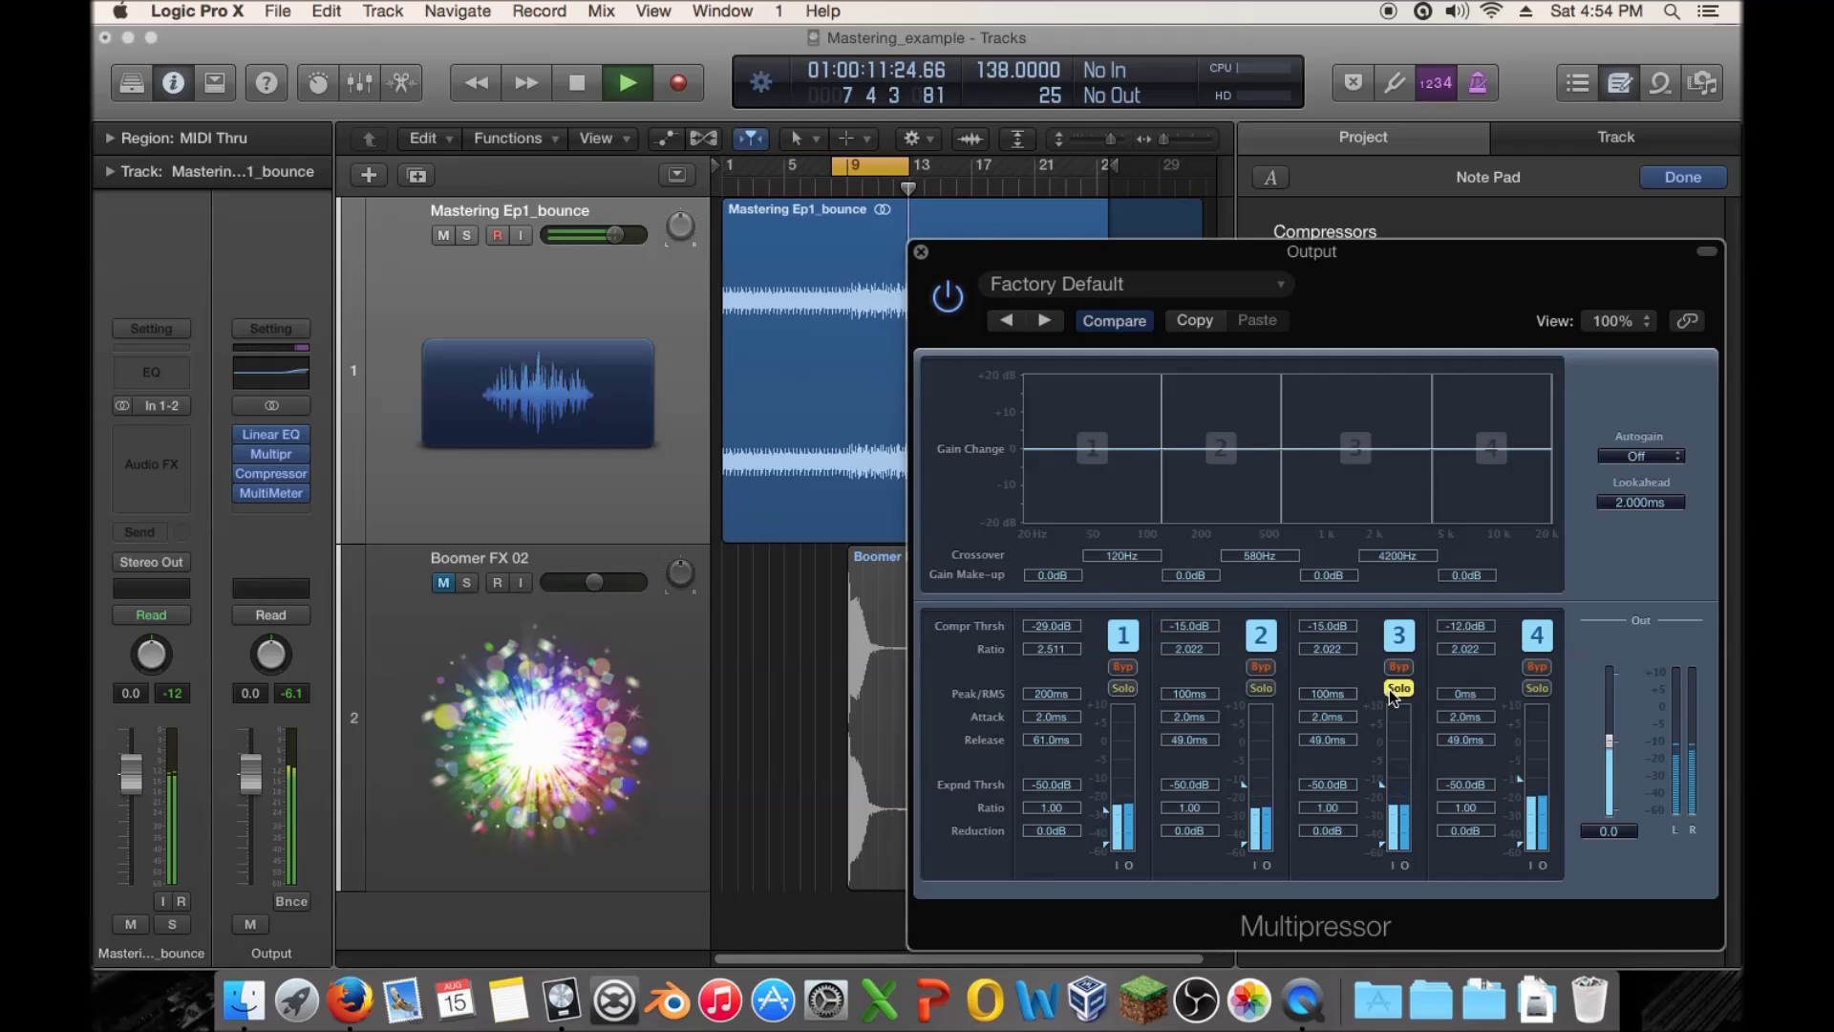
mouse_move(1371, 480)
mouse_down()
mouse_move(1372, 428)
mouse_move(1413, 471)
mouse_move(1355, 478)
mouse_up()
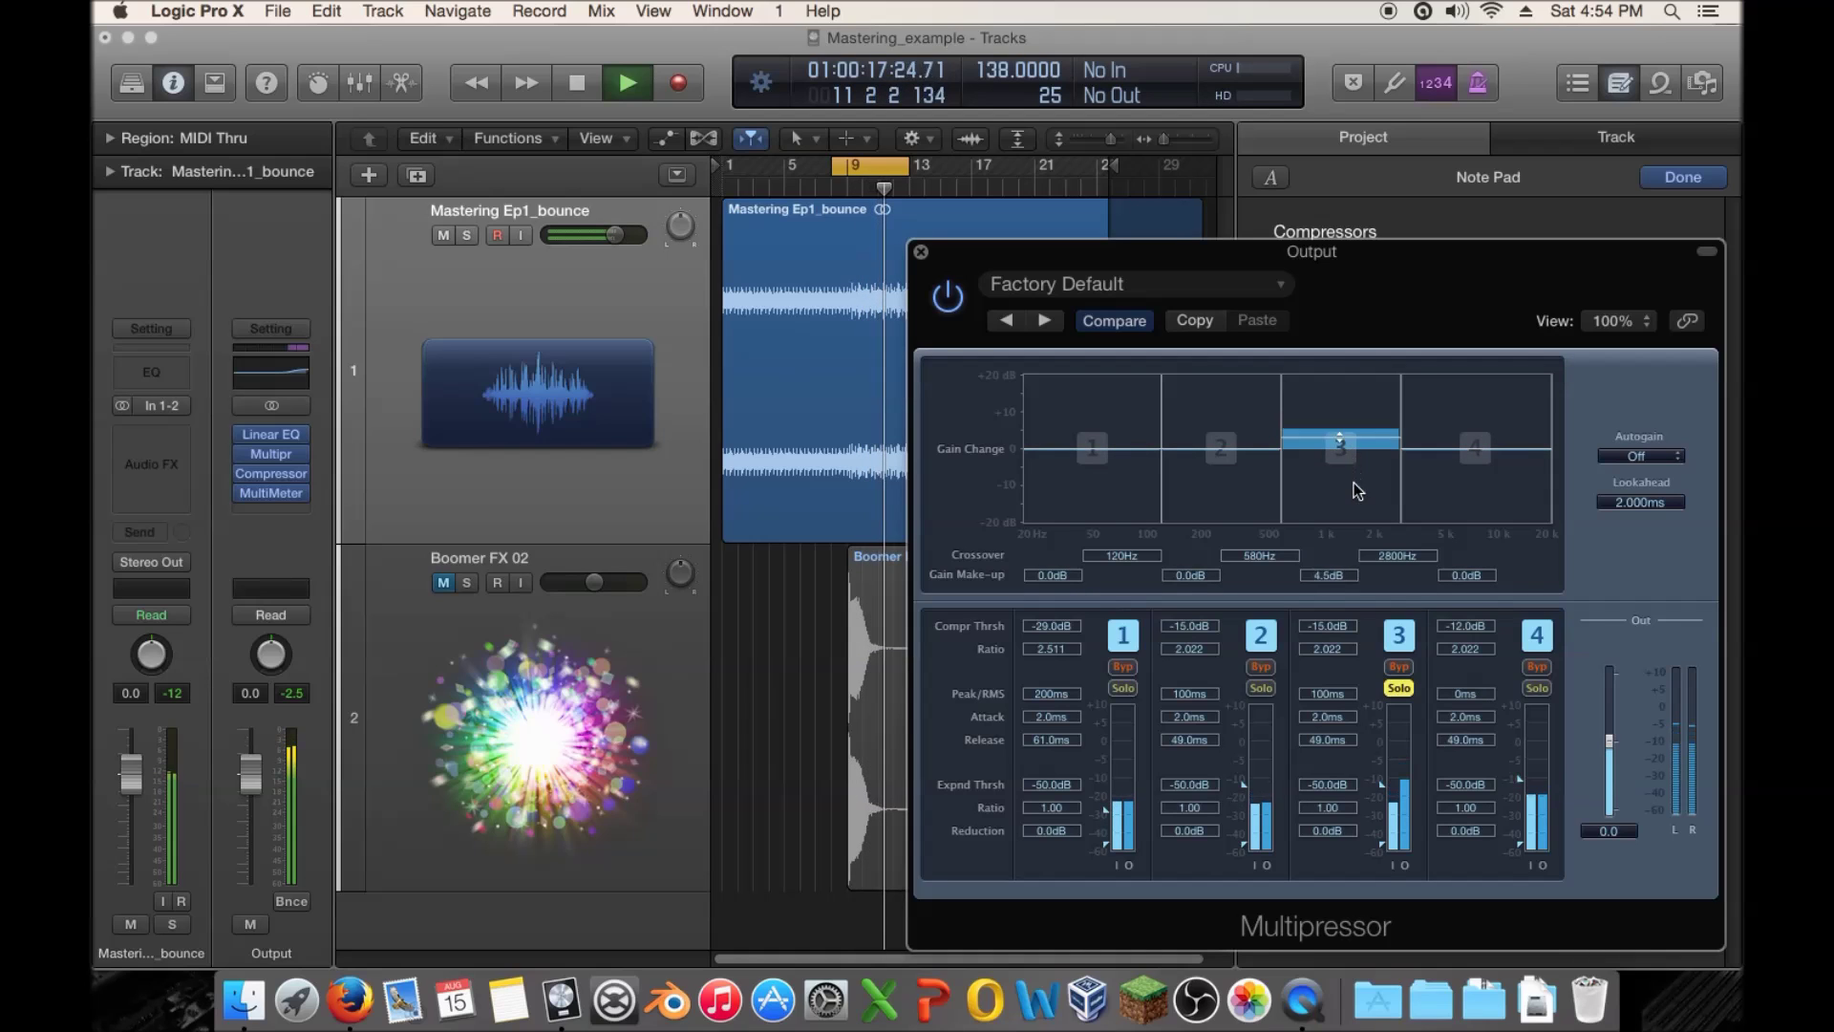
alt+click(1356, 491)
Solo band 4 to audition it, reset its gain make-up to 0 dB, and stop playback with all bands unsoloed
click(1537, 687)
mouse_move(1477, 520)
mouse_down()
mouse_move(1481, 414)
mouse_move(1483, 509)
mouse_up()
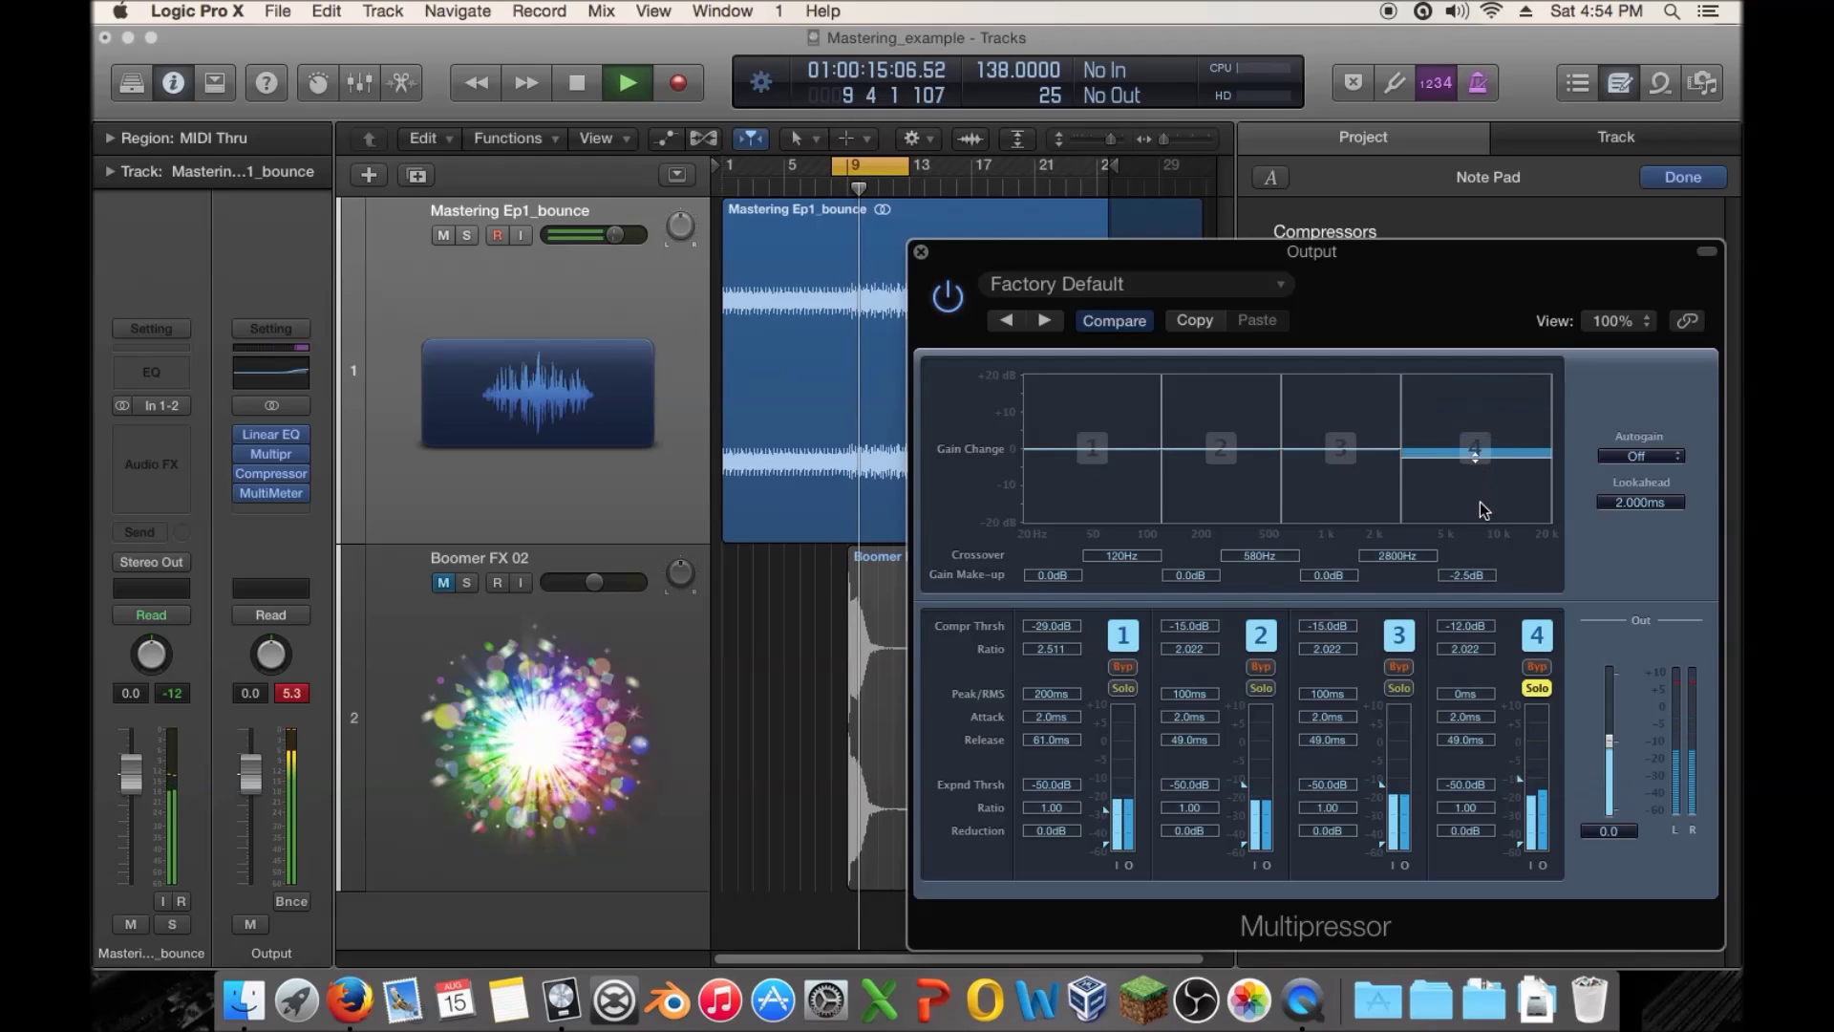
alt+click(1484, 509)
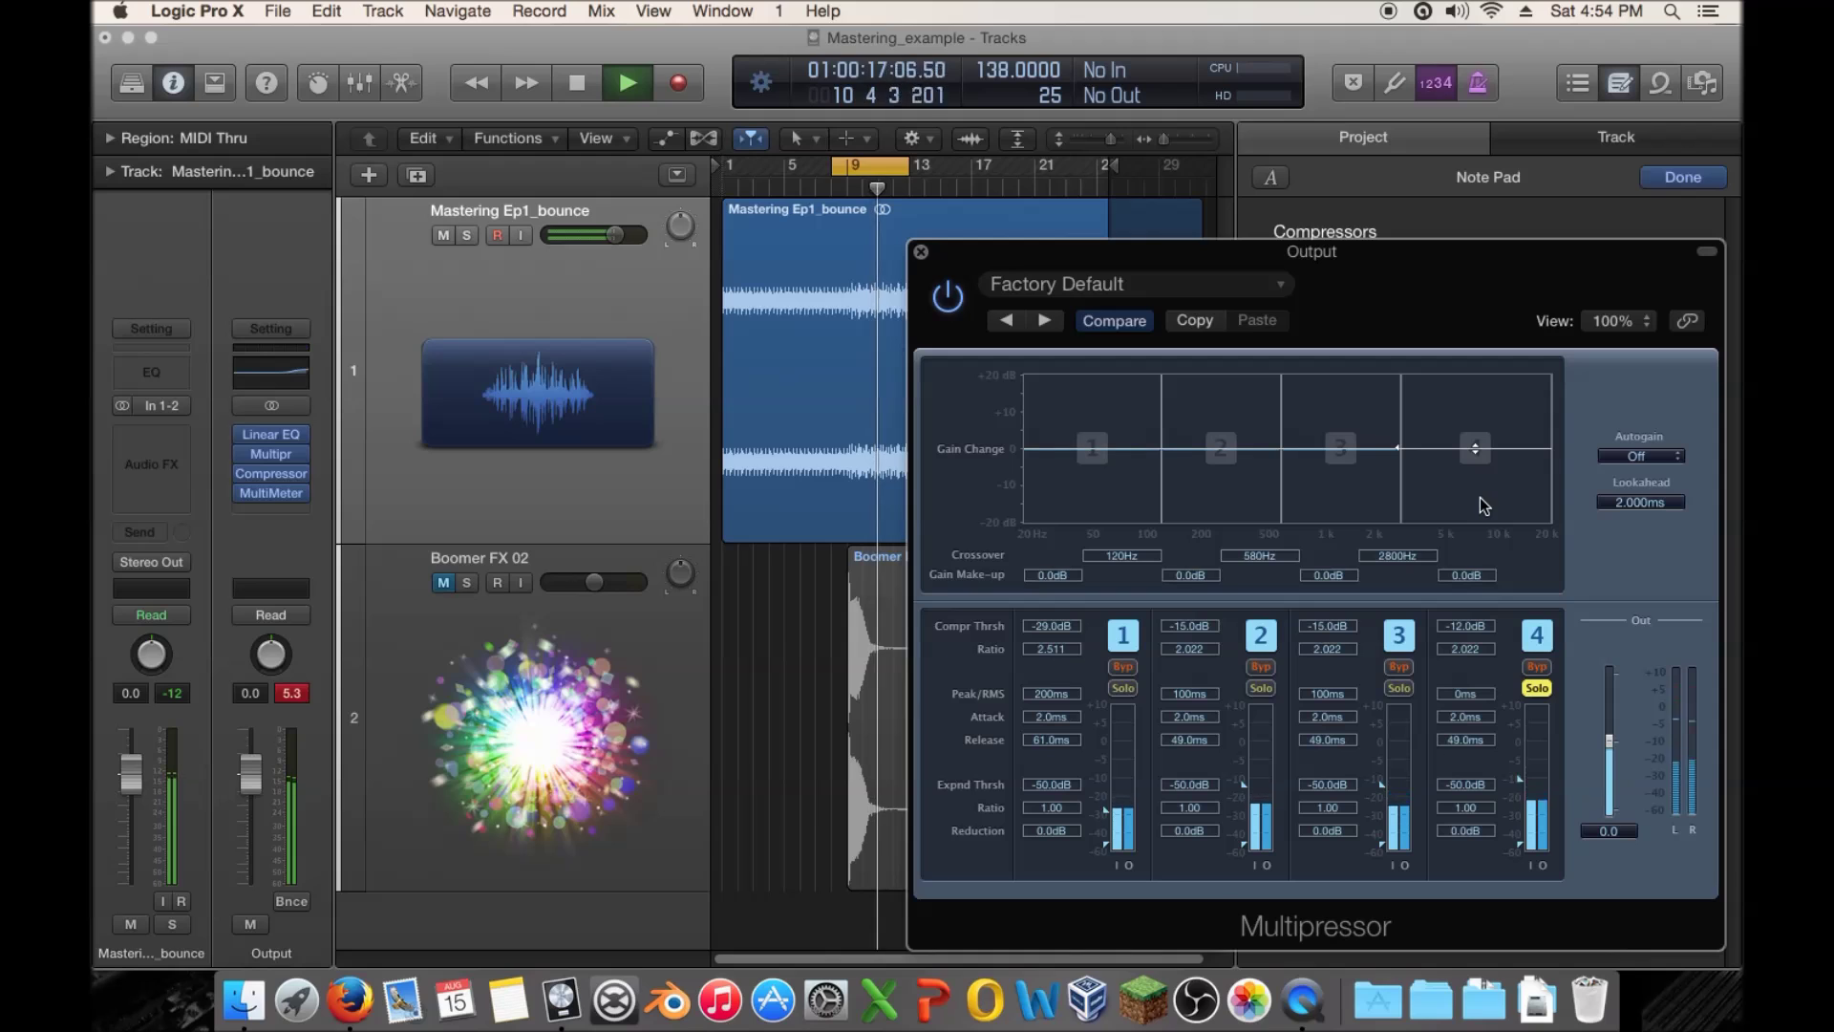
click(785, 659)
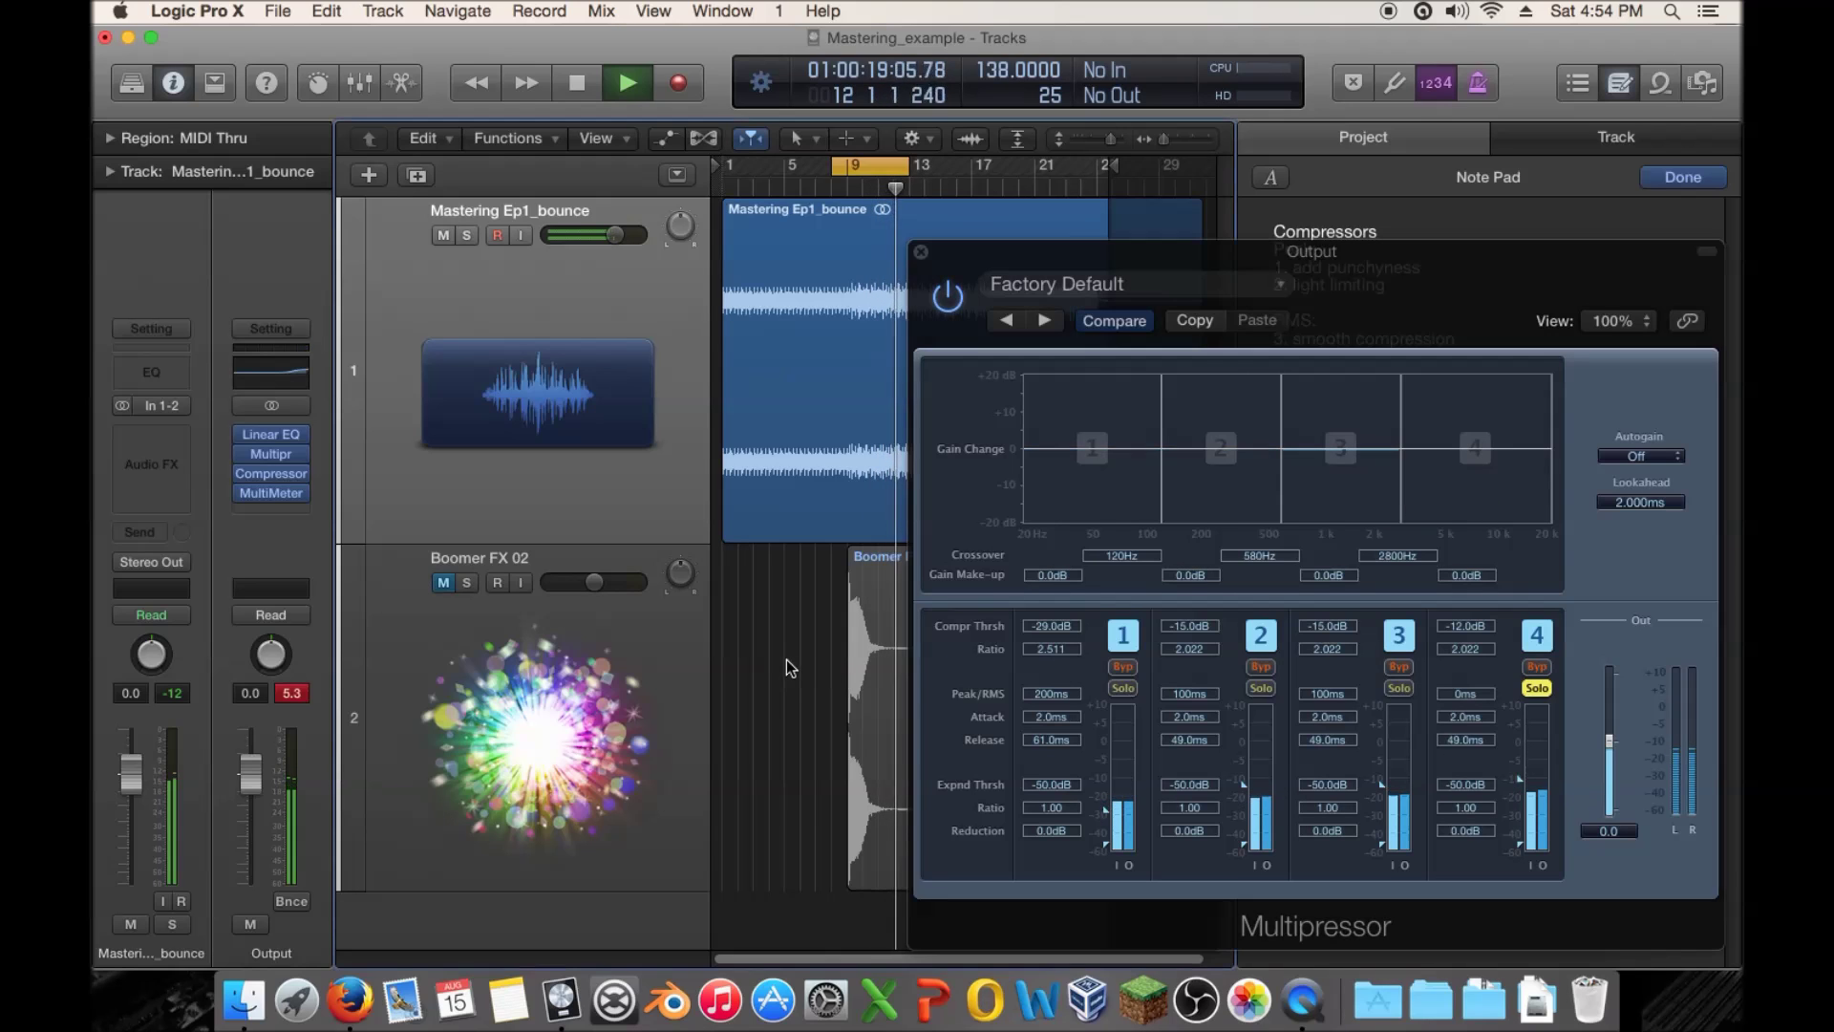
click(955, 548)
key(space)
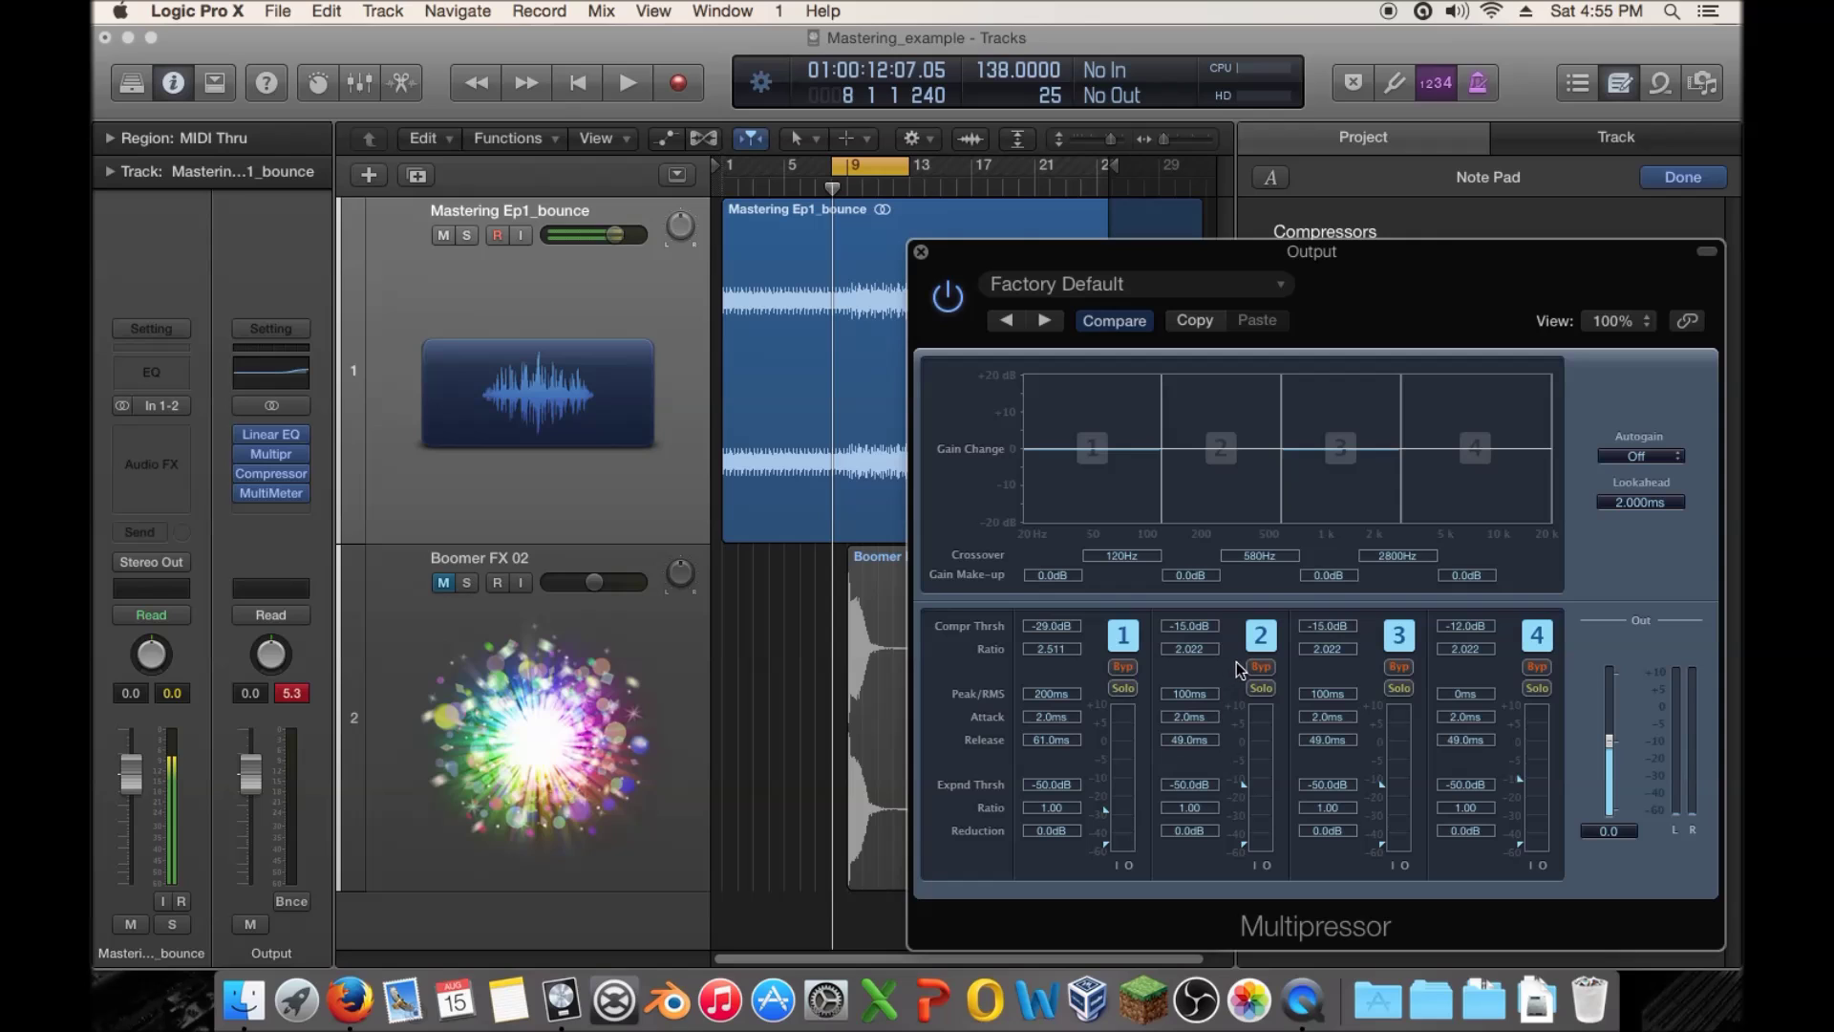
During playback, set band 4's compression threshold to -19.5 dB, its ratio to 3.675 and its attack to 19 ms
key(space)
drag(1519, 779, 1518, 799)
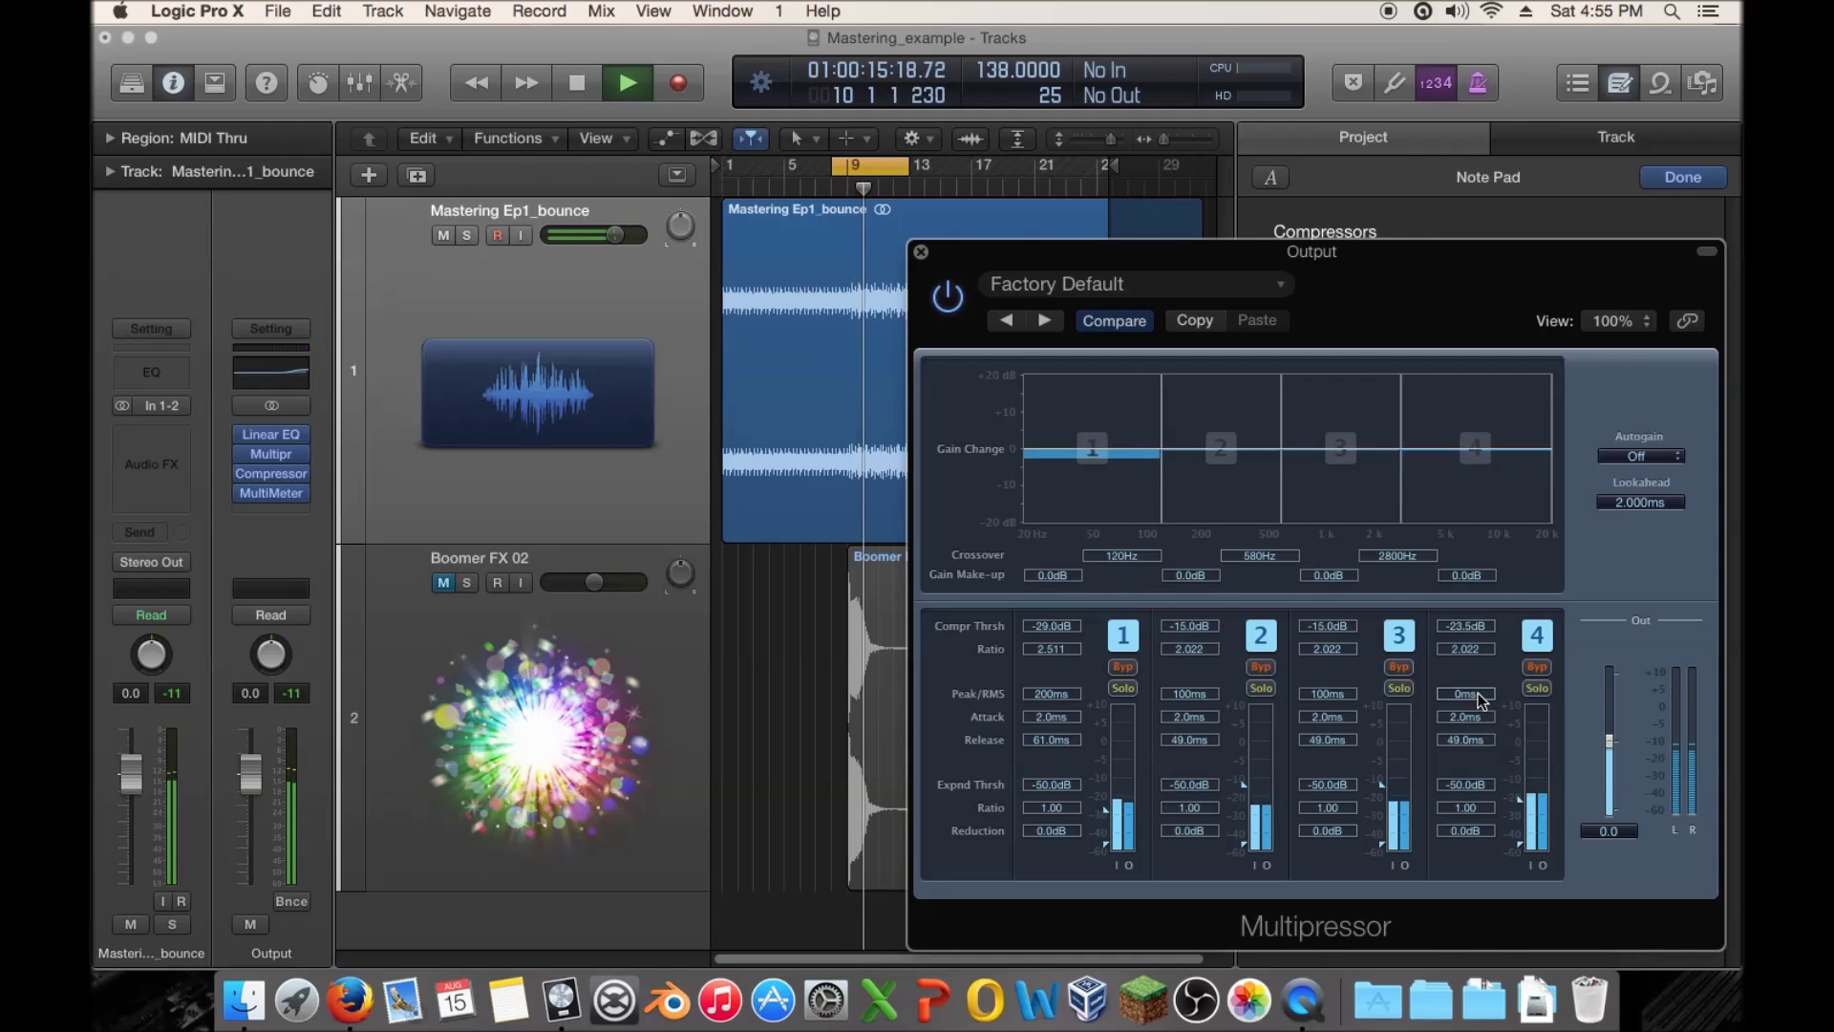
drag(1474, 652, 1481, 570)
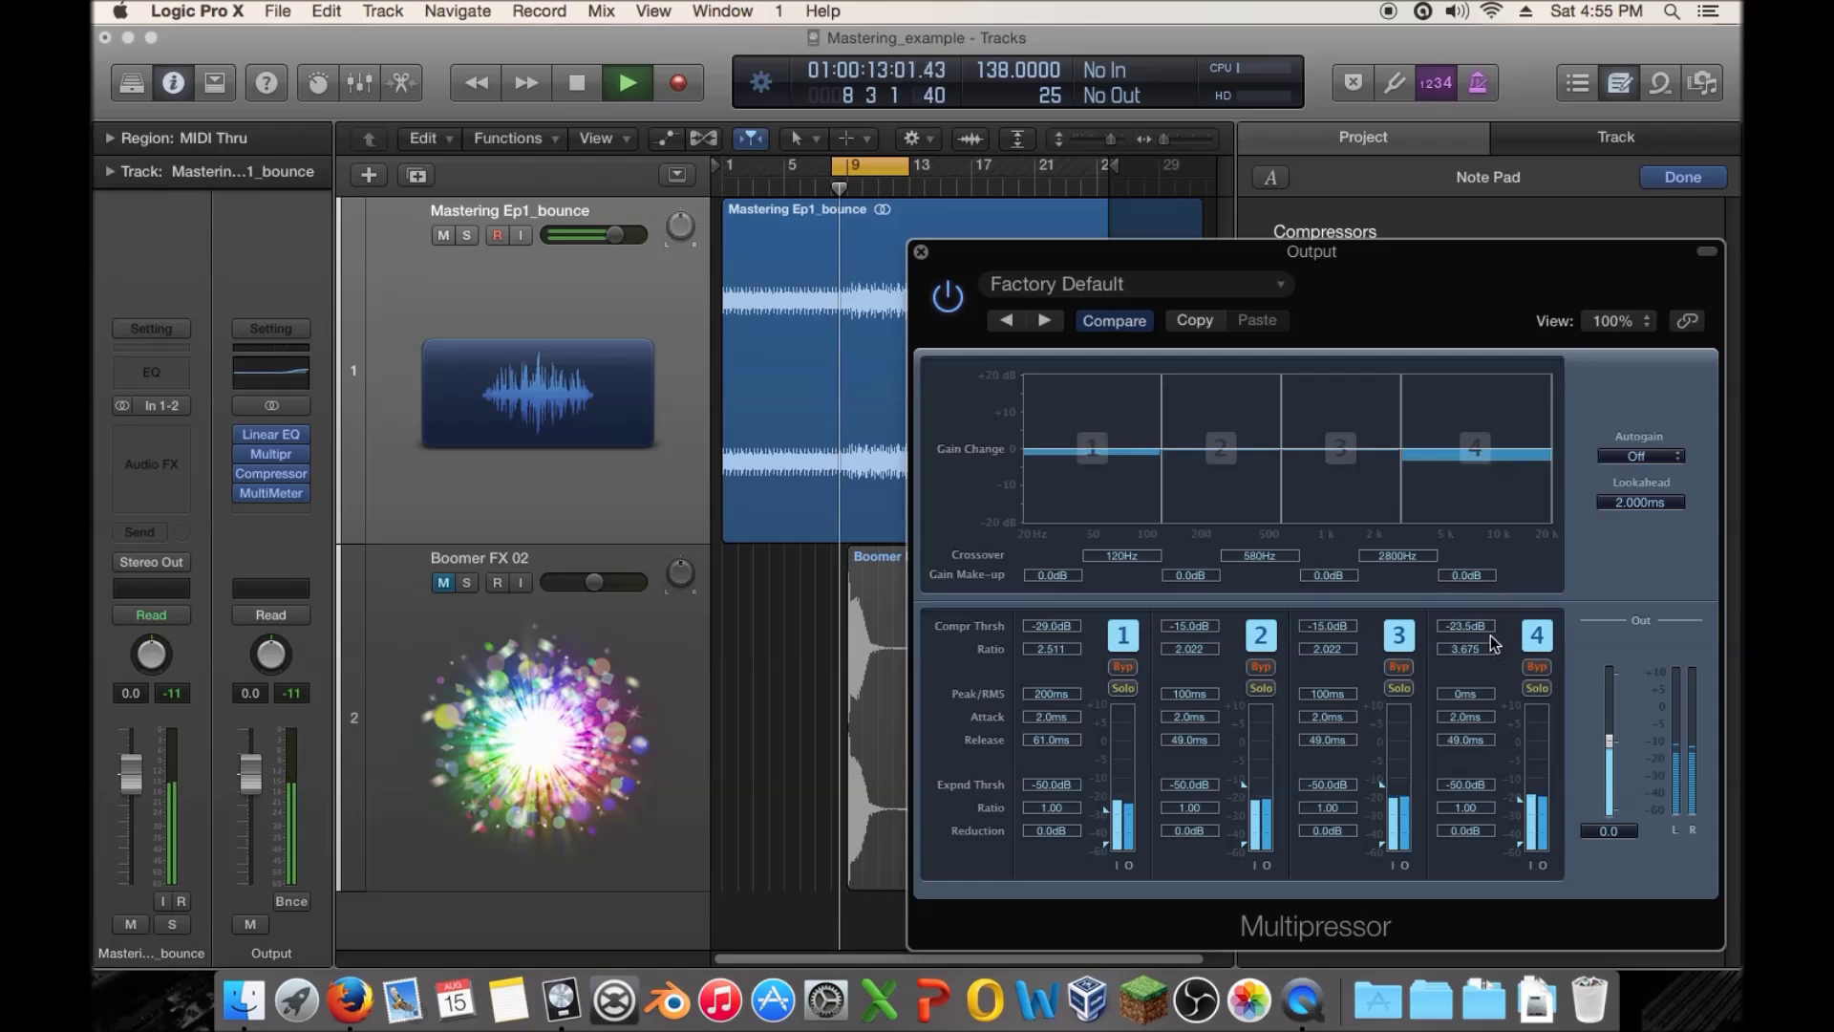
drag(1475, 717, 1496, 608)
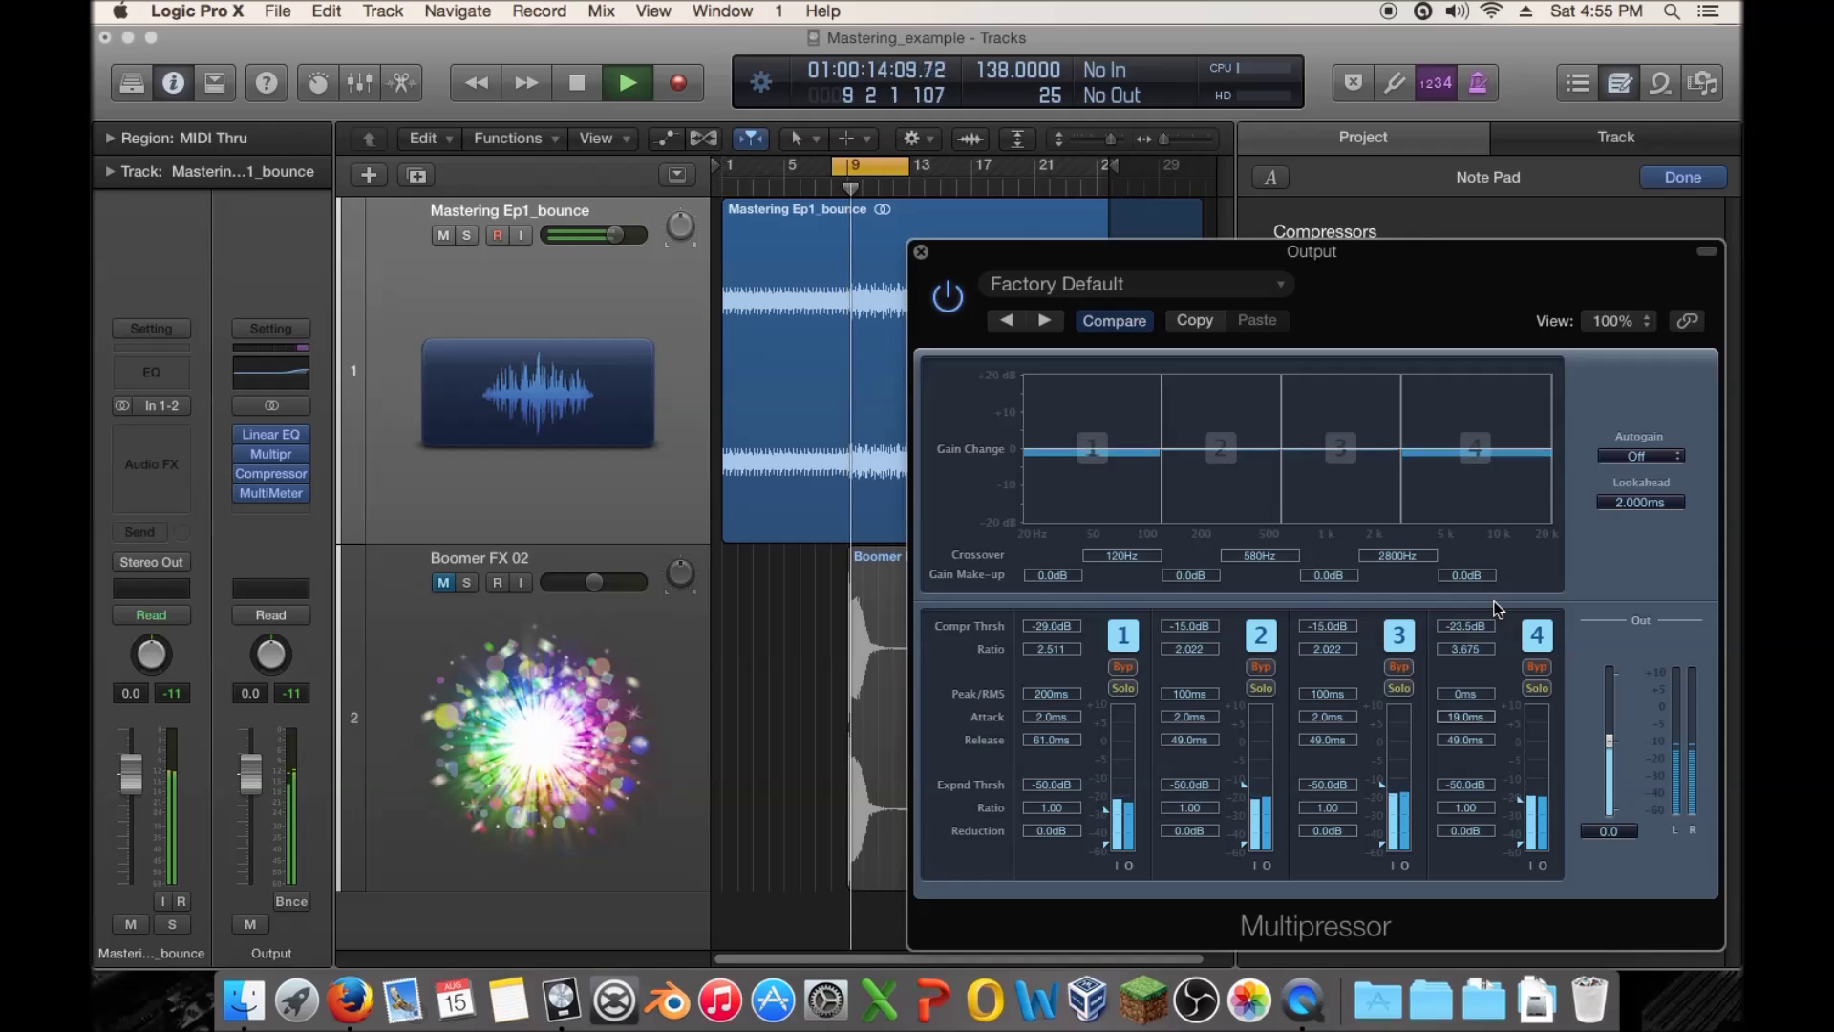
drag(1523, 801, 1522, 793)
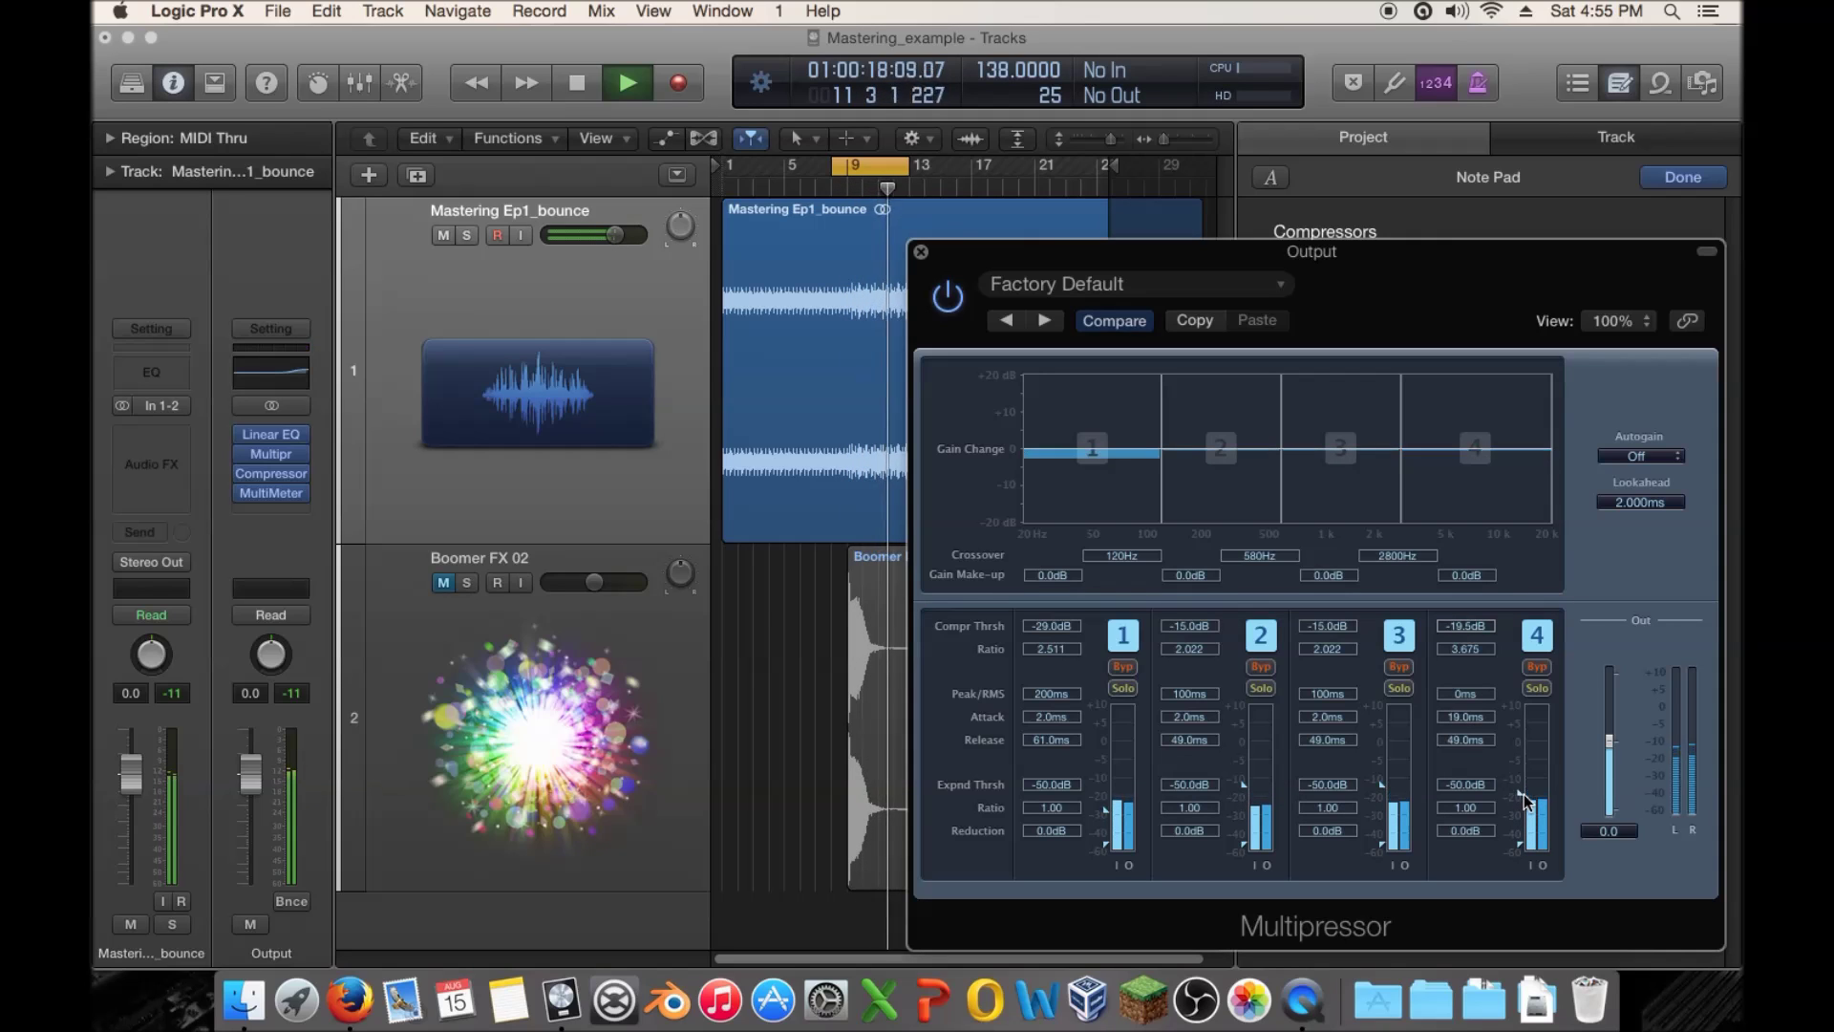
drag(1523, 793, 1522, 793)
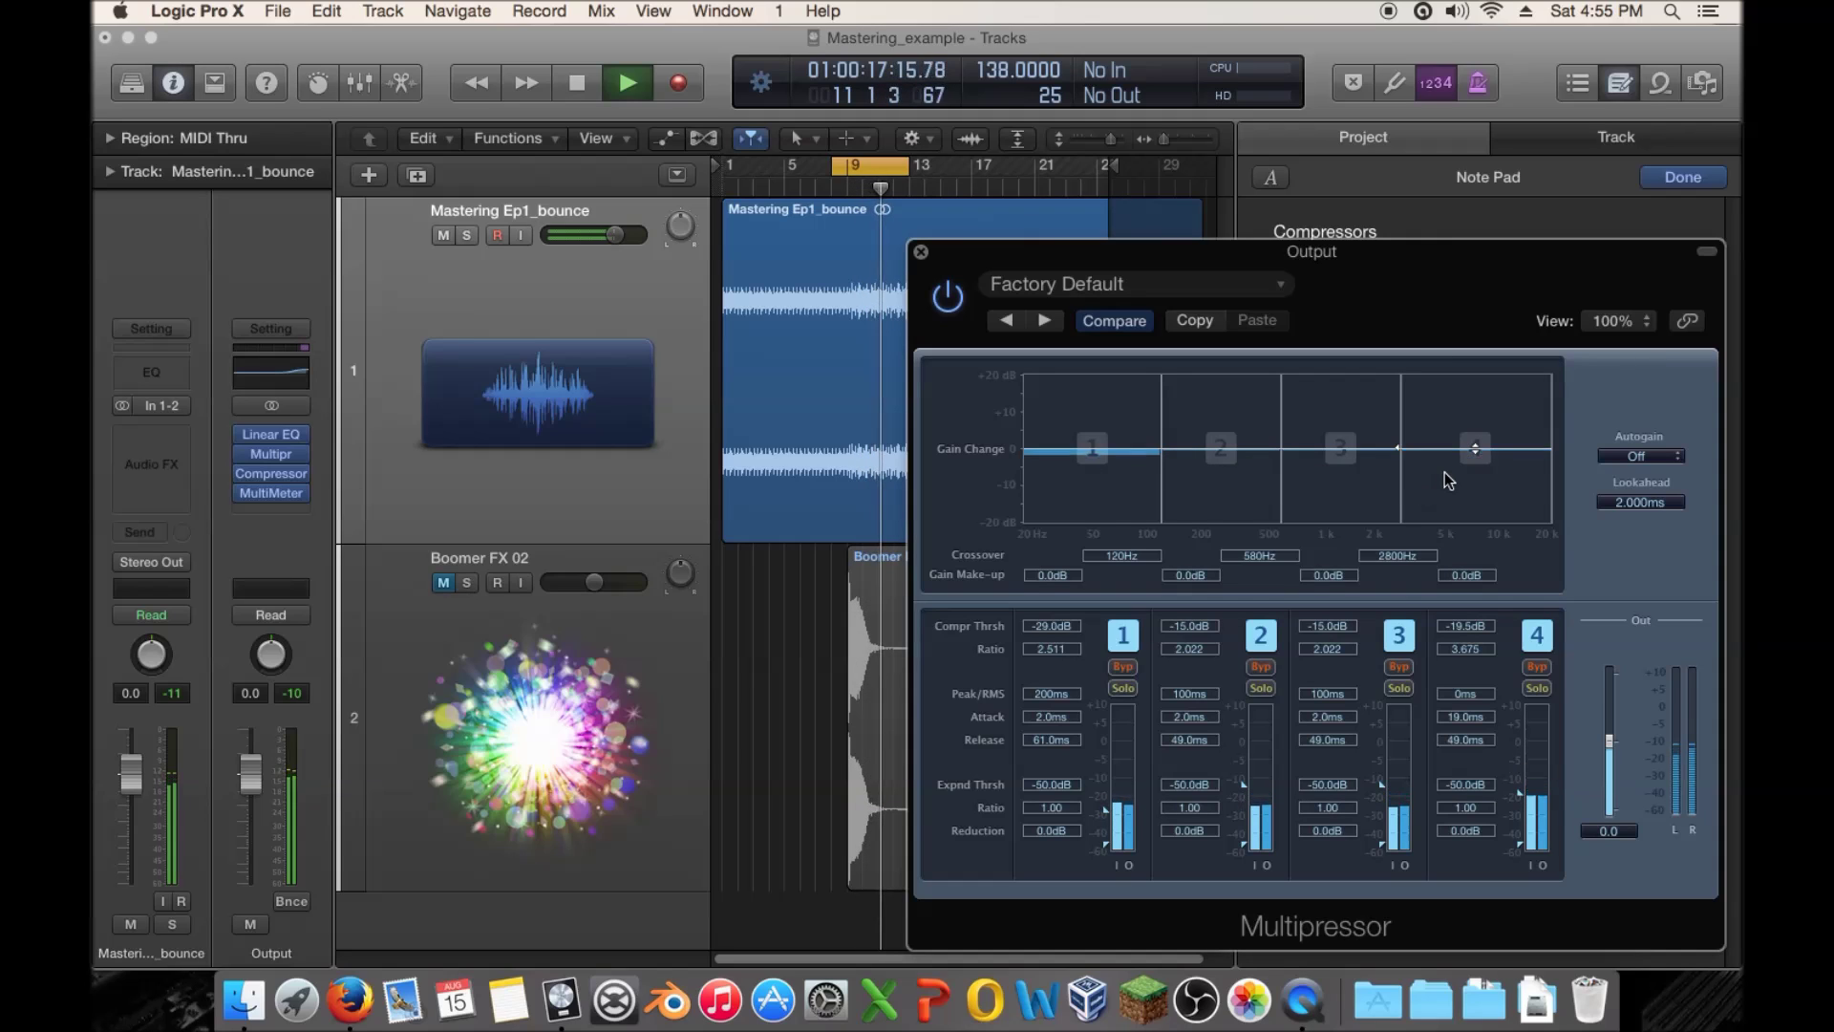
key(space)
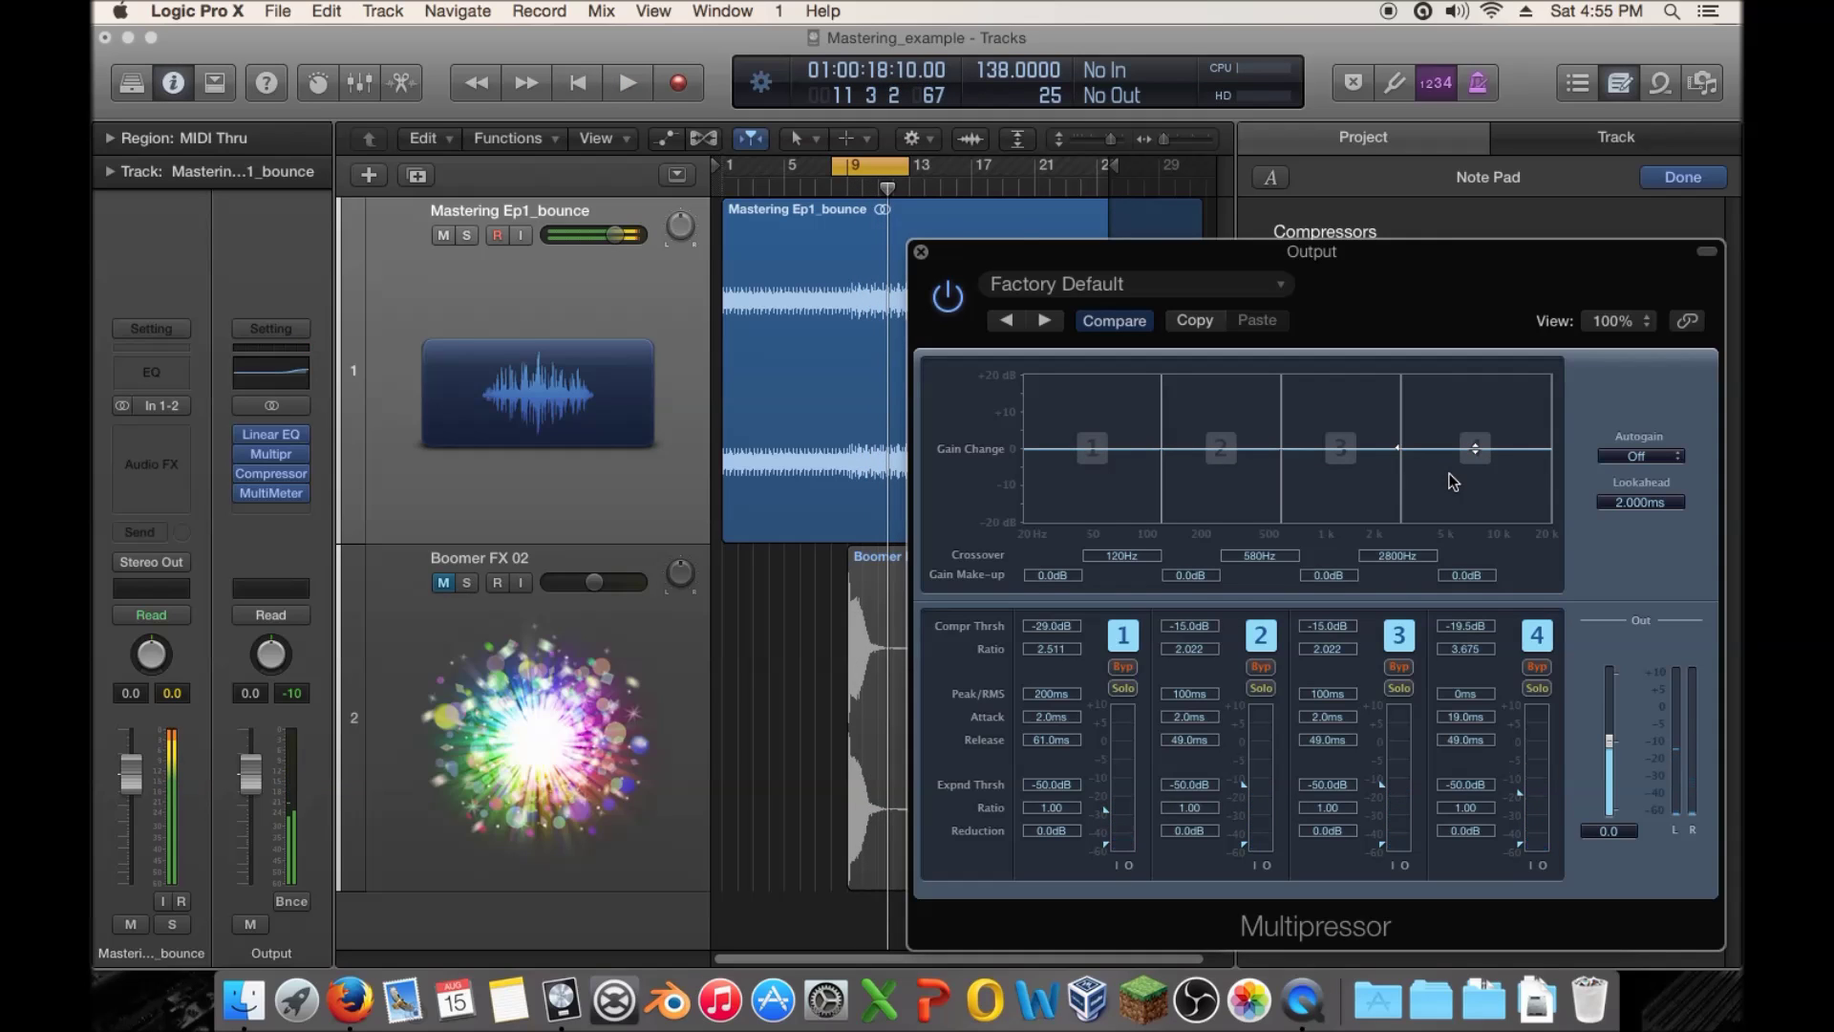
Play the loop and set band 1's compression threshold to -28.5 dB in the Multipressor
mouse_move(1311, 278)
mouse_down()
mouse_move(1057, 312)
mouse_move(1297, 289)
mouse_move(1236, 303)
mouse_move(855, 233)
mouse_move(1241, 225)
mouse_move(1288, 265)
mouse_up()
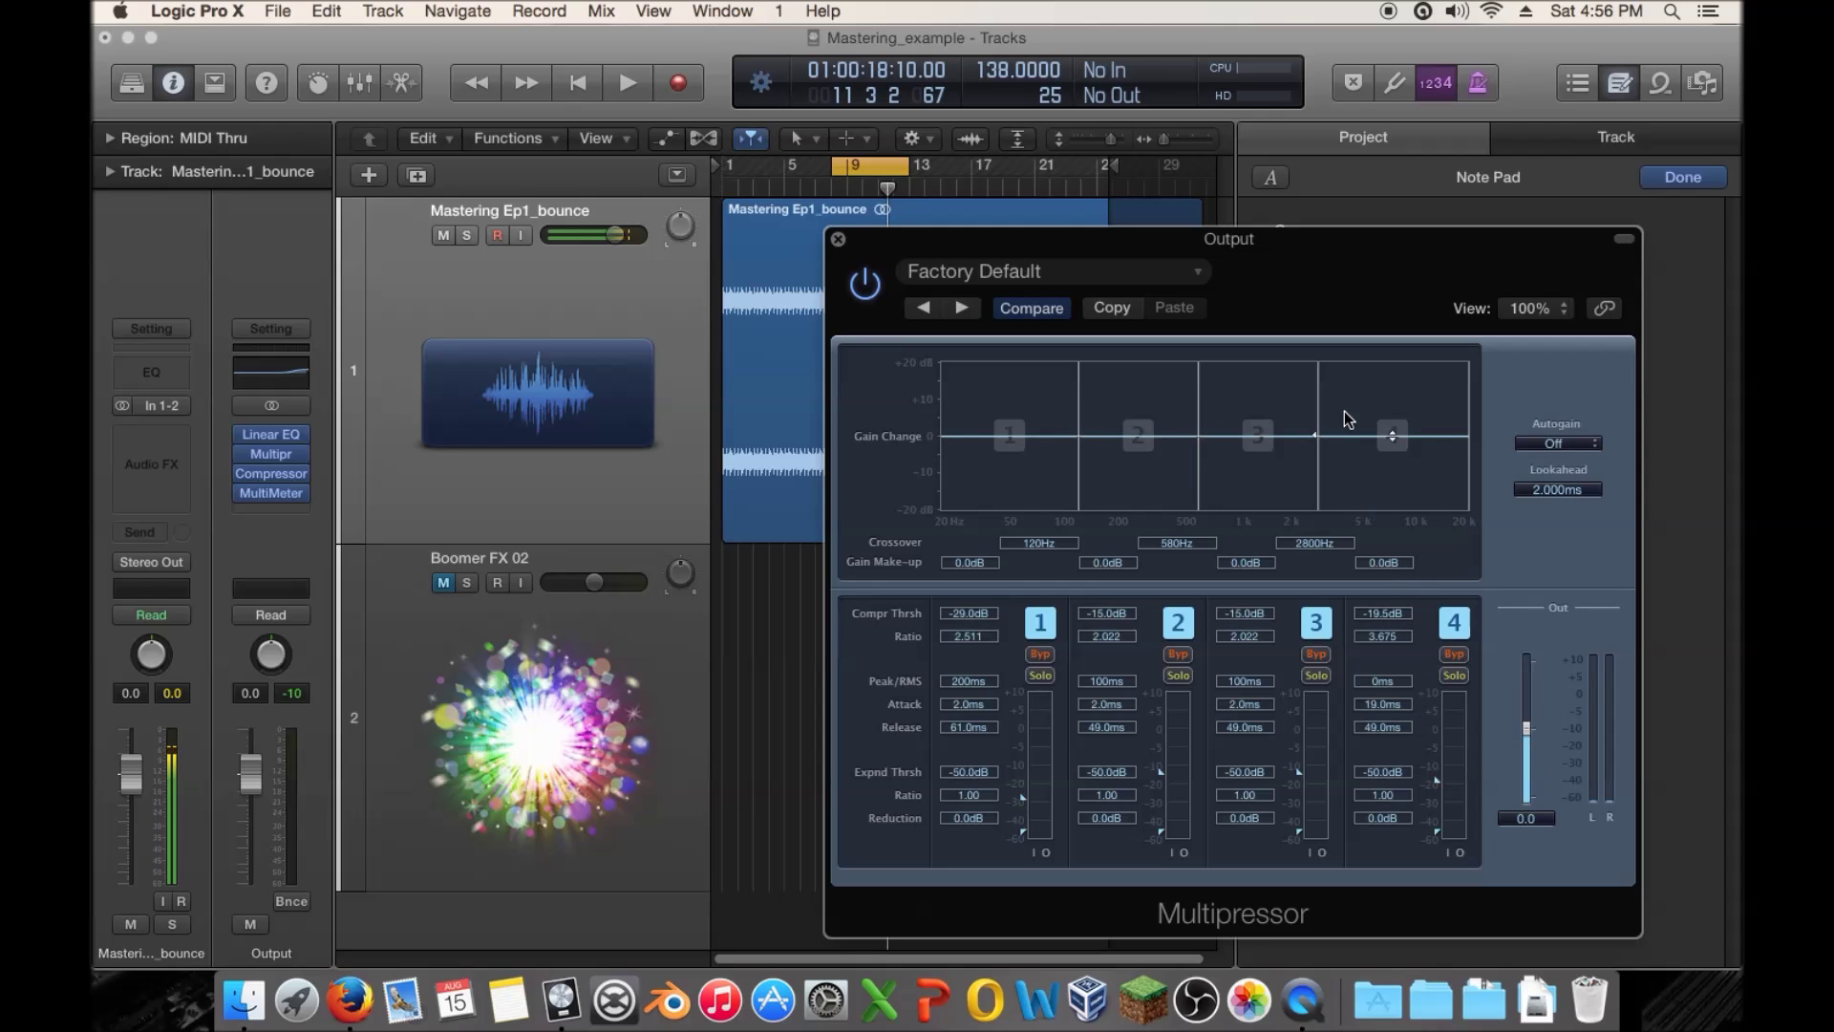
key(space)
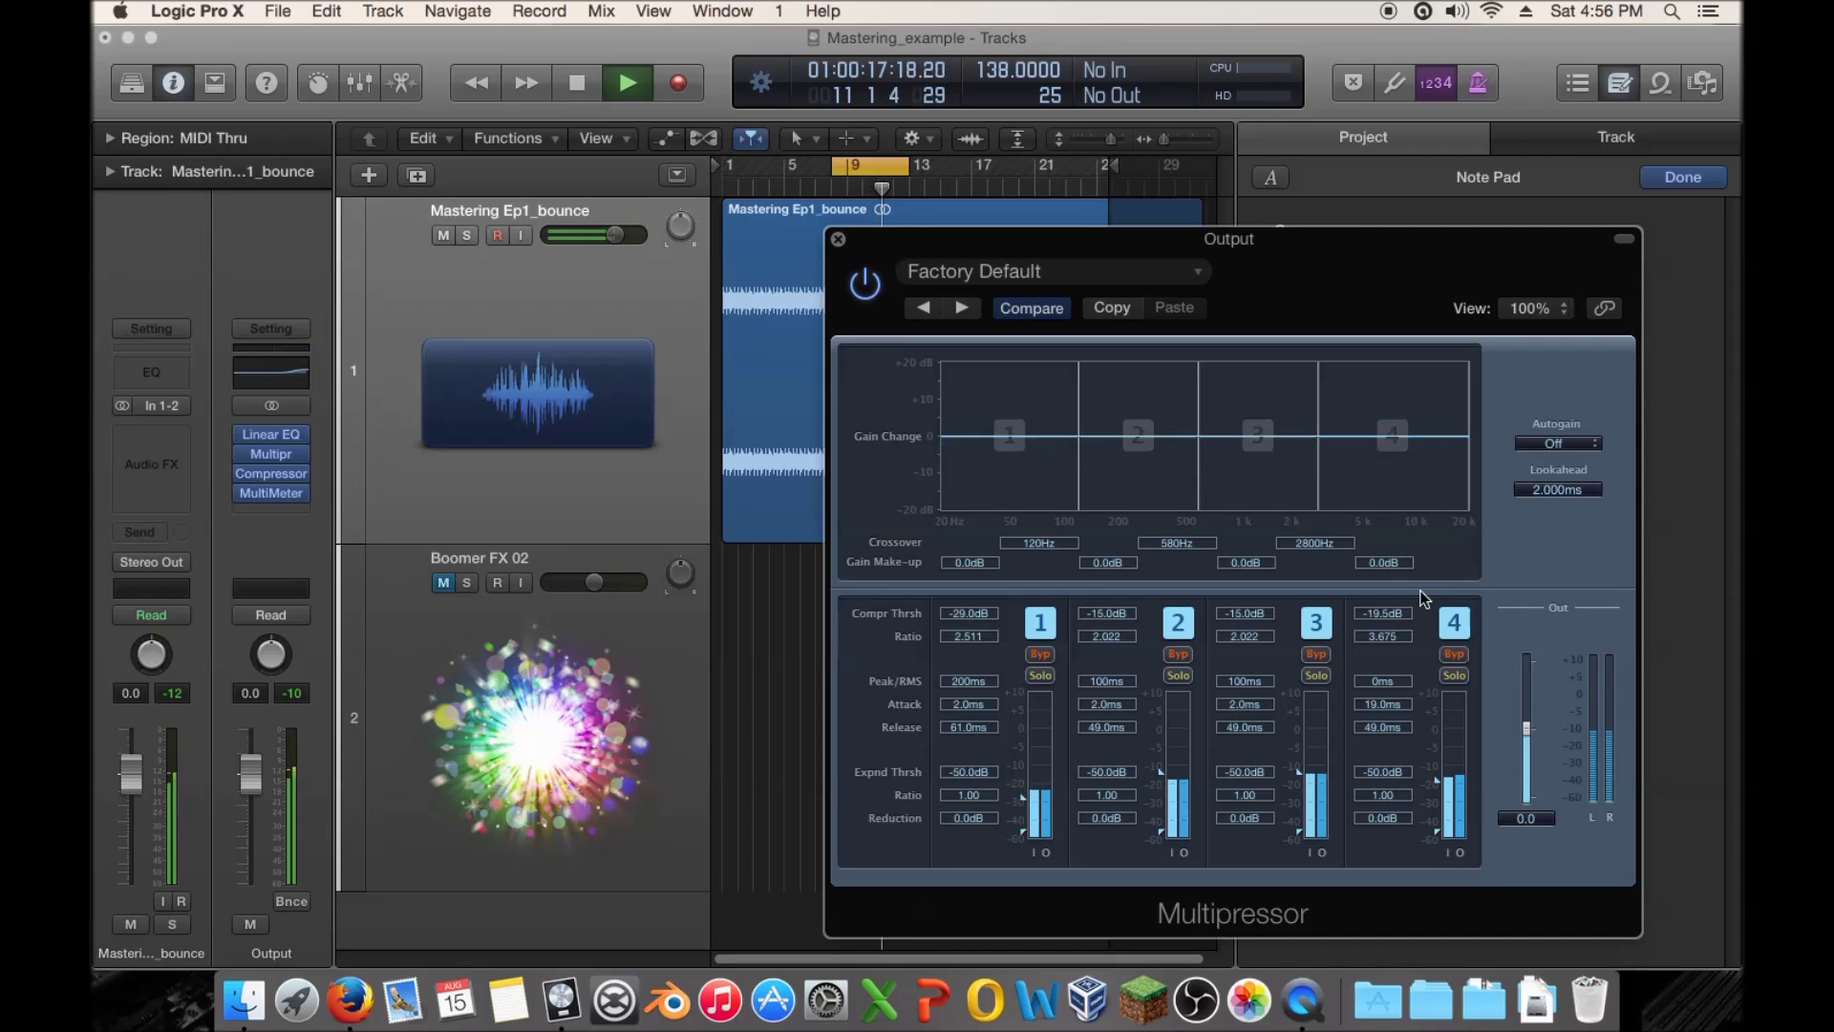
key(space)
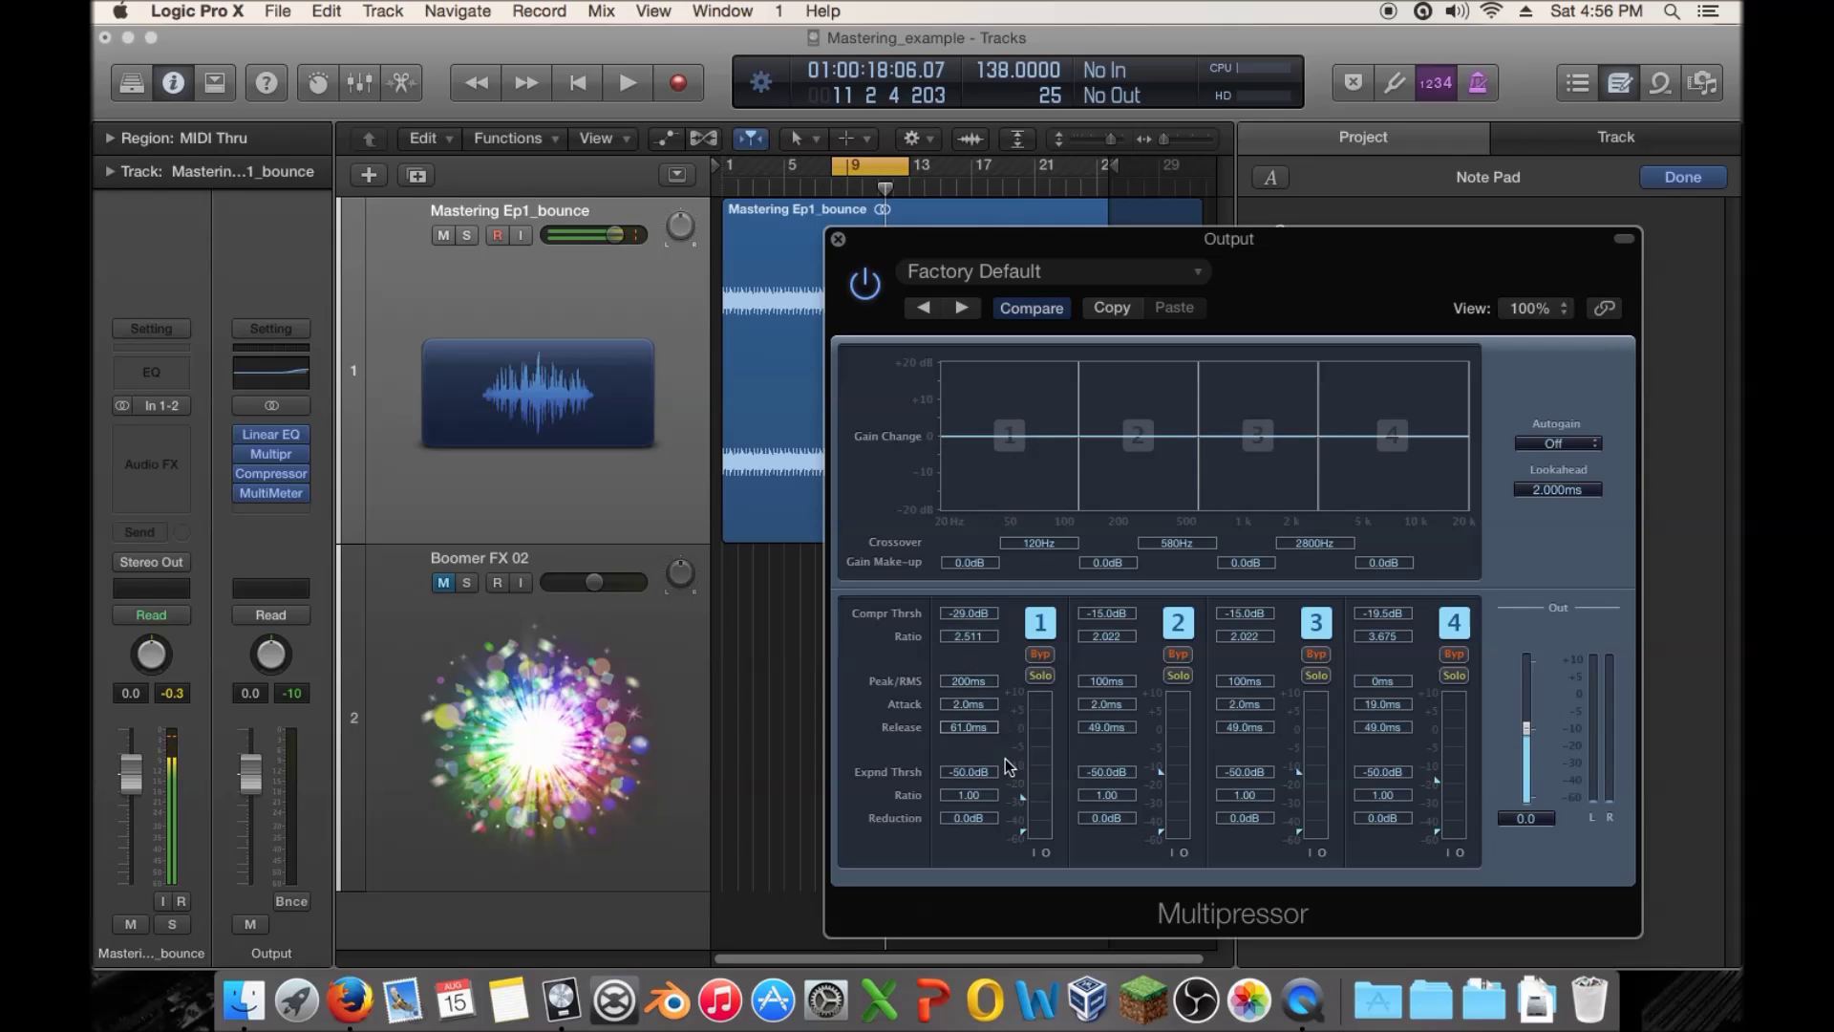
key(space)
drag(1023, 796, 1023, 800)
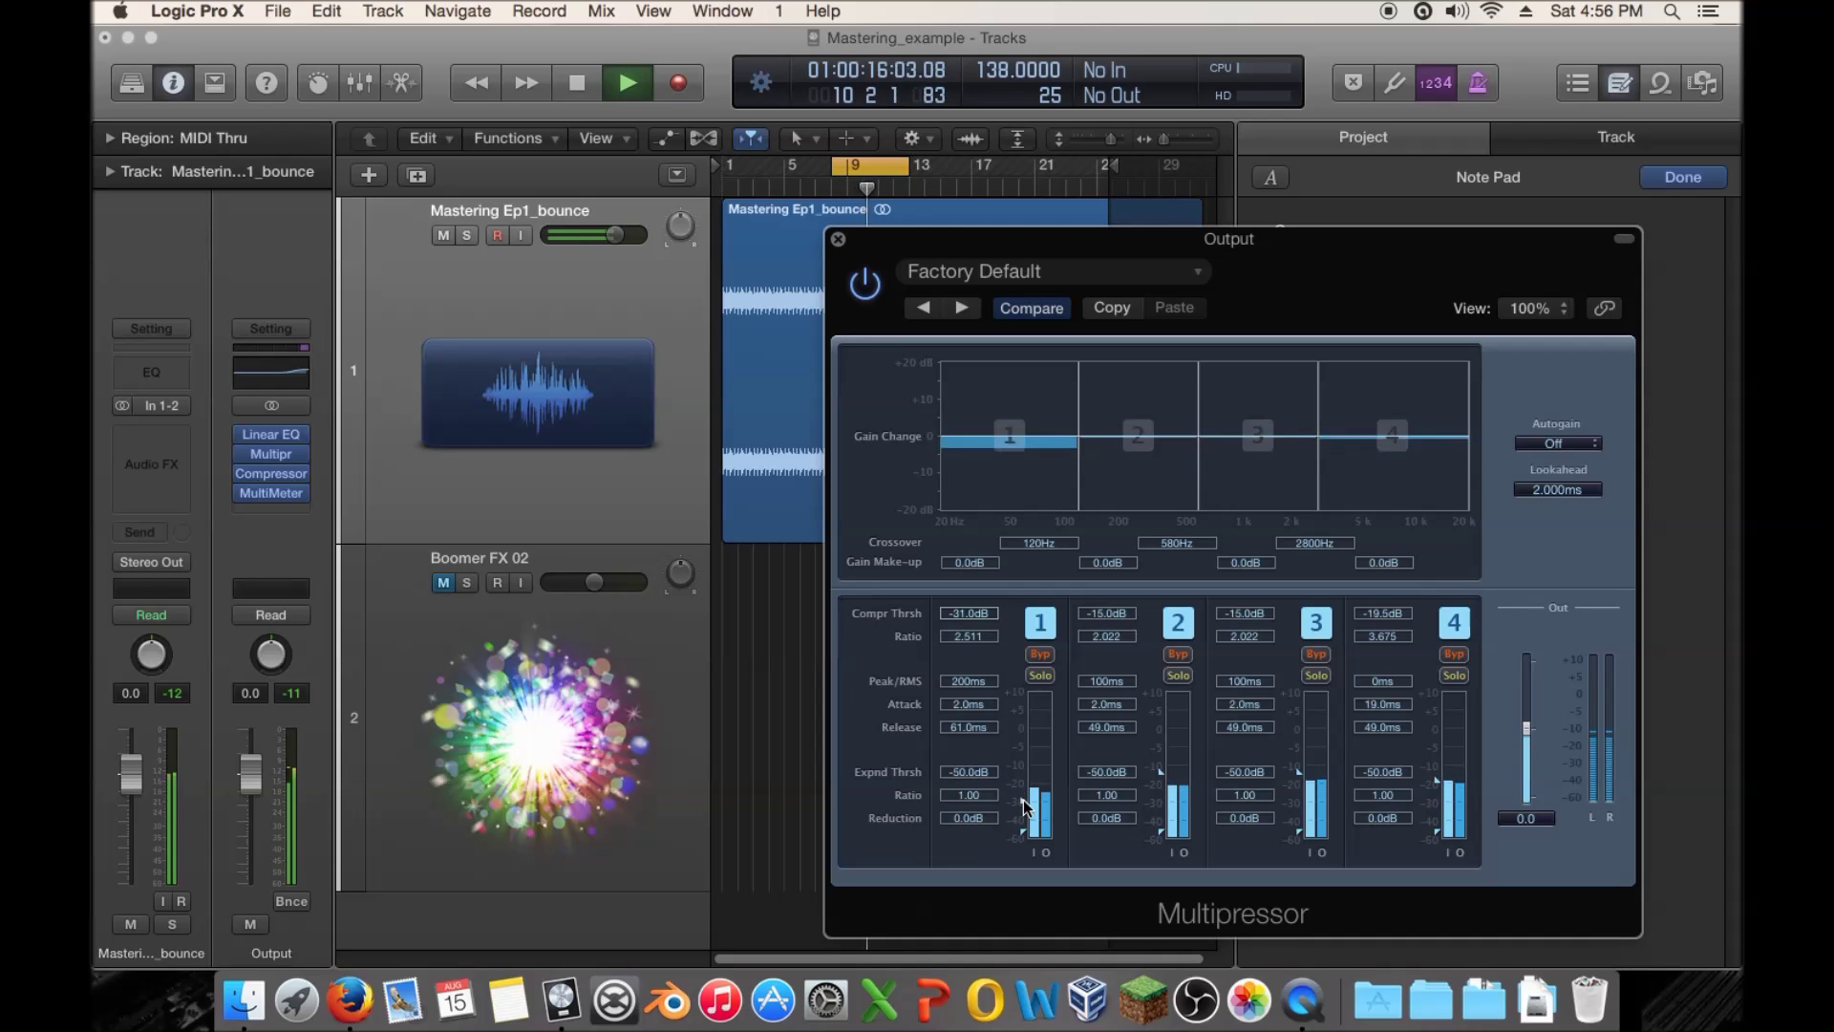
drag(1023, 799, 1024, 795)
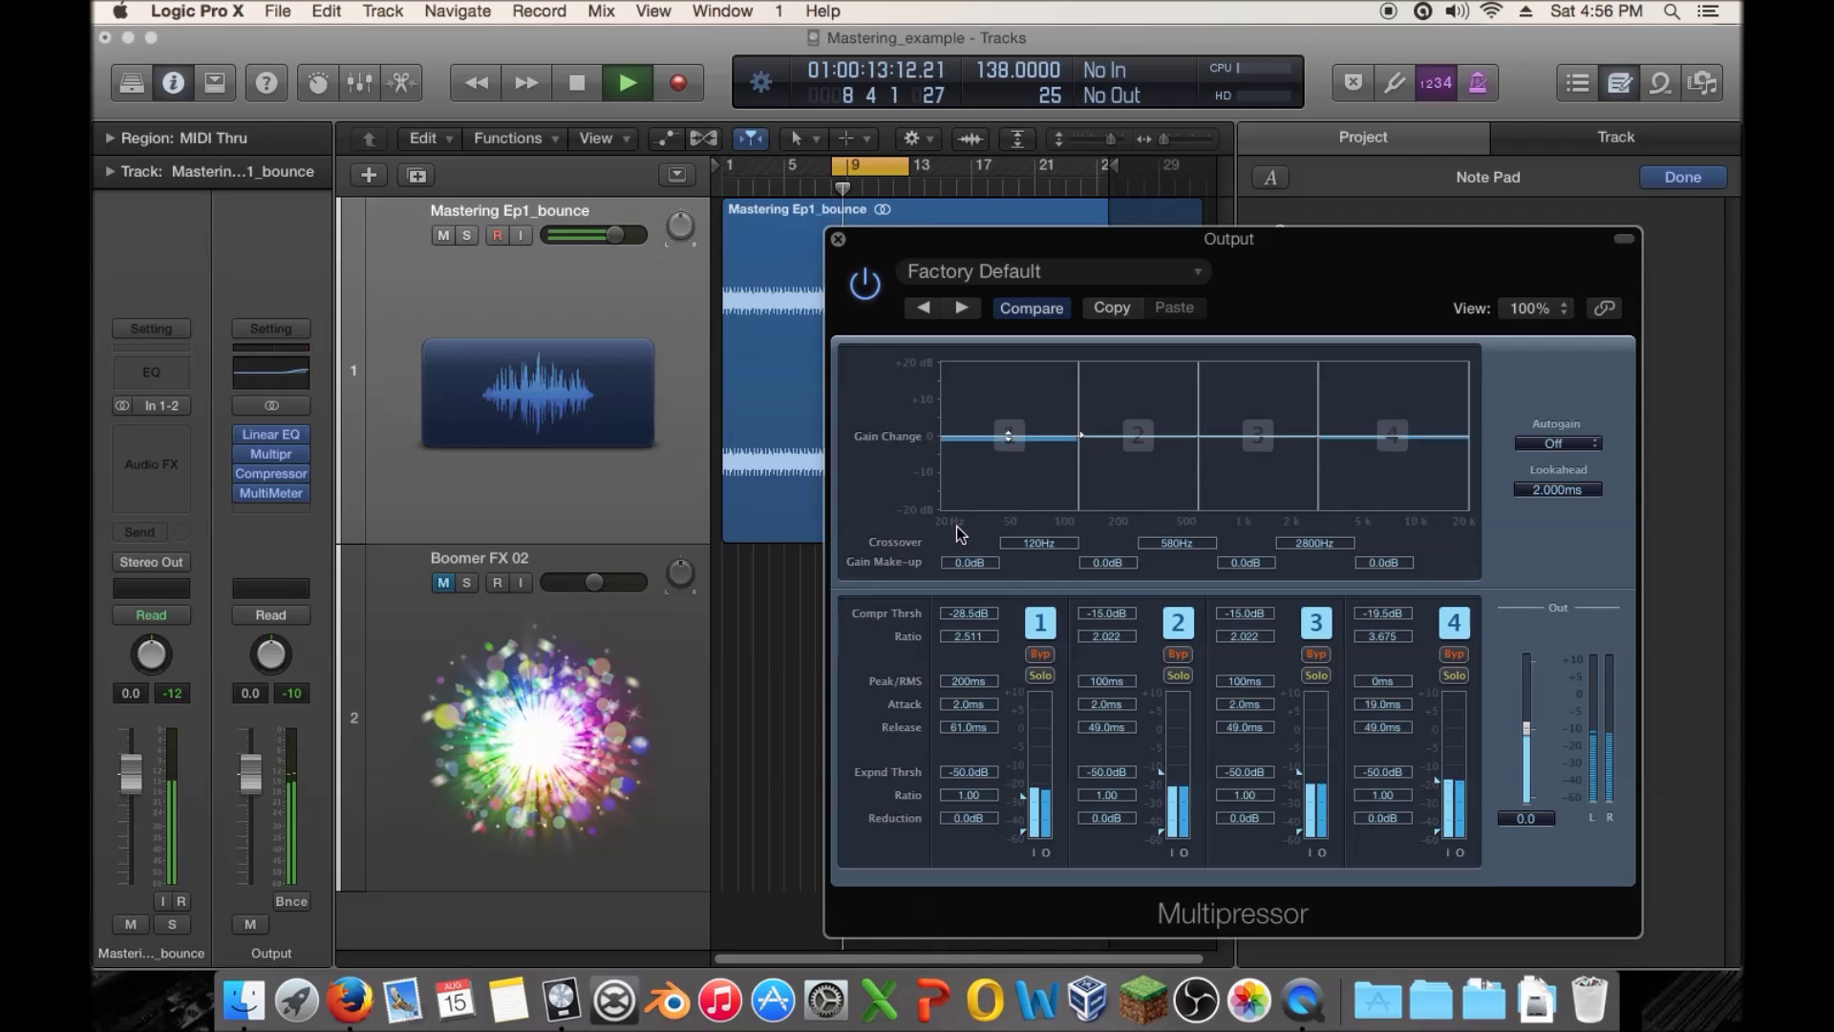
key(space)
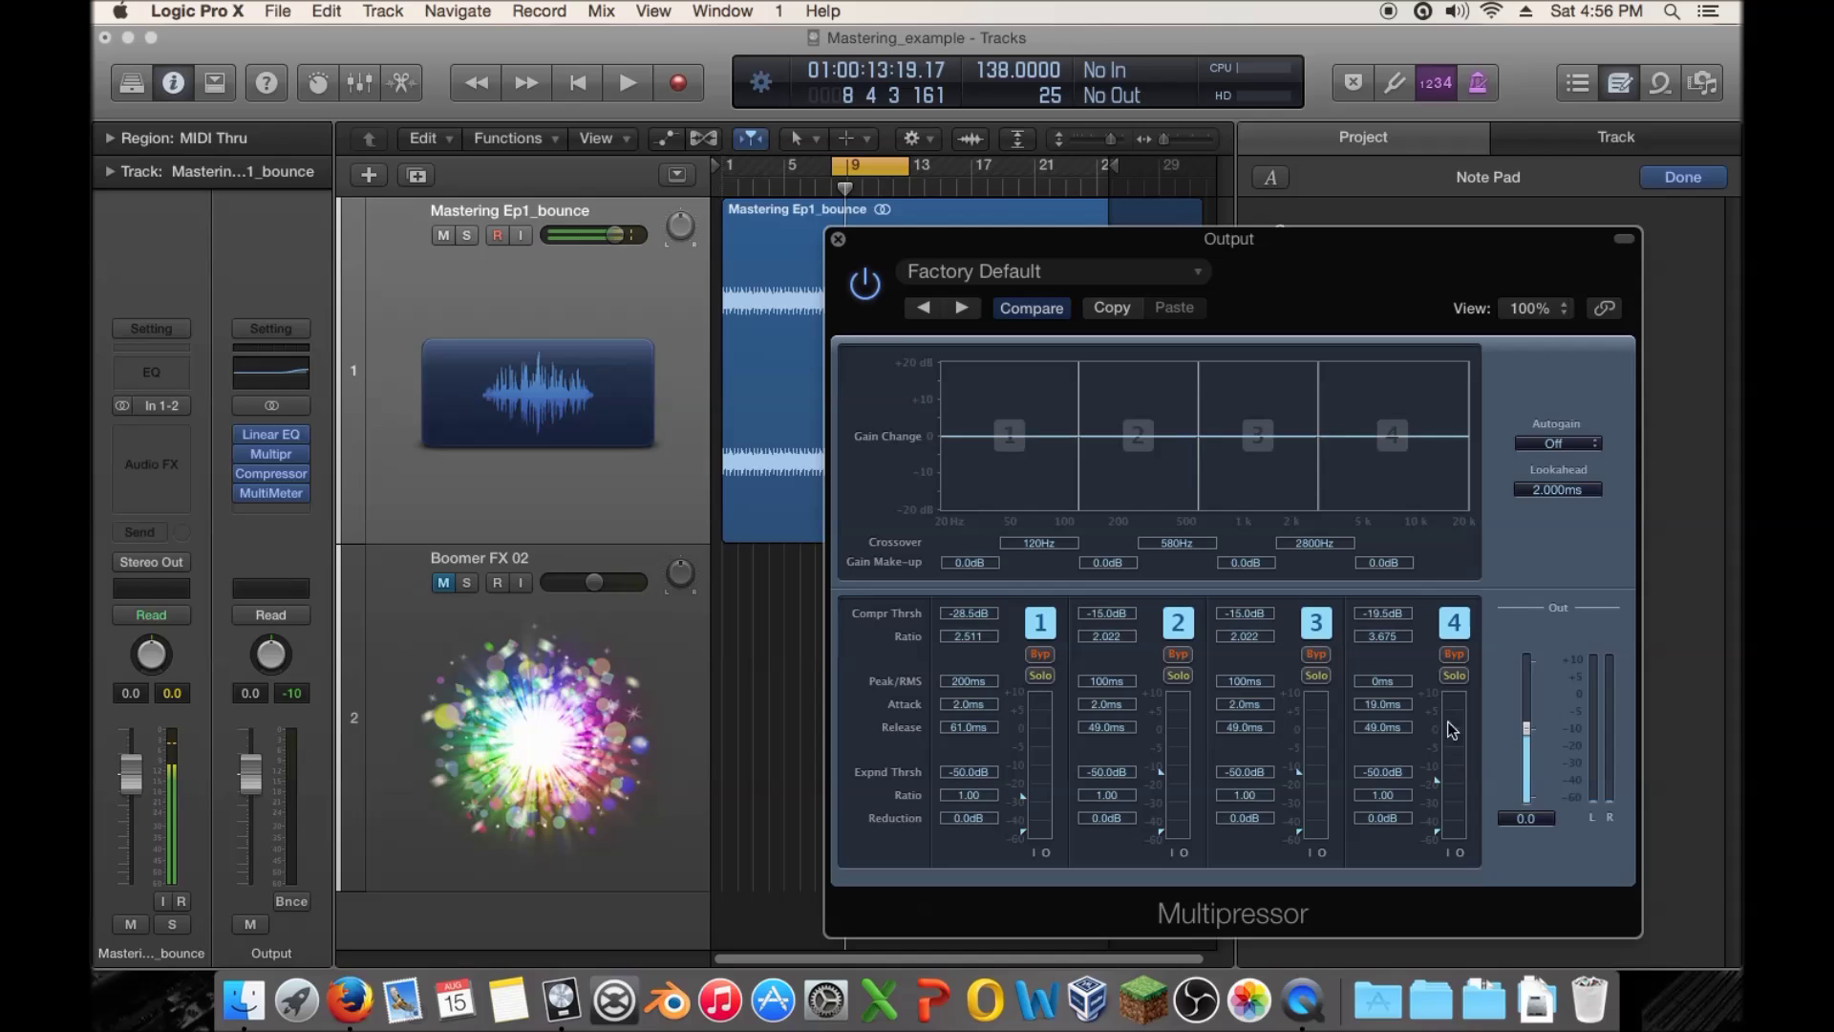
Try band 4's gain make-up at 1 dB and 10 dB while listening, and settle on 1.5 dB
key(space)
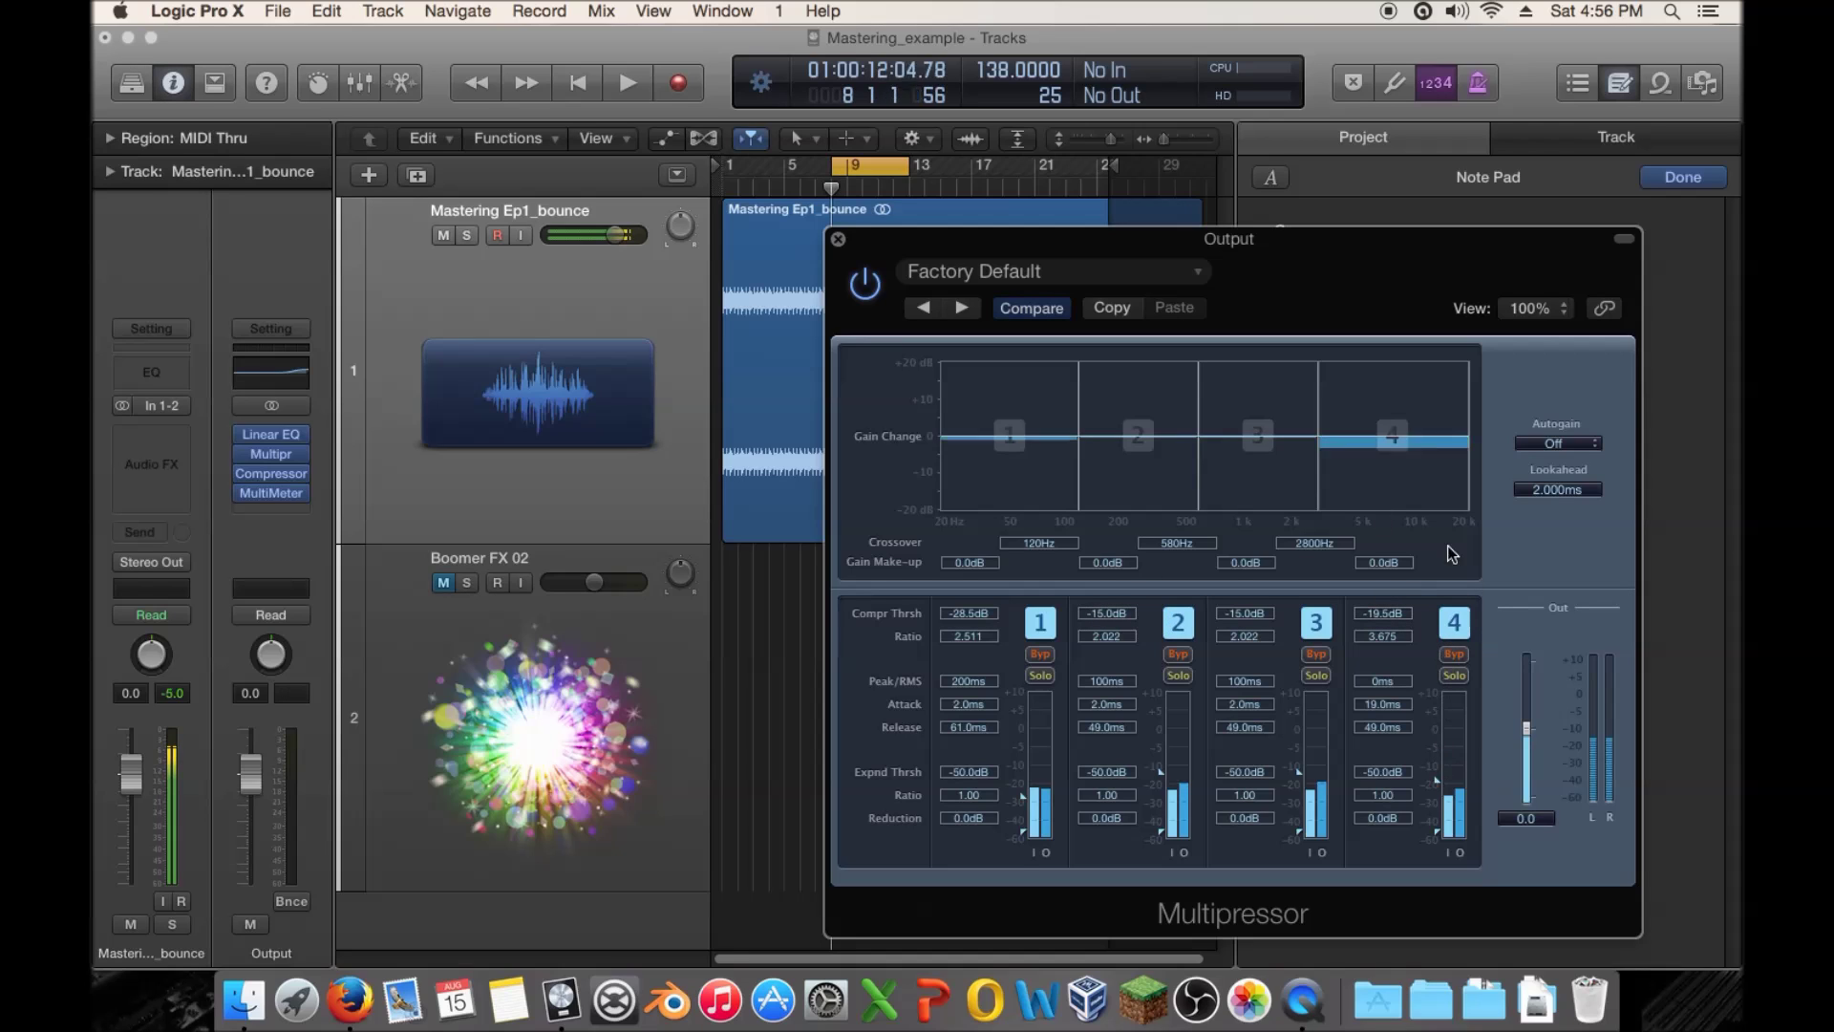
drag(1402, 479, 1408, 436)
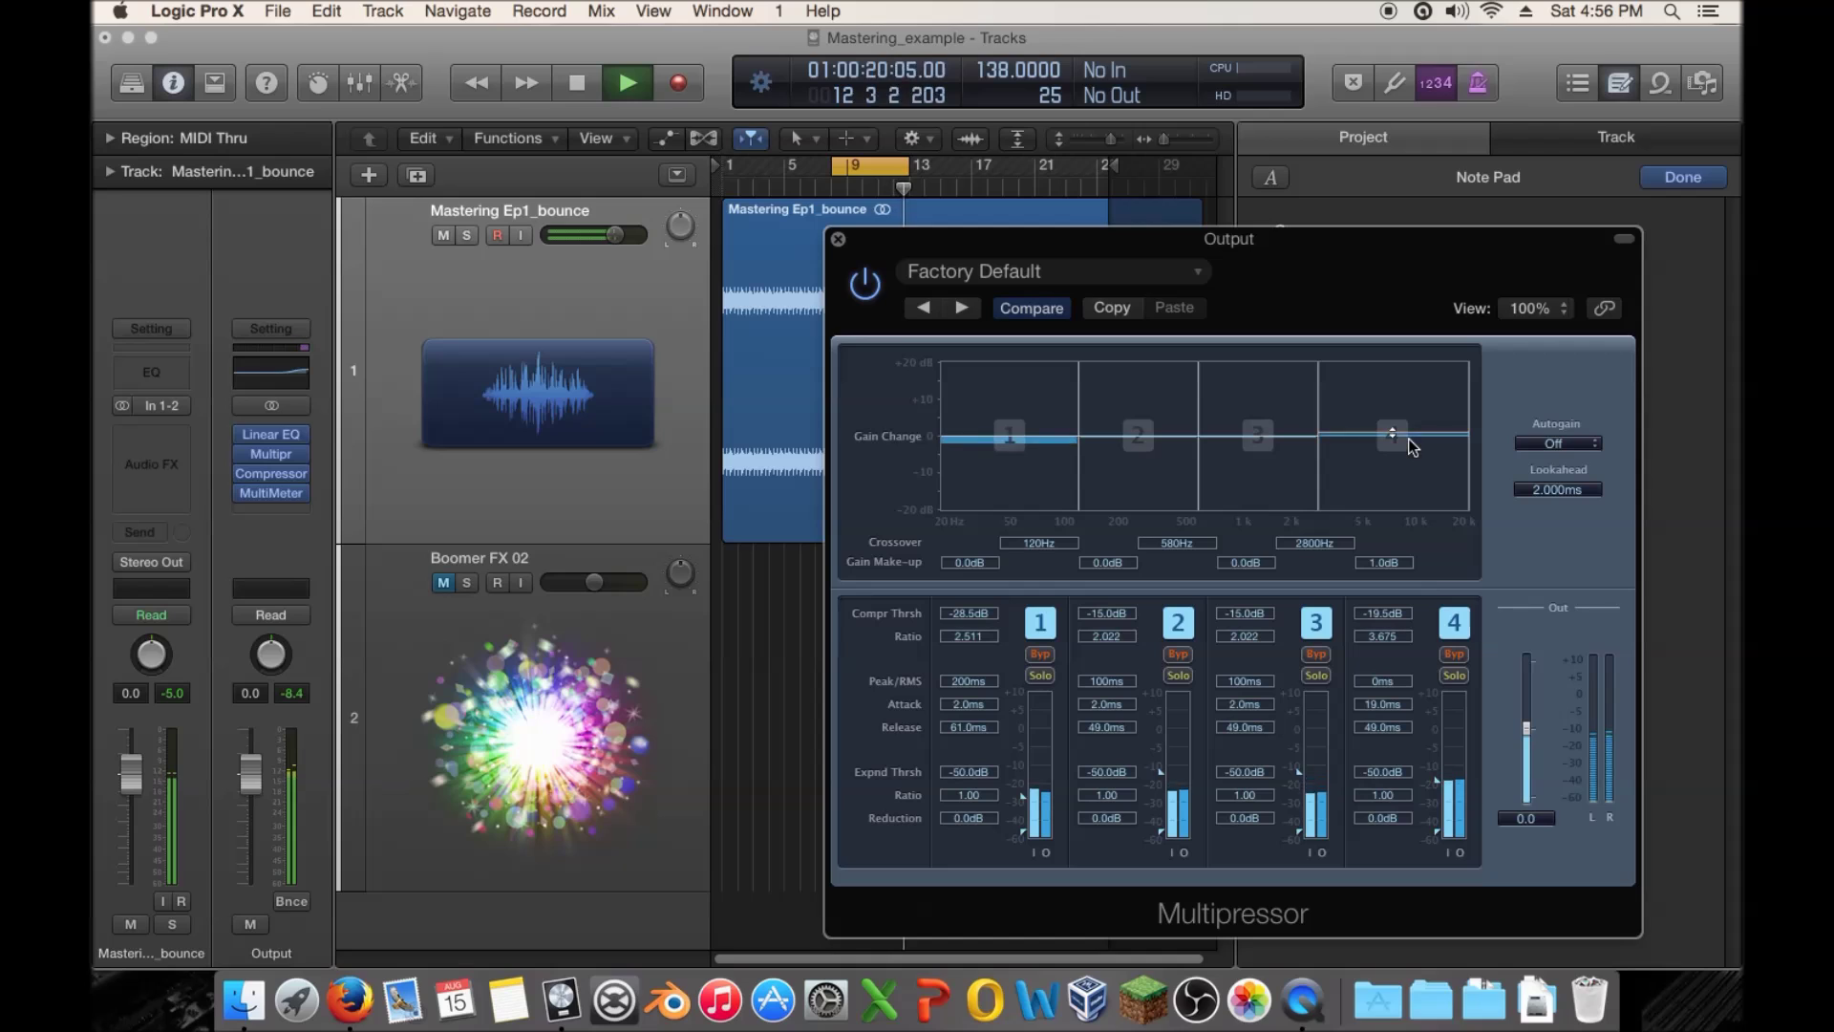
key(space)
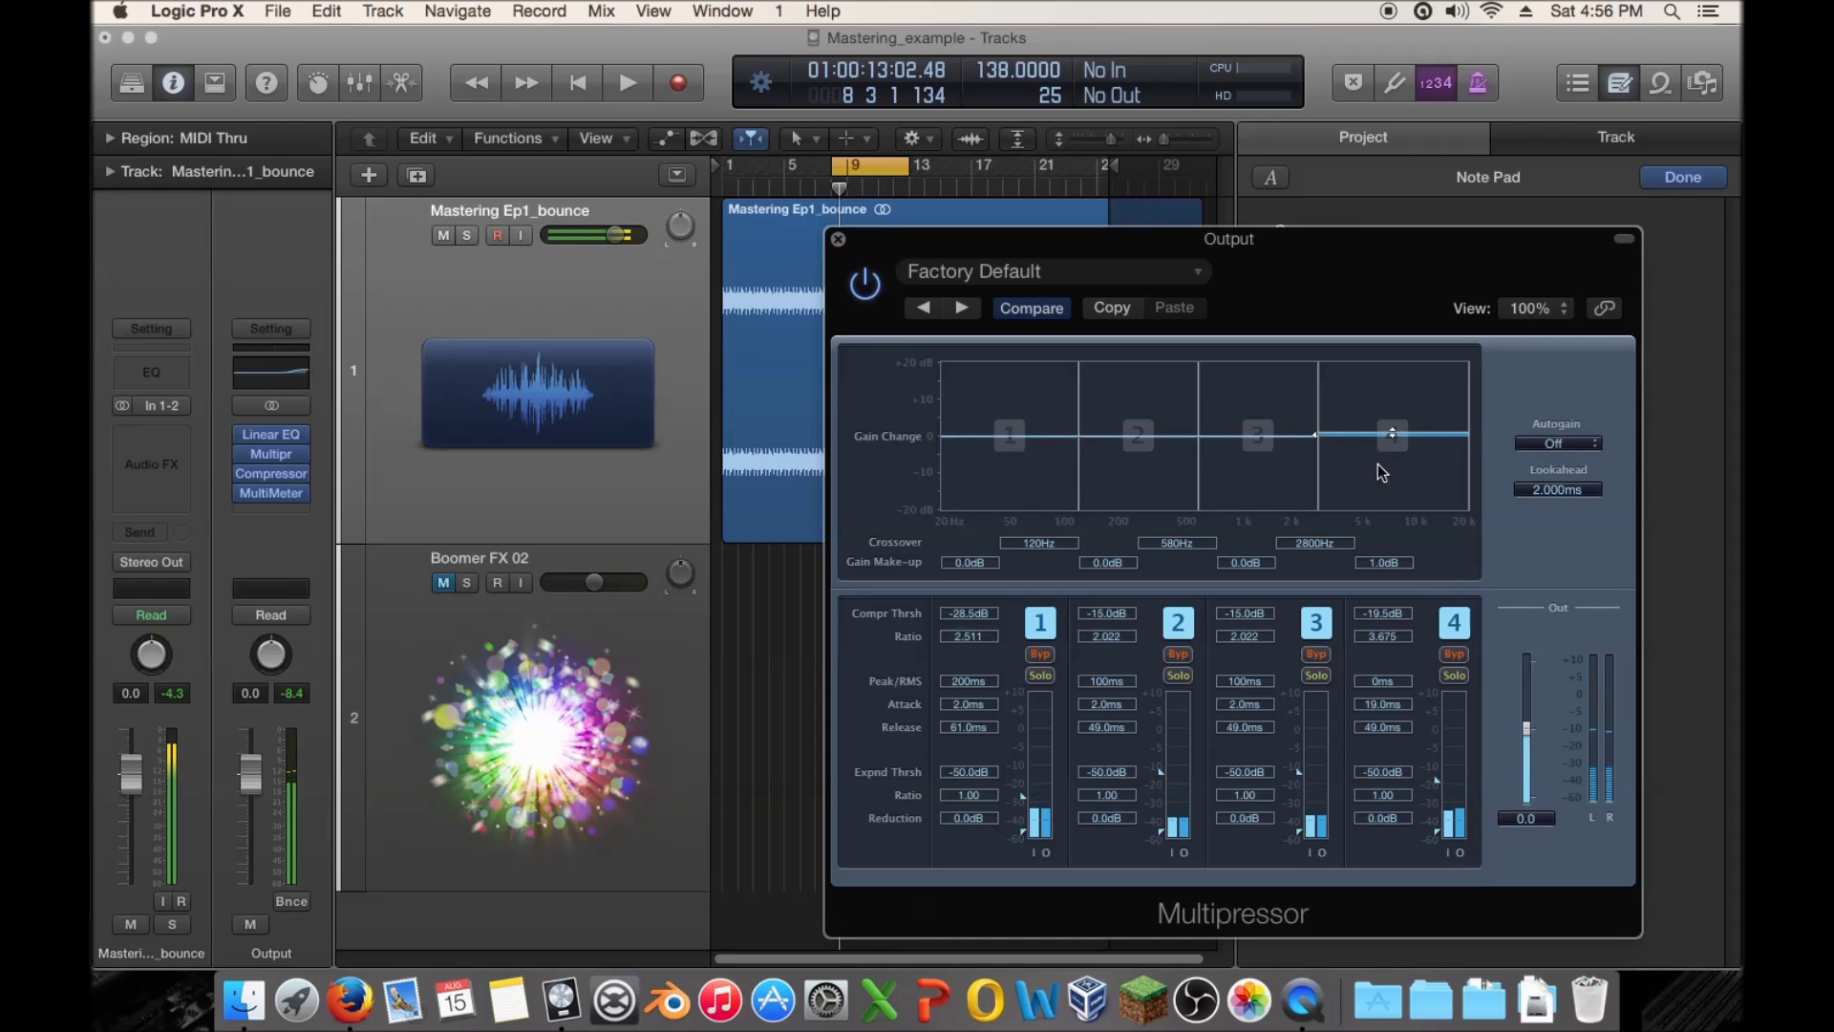
drag(1382, 456, 1389, 415)
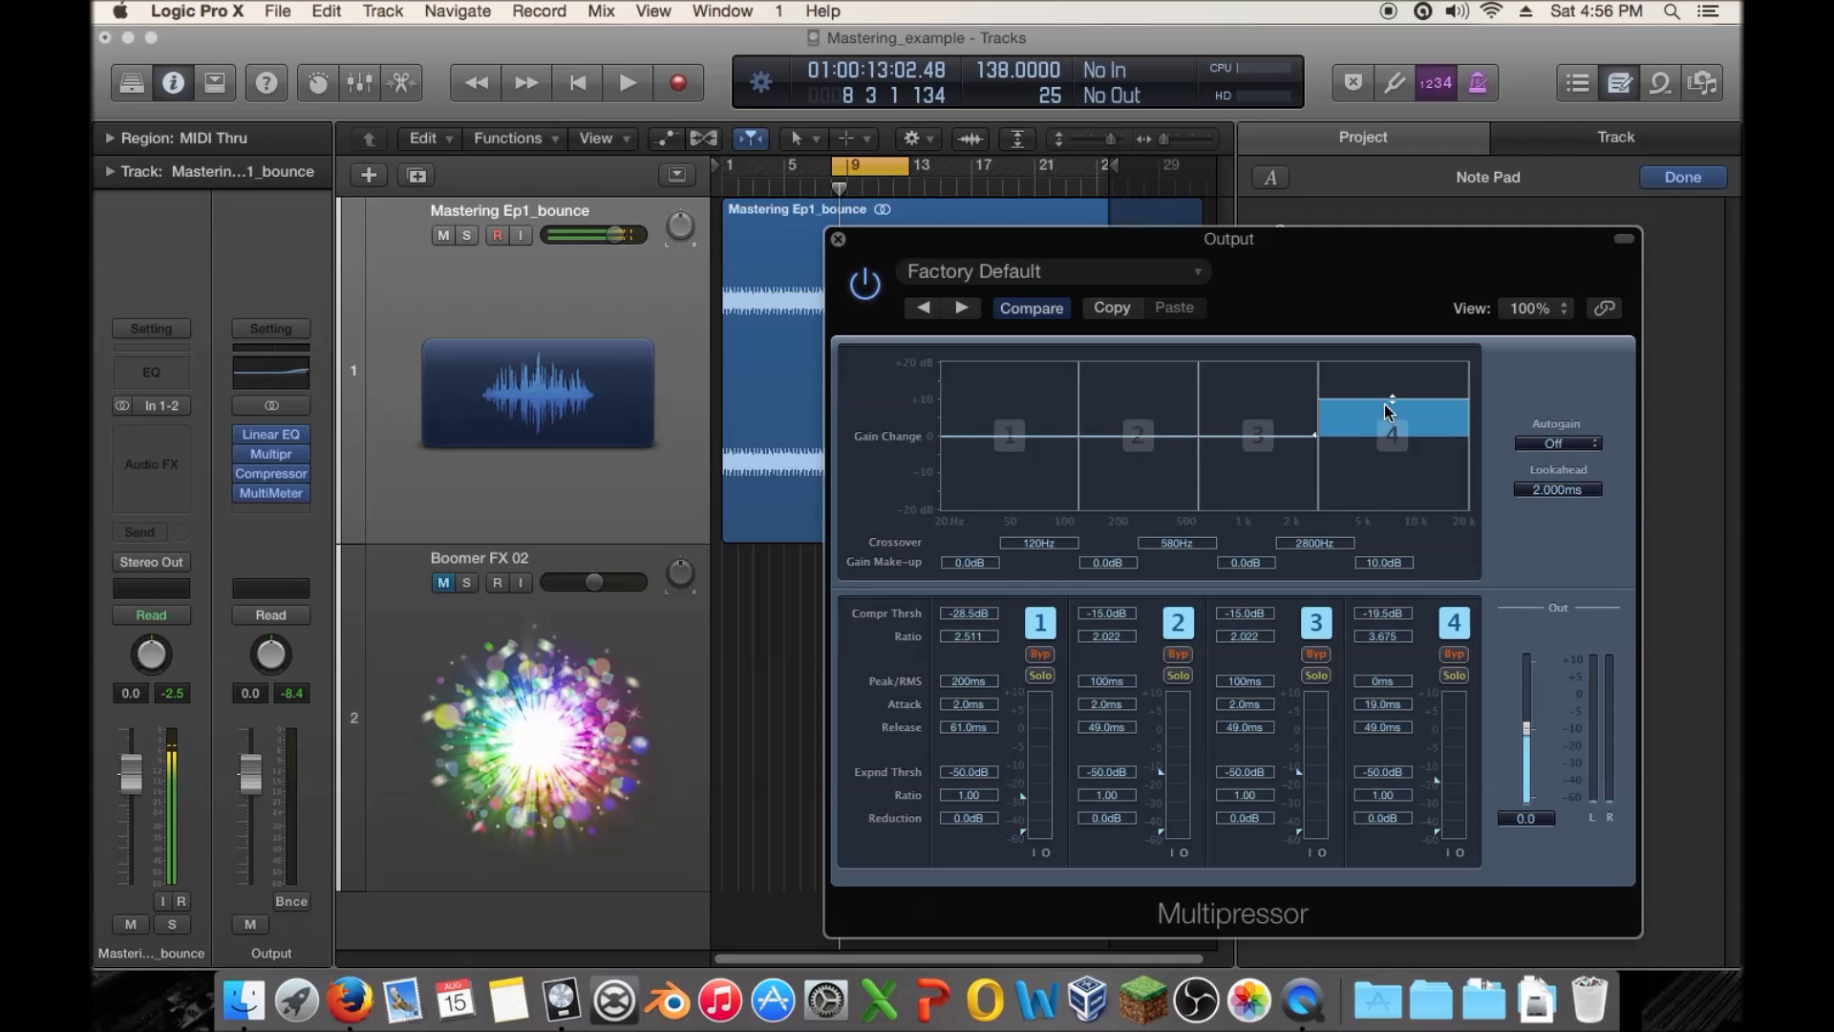
key(space)
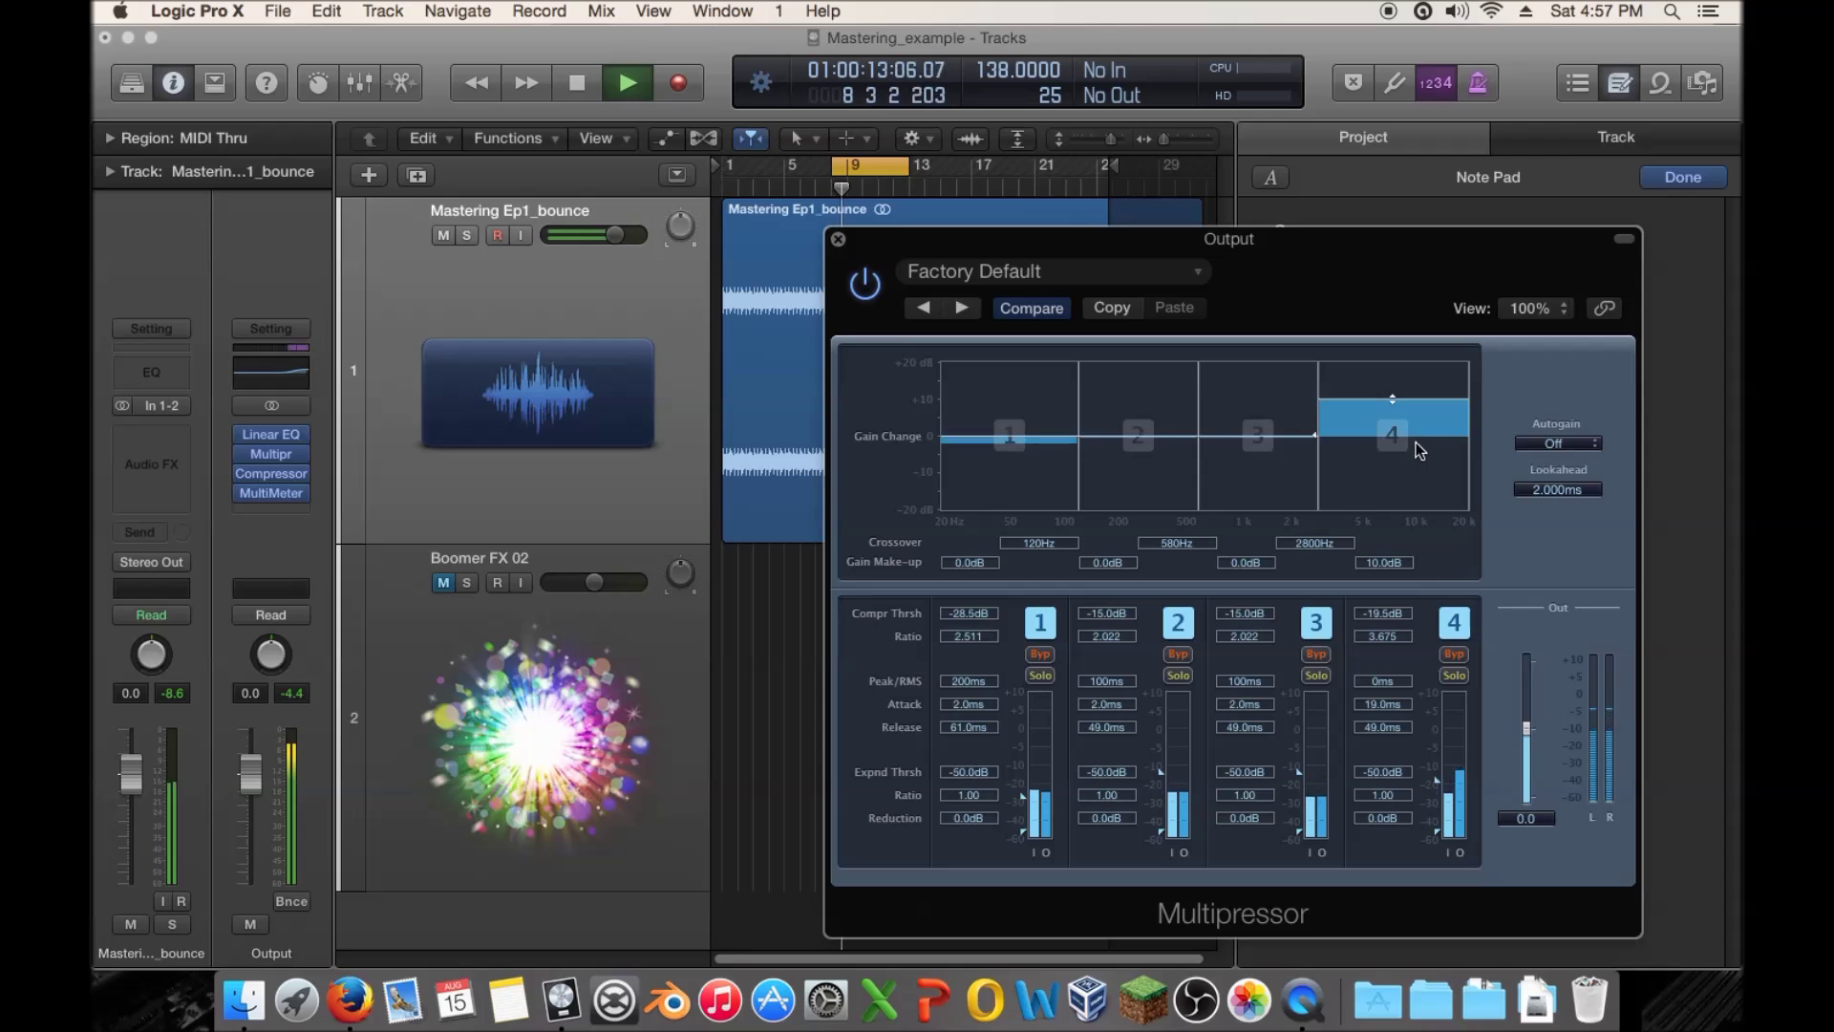
drag(1412, 428, 1411, 461)
key(space)
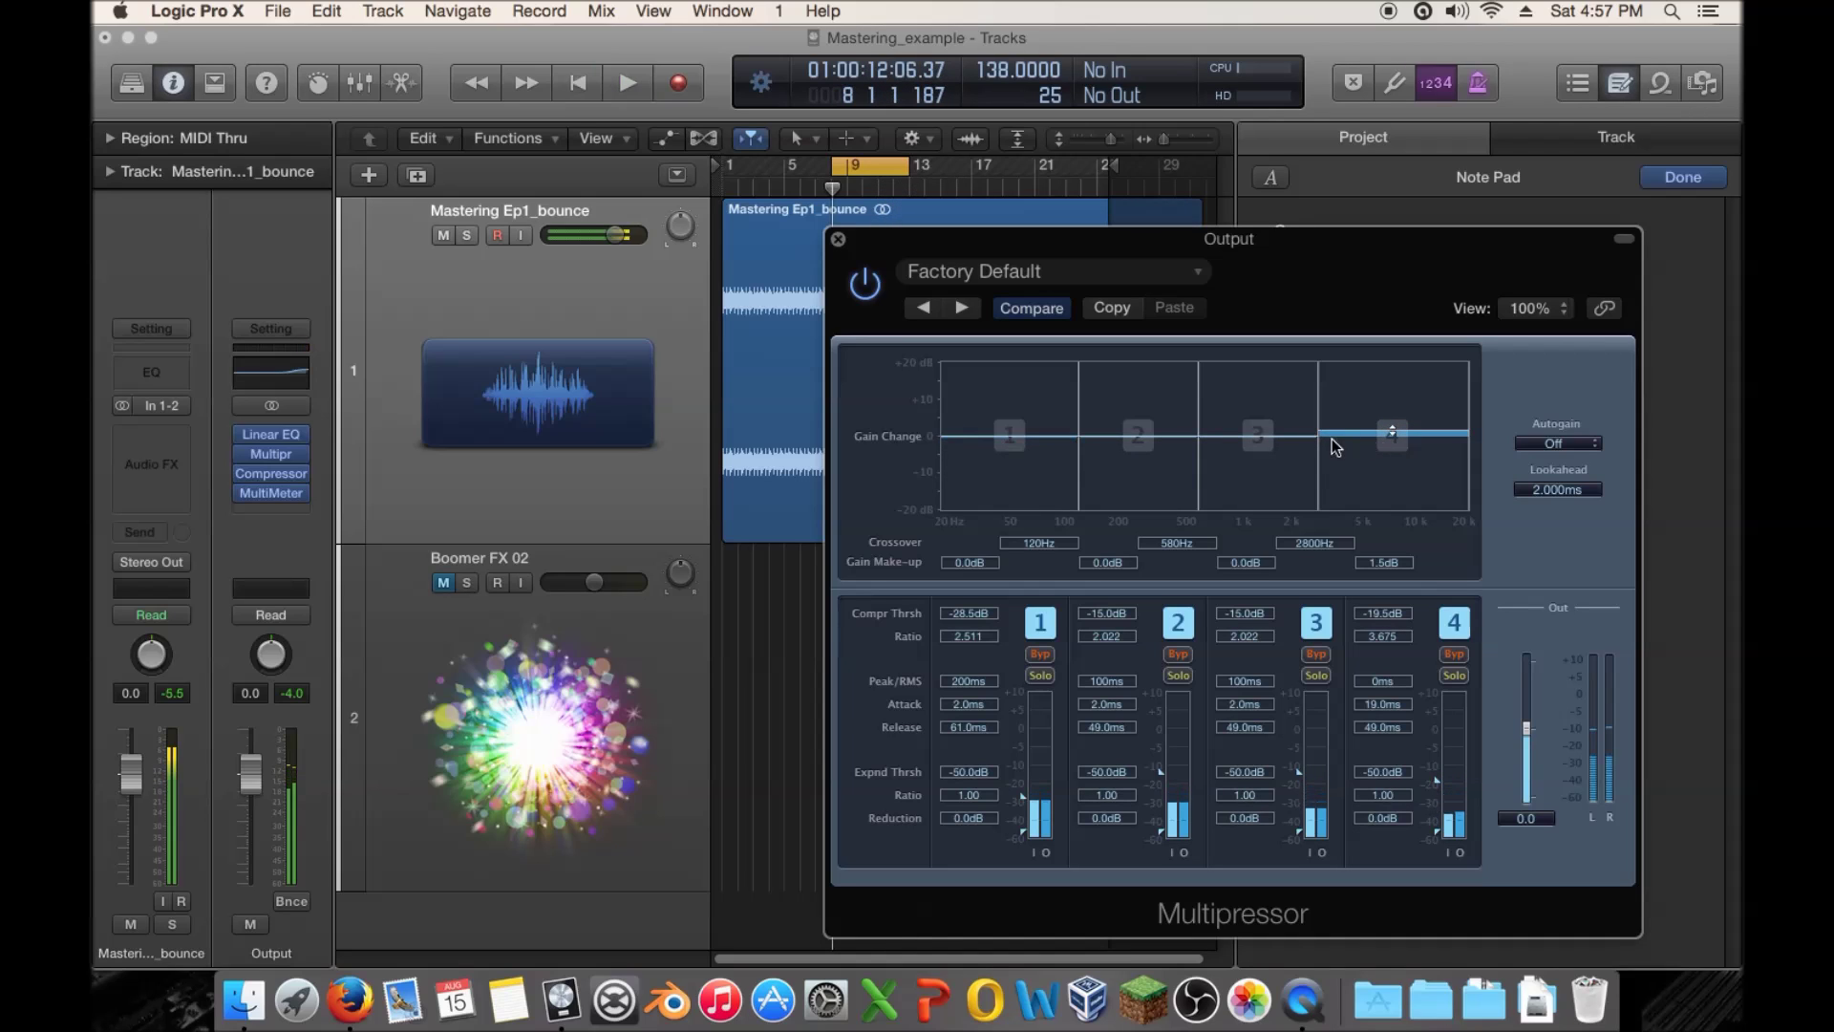
Play the loop with band 4 active and bypassed to compare the sound, and reactivate the band
key(space)
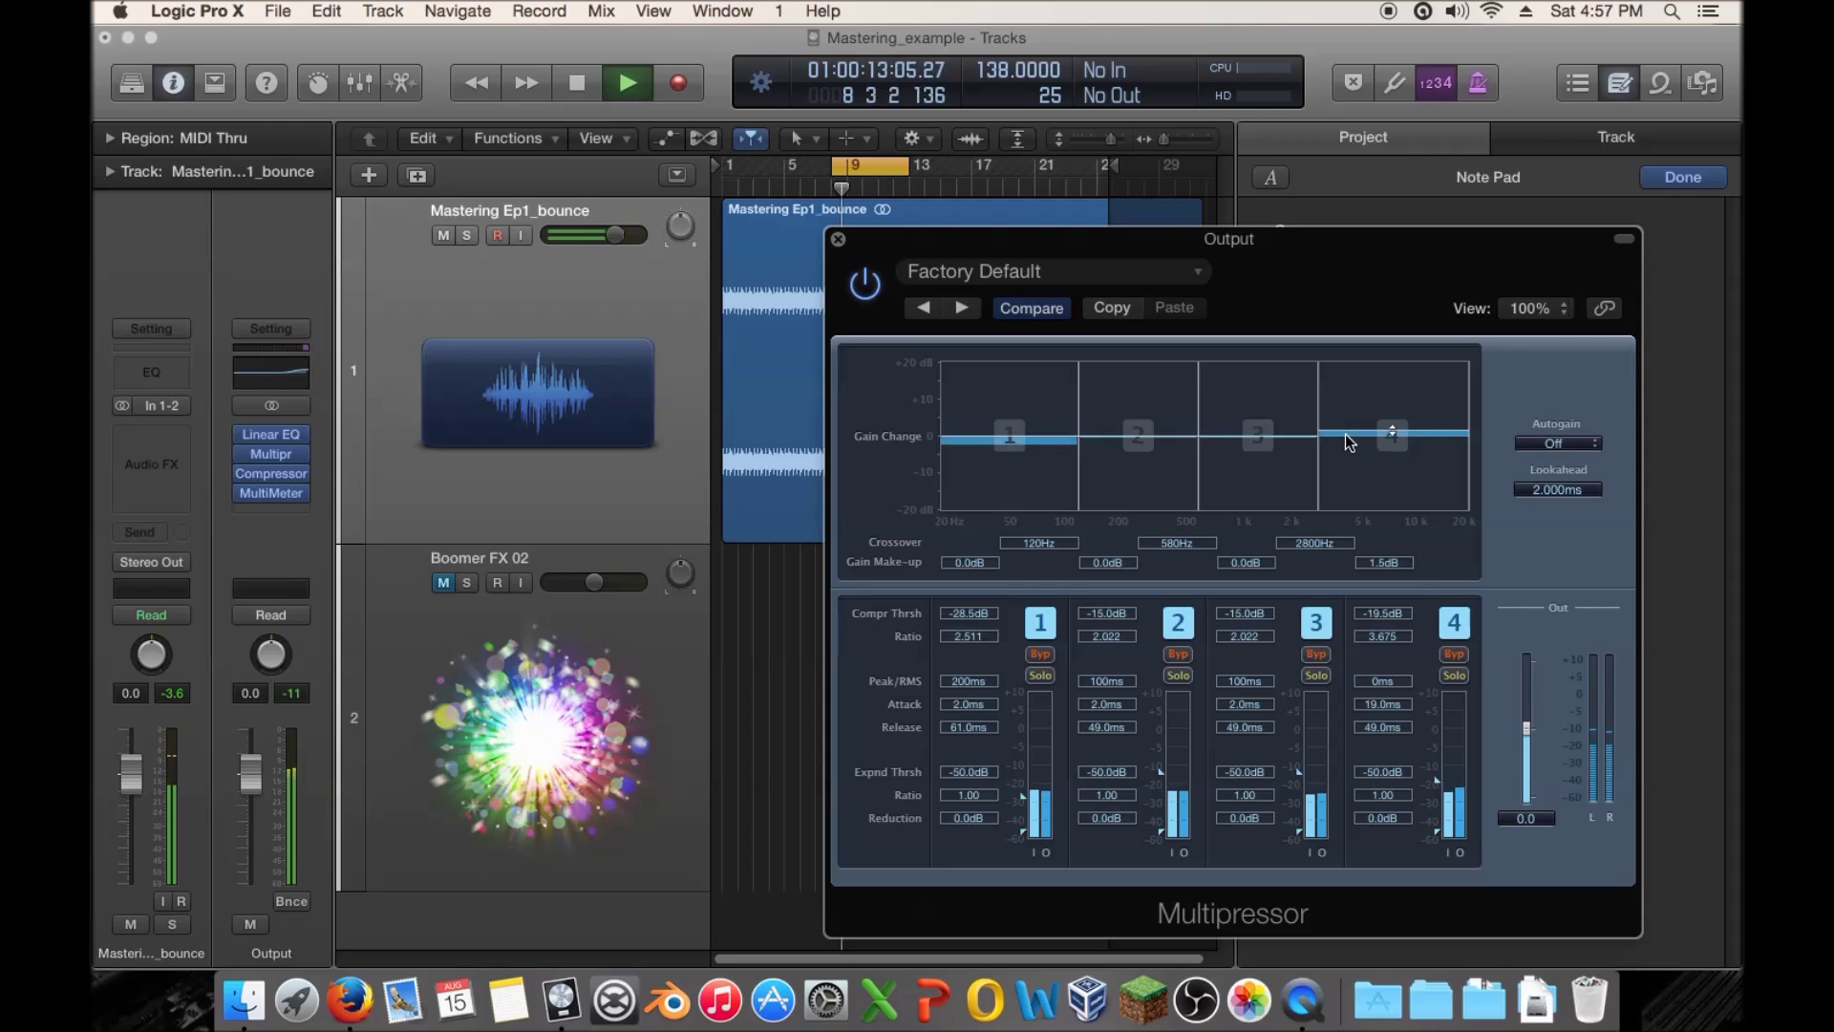
key(space)
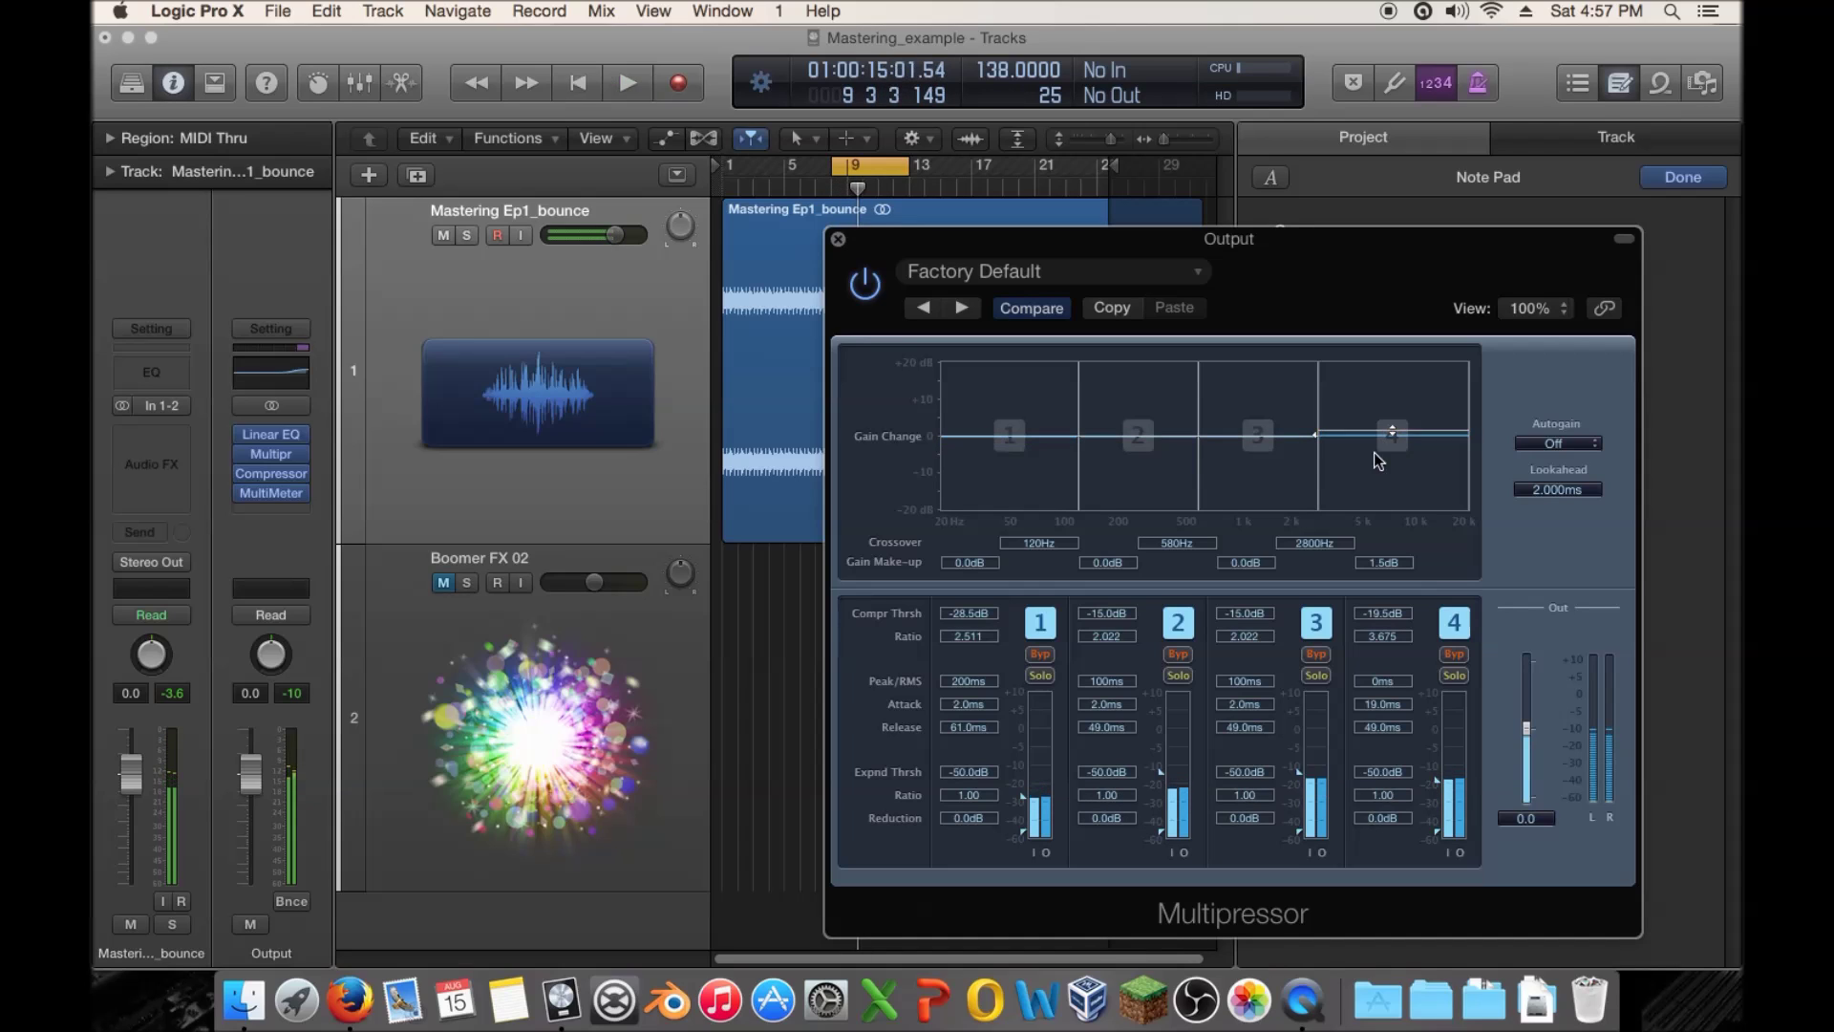
click(1396, 434)
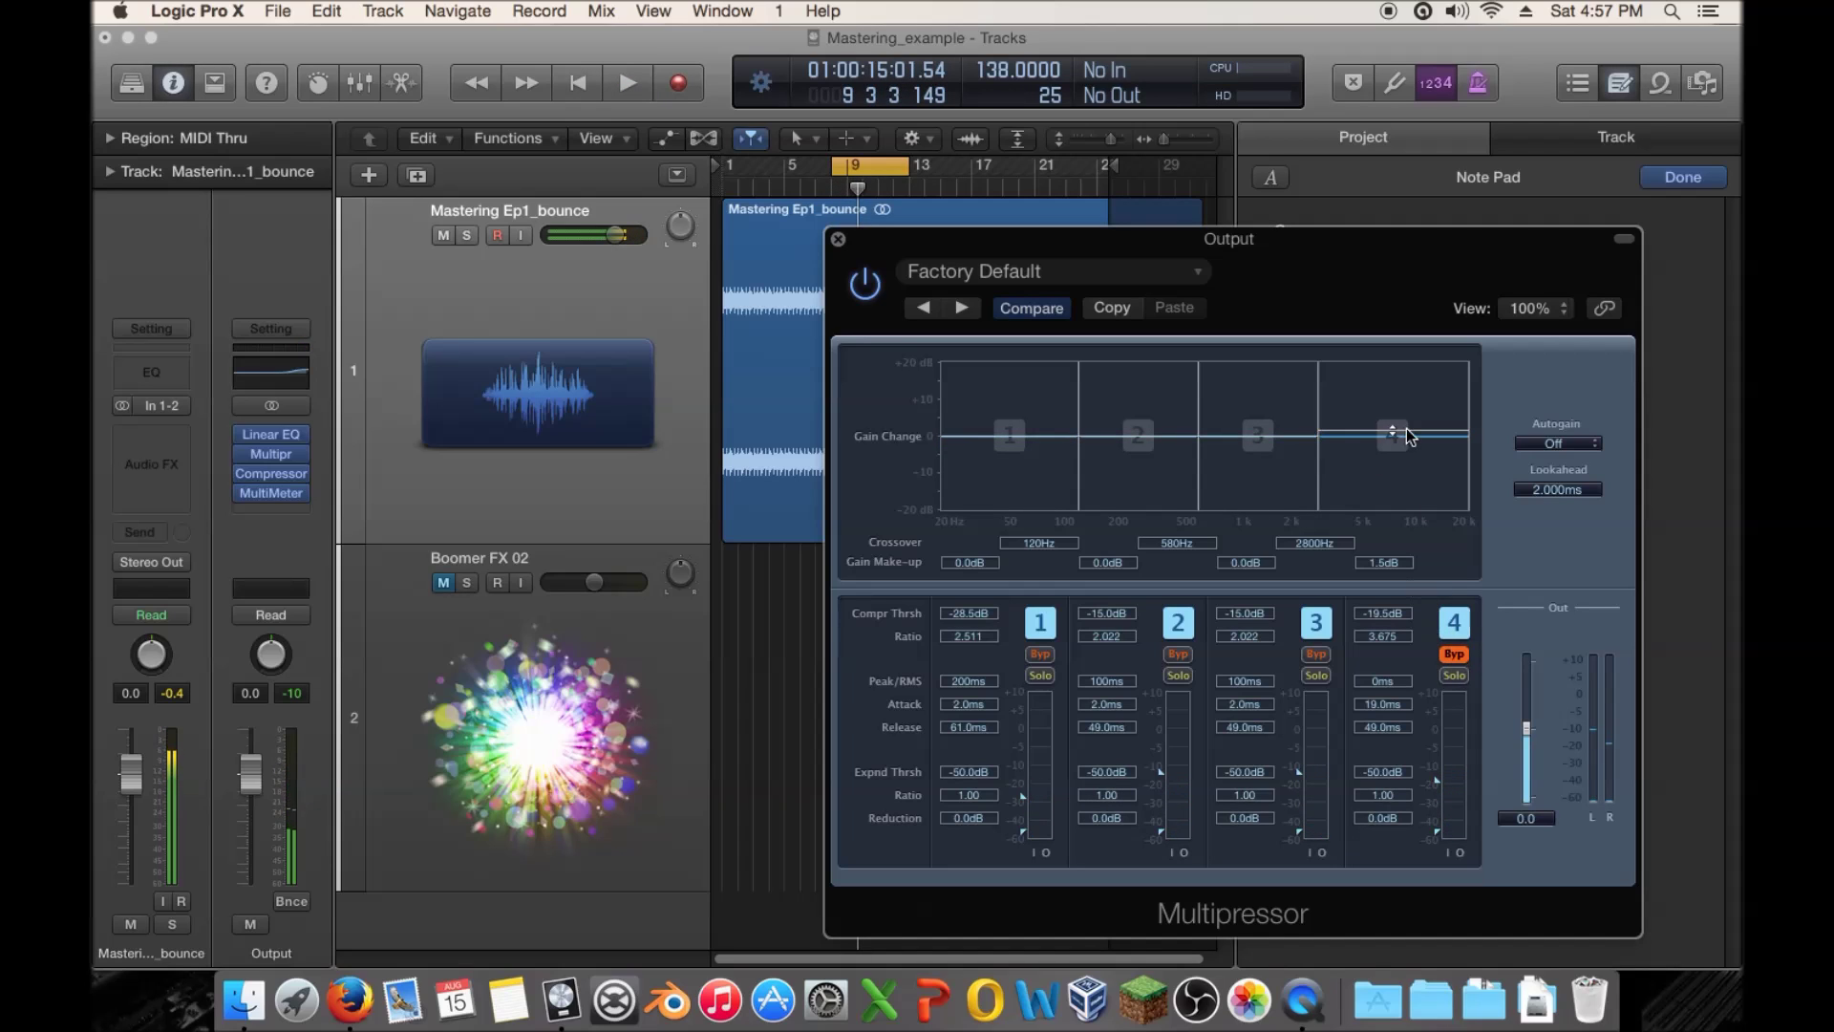
key(space)
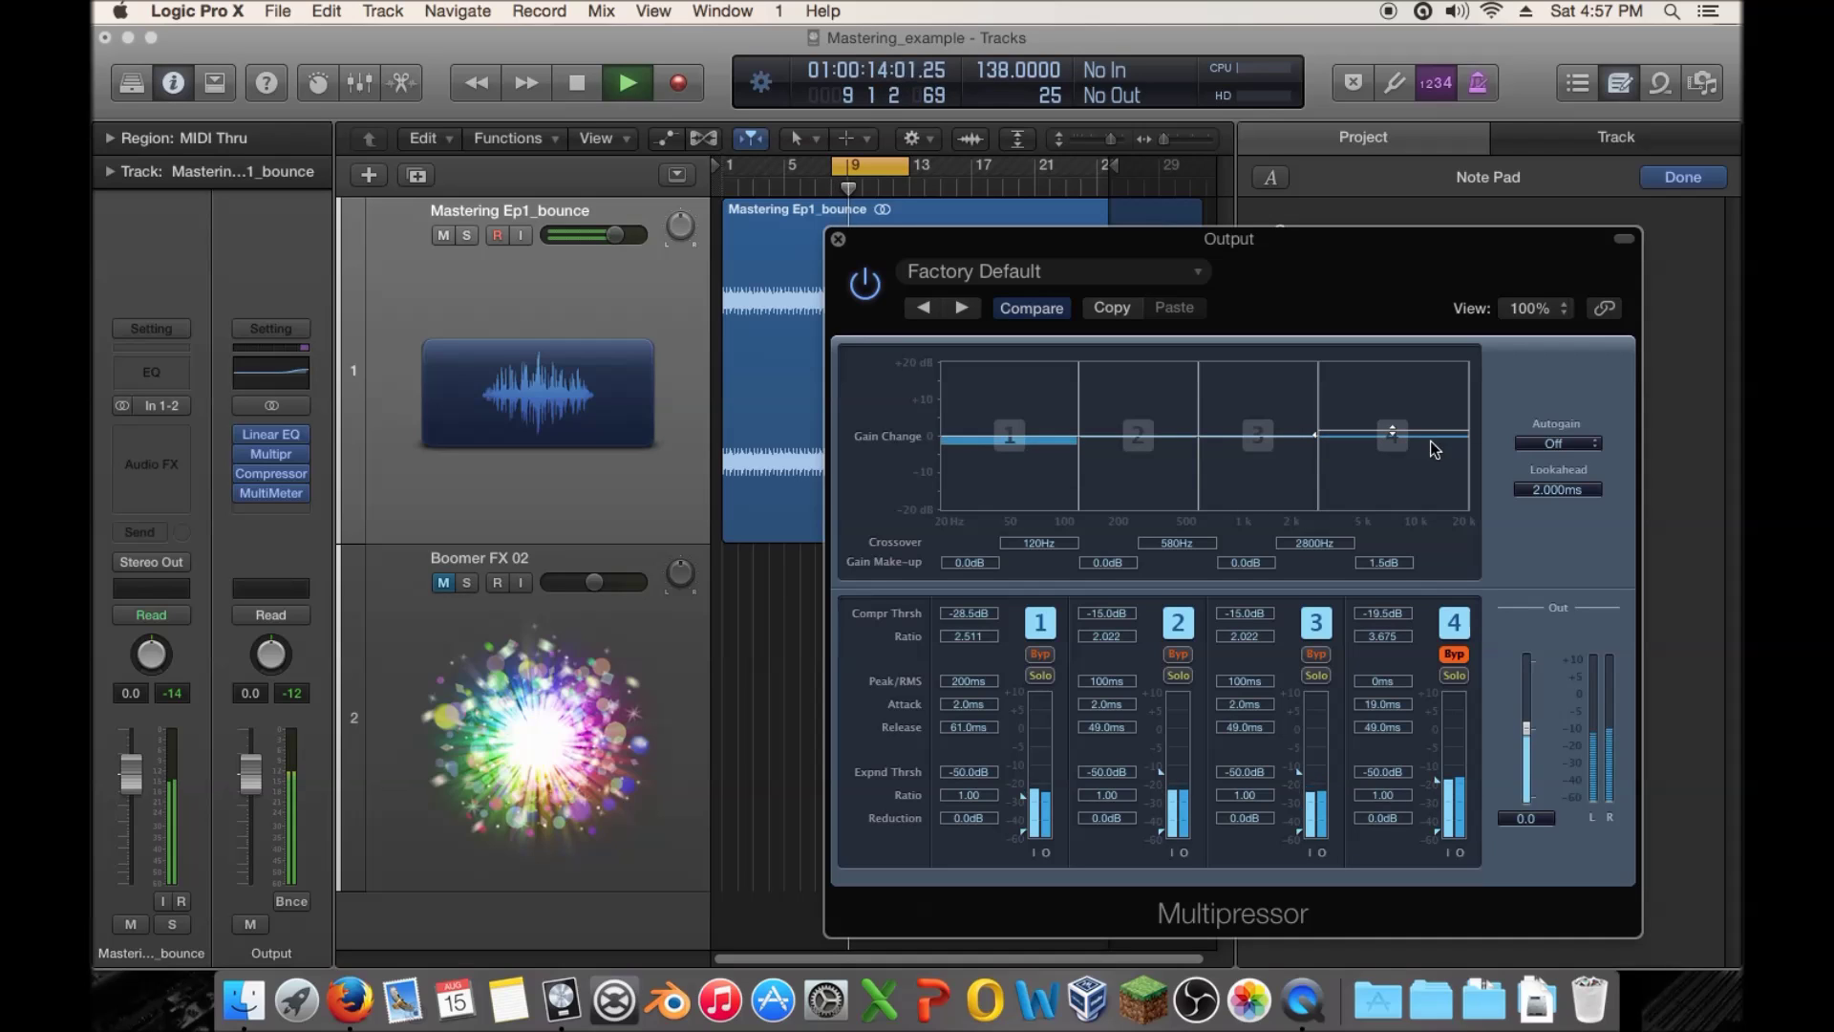
click(1400, 437)
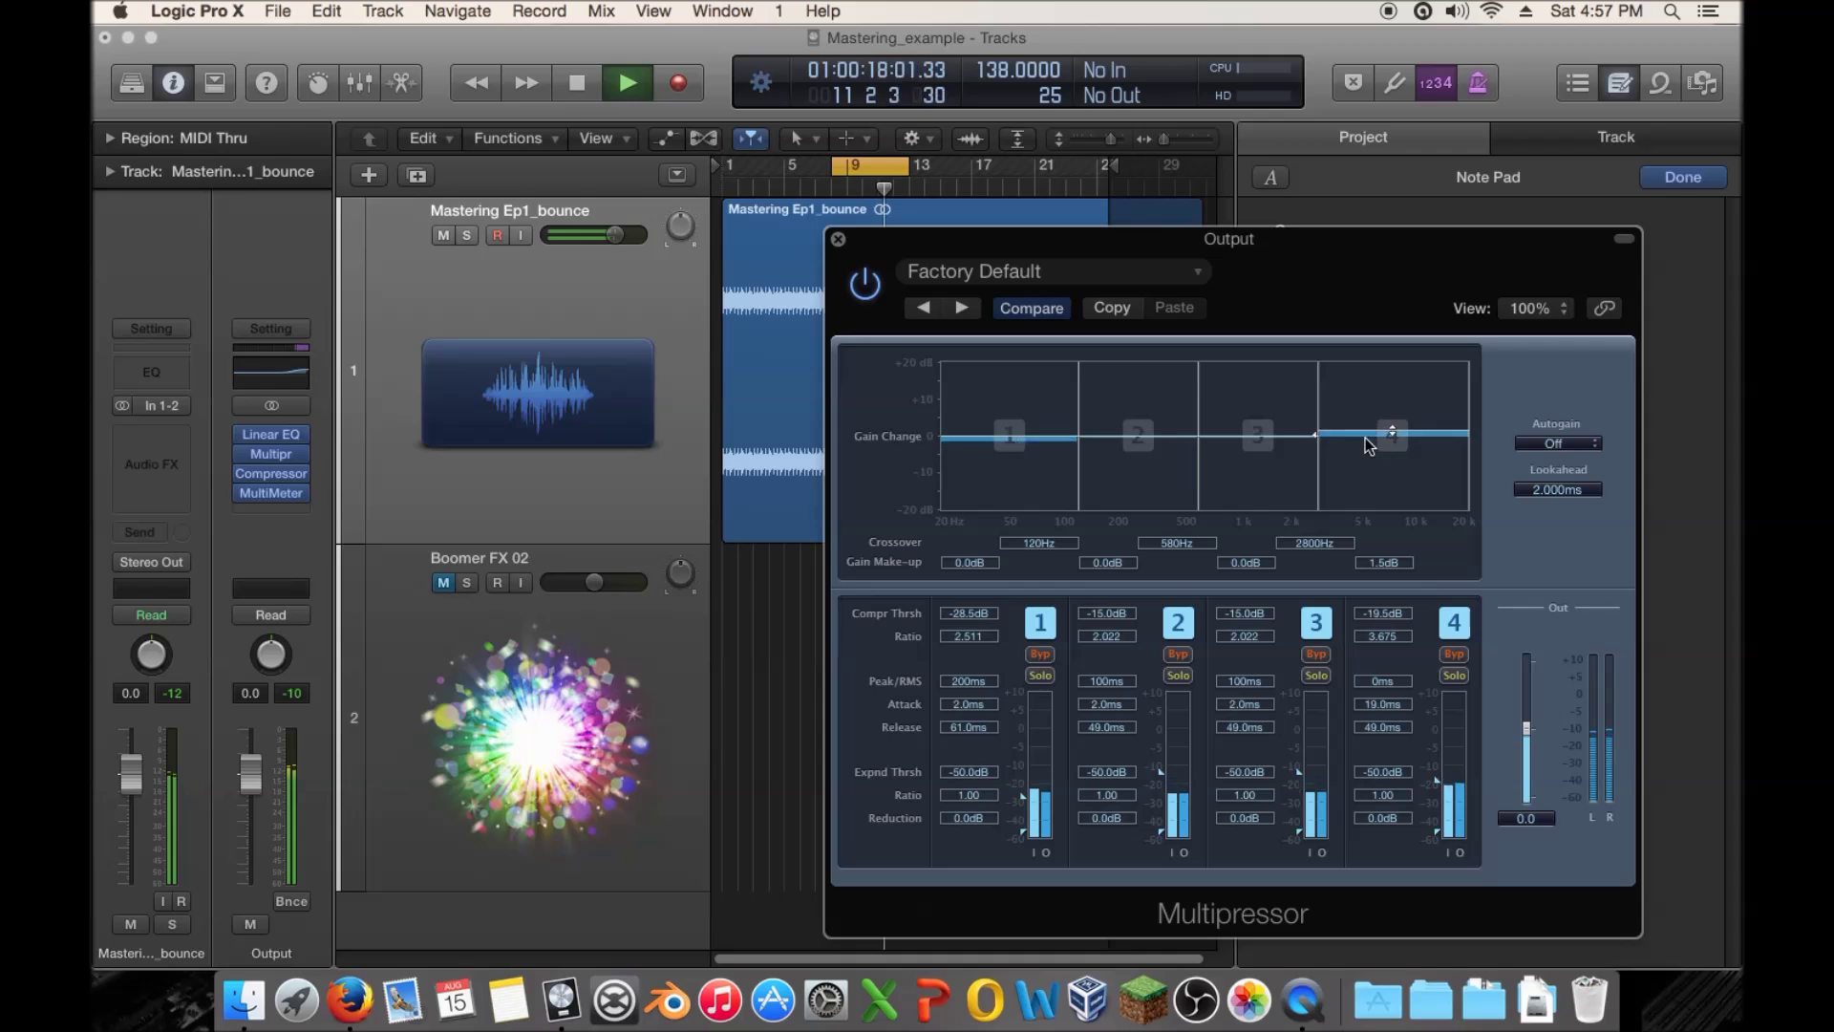
Set band 4's release to 22 ms and play the loop again
key(space)
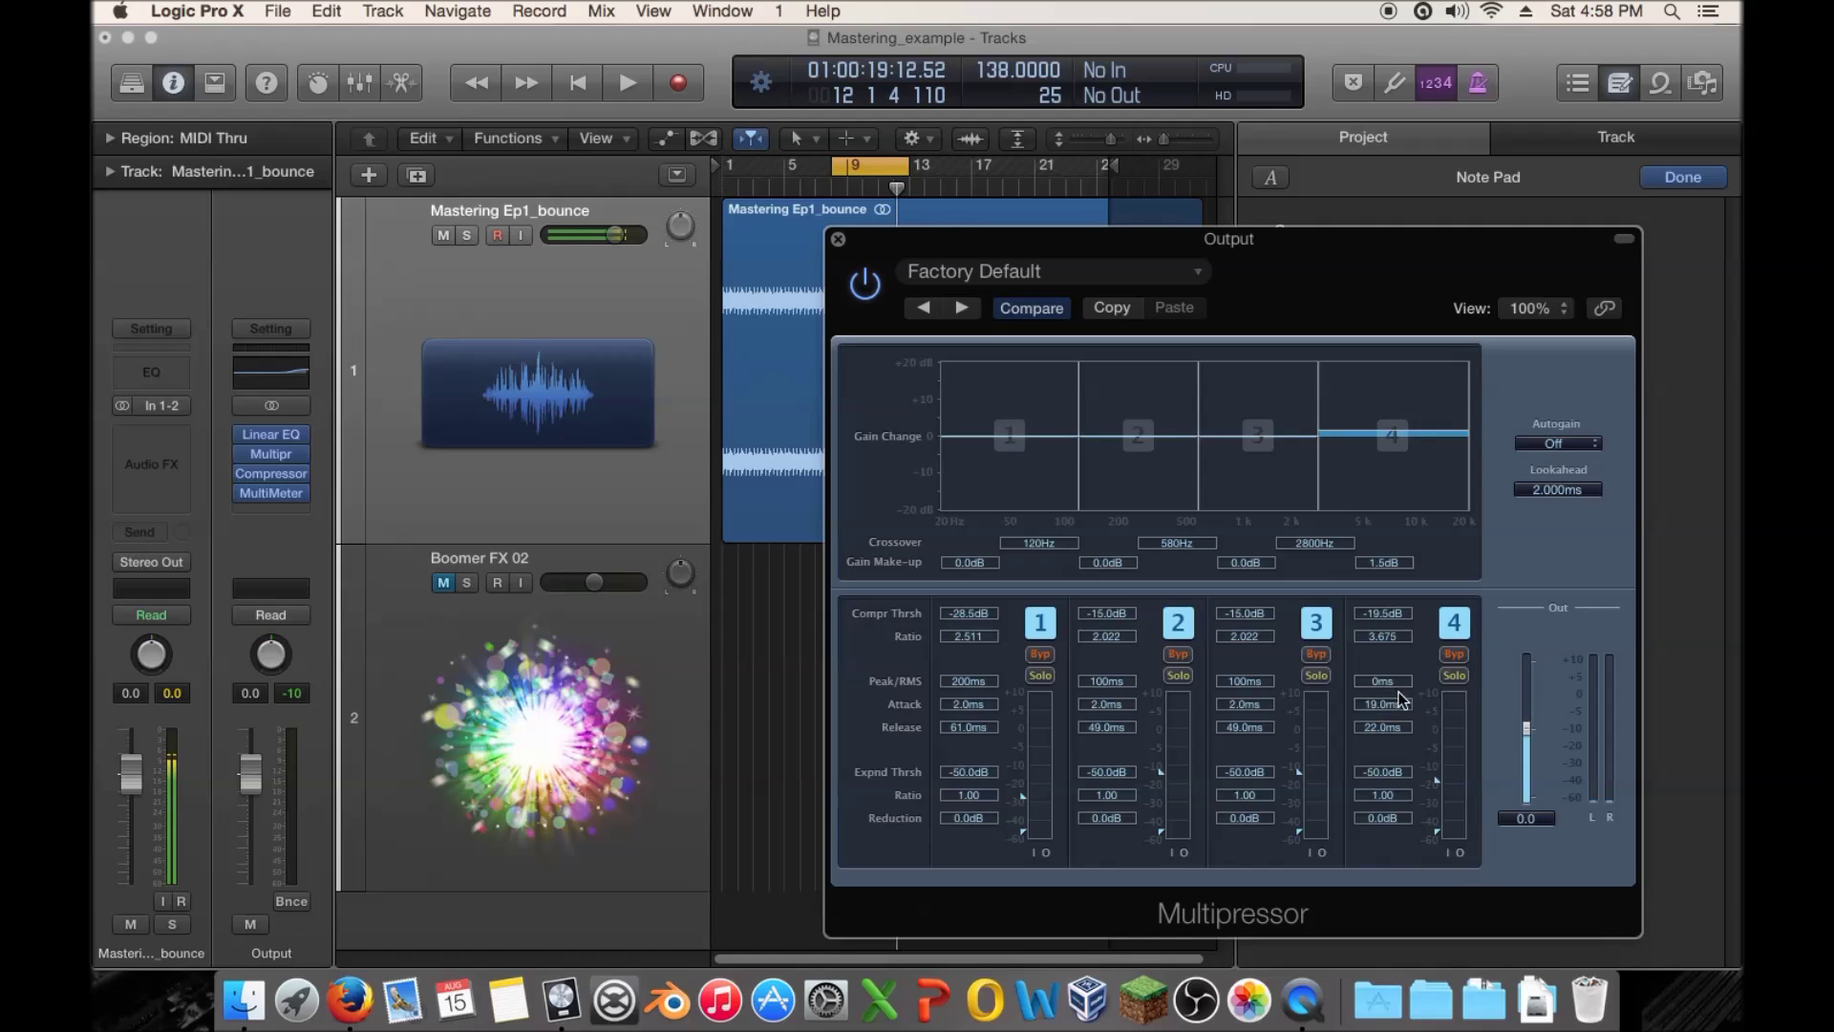
key(space)
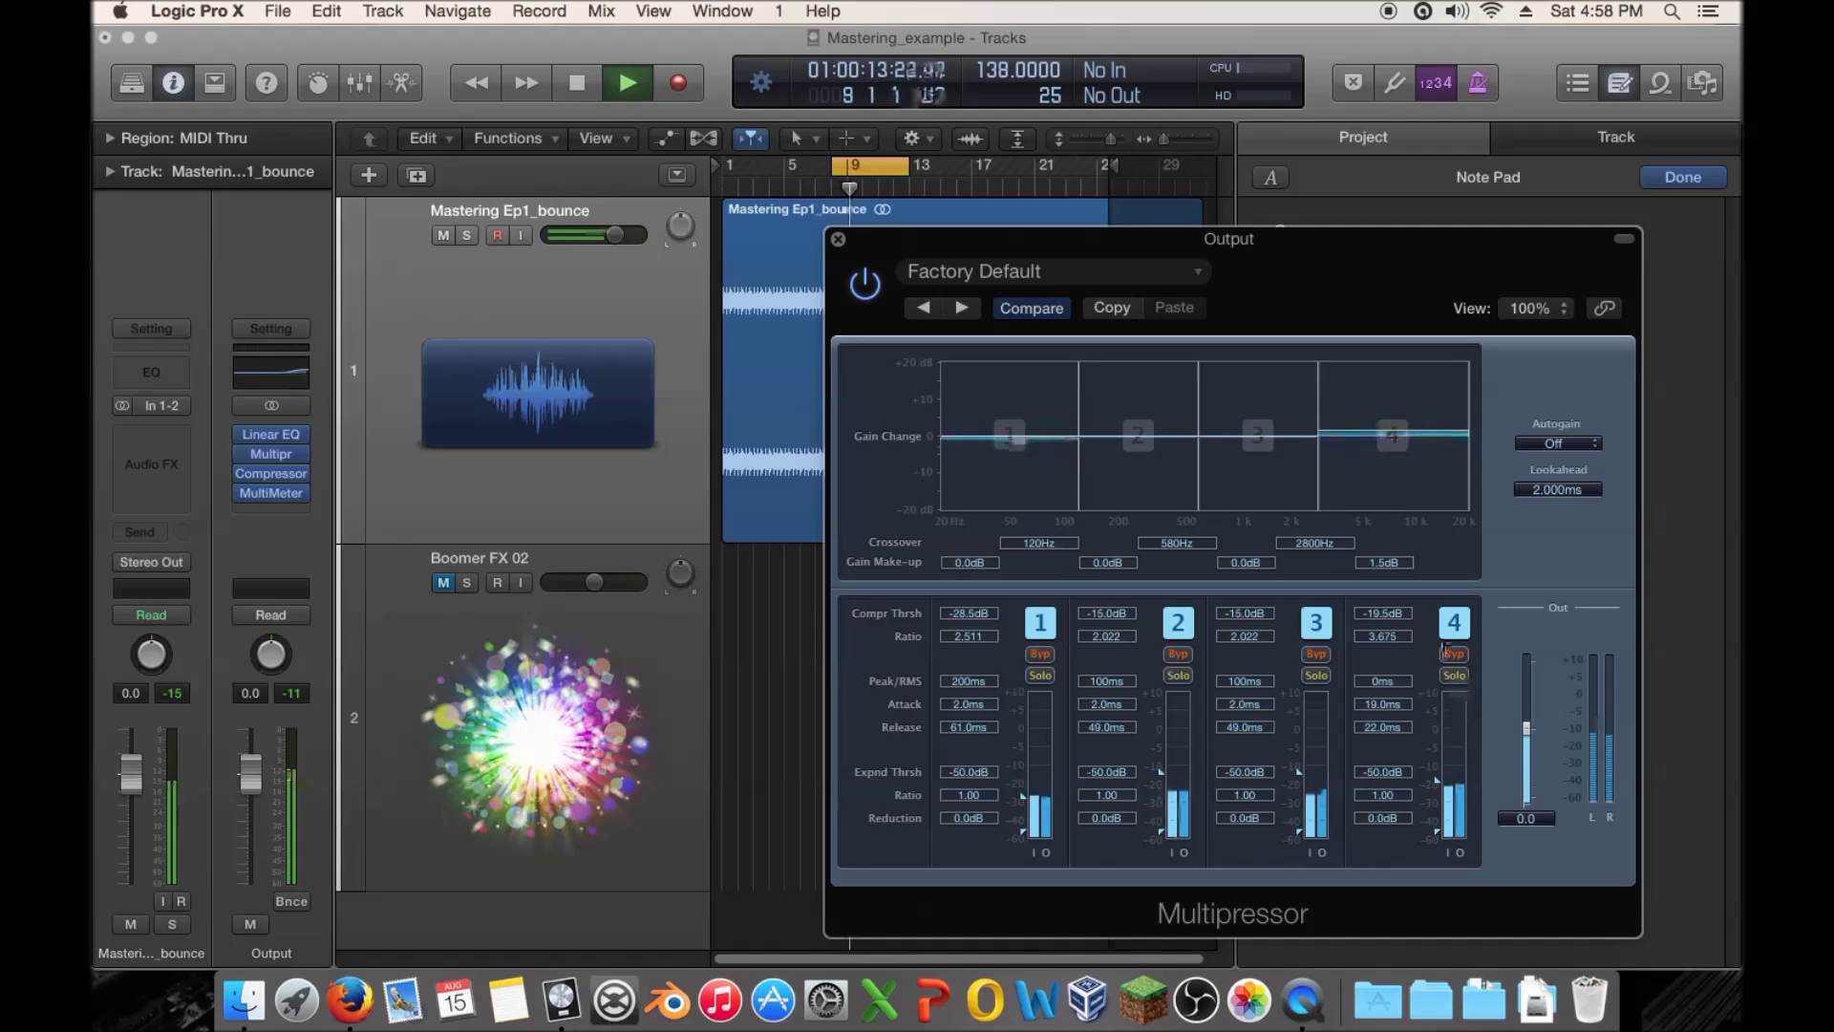
Solo band 4 and play the loop with the band bypassed and active to compare its sound
key(space)
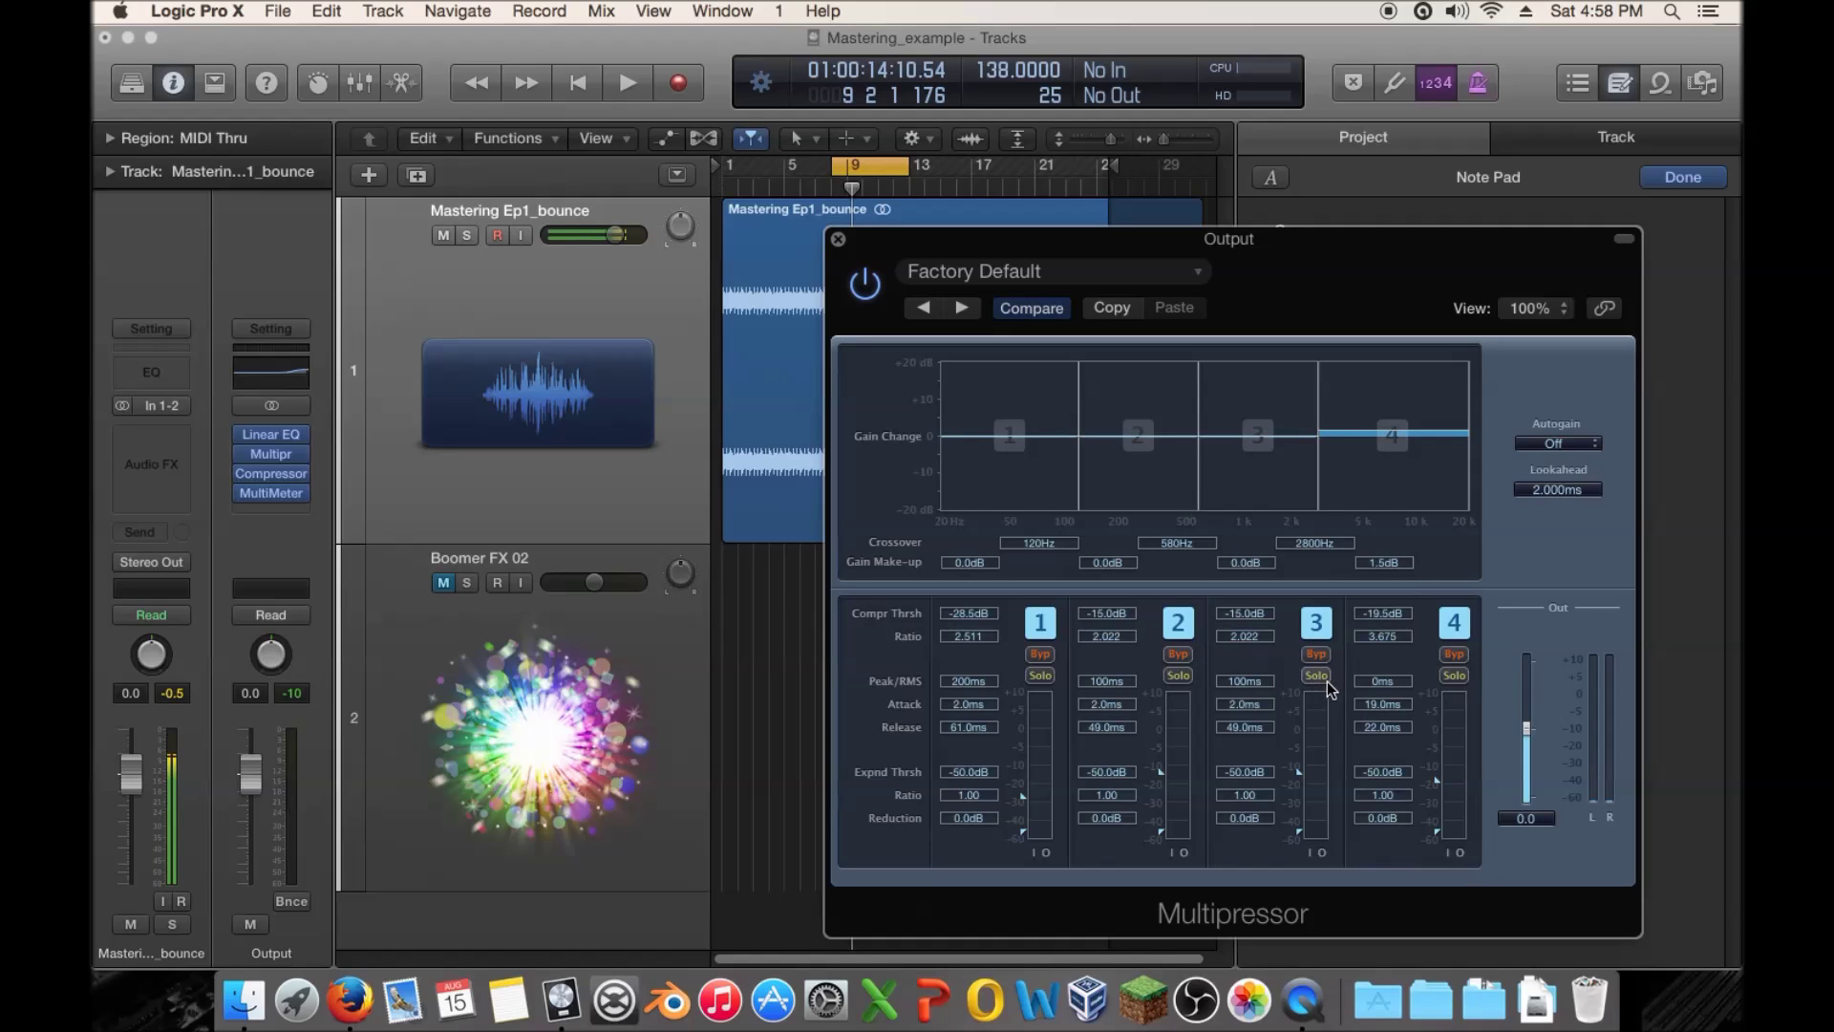
click(1456, 674)
key(space)
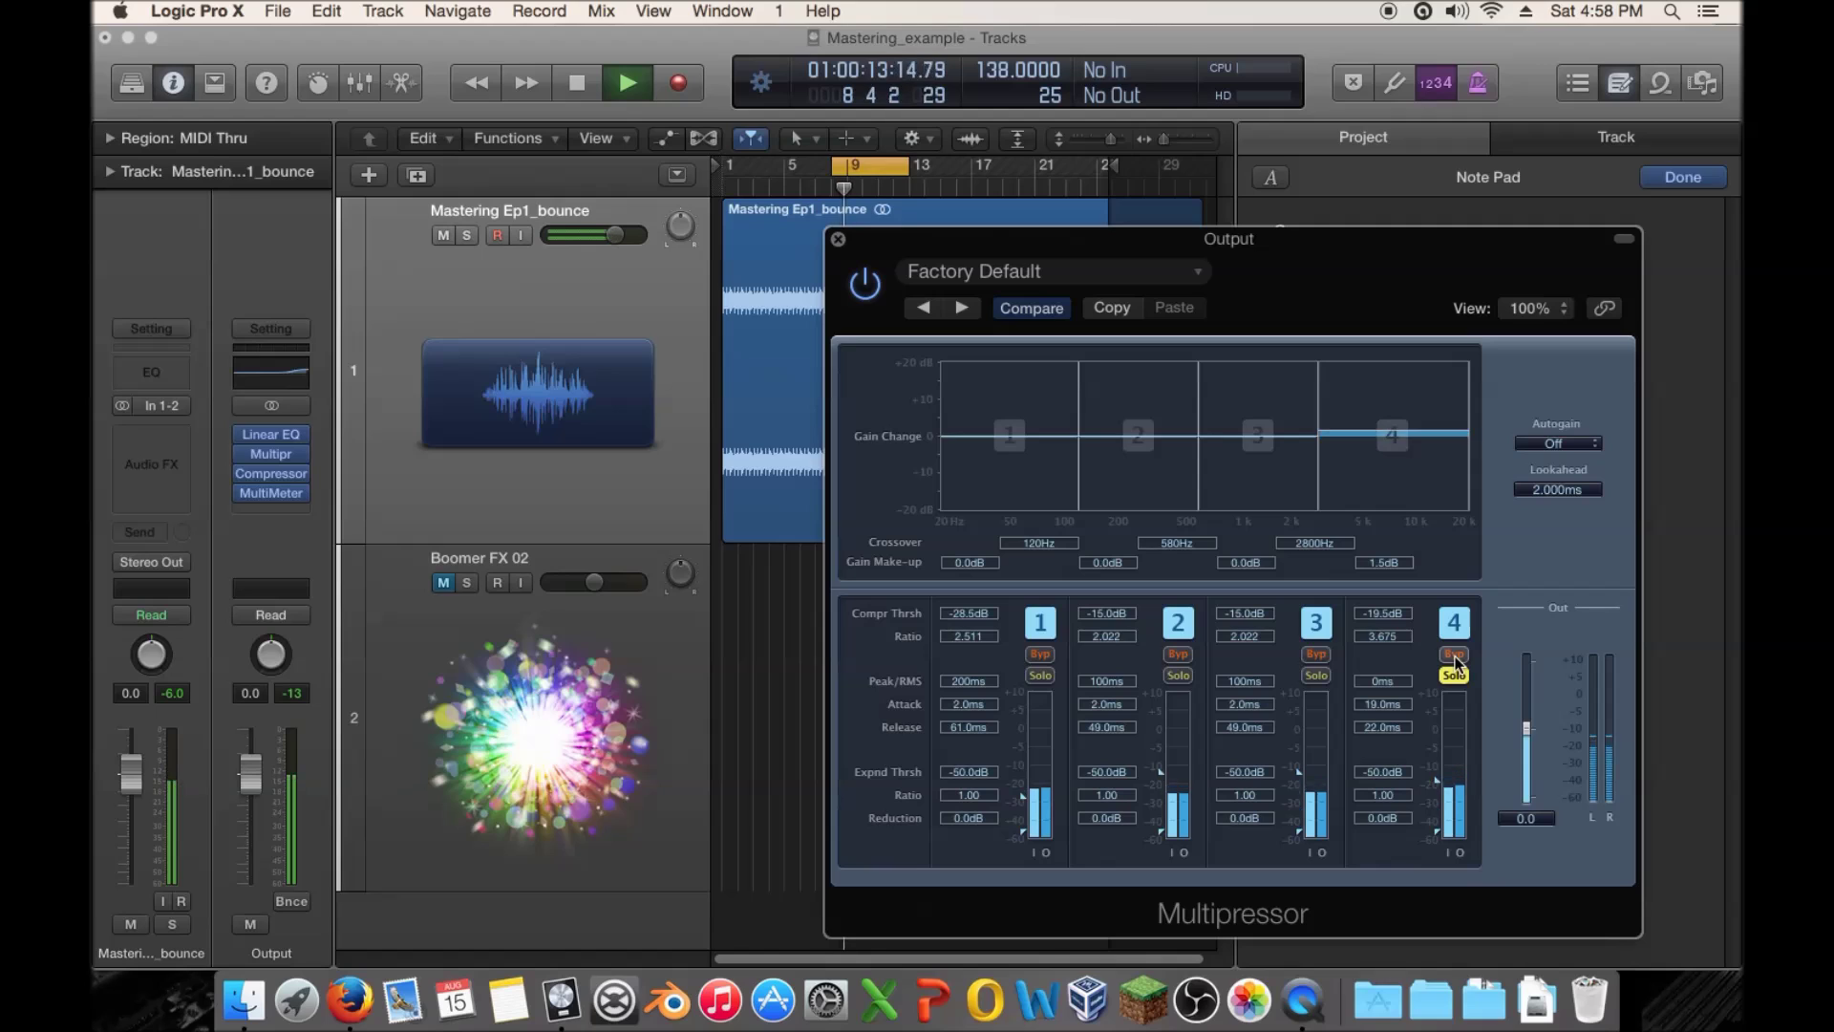
click(1454, 654)
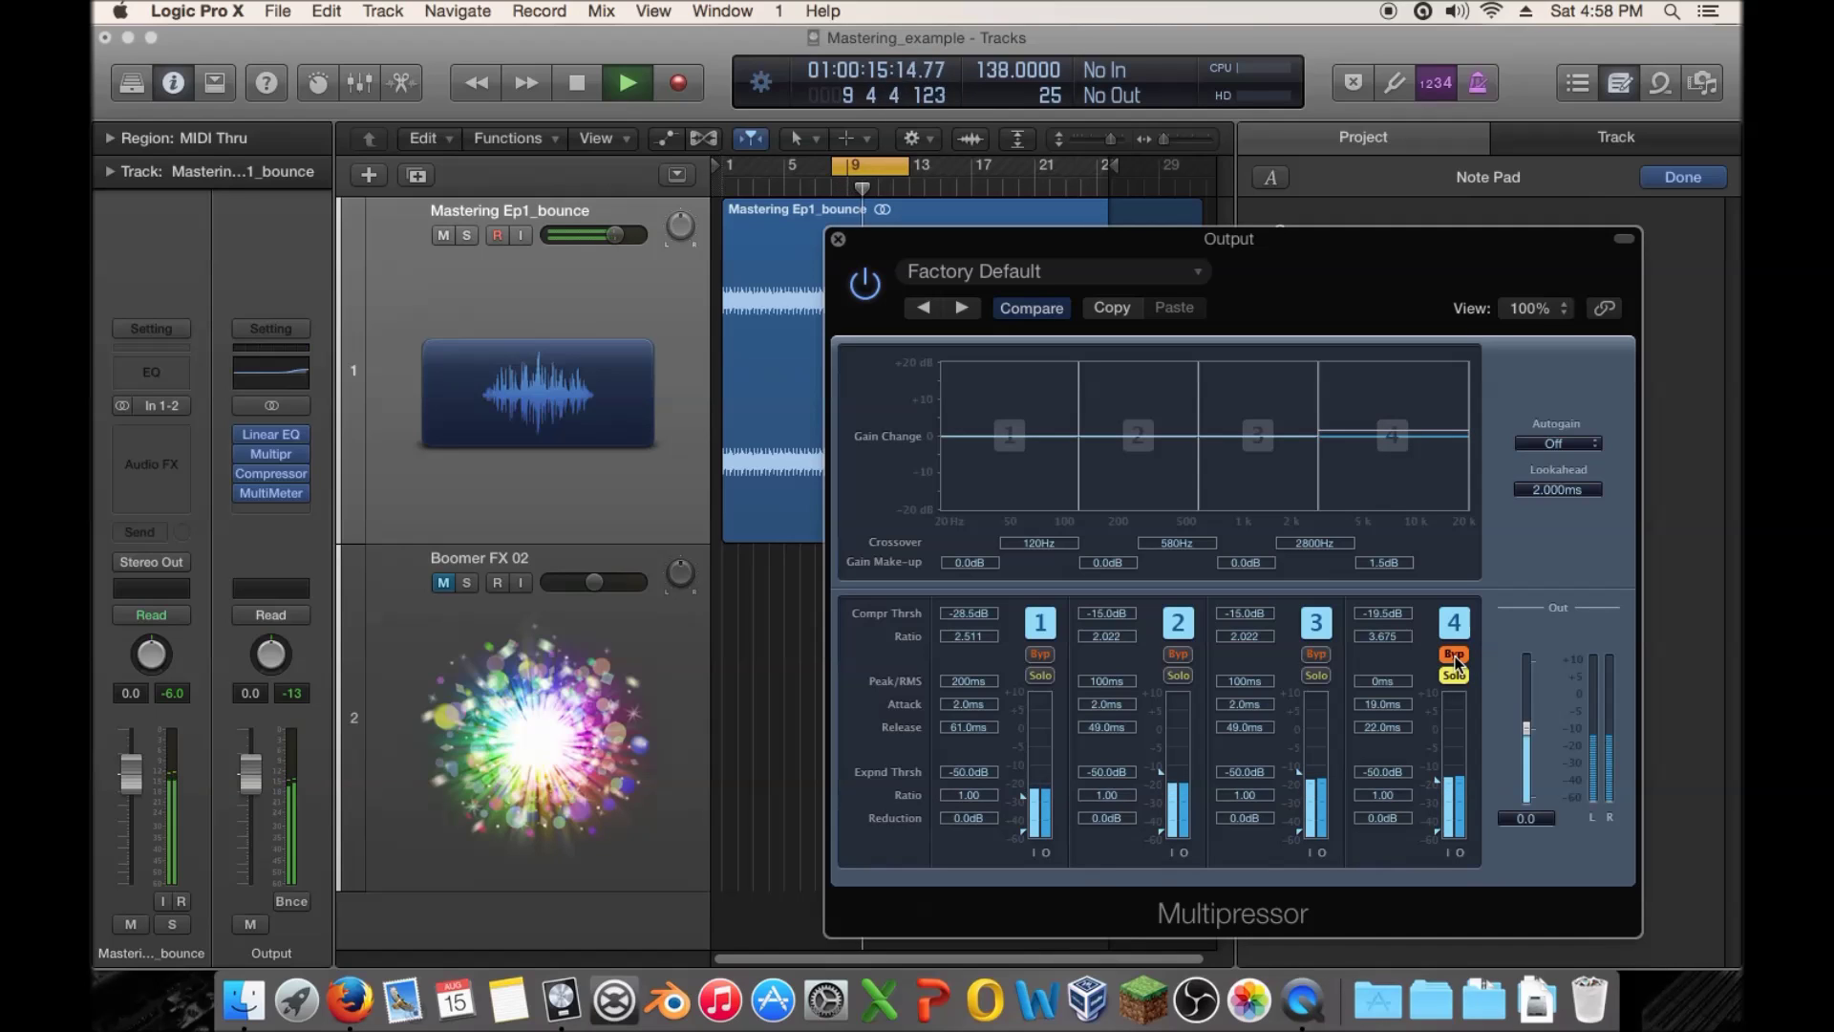
click(1453, 654)
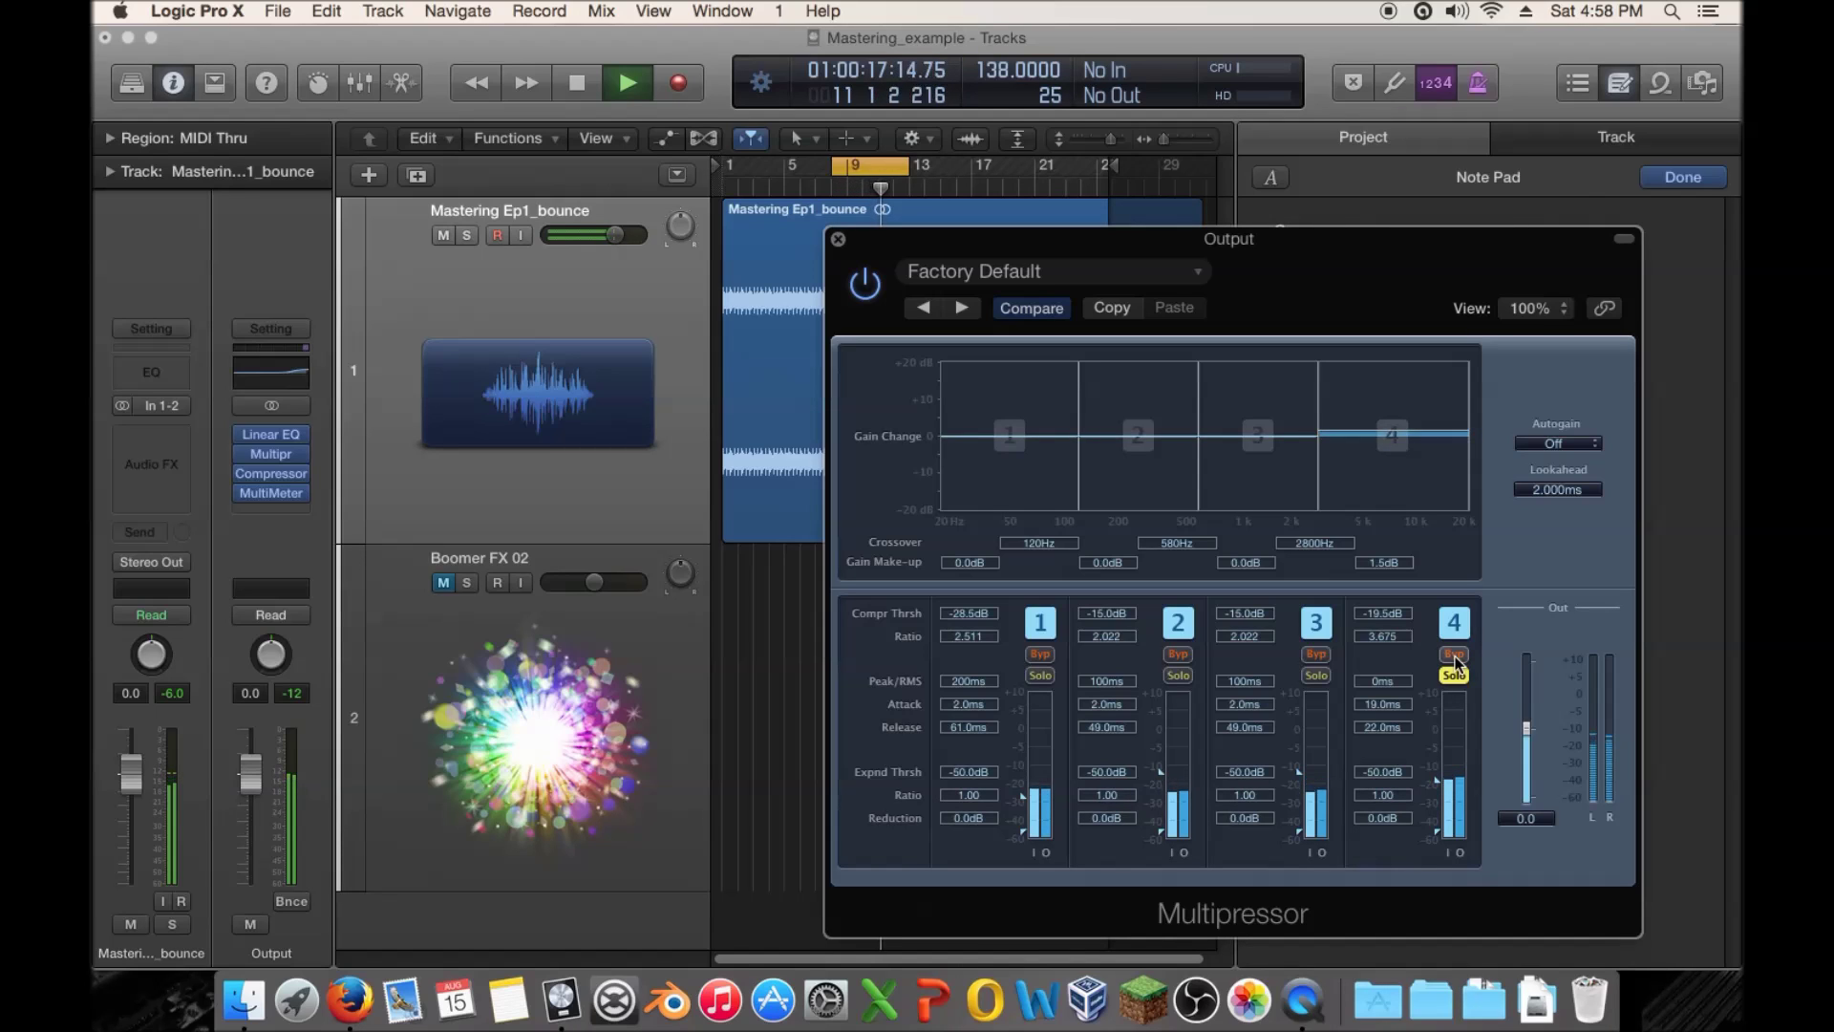
click(1454, 654)
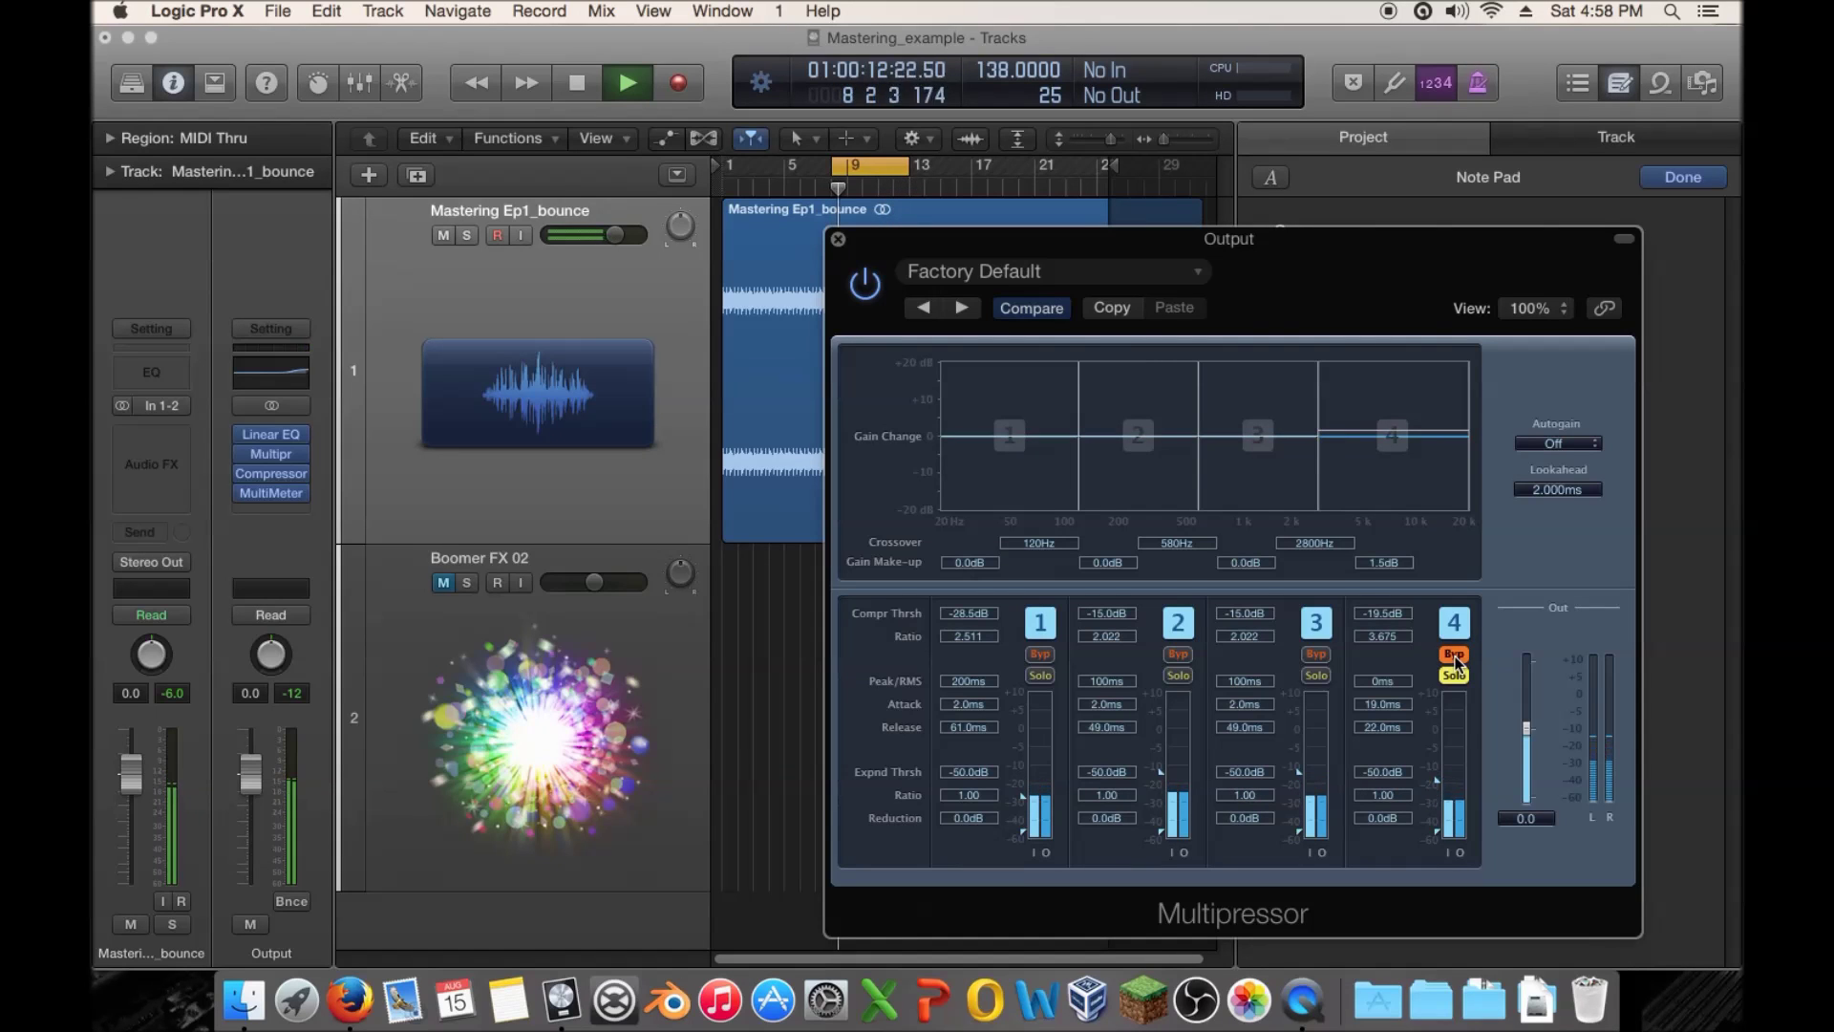
click(1454, 654)
key(space)
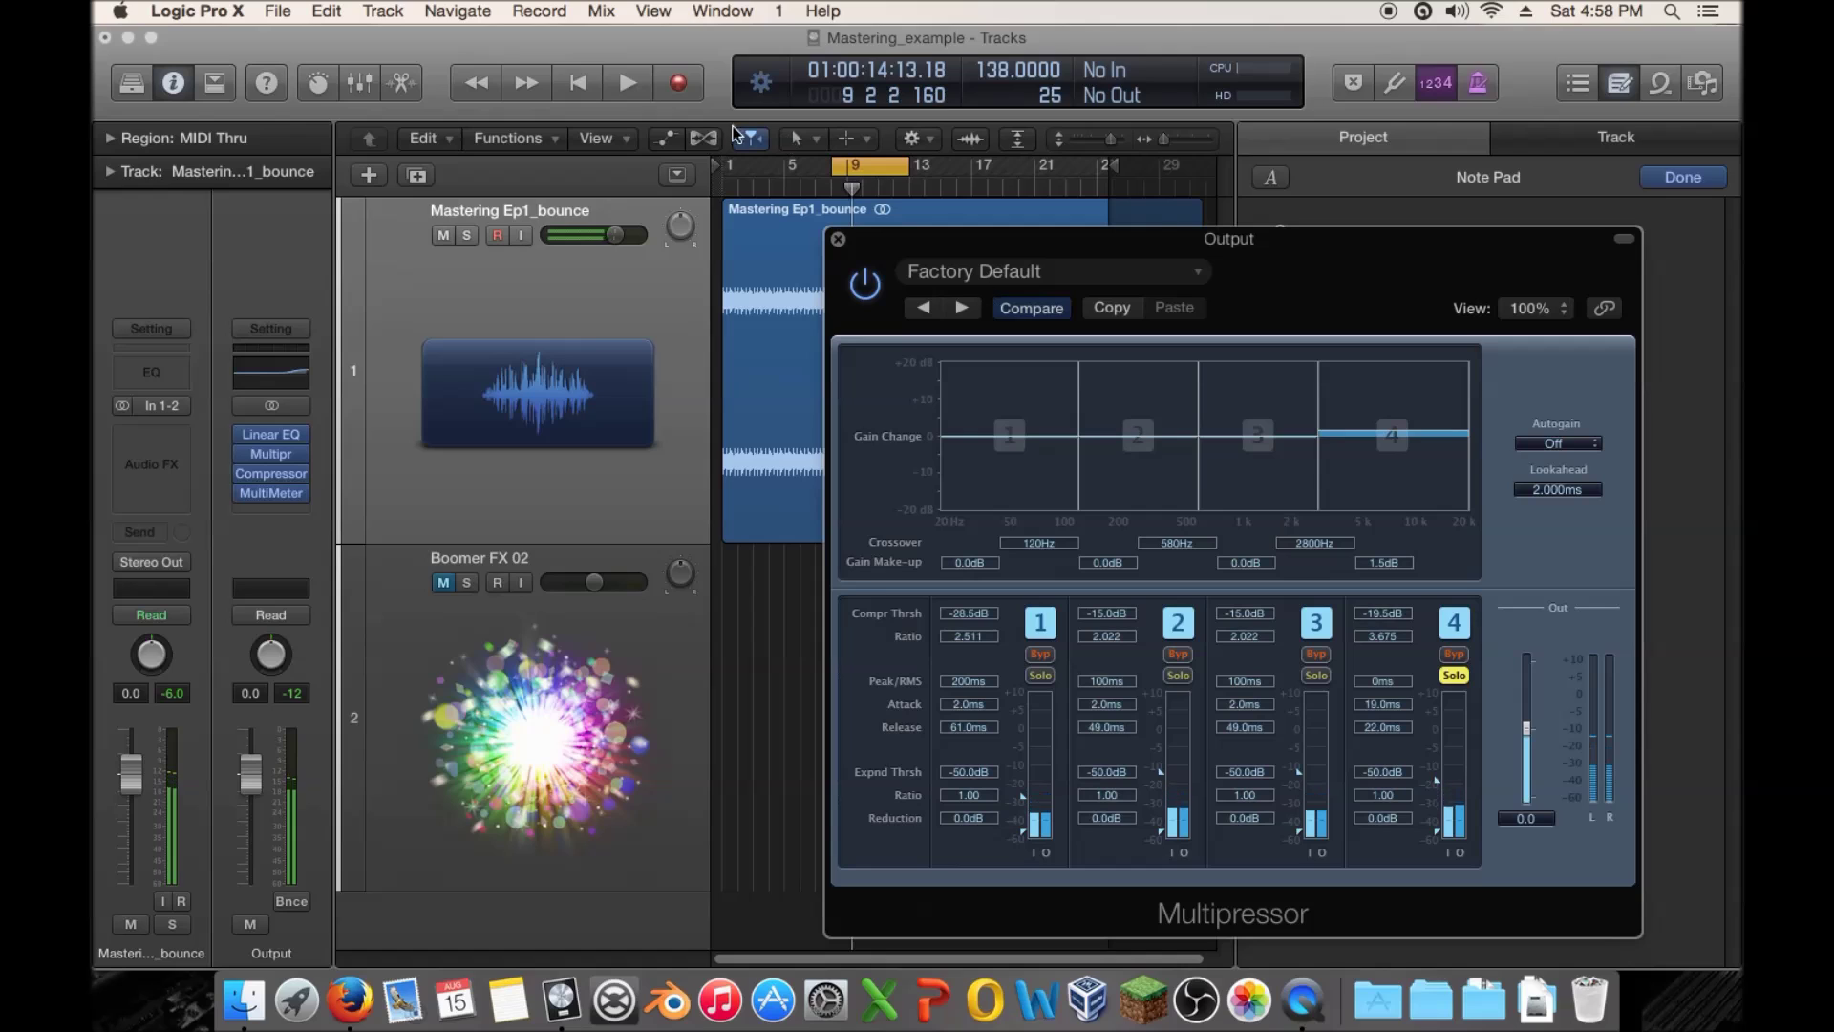
Move the cycle region to start at bar 1 and play it, comparing soloed band 4 bypassed and active
drag(858, 163, 781, 175)
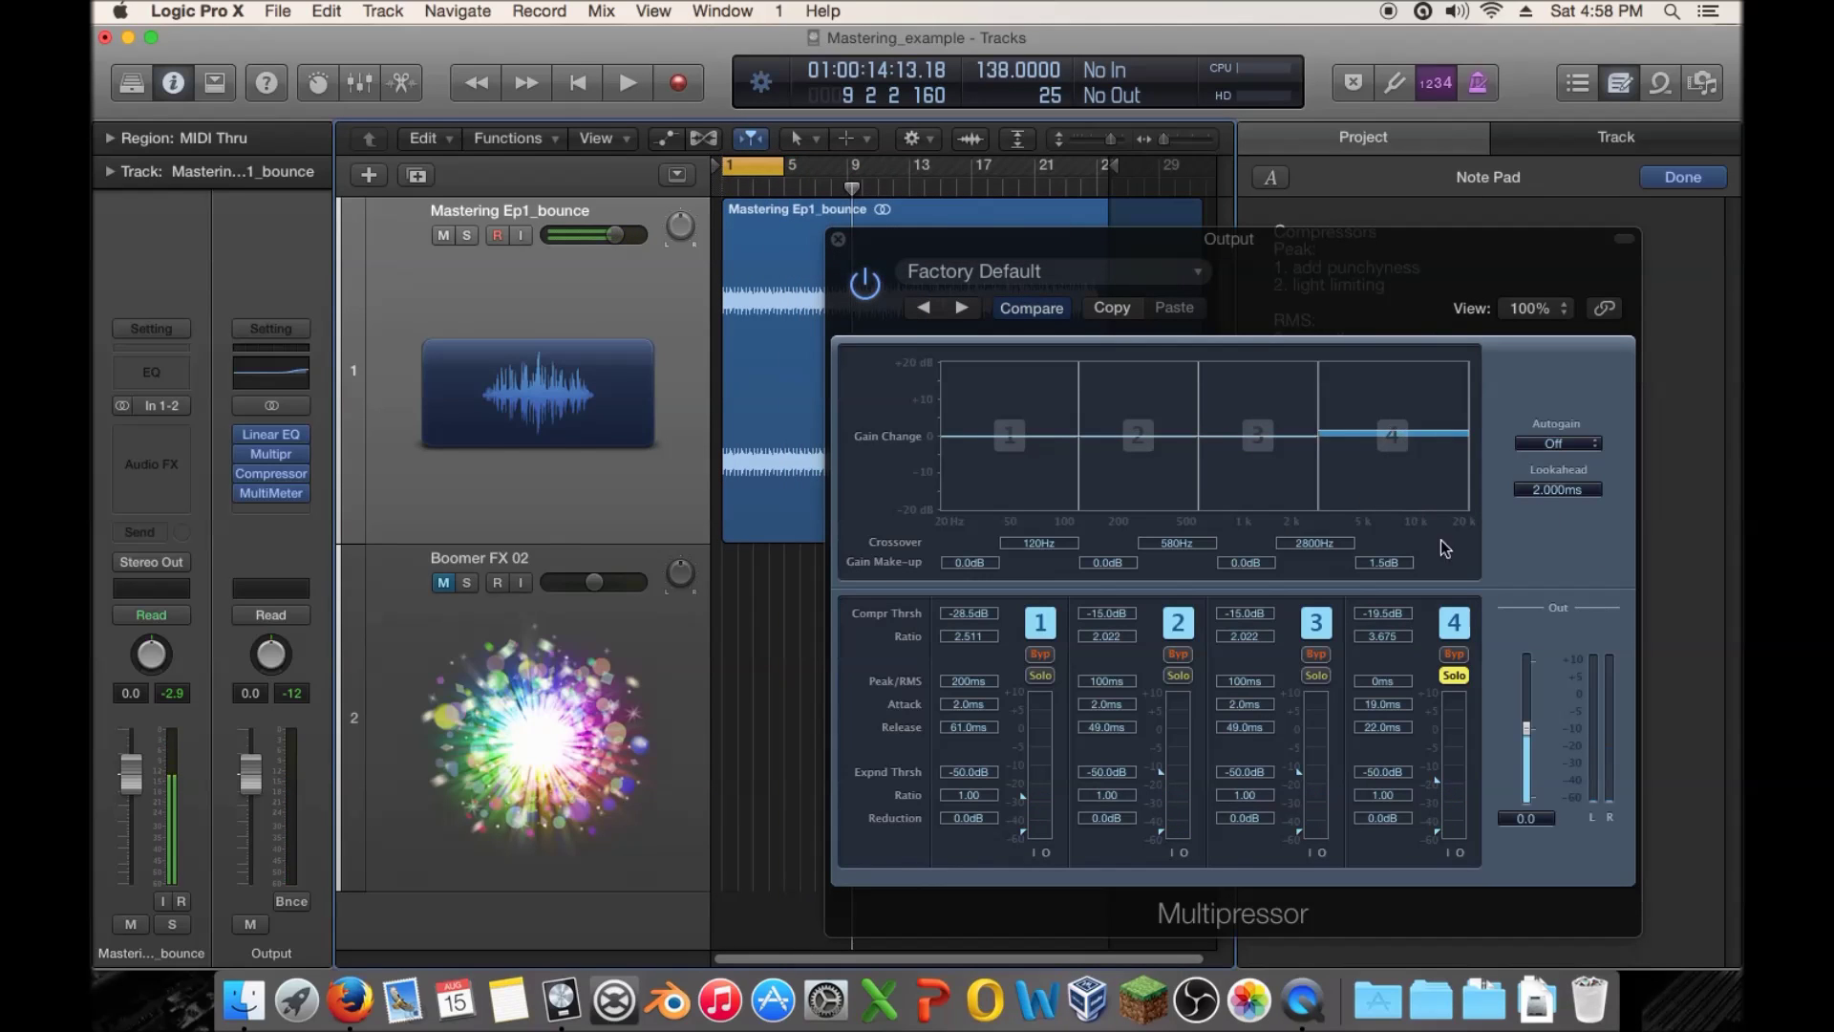
key(space)
click(1455, 655)
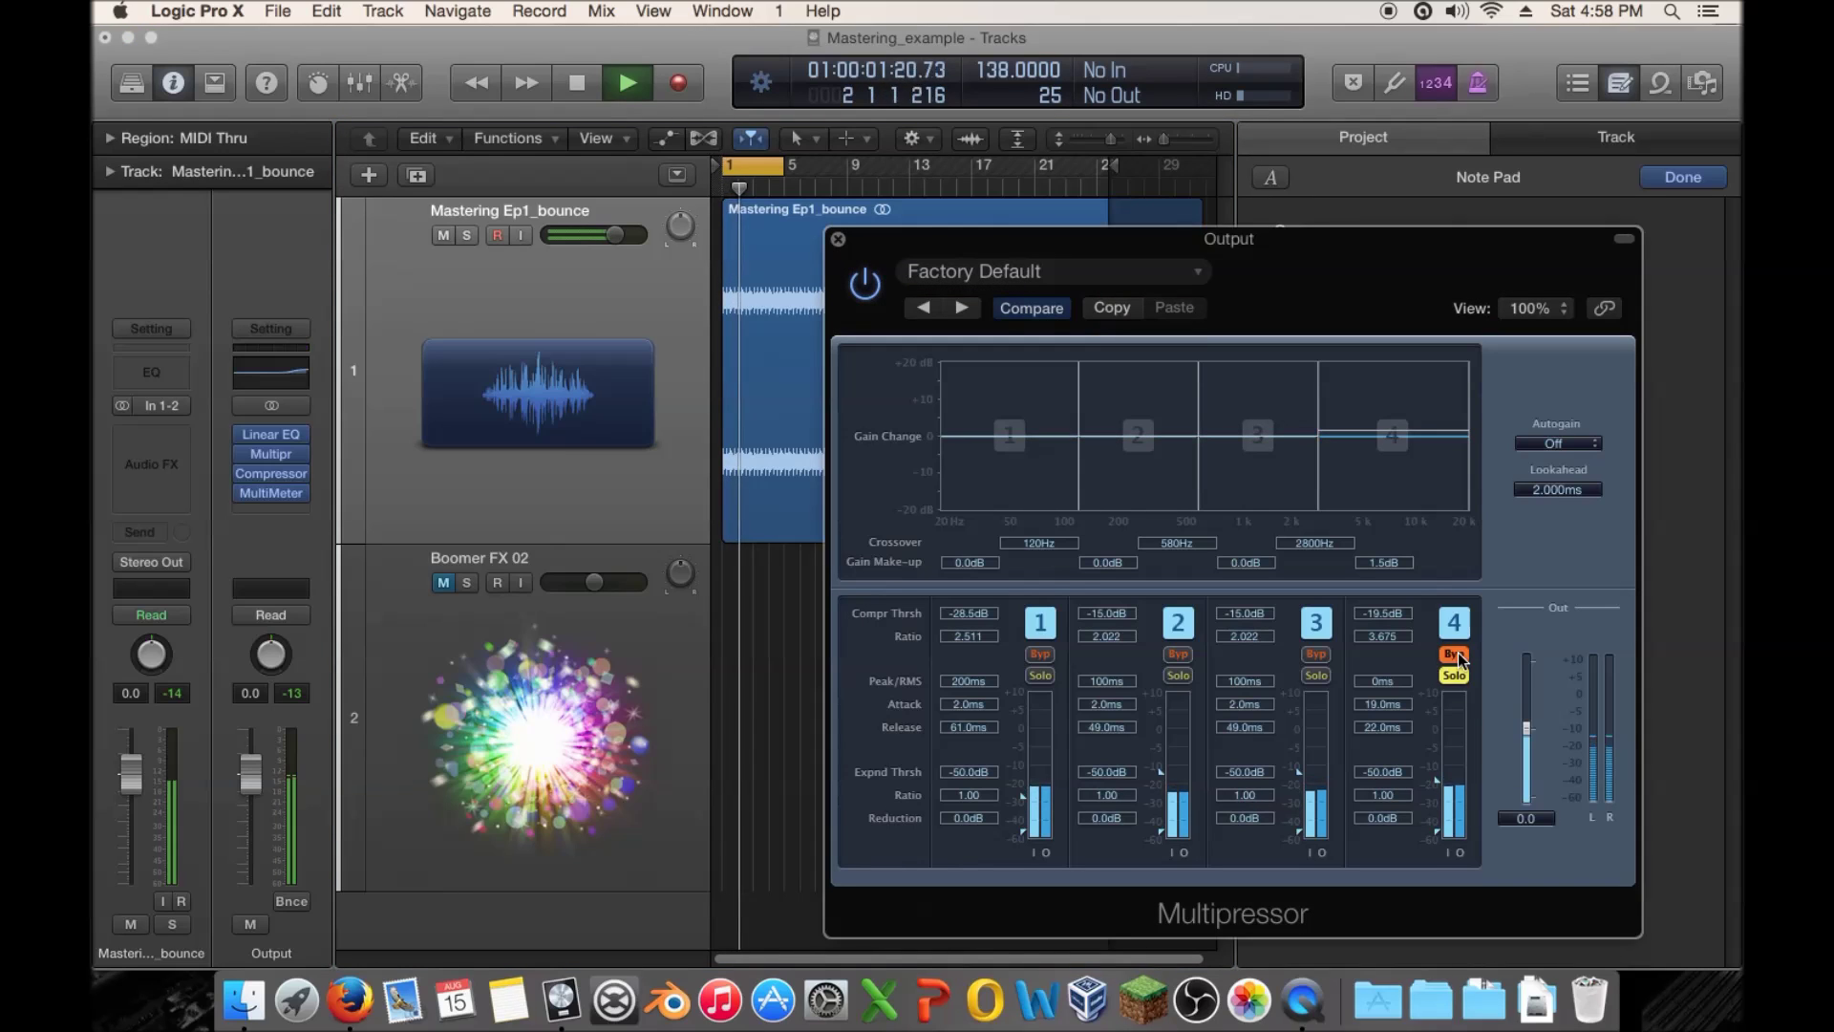
click(1454, 654)
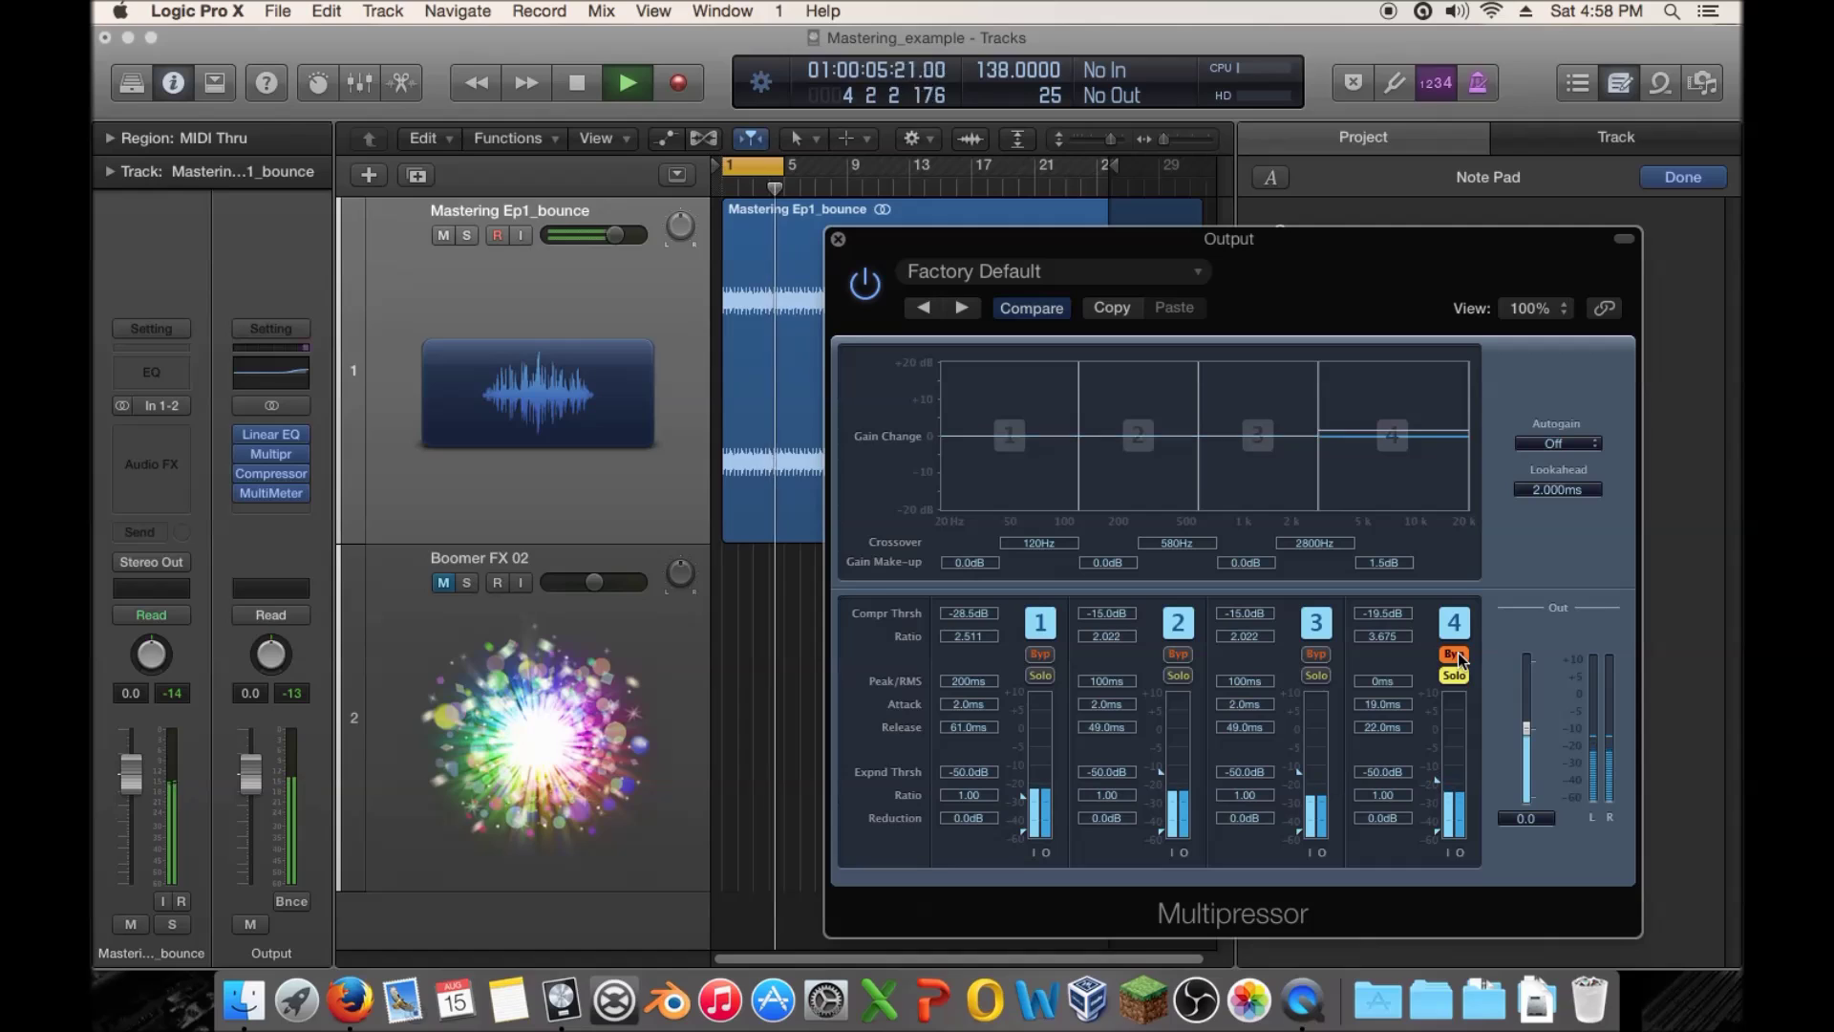
key(Return)
key(space)
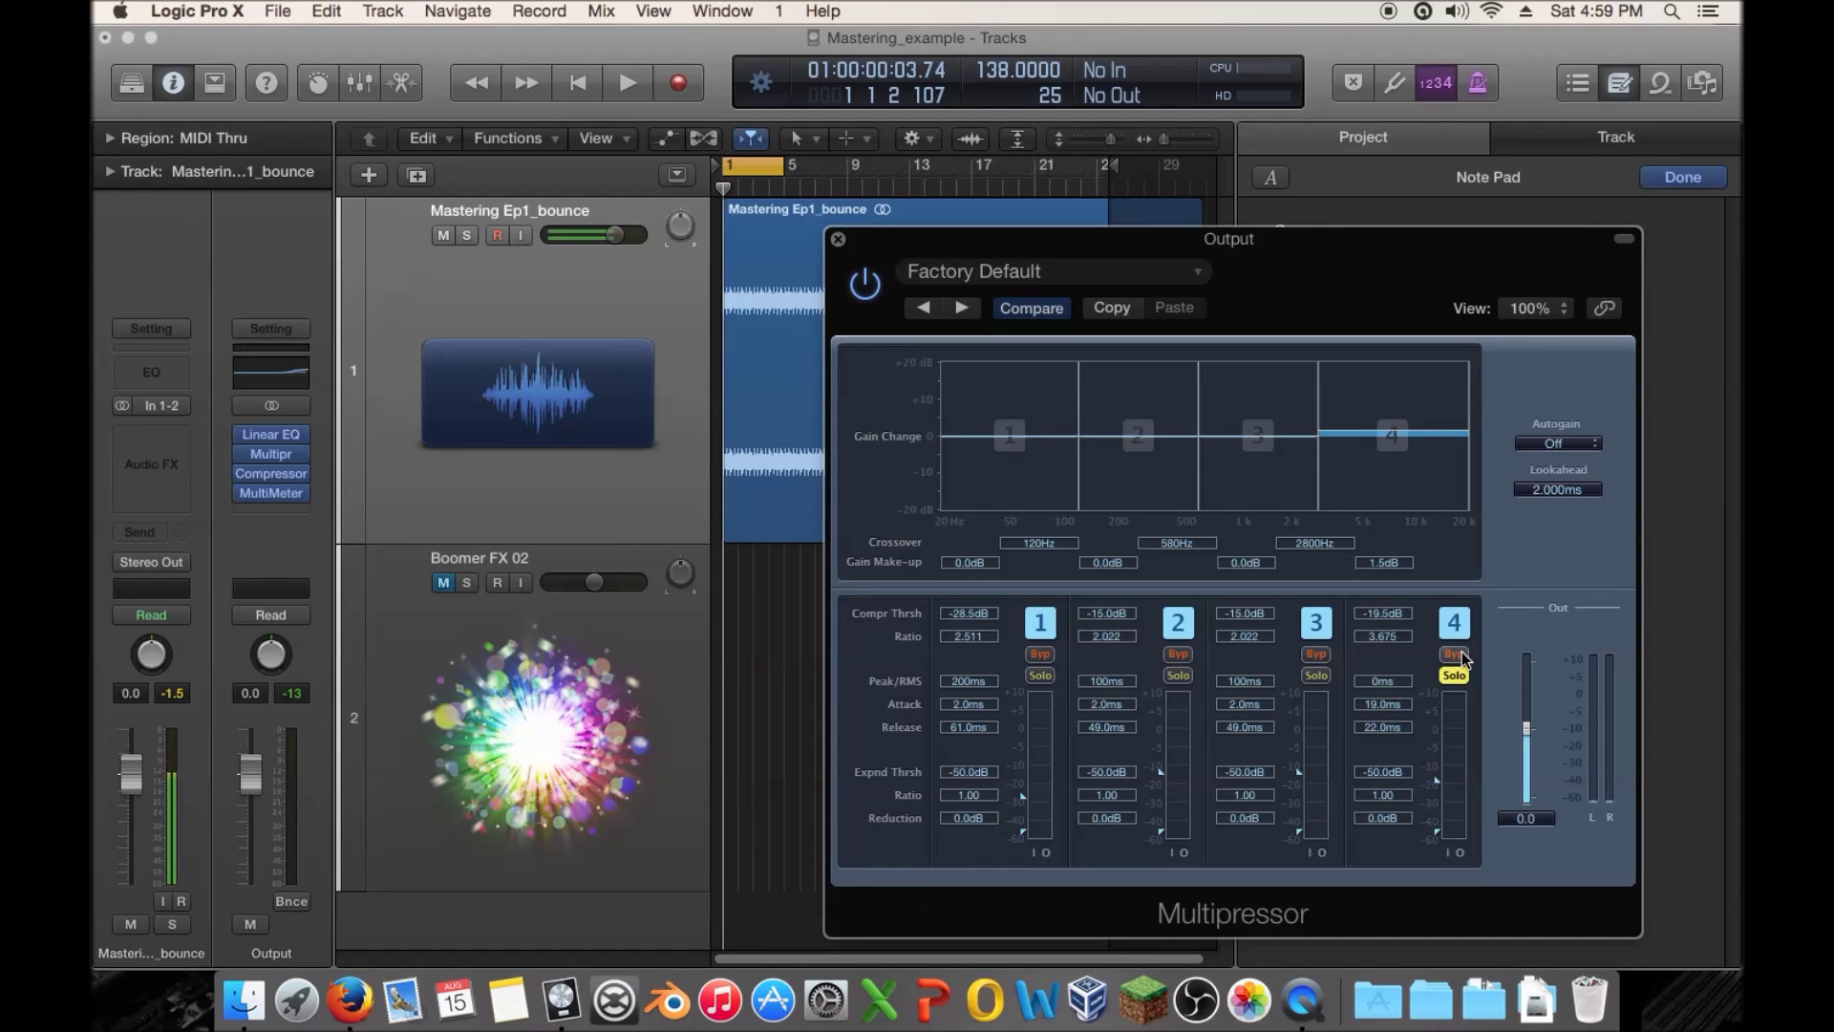
Replay the opening loop with soloed band 4 bypassed and active, leaving the band active and unsoloed
key(space)
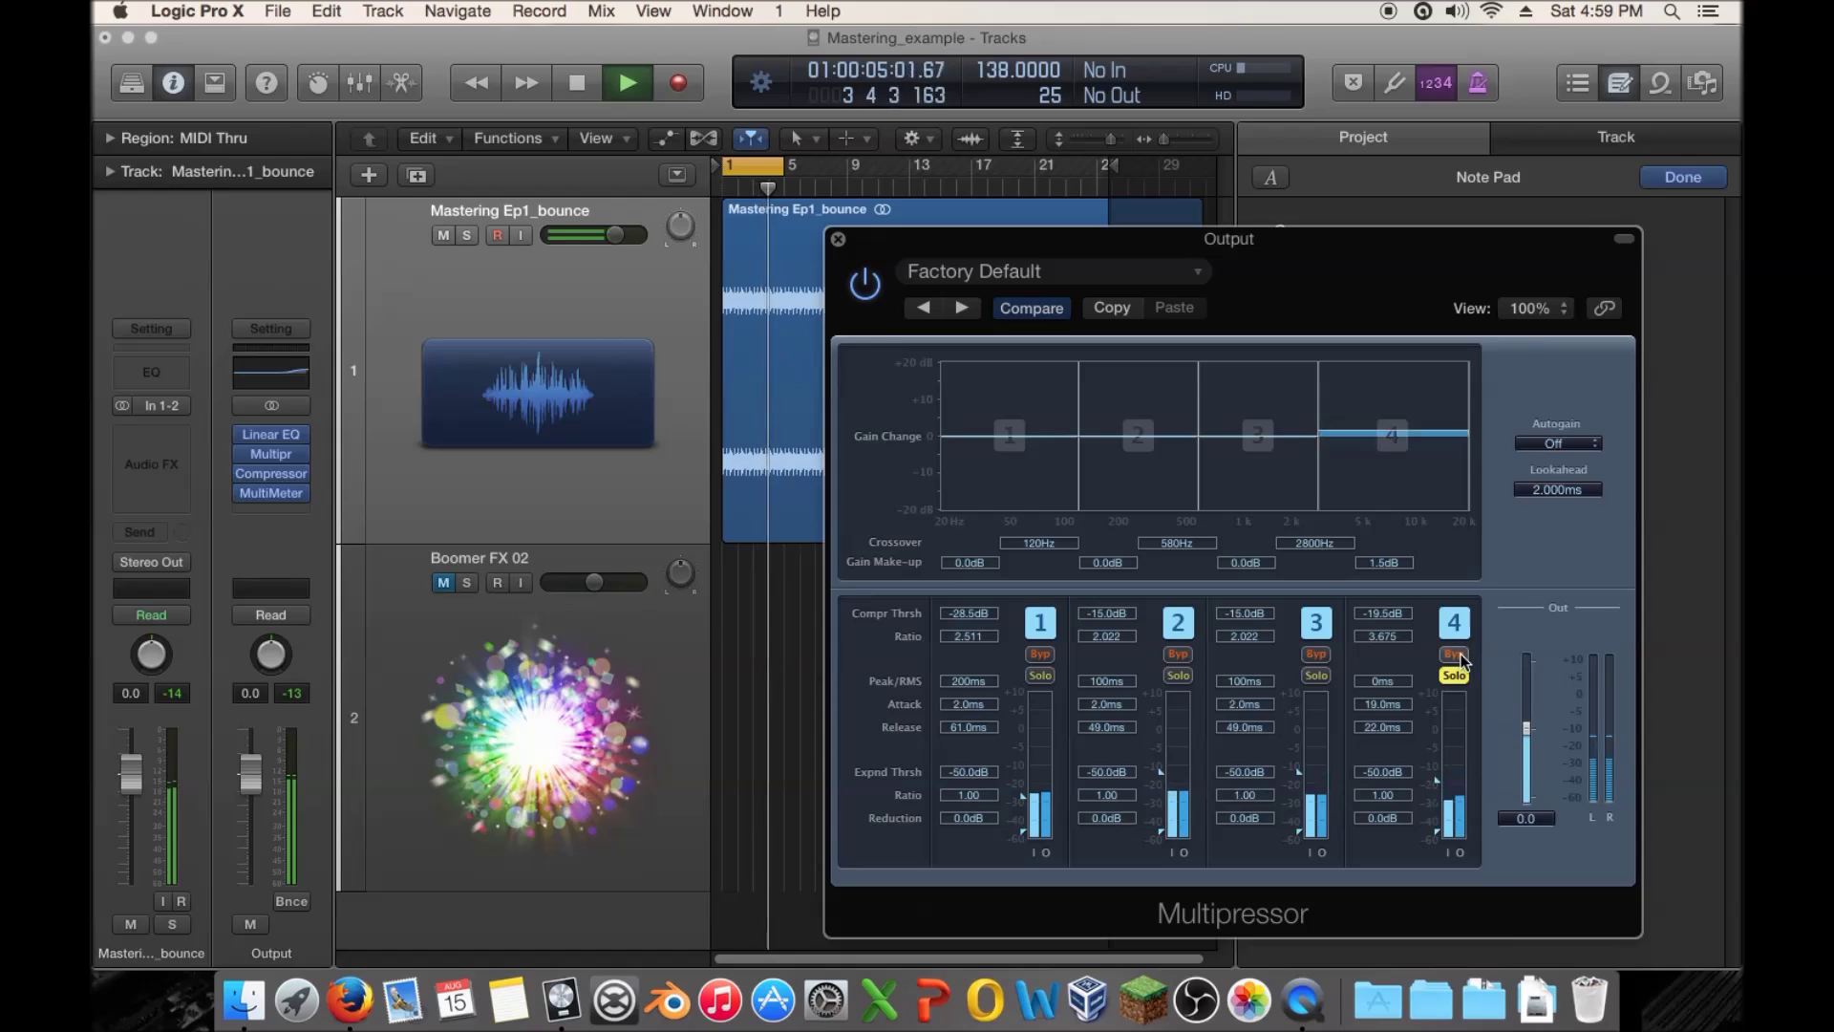
click(1454, 654)
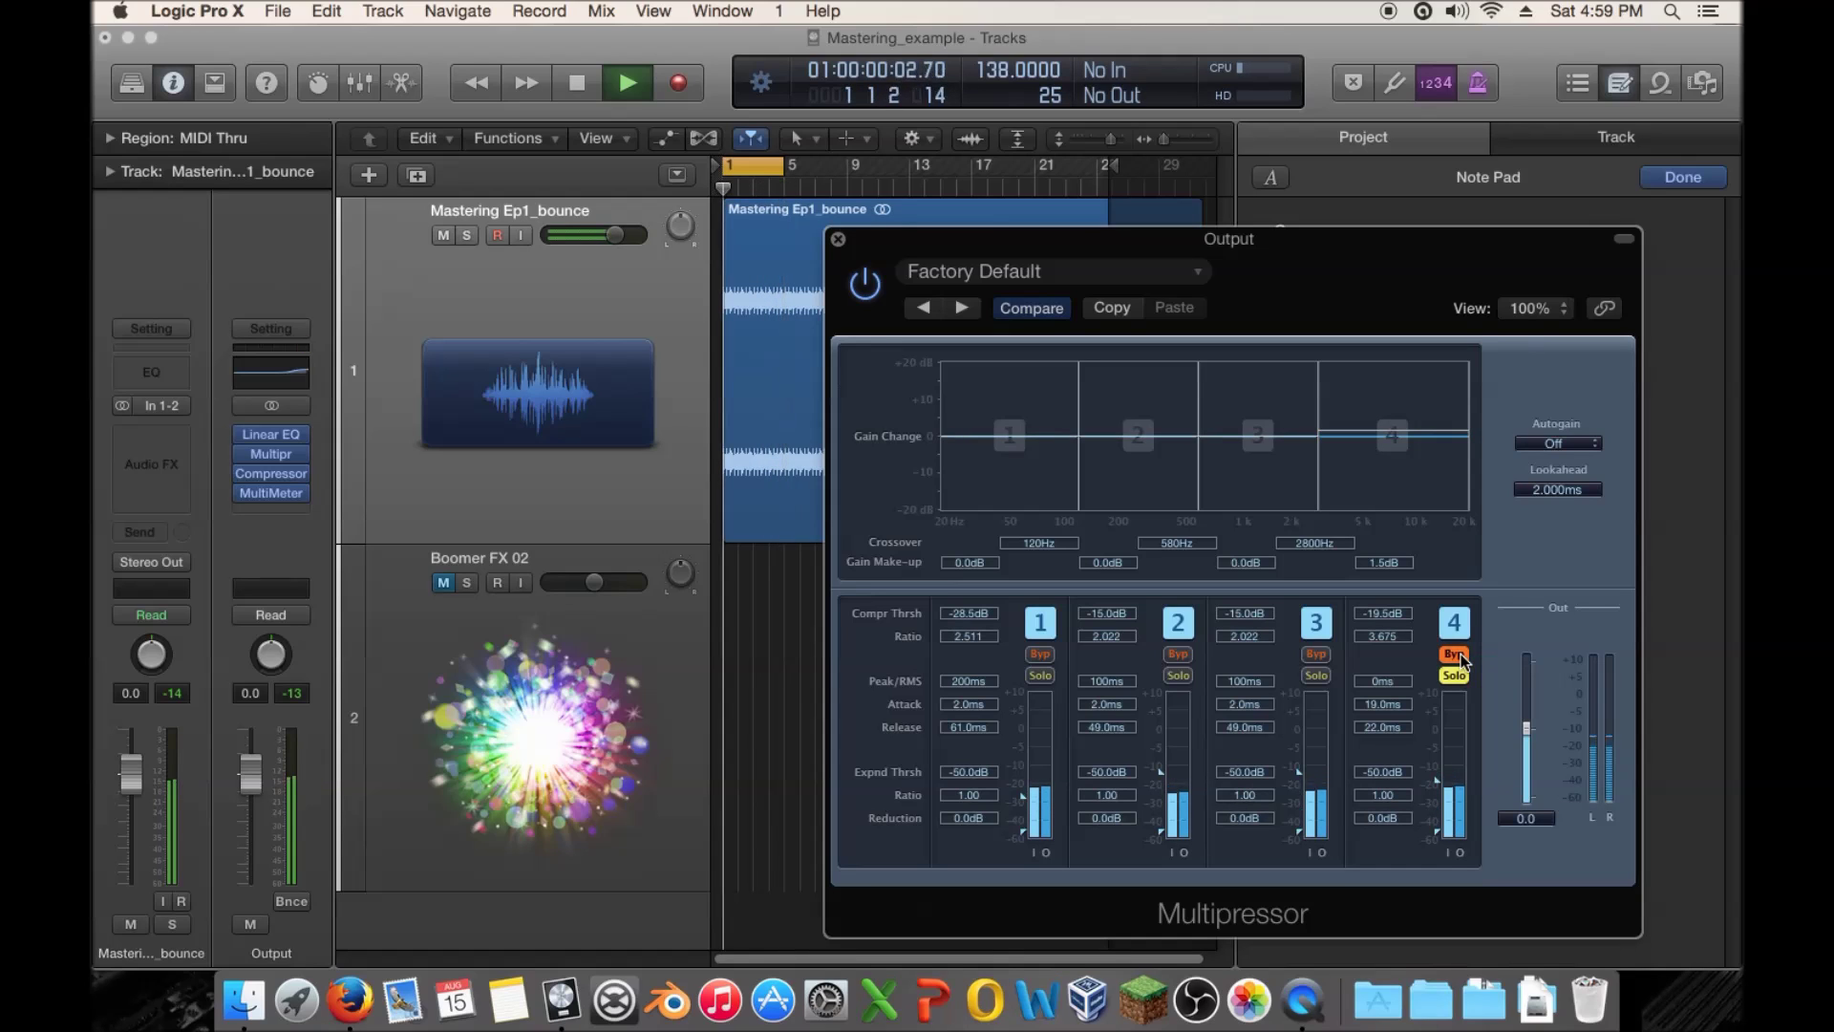
click(1453, 654)
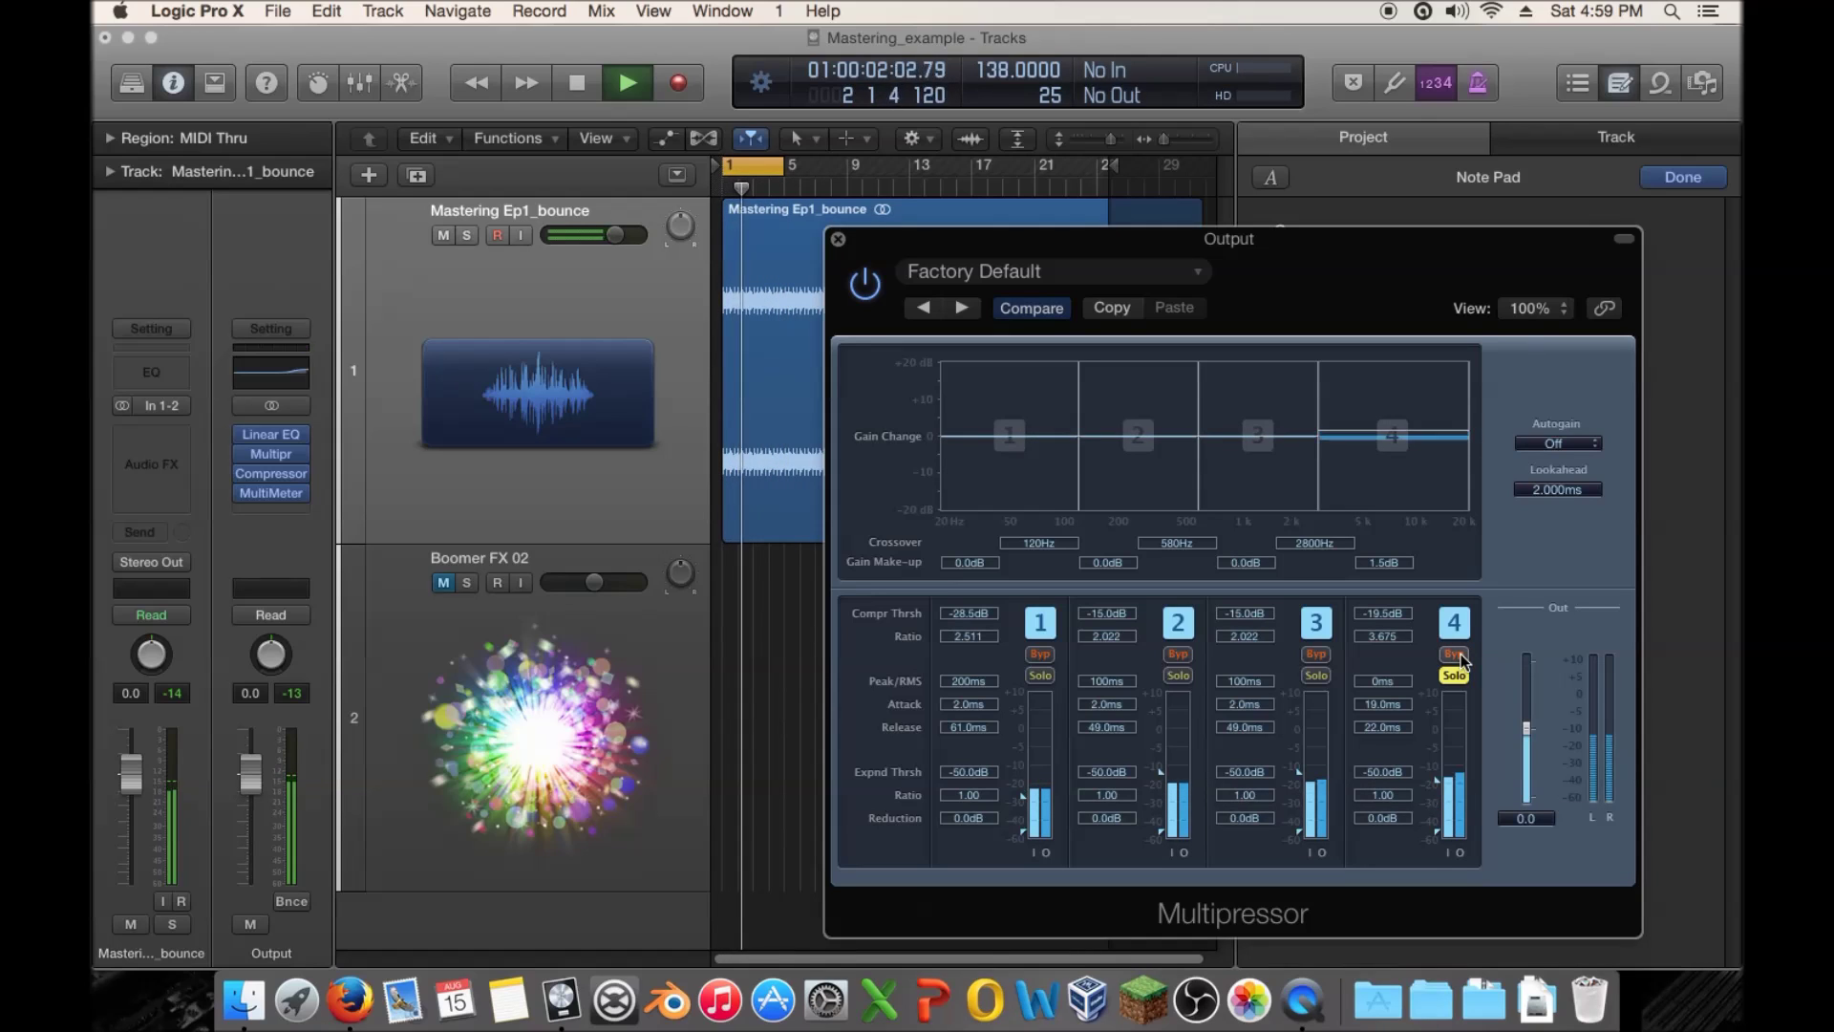
click(1454, 654)
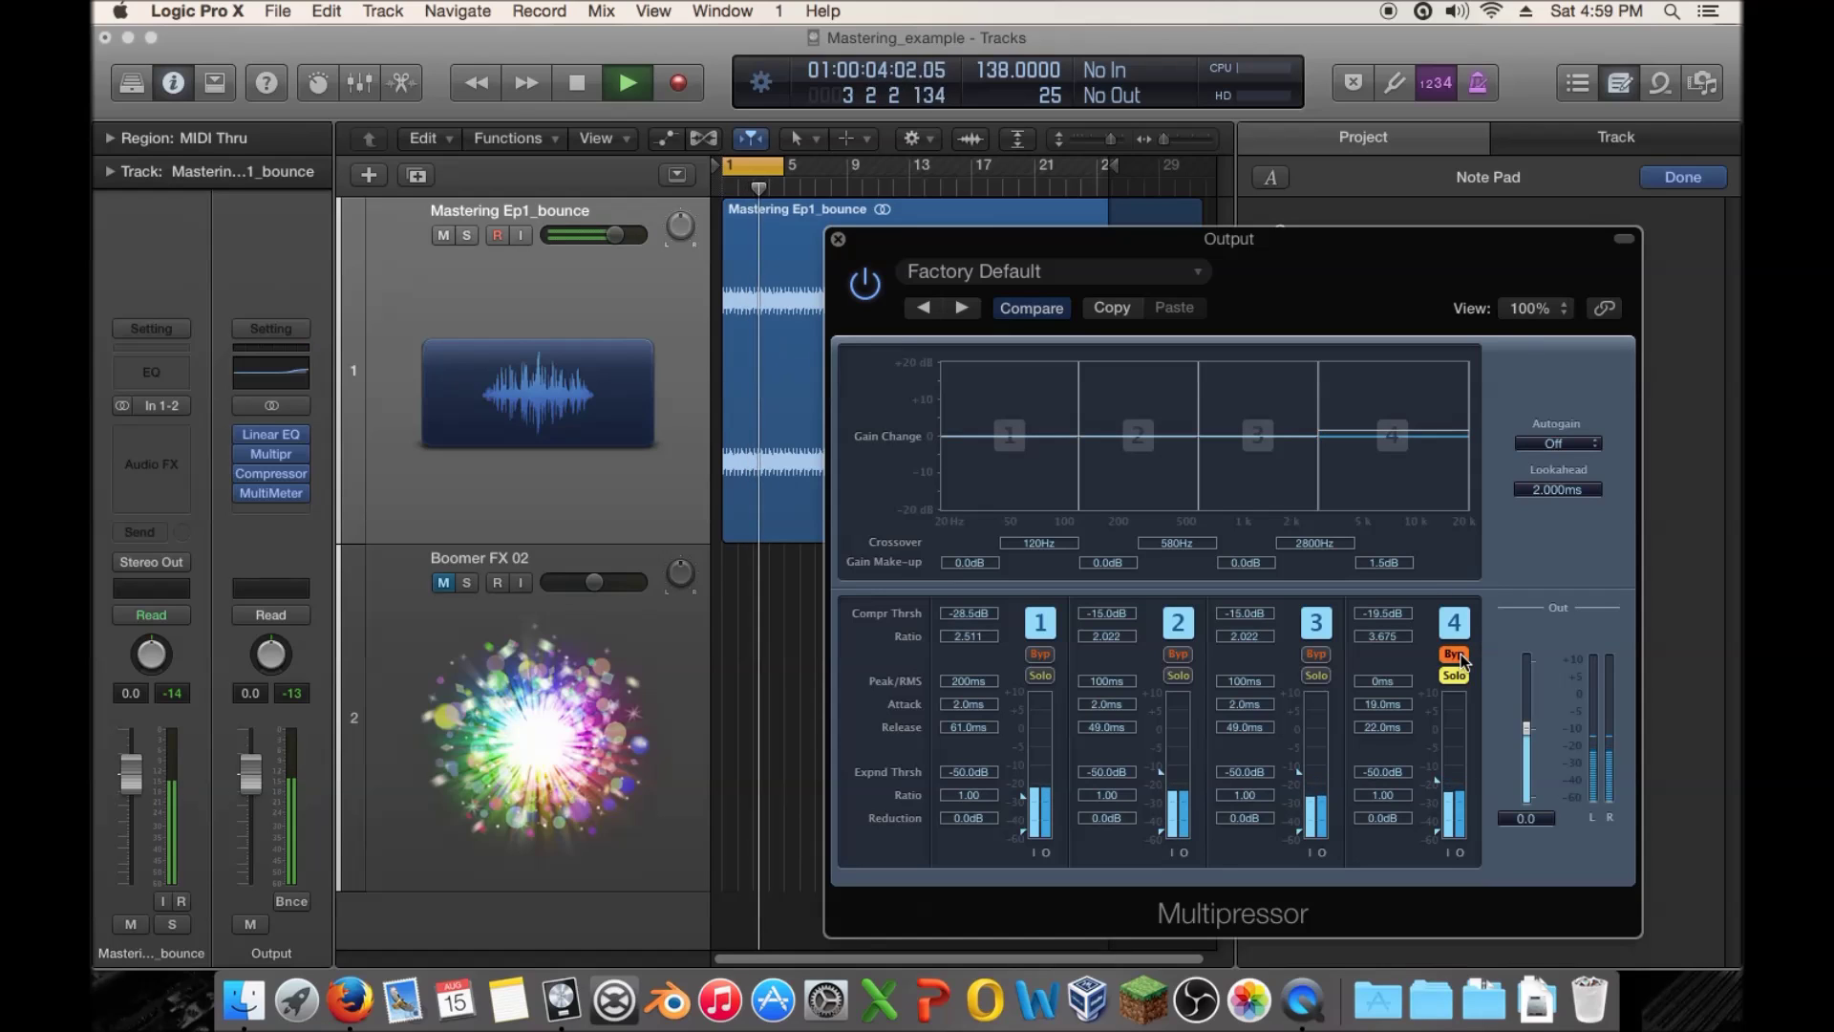
click(1455, 654)
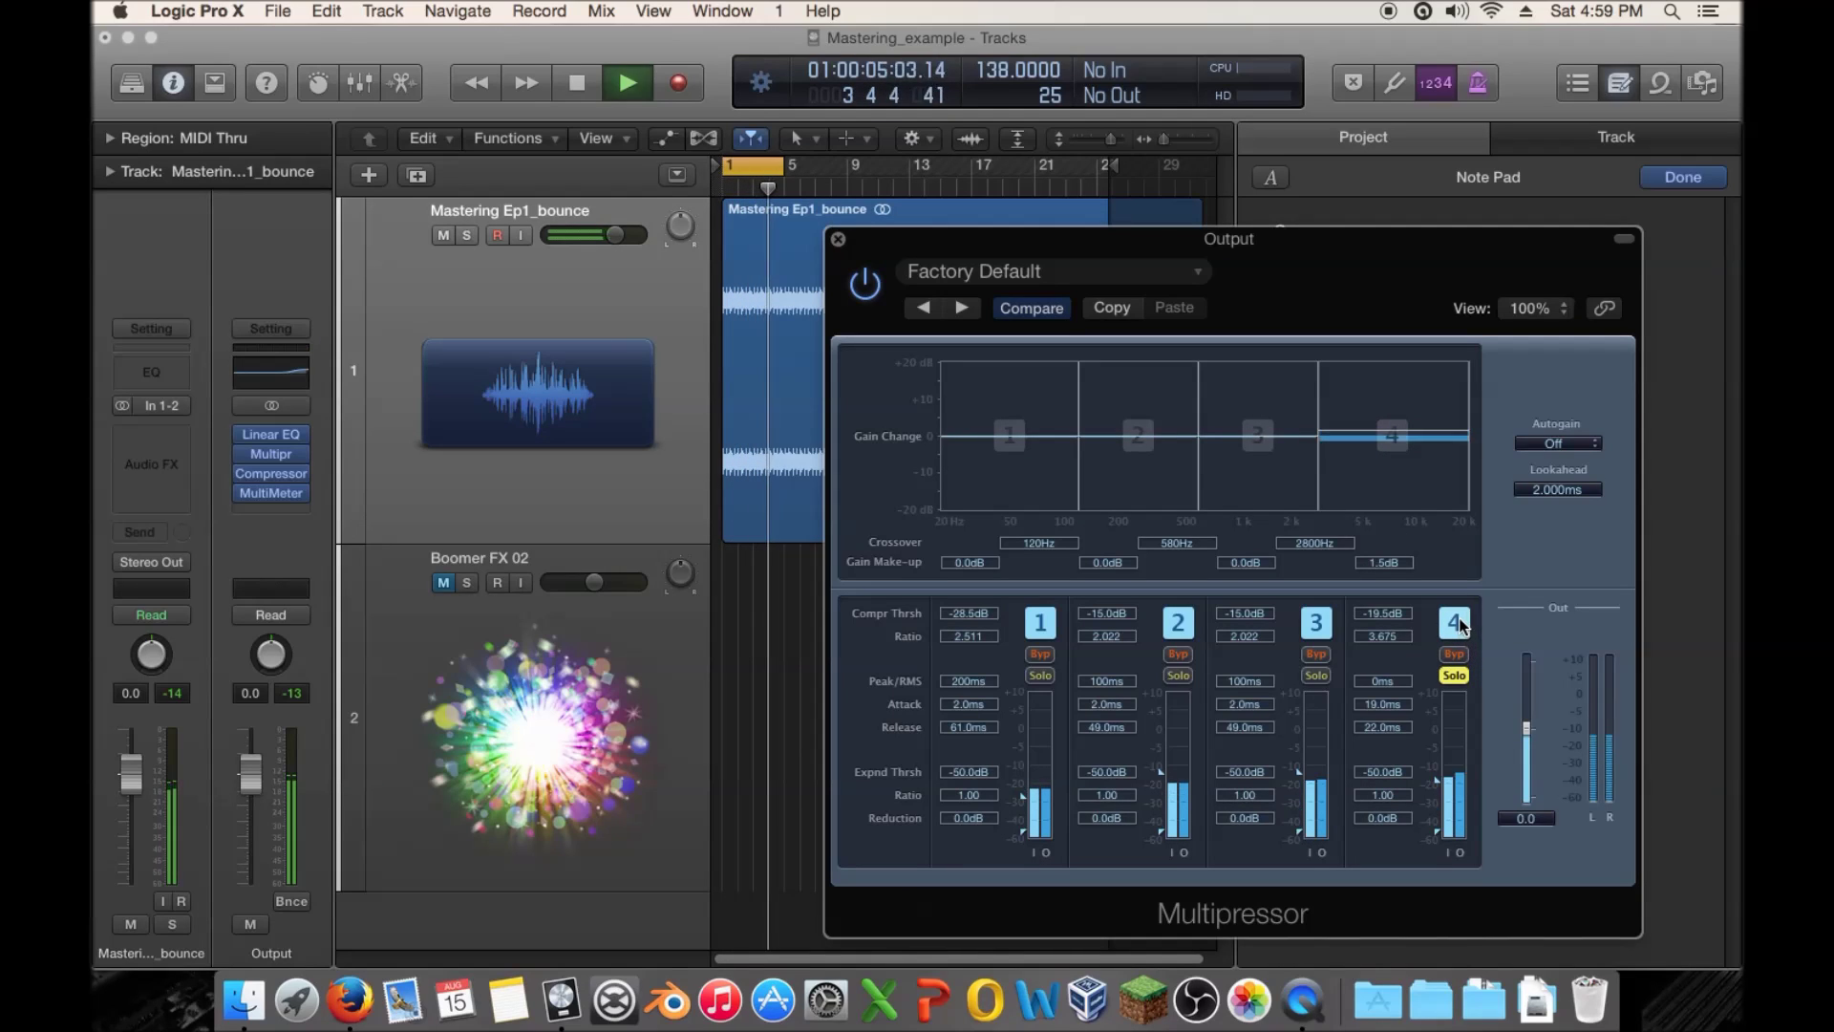
key(space)
click(1455, 675)
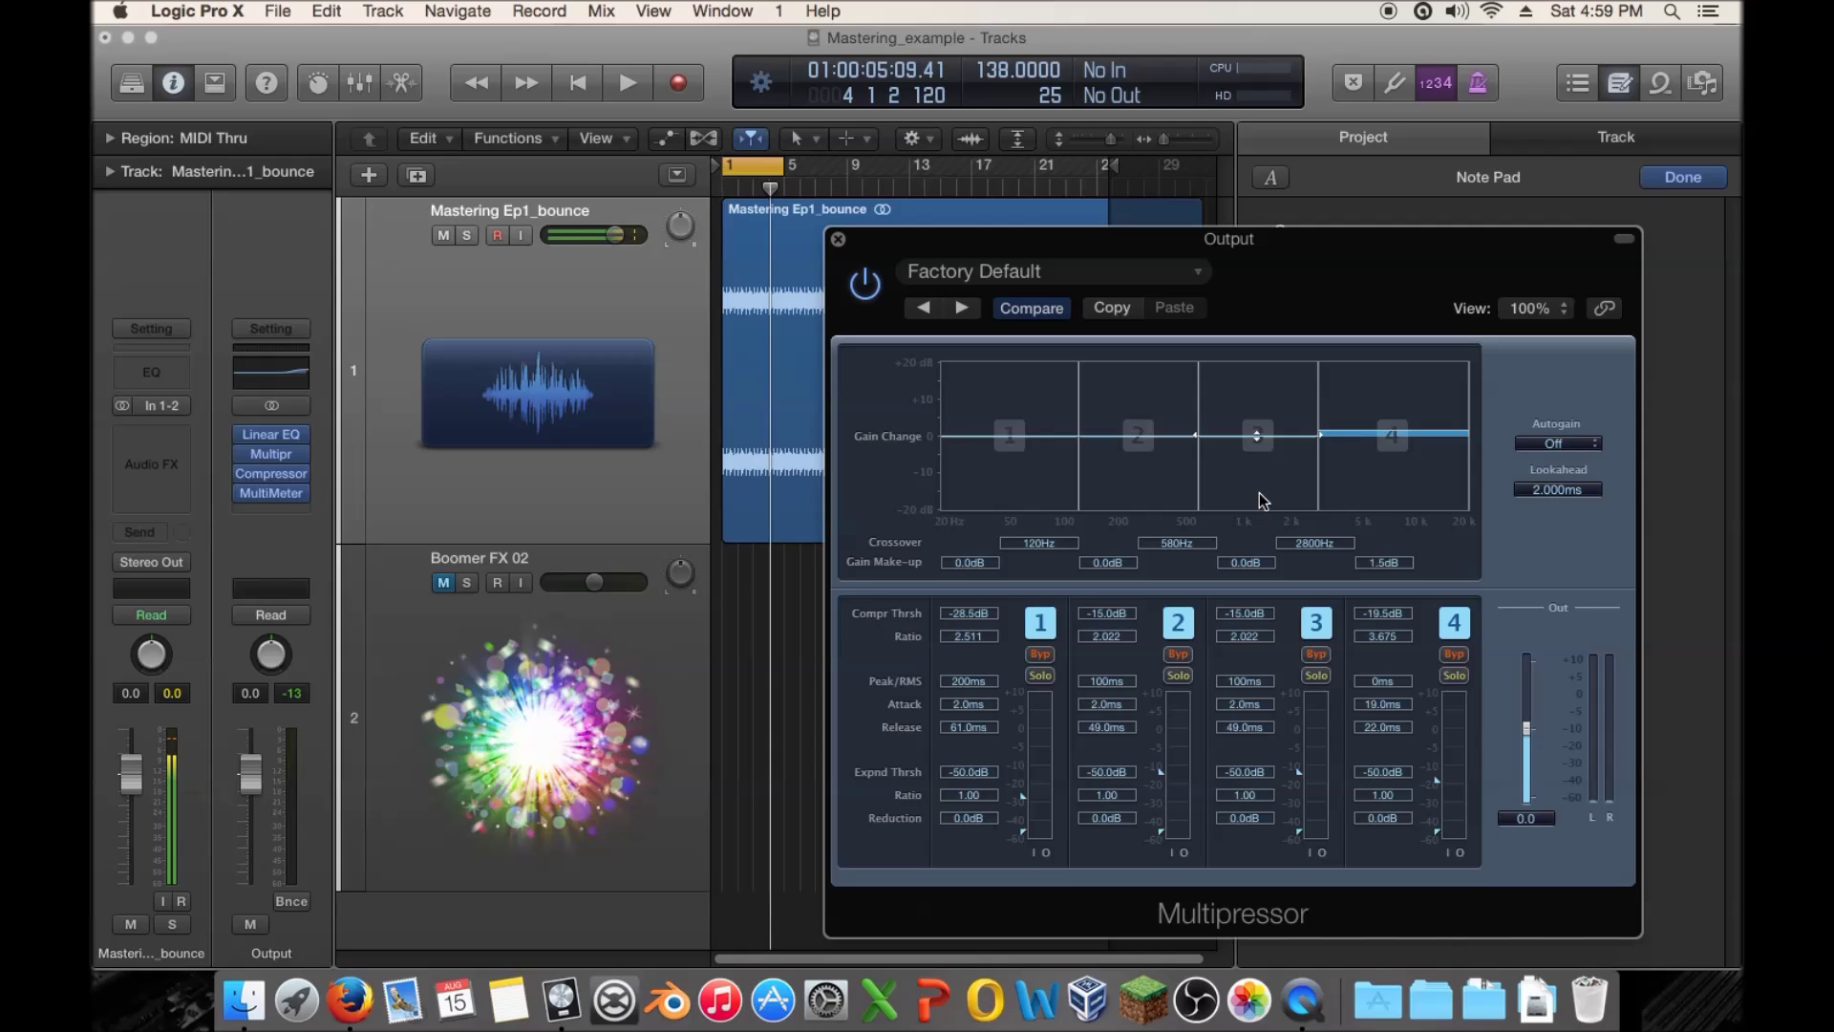
Solo band 3 during playback and set its compression threshold to -25.5 dB, Peak/RMS to 0 ms and ratio to 30
click(1315, 673)
key(Return)
key(space)
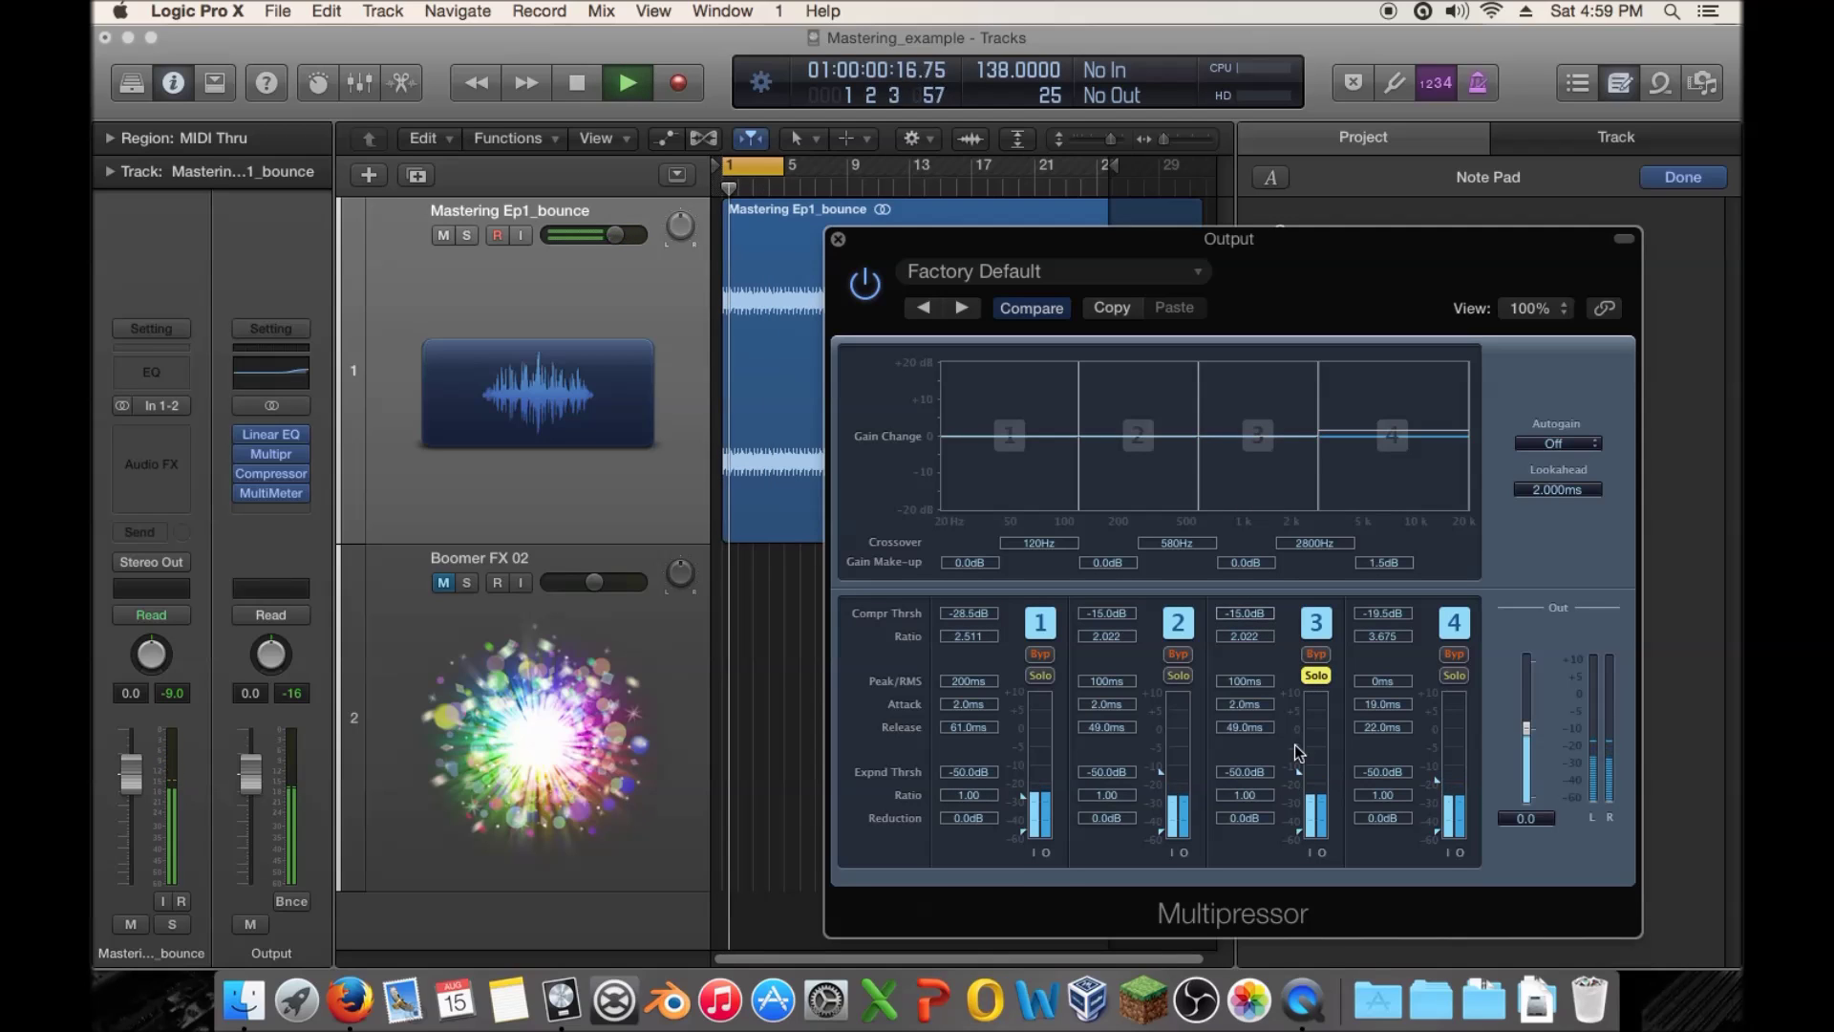
drag(1299, 771, 1299, 793)
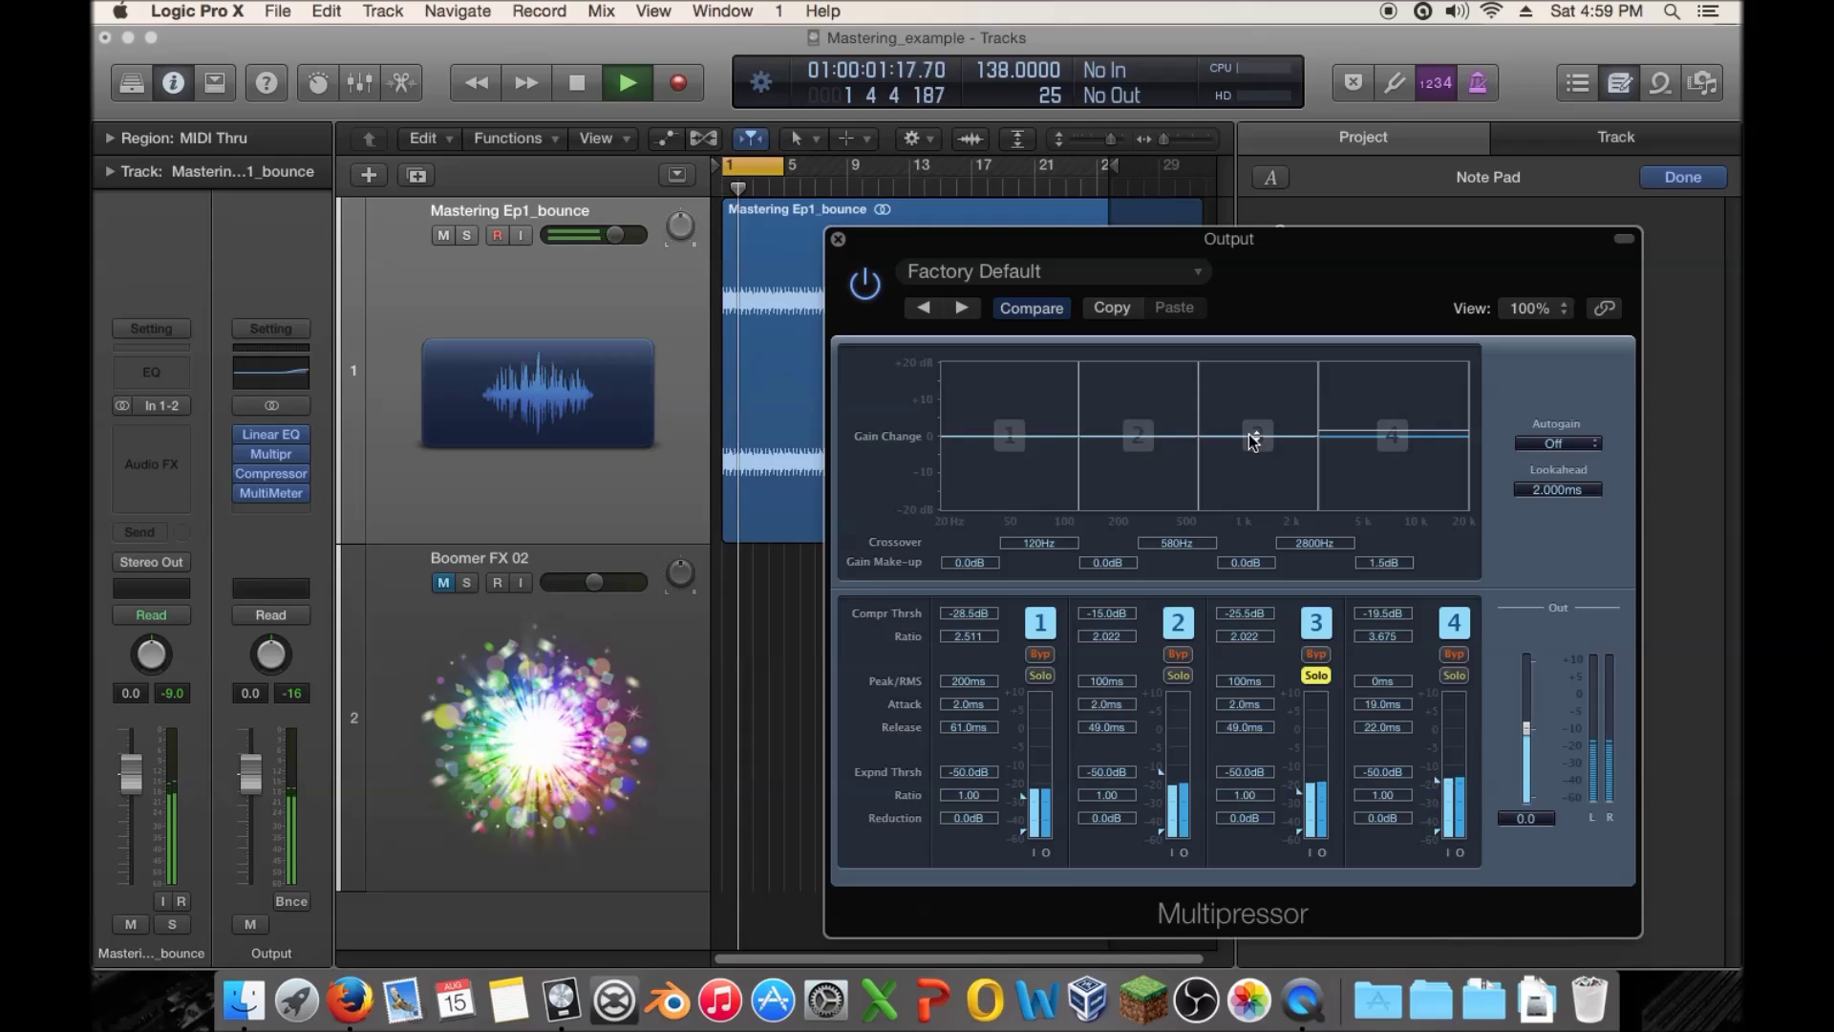
drag(1241, 681, 1255, 861)
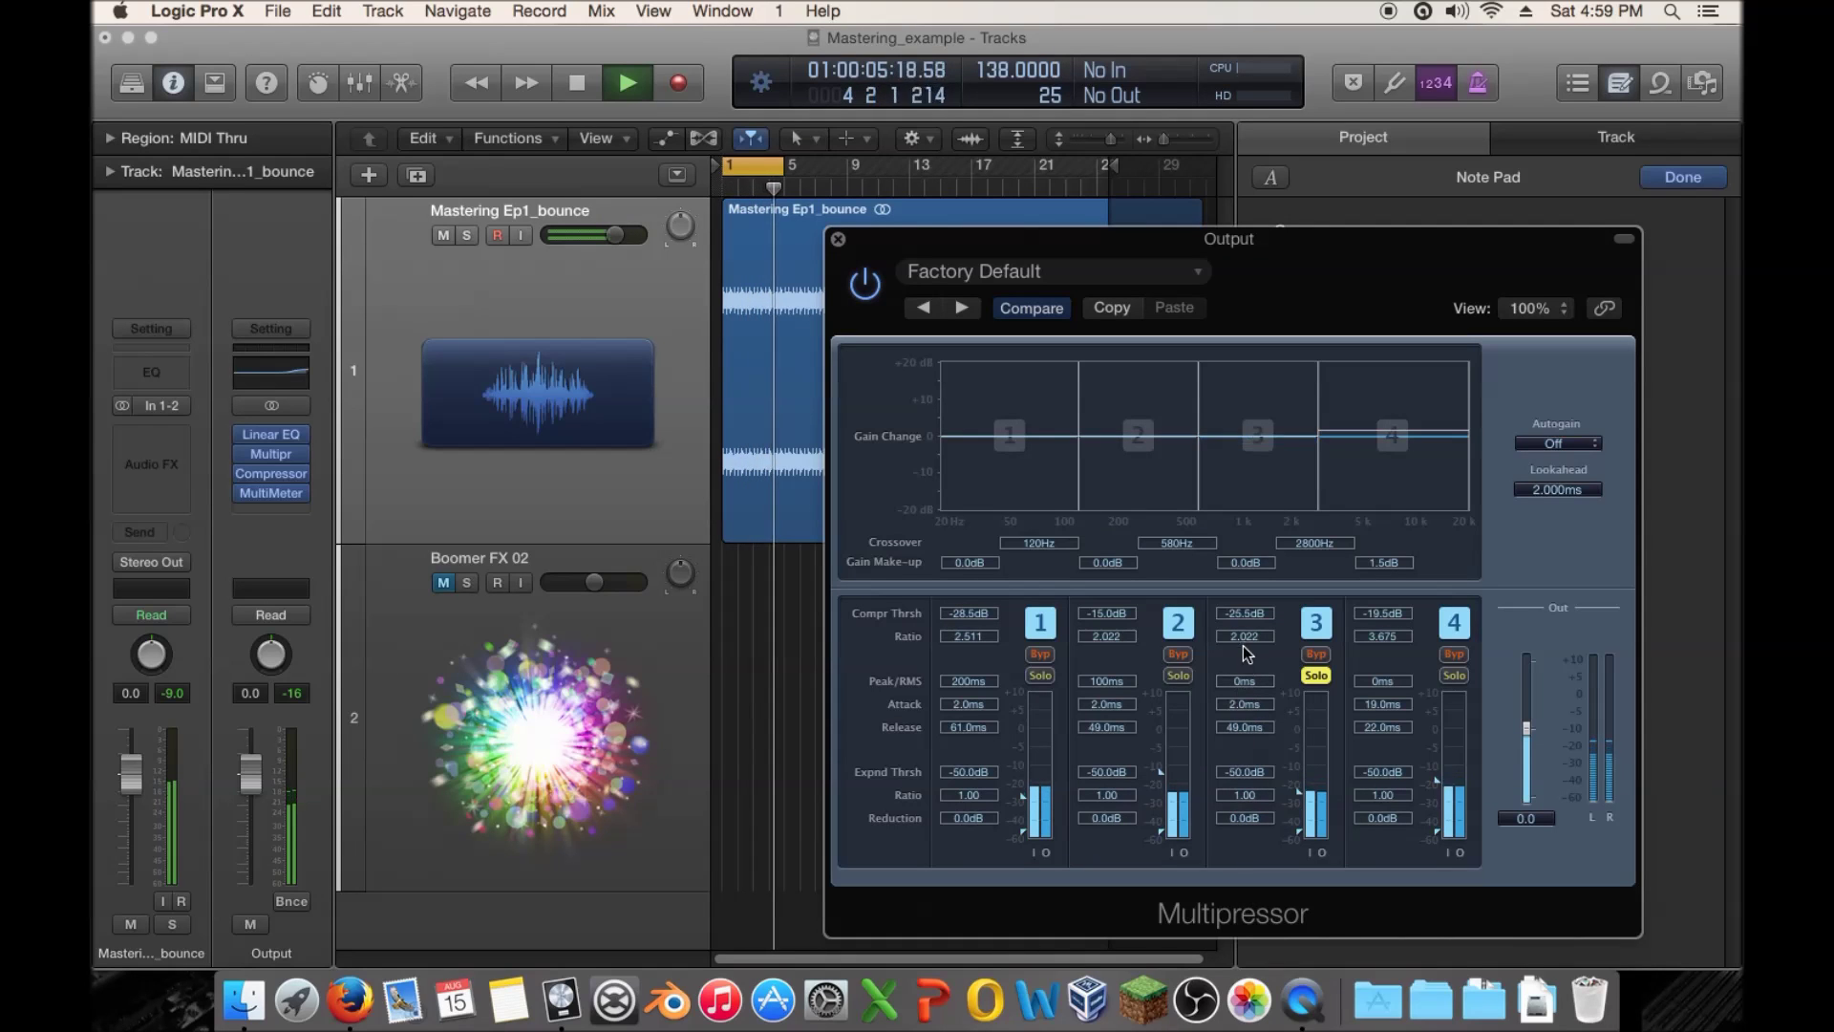
drag(1245, 636, 1253, 480)
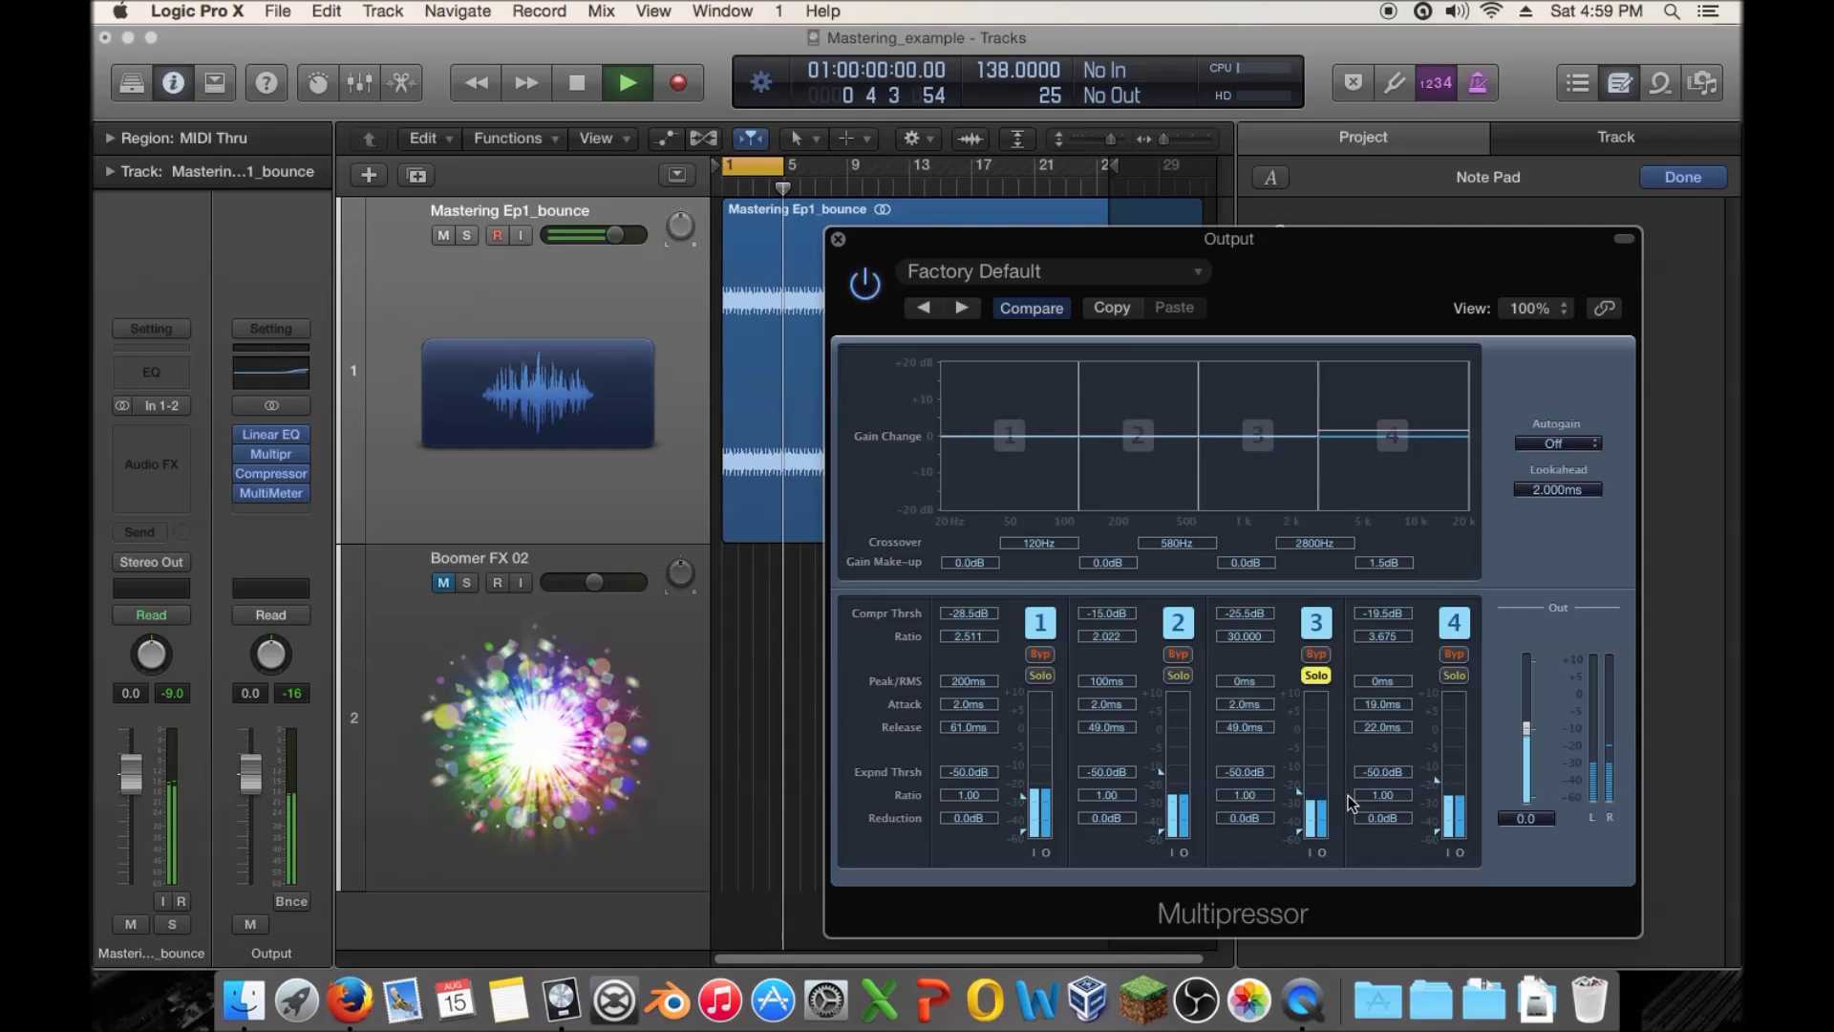
Compare band 3 bypassed and active, first soloed and after unsoloing within the full mix, leaving it active
click(1316, 655)
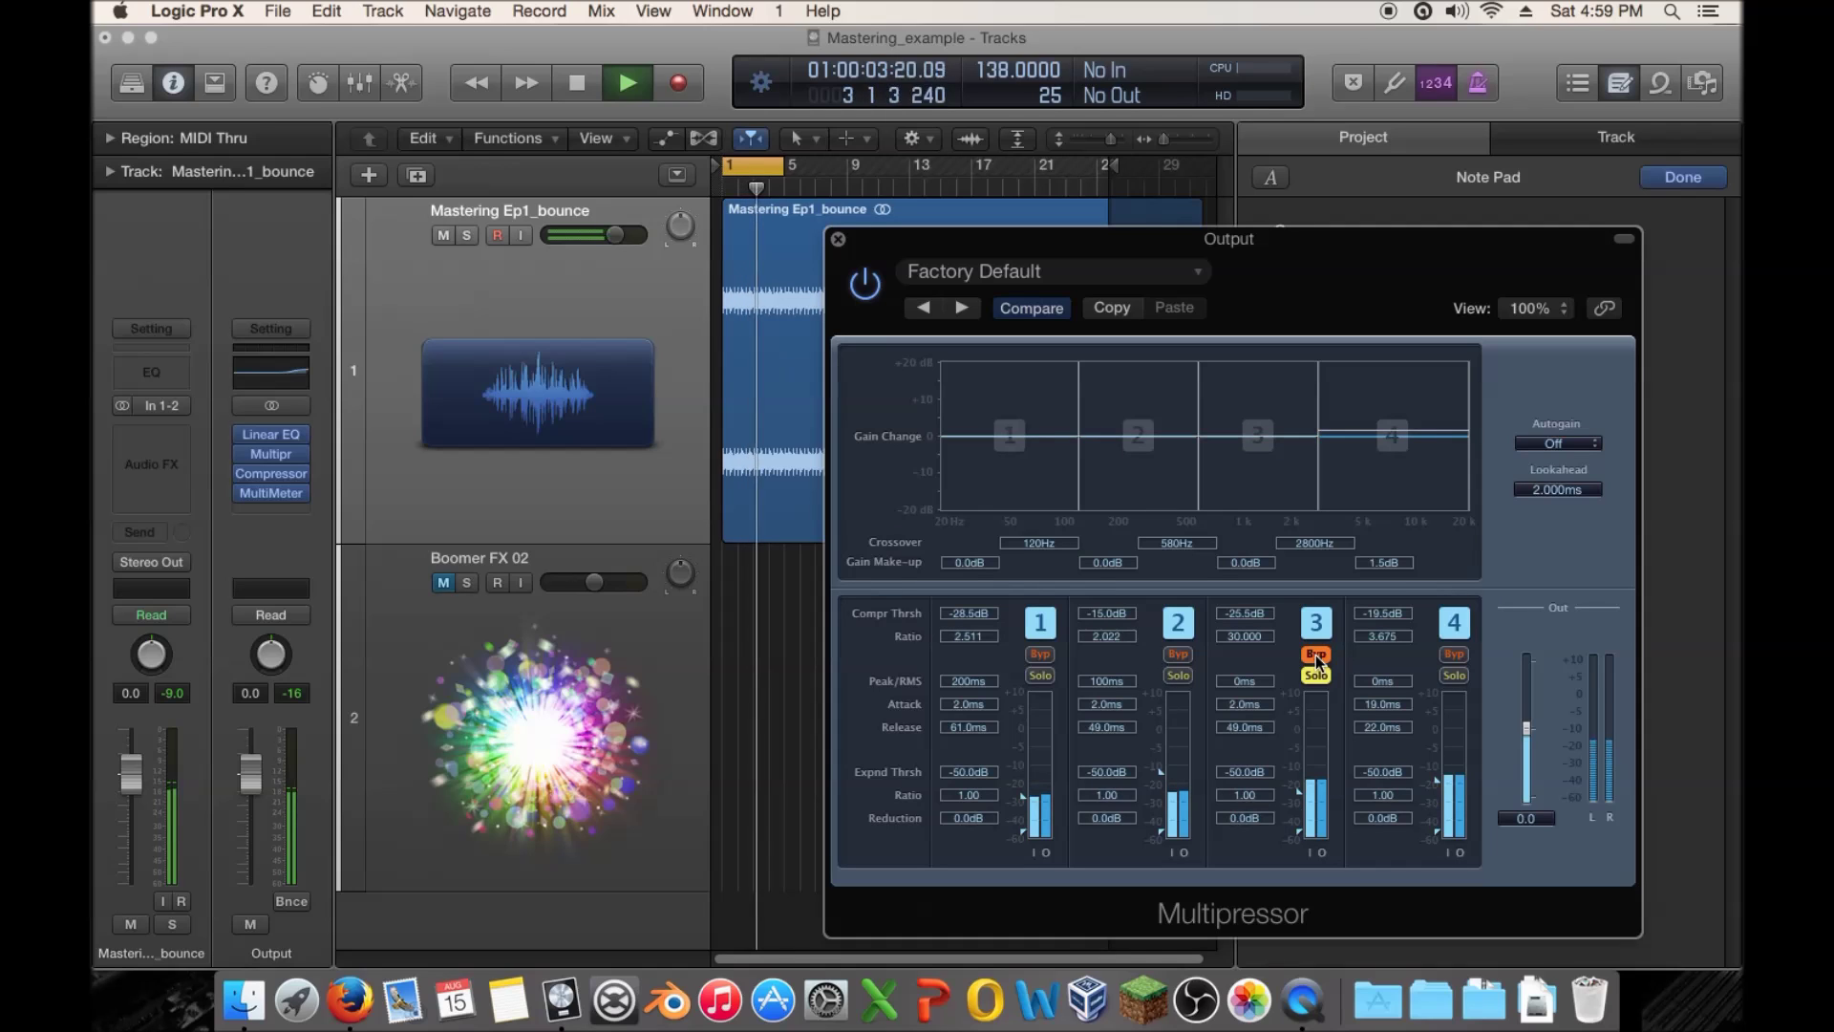
click(1316, 655)
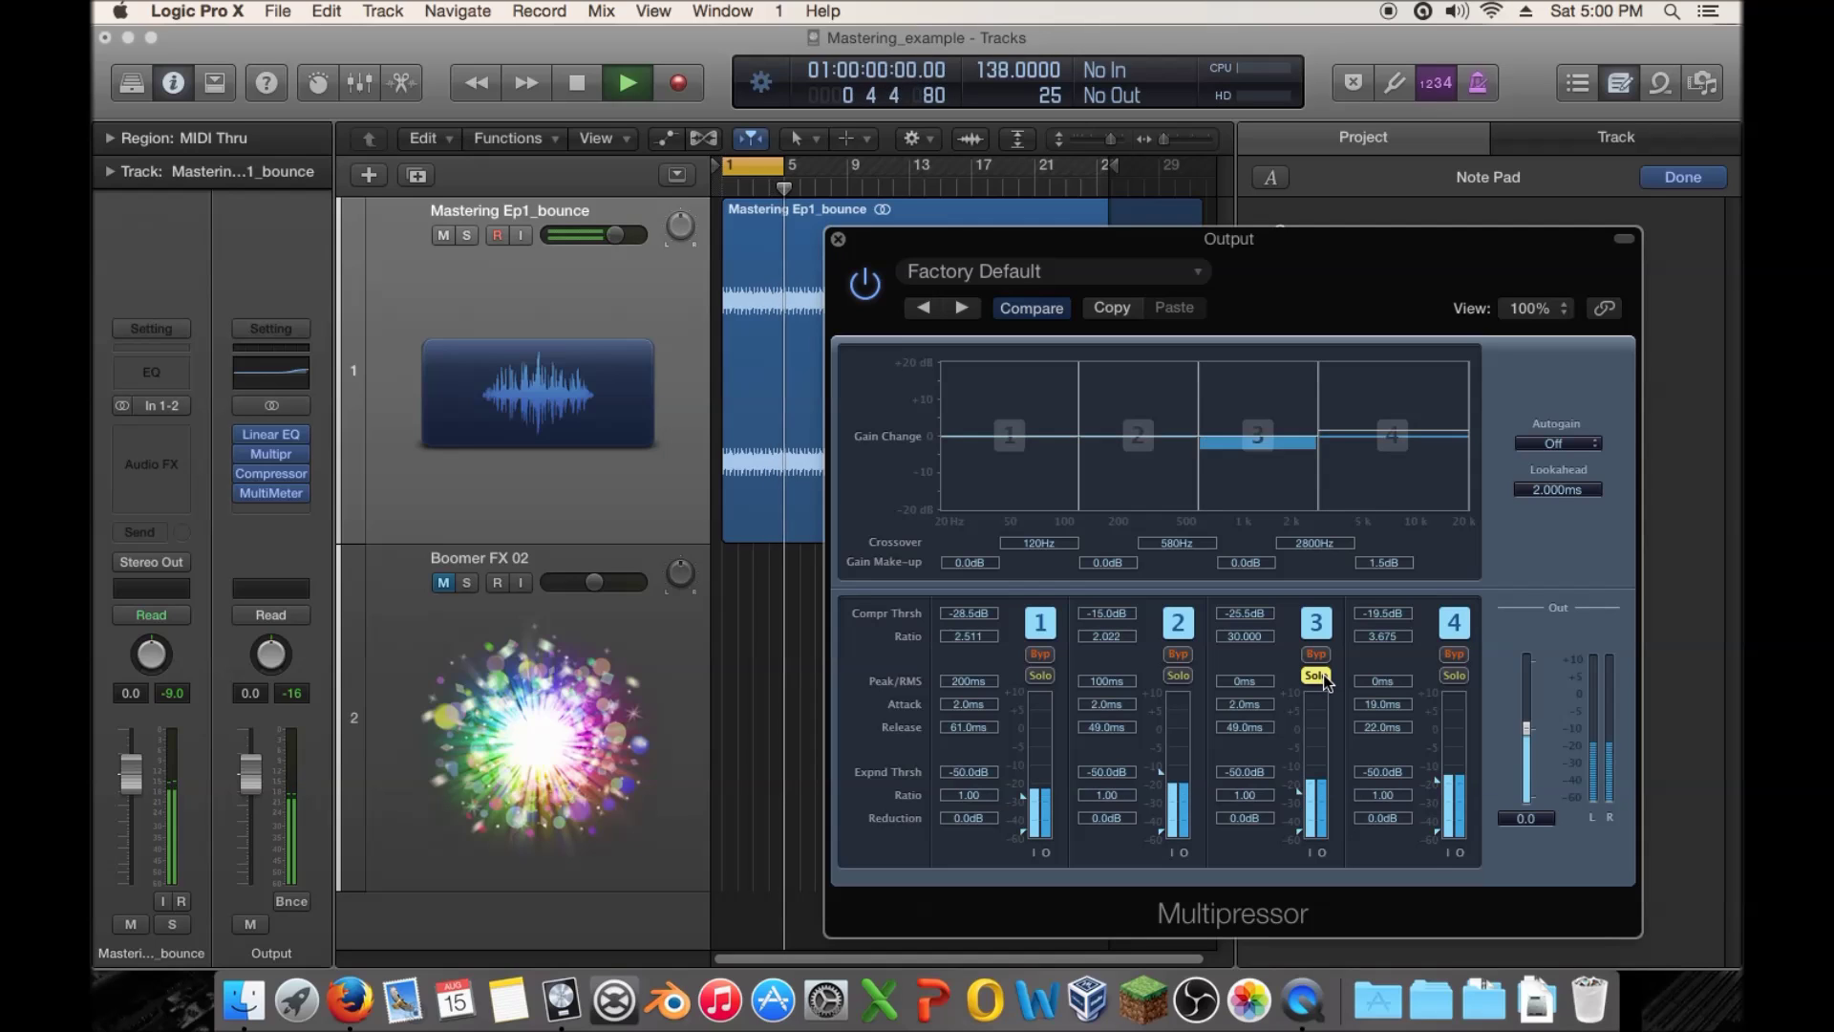
click(1322, 674)
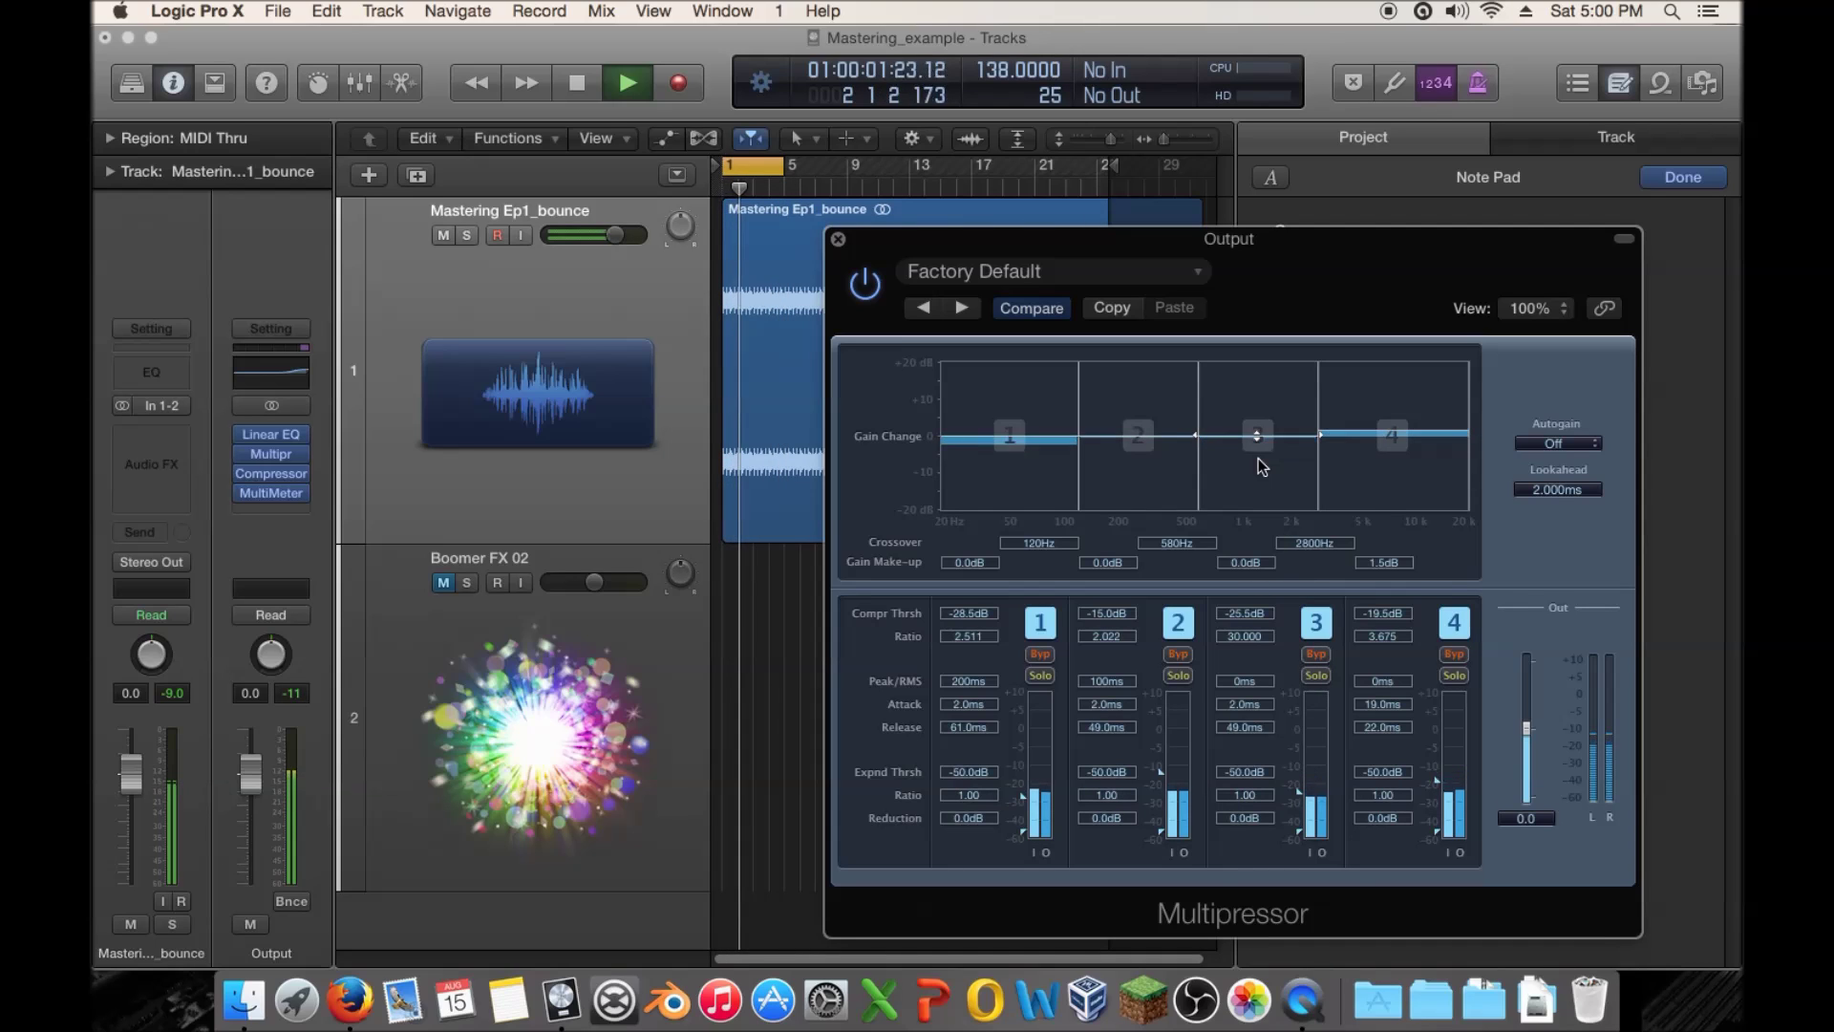
click(1316, 654)
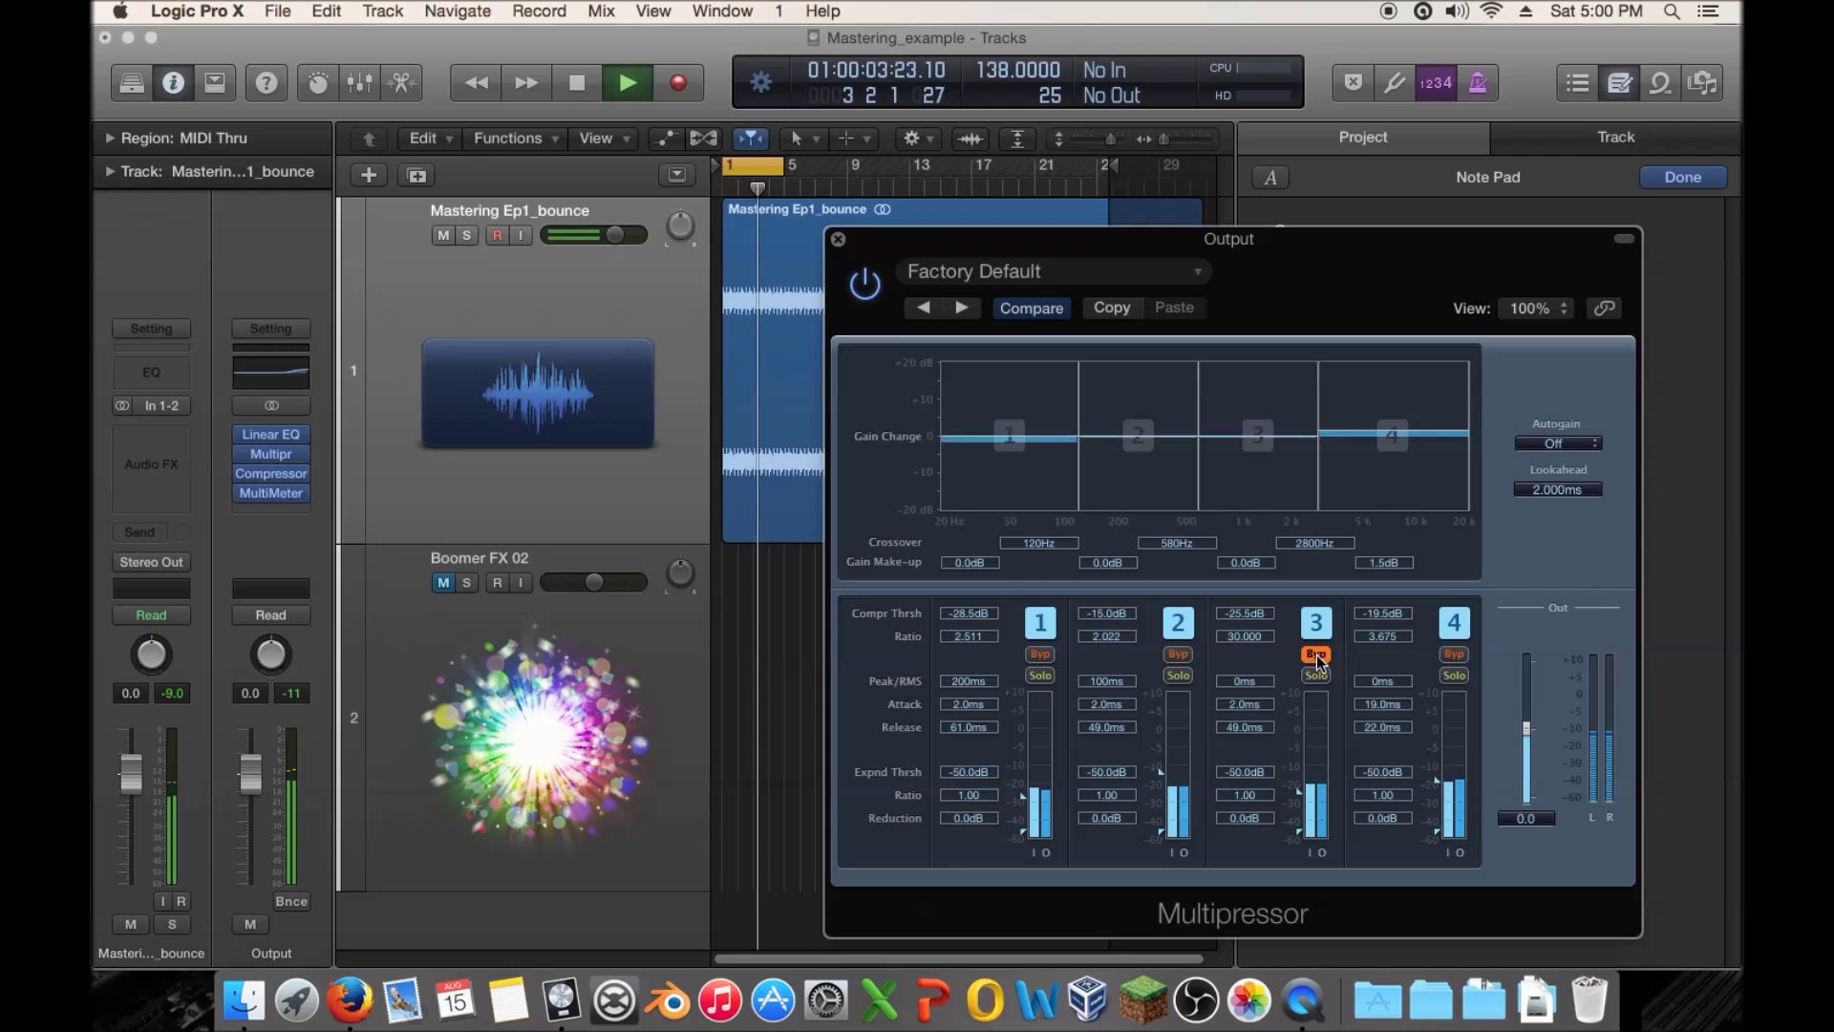
click(1317, 654)
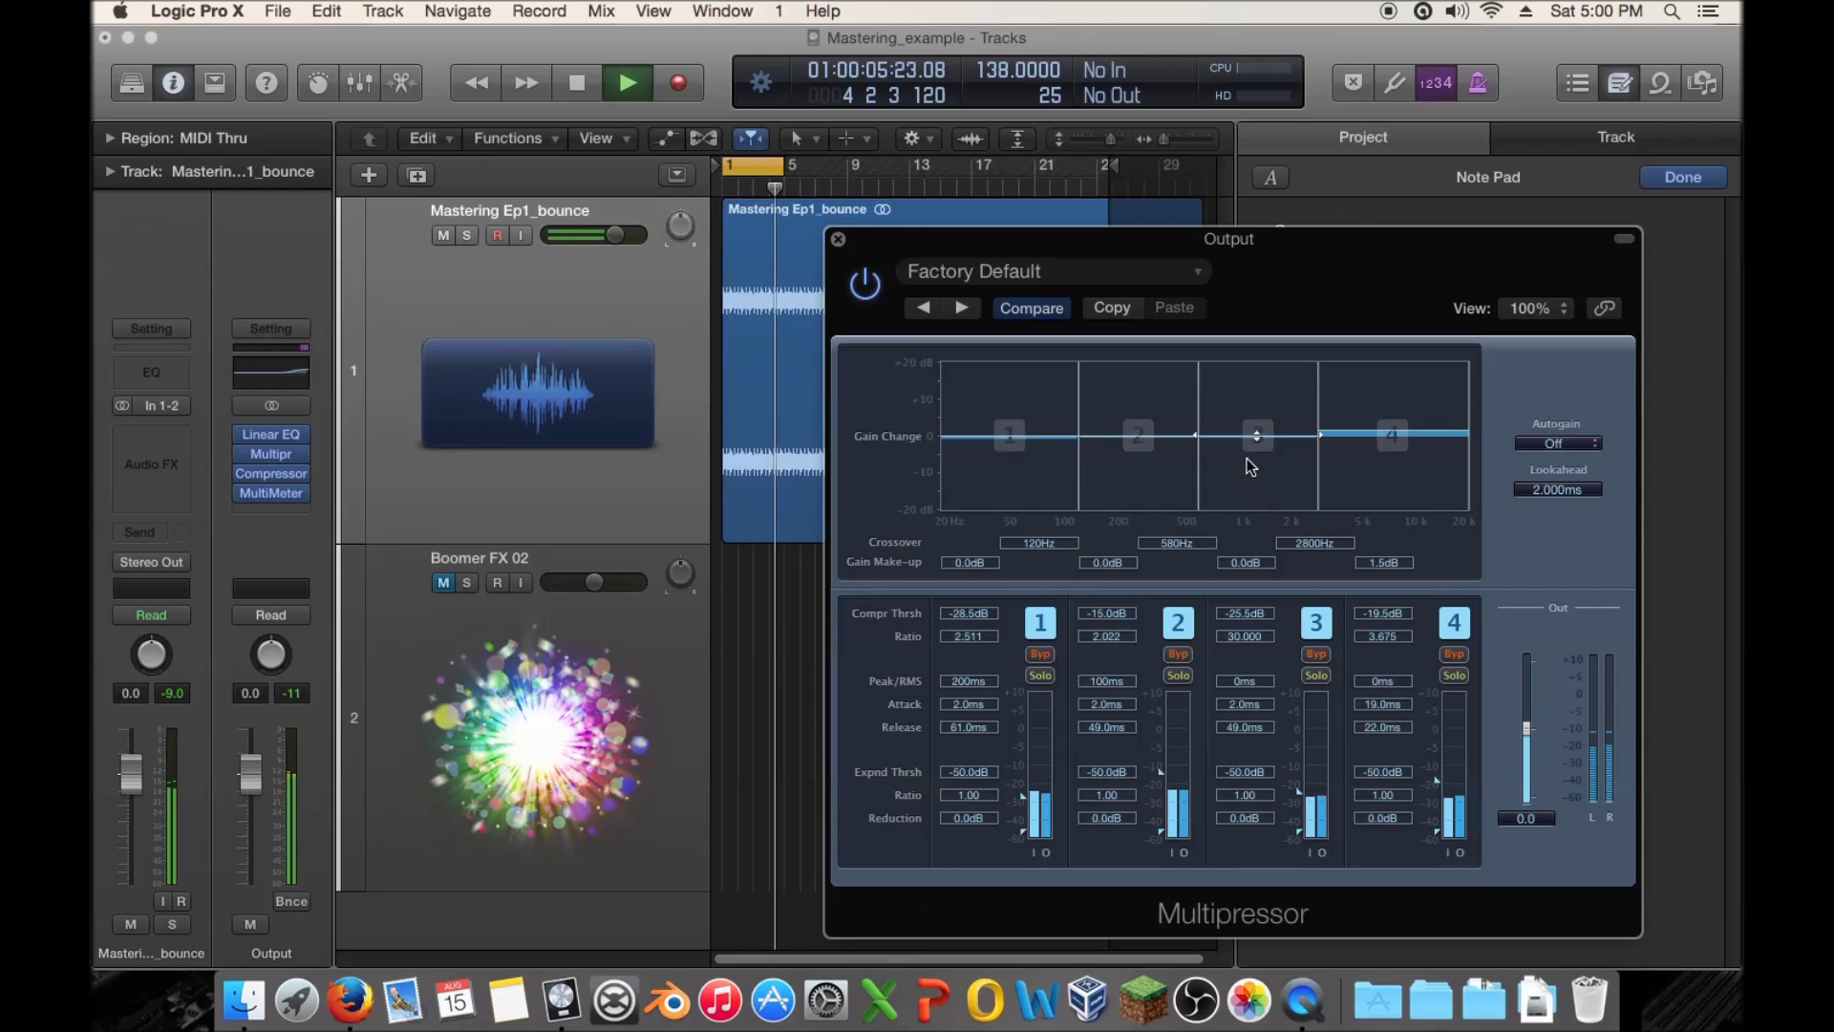
Set band 3's gain make-up to 3.5 dB, compare the band bypassed and active, and stop playback
drag(1250, 466, 1252, 439)
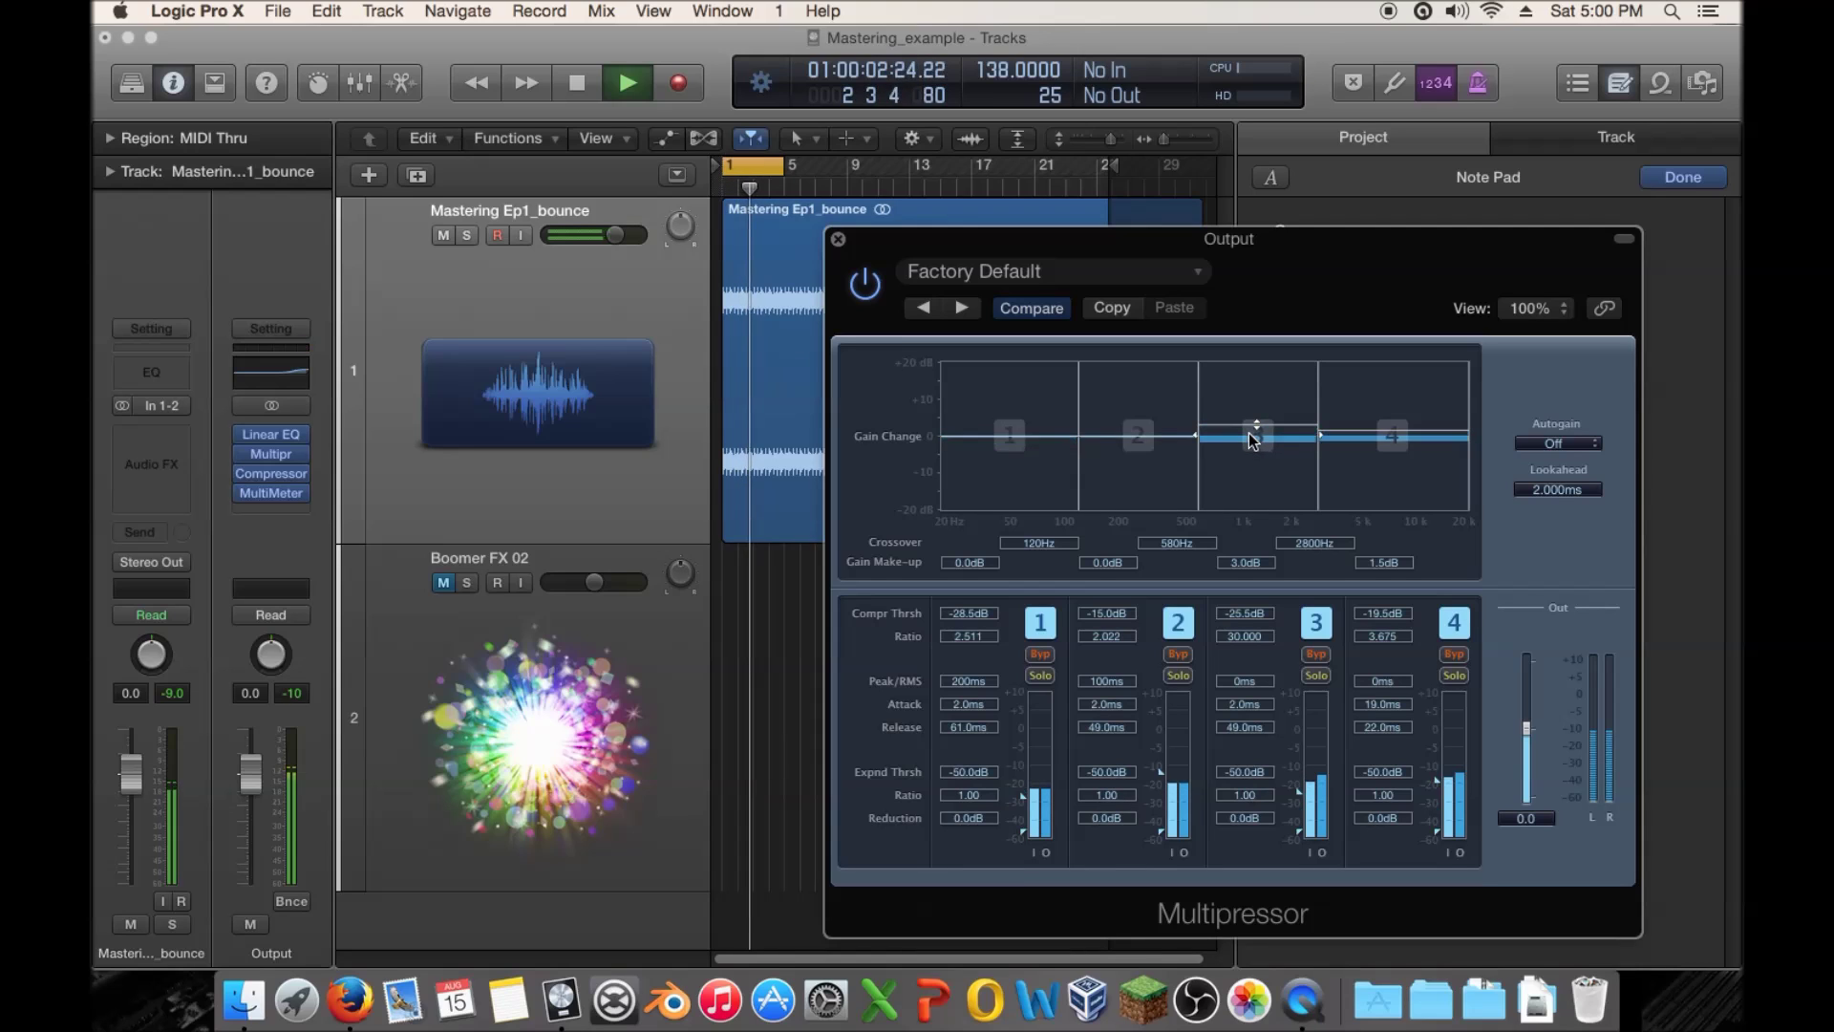
drag(1254, 437, 1253, 434)
click(1316, 654)
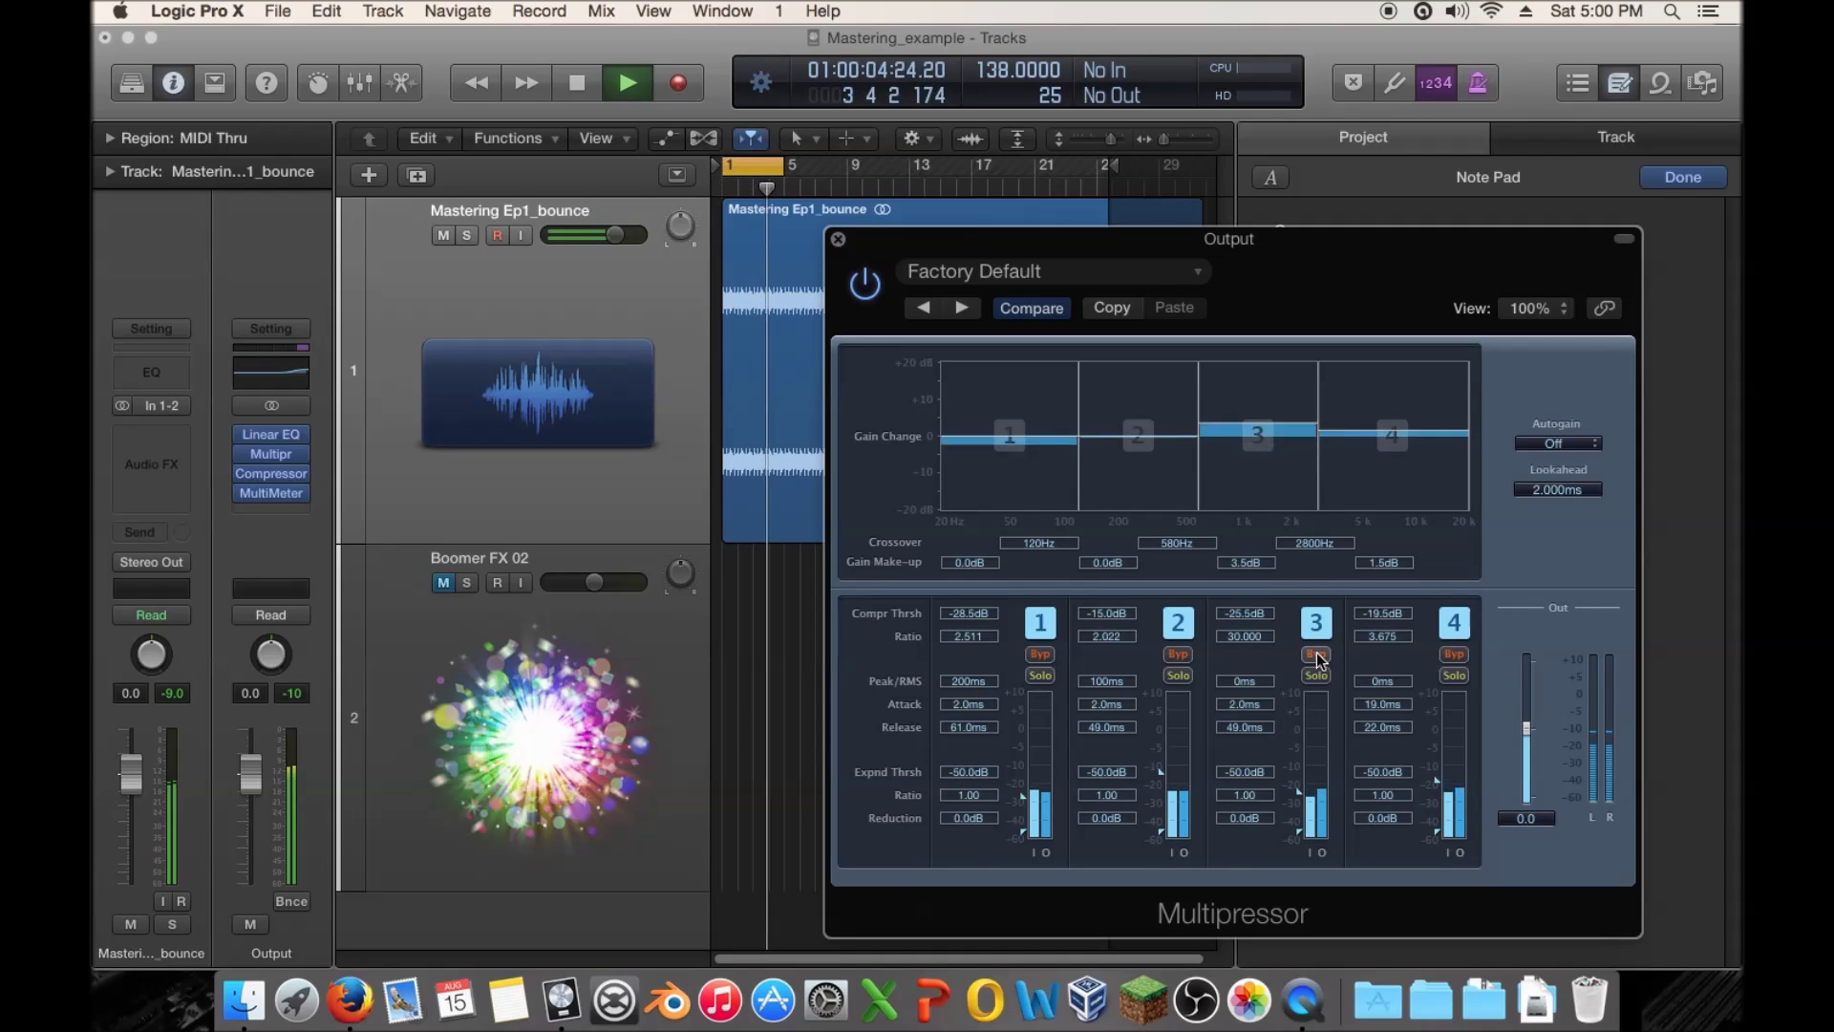
click(1316, 654)
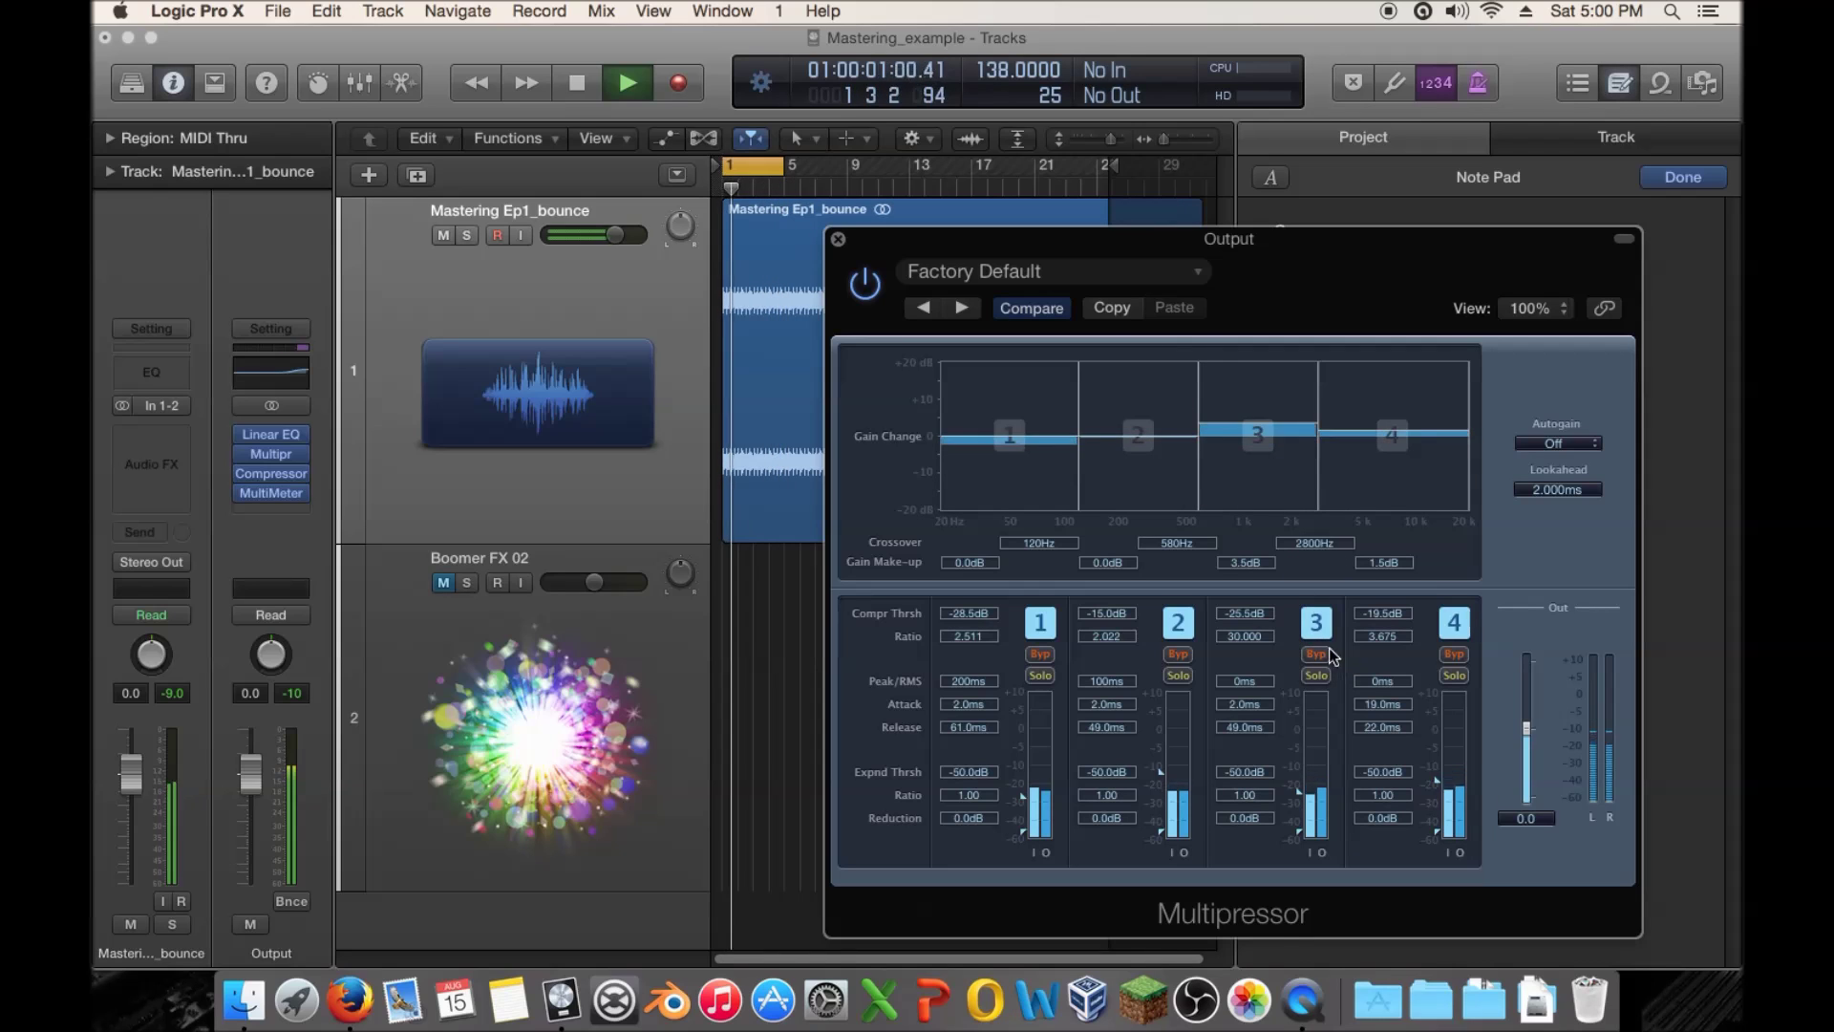
key(space)
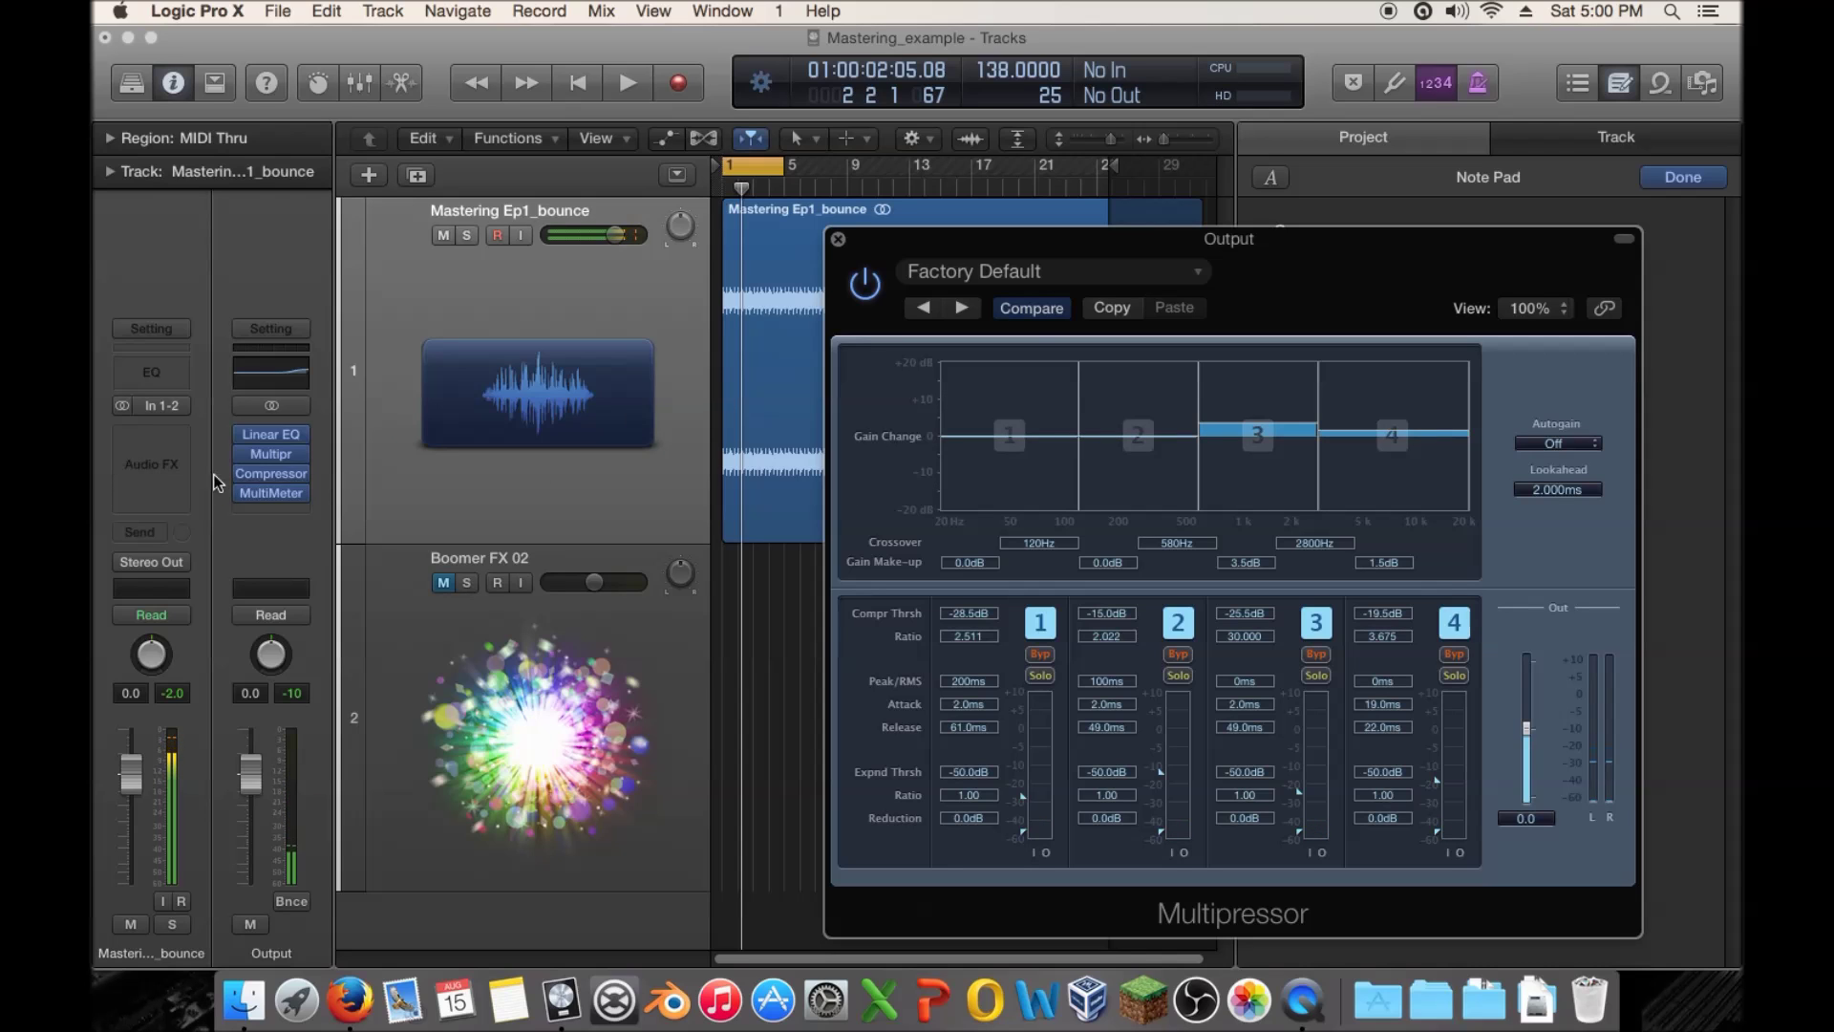
Open the output channel's Compressor to review its settings beside the Multipressor, and close it
click(266, 475)
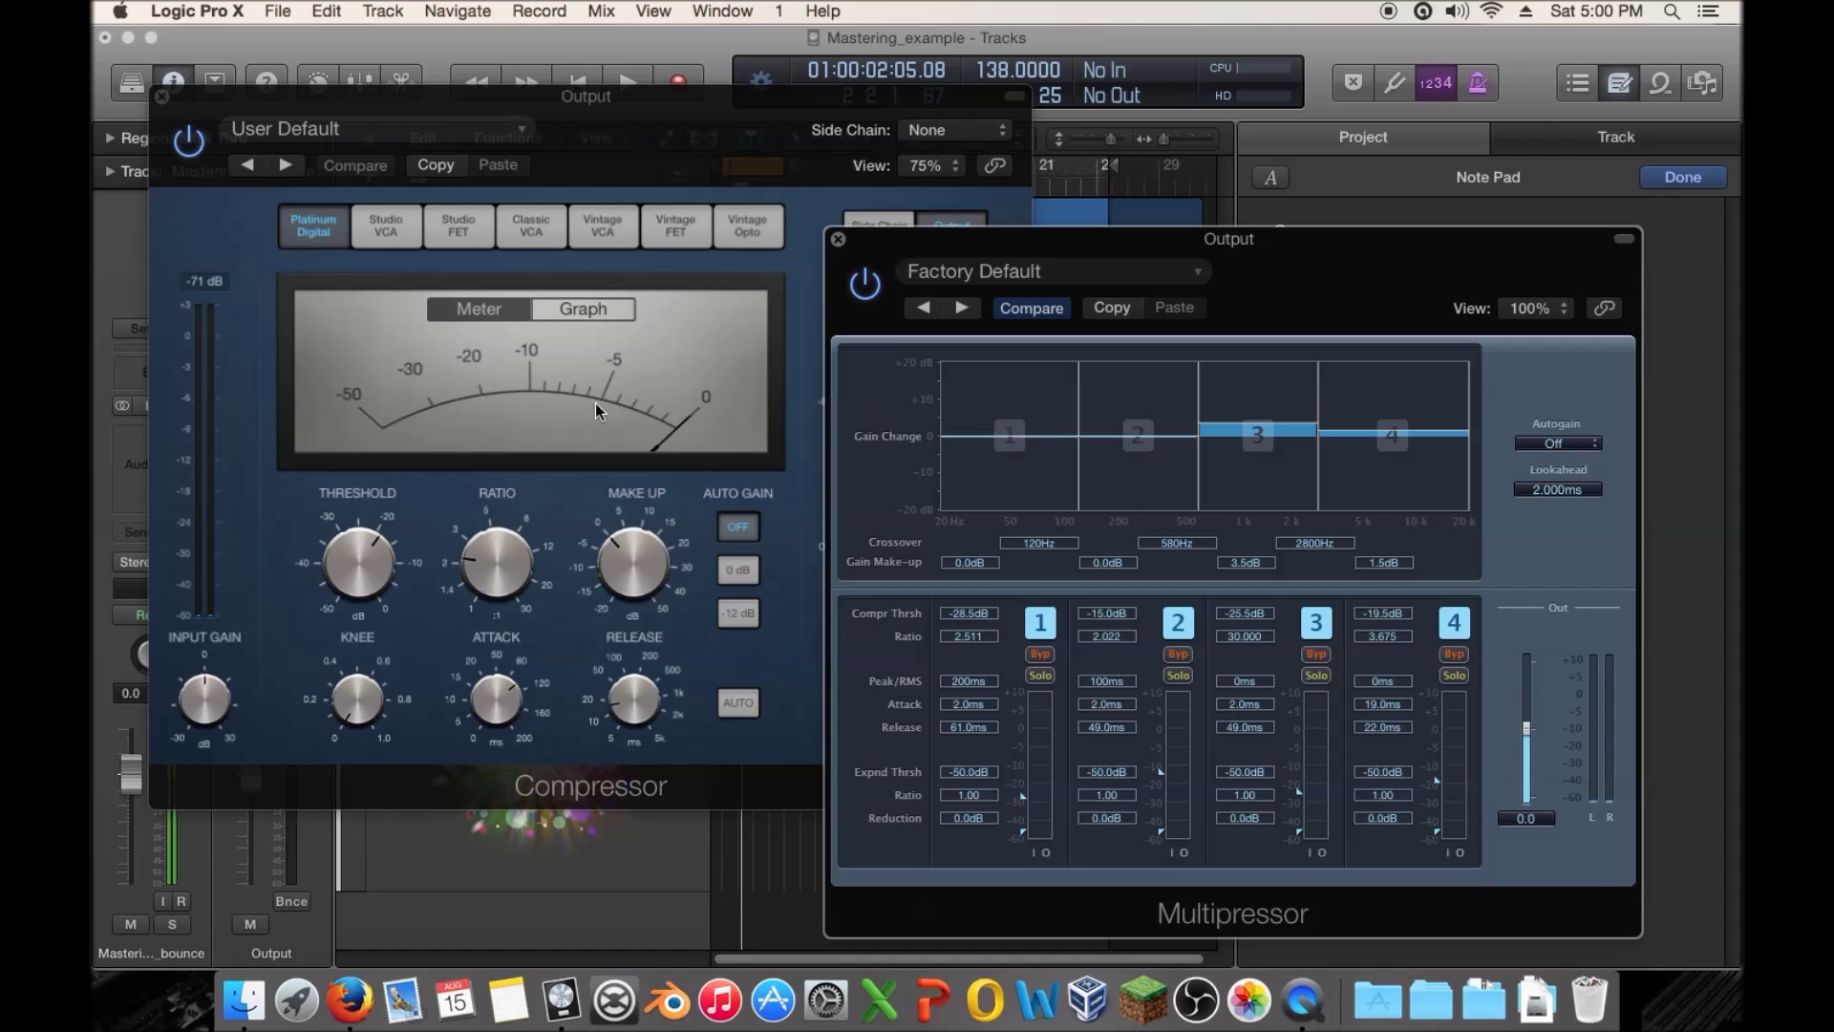
click(668, 325)
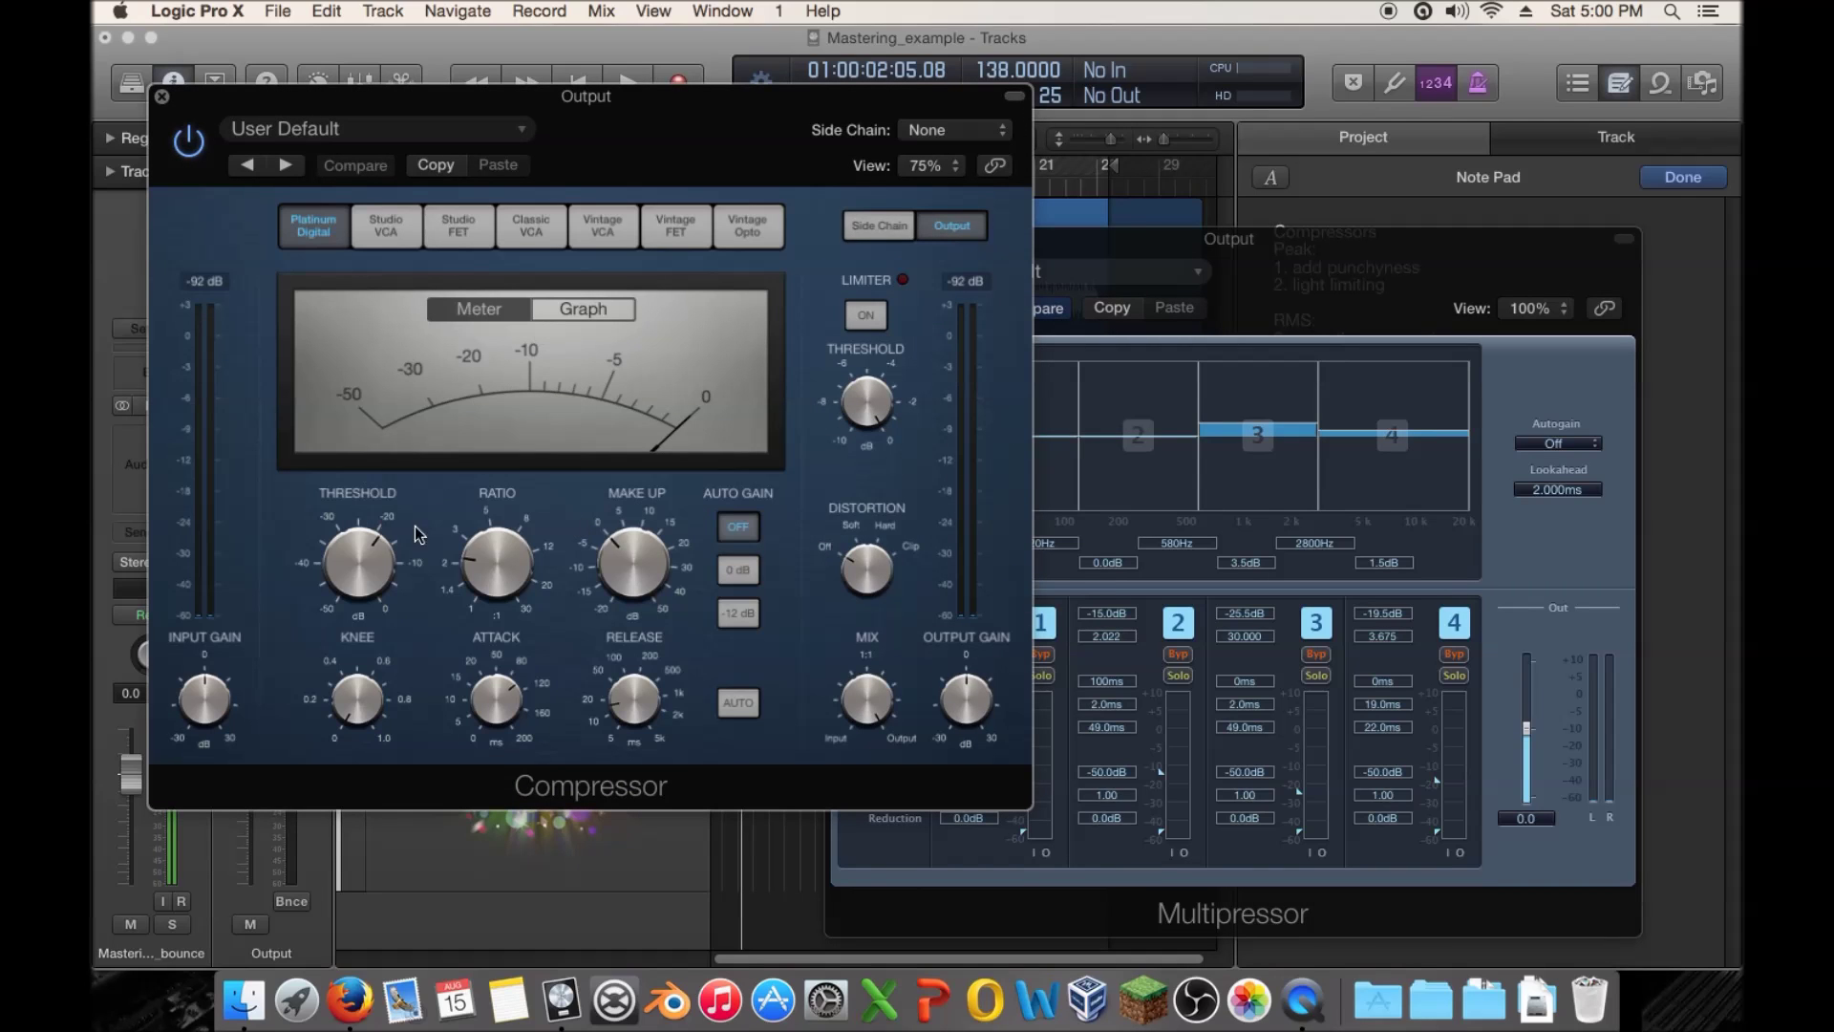
click(1349, 271)
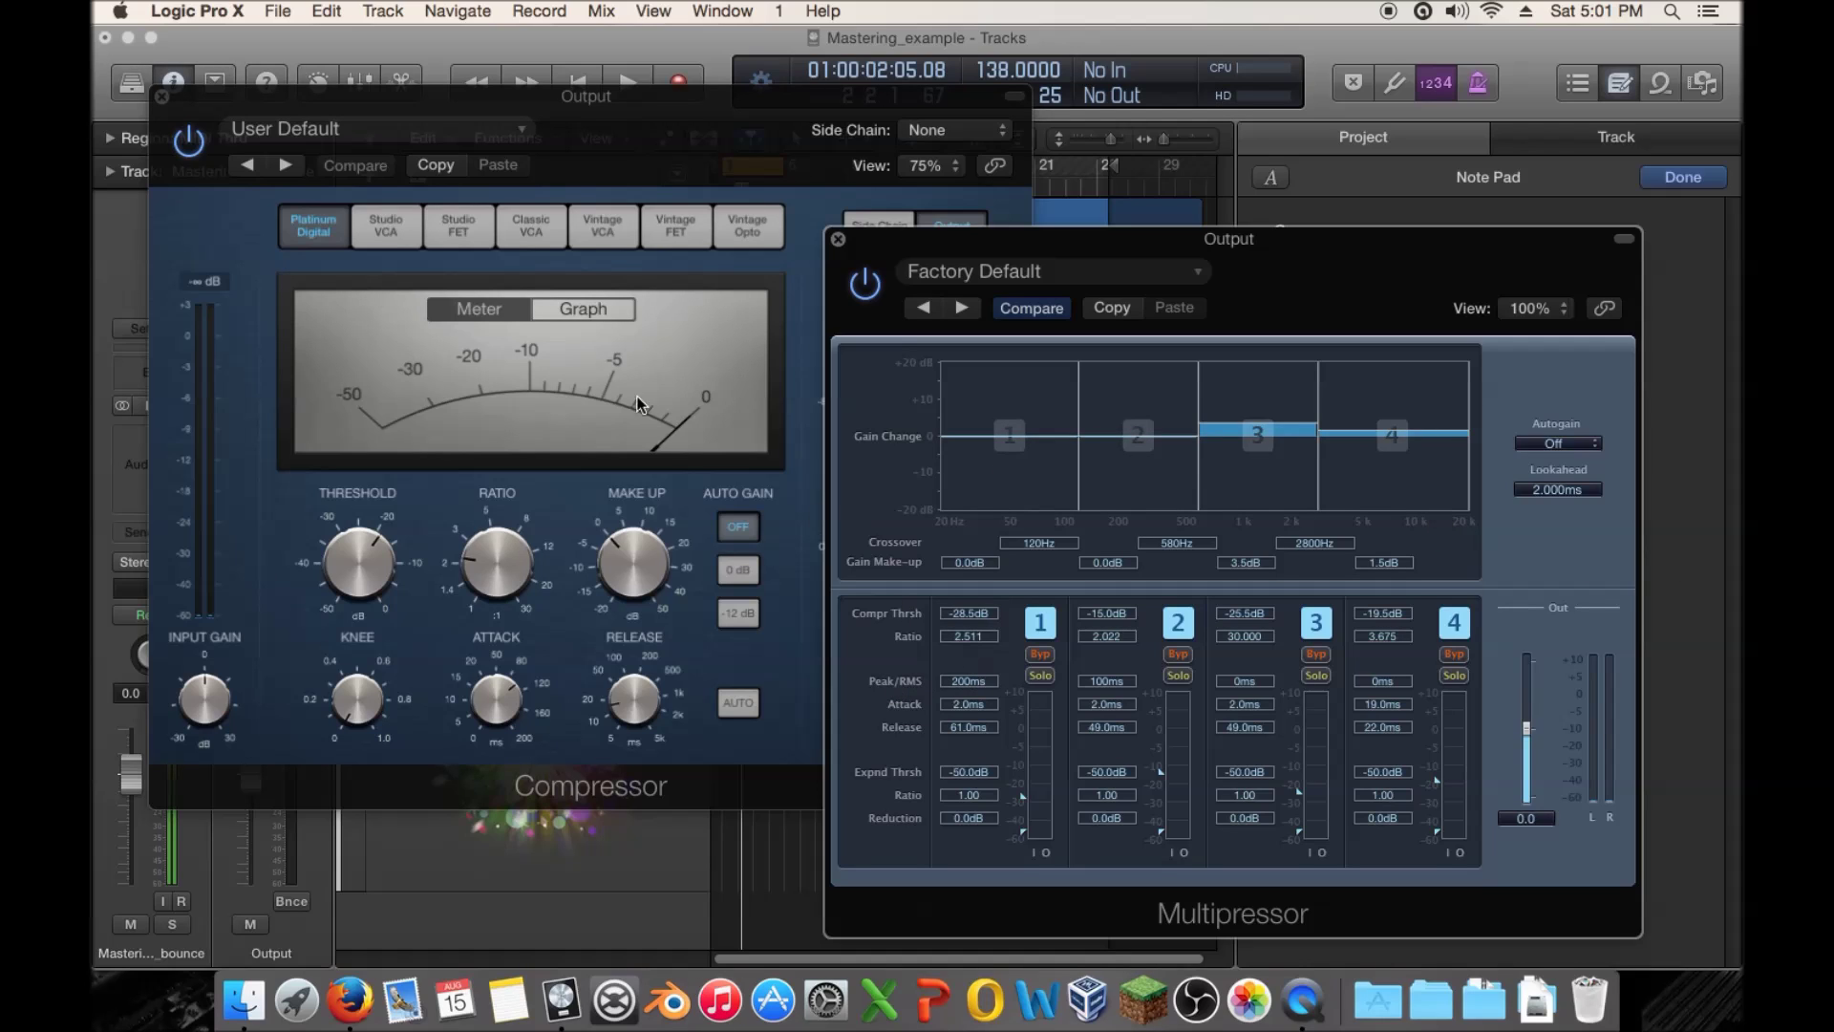
click(161, 97)
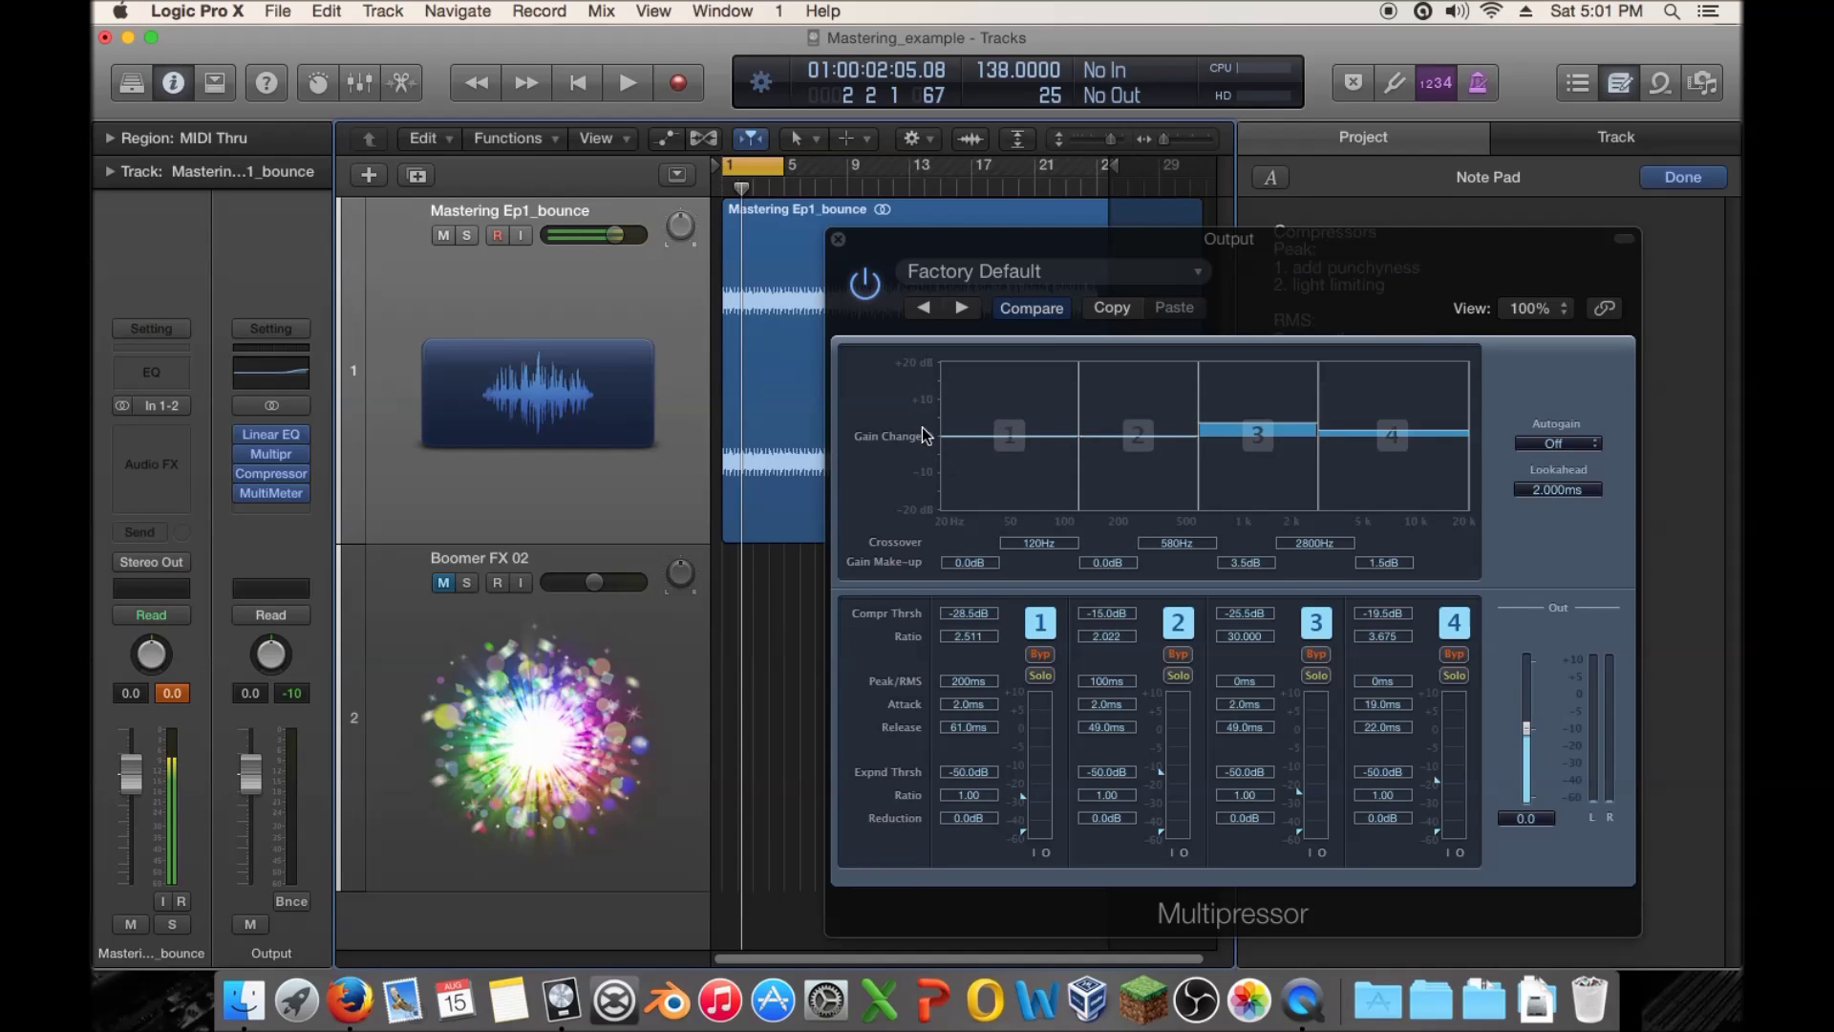
Solo band 1 during playback and set its compression threshold to -26.5 dB, Peak/RMS to 50 ms and ratio to 2.688
click(1039, 674)
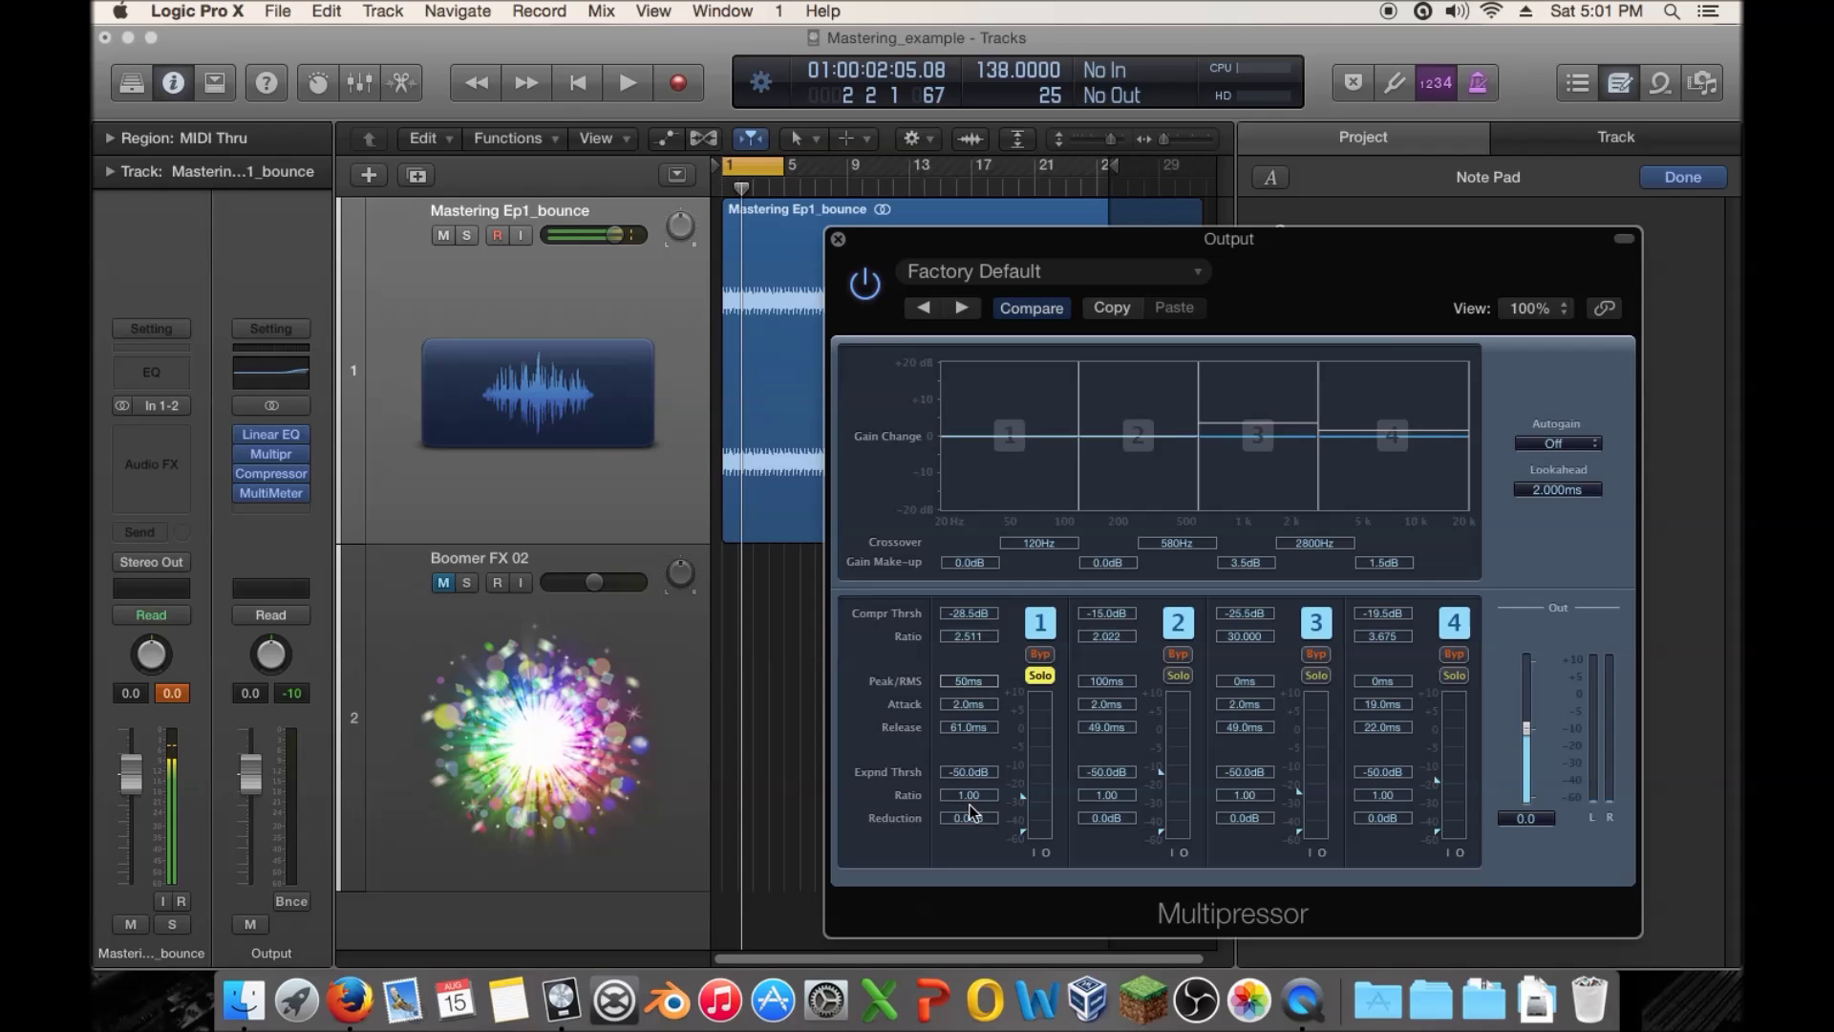
key(space)
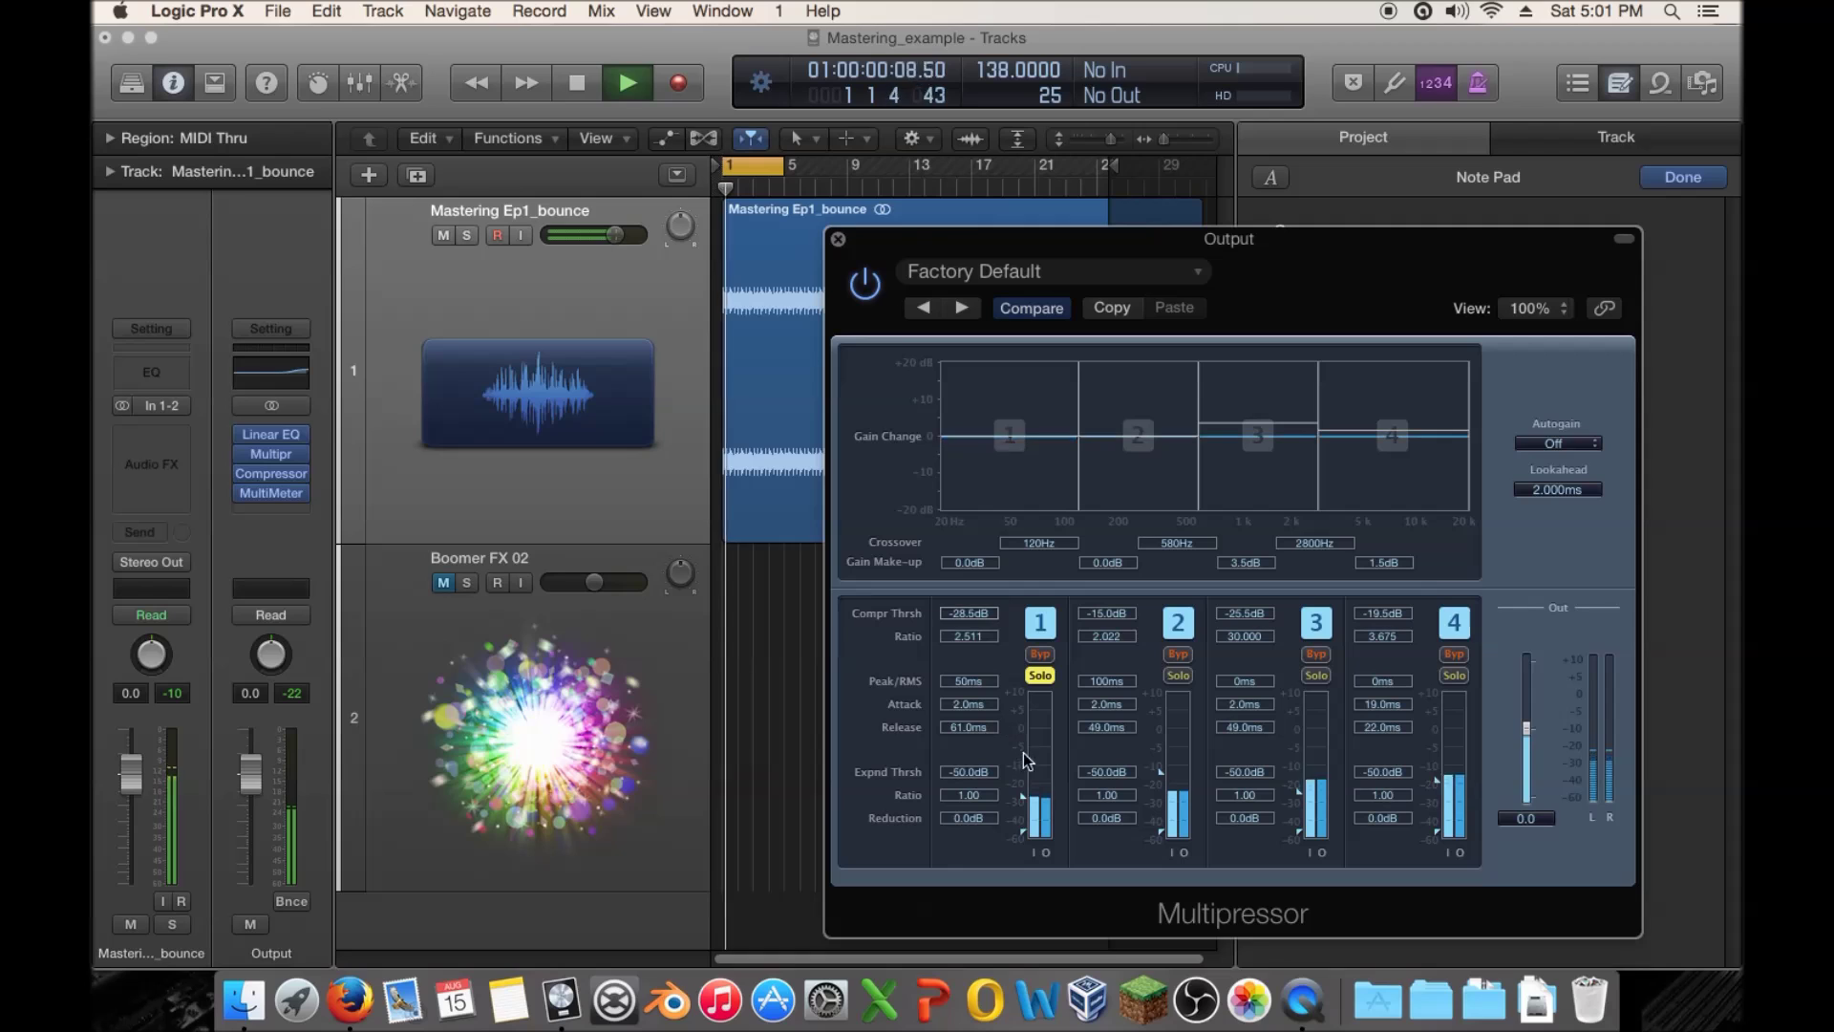
drag(1022, 803, 1022, 801)
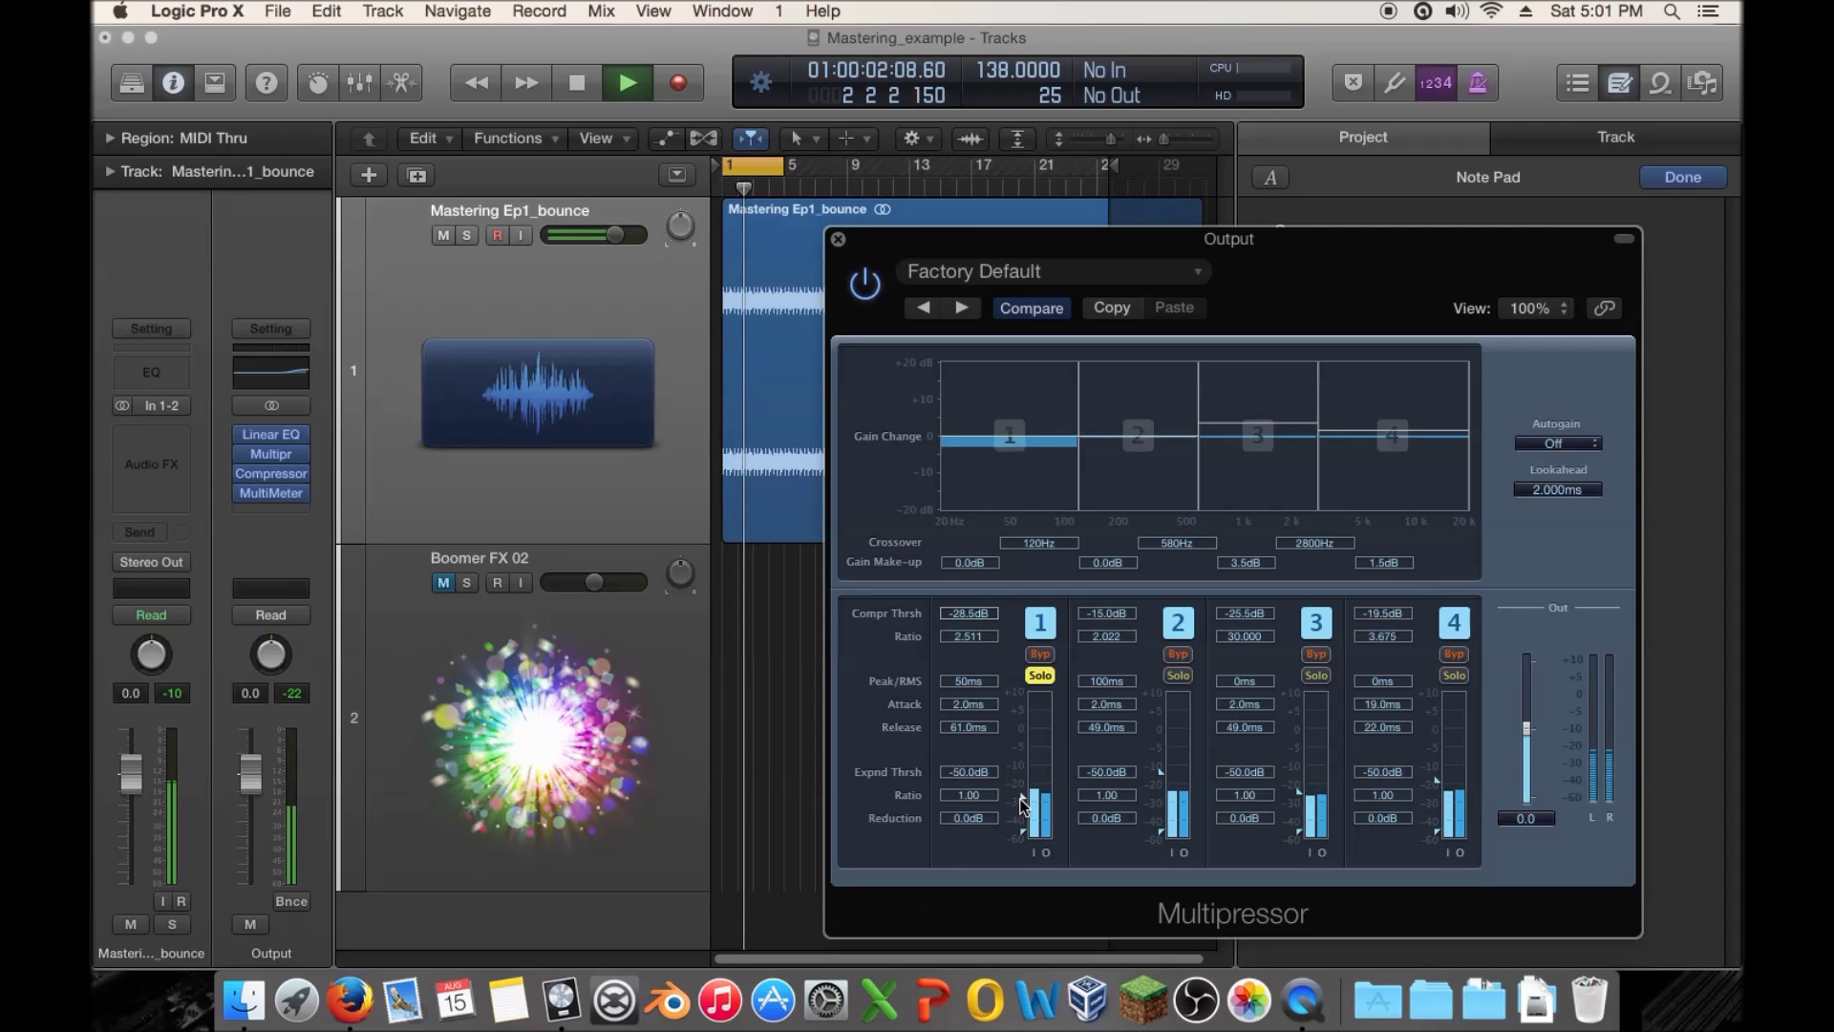
drag(965, 639, 964, 662)
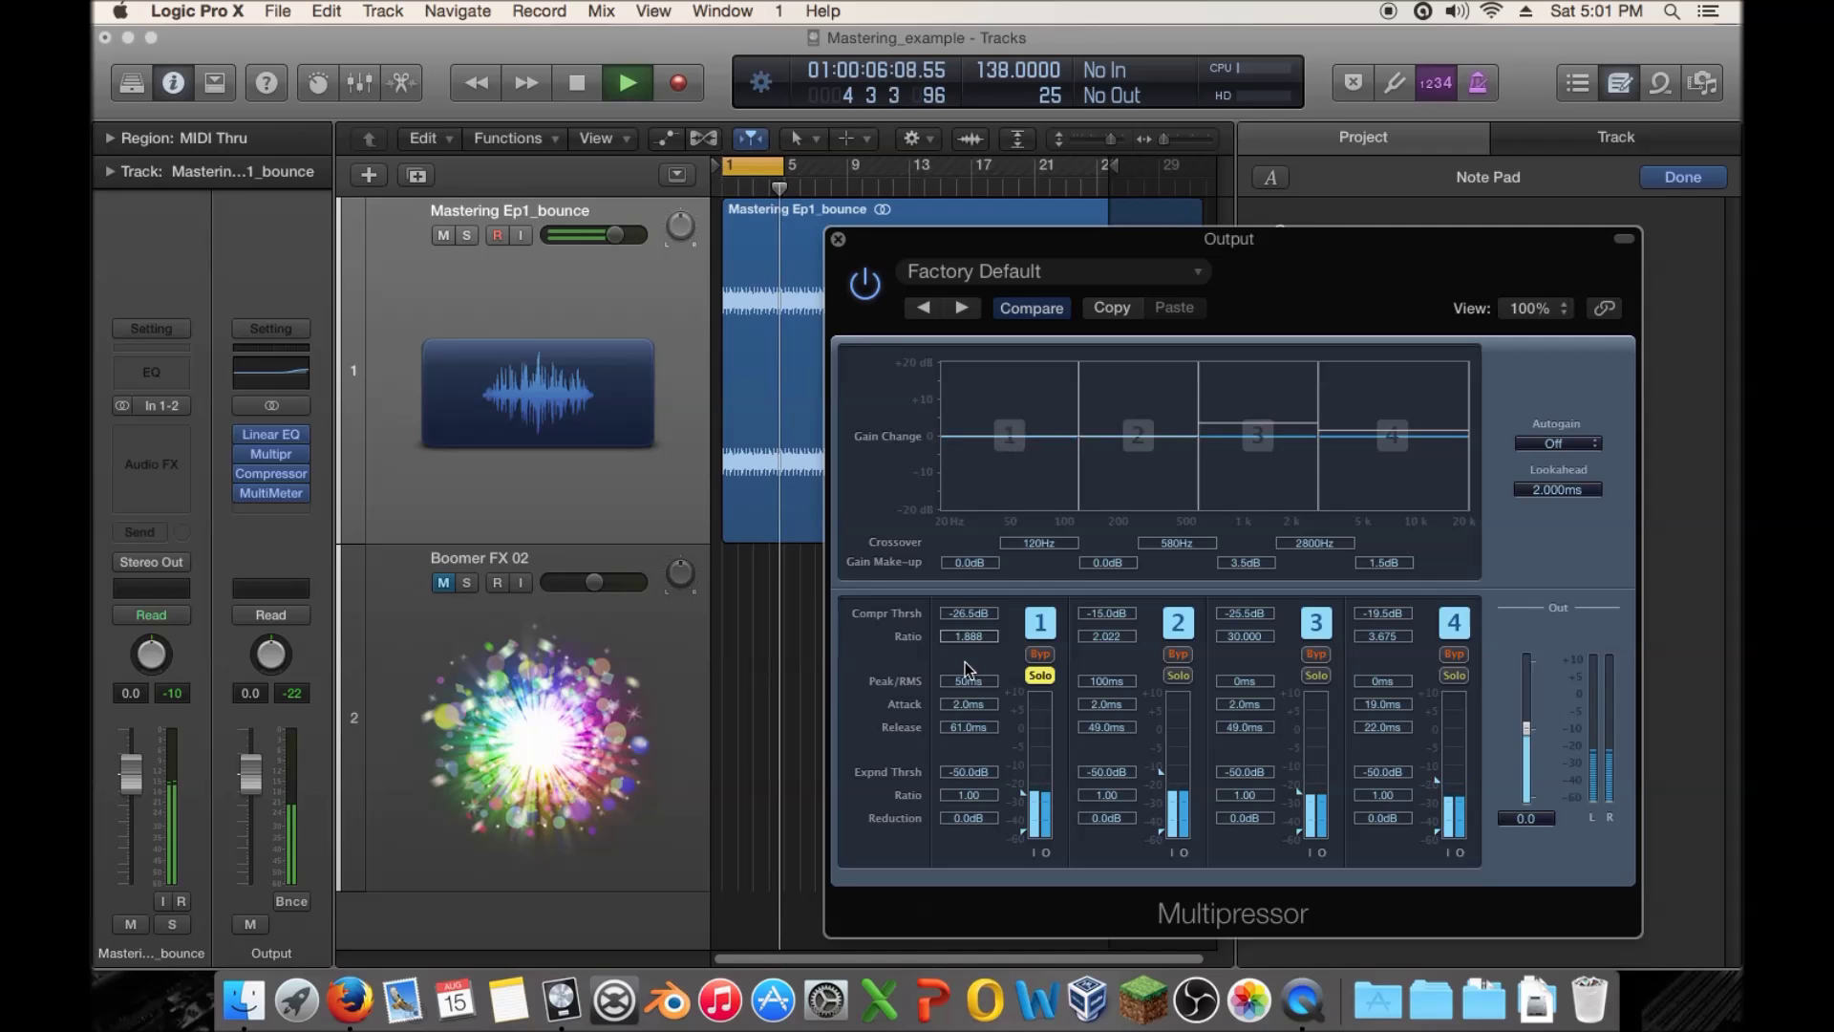
drag(965, 659, 966, 631)
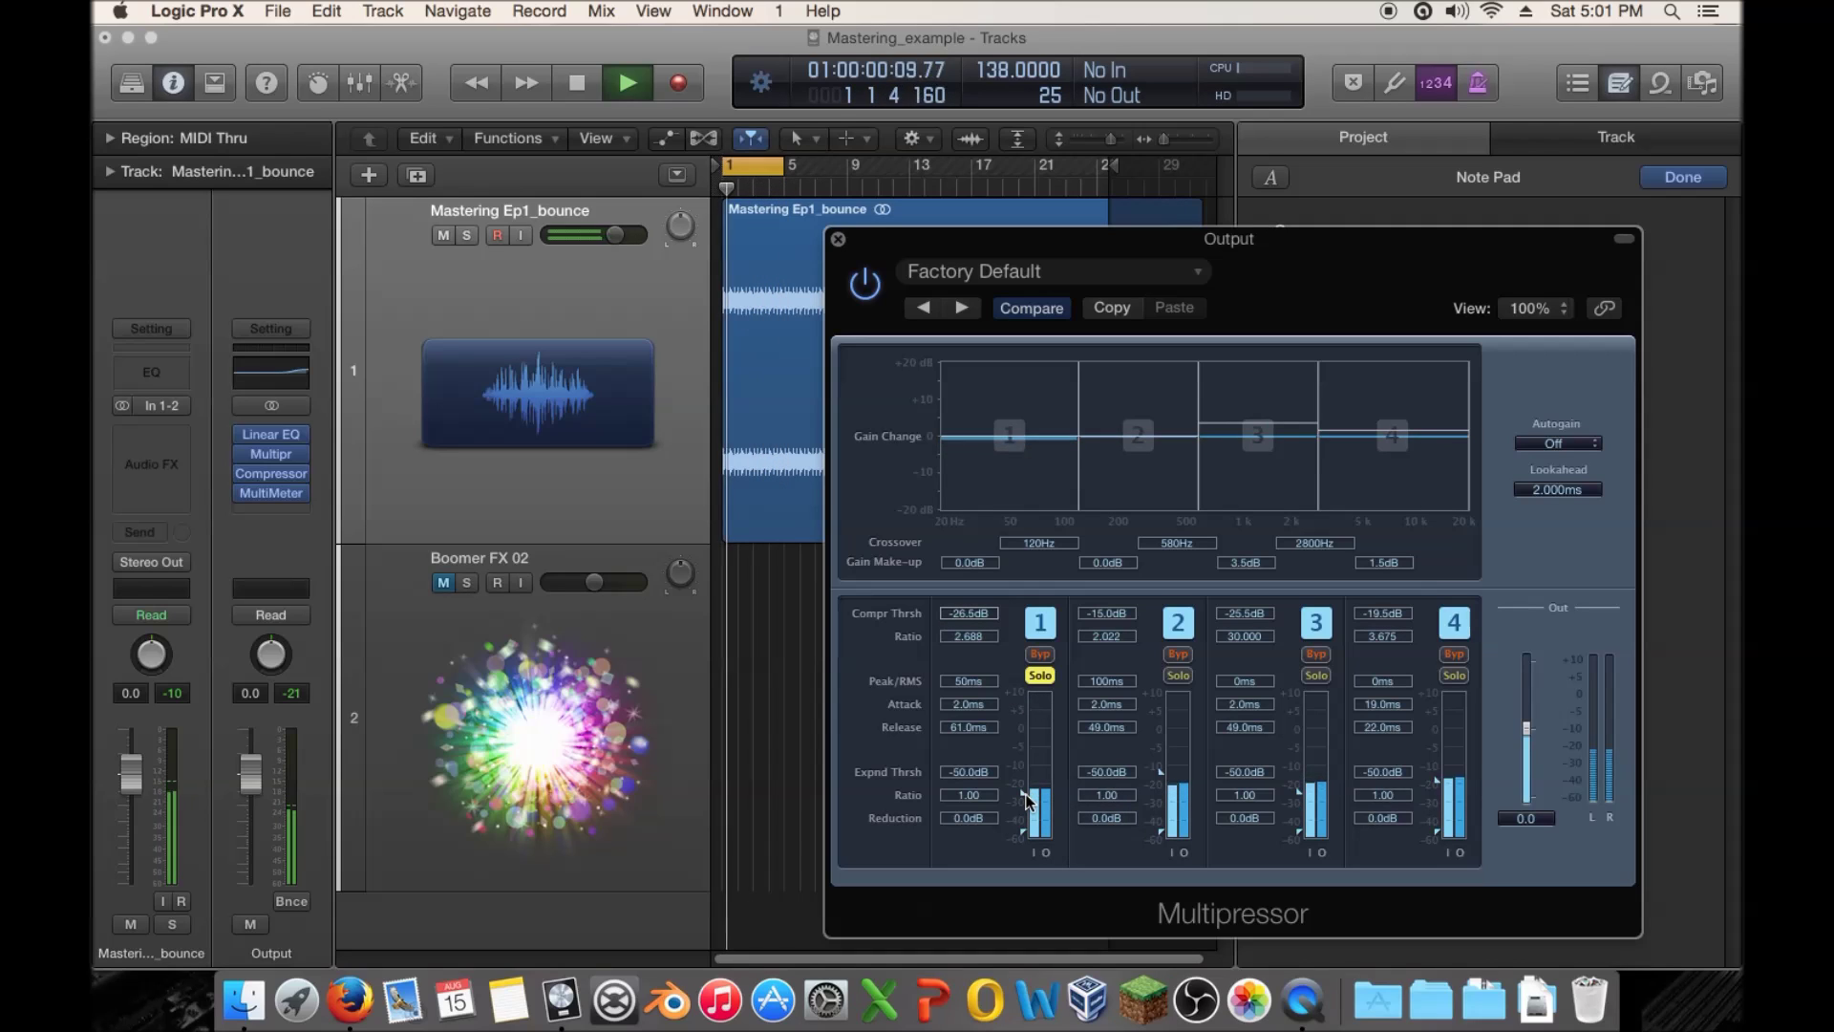
Fine-tune the soloed band 1's compression threshold to -29 dB while the loop plays
drag(1028, 800, 1028, 803)
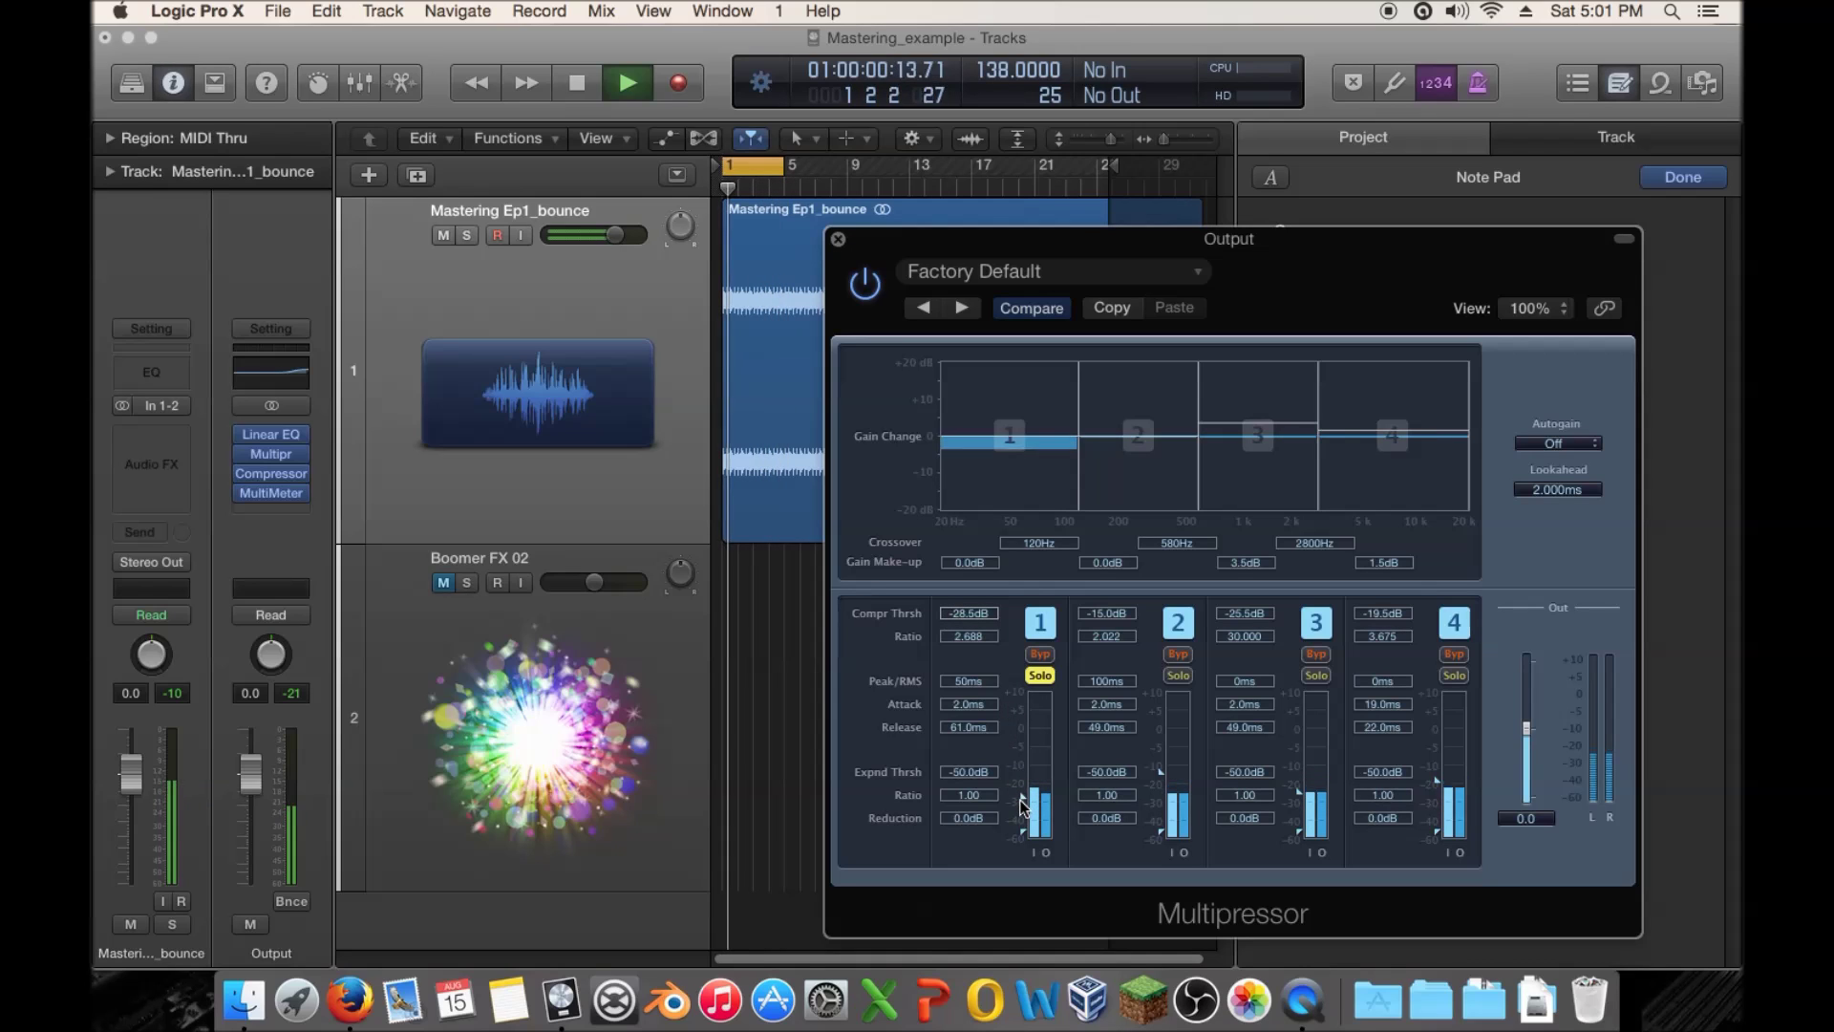
drag(1024, 807, 1024, 799)
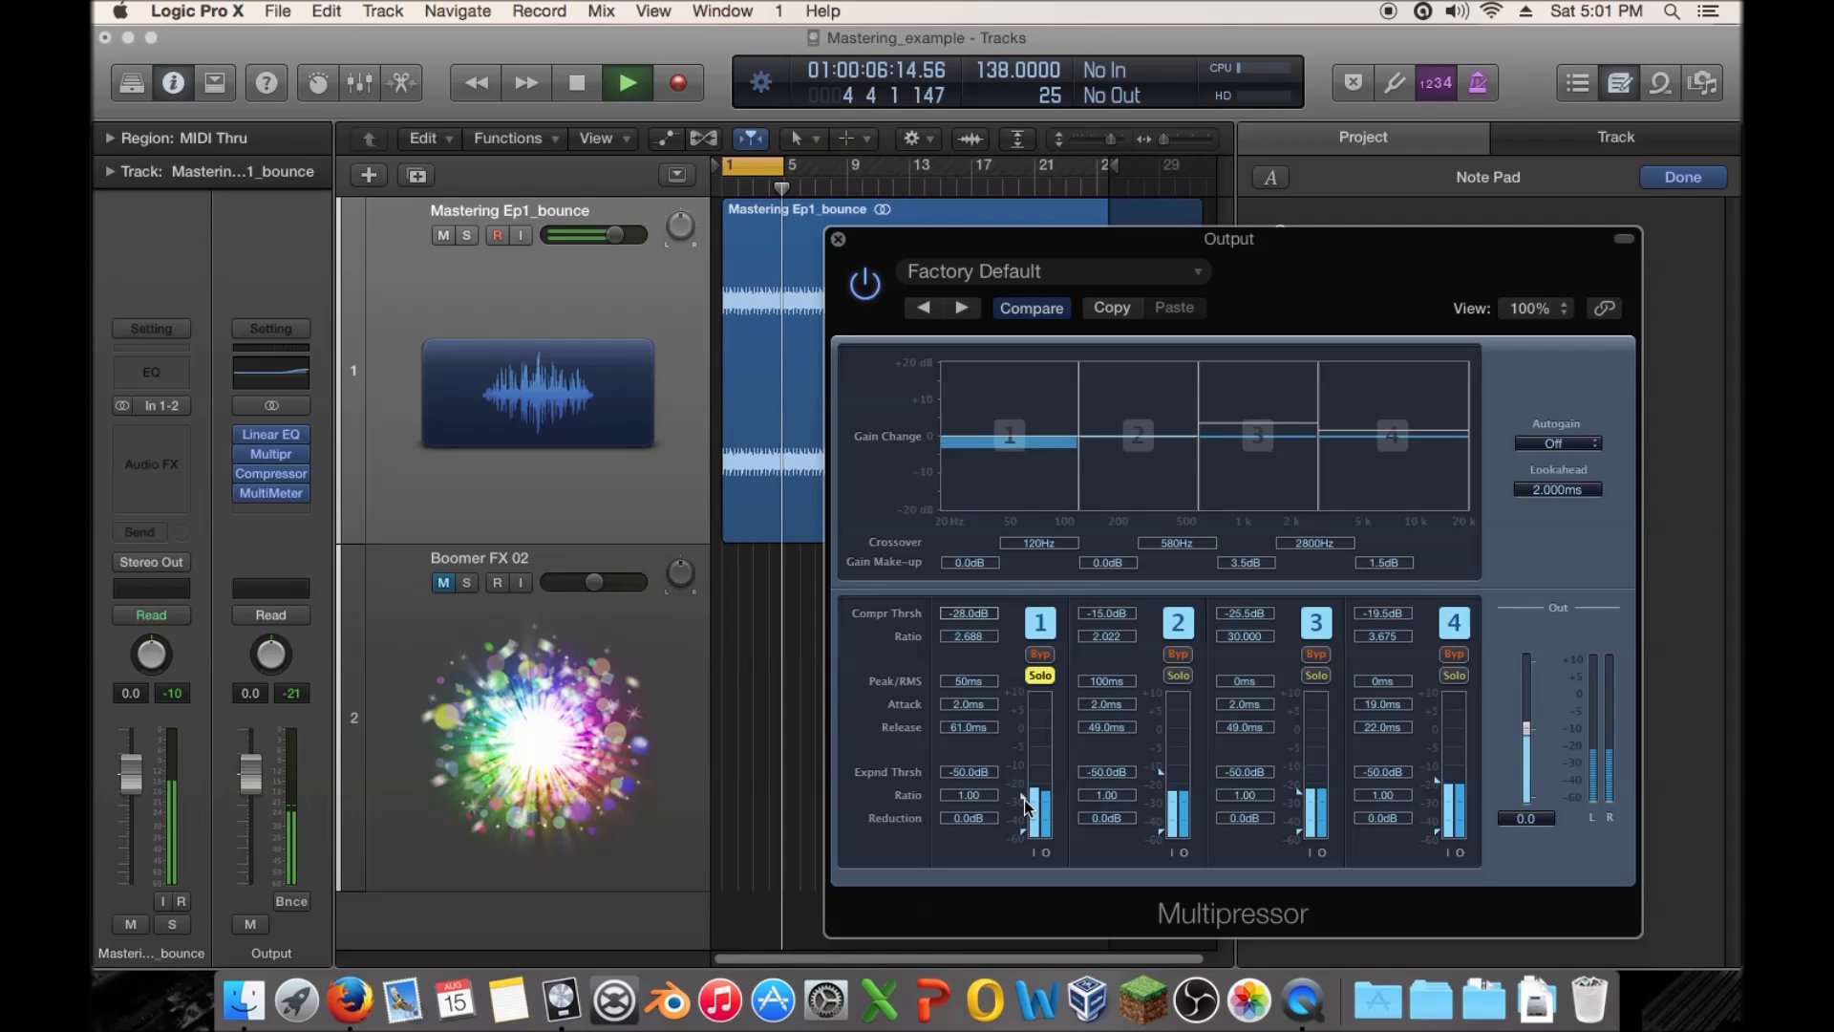
drag(1024, 800, 1024, 801)
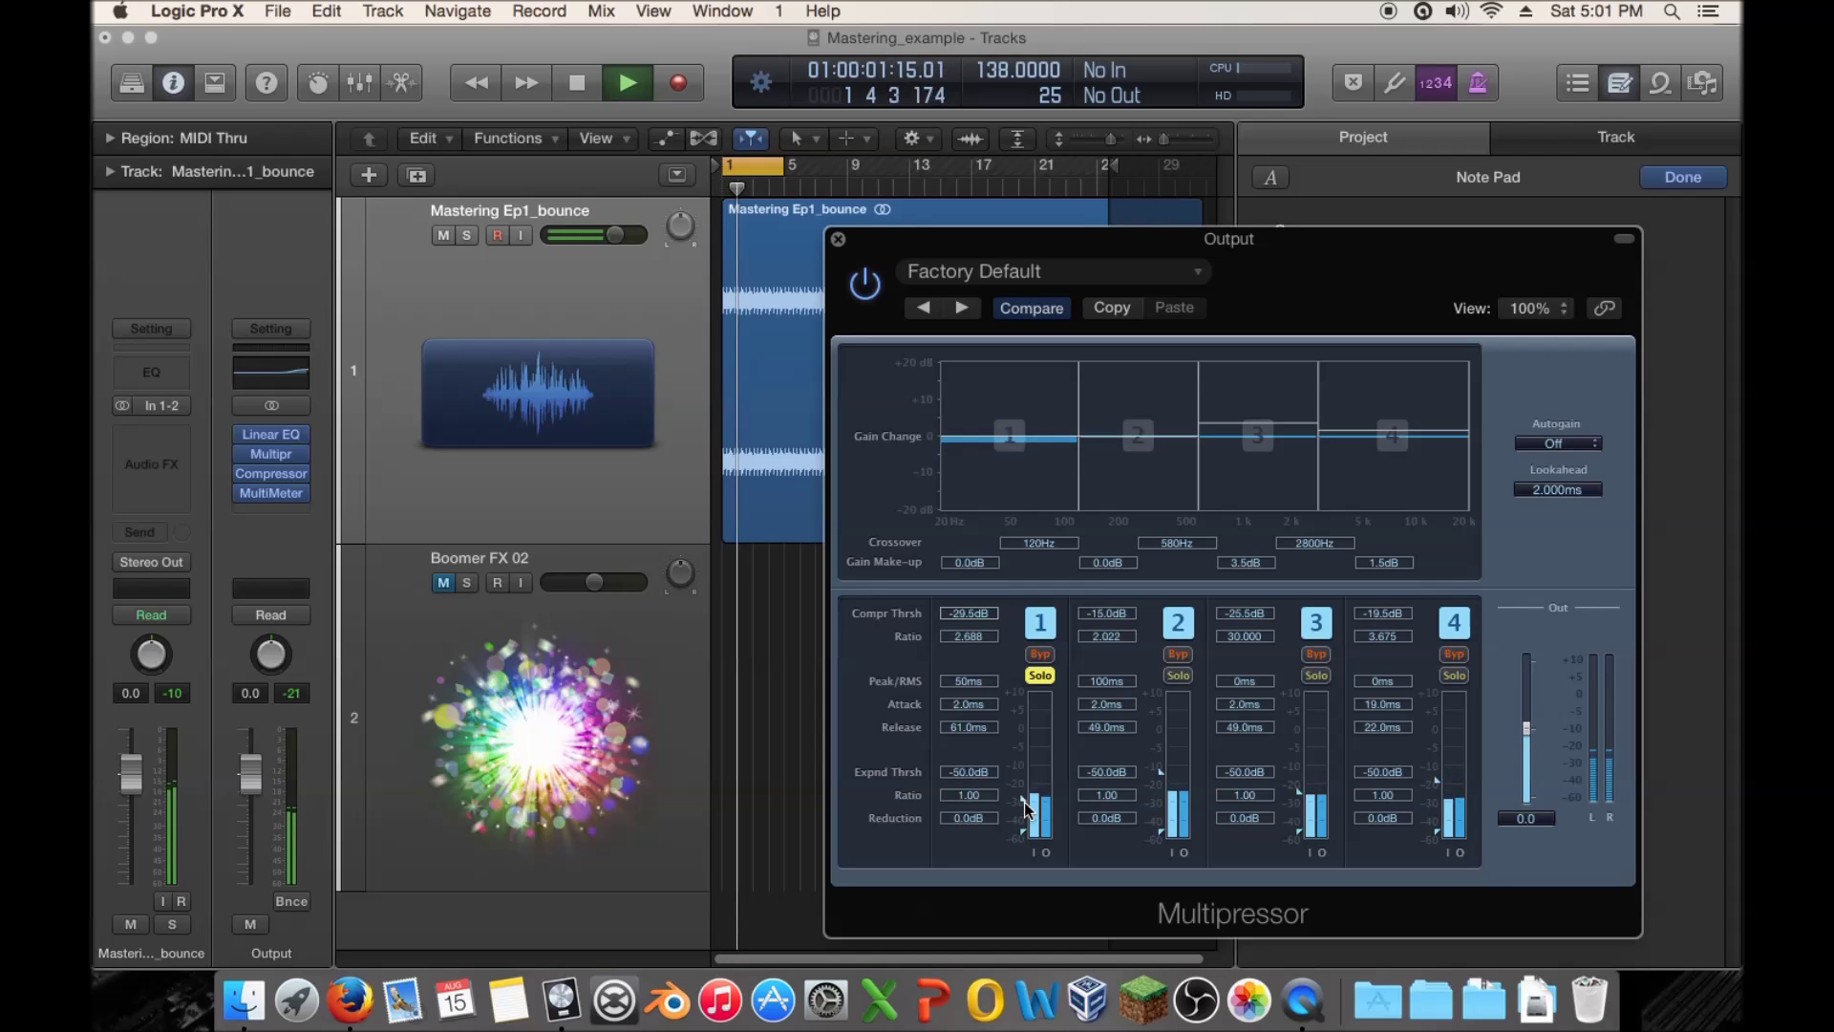
drag(1024, 801, 1024, 794)
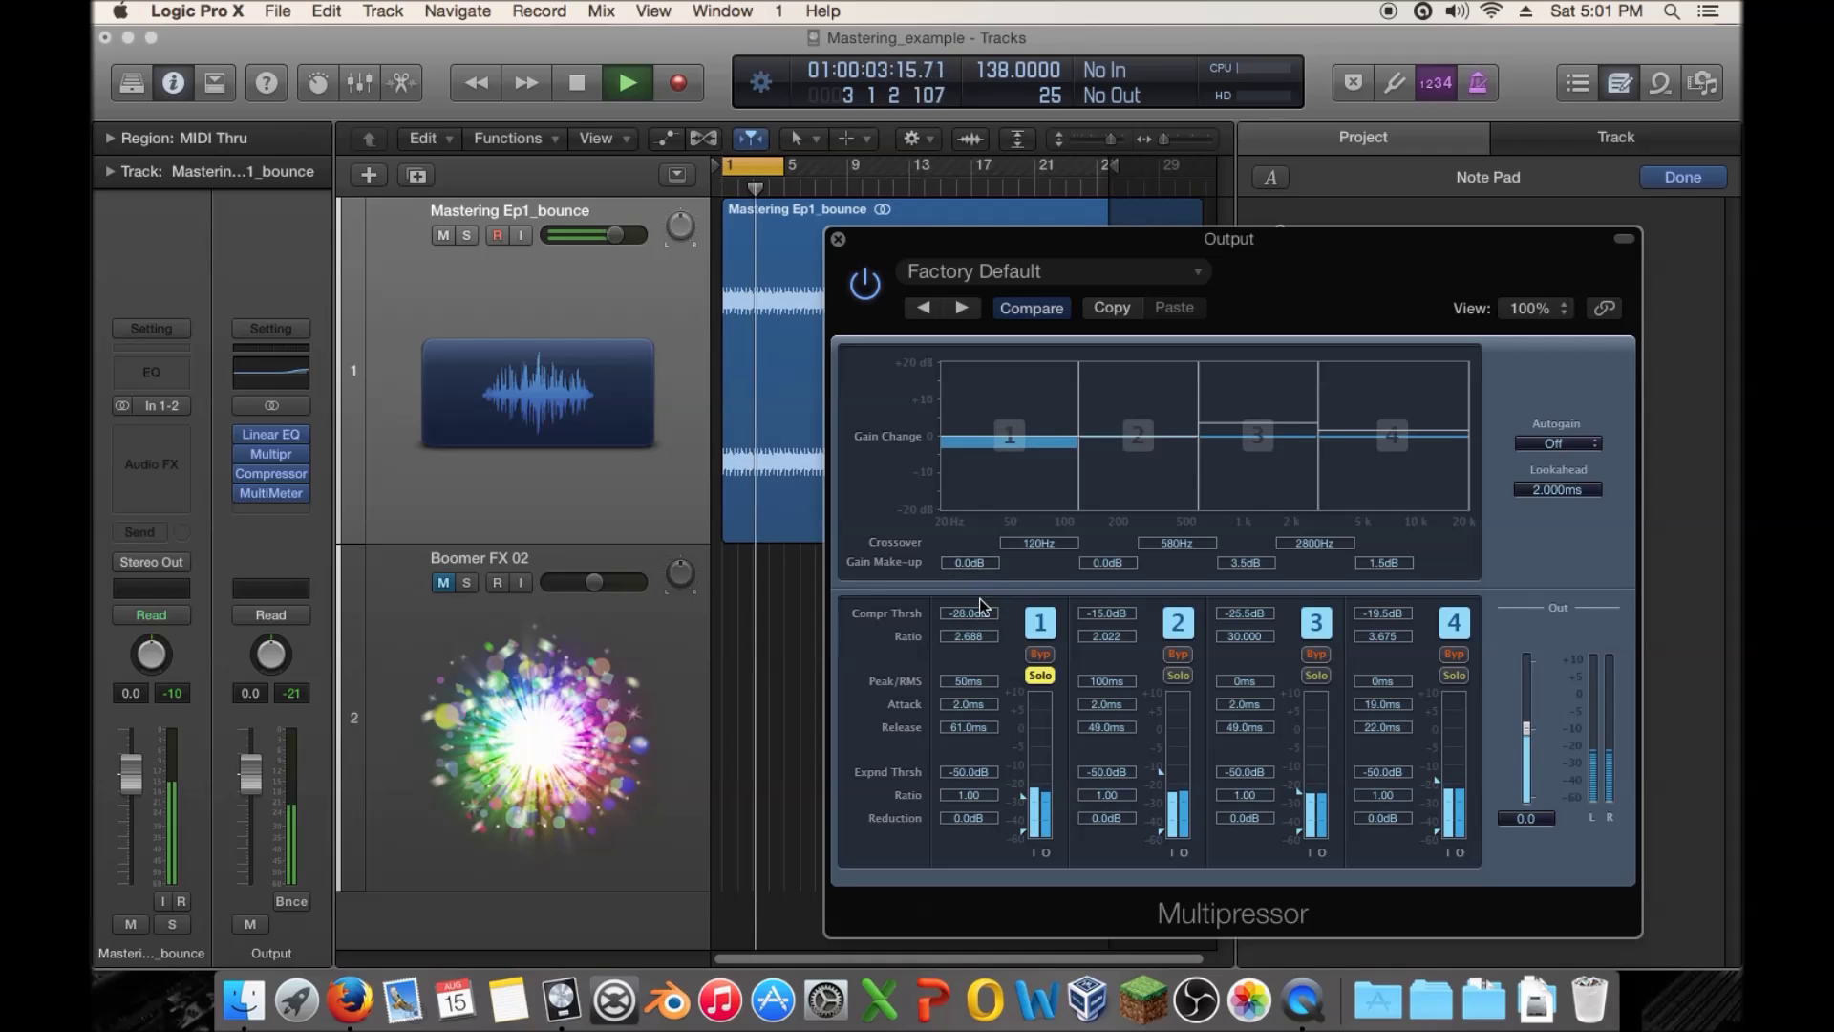
drag(979, 621, 982, 629)
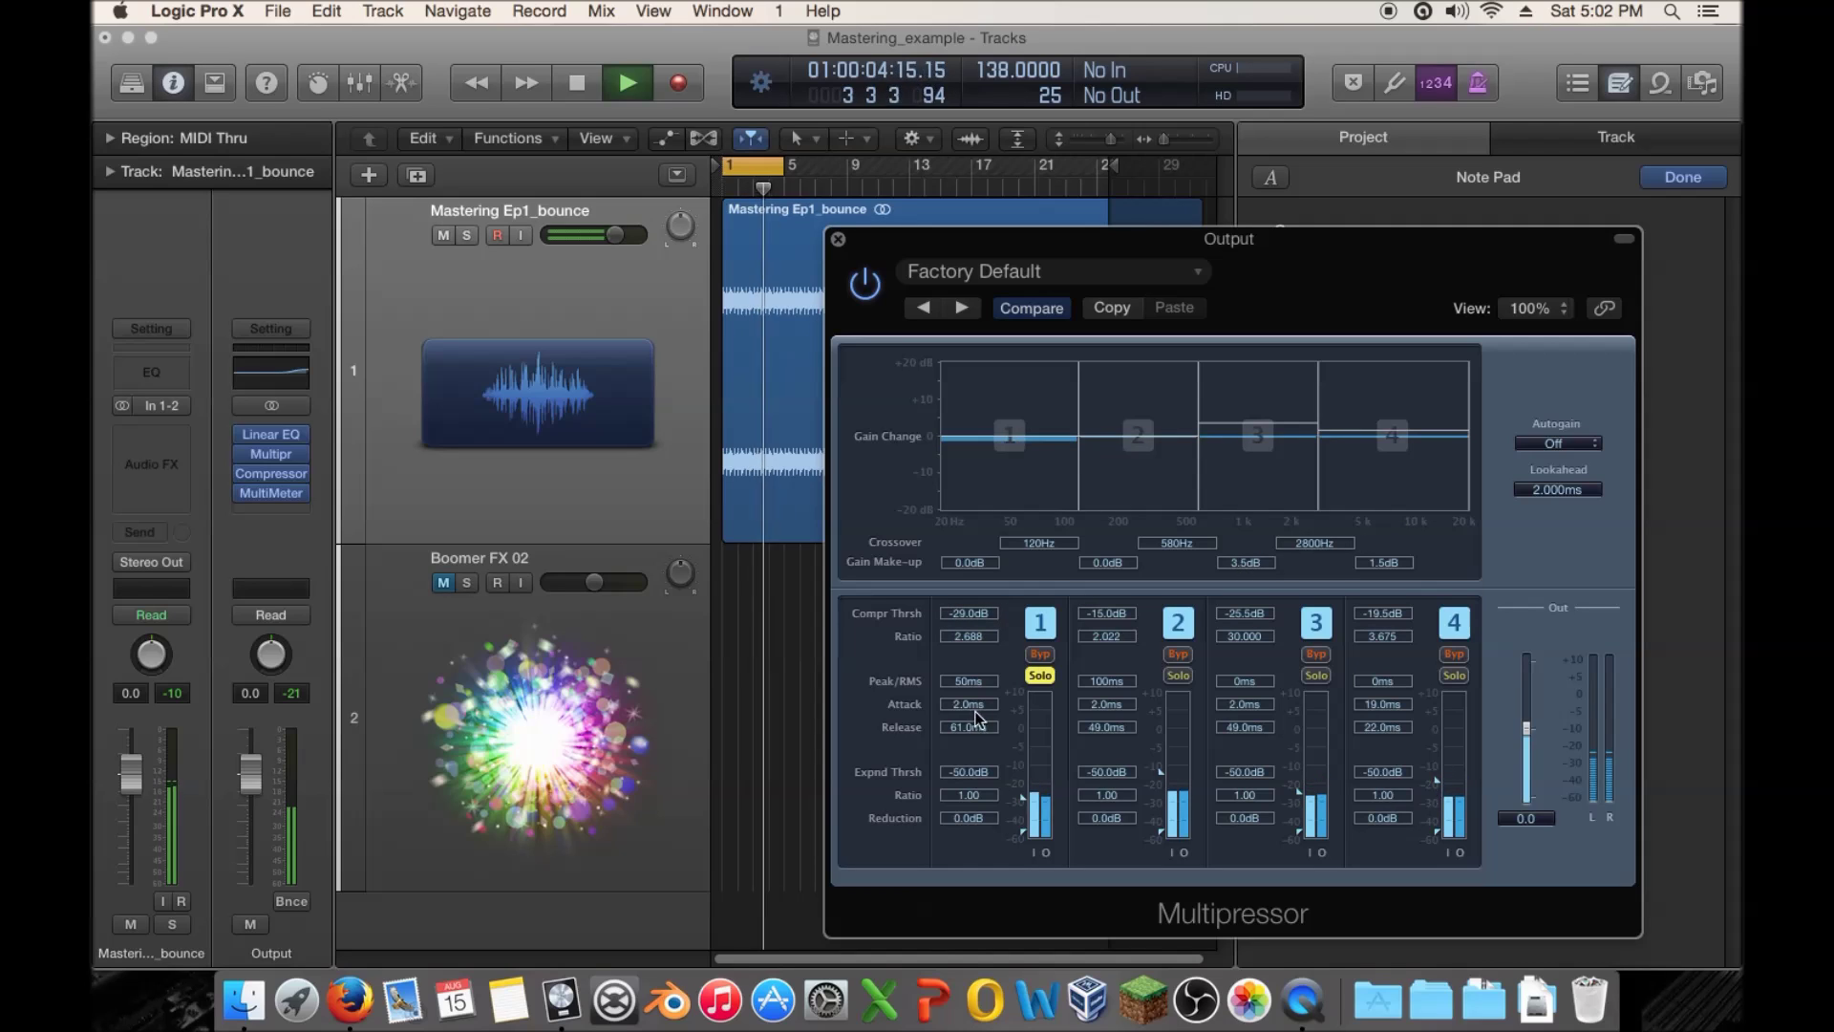
Set band 1's gain make-up to 3.5 dB, comparing the soloed band bypassed and active before and after the change
click(1043, 656)
click(1041, 655)
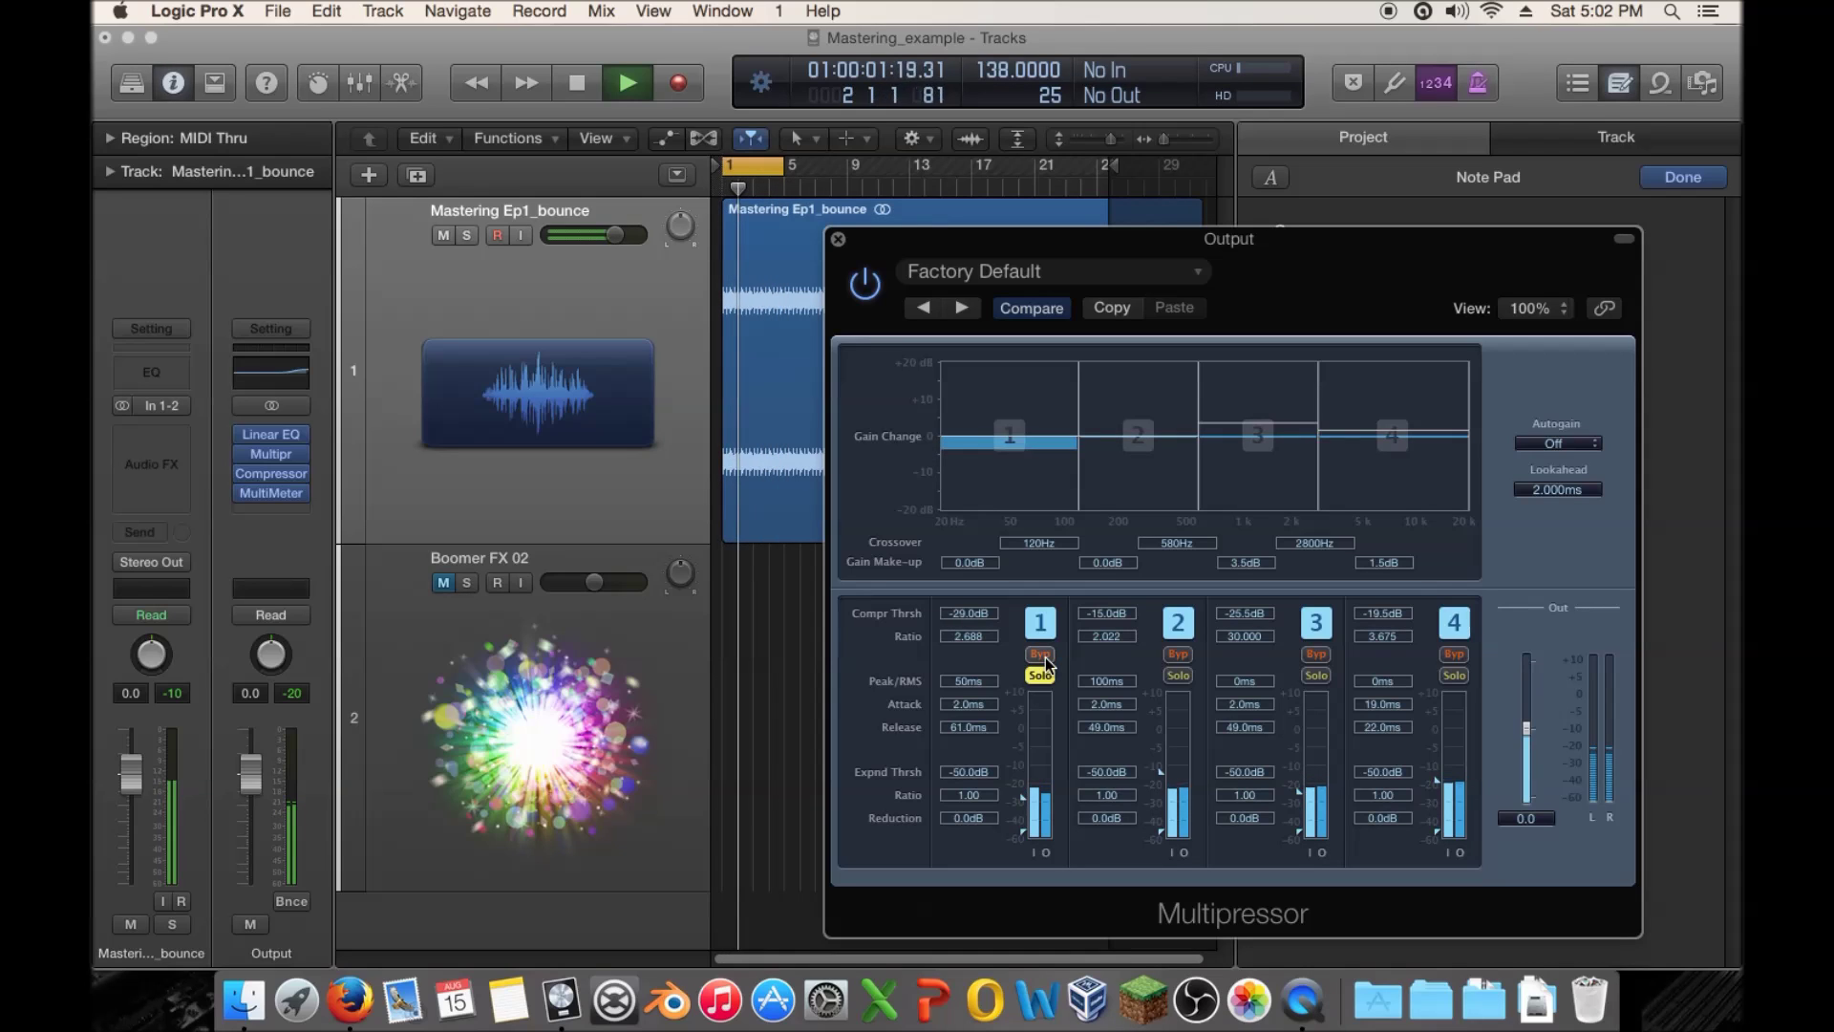
drag(1033, 457, 1034, 434)
click(1040, 654)
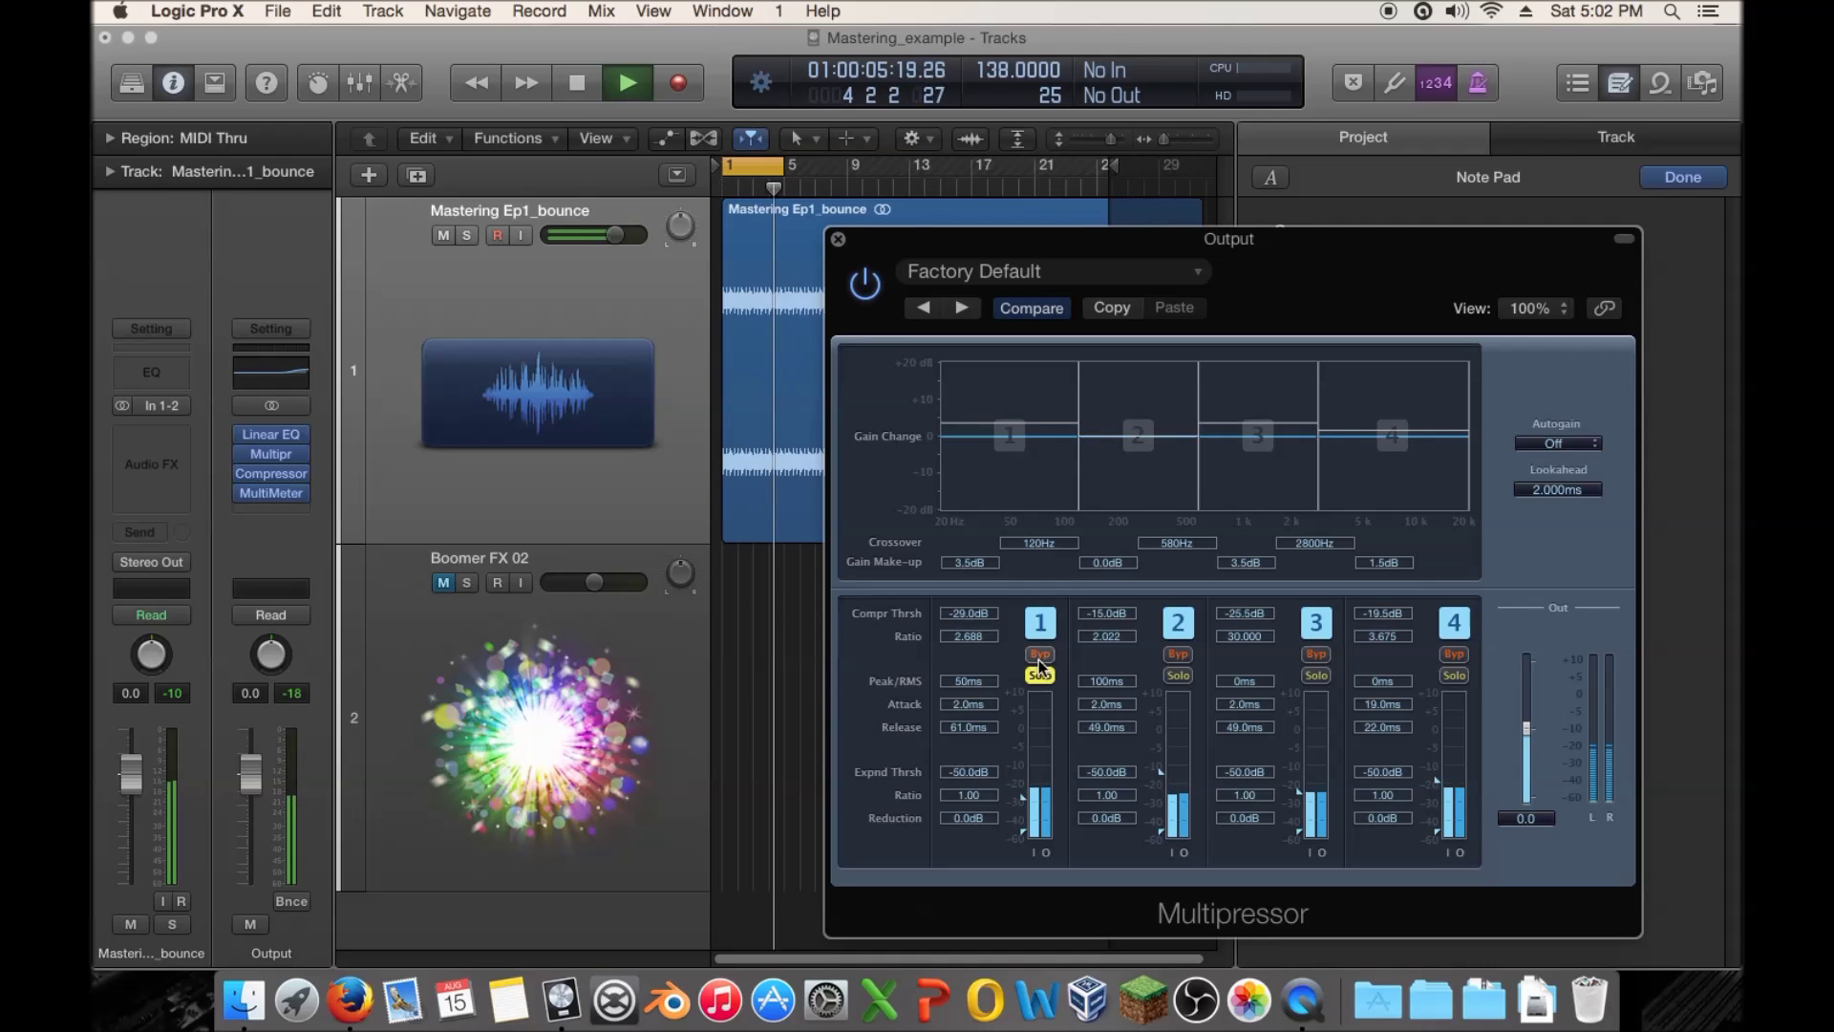
click(1040, 655)
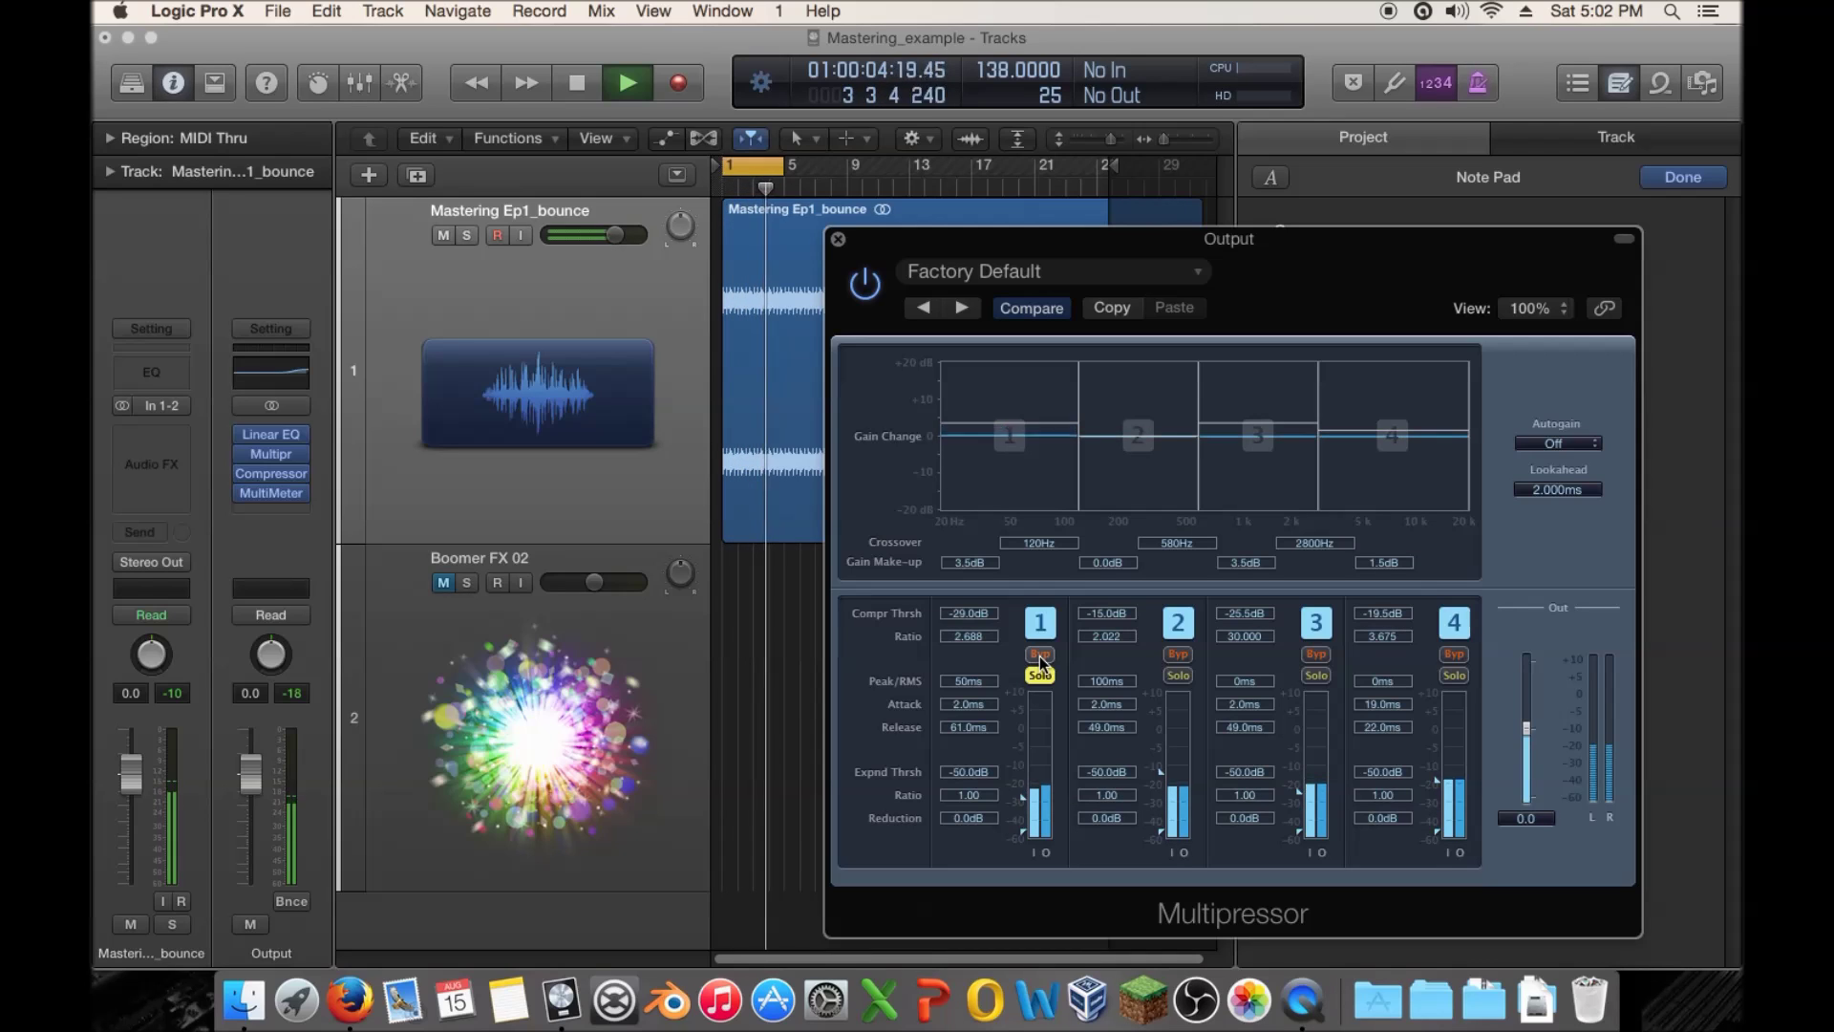
Unsolo band 1, compare it bypassed and active within the full mix, leave it active and stop playback
click(1043, 676)
click(1041, 655)
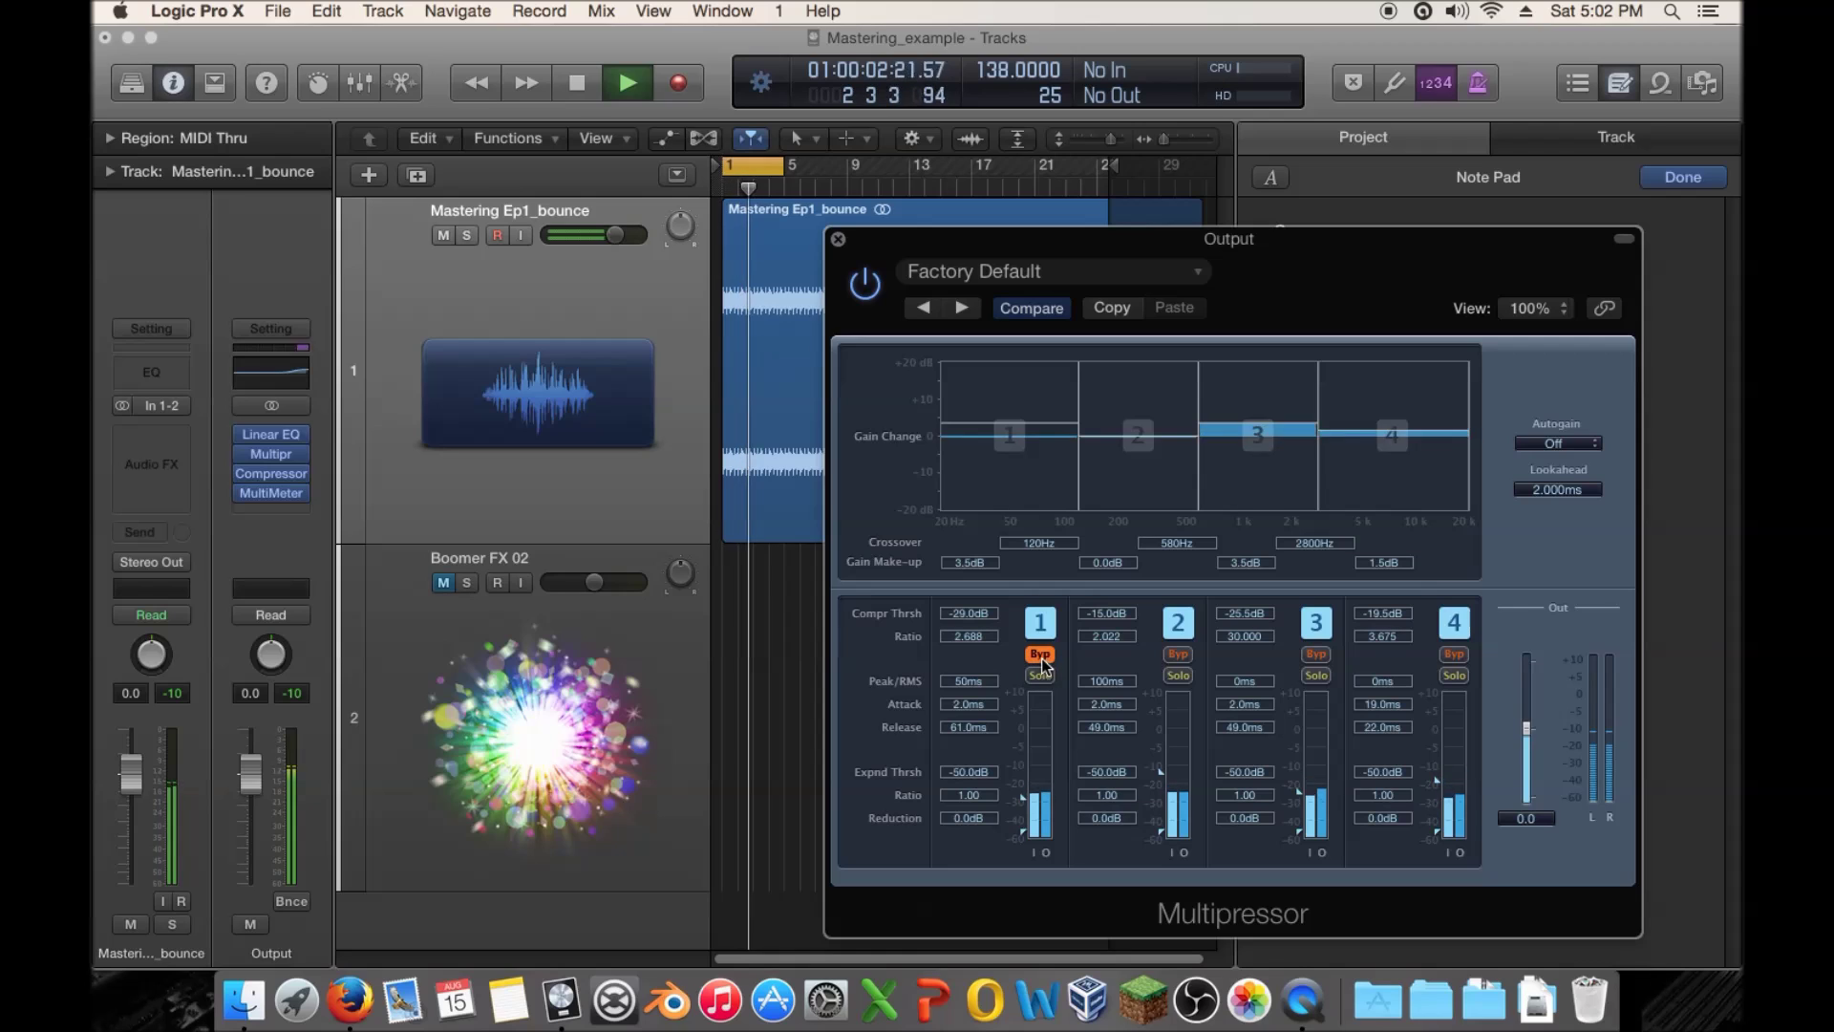
click(1041, 656)
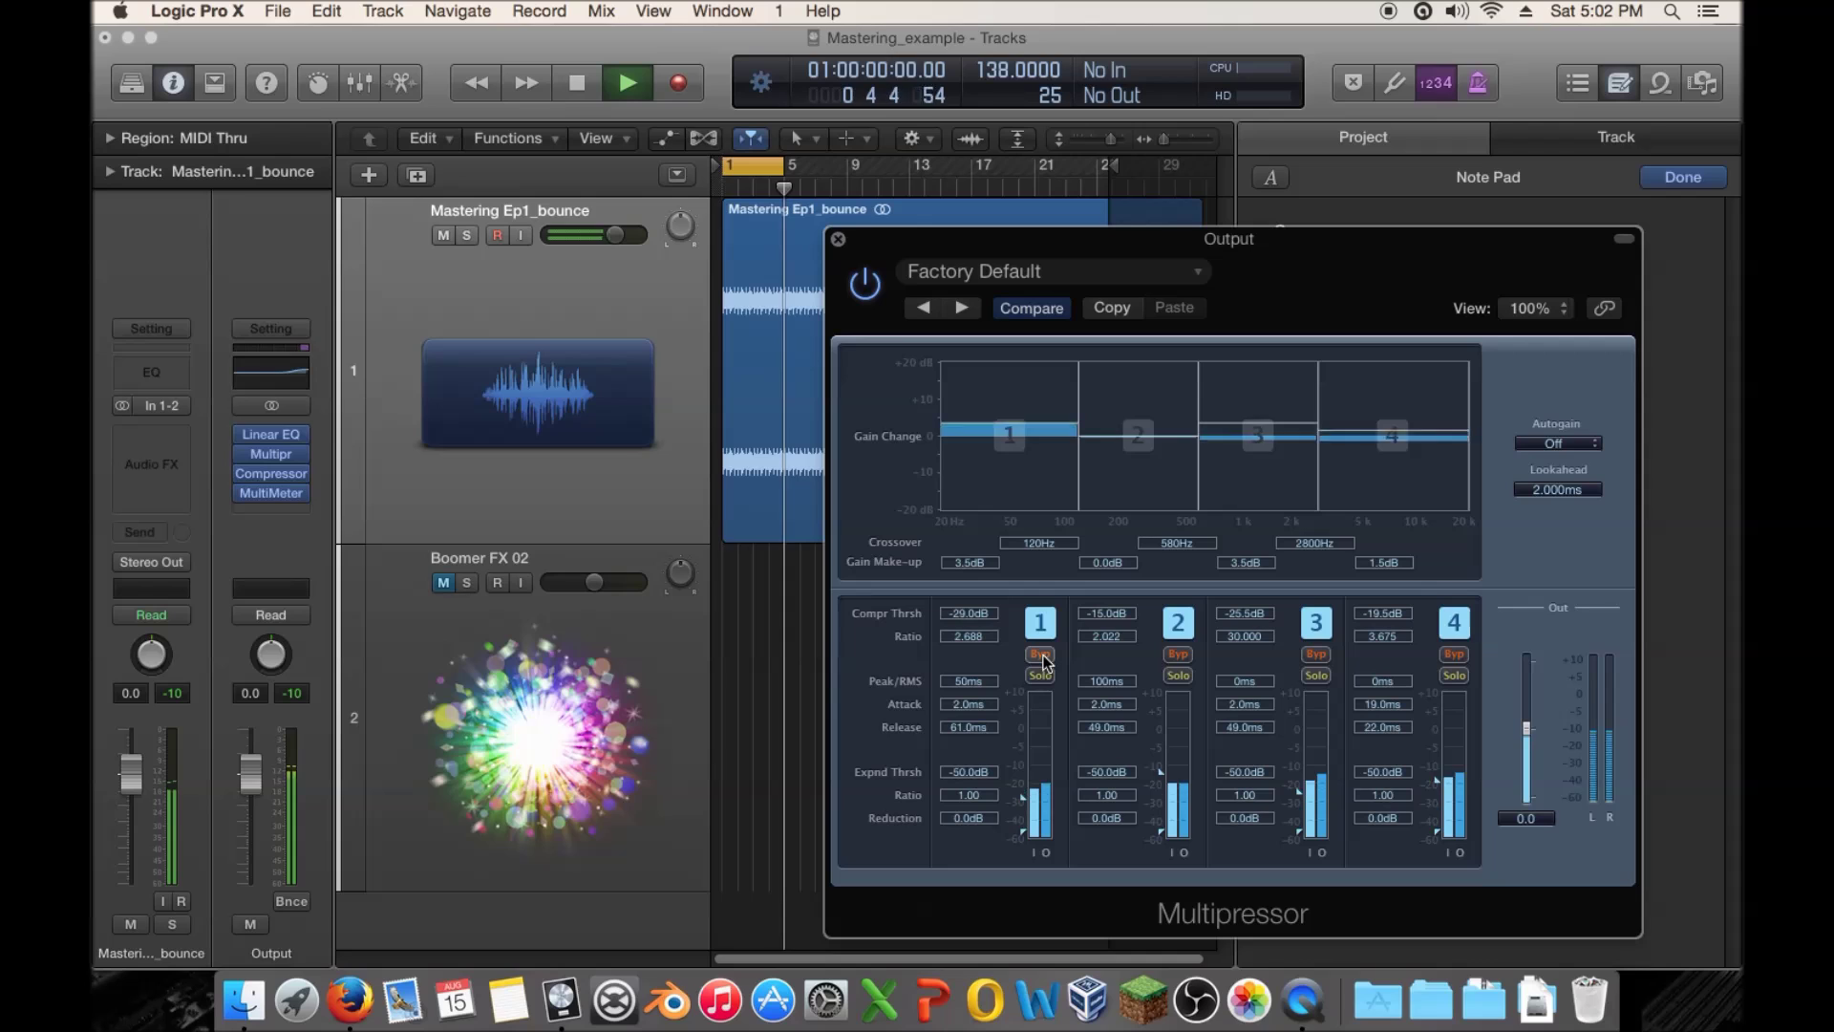
click(1041, 656)
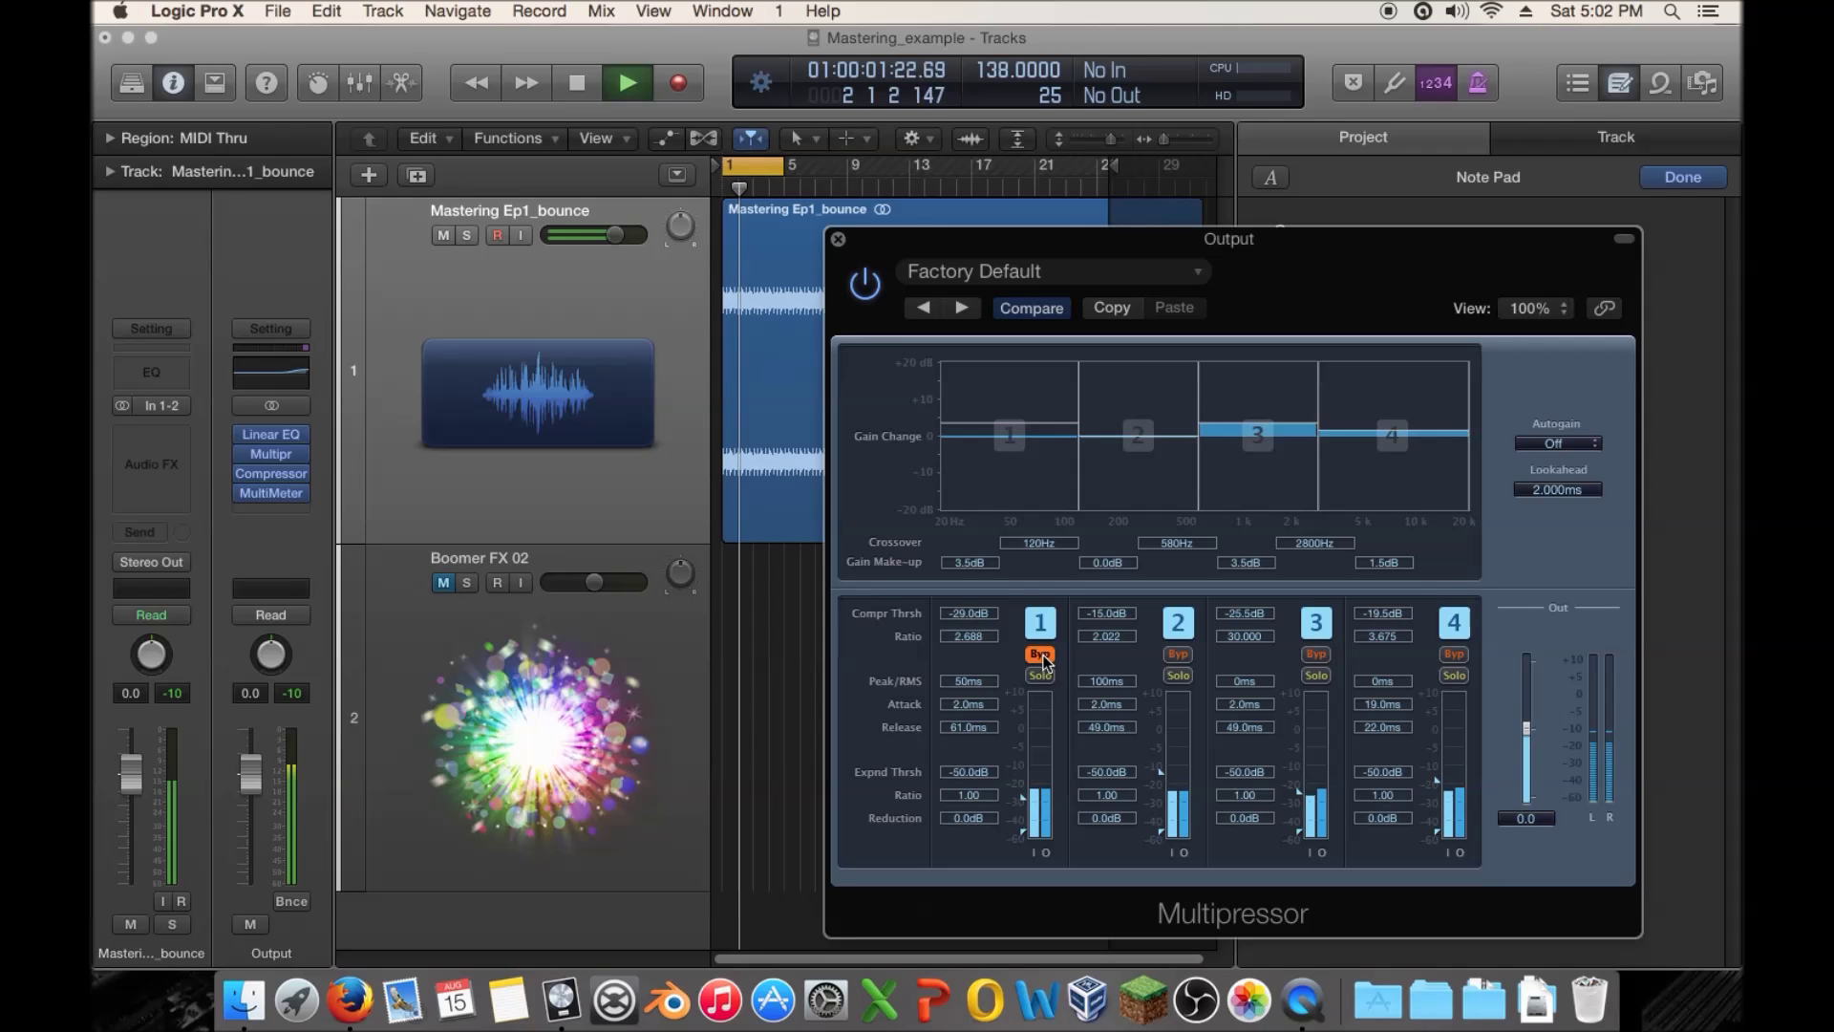
click(1041, 655)
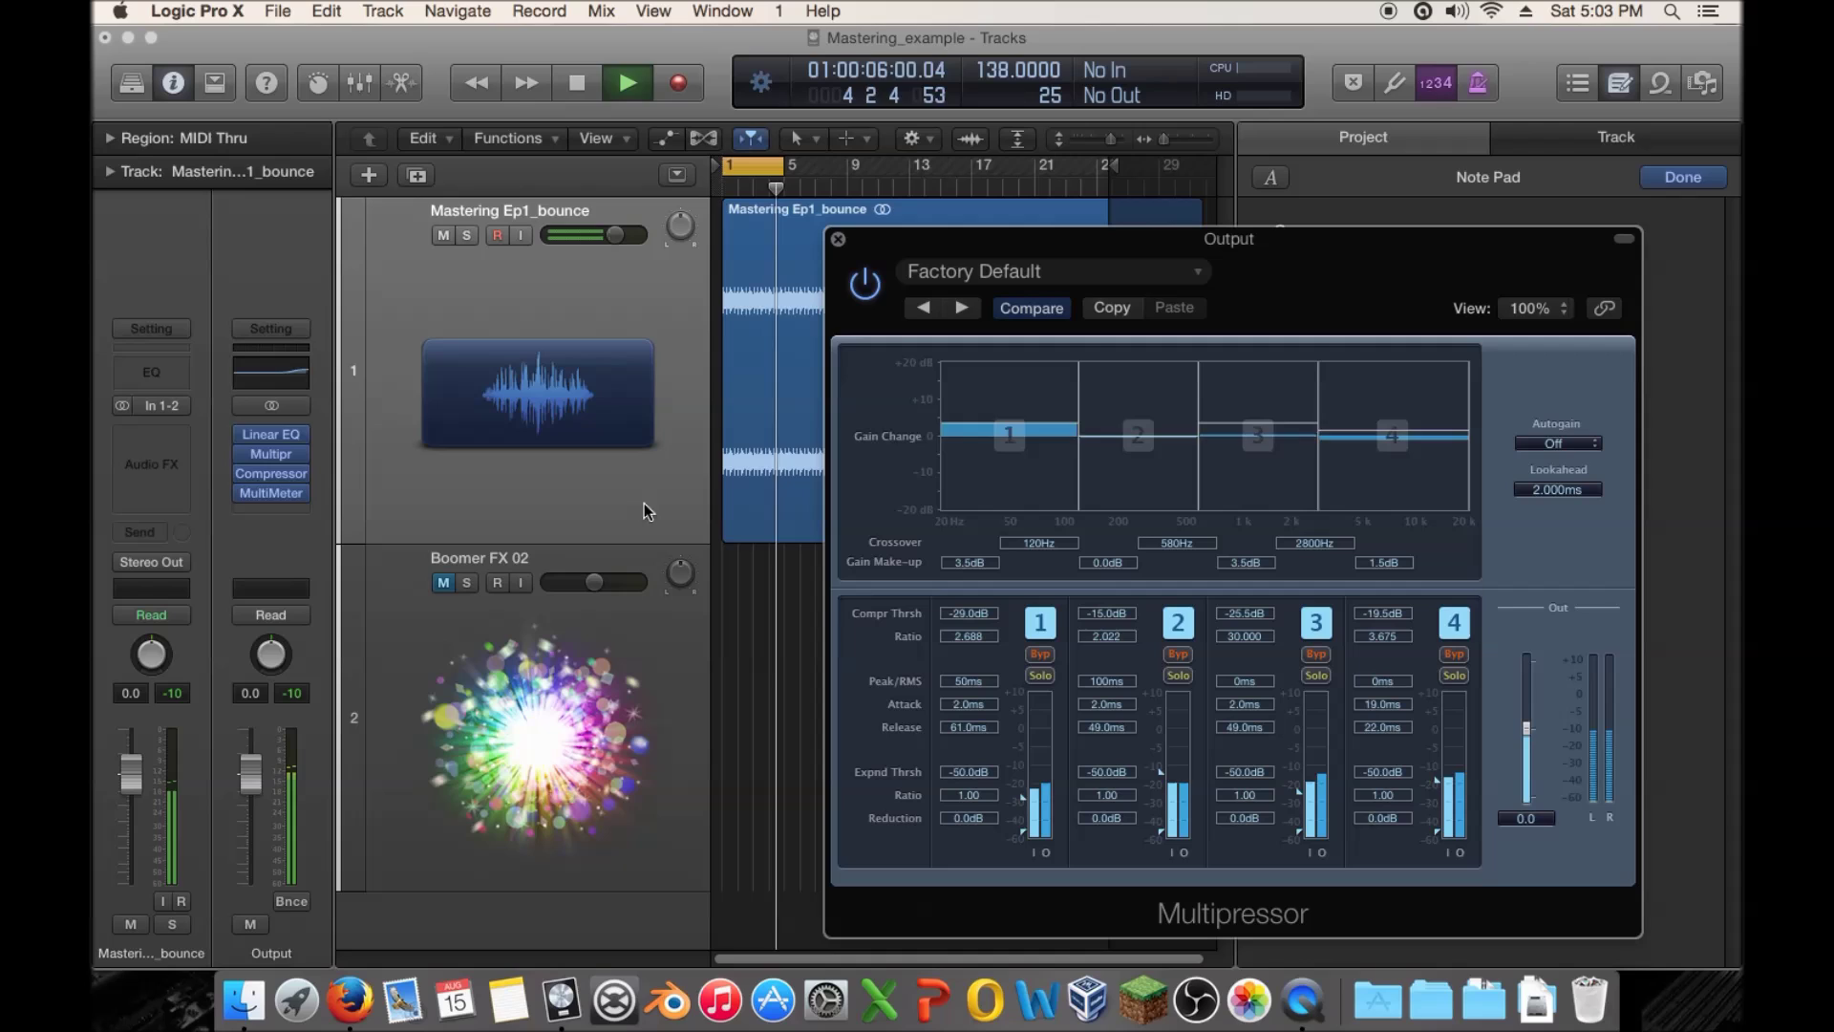
key(space)
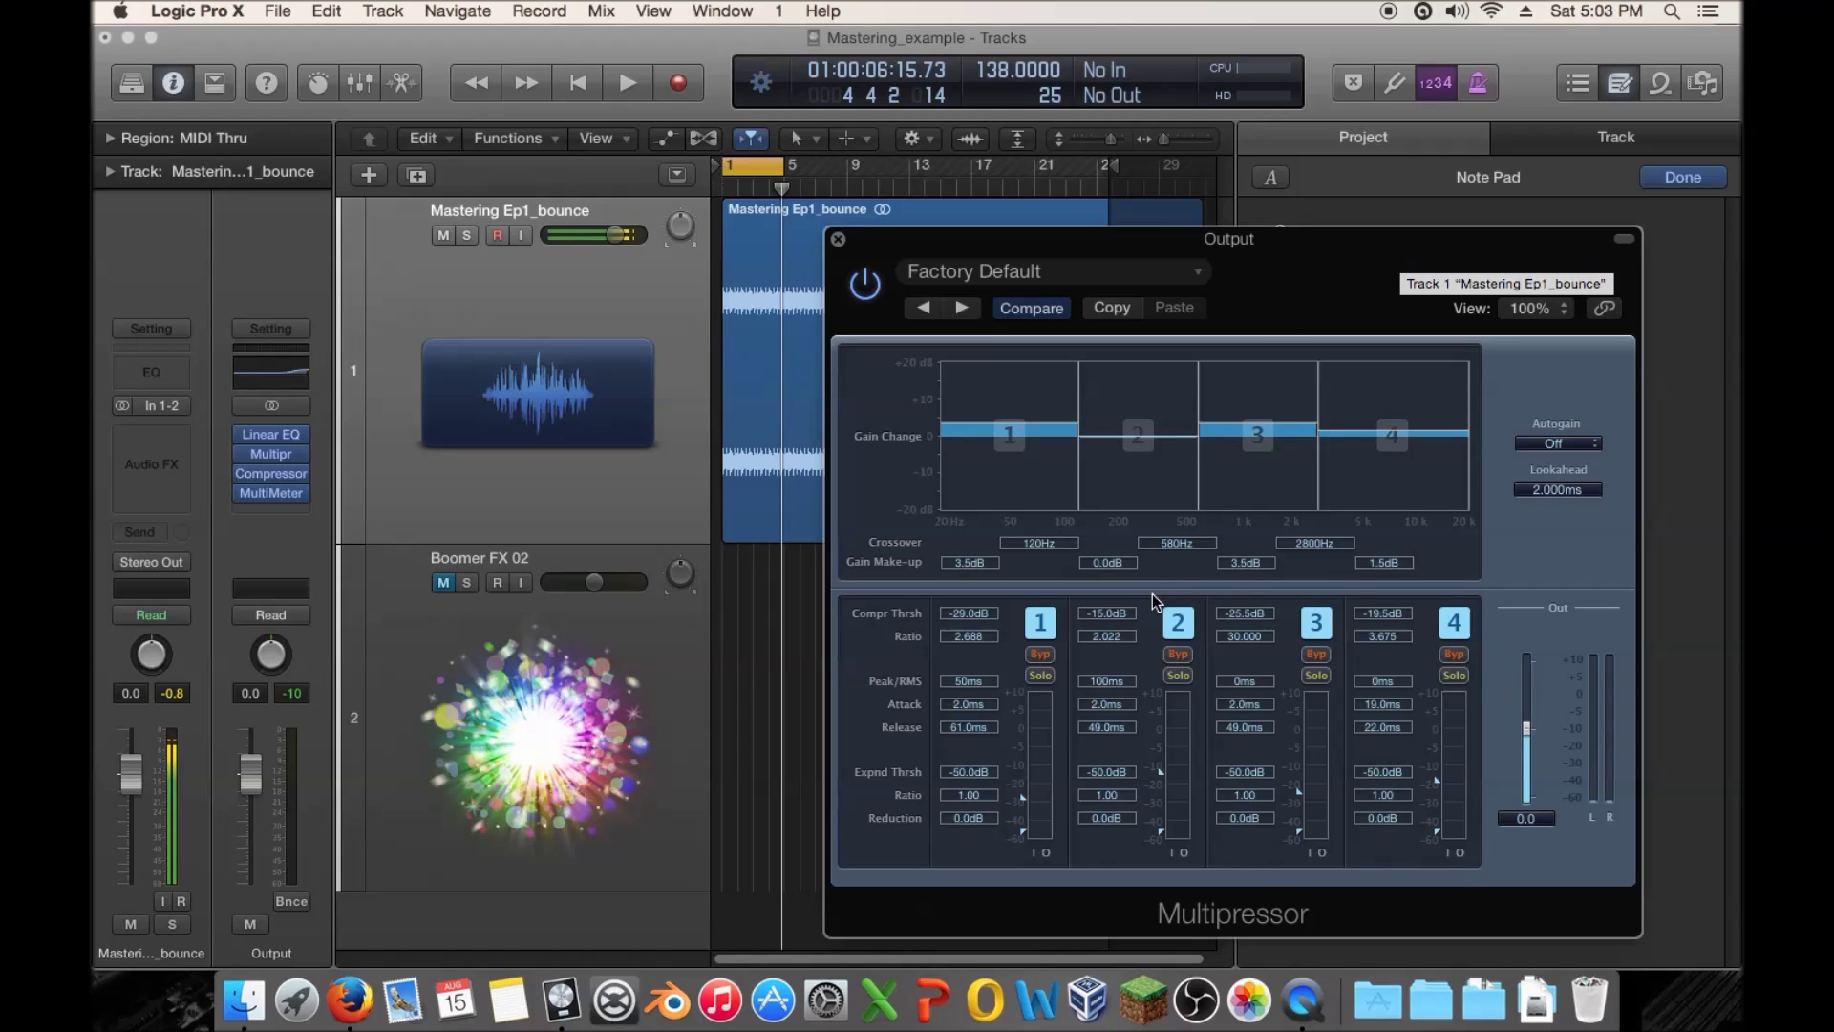
Solo band 2, play from the start, and set its compression threshold to -29 dB, Peak/RMS to 0 ms and ratio to 12.450
click(1180, 677)
click(1184, 675)
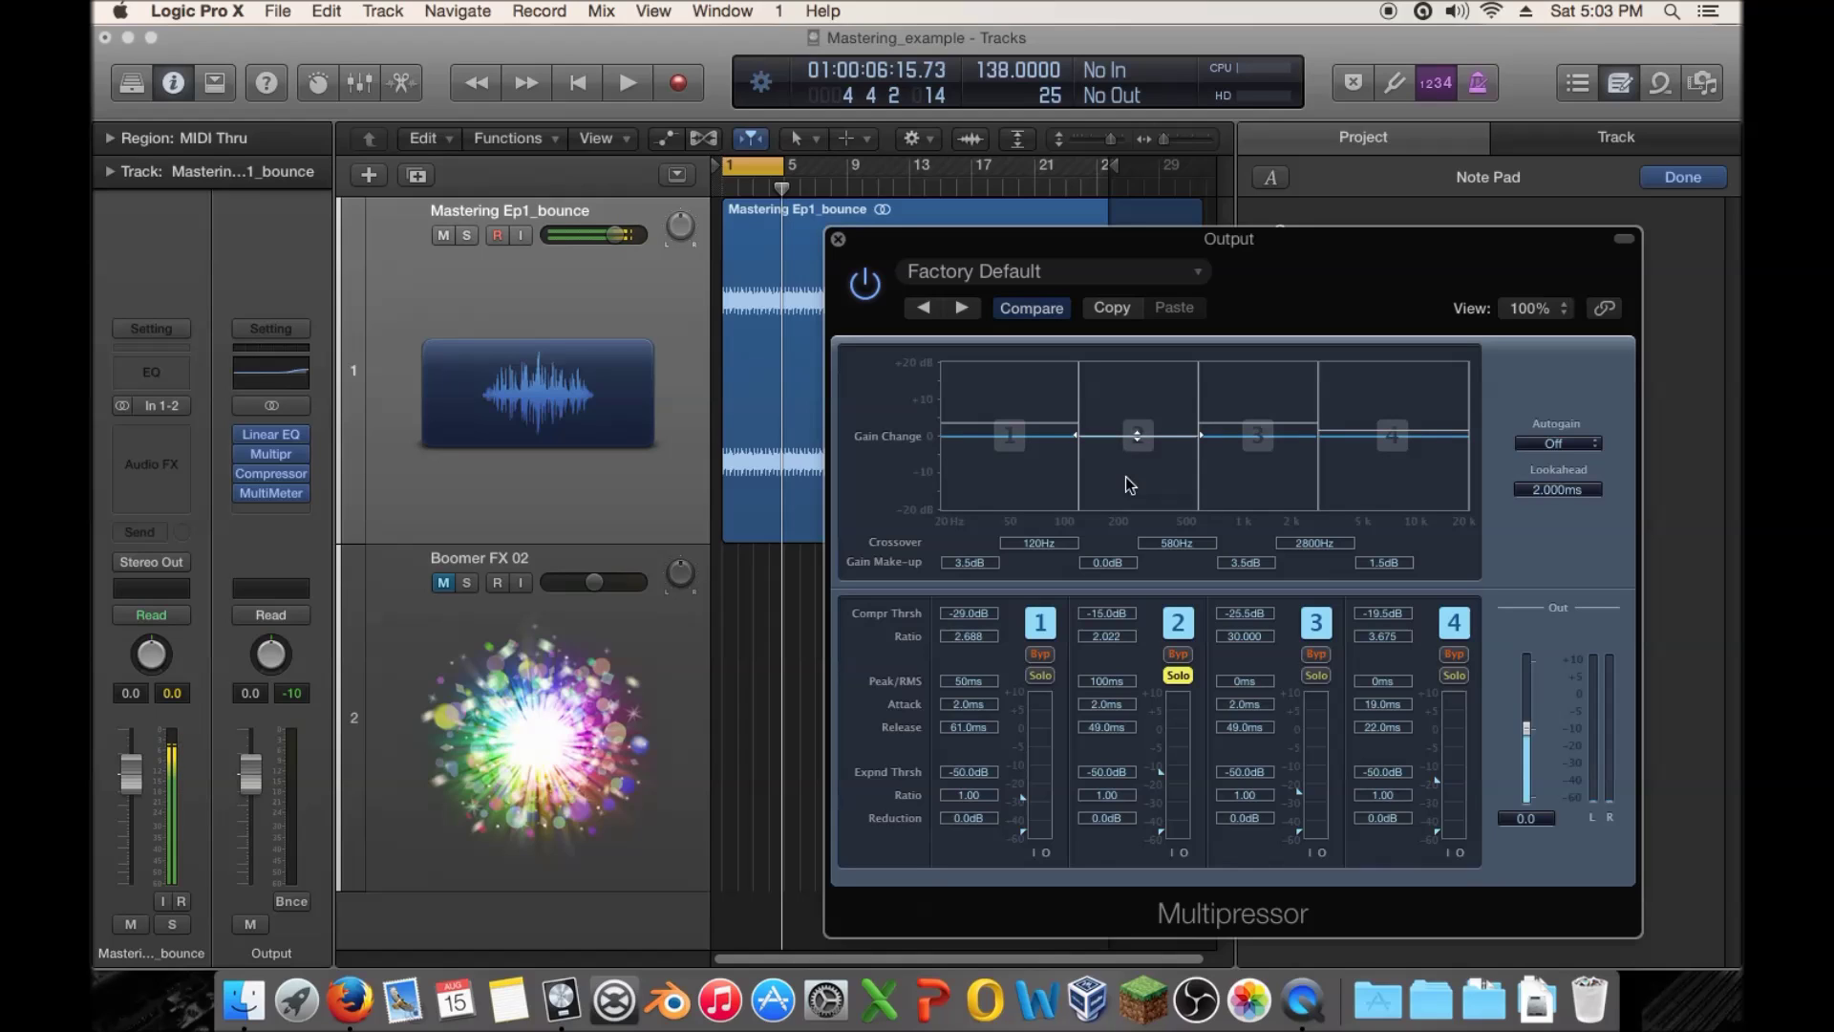
key(Return)
key(space)
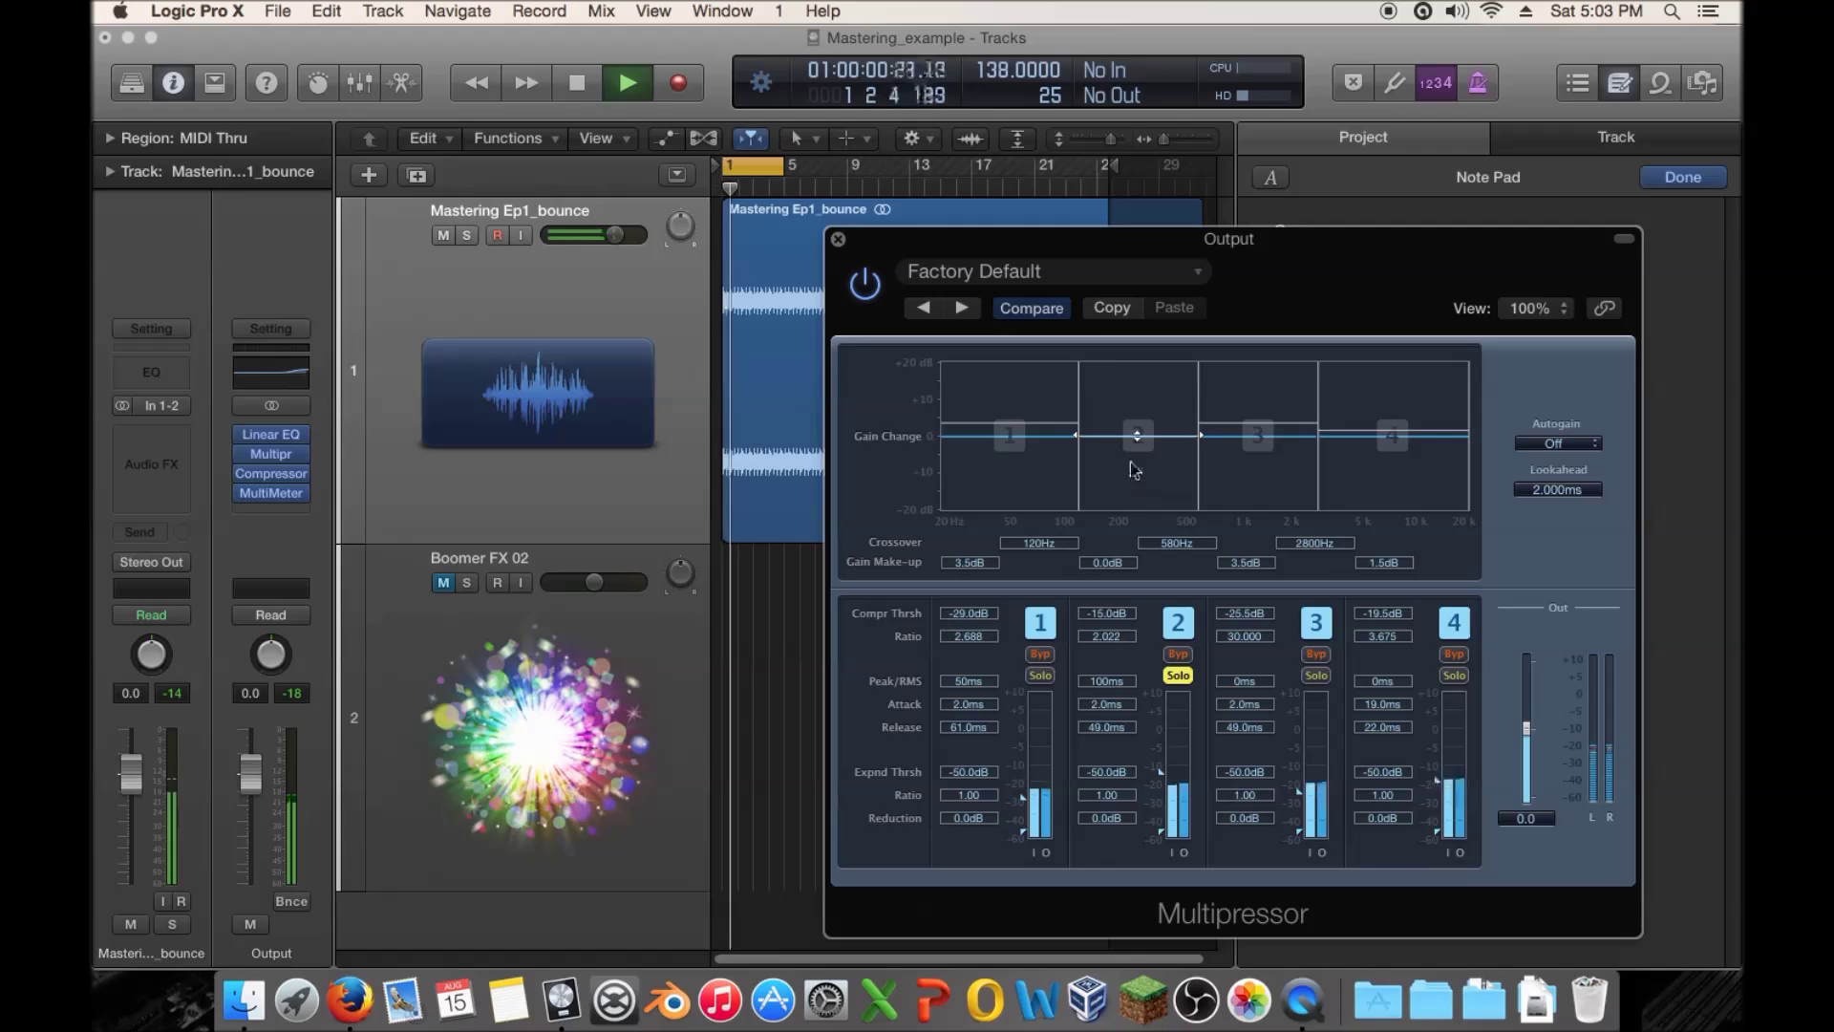
drag(1162, 771, 1162, 793)
drag(1108, 681, 1114, 835)
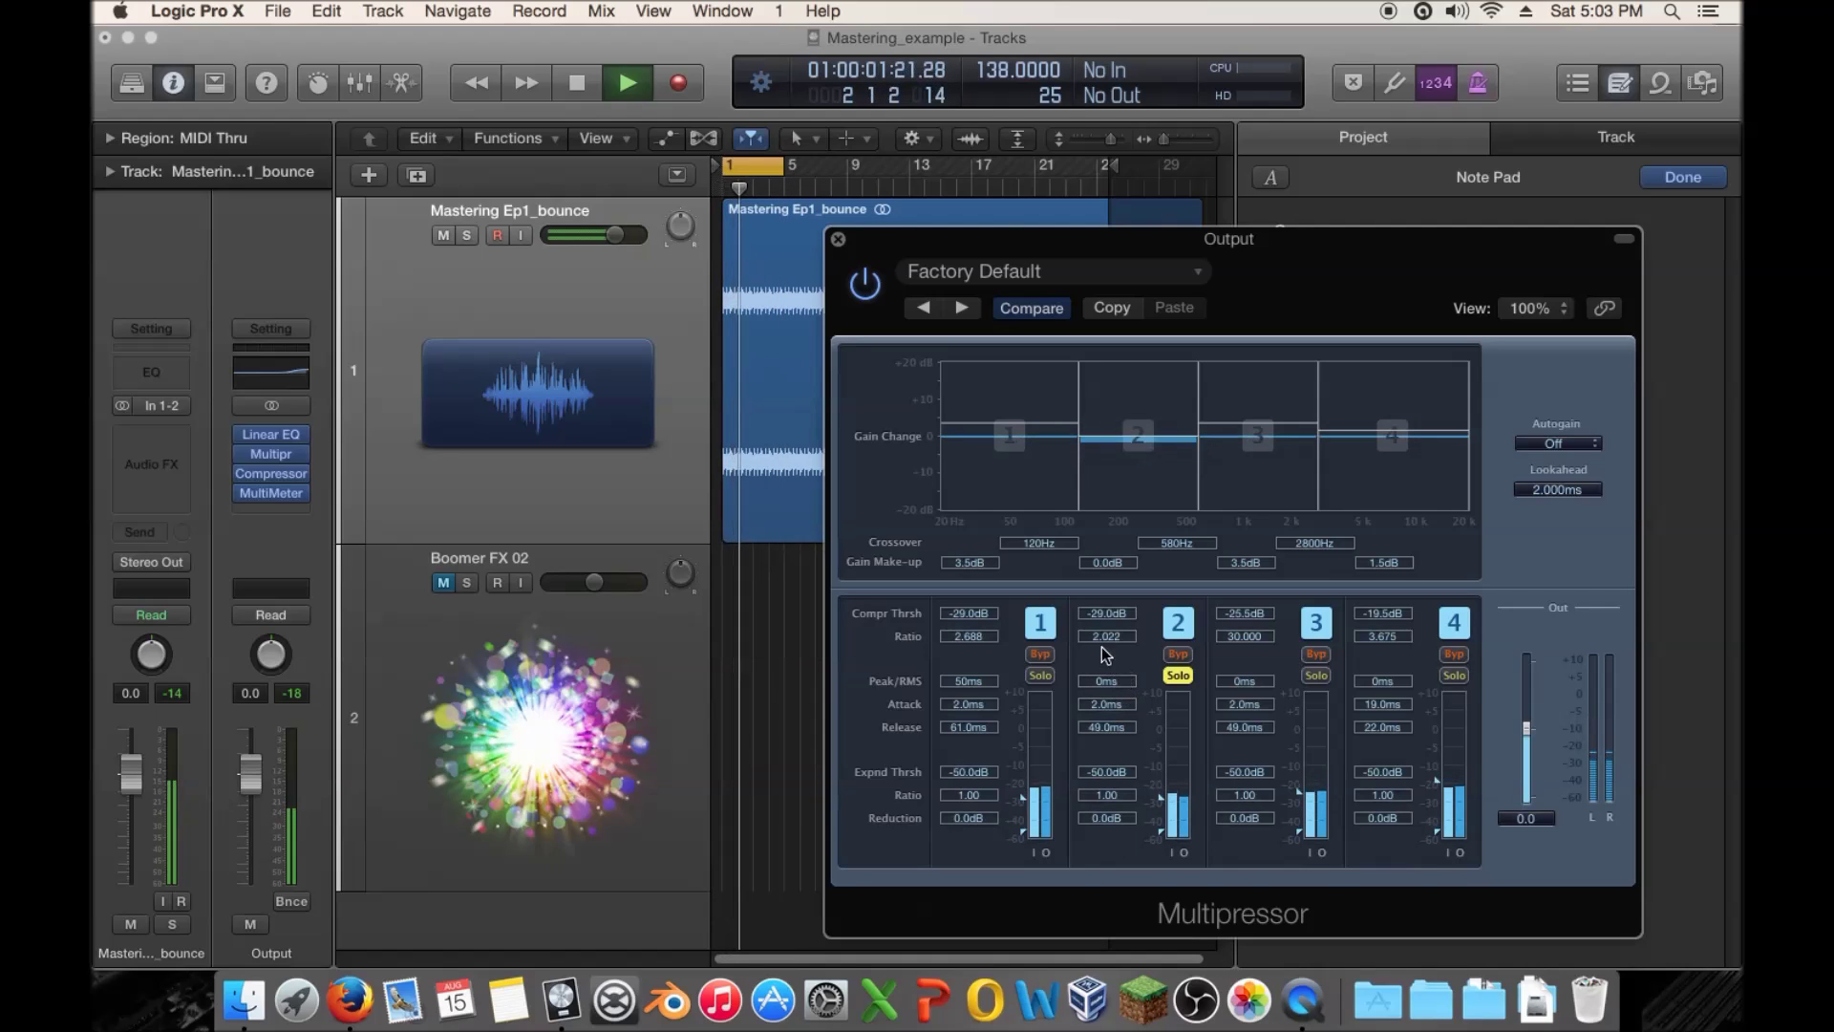
drag(1104, 640, 1106, 564)
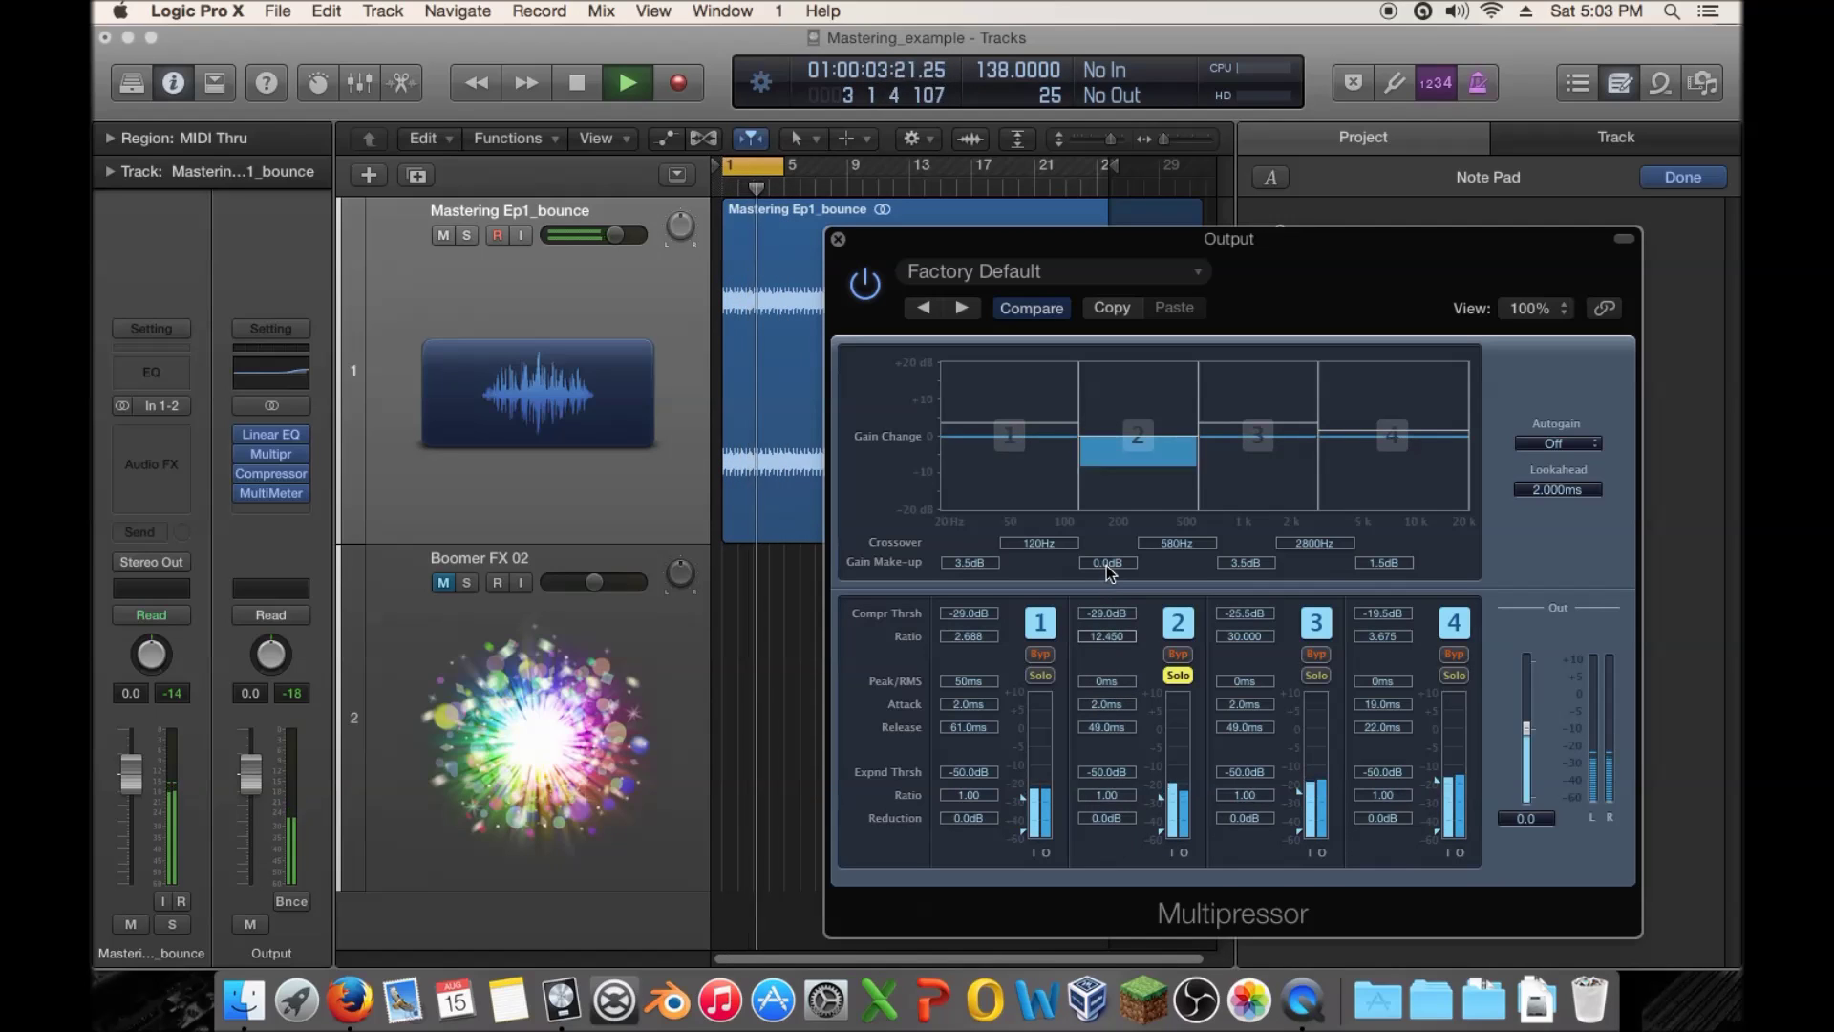
Adjust band 2's compression threshold to -24 dB, release to 2.1 ms and attack to 155 ms during playback
drag(1167, 799, 1165, 794)
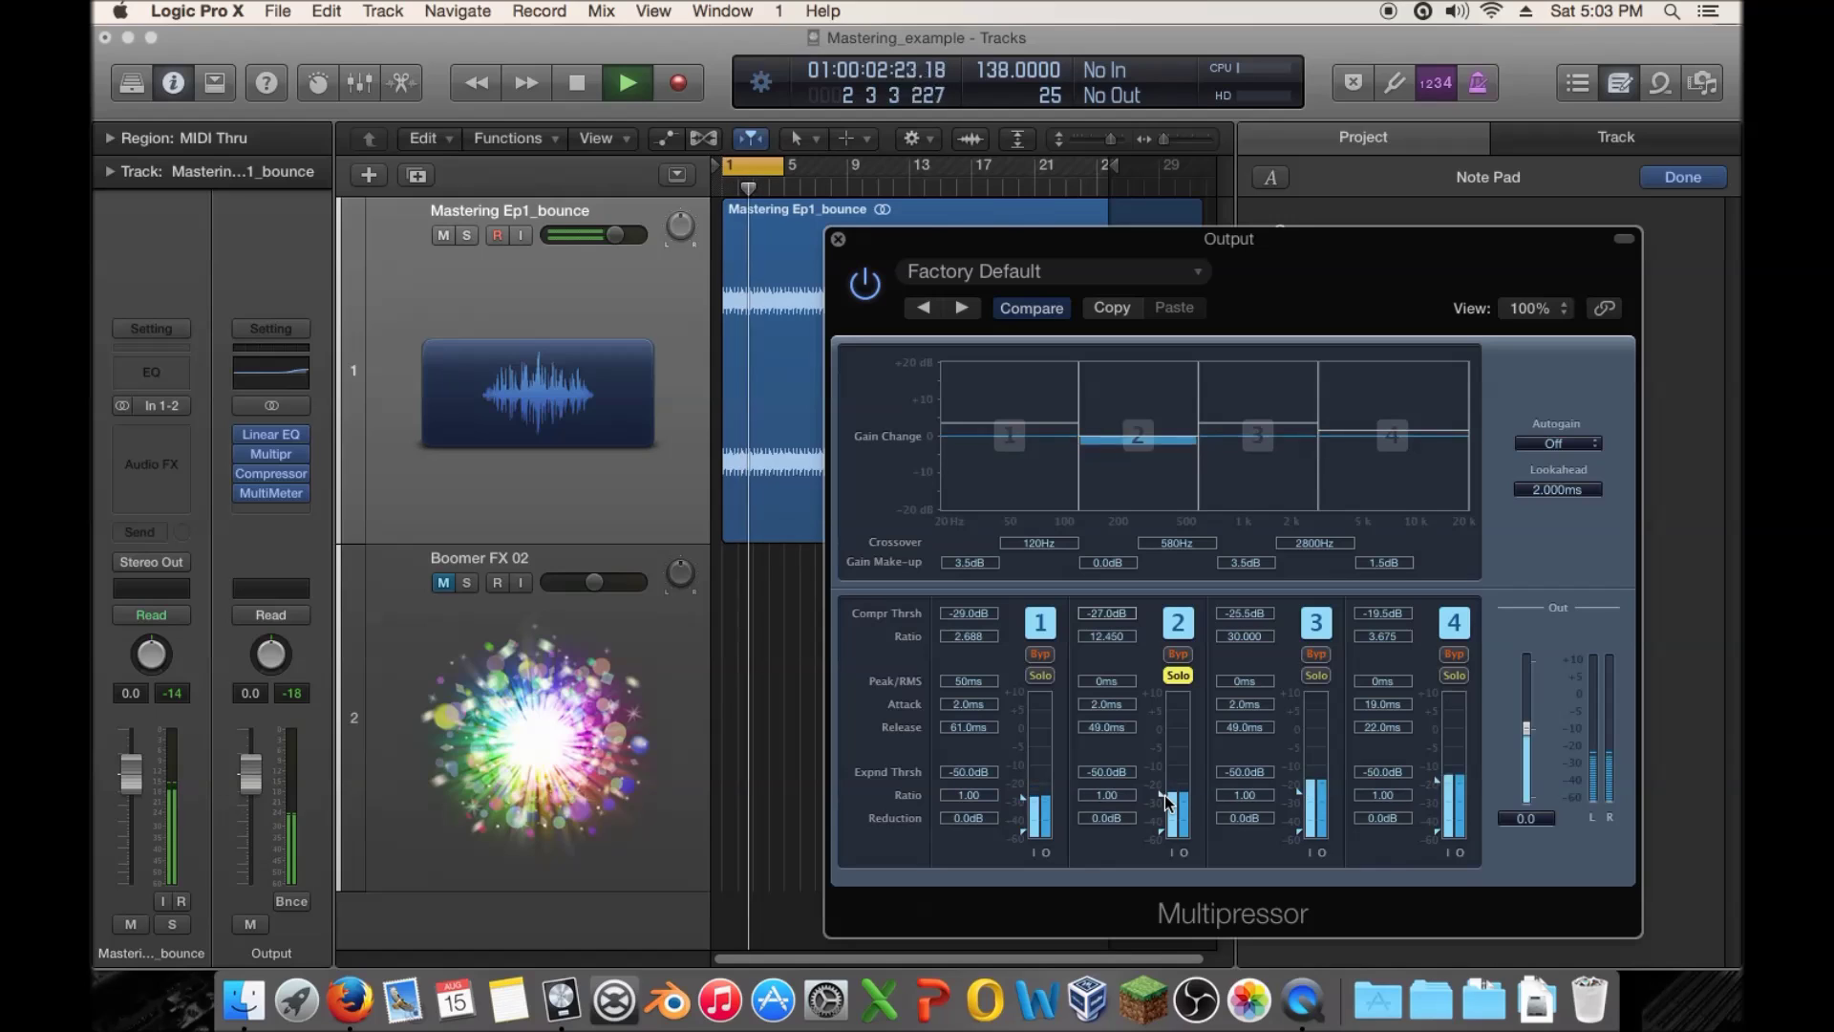
drag(1165, 795, 1164, 793)
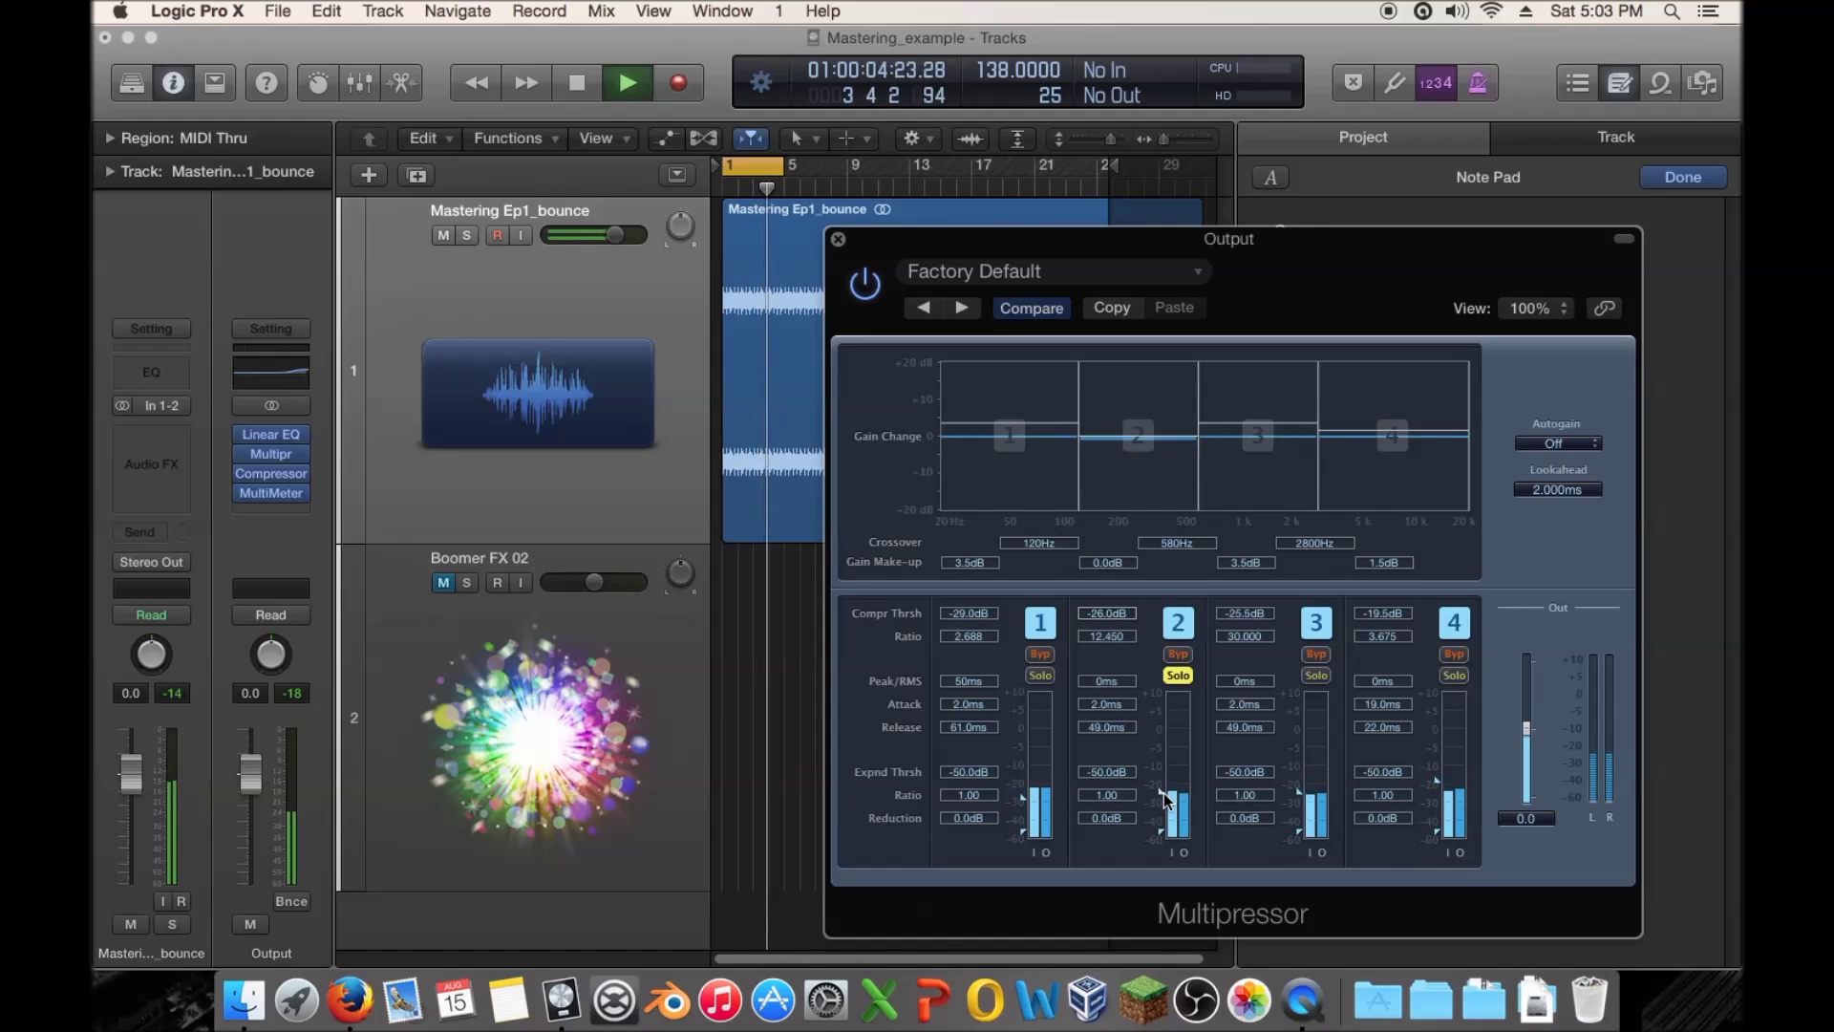
drag(1102, 730, 1104, 799)
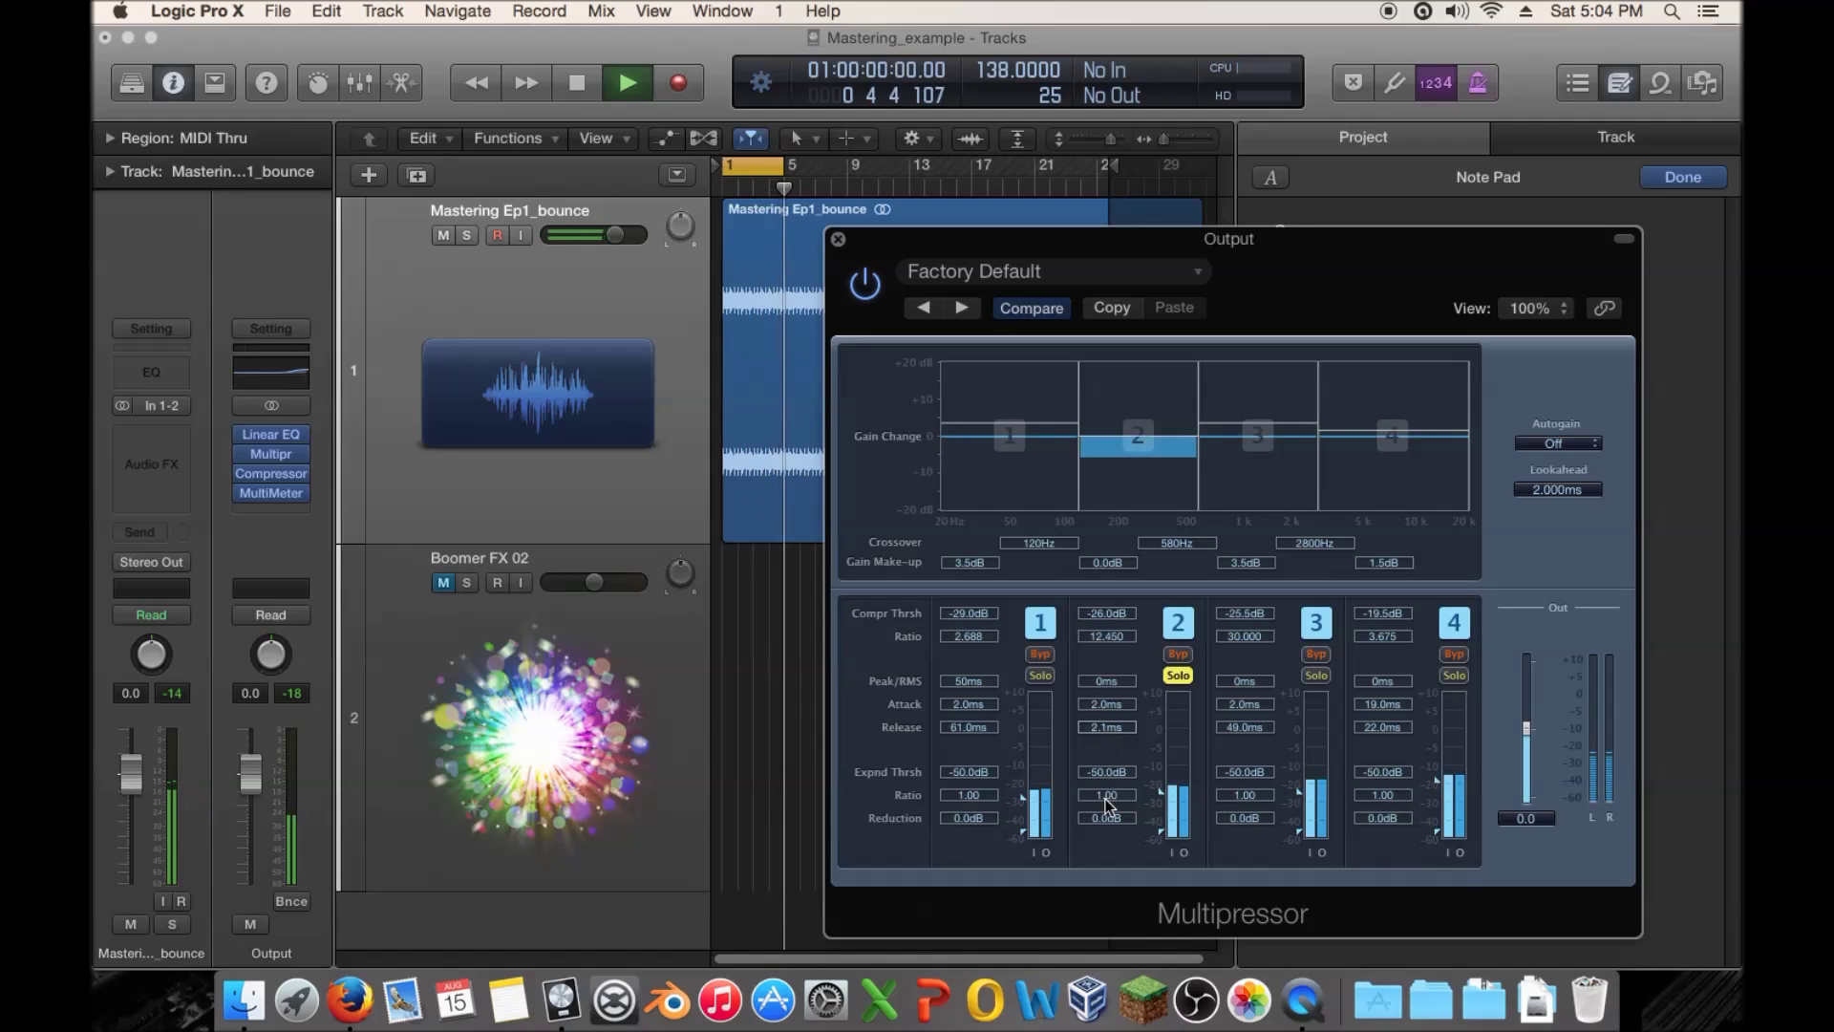
drag(1106, 711, 1114, 581)
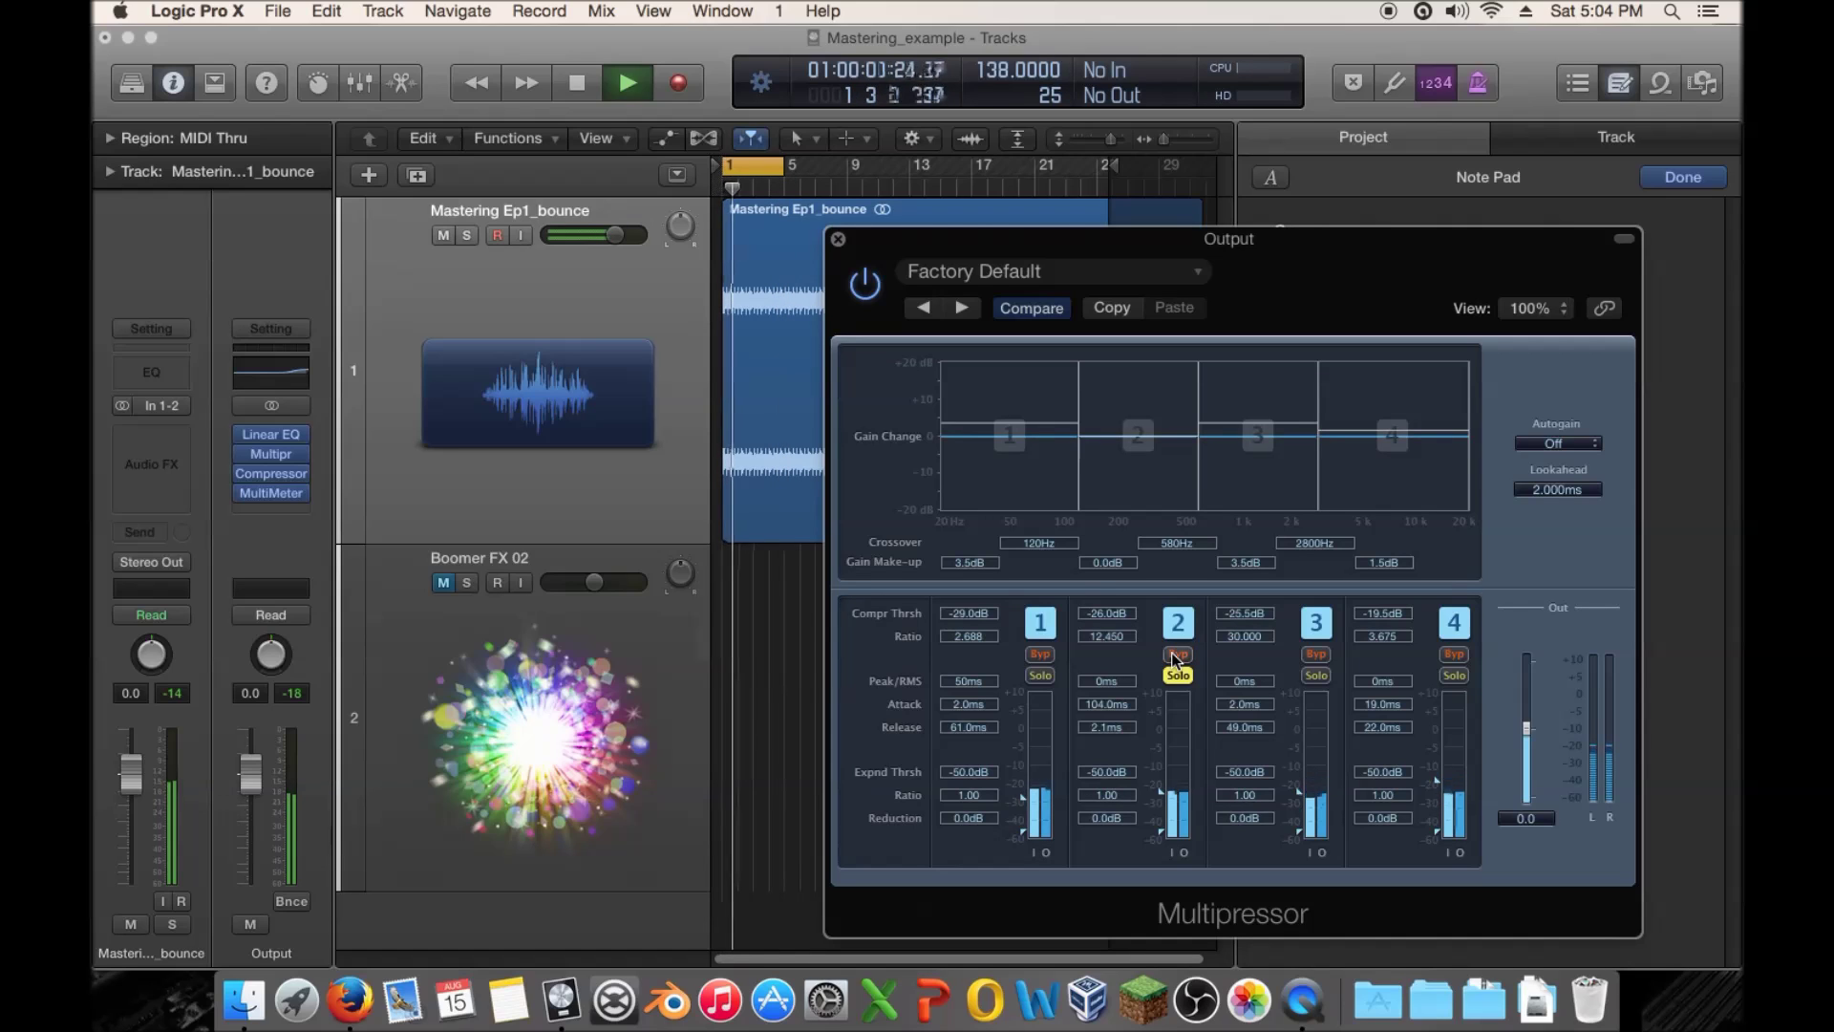
mouse_move(1109, 711)
mouse_down()
mouse_move(1110, 650)
mouse_move(1109, 679)
mouse_up()
drag(1160, 792, 1165, 792)
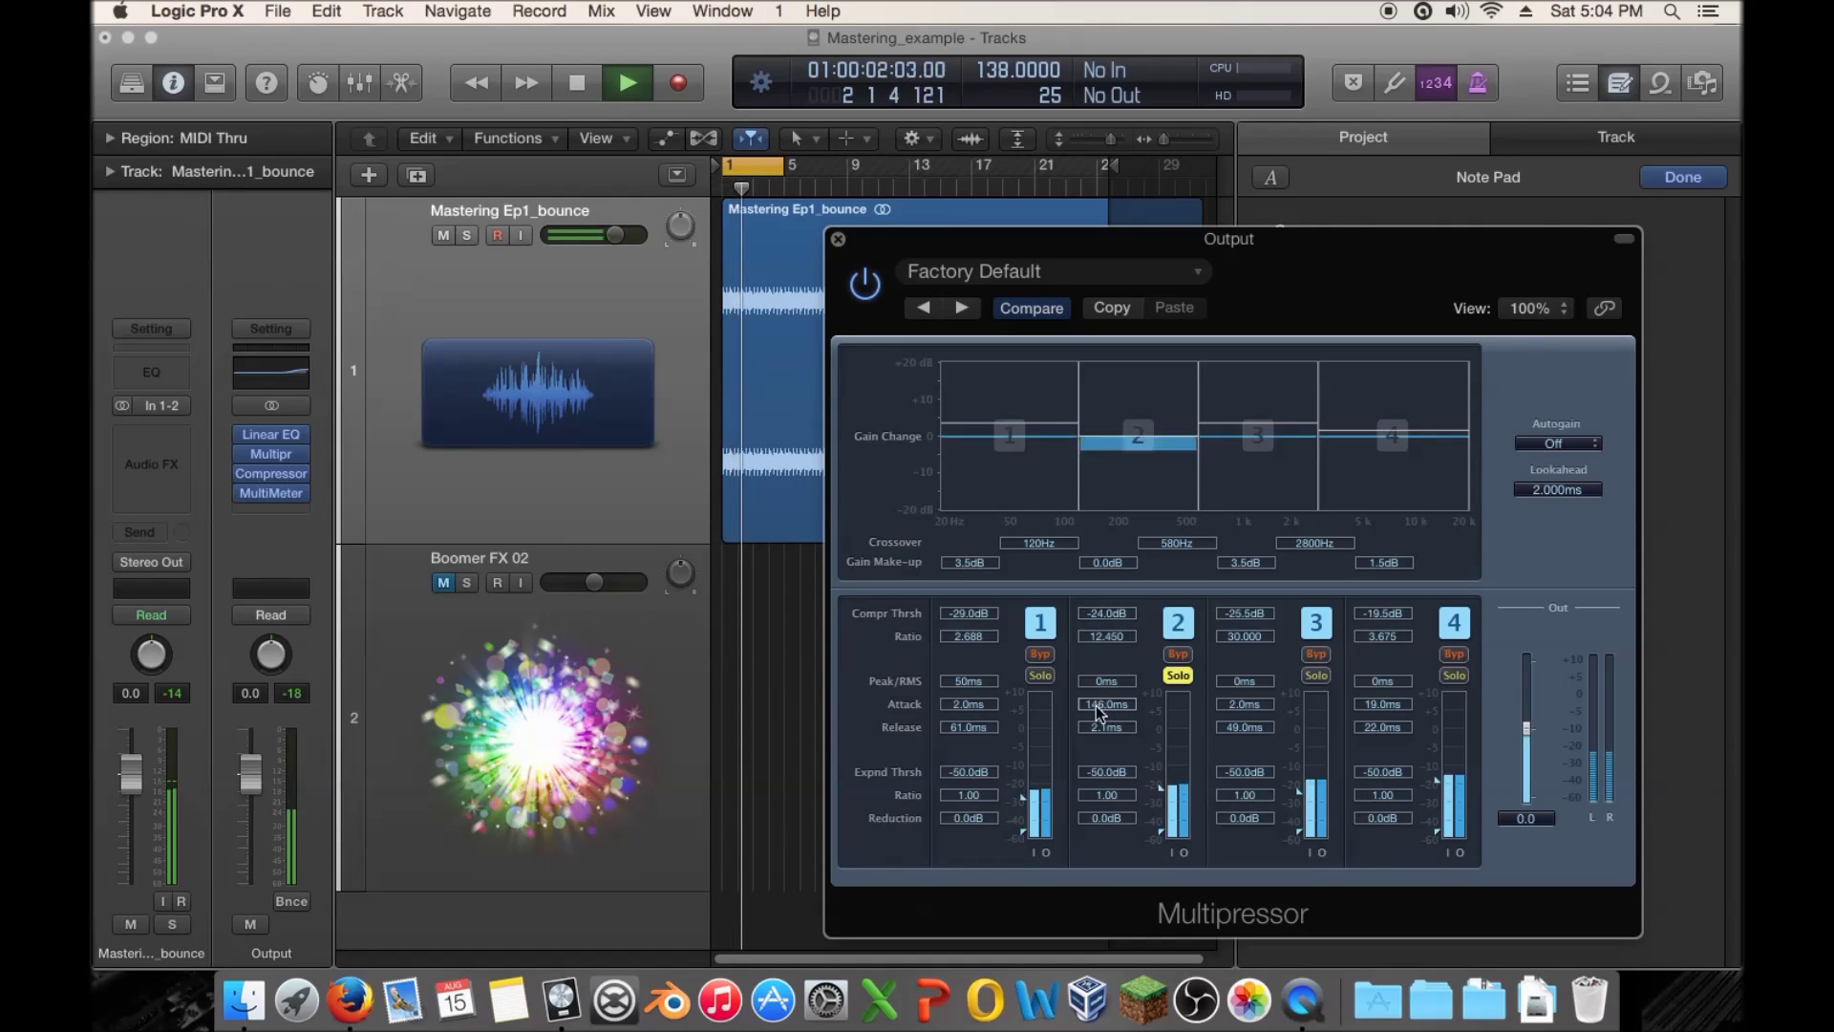
mouse_move(1106, 706)
mouse_down()
mouse_move(1103, 782)
mouse_move(1108, 697)
mouse_up()
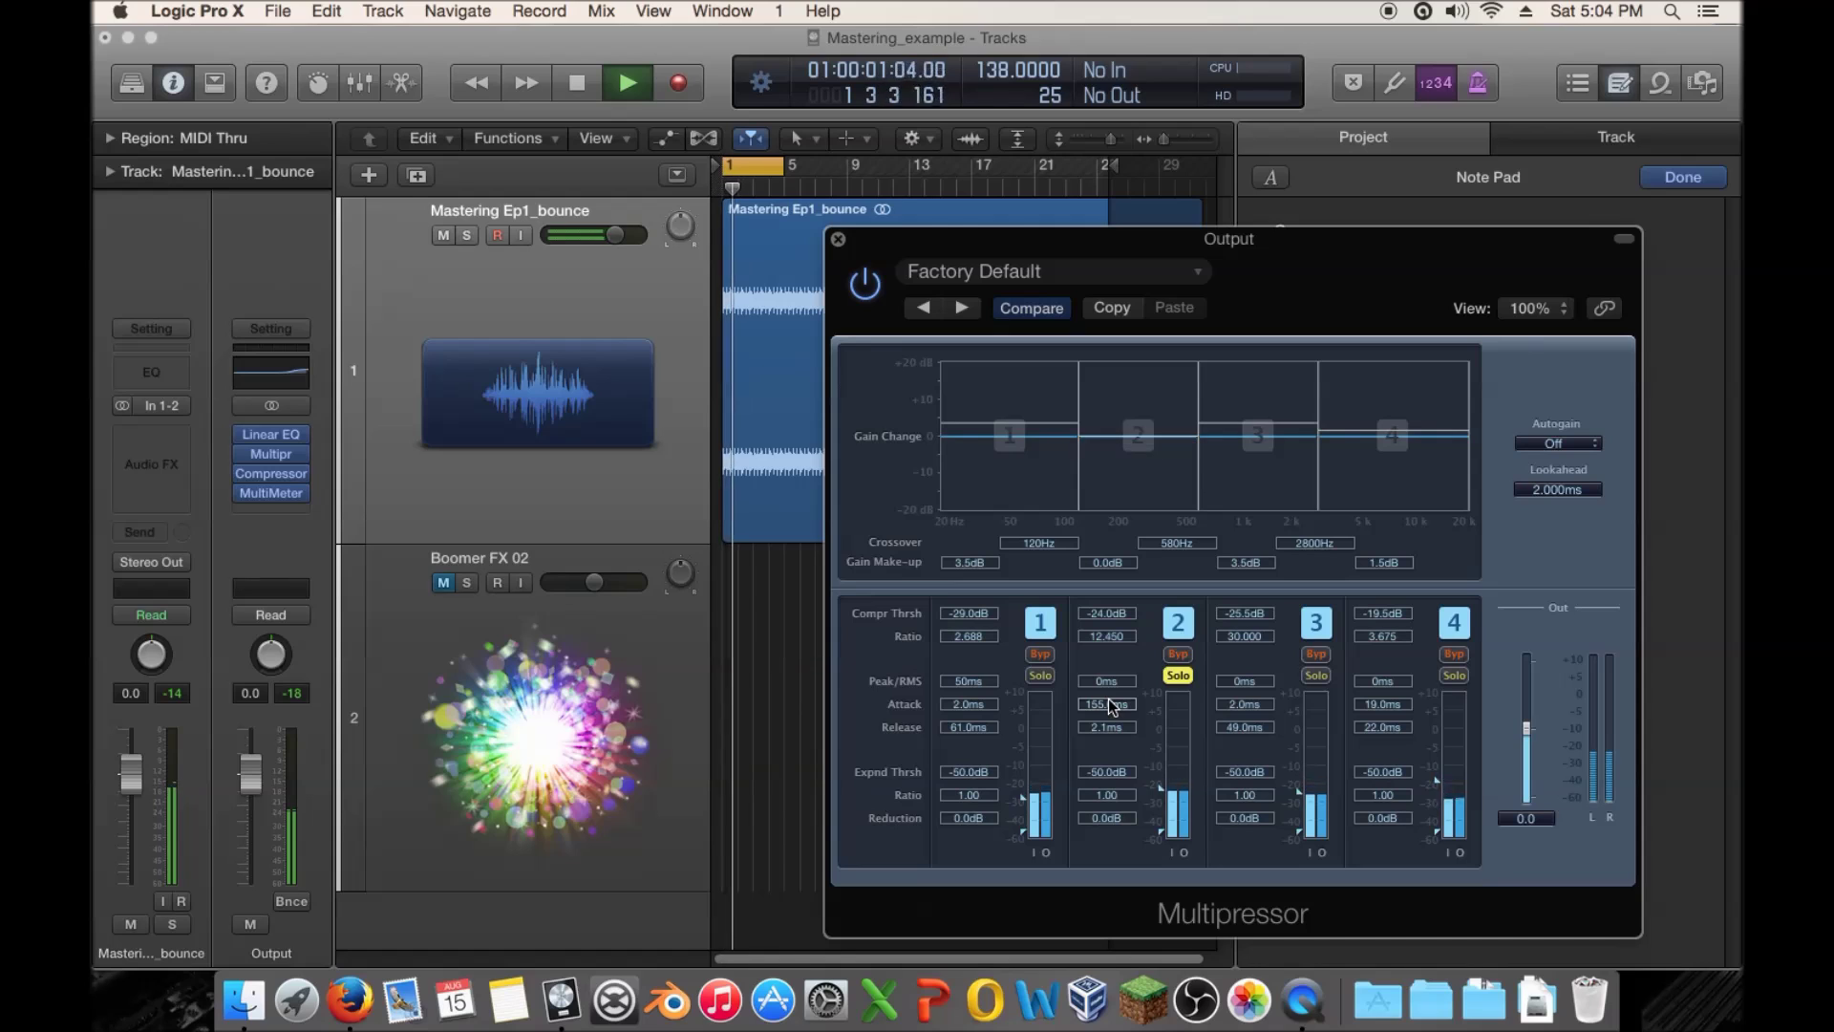
Set band 2's gain make-up to 2 dB and compare the soloed band bypassed and active, leaving it active
click(1177, 655)
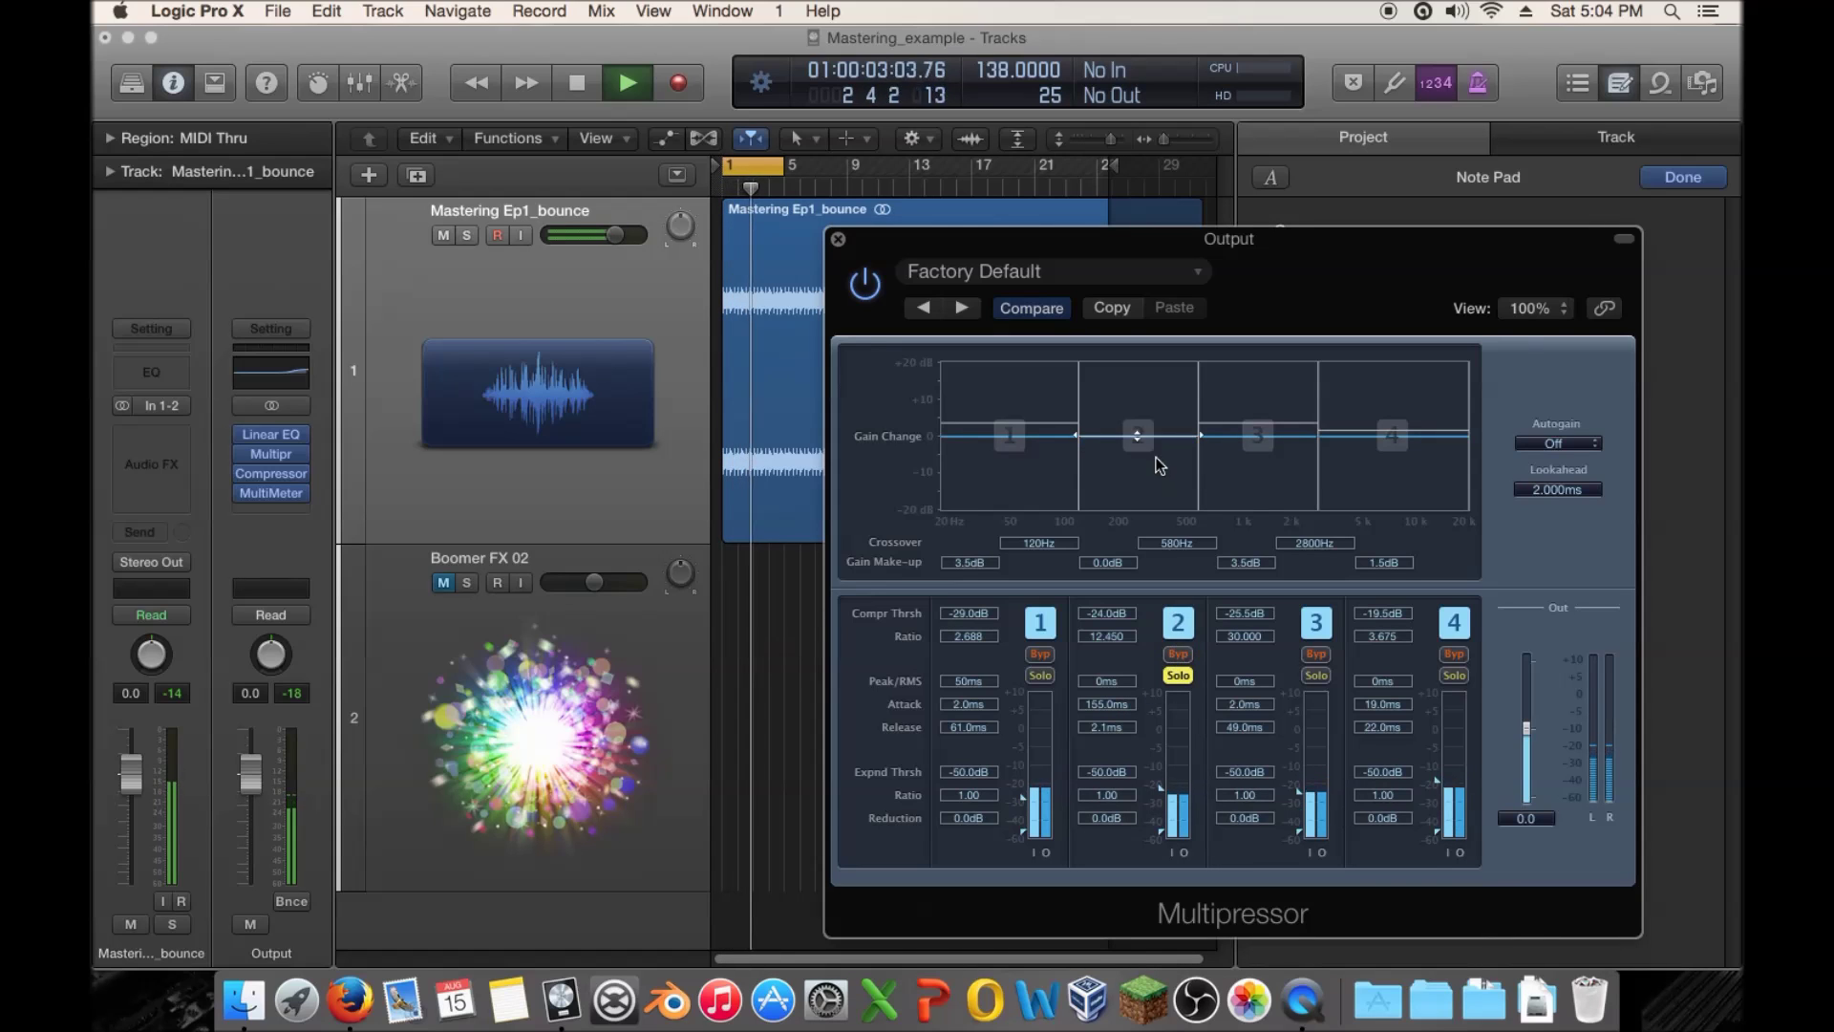
drag(1158, 456, 1159, 449)
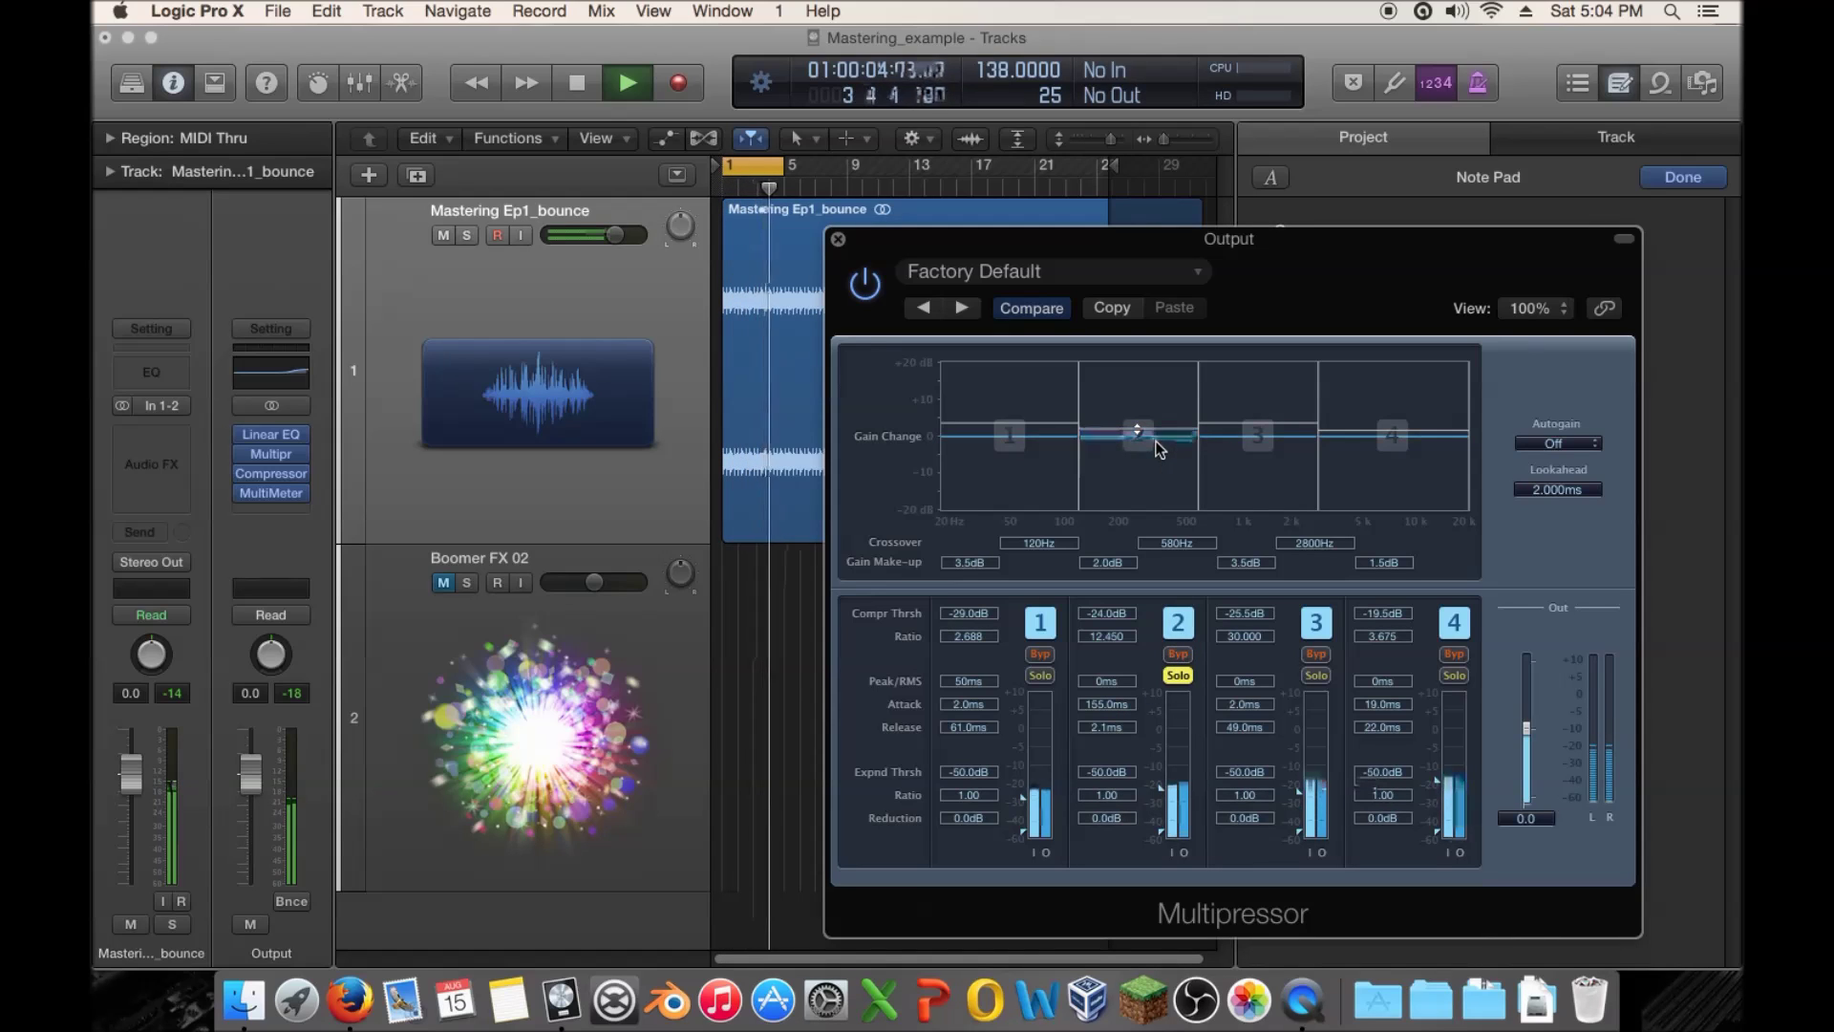
click(1179, 654)
click(1180, 654)
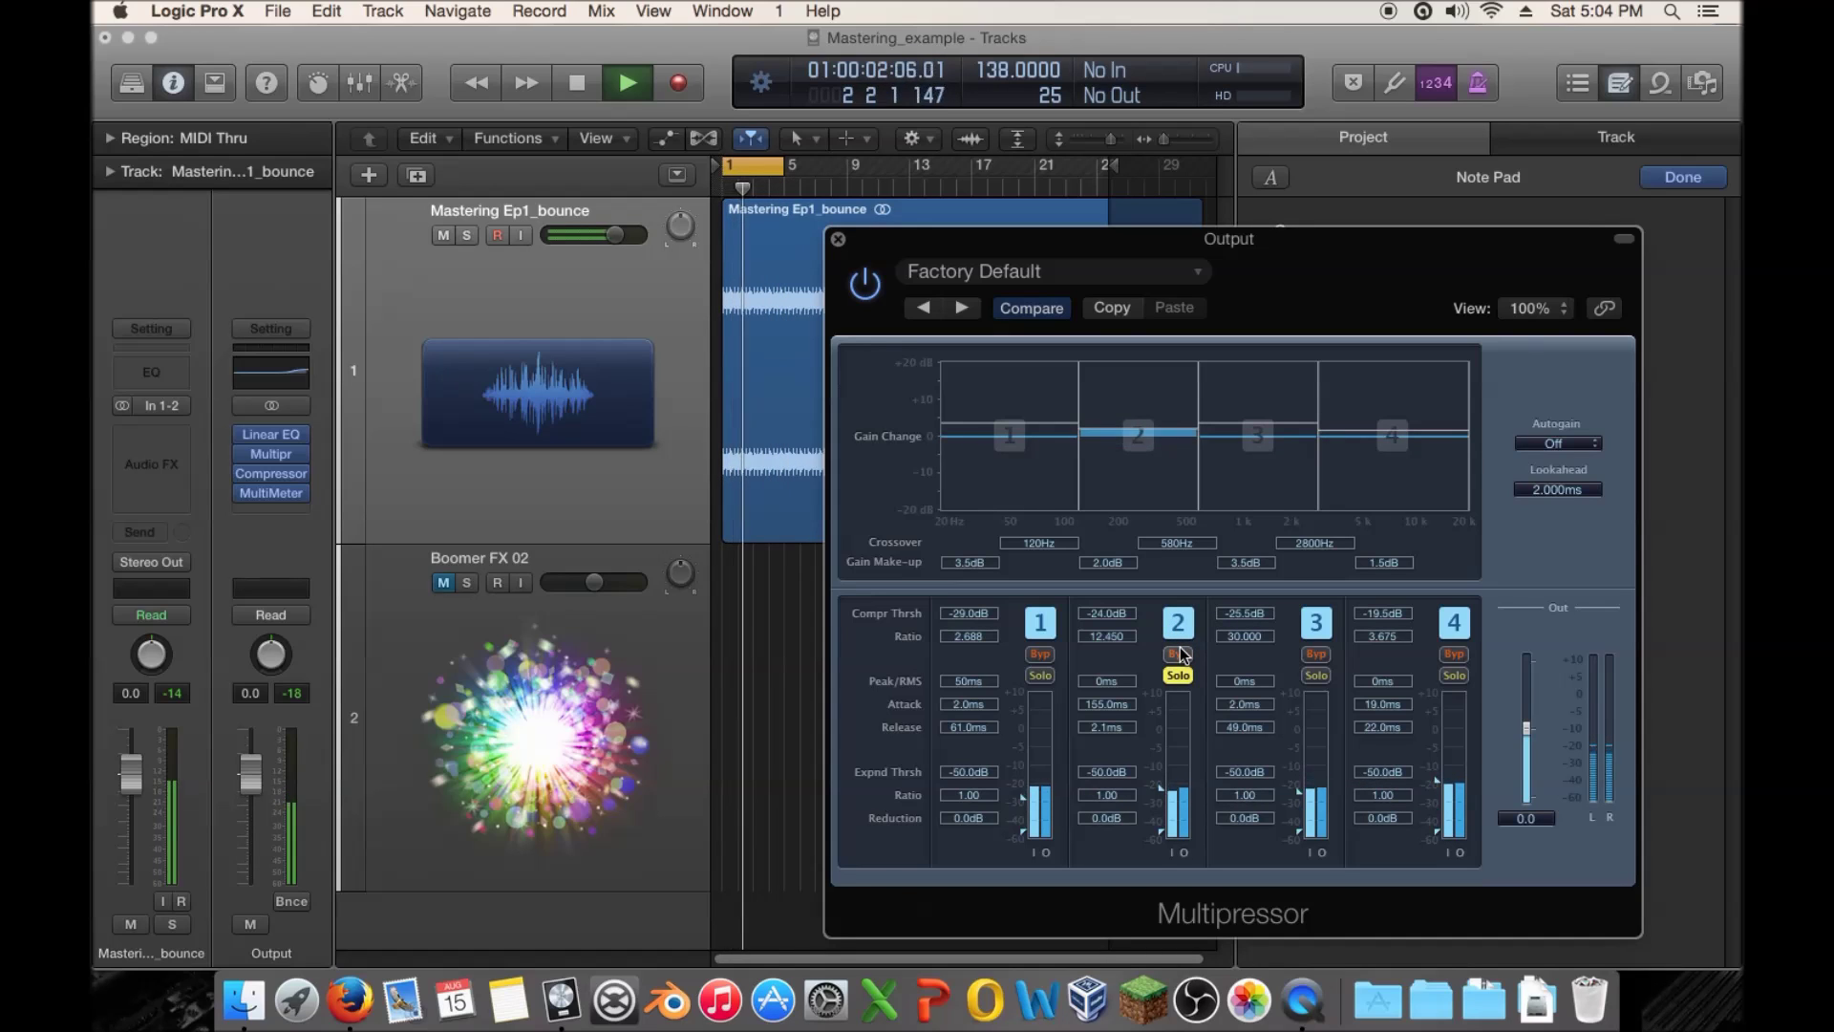
click(1179, 654)
click(1179, 654)
click(1179, 654)
click(1180, 655)
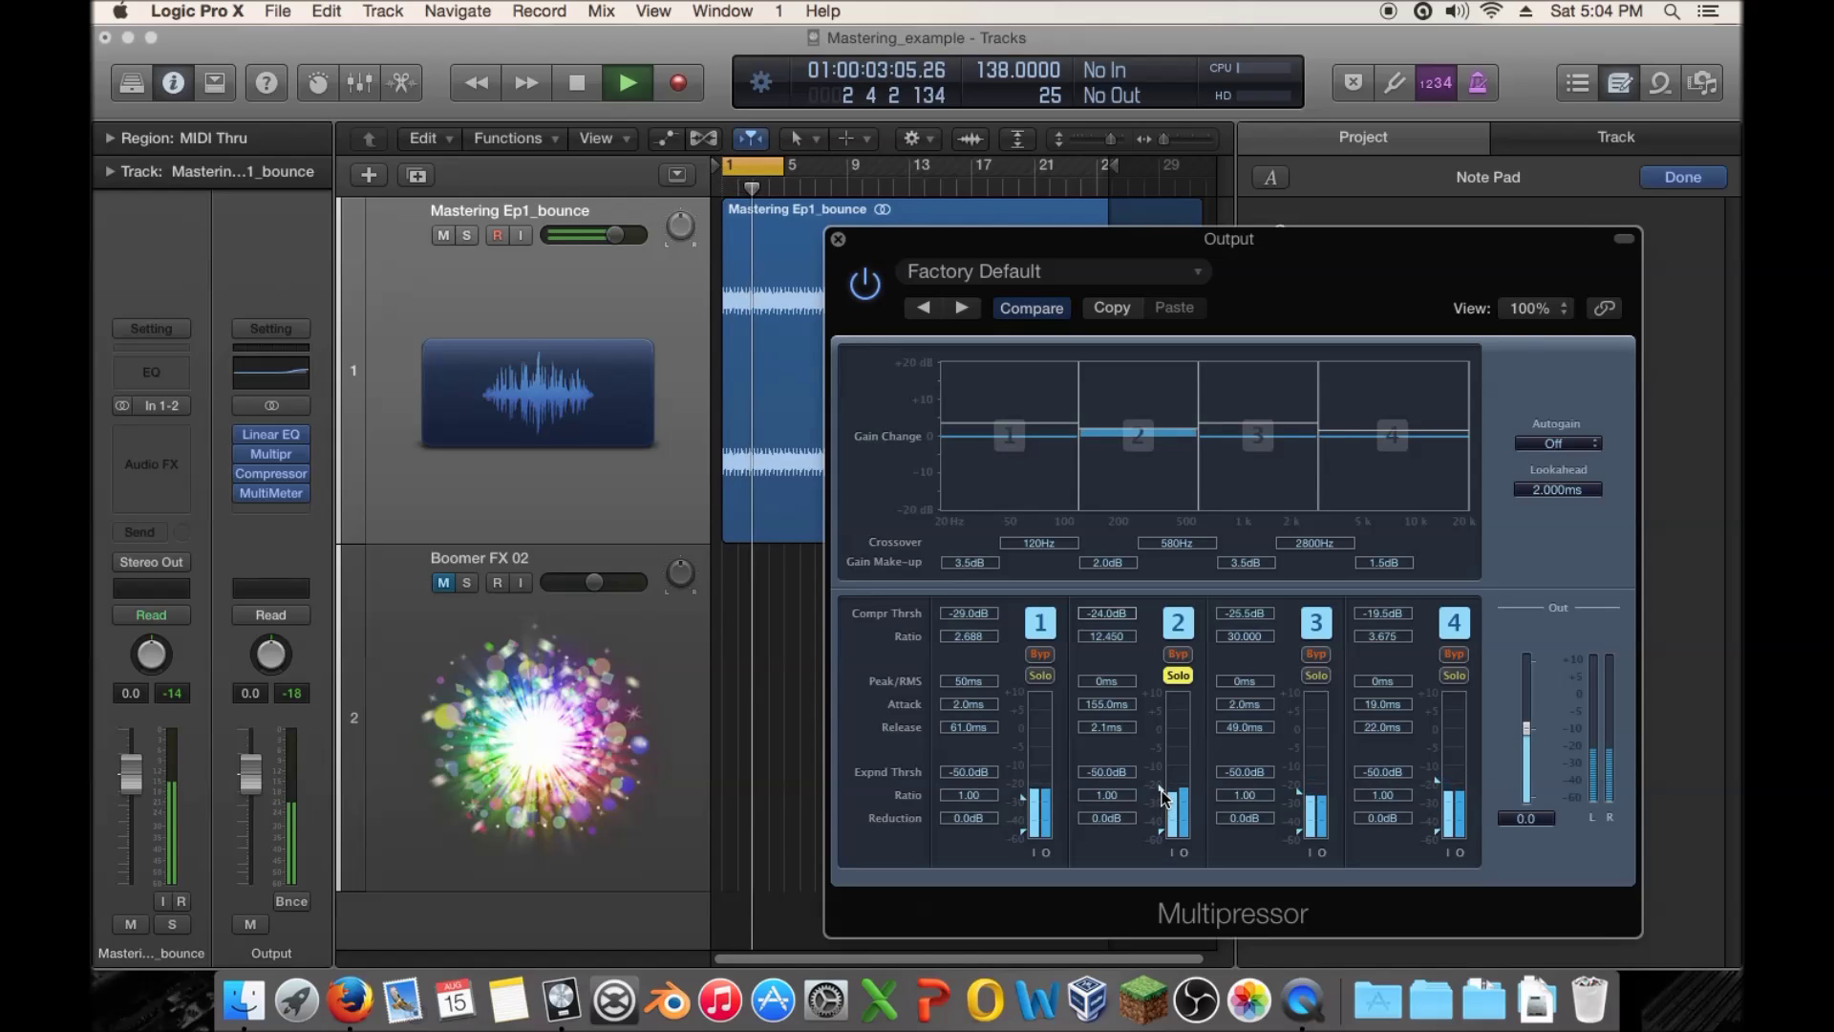
Set band 2's compression threshold to -25.5 dB, compare the band bypassed and active, and unsolo it
drag(1108, 613, 1108, 617)
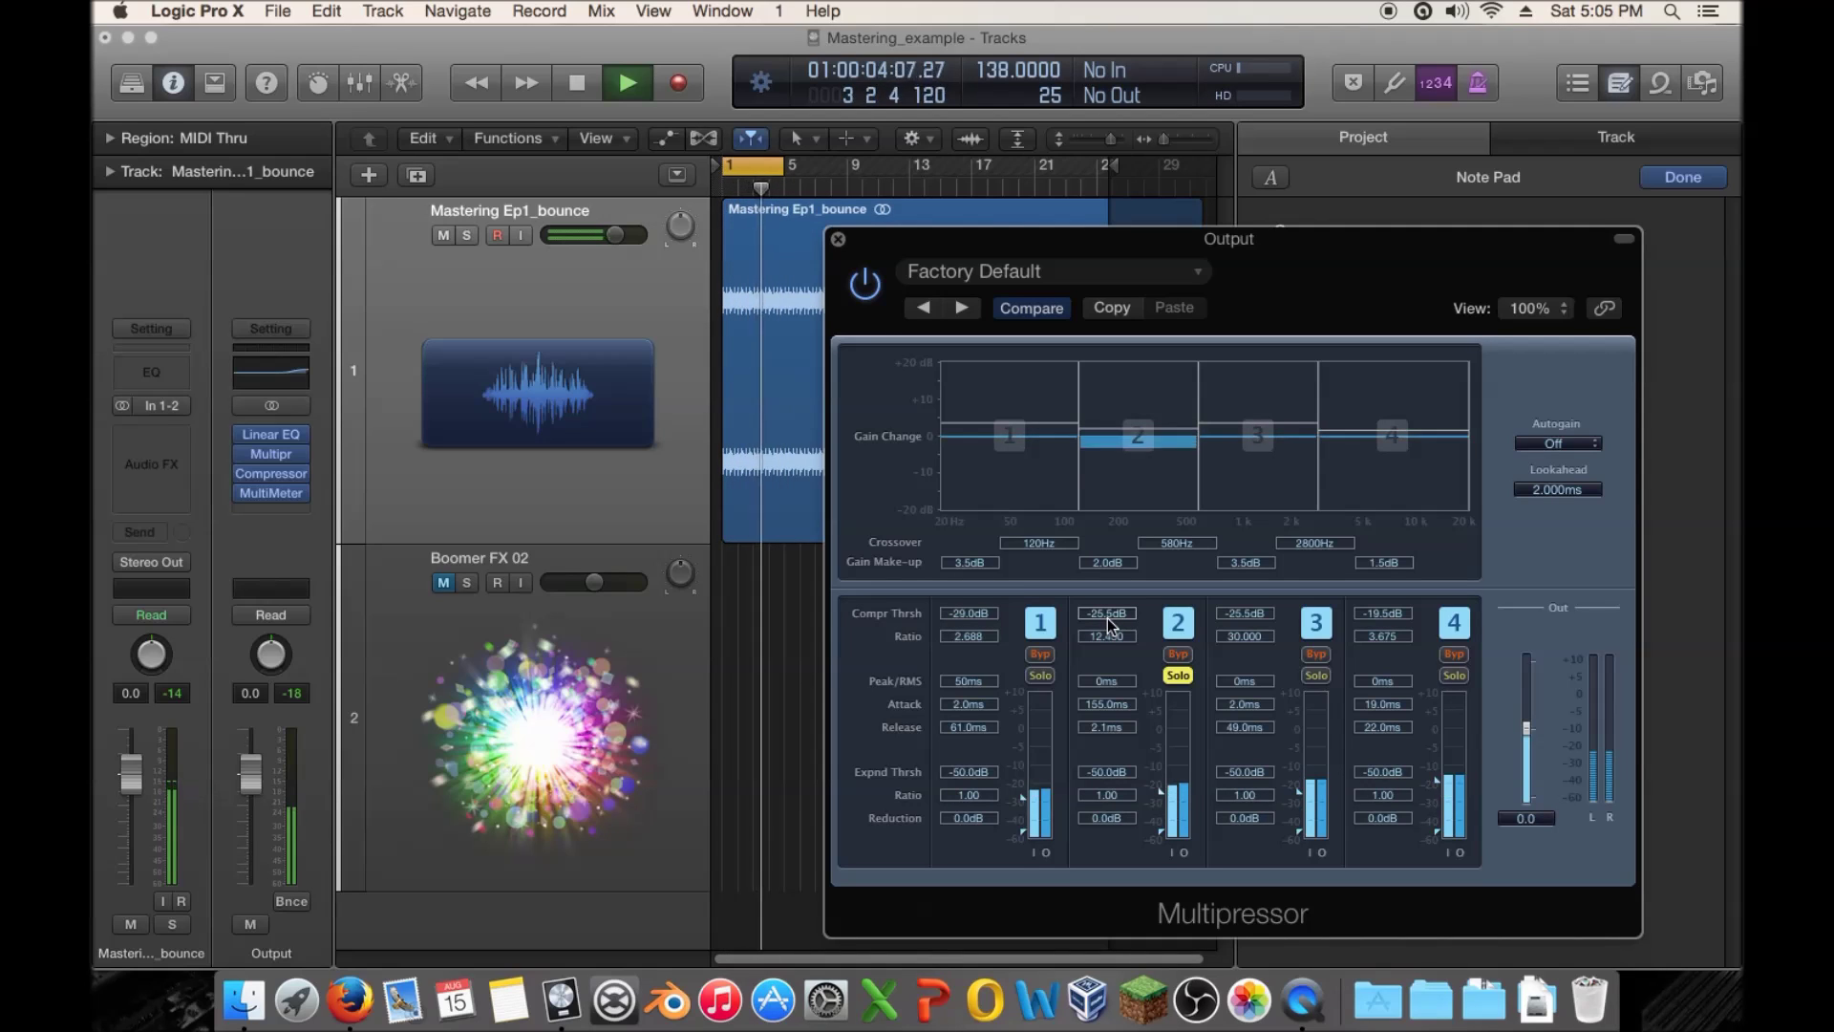
click(1181, 655)
click(1178, 654)
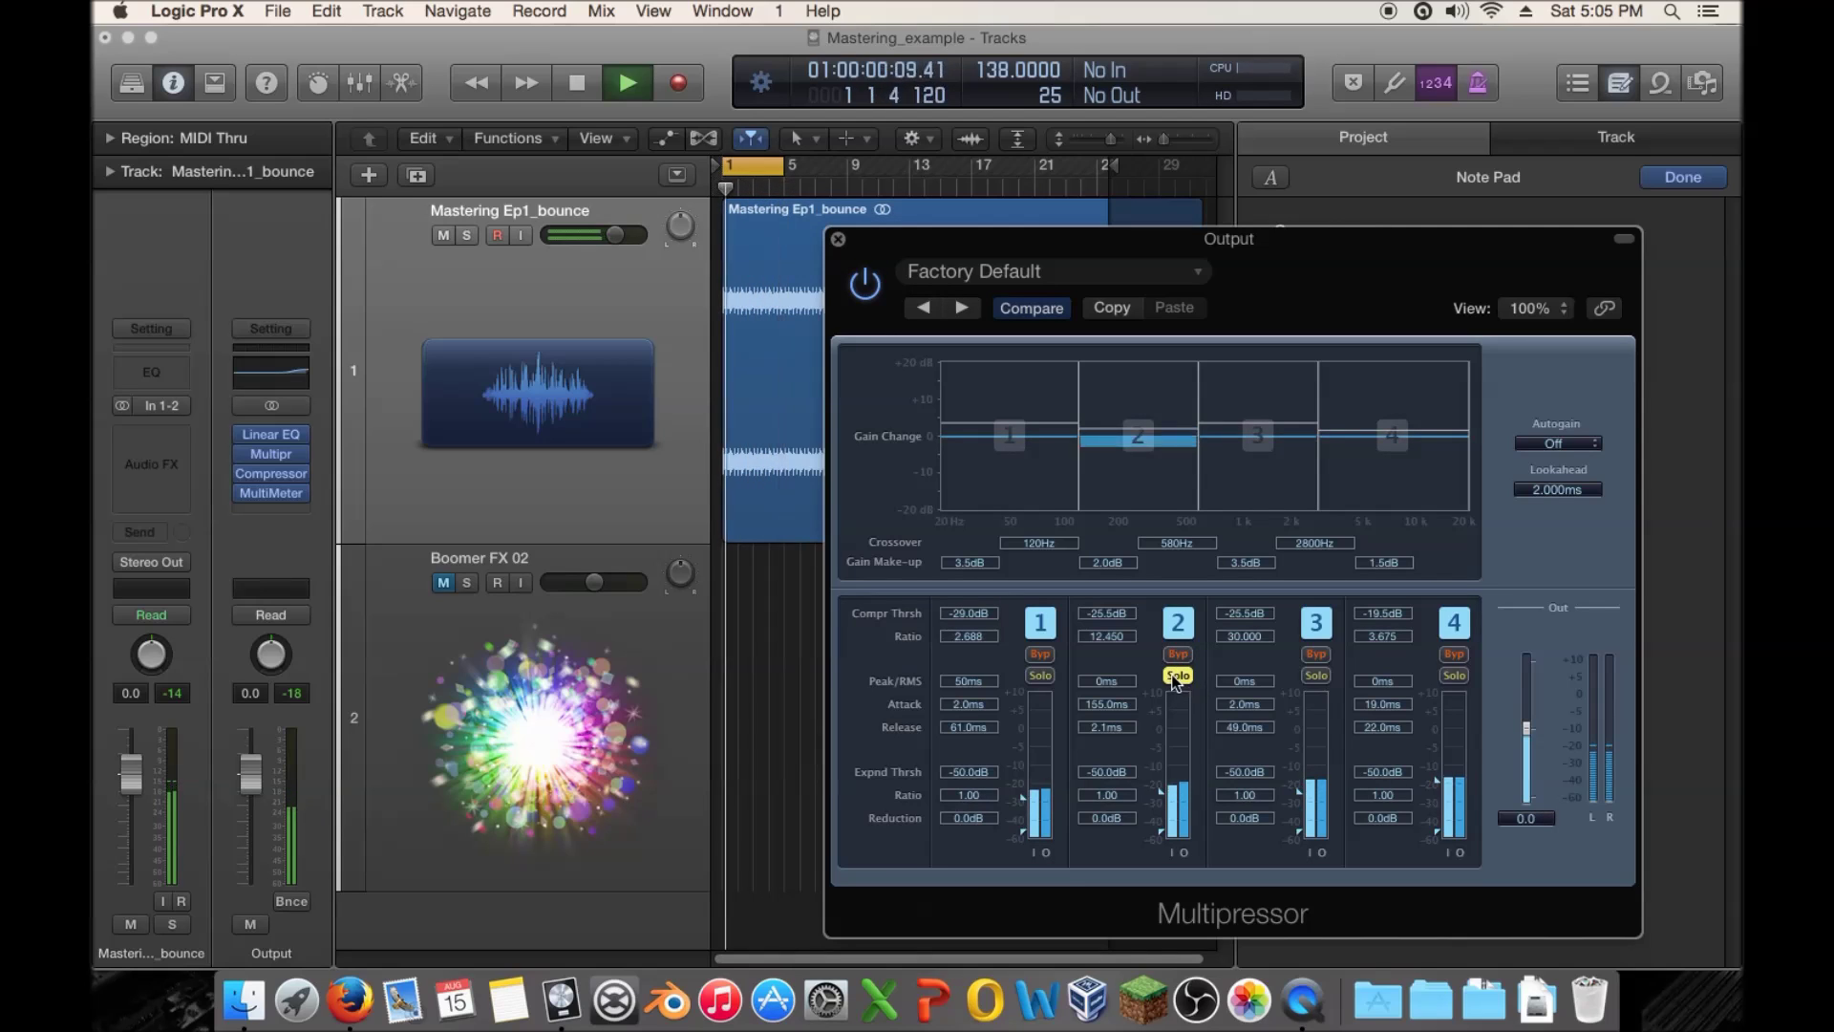
click(1177, 675)
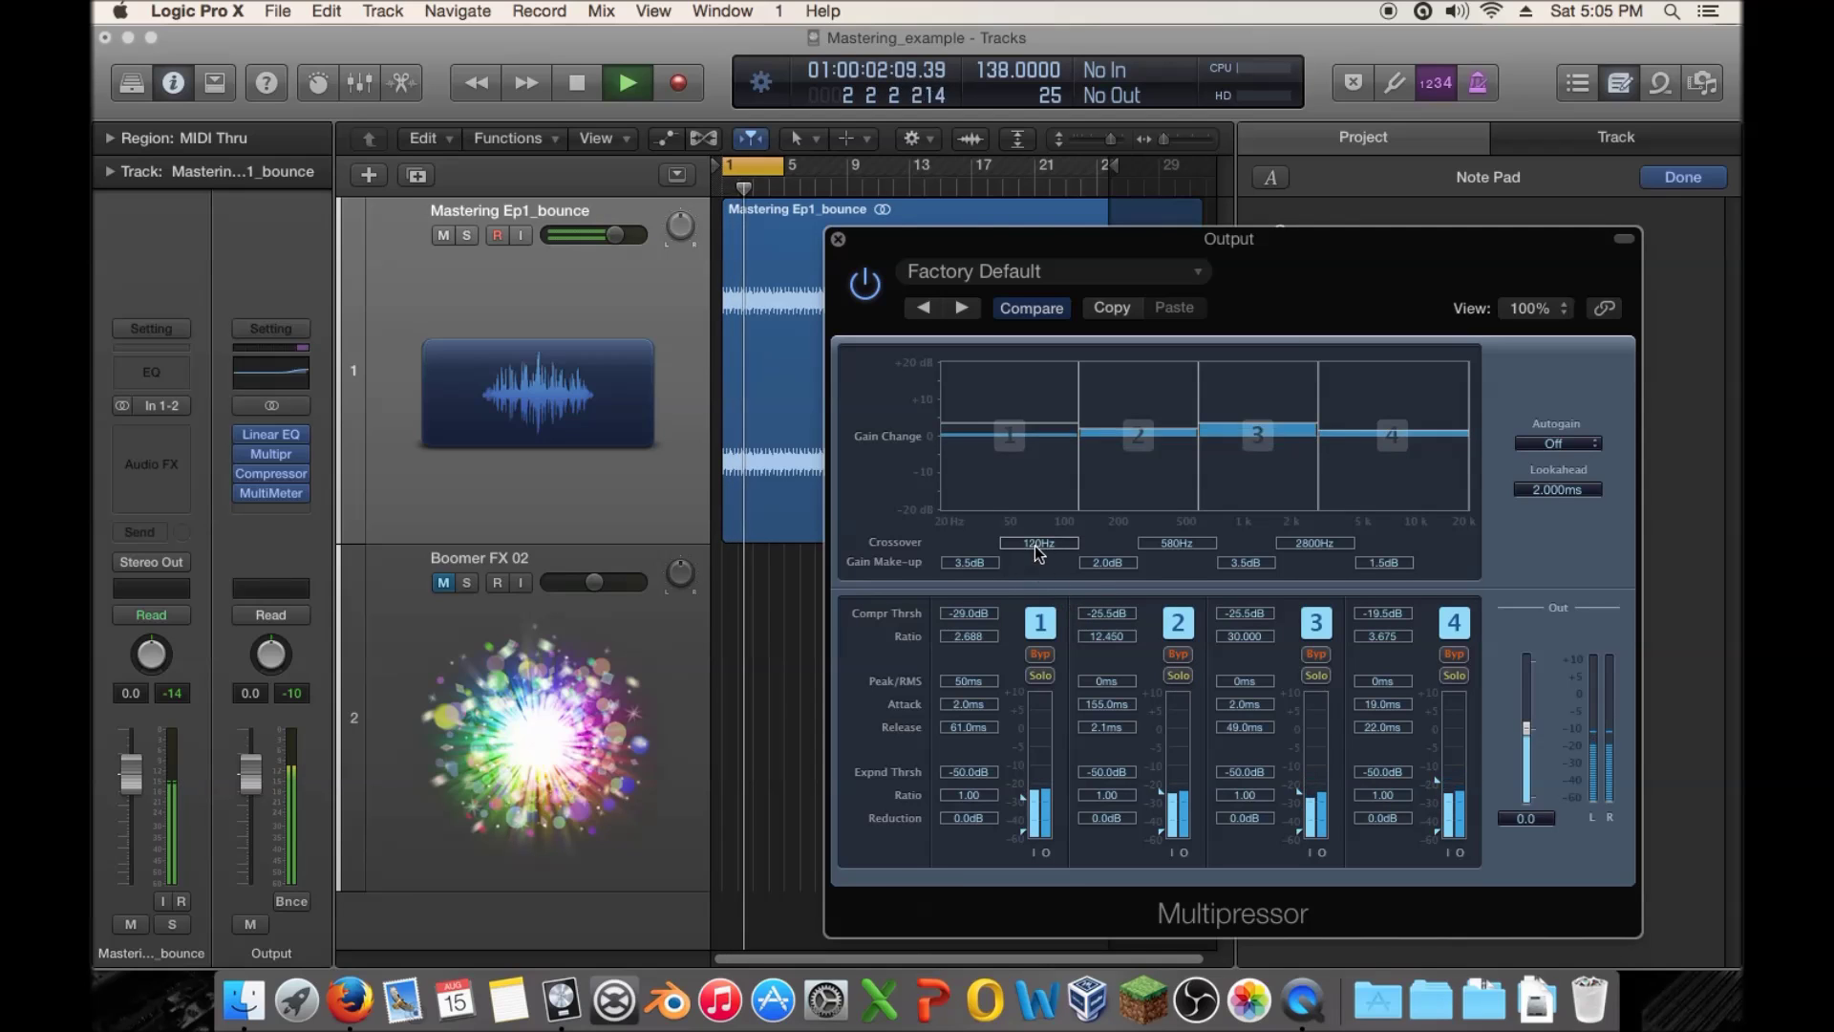
Compare the playing mix with the Multipressor bypassed and active, leave it active, and stop playback
click(865, 284)
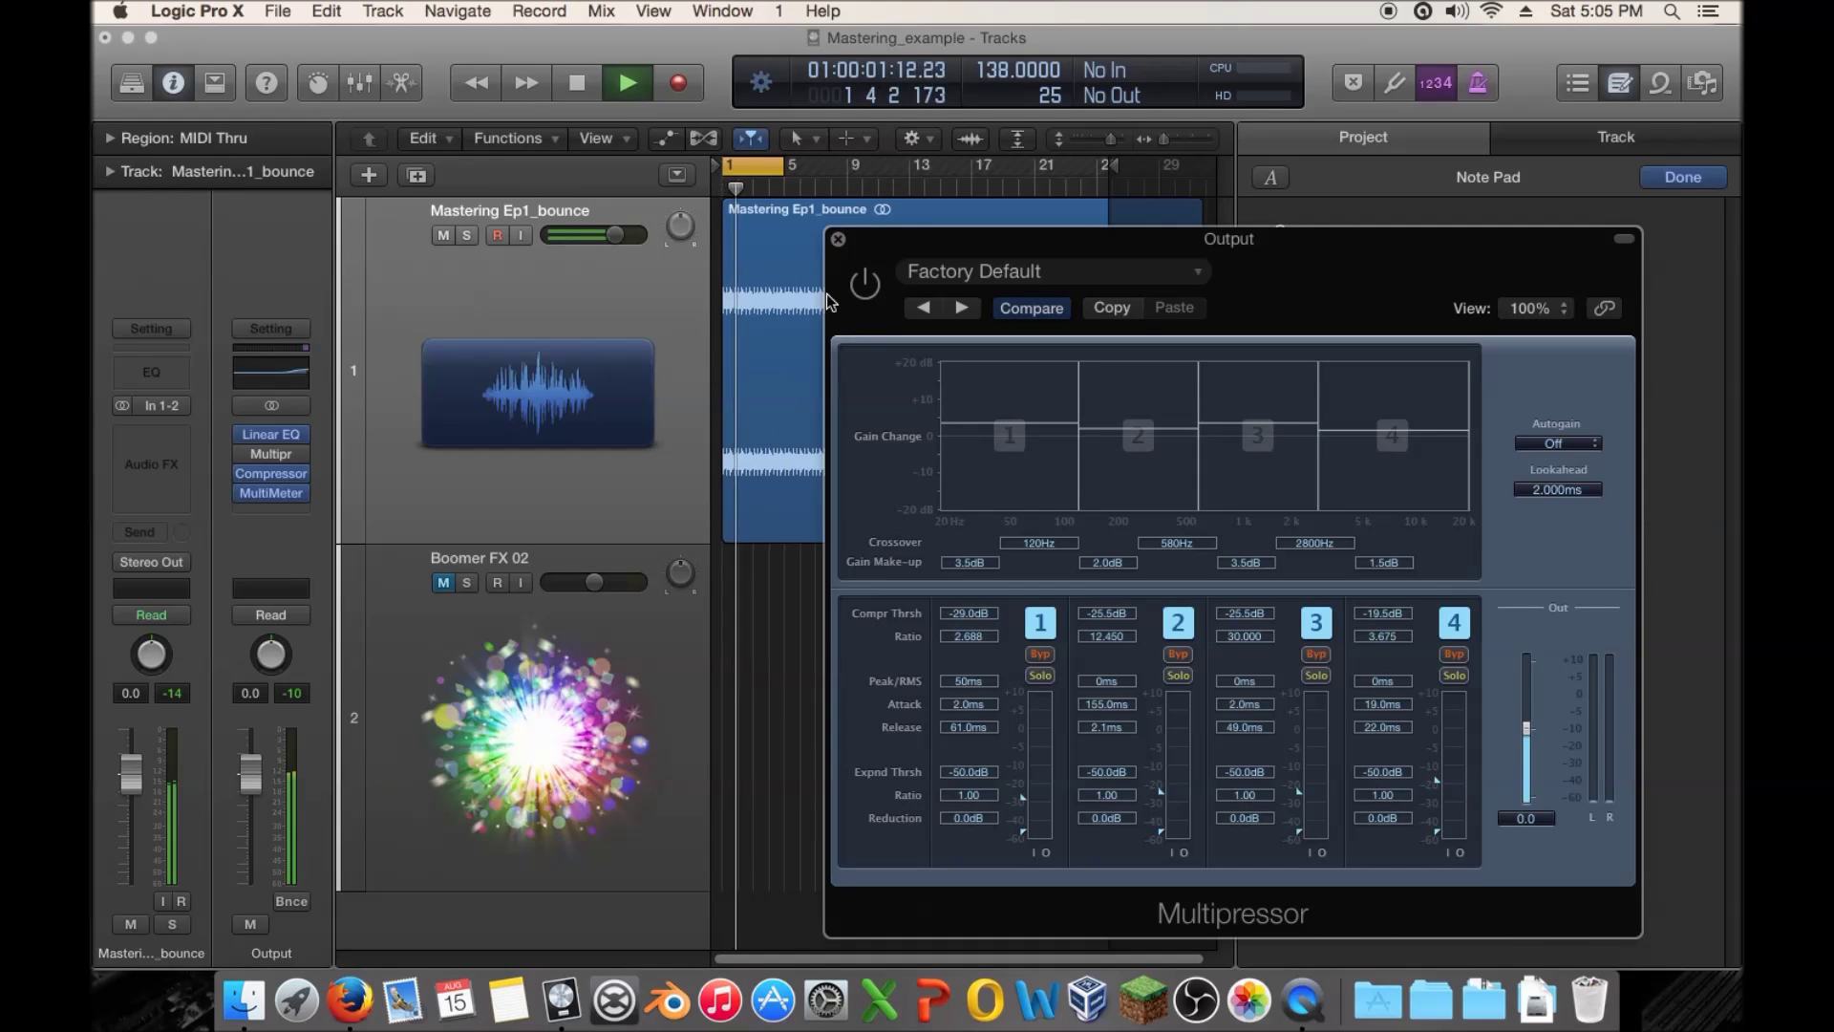
drag(884, 243, 1062, 247)
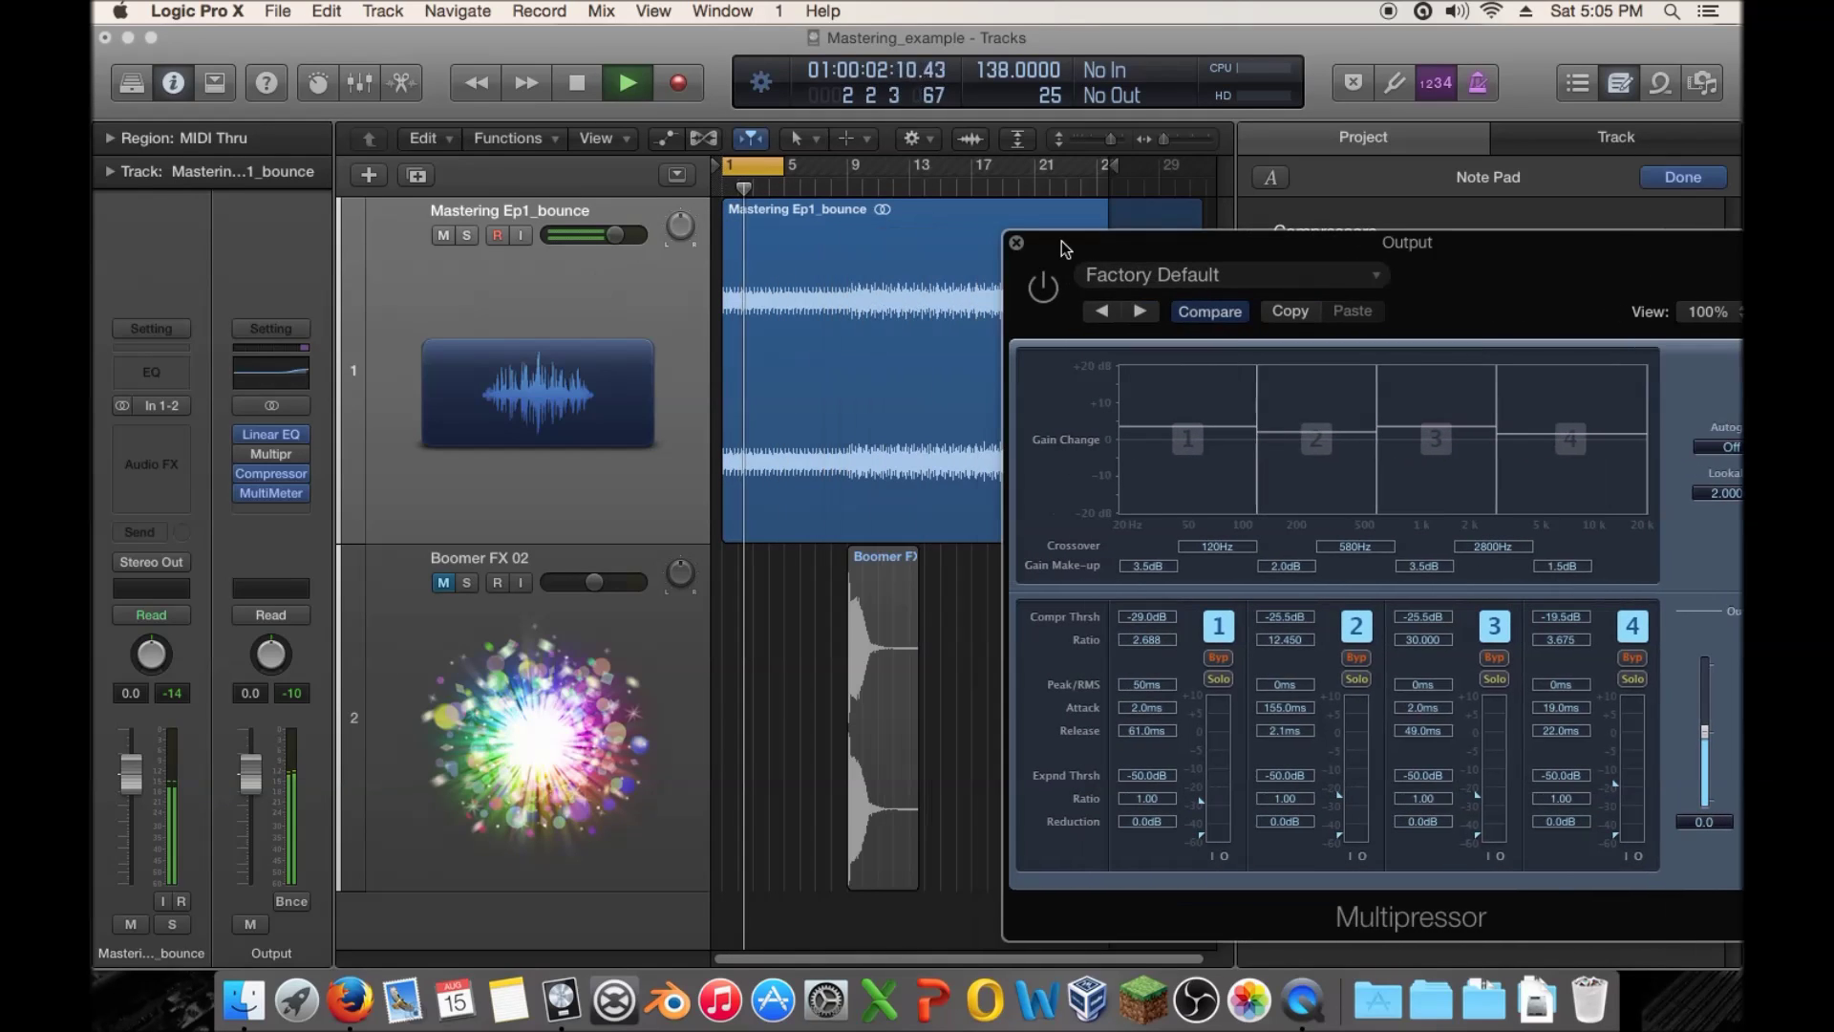
click(1043, 286)
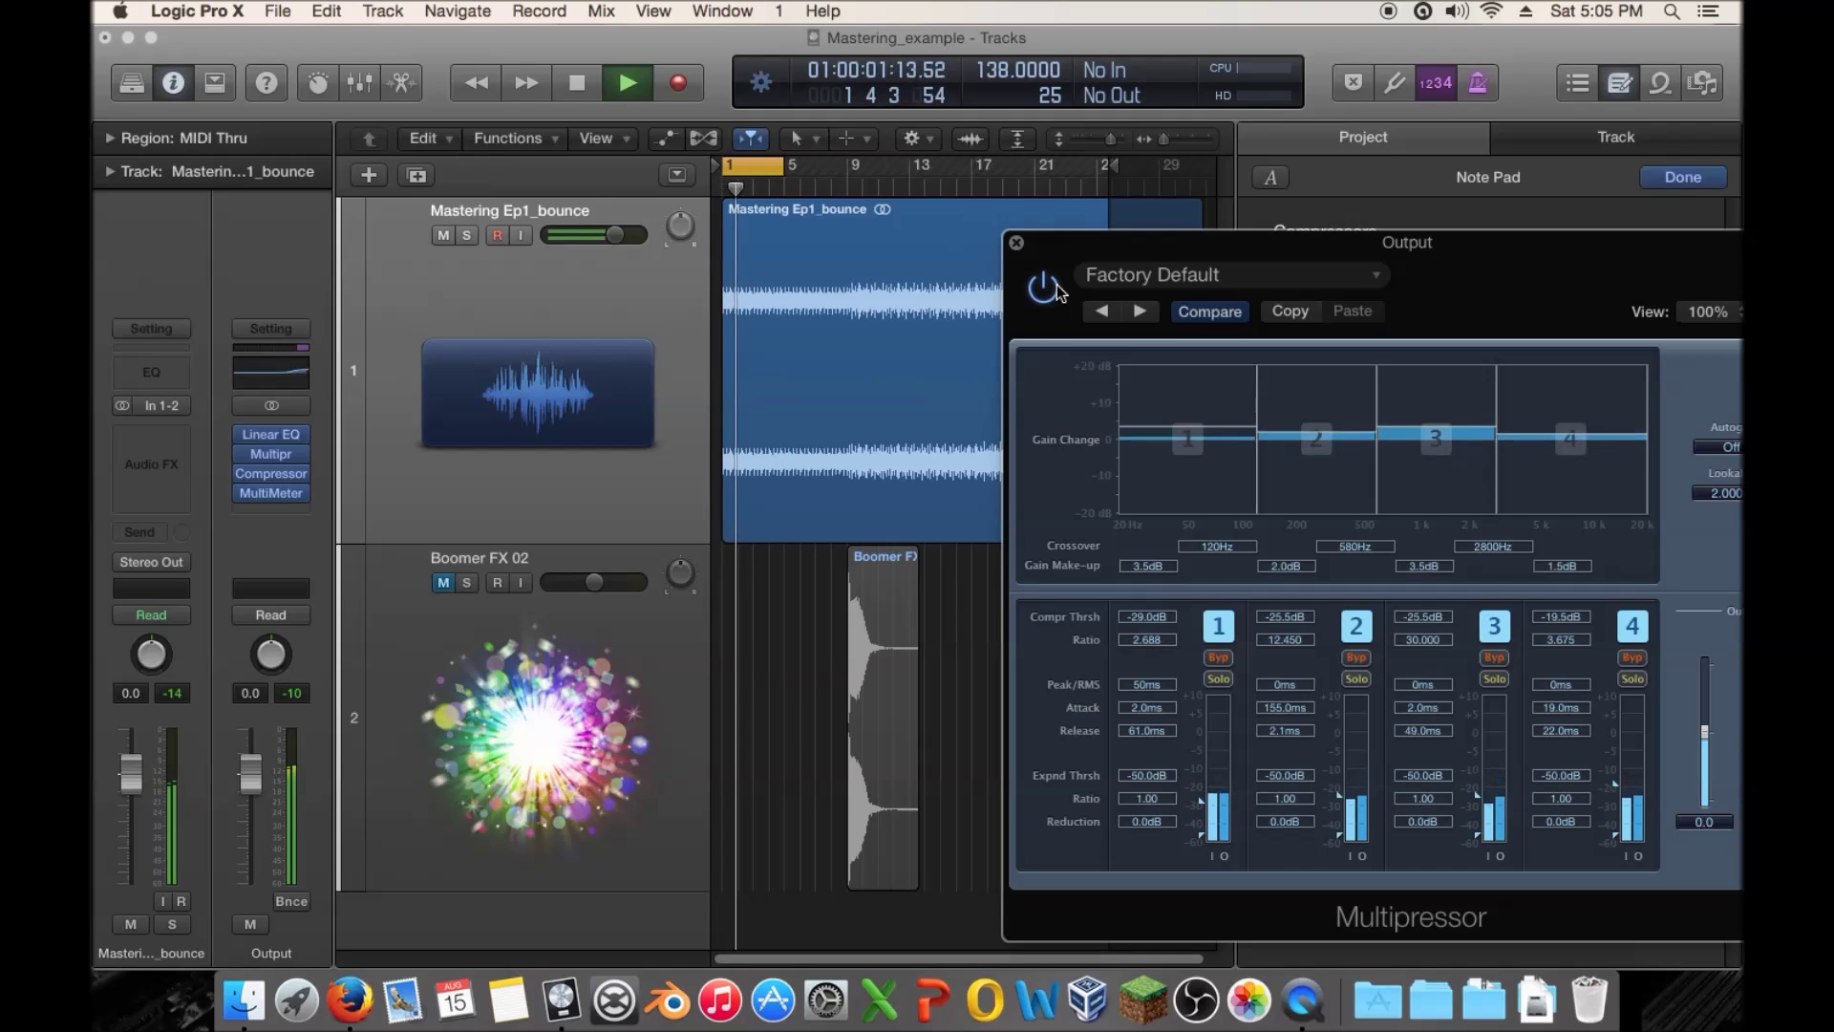
click(1054, 287)
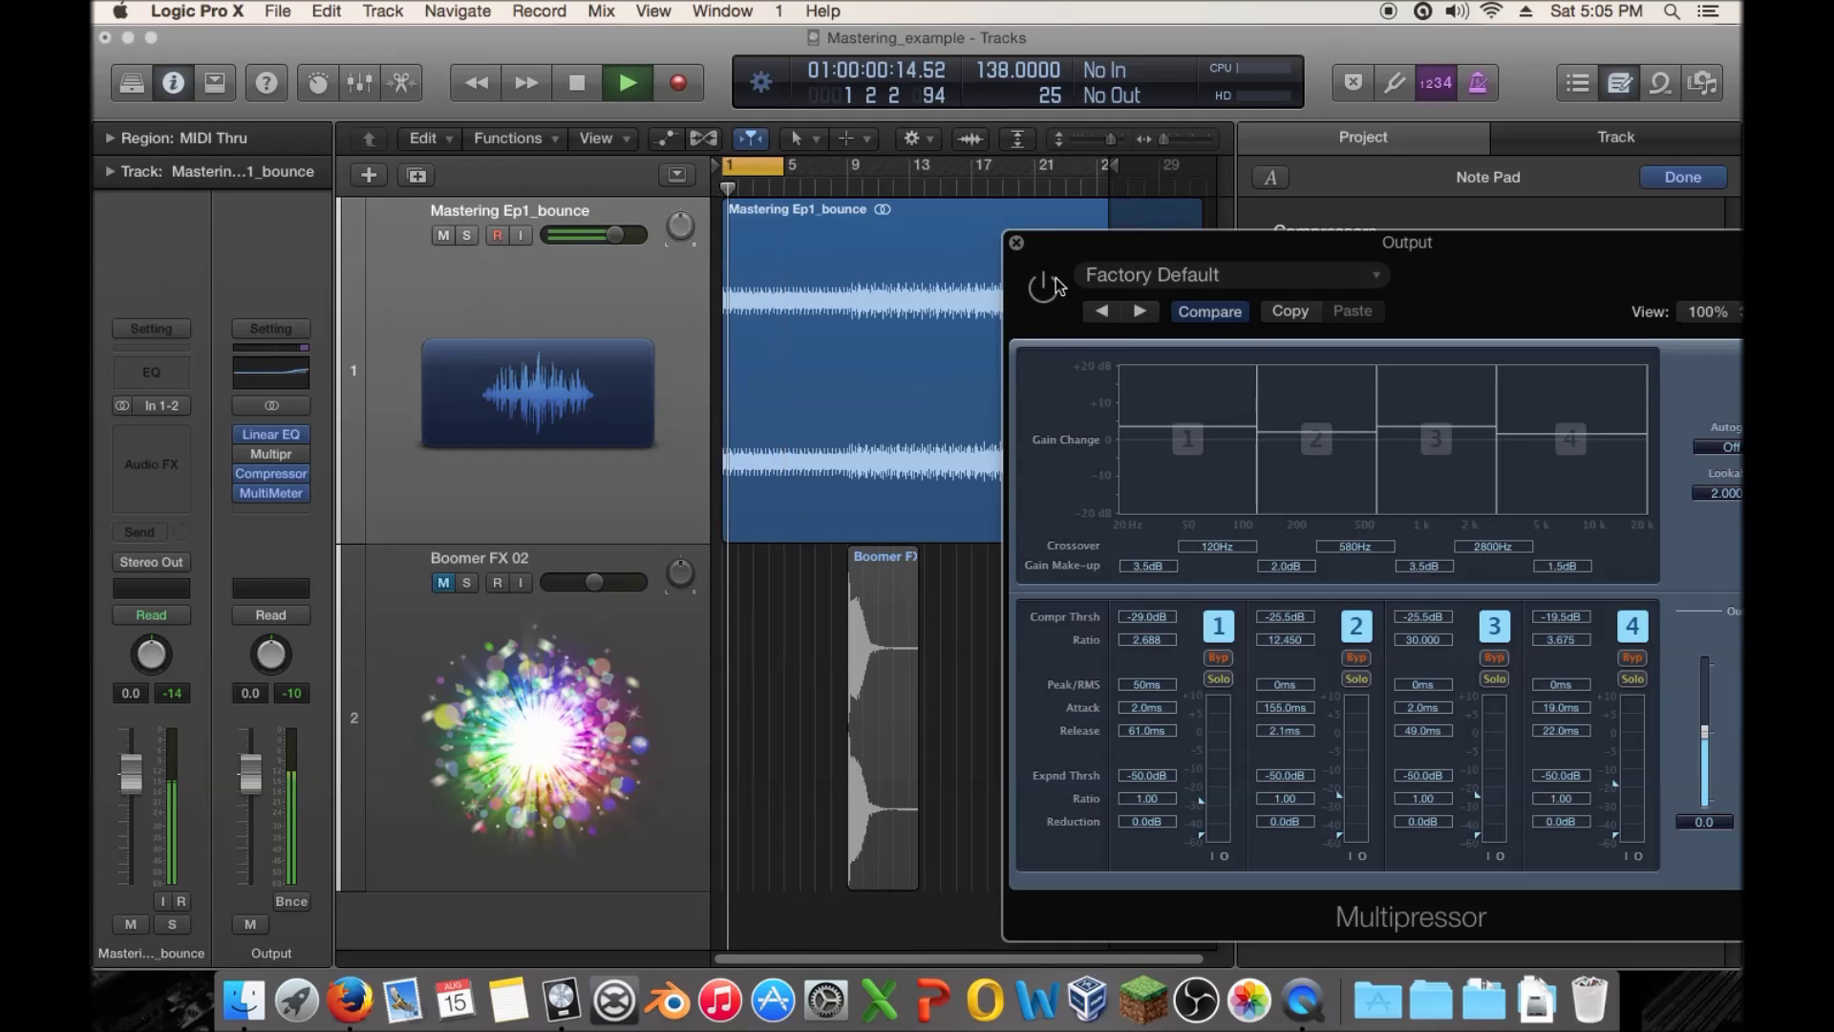
click(1045, 286)
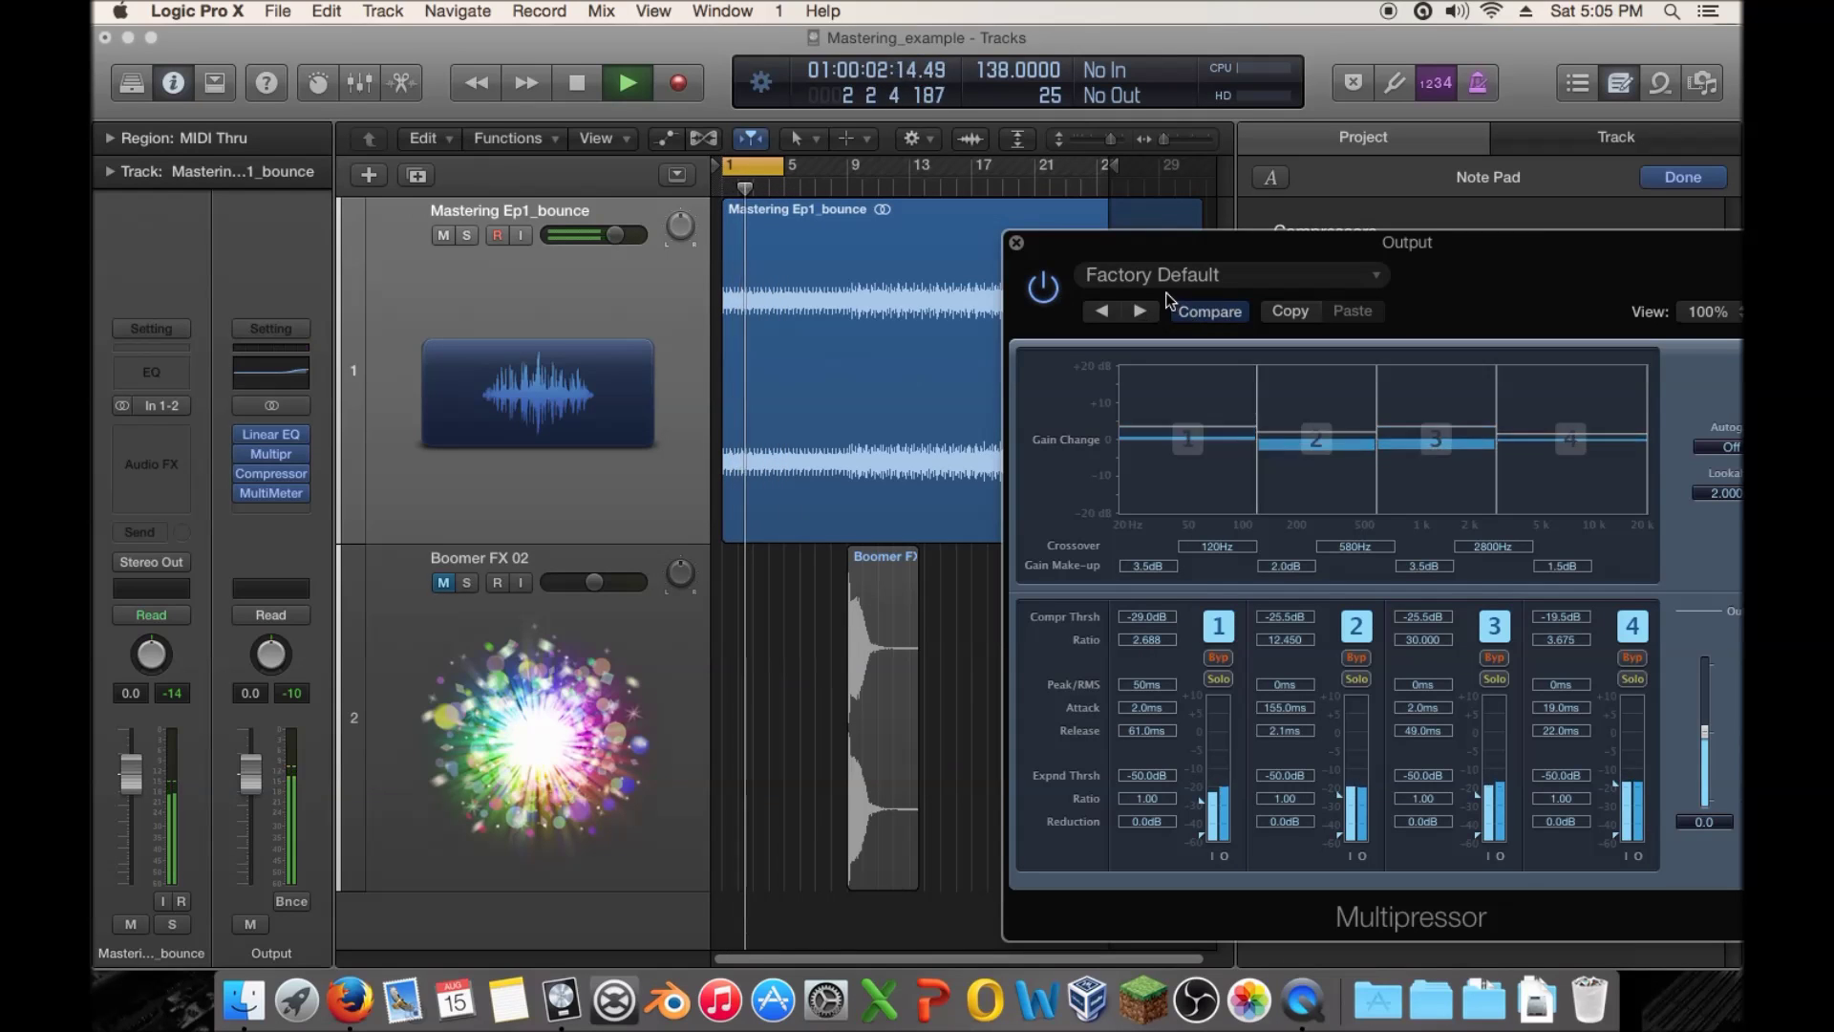
key(space)
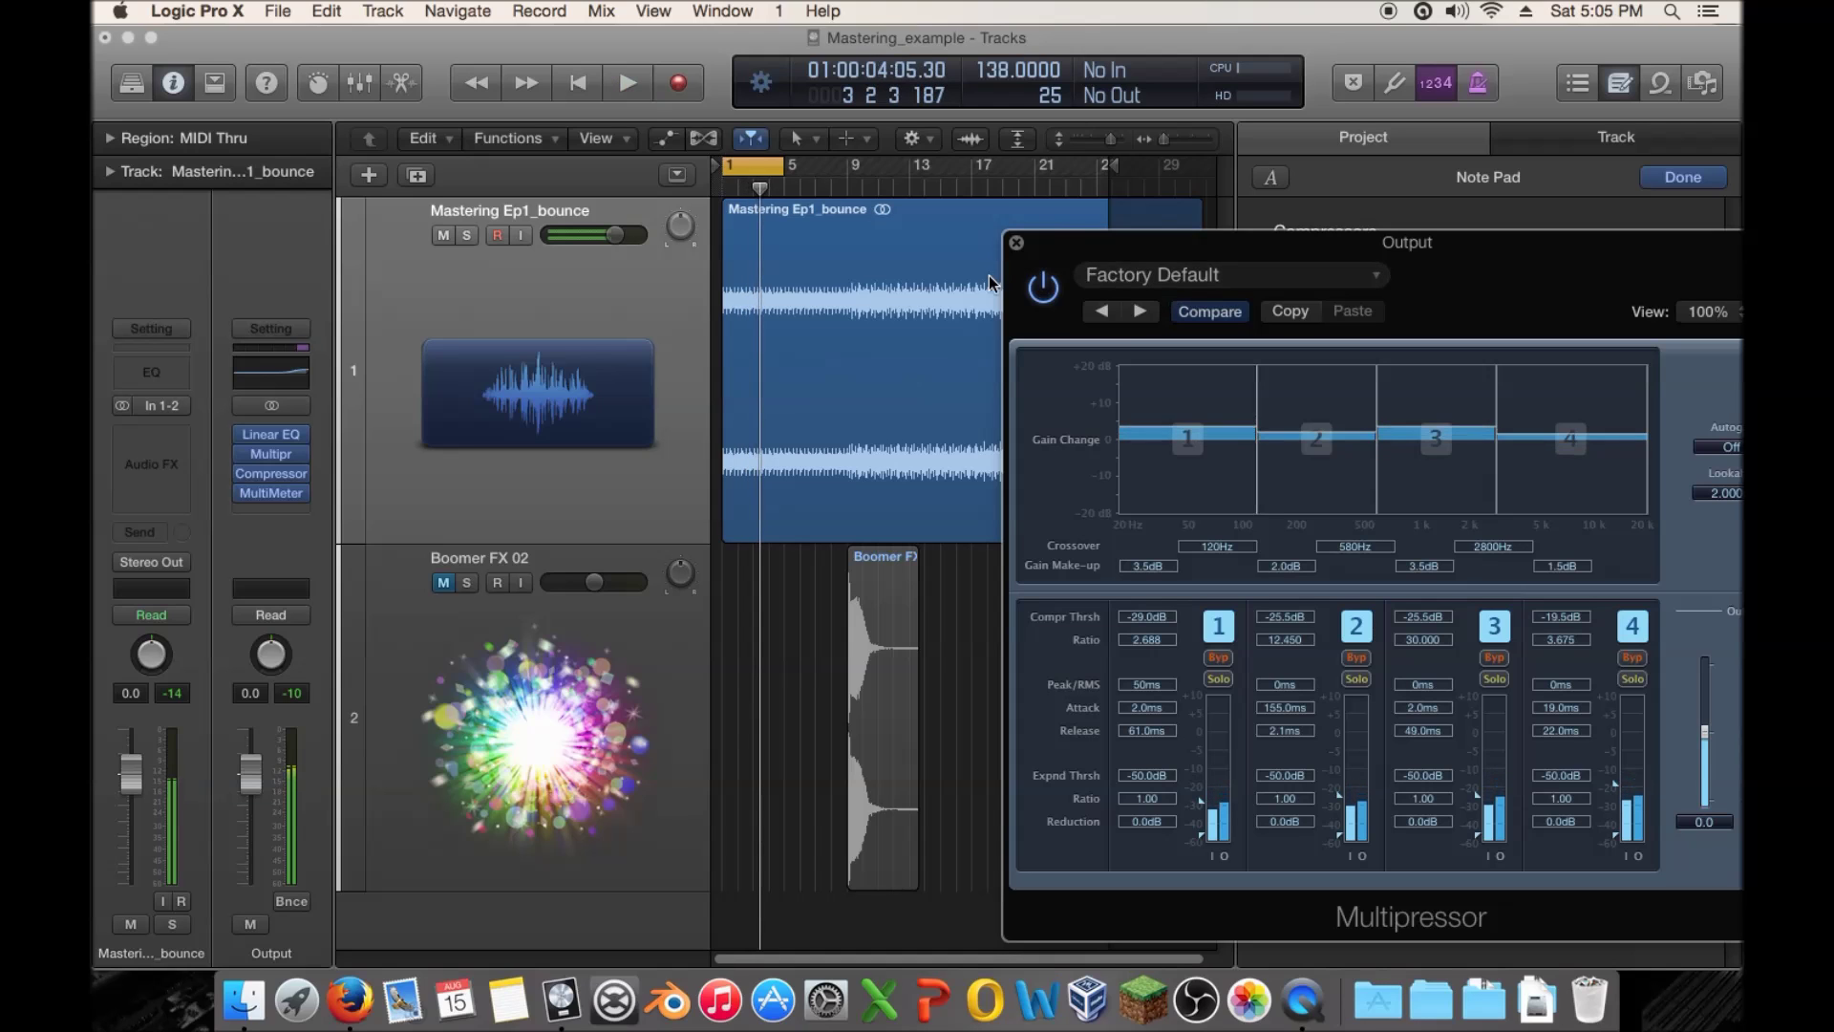
drag(1073, 237, 729, 205)
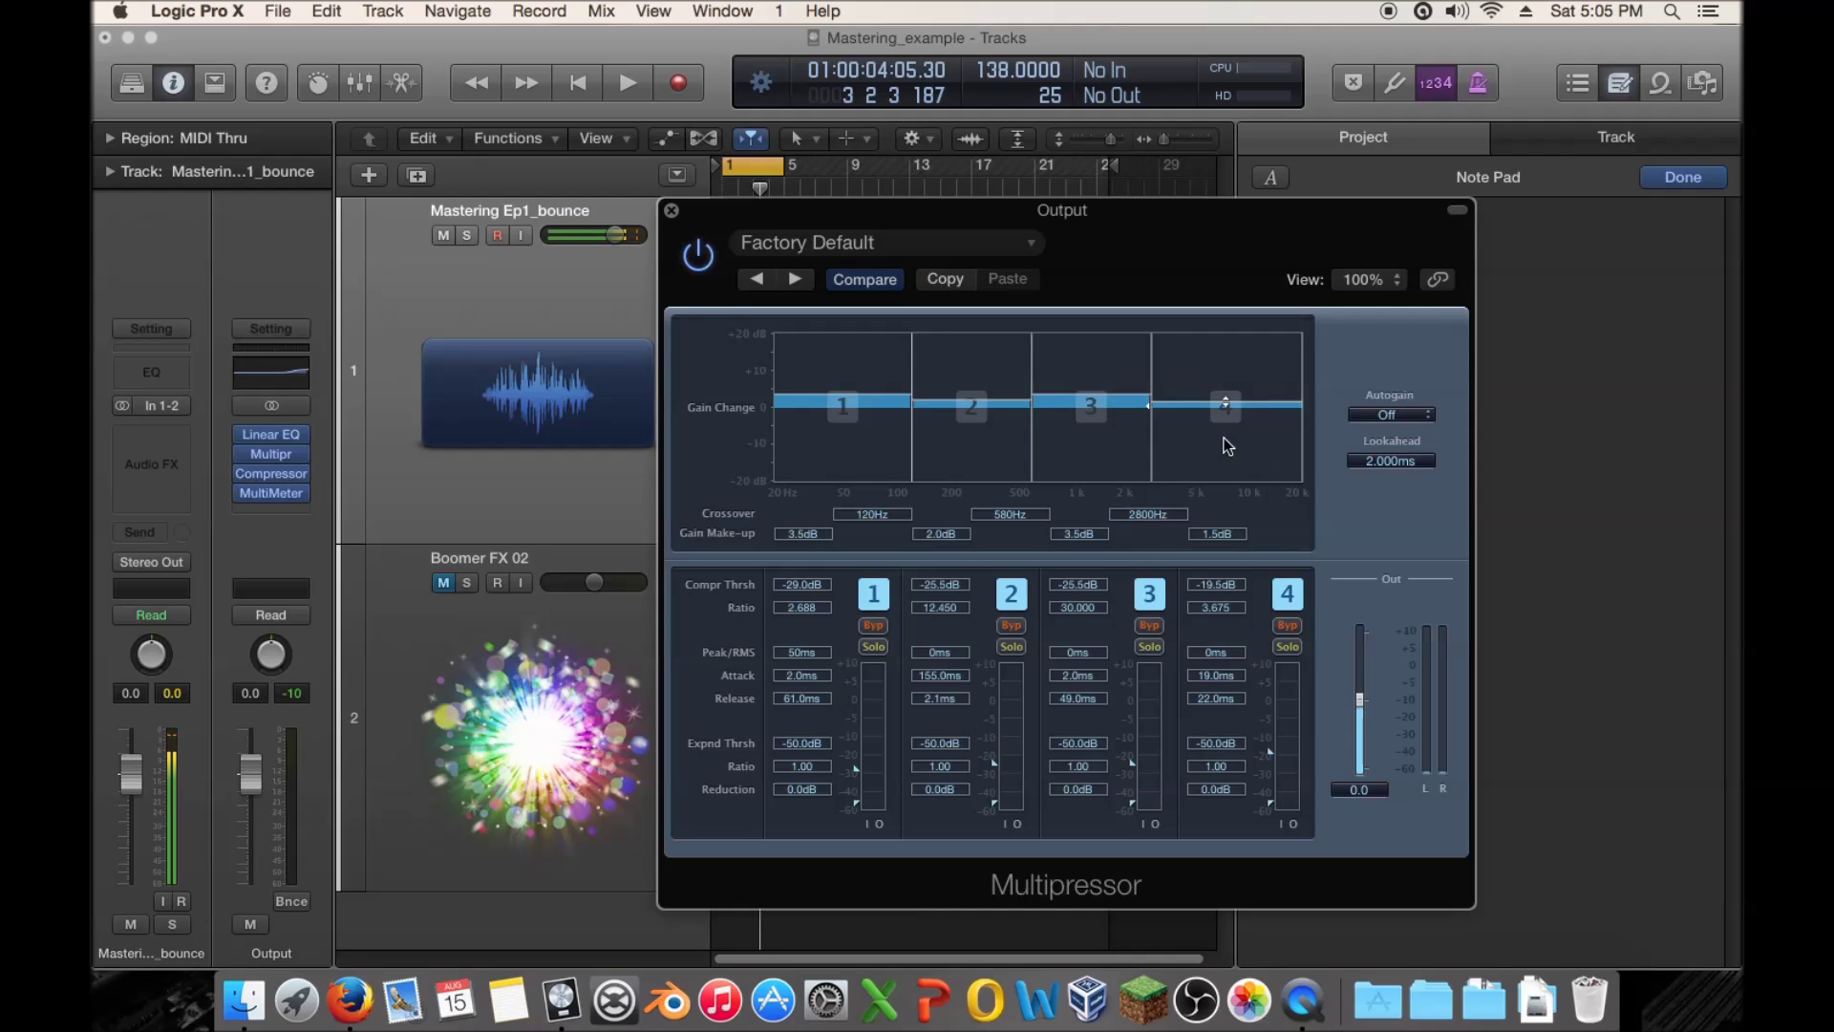
drag(987, 215, 934, 204)
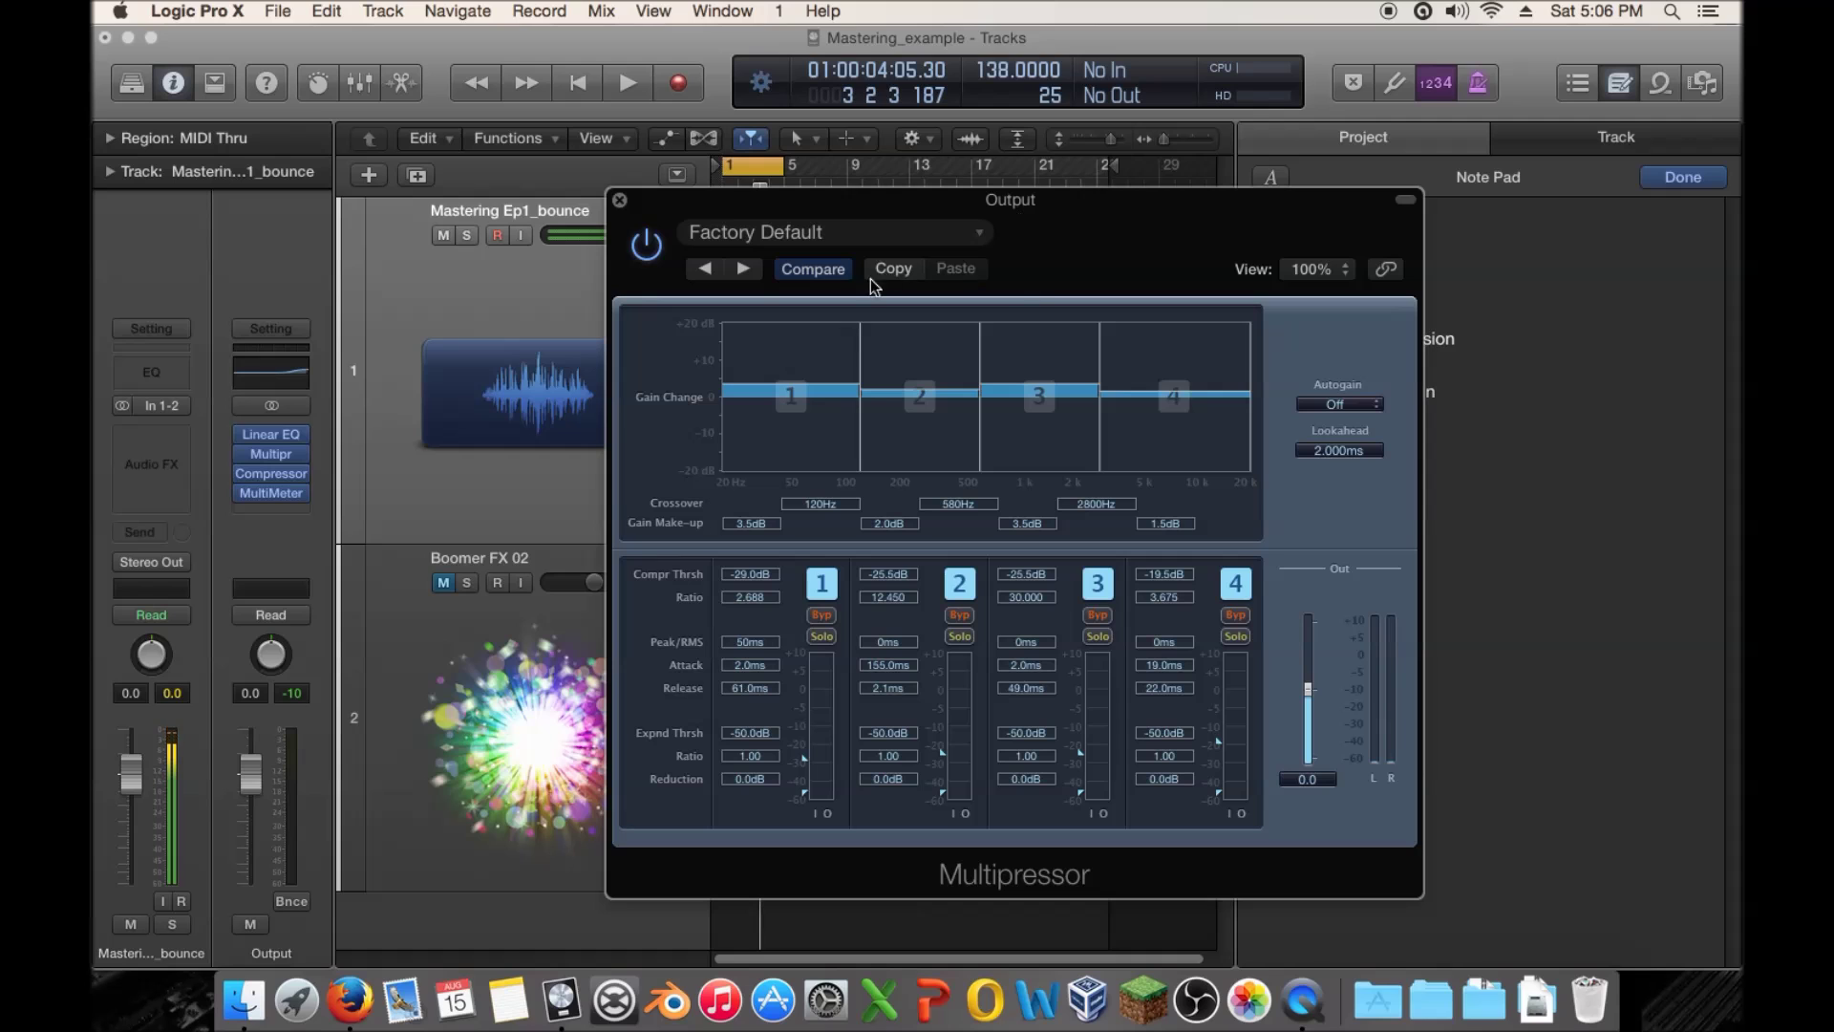
drag(687, 212, 1071, 229)
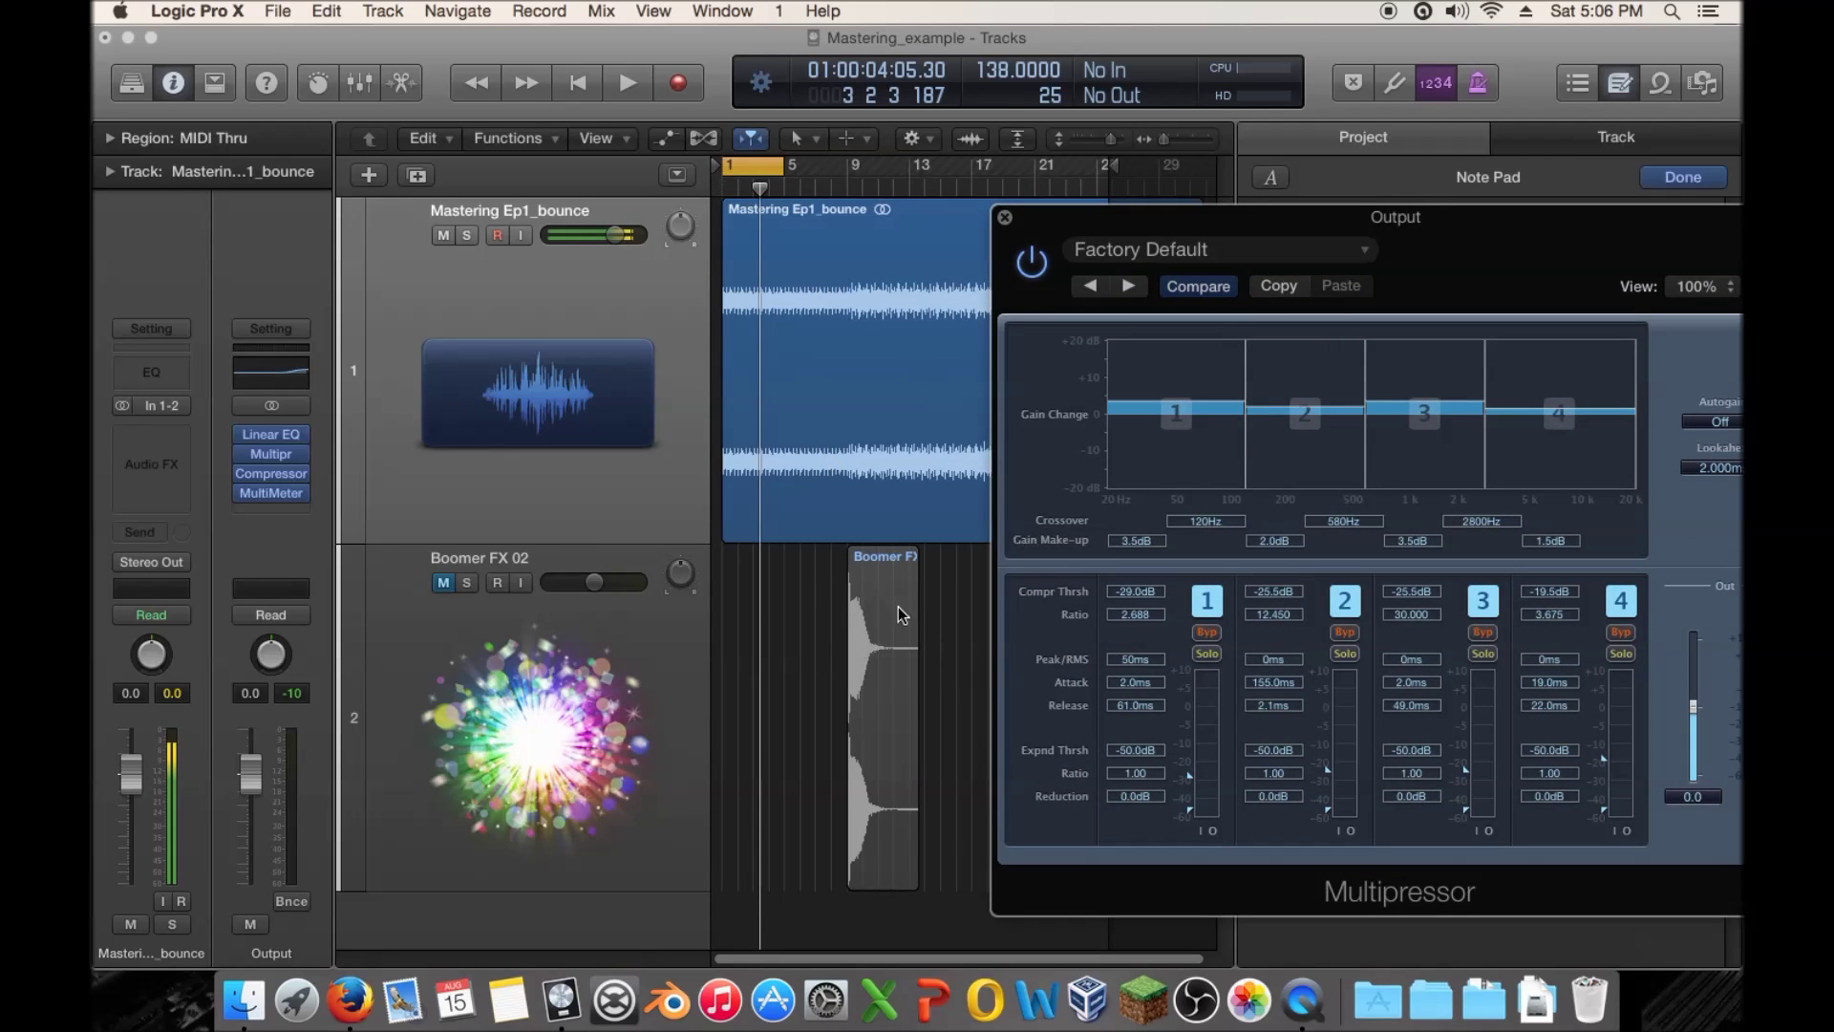
drag(1225, 199, 1167, 246)
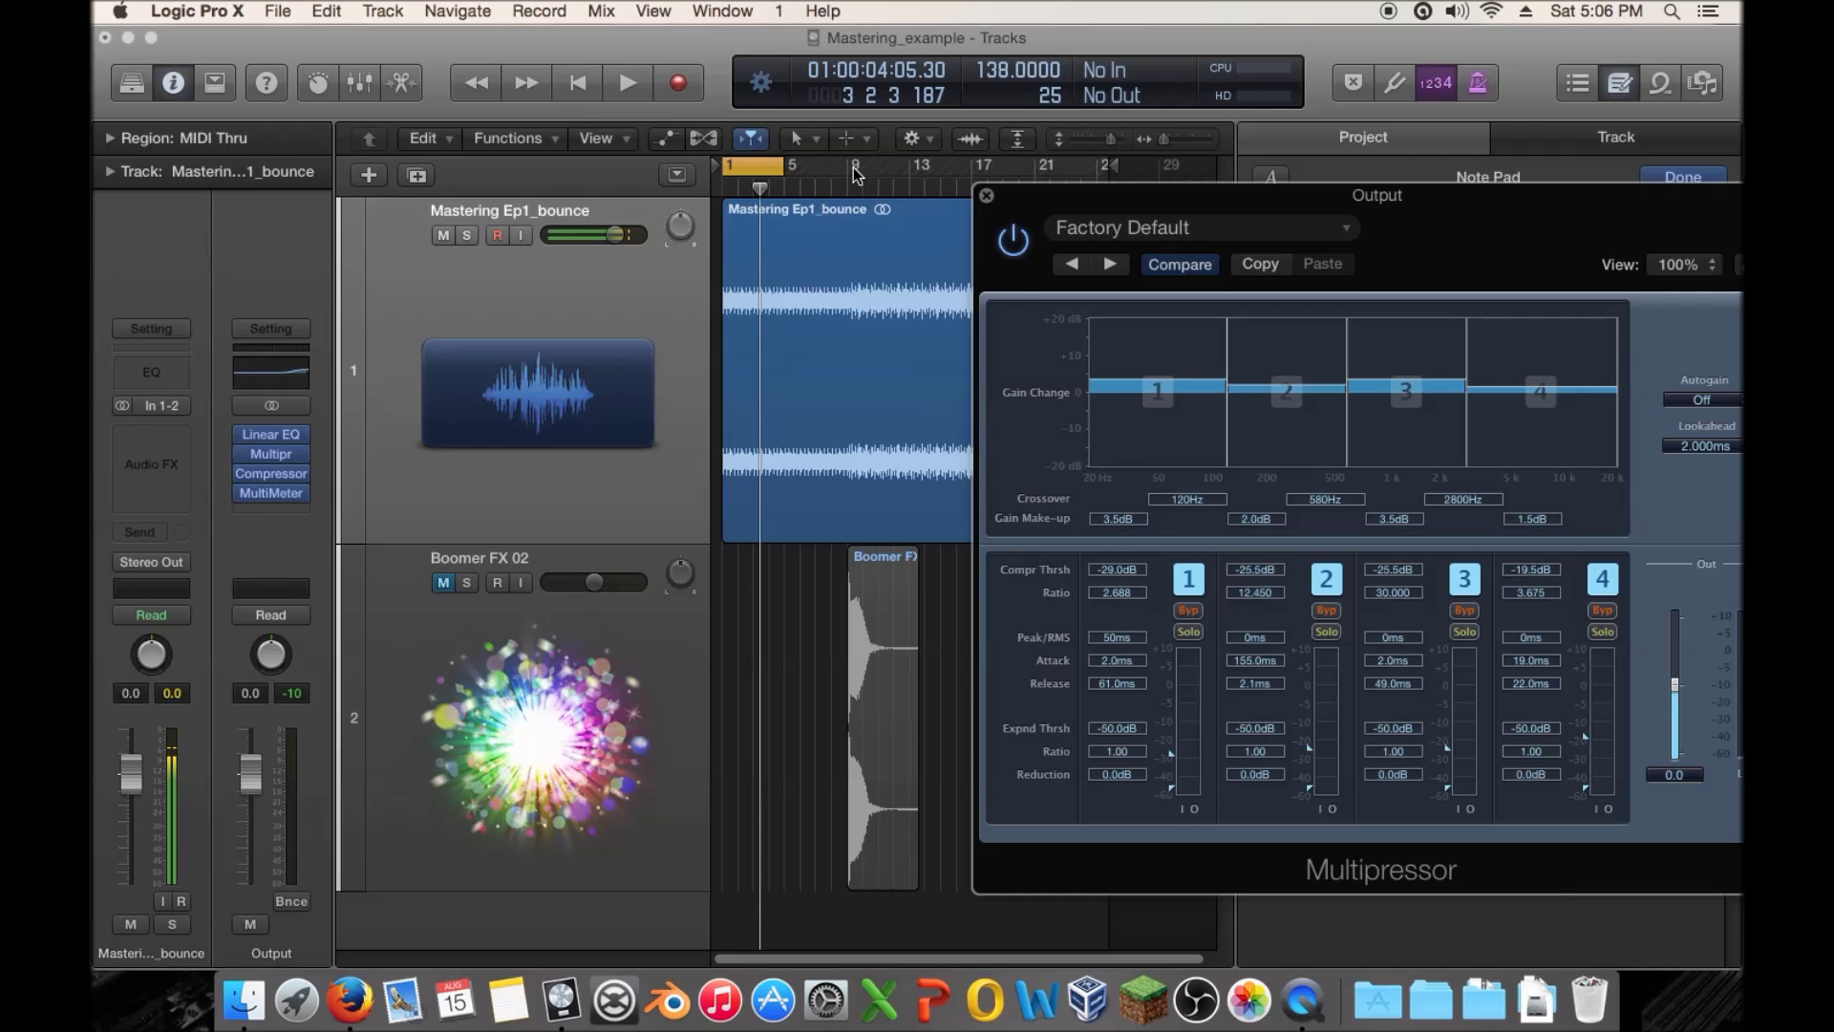
drag(1200, 193, 960, 185)
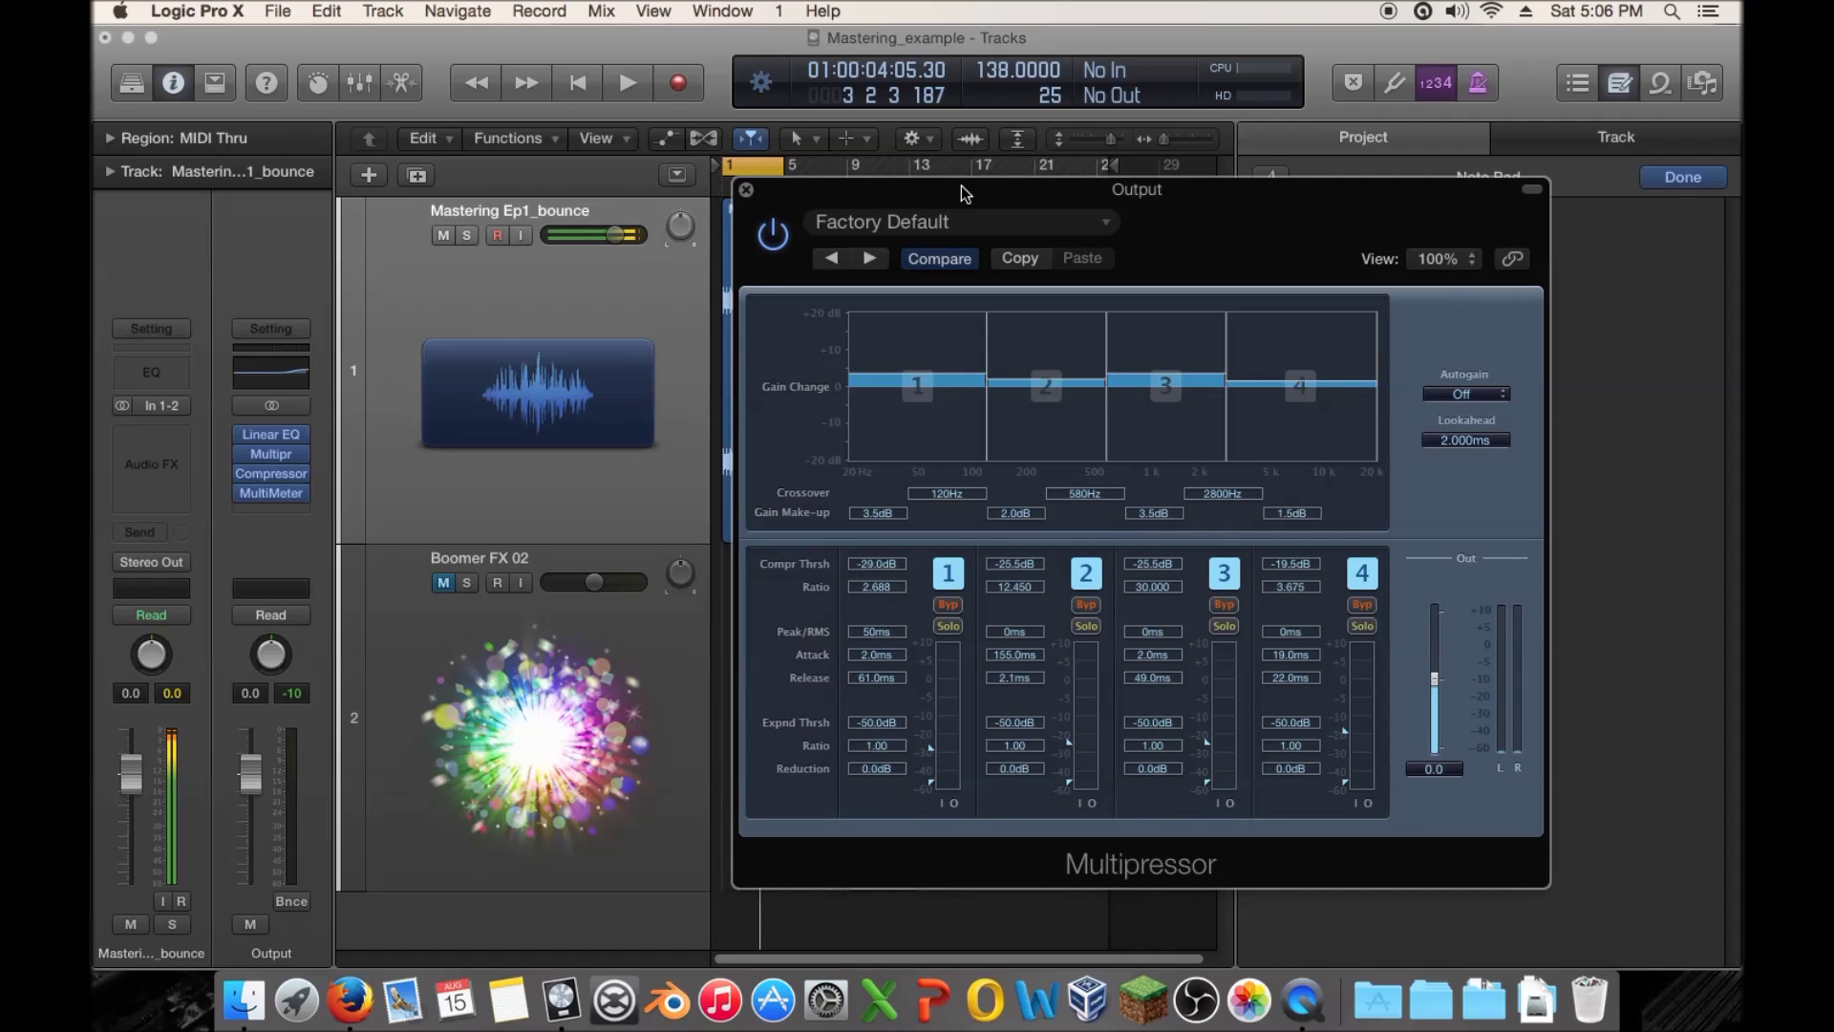
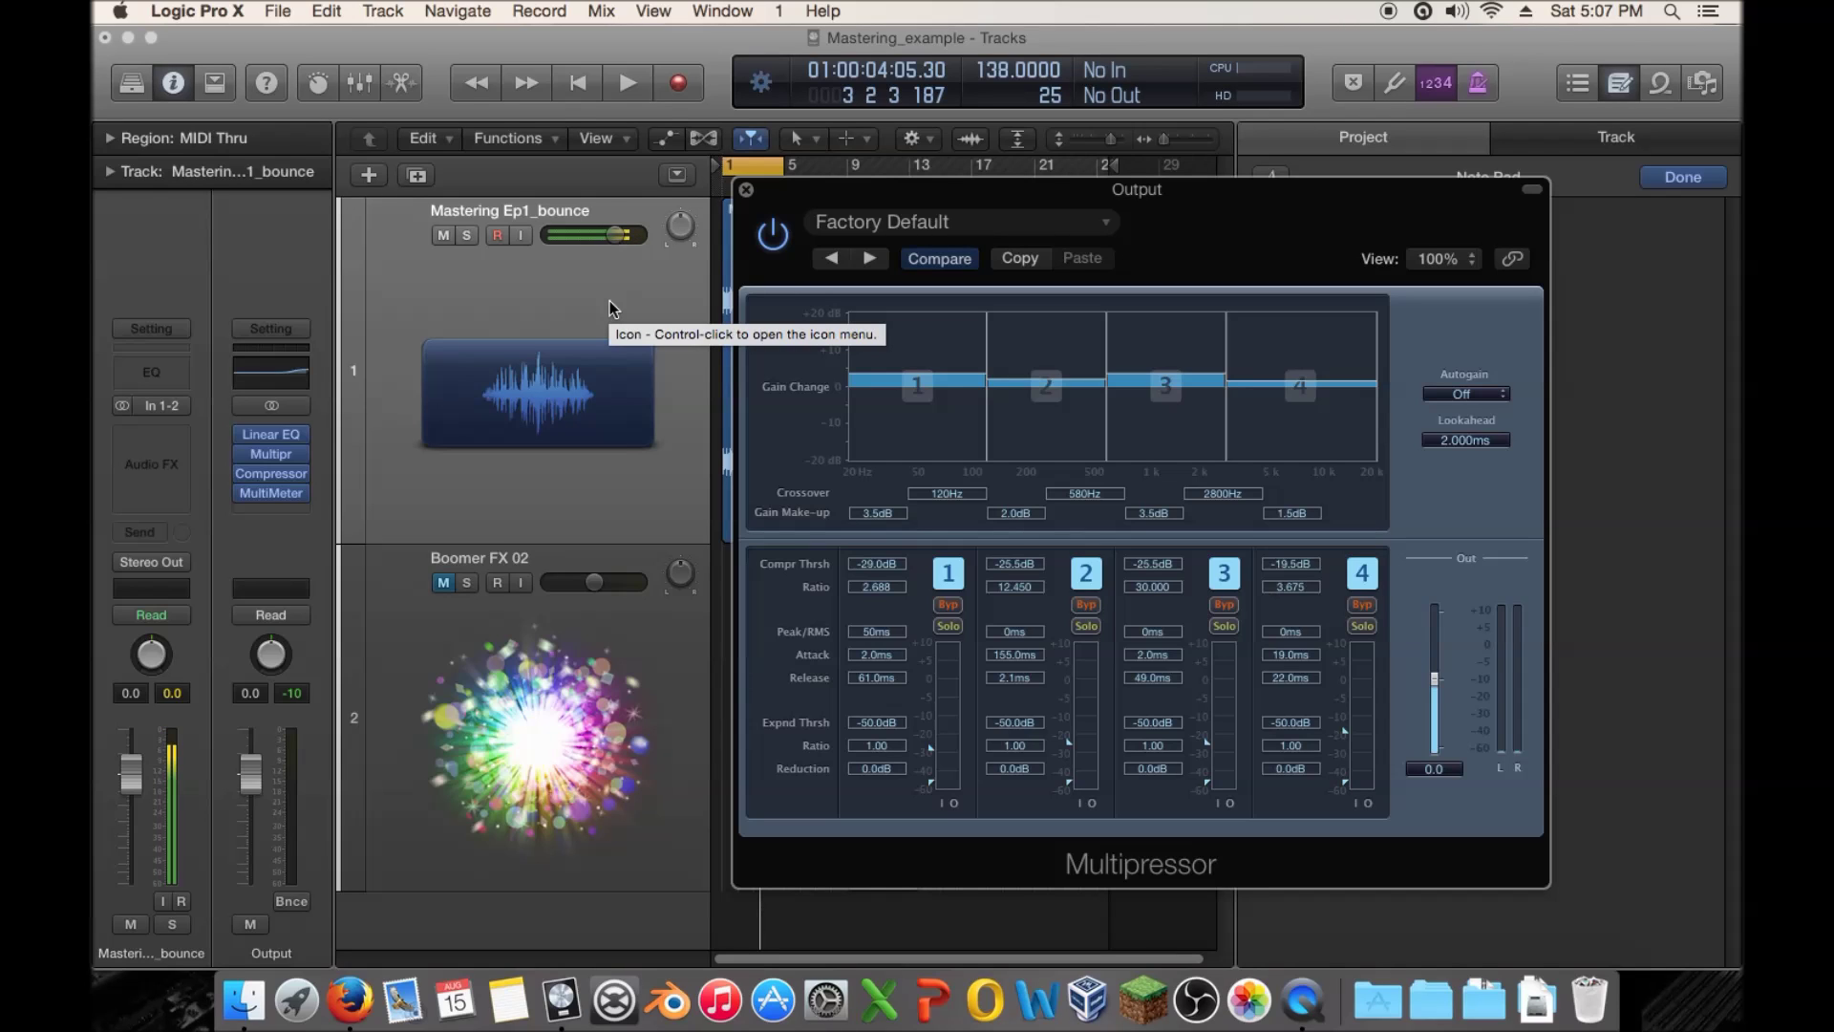
Resume playback, set band 4's gain make-up to 2.5 dB, and compare the Multipressor bypassed and active
key(space)
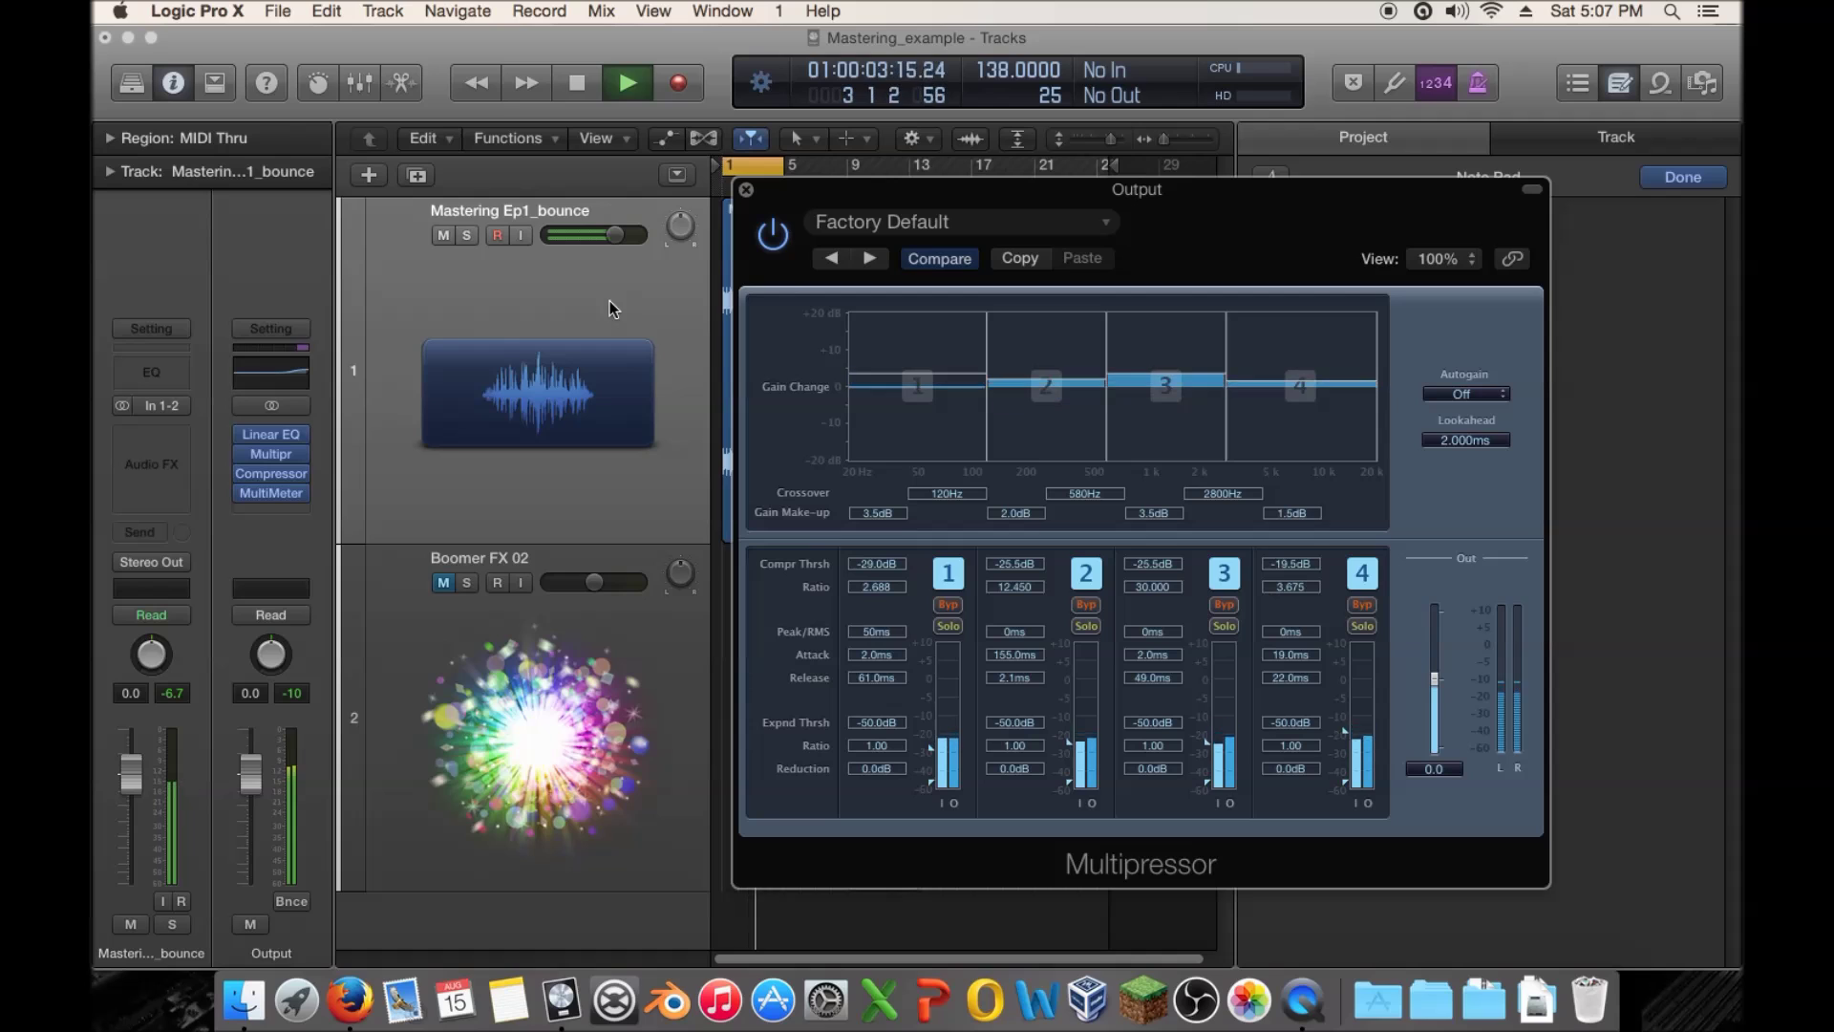
drag(1054, 397, 1060, 407)
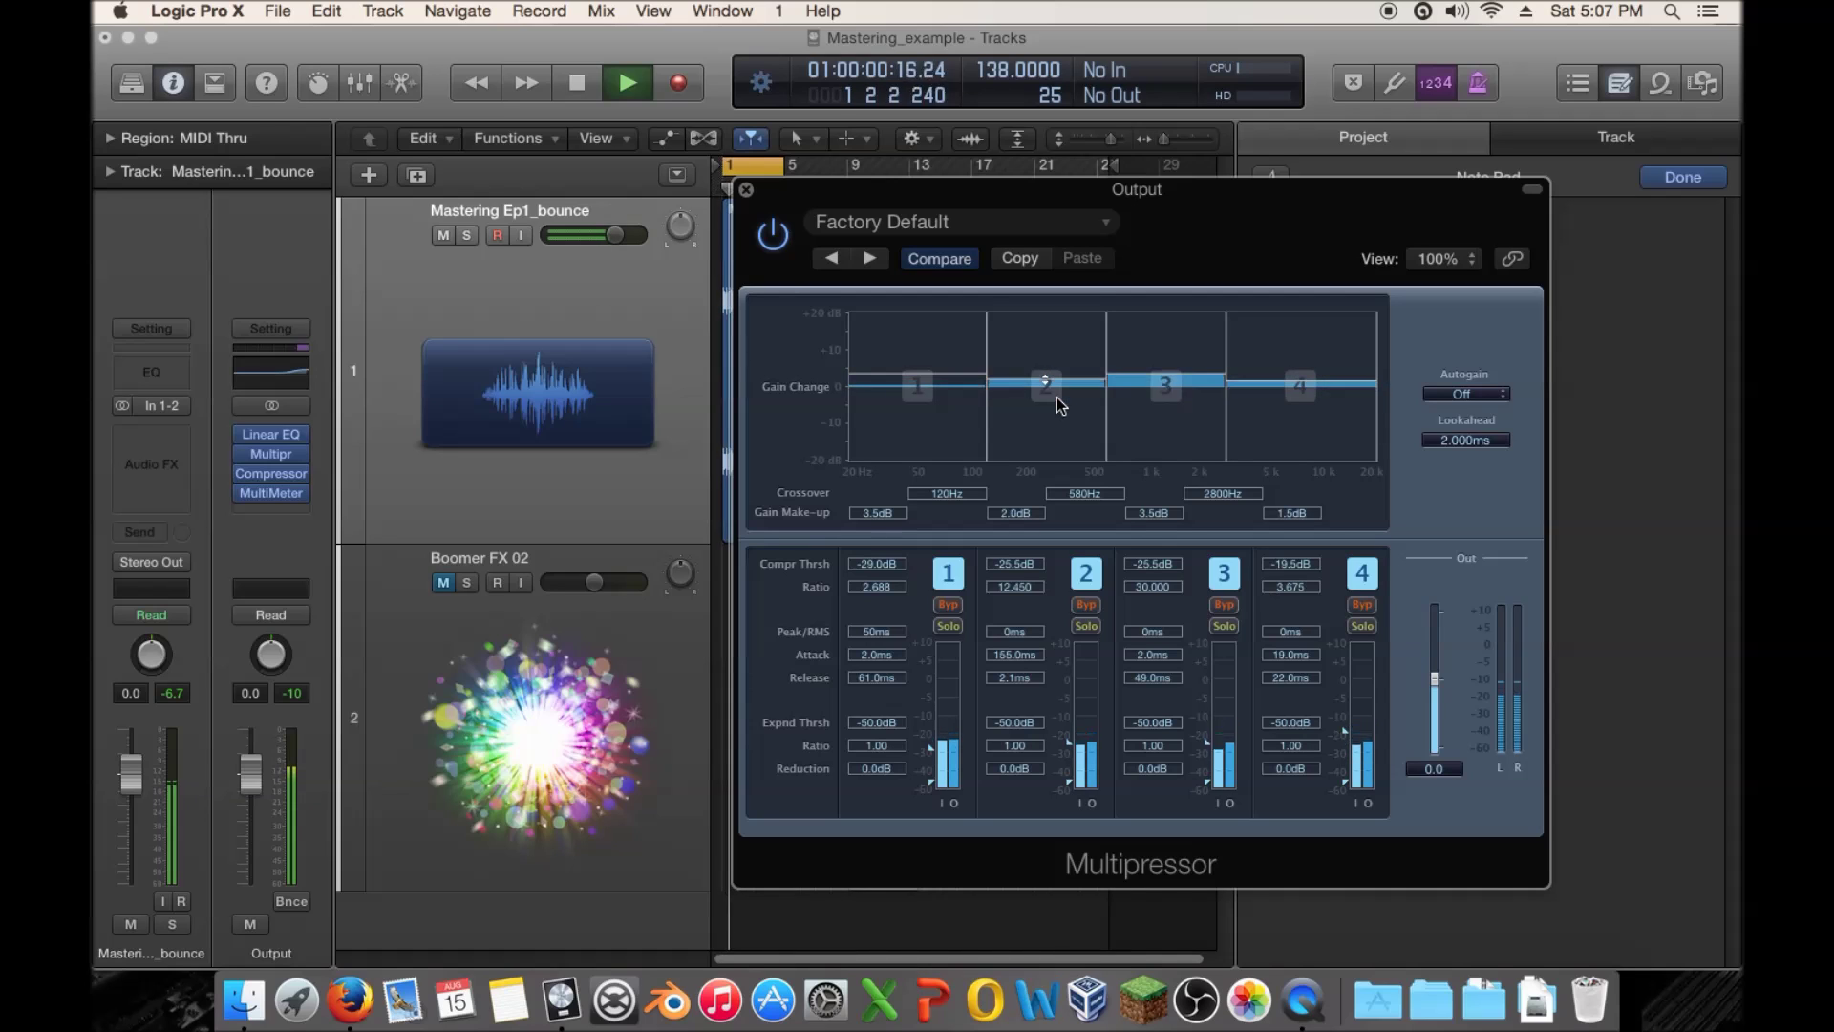
drag(1171, 386, 1275, 395)
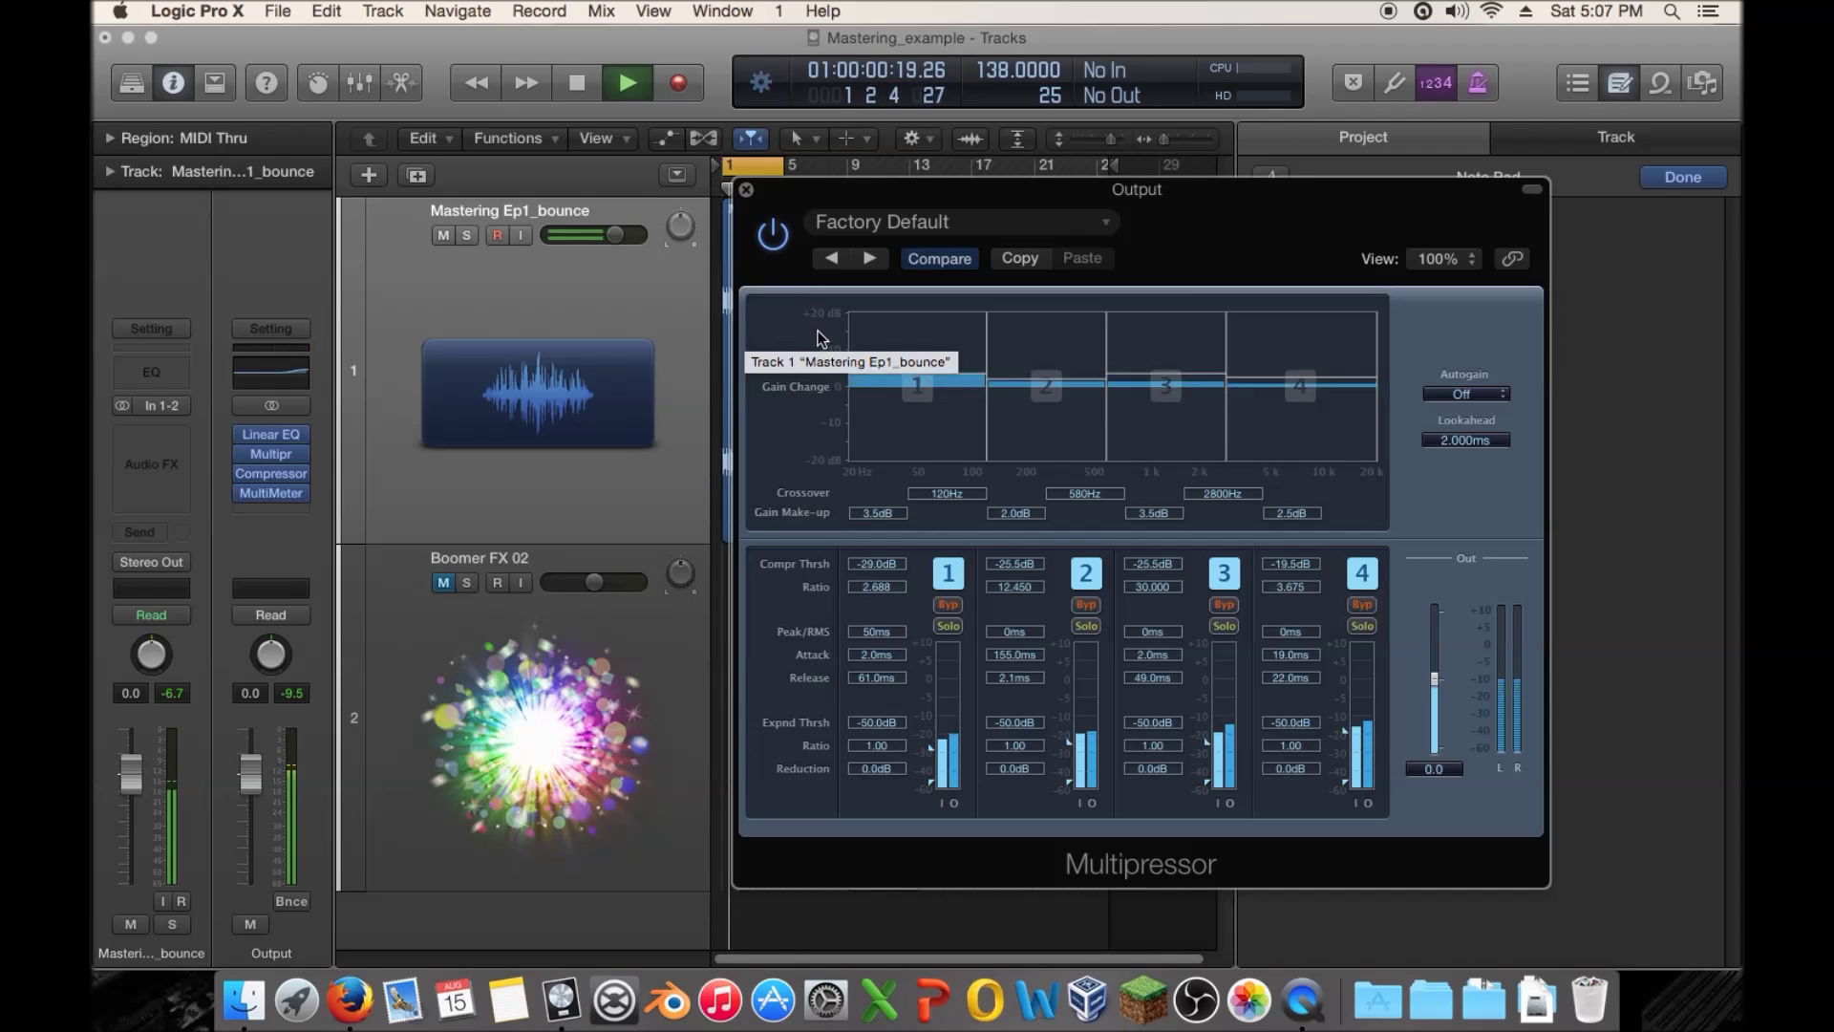
click(771, 237)
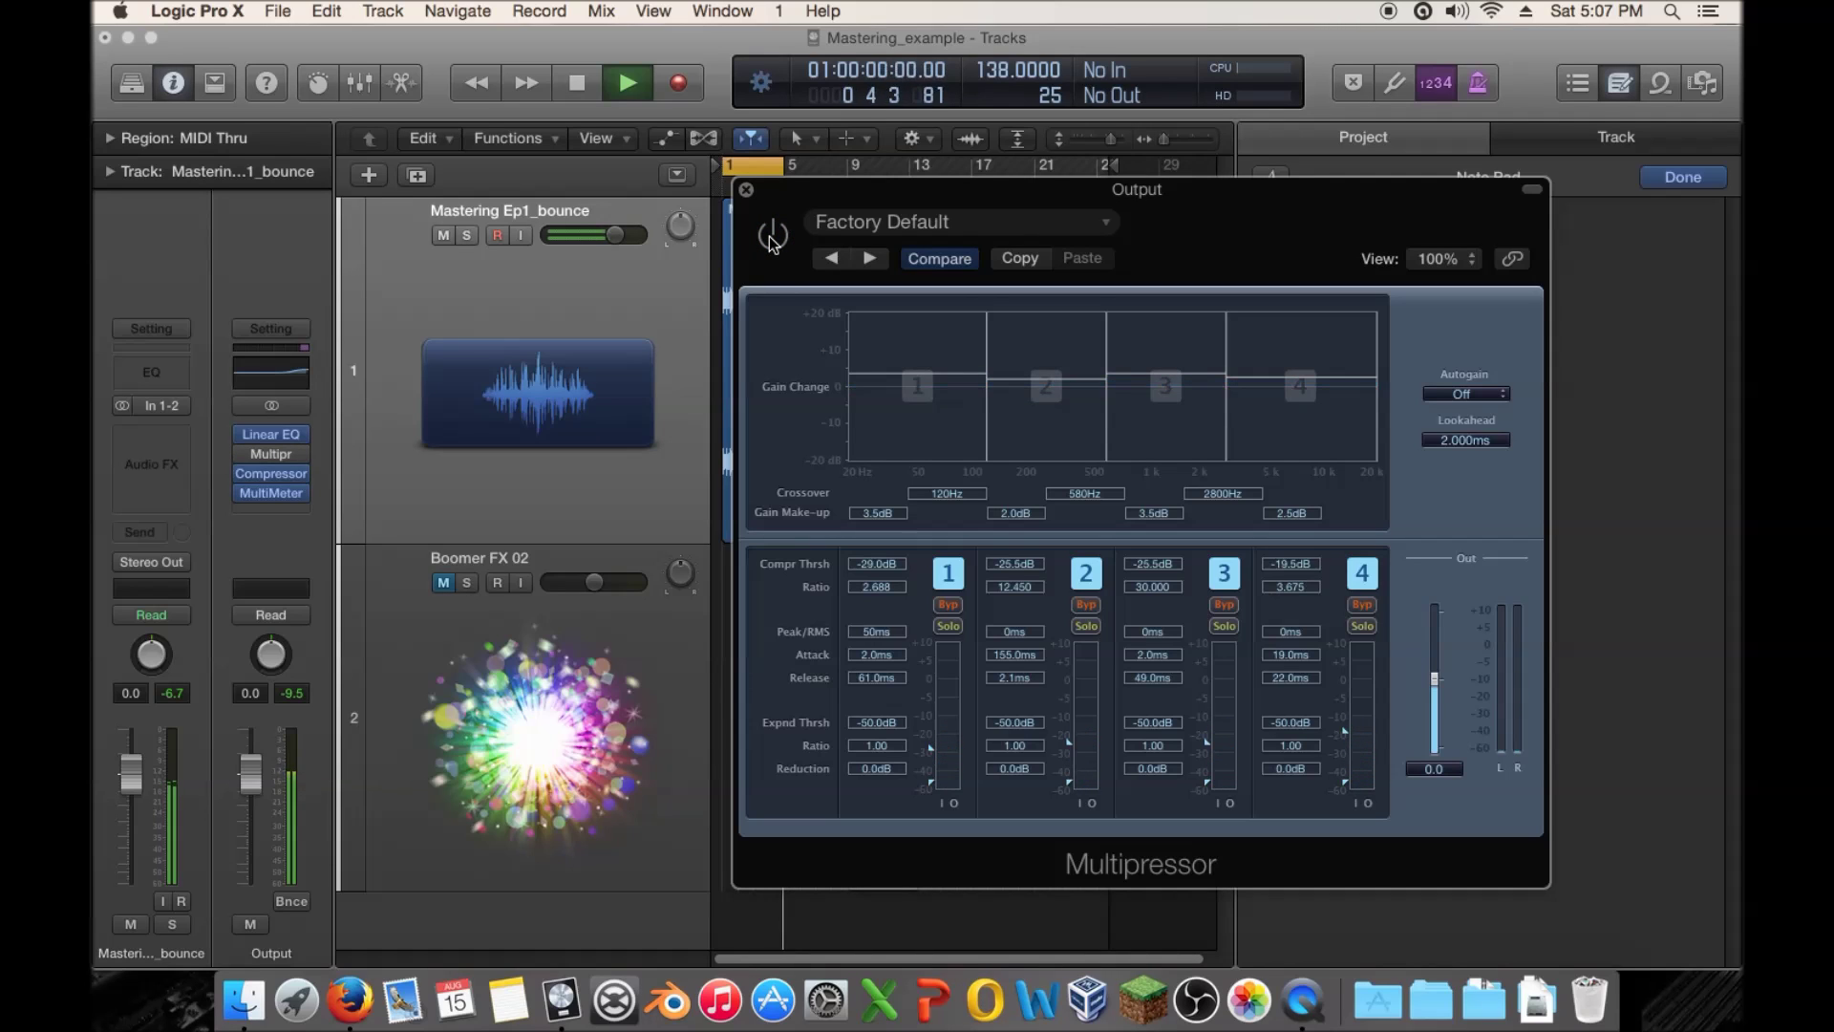
click(772, 237)
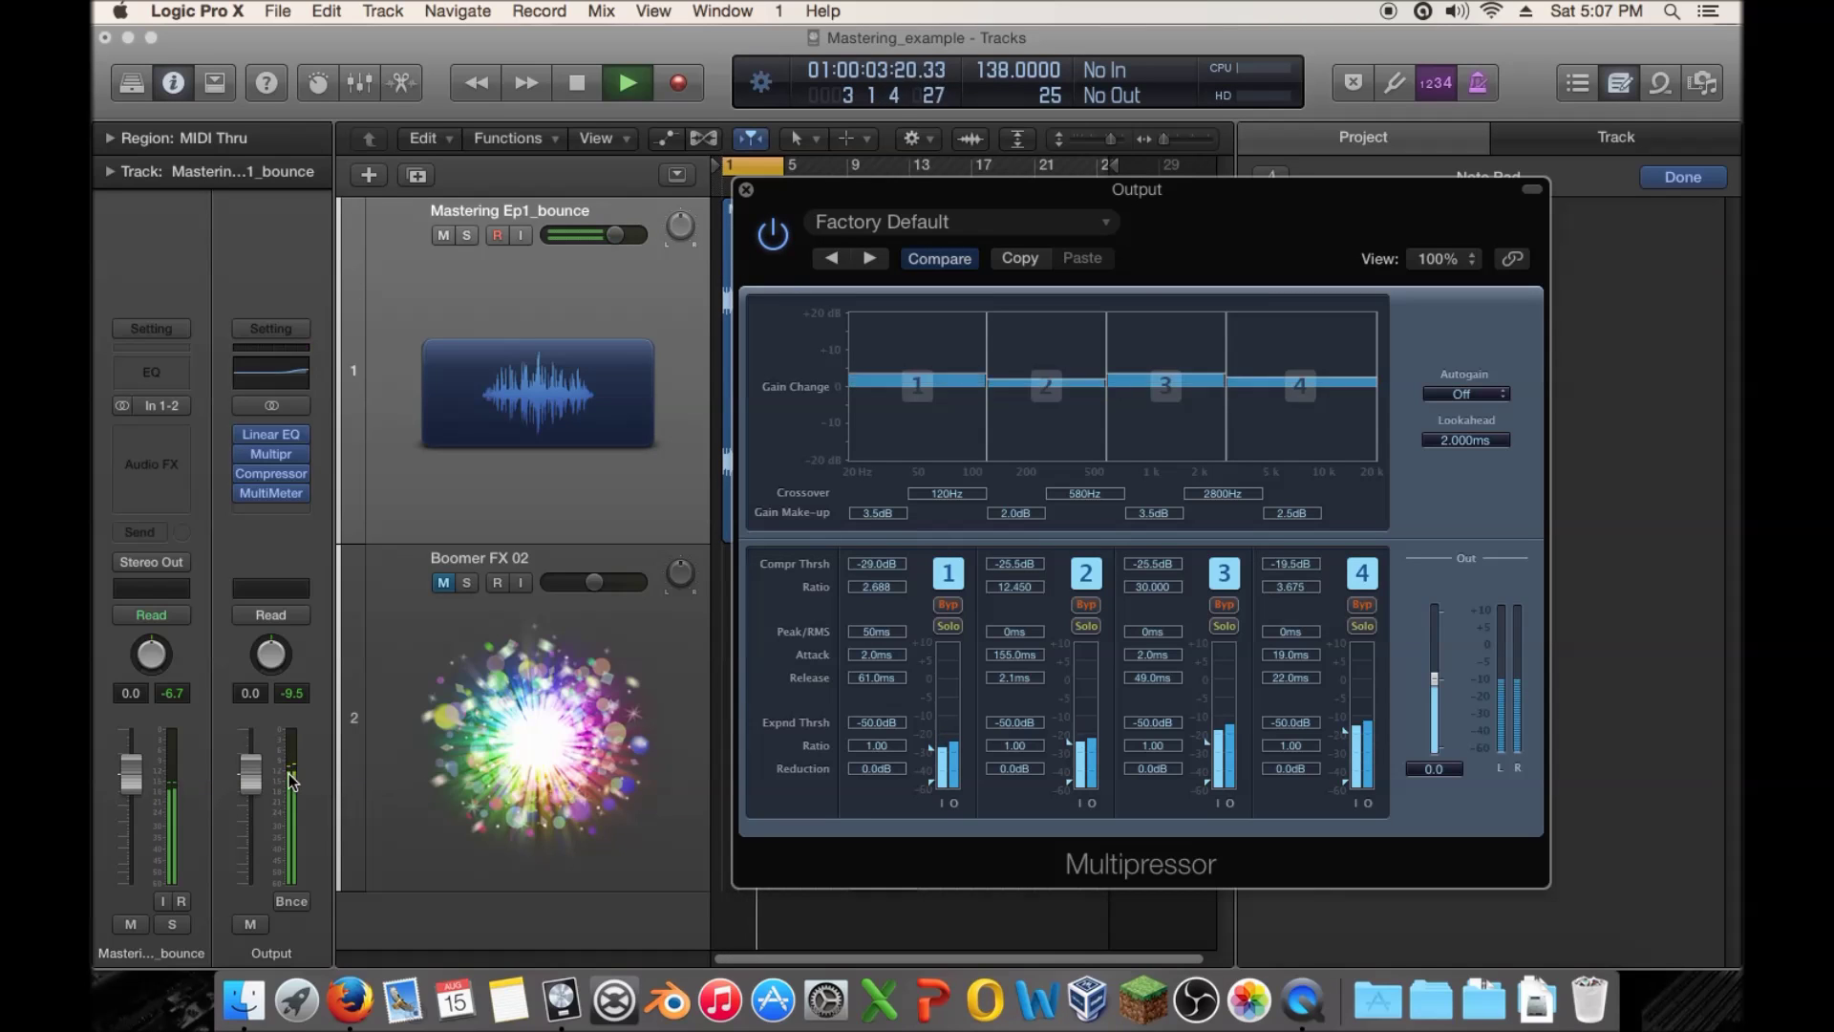
Reset the output channel's peak reading and lower the Multipressor's output level to -2.4 dB to match the bypassed loudness
click(291, 695)
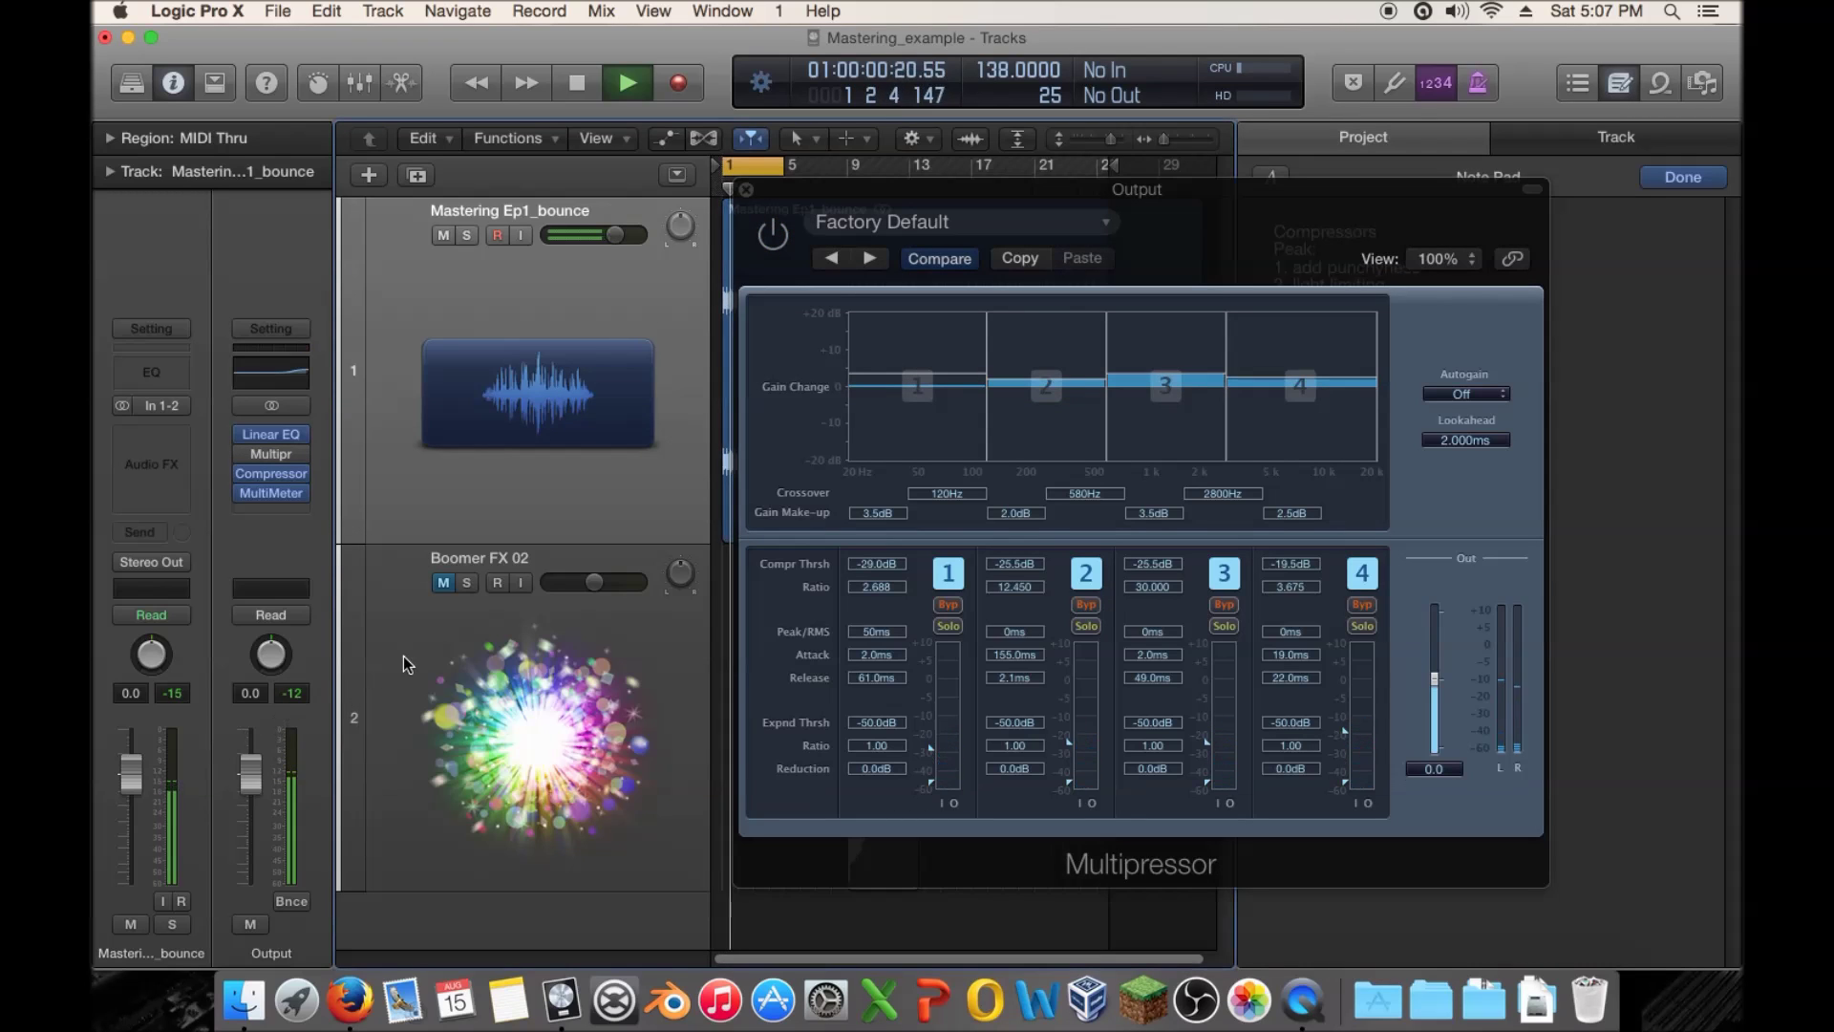
click(773, 232)
drag(1434, 678, 1439, 688)
click(303, 694)
drag(1438, 686, 1439, 696)
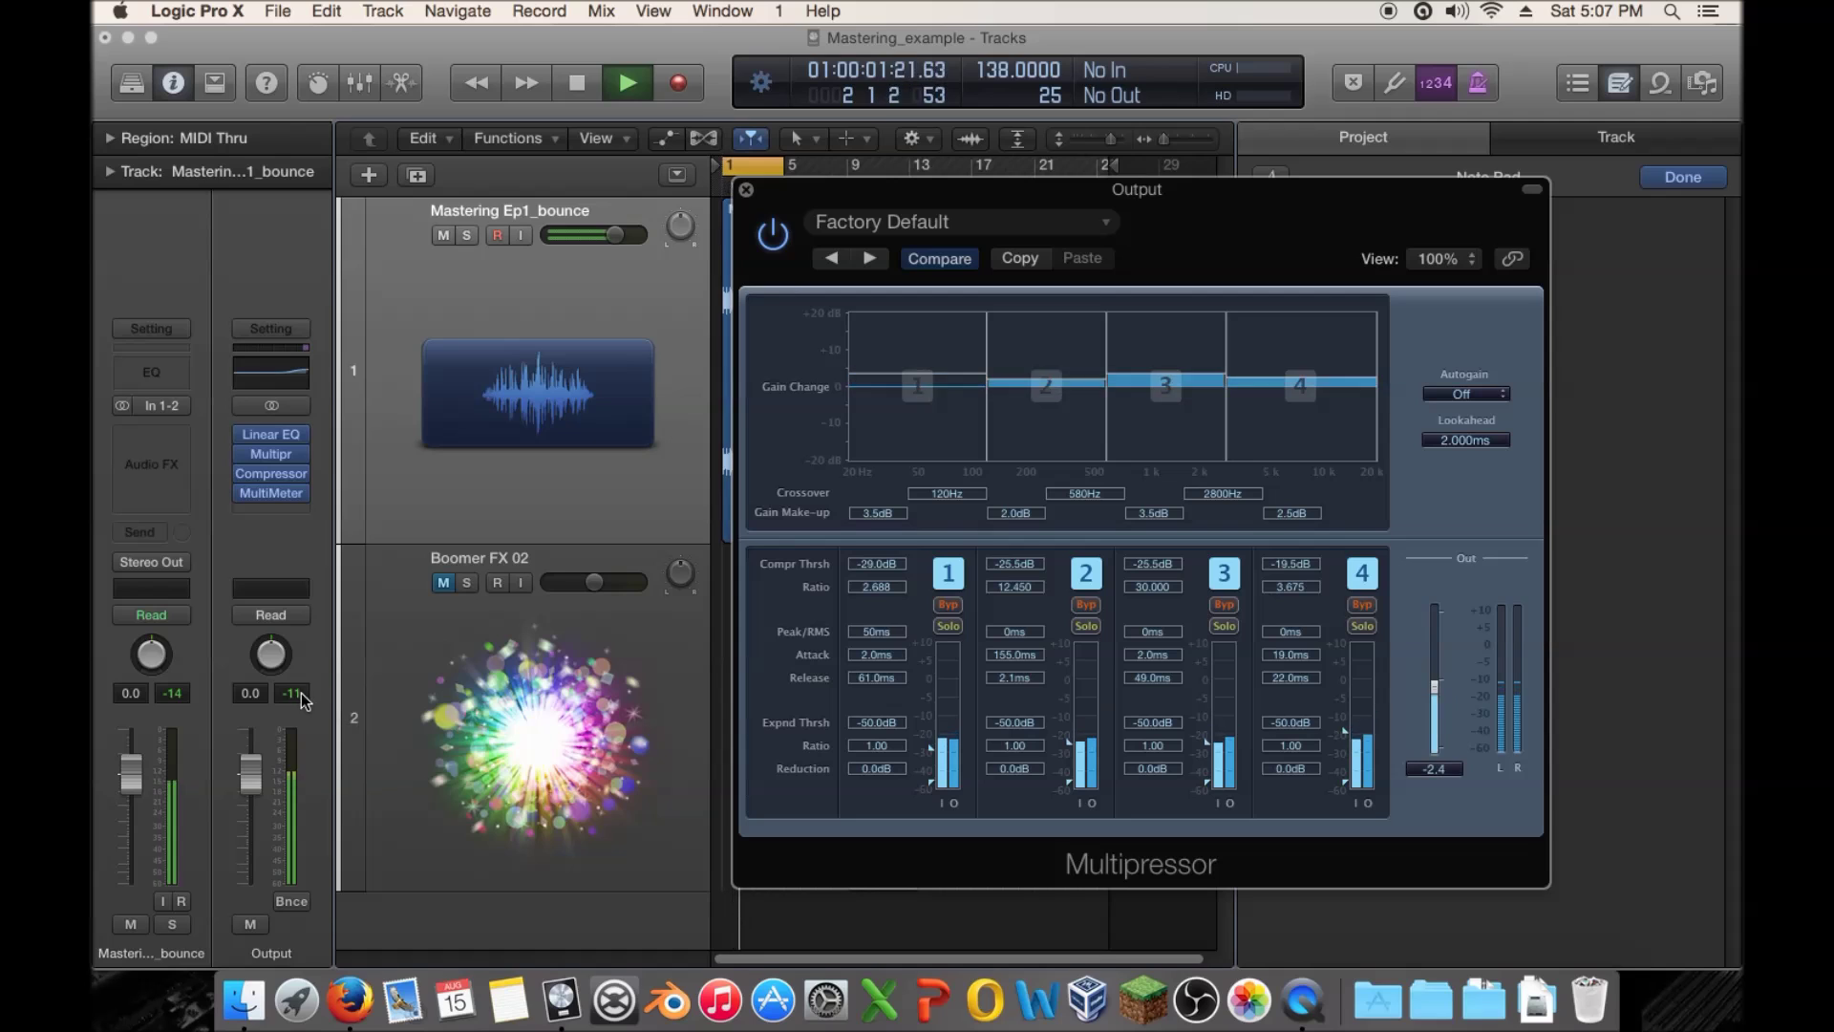
click(365, 665)
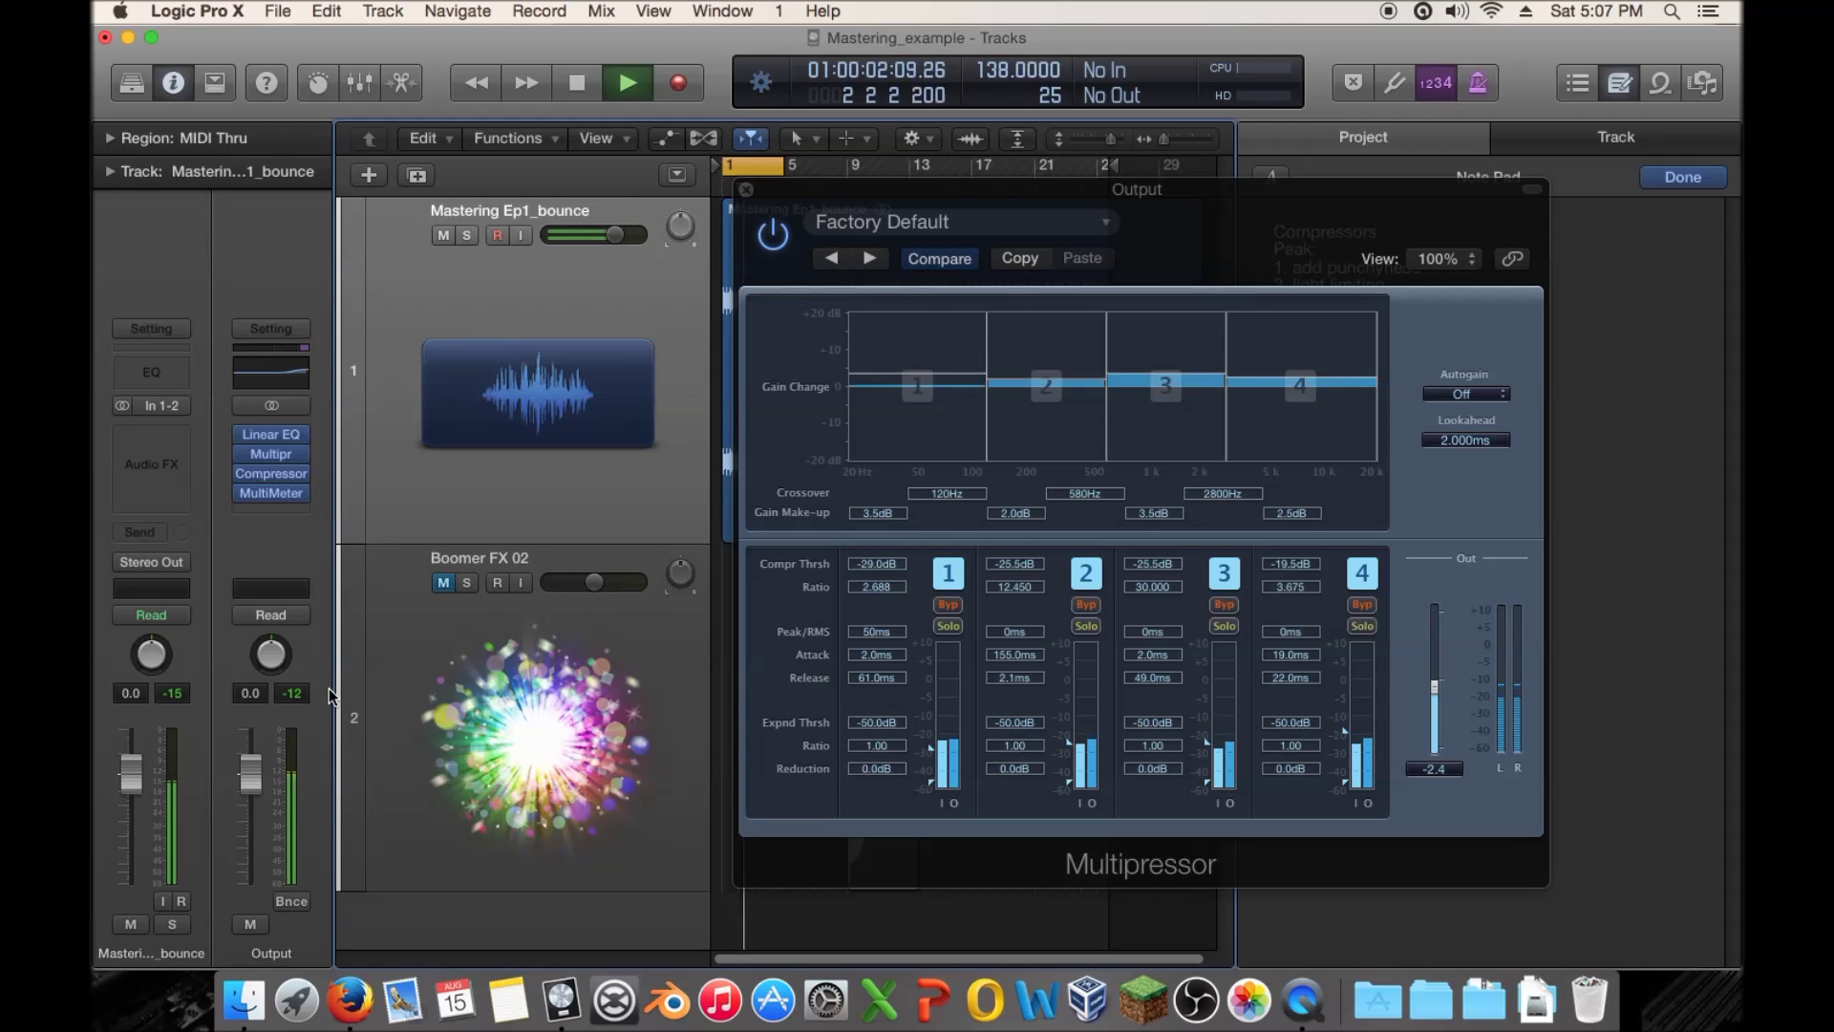
click(776, 237)
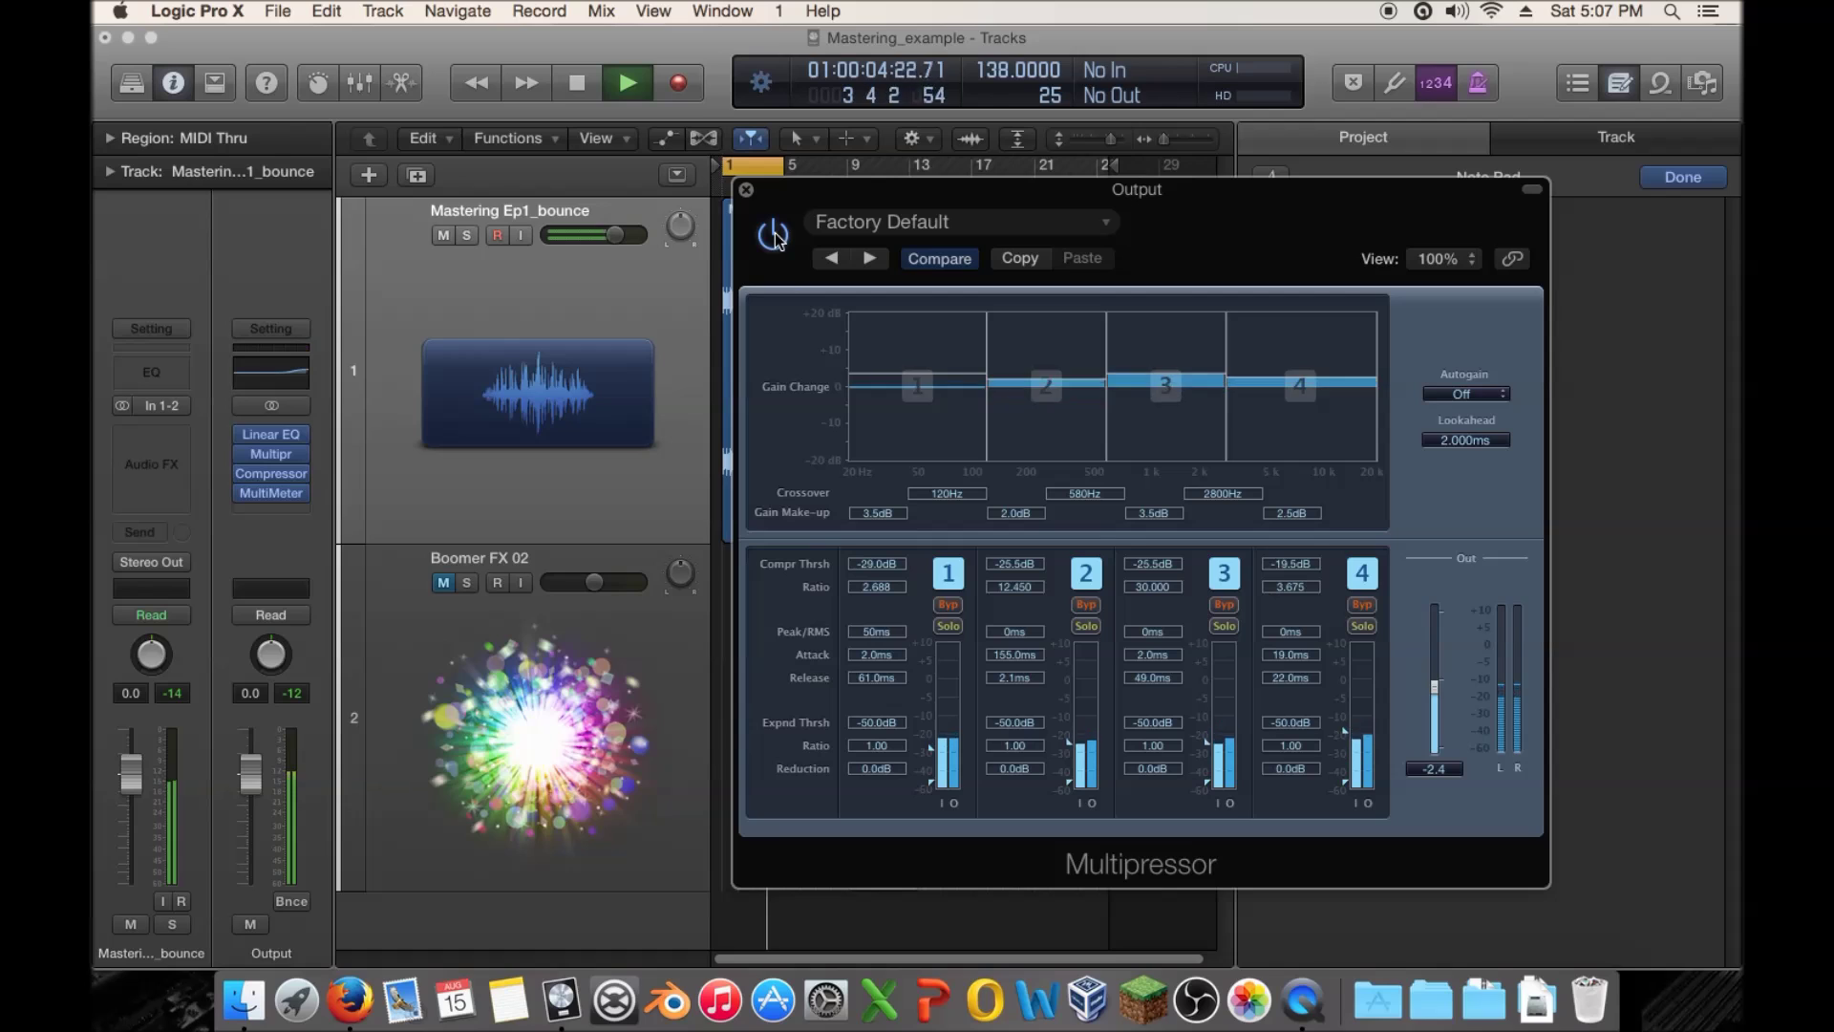
Solo bands 1 and 2, setting band 1's gain make-up to 4.5 dB and band 2's to 2.5 dB
click(1086, 627)
click(1086, 626)
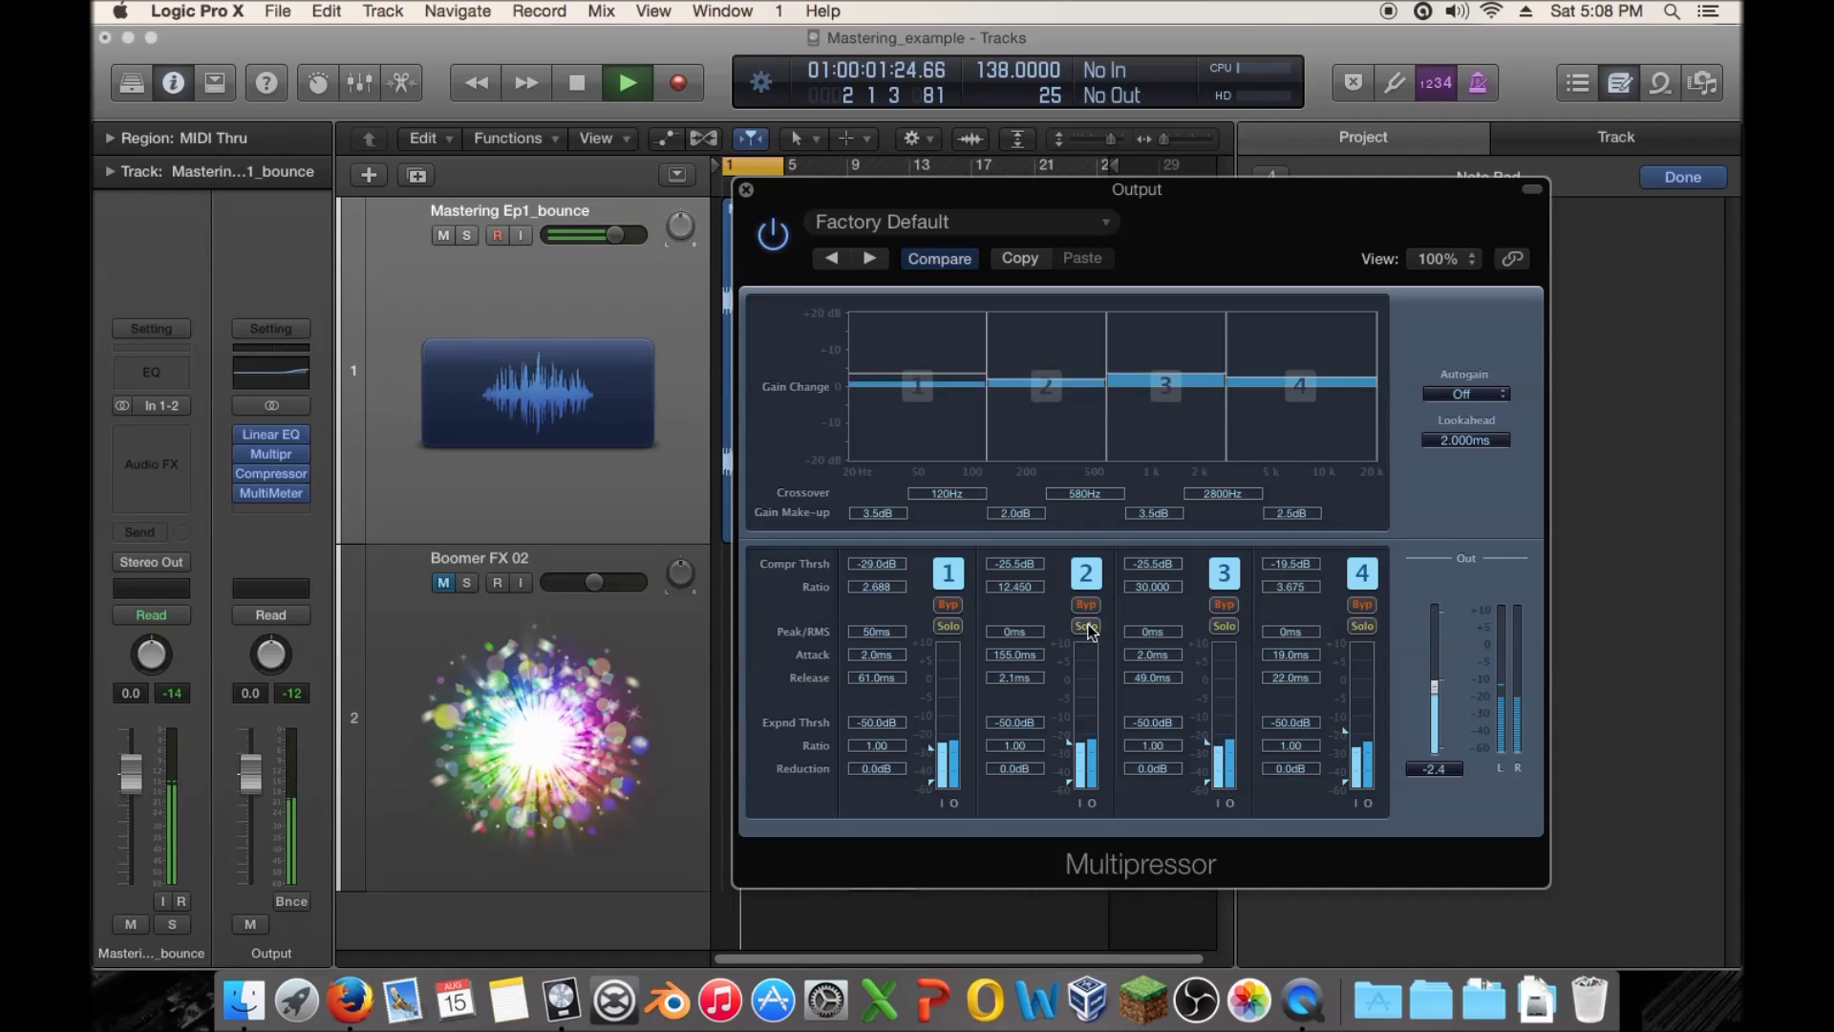
click(1085, 627)
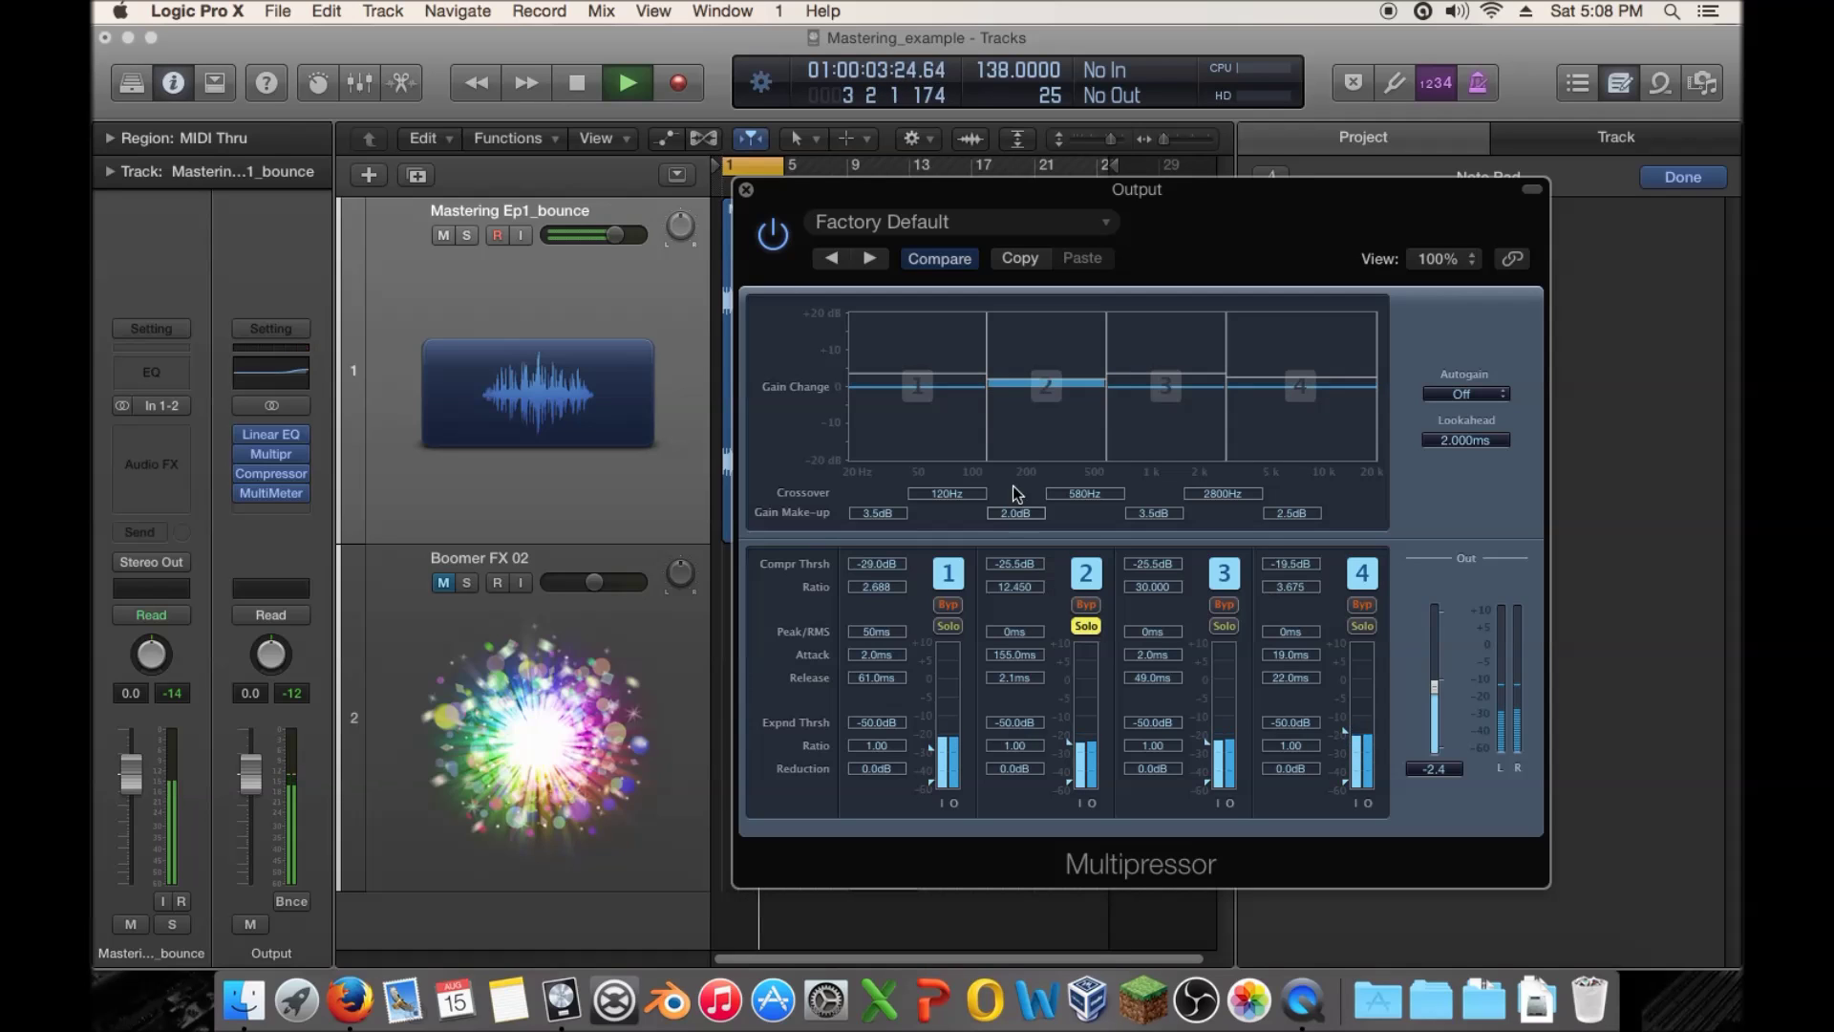
mouse_move(984, 438)
mouse_down()
mouse_move(961, 437)
mouse_move(1016, 435)
mouse_move(986, 435)
mouse_up()
click(948, 626)
drag(961, 393, 1057, 382)
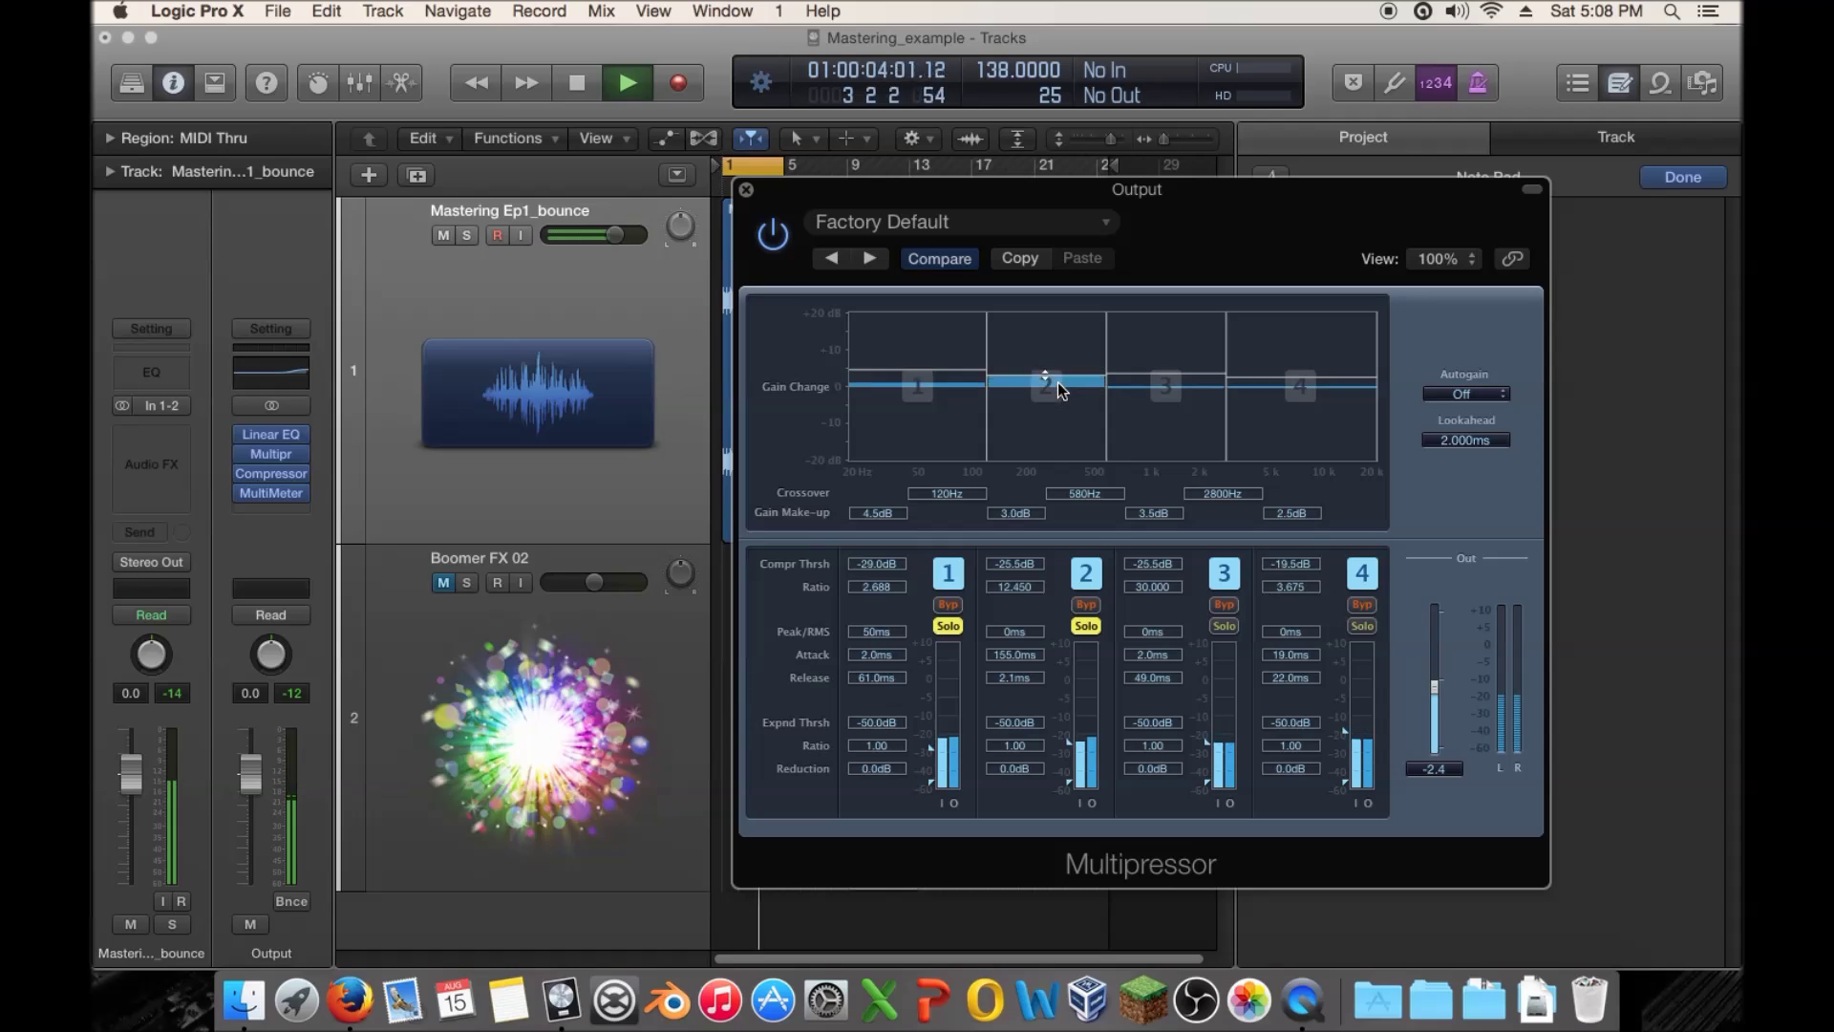
Compare the soloed bands with the Multipressor bypassed and active, and unsolo bands 1 and 2
click(774, 238)
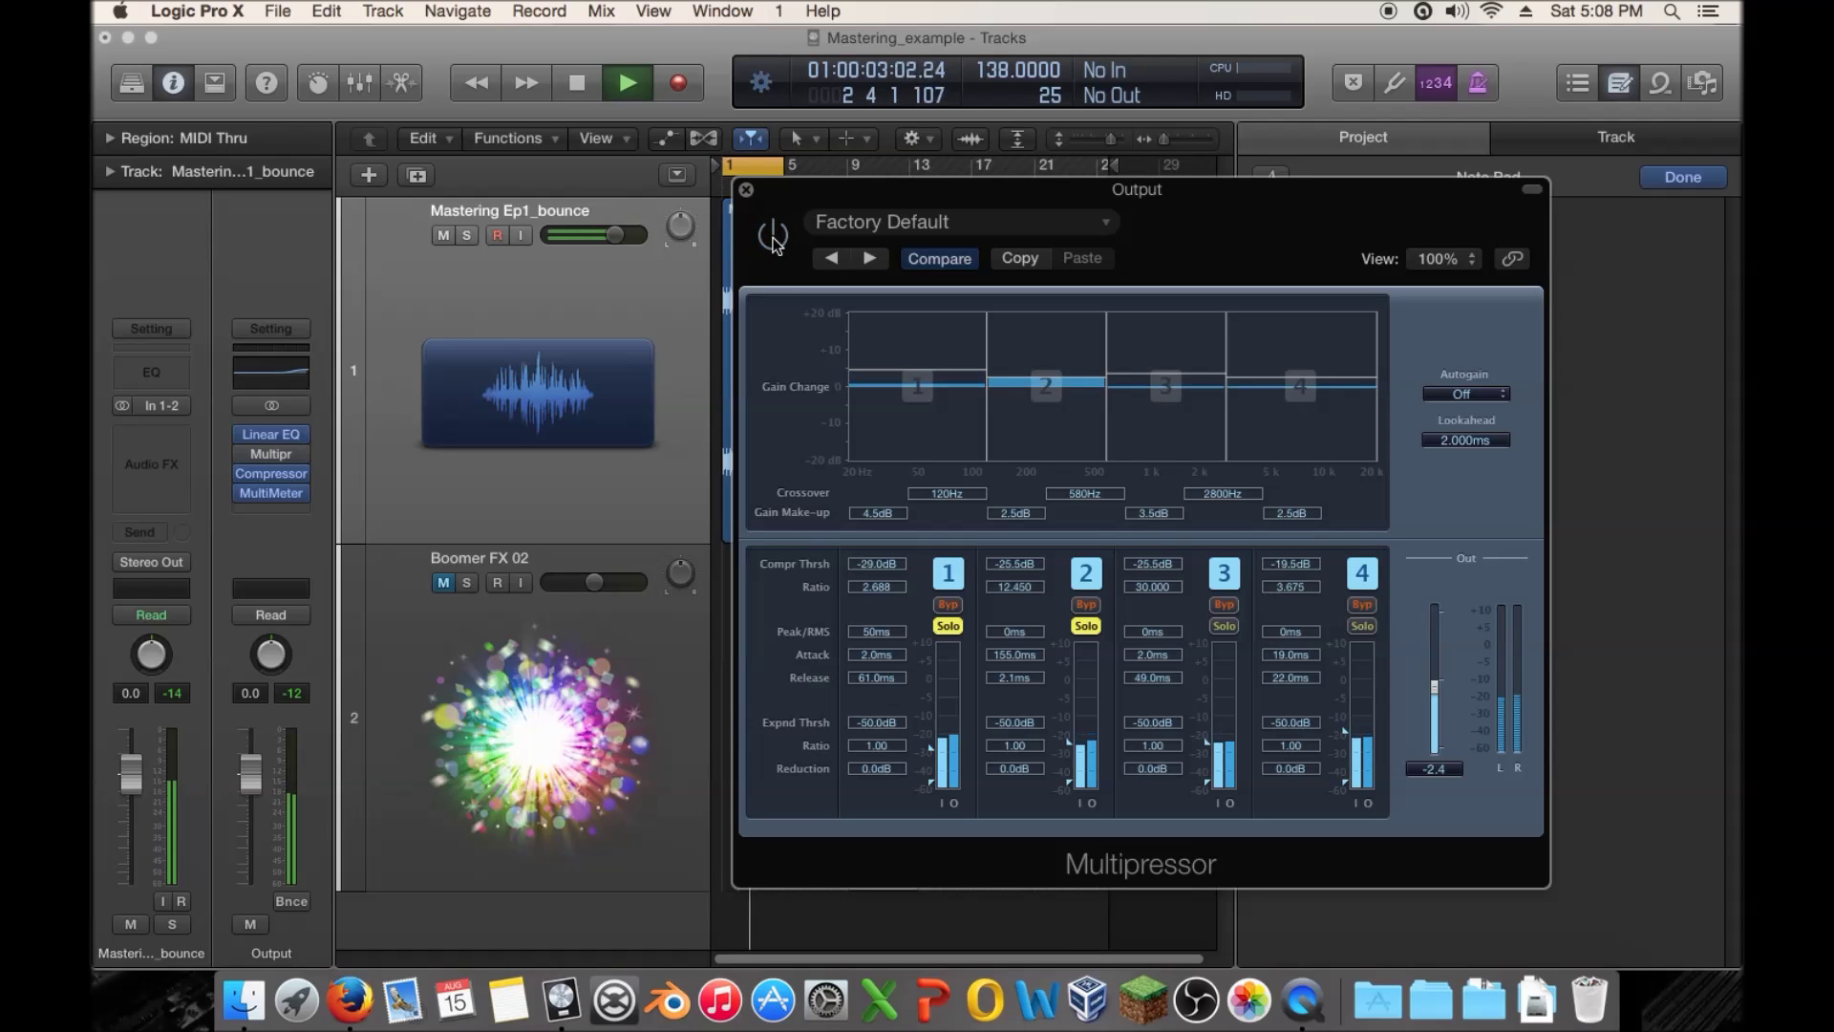
click(1087, 627)
click(947, 608)
click(949, 625)
click(945, 607)
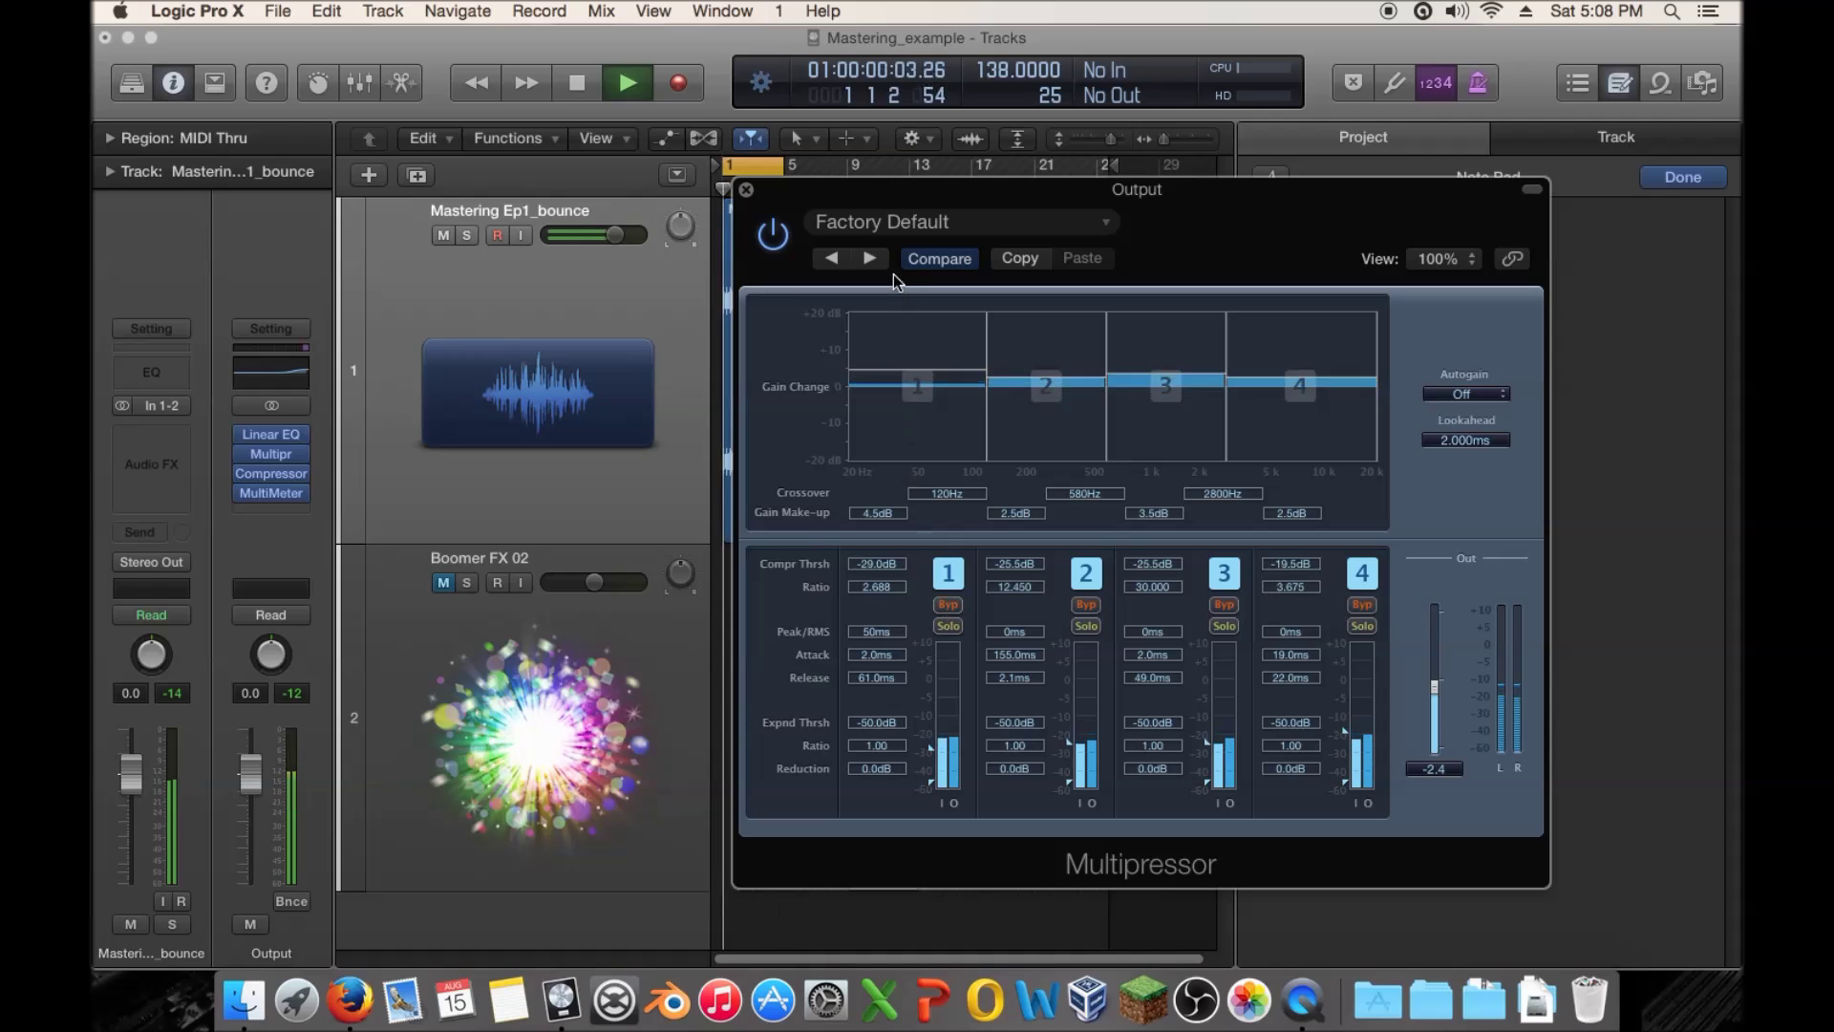
Switch the Multipressor repeatedly between bypassed and active on the full mix, leave it active, and stop playback
click(776, 239)
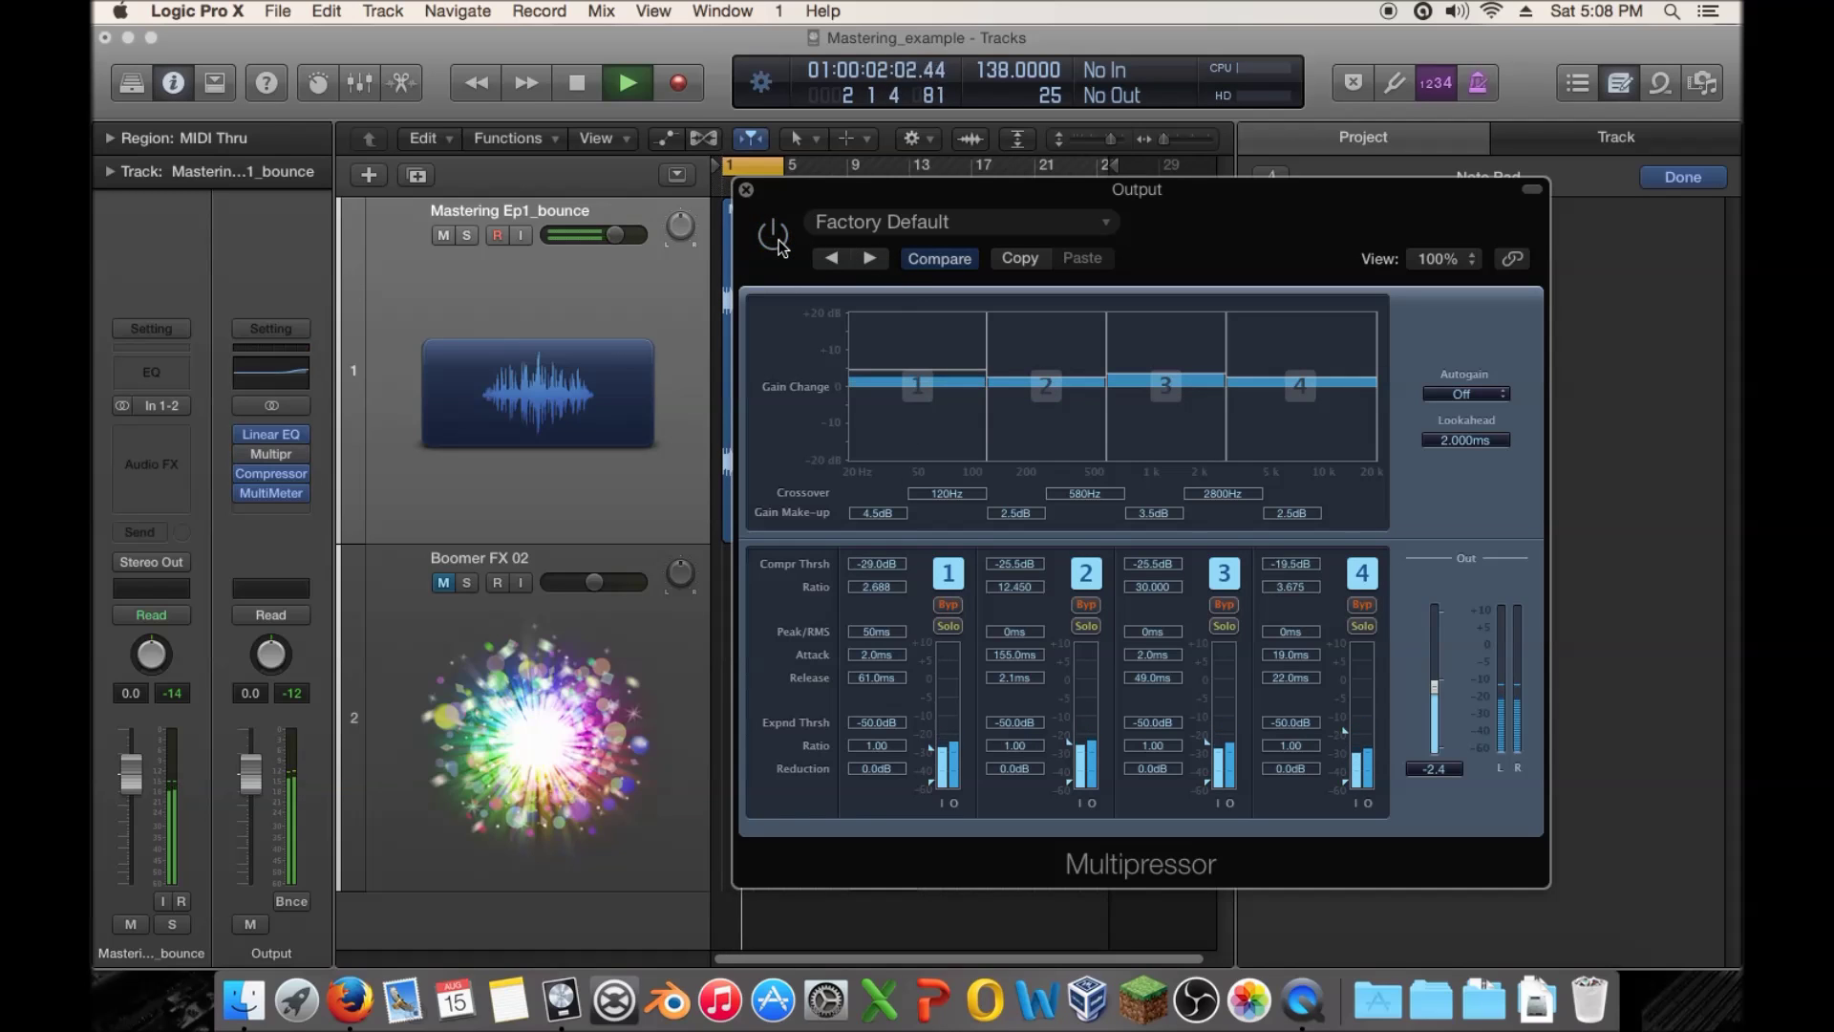
click(778, 241)
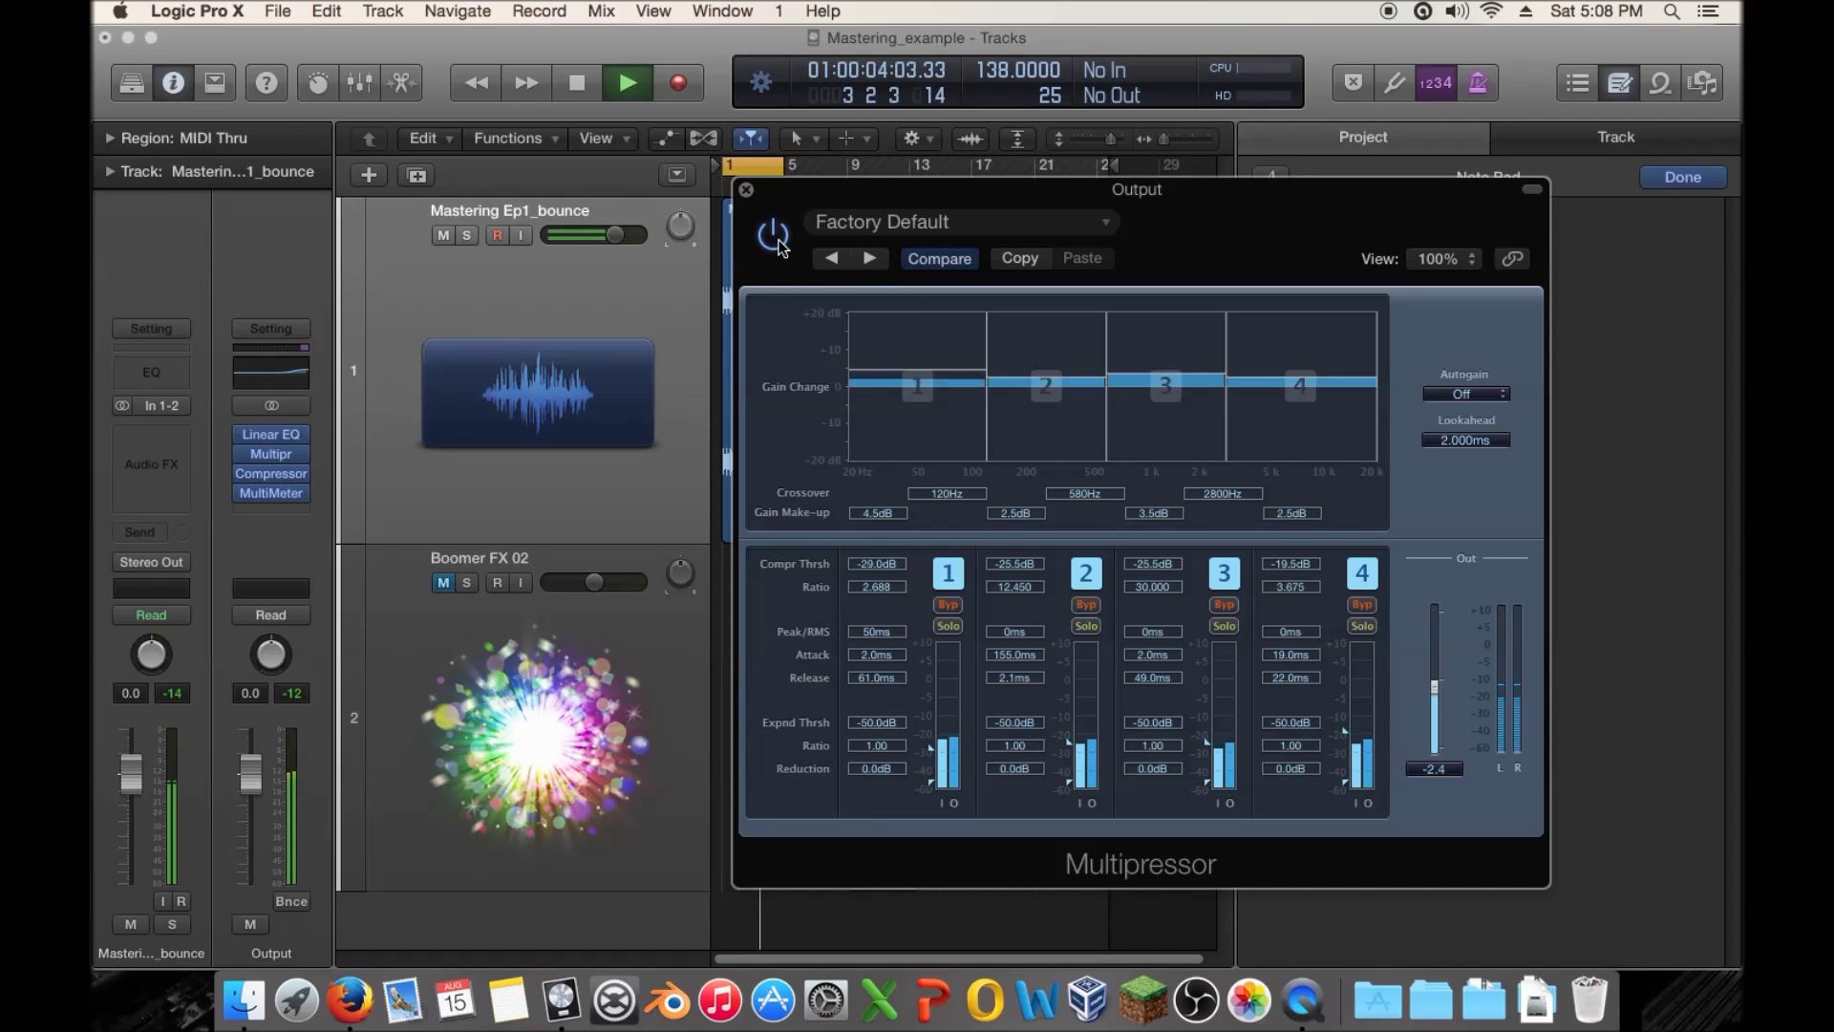
click(776, 240)
click(776, 241)
click(776, 241)
click(776, 241)
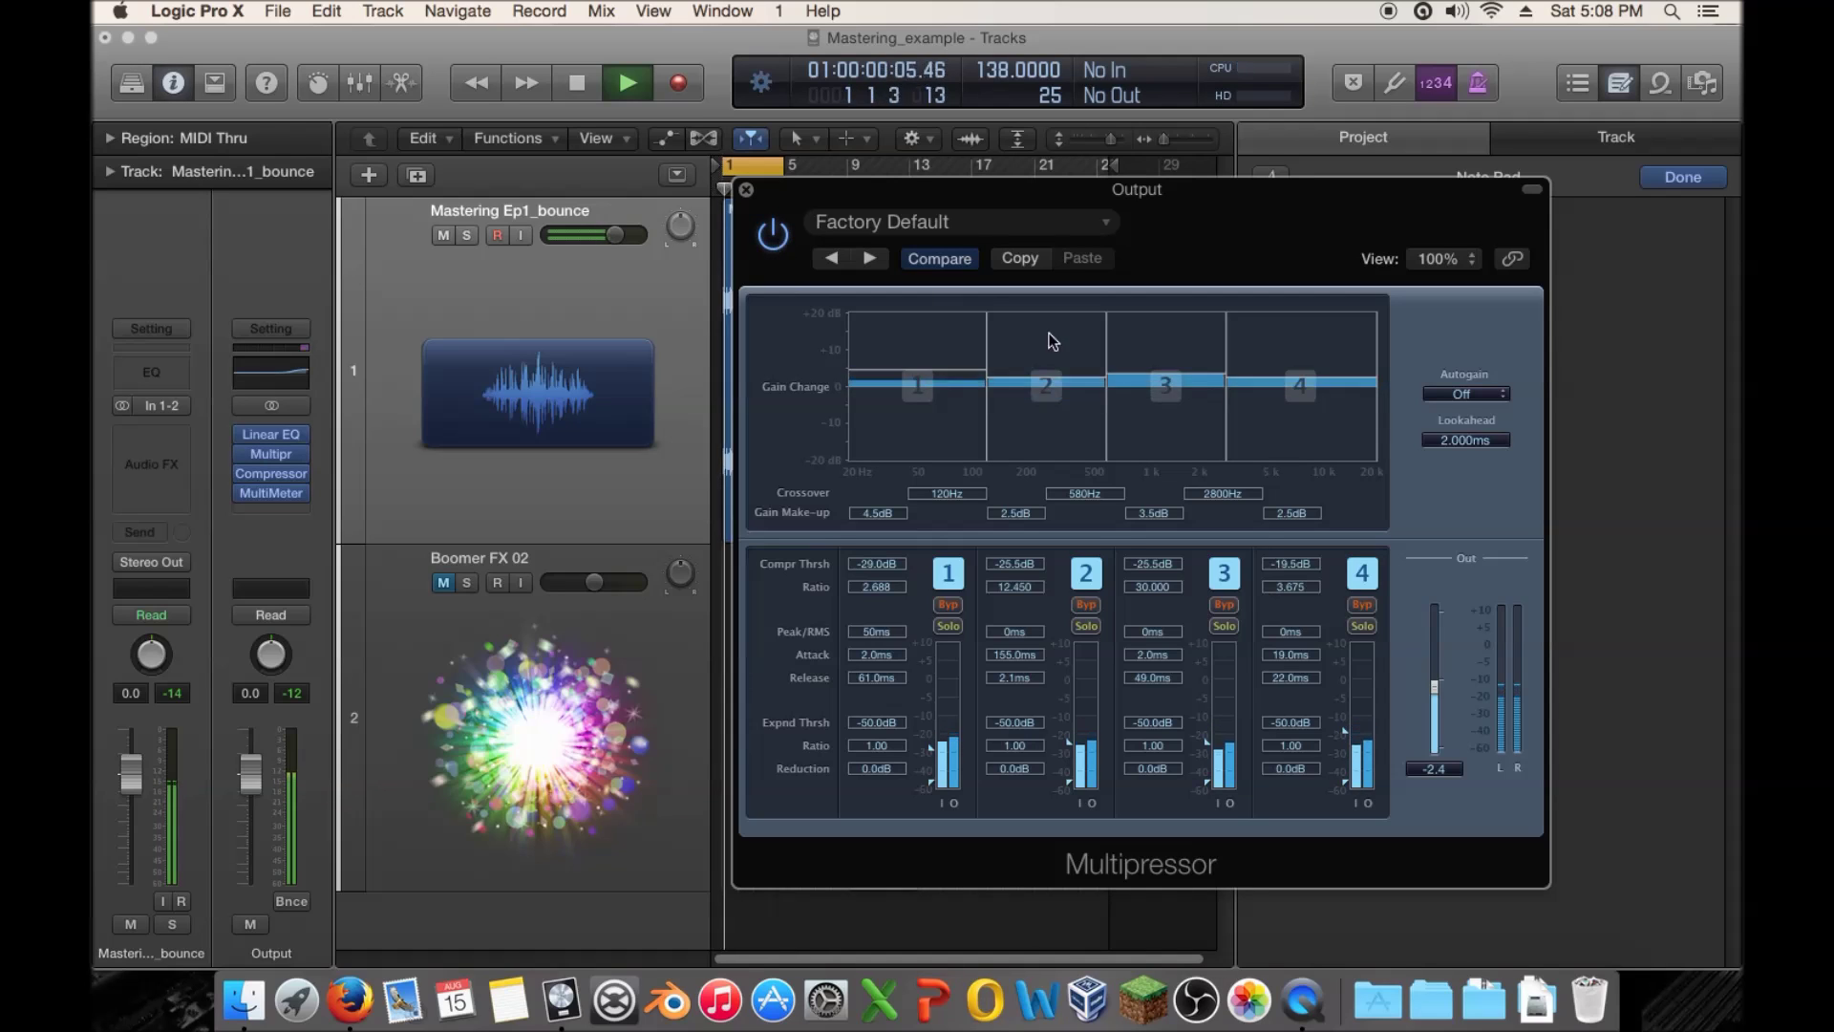
key(space)
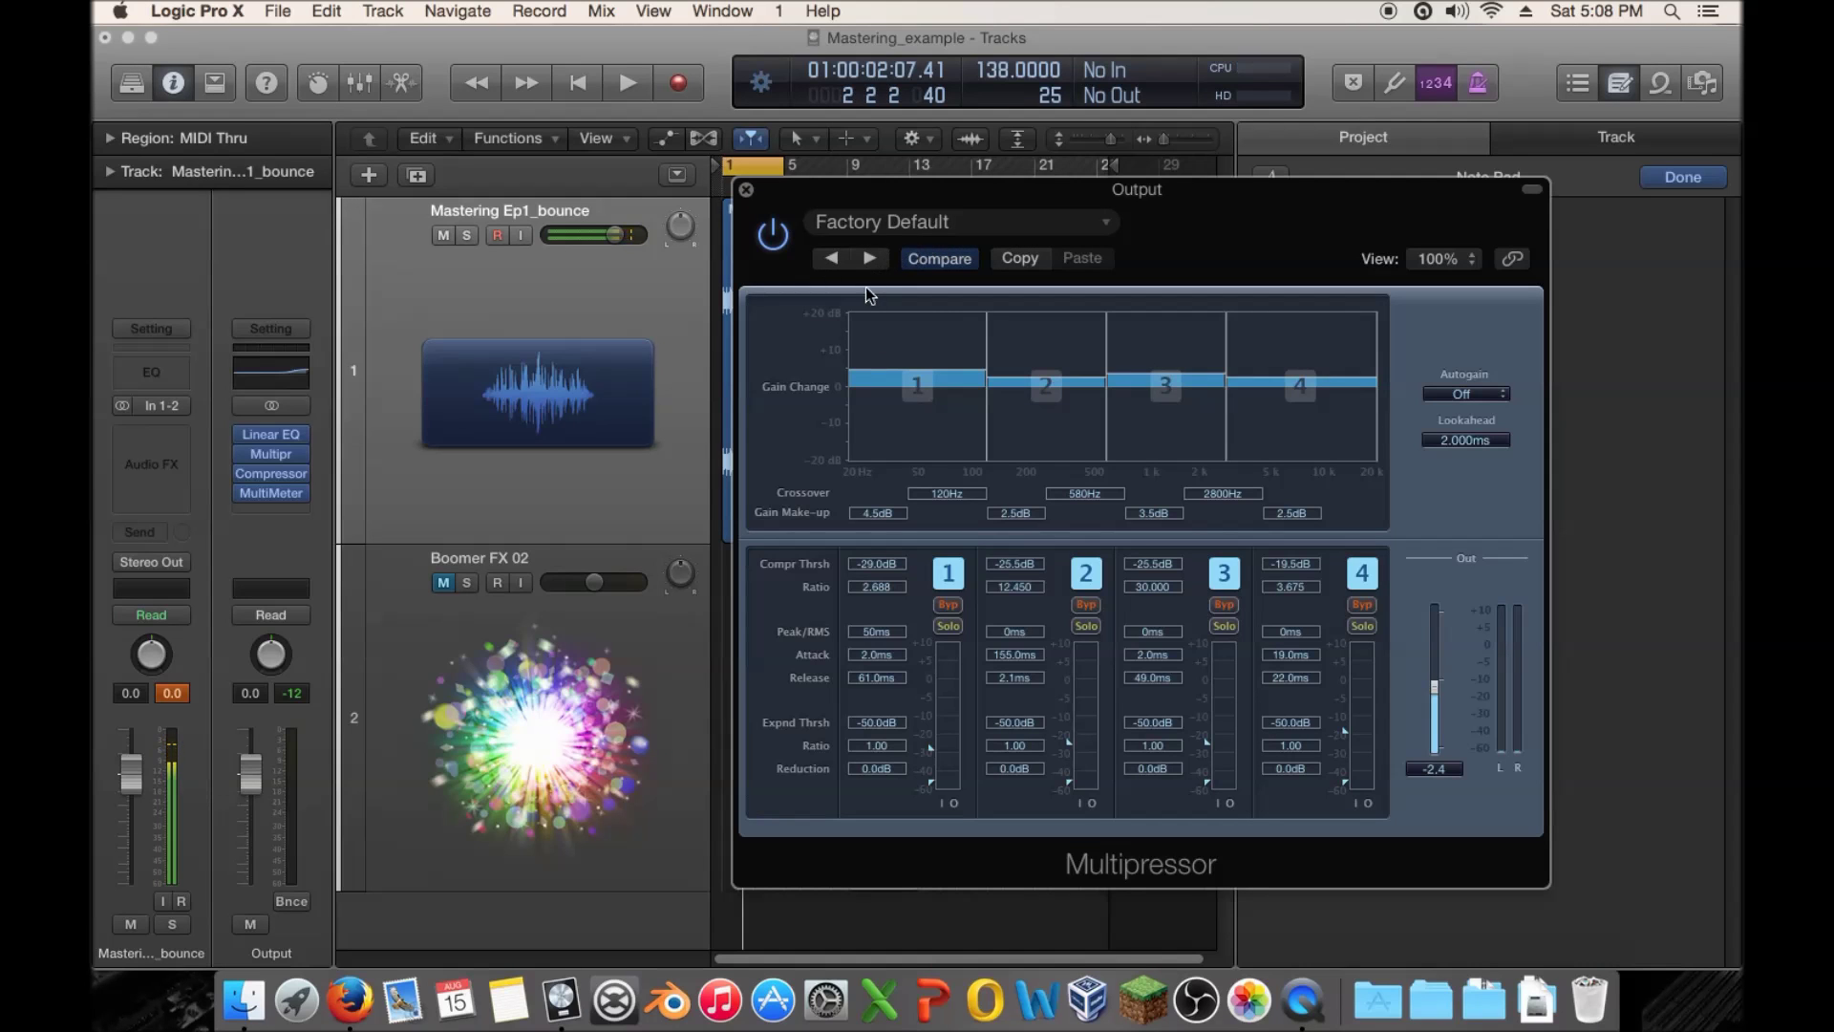
Lower the gain make-up to 1 dB on band 1 and to 1.5 dB on bands 2 and 3
drag(912, 378, 906, 408)
drag(1031, 405, 1033, 416)
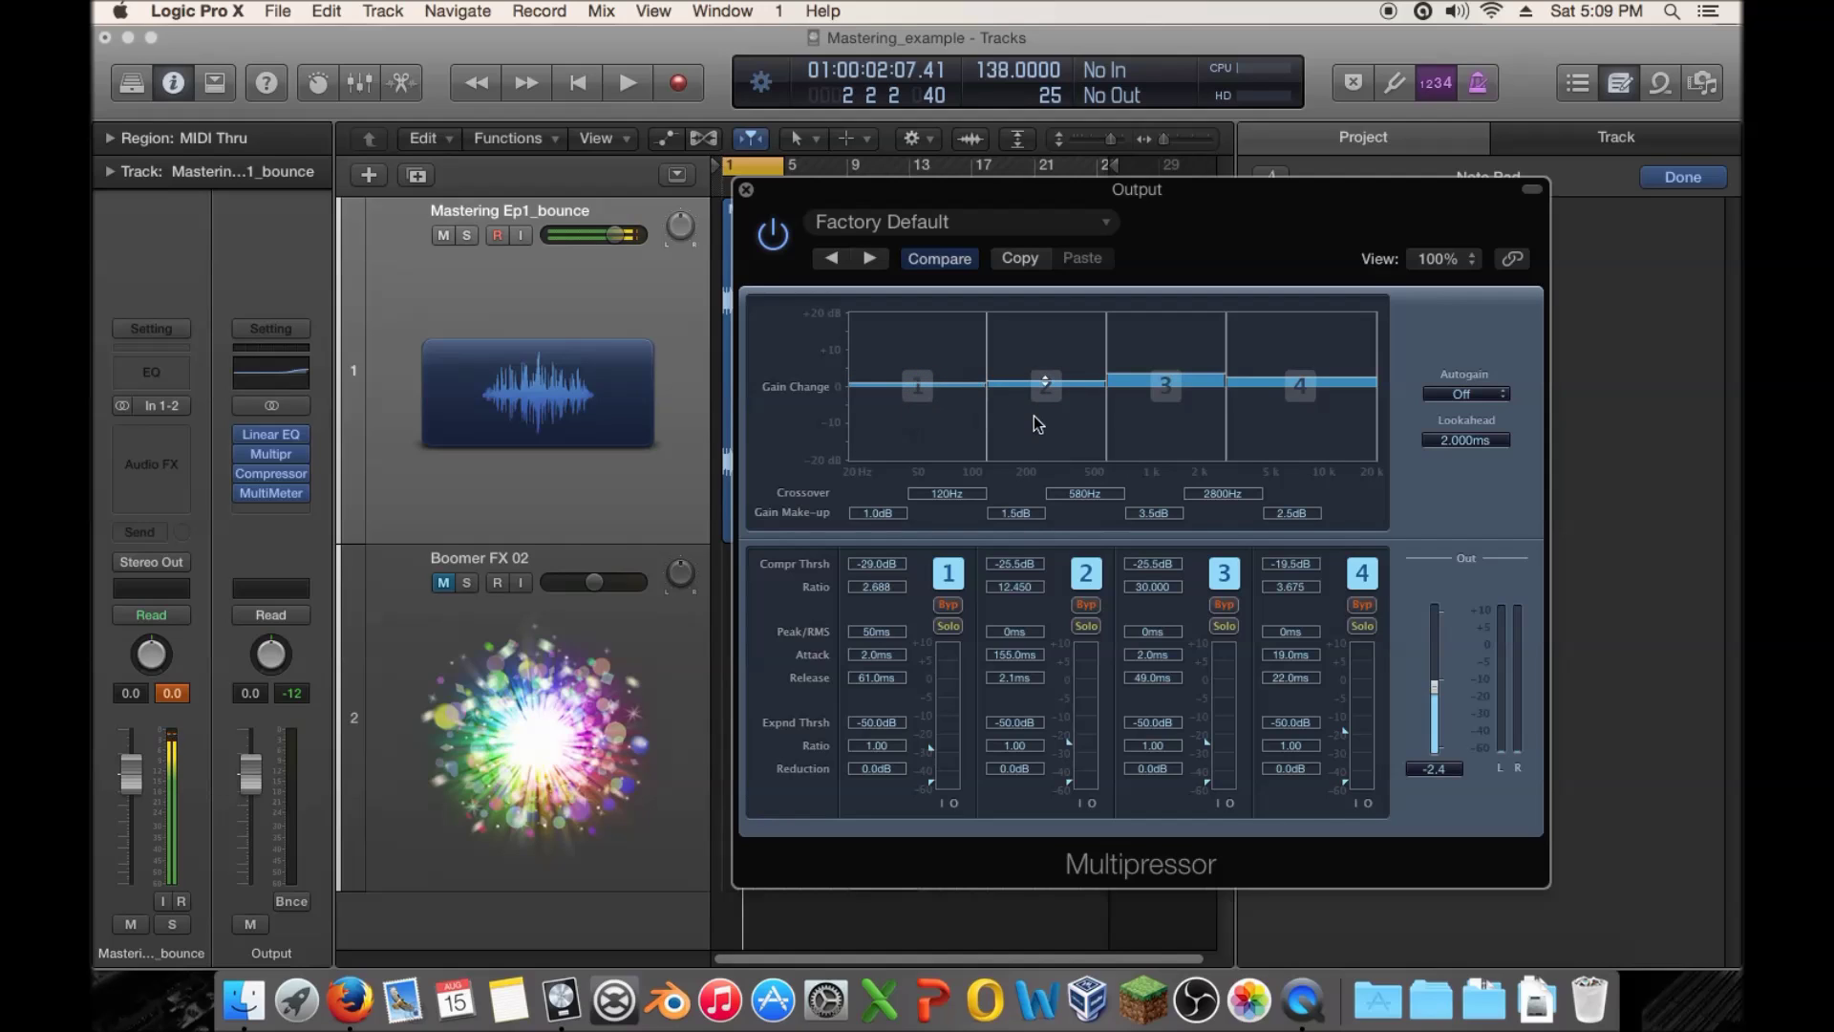
drag(1196, 399, 1195, 416)
Set band 1's attack to 170 ms, release to 120 ms and compression threshold to -27 dB, and check against bypass during playback
drag(882, 657, 894, 401)
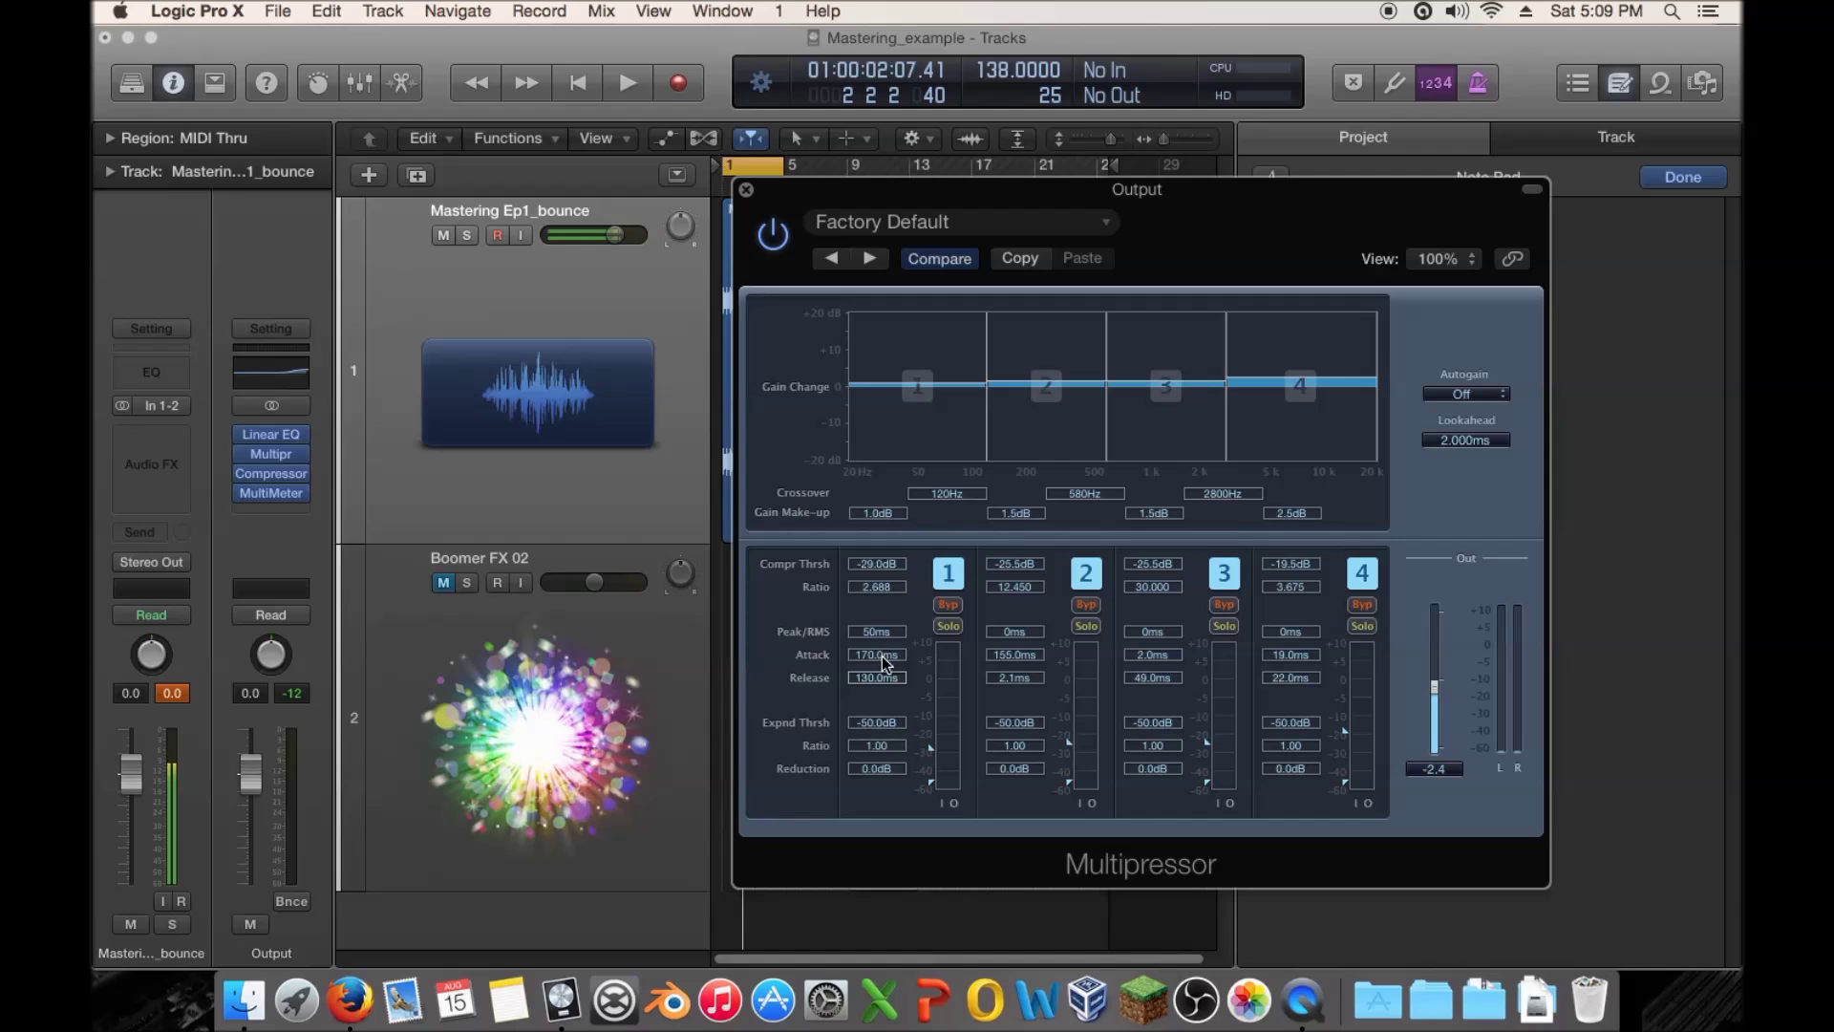
key(space)
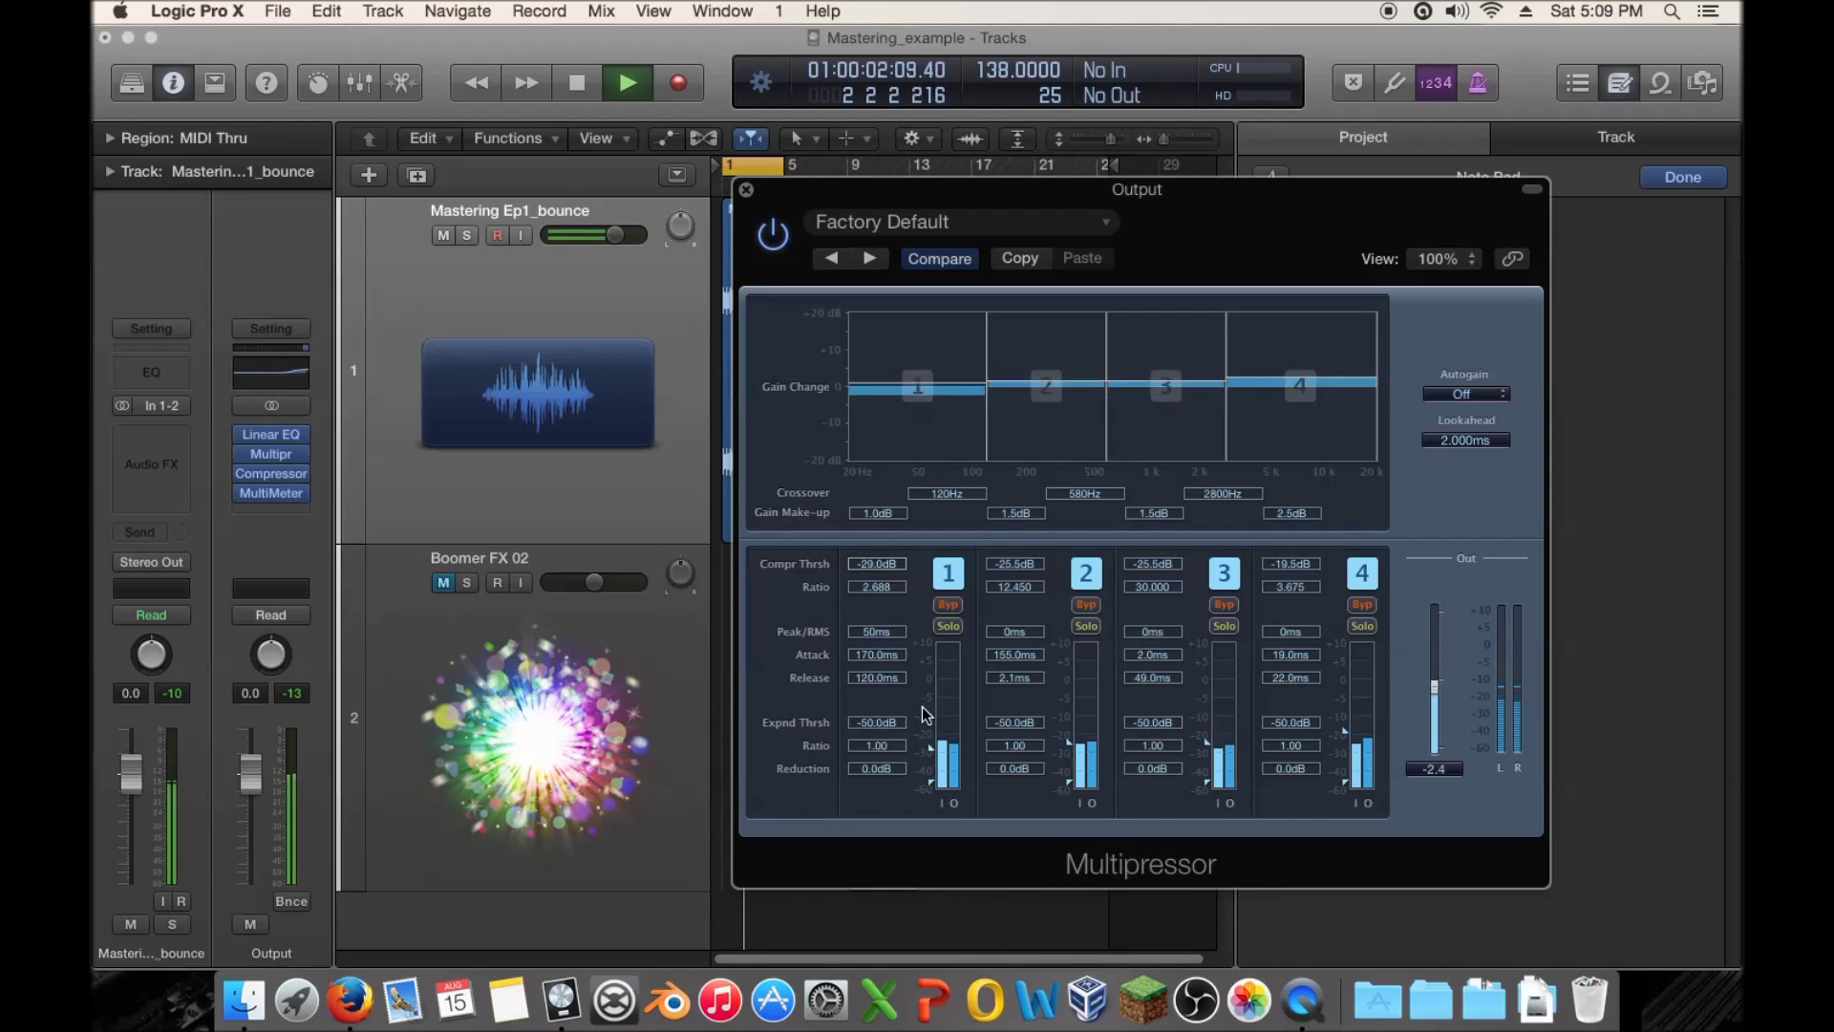
drag(934, 746, 935, 740)
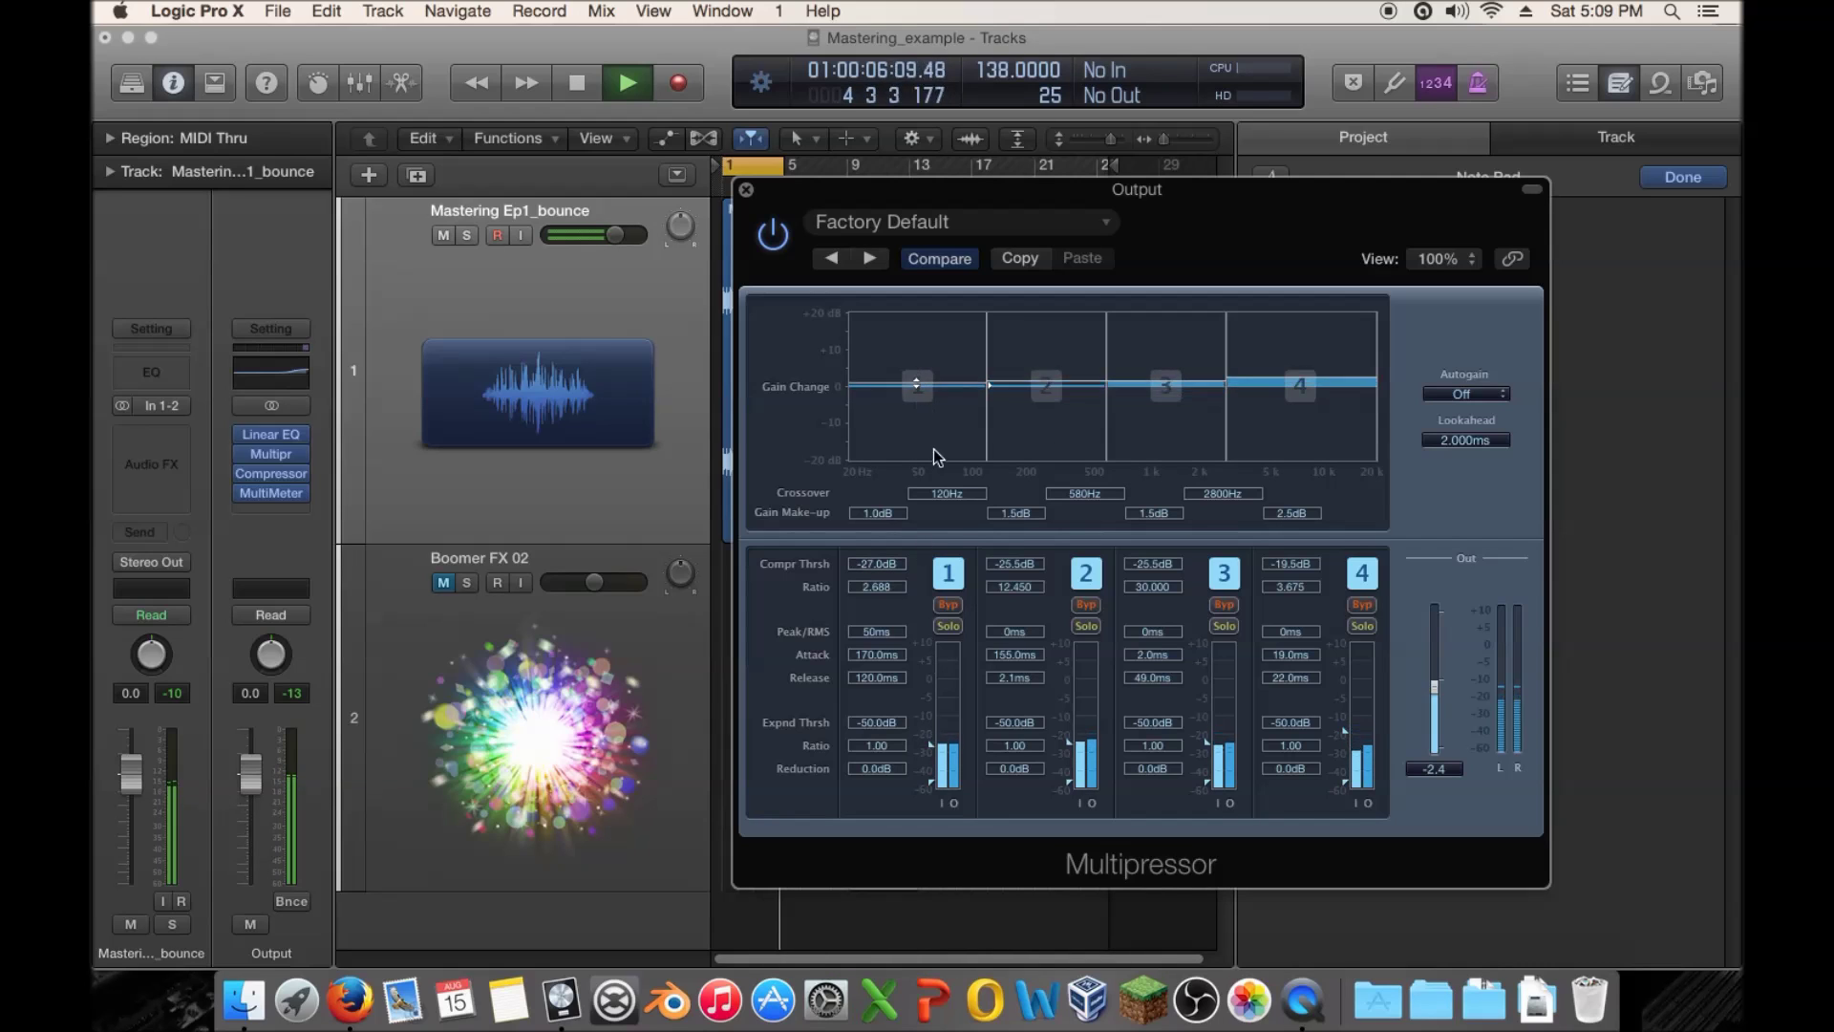
click(770, 235)
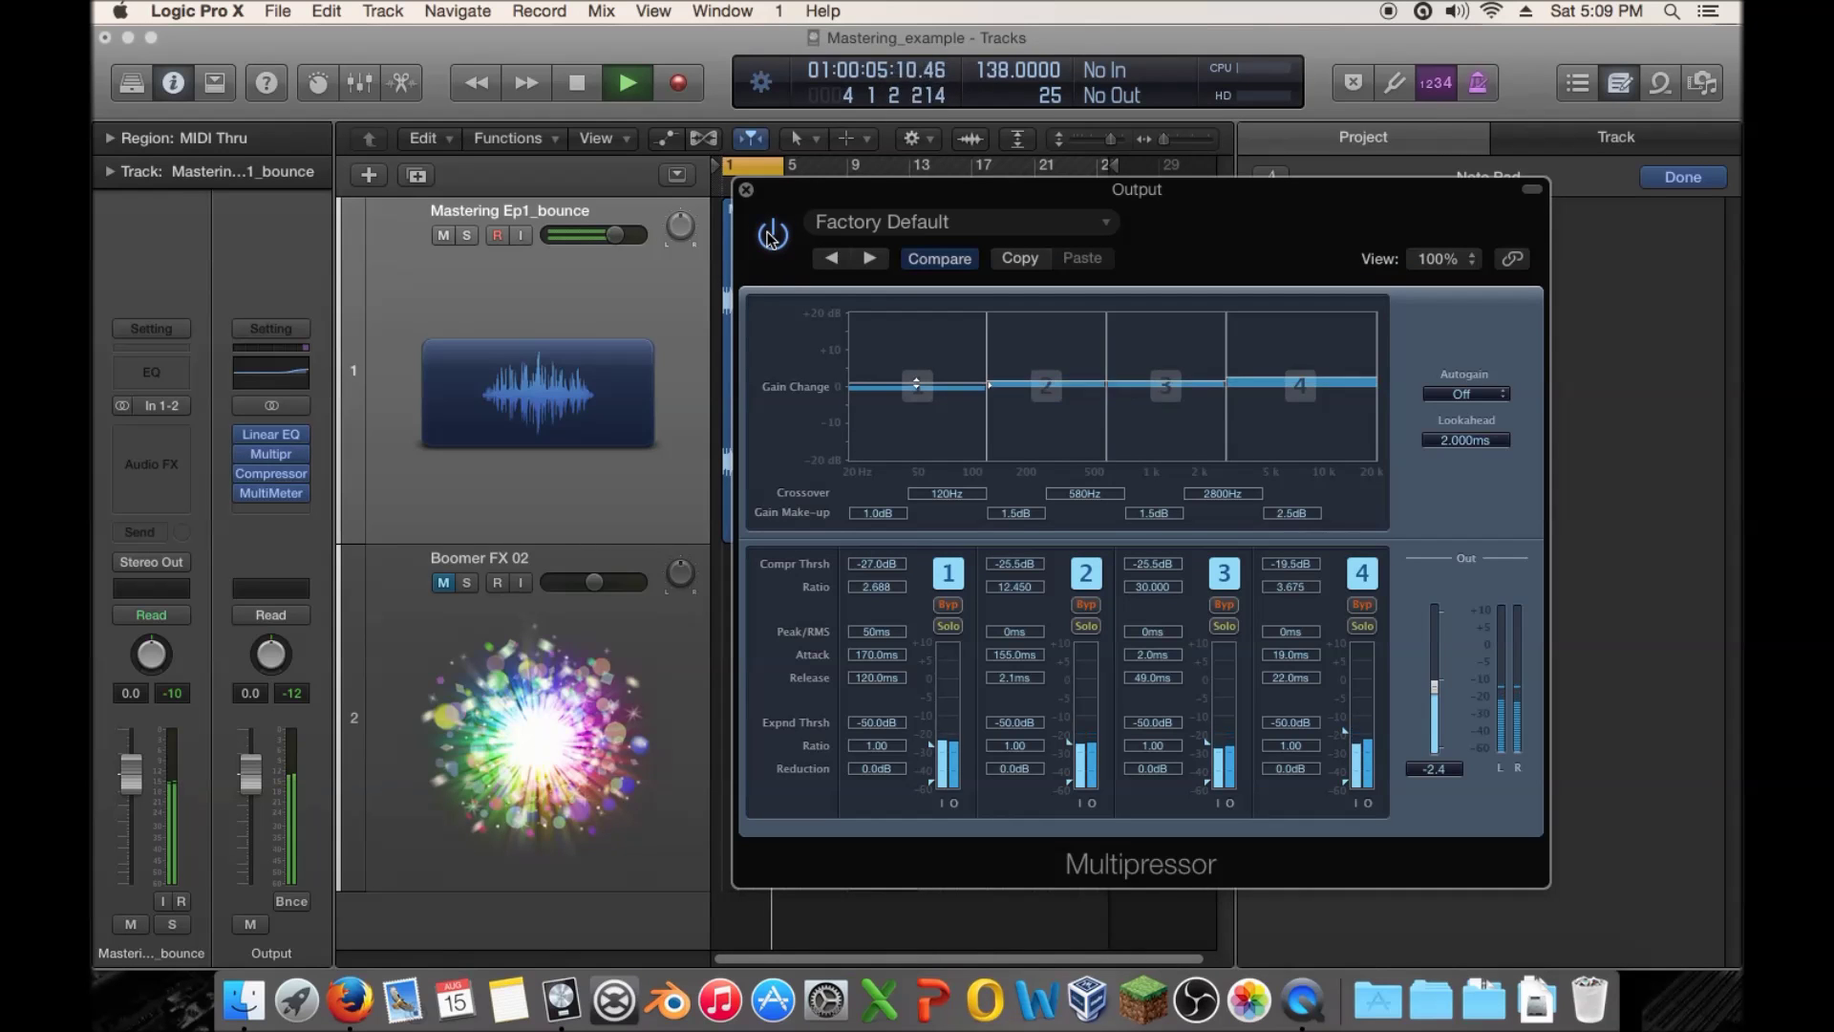
Set the Multipressor's output level to -1.6 dB during playback and compare it against the bypassed sound
key(super+w)
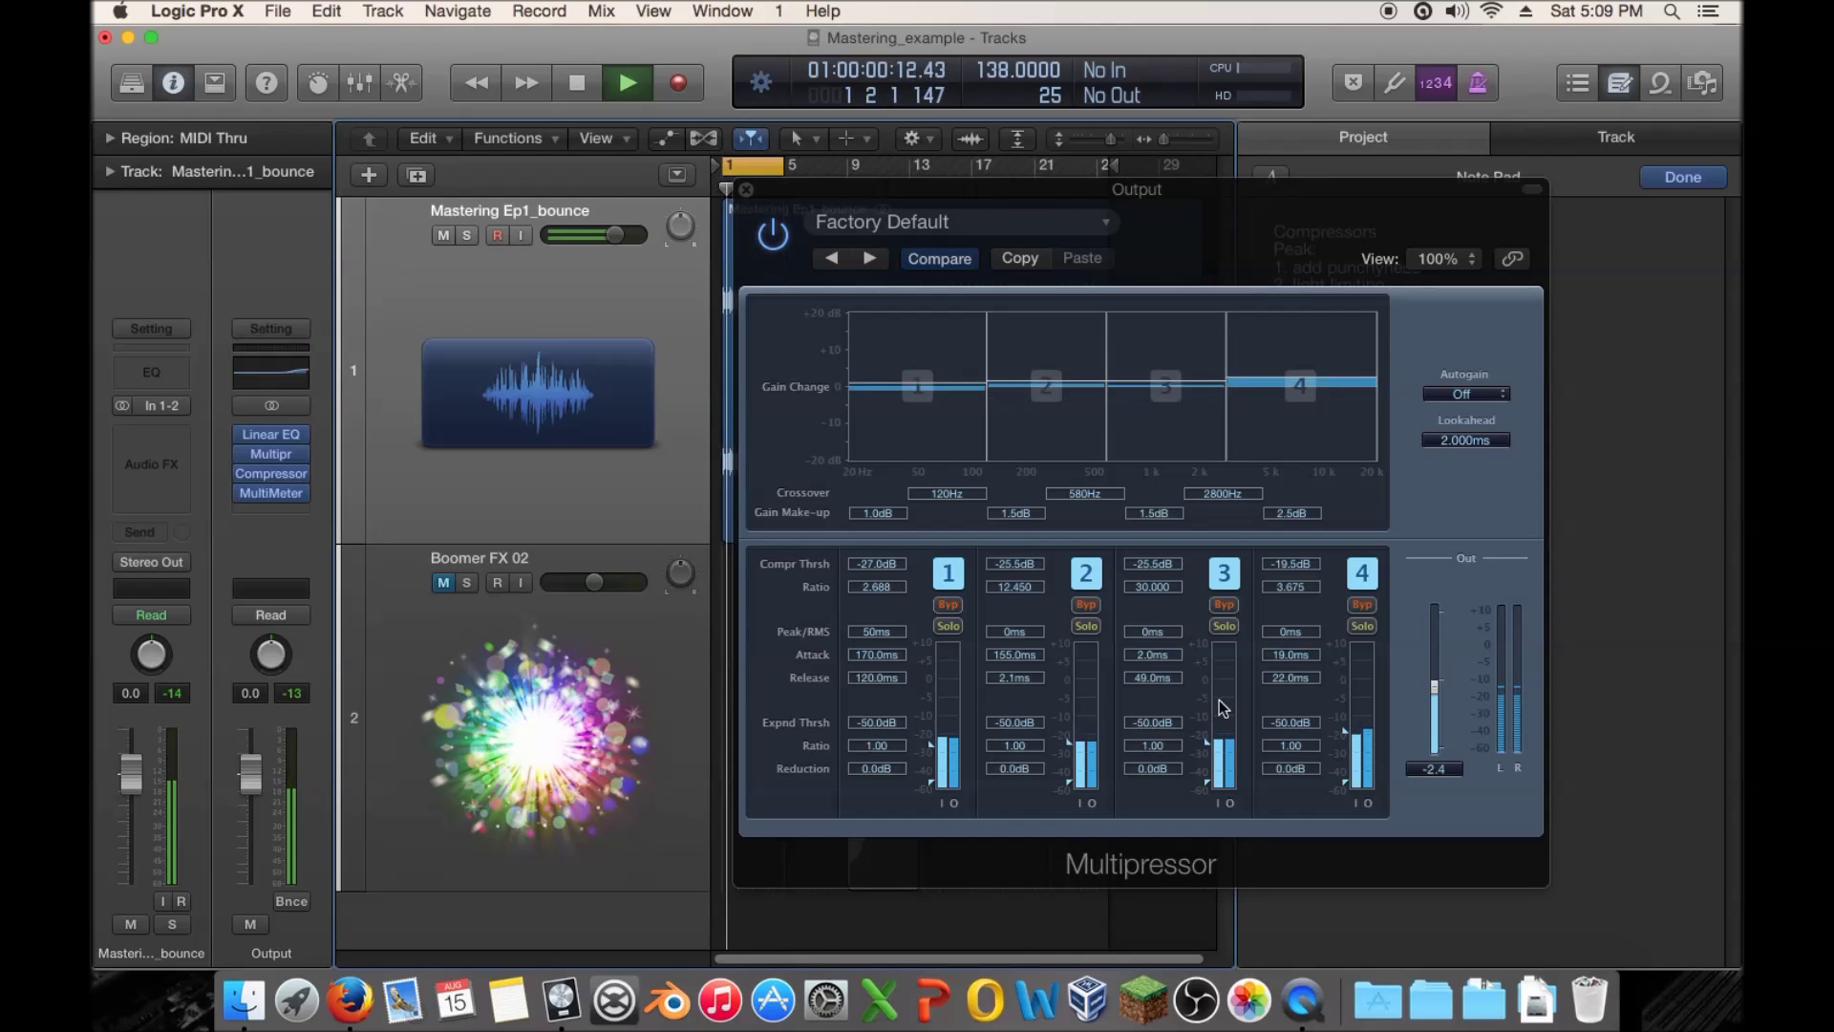
click(1440, 700)
drag(1440, 700, 1438, 691)
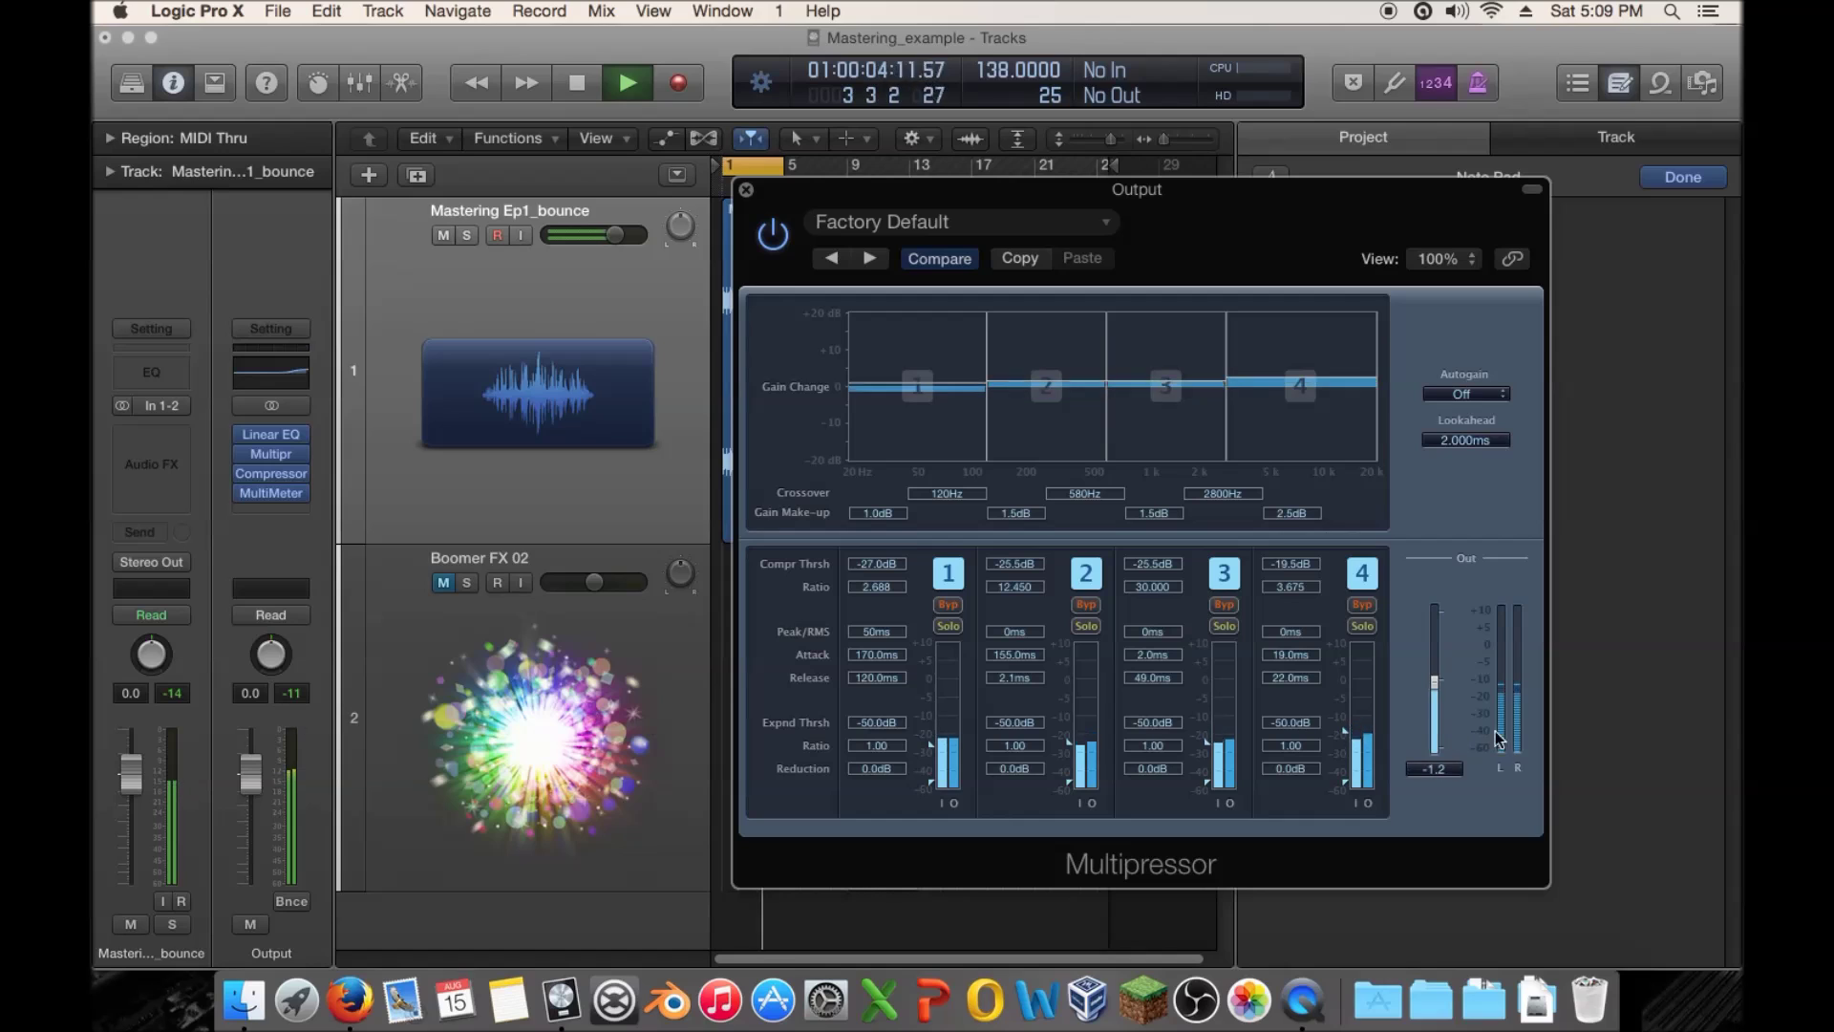
drag(1435, 702, 1434, 706)
click(773, 238)
click(773, 239)
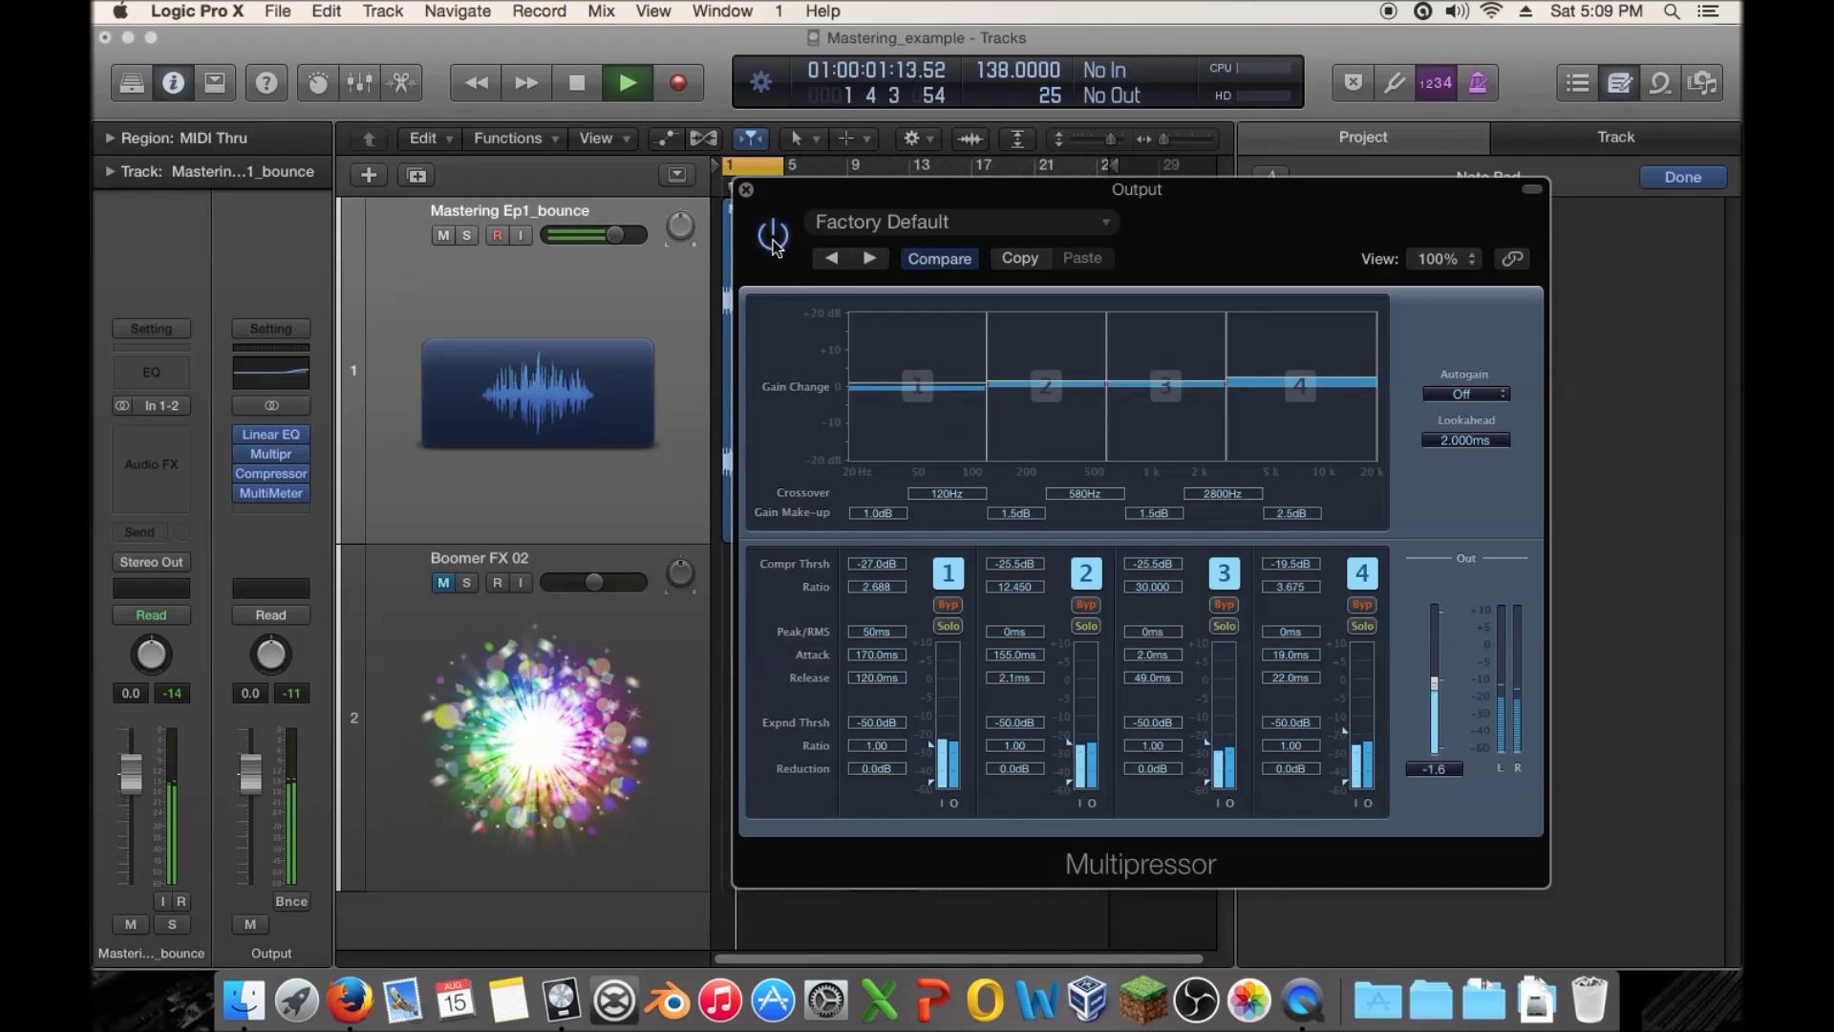
Try 4 dB gain make-up on band 2 and a 43 Hz lowest crossover, checking with band 1 soloed and against bypass
drag(1077, 418, 1070, 407)
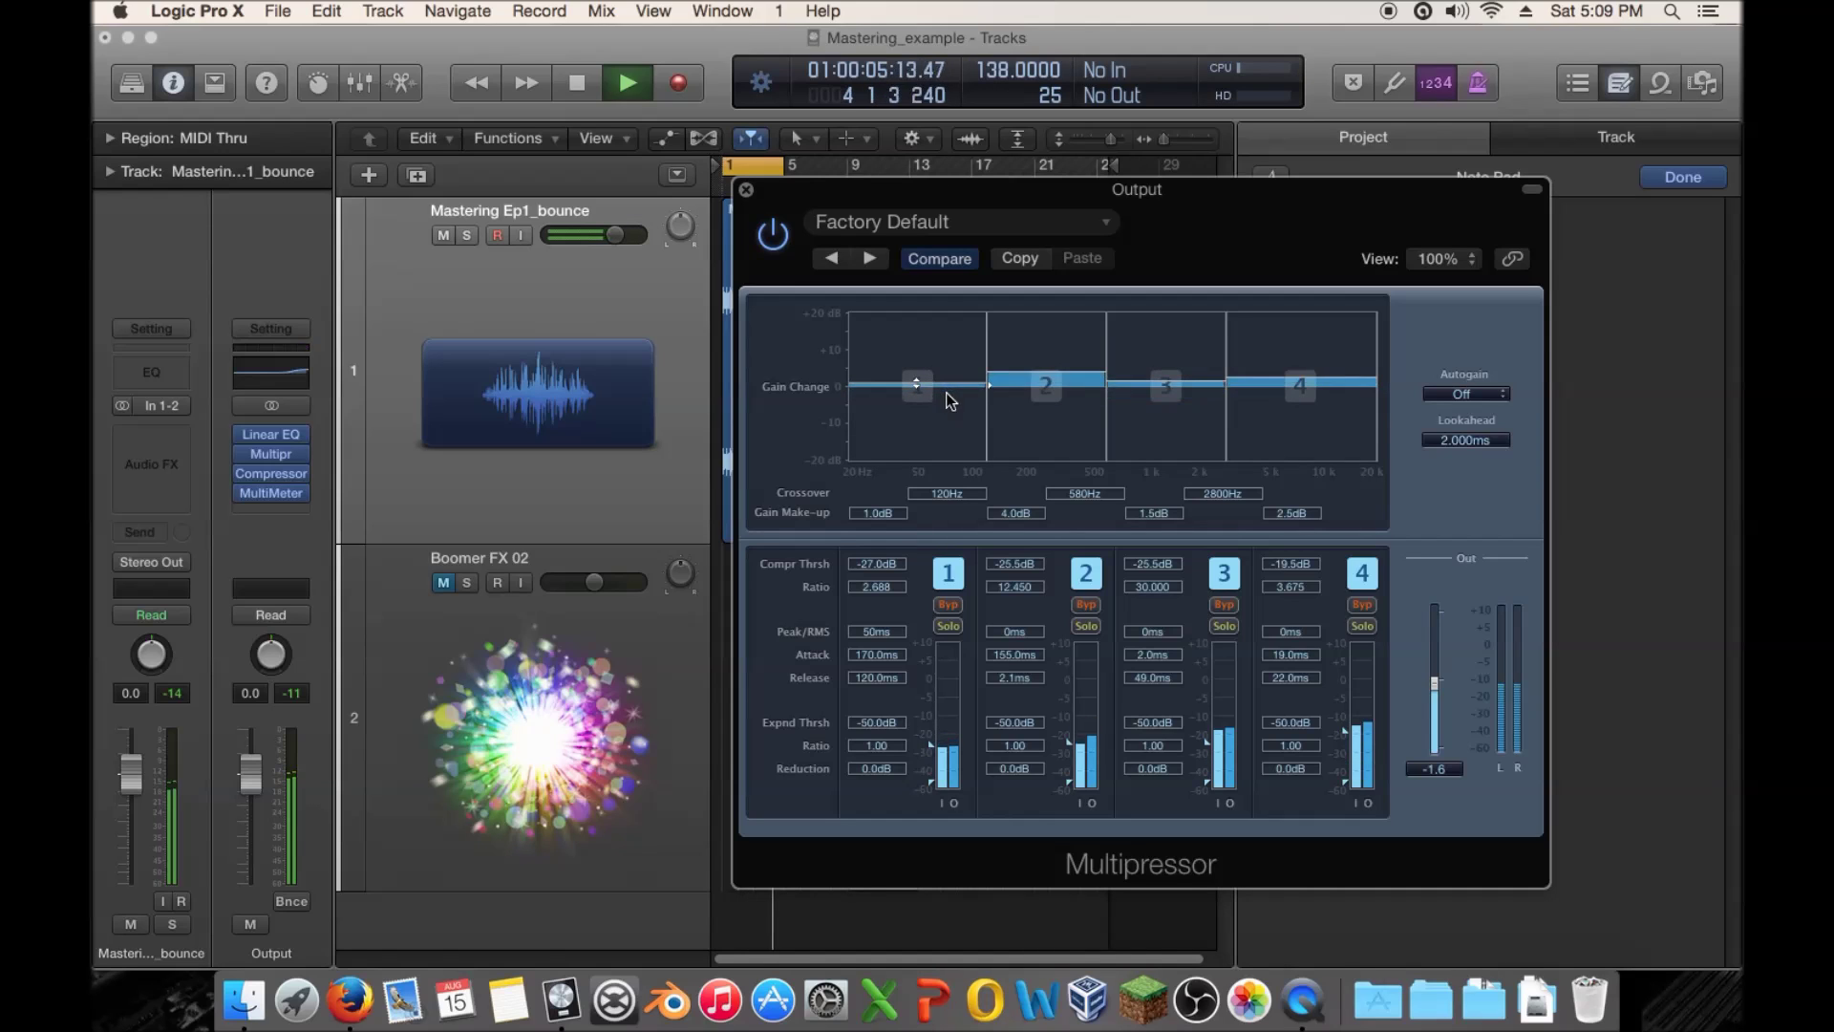
click(949, 626)
drag(984, 436, 902, 443)
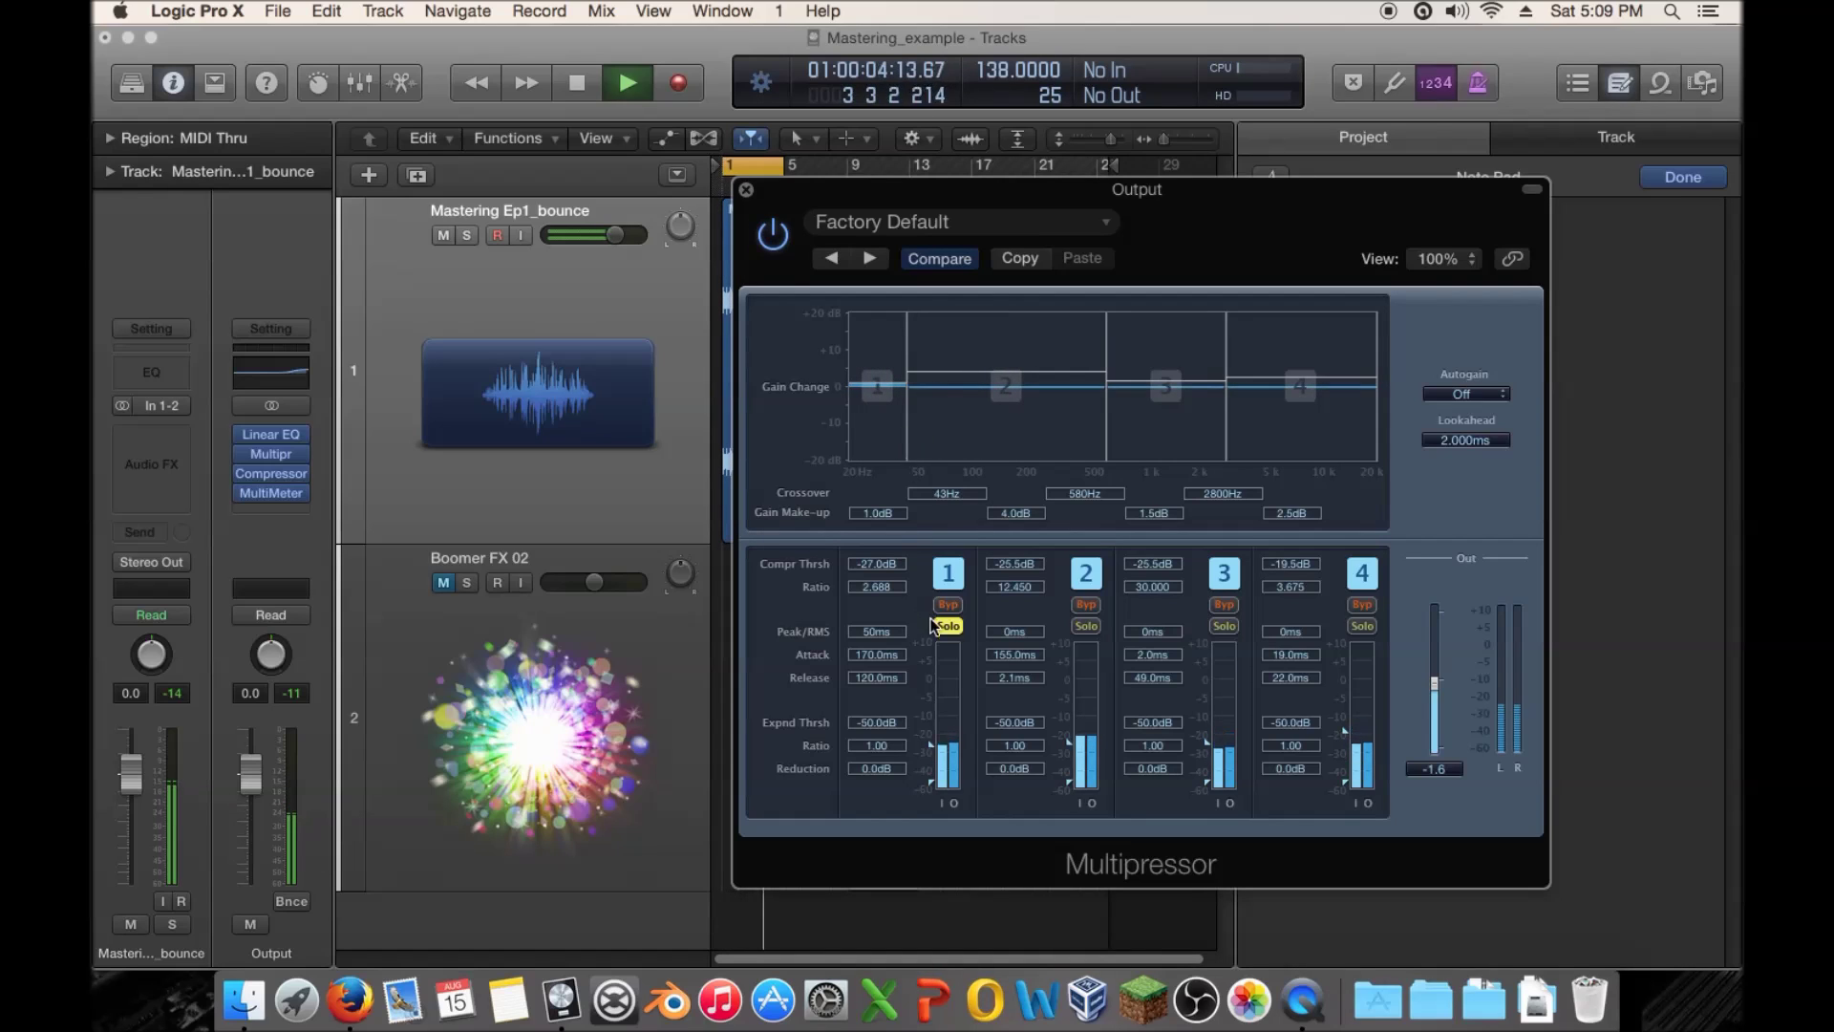
click(943, 626)
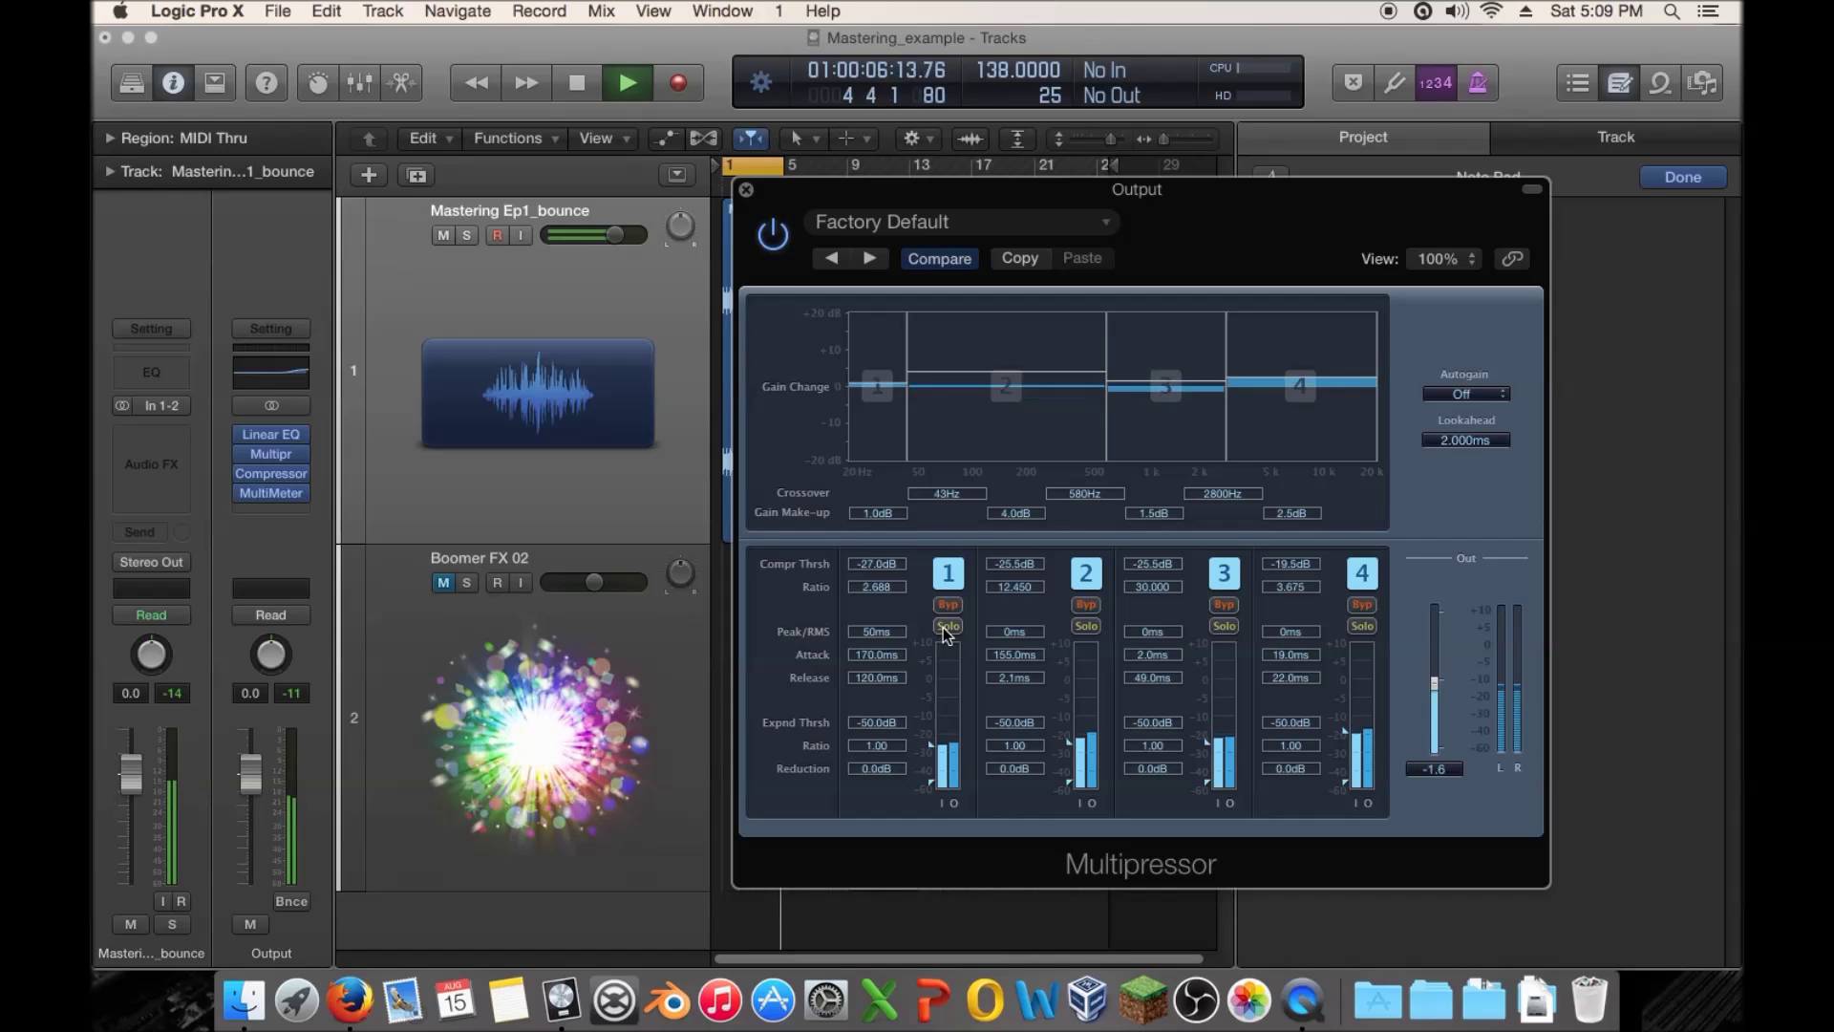
click(764, 246)
click(764, 245)
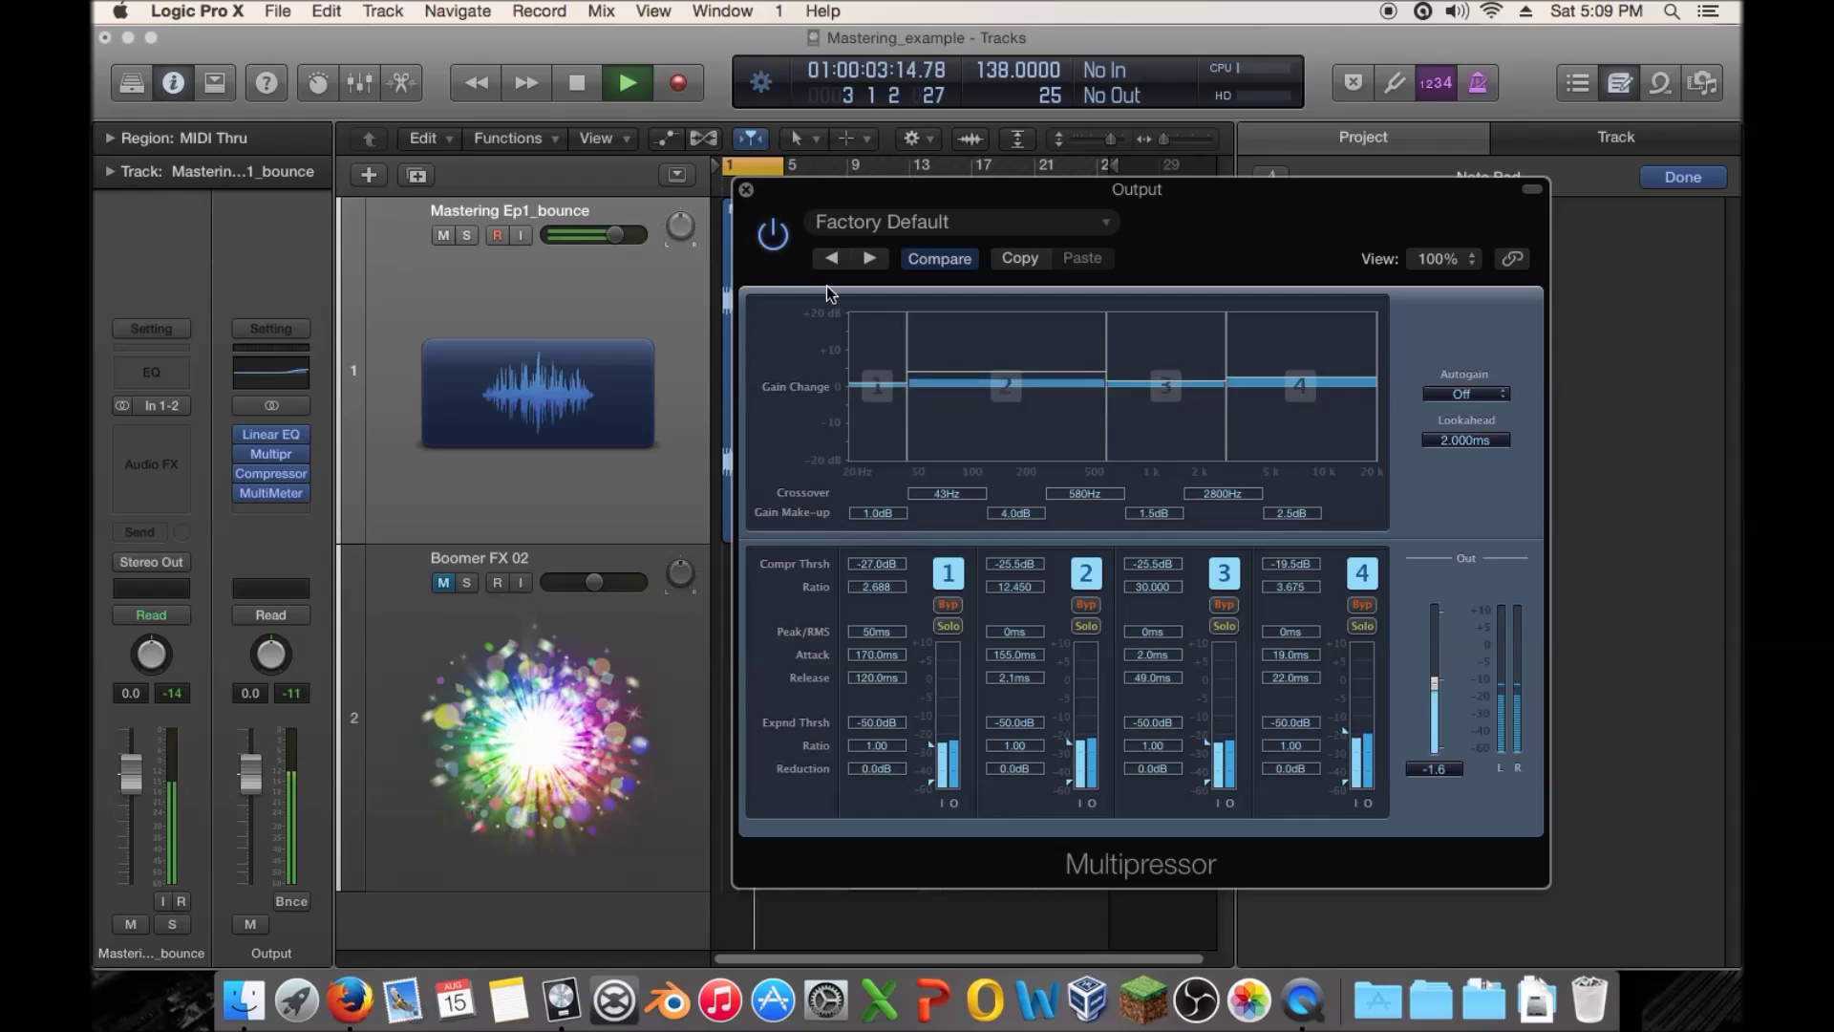
Set band 2's gain make-up to 3 dB and band 1's compression threshold to -30 dB, and stop playback
drag(969, 373, 970, 378)
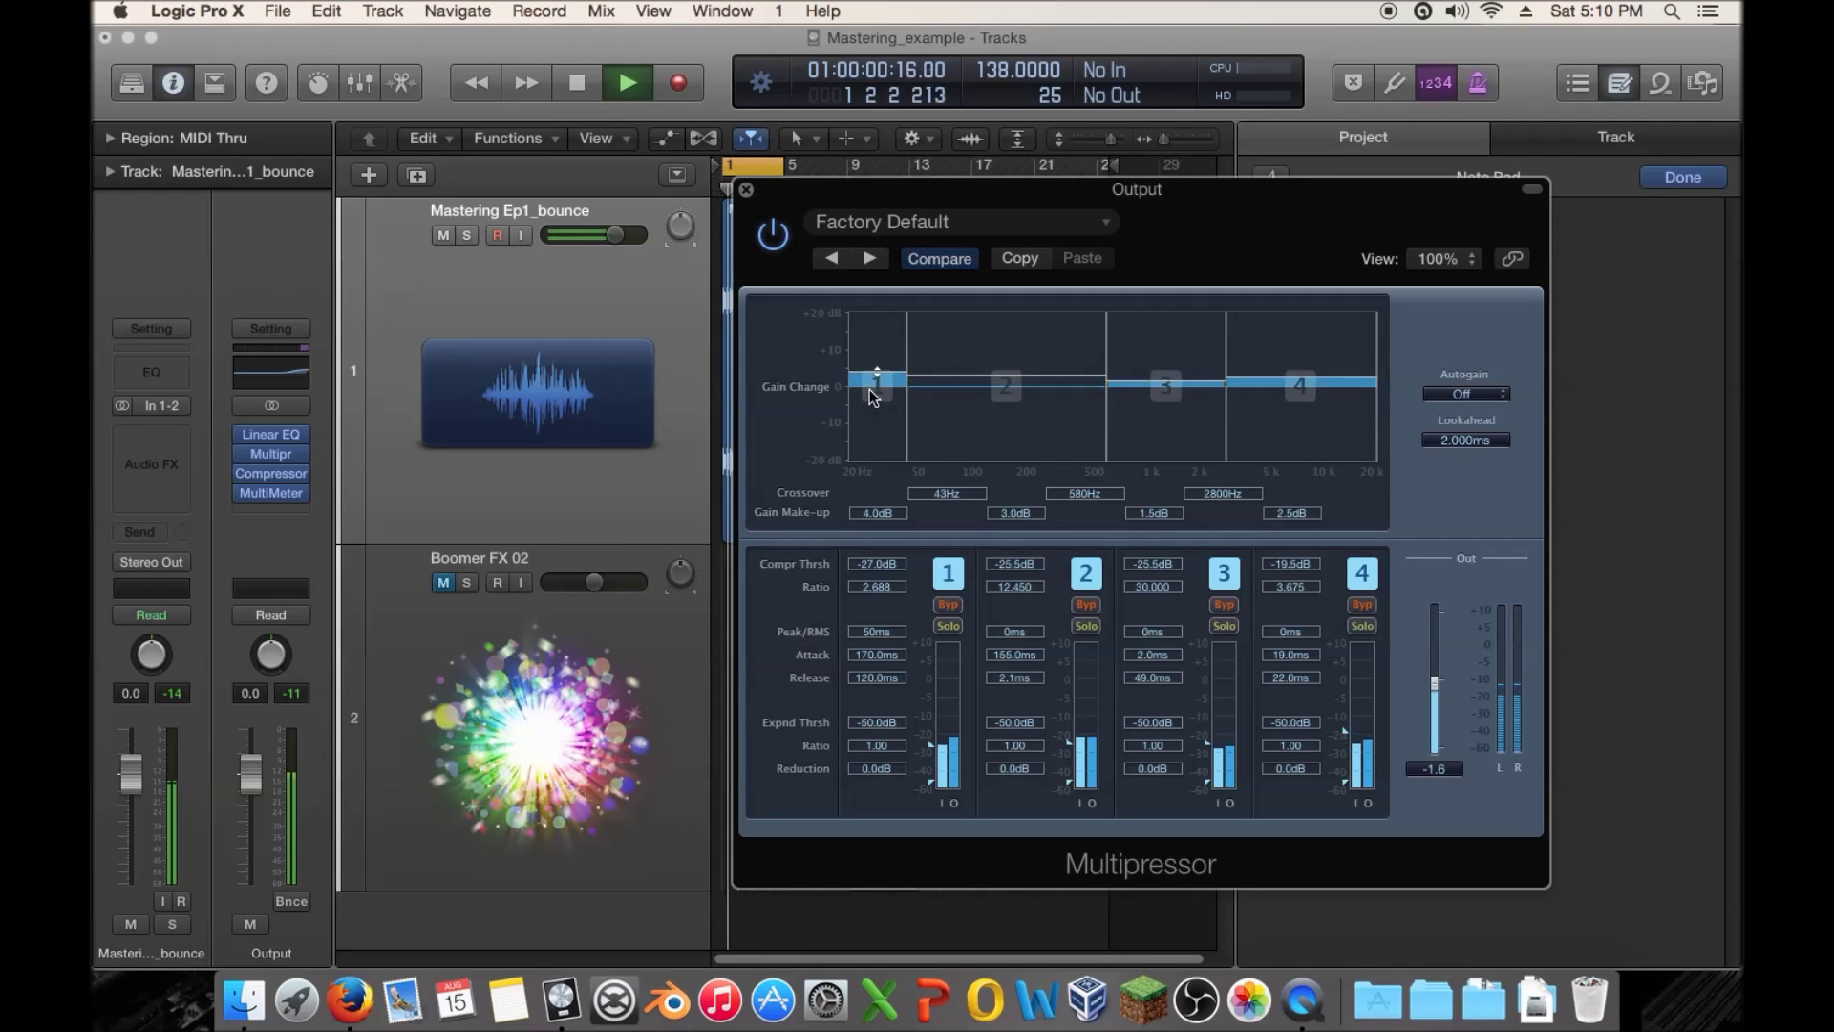
drag(933, 743, 934, 749)
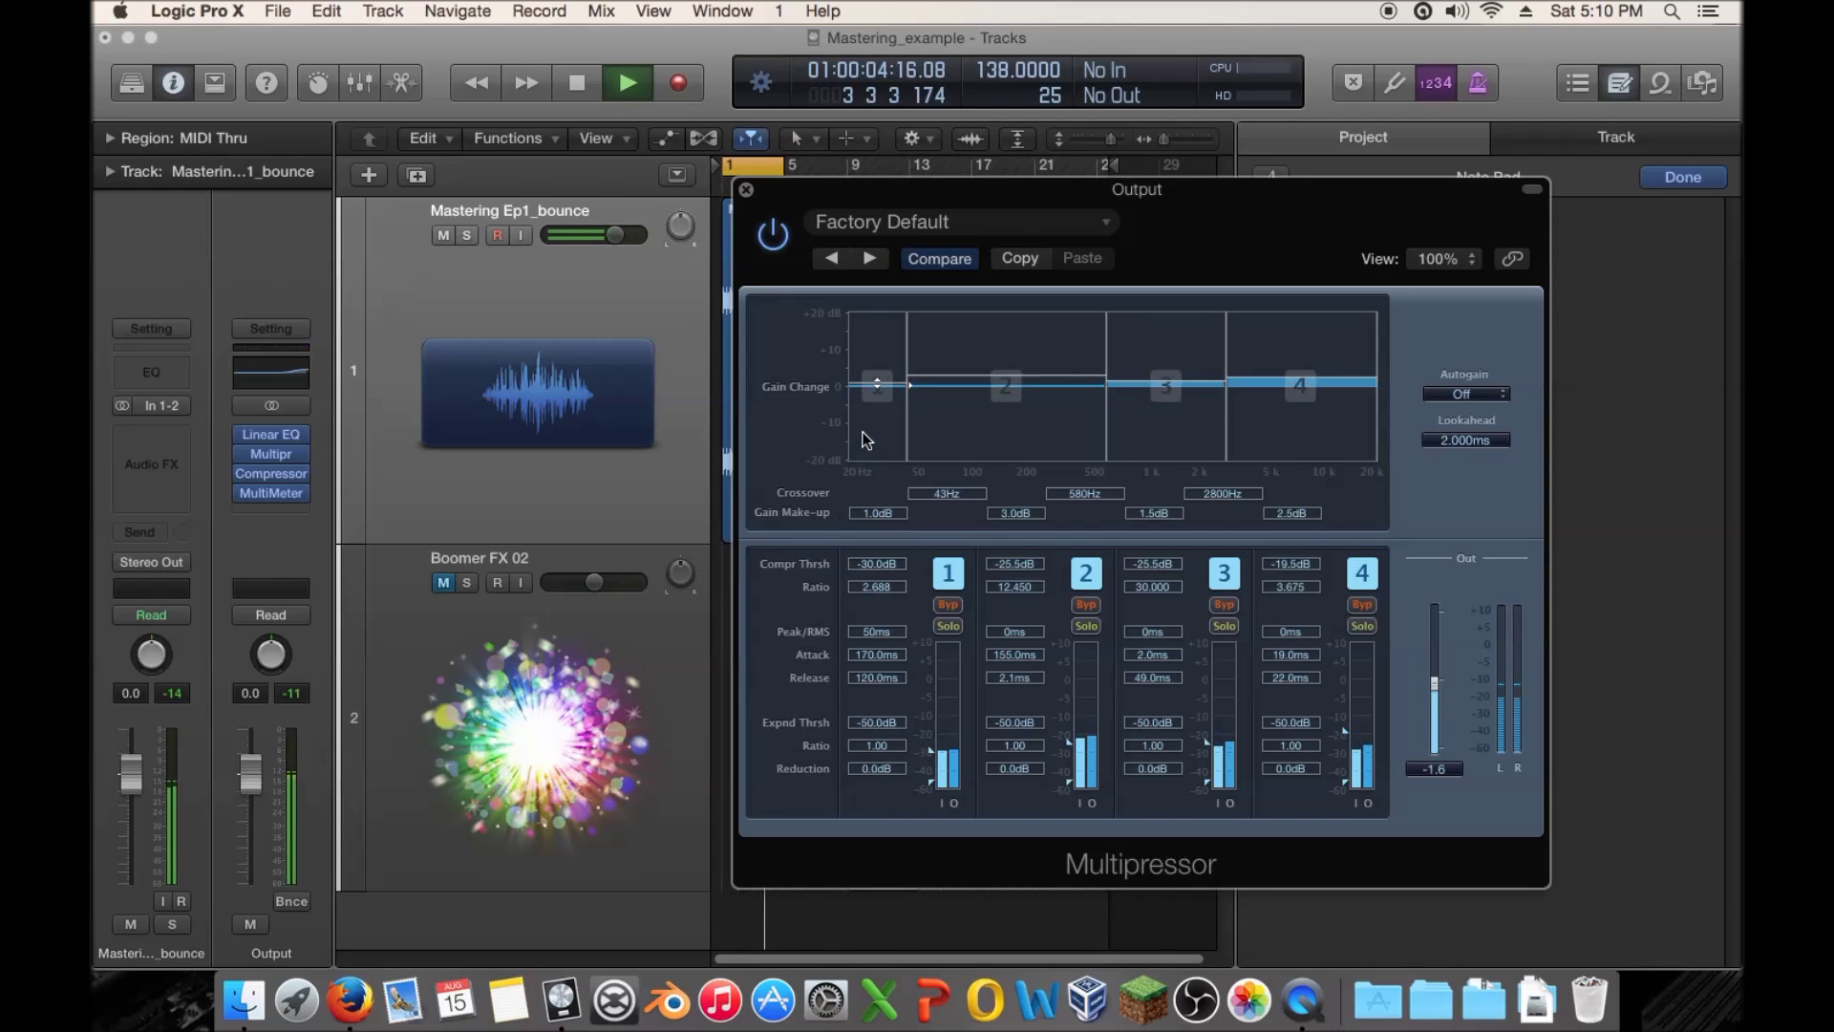
key(space)
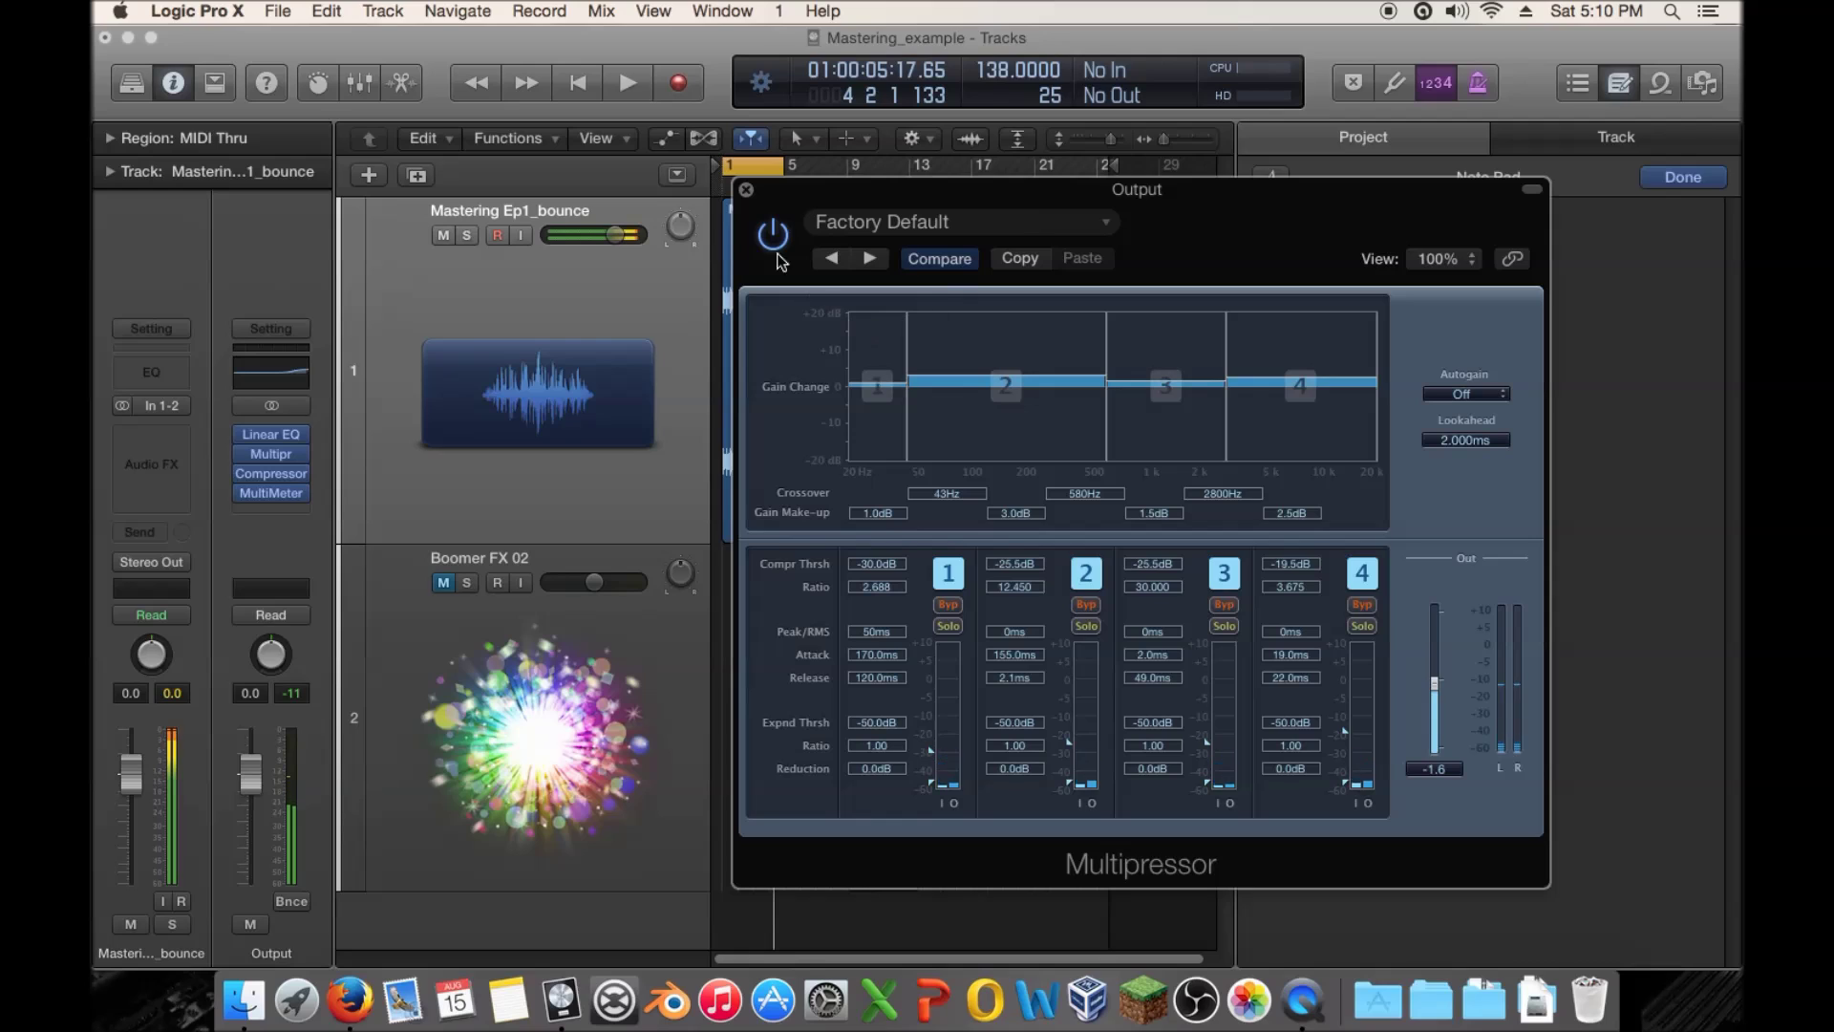
Set the crossovers to 110 Hz, 610 Hz and 3300 Hz and reset the gain make-up of all four bands to 0 dB
drag(908, 350, 982, 382)
drag(1106, 374, 1115, 373)
drag(1225, 374, 1238, 375)
drag(1070, 363, 1065, 382)
drag(926, 350, 926, 354)
drag(1134, 346, 1150, 360)
drag(1294, 347, 1286, 365)
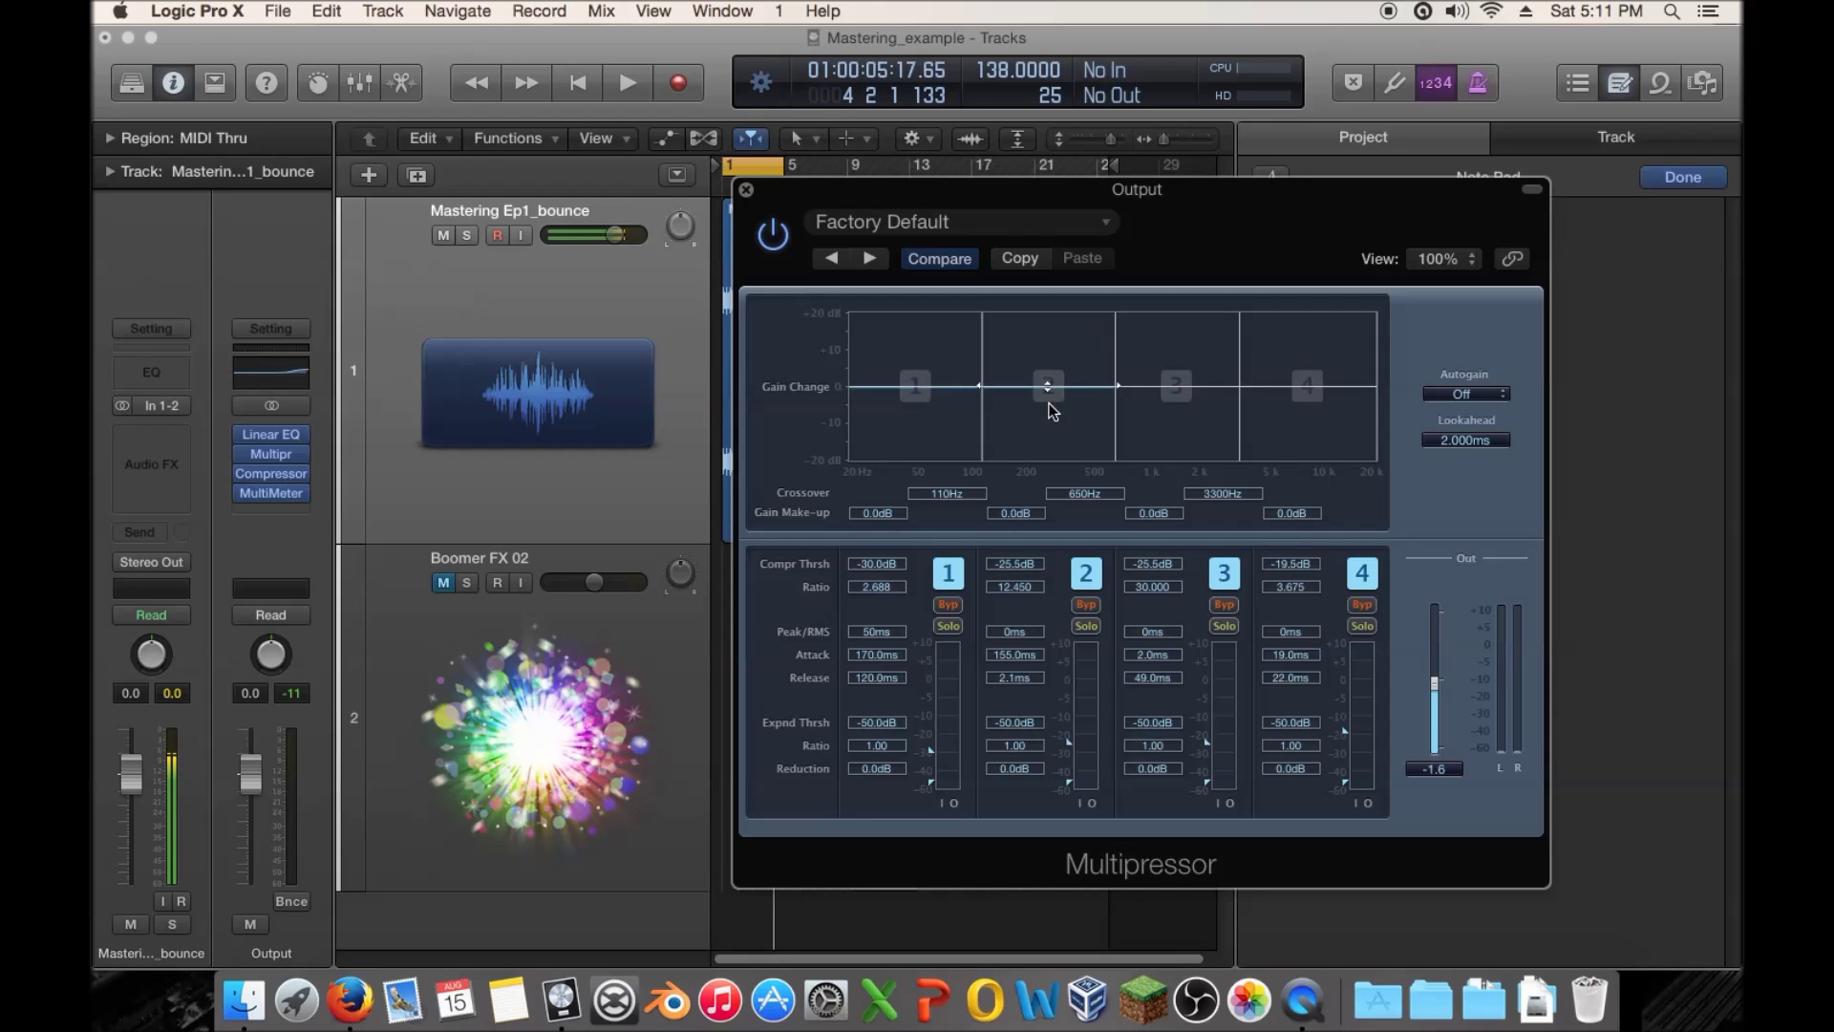
mouse_move(1057, 401)
mouse_down()
mouse_move(1083, 420)
mouse_move(1045, 427)
mouse_up()
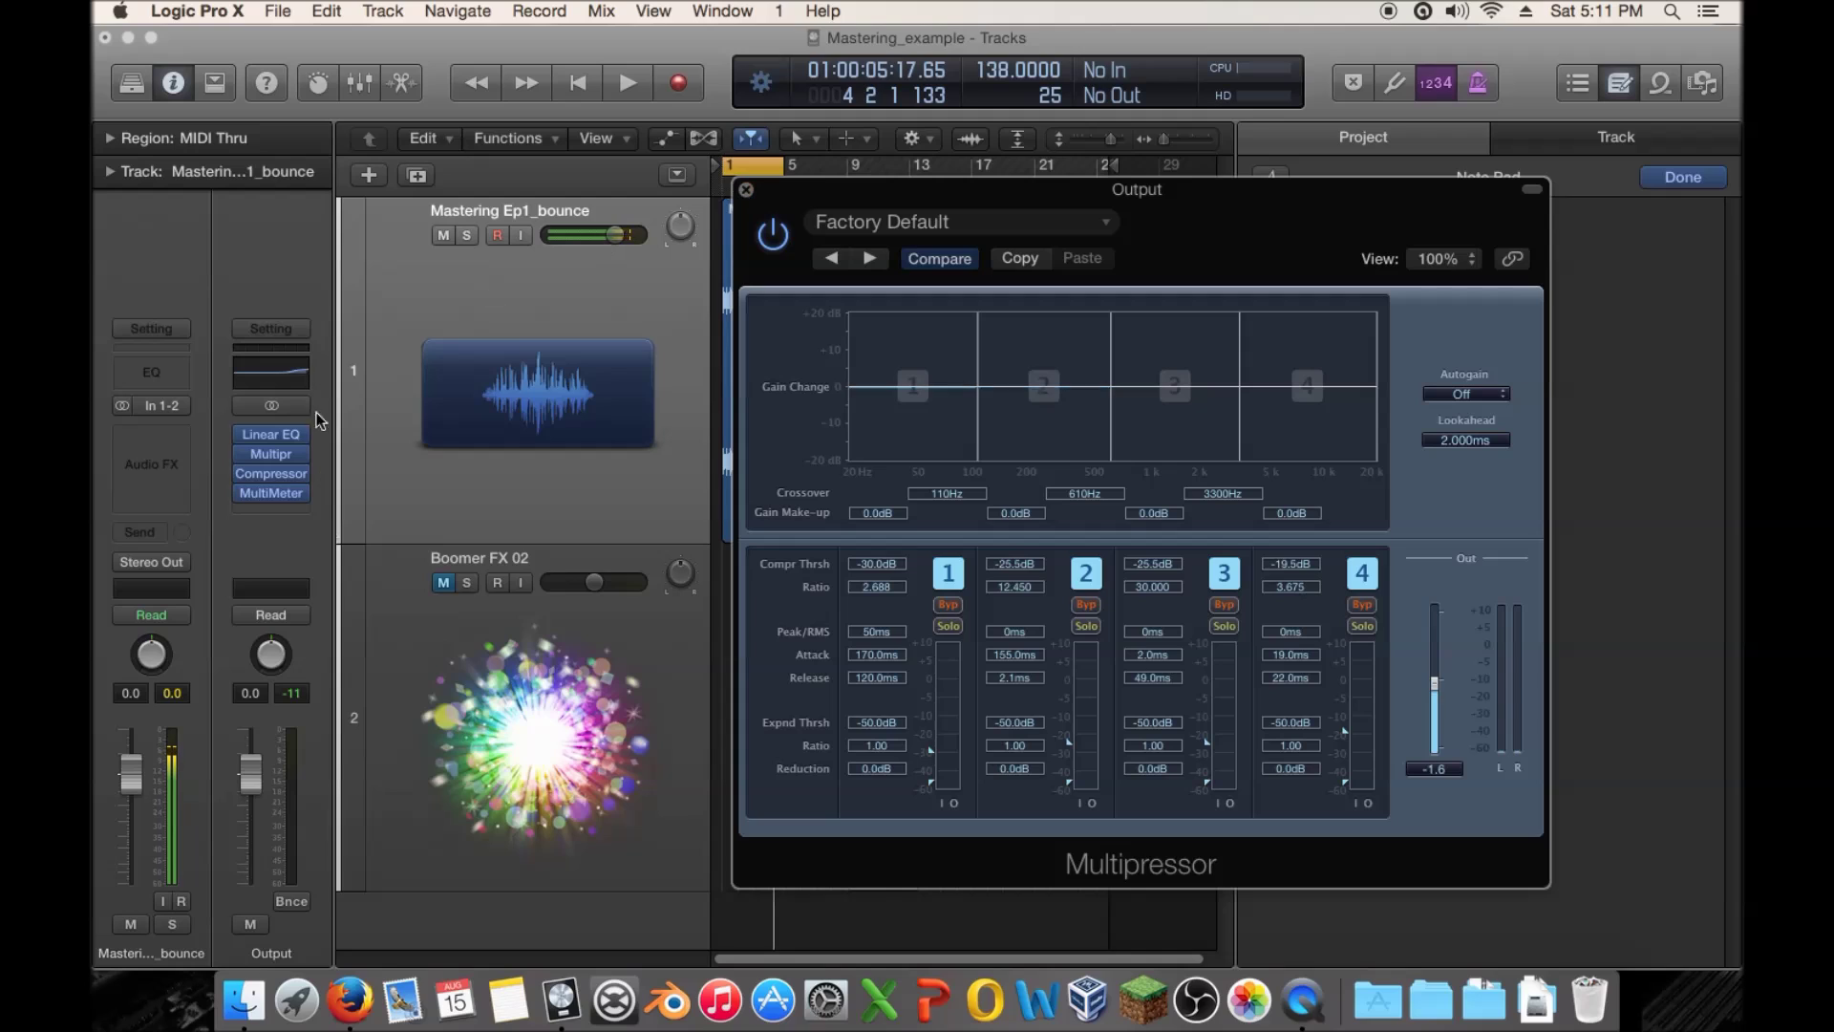
mouse_move(305, 452)
click(304, 453)
mouse_move(382, 776)
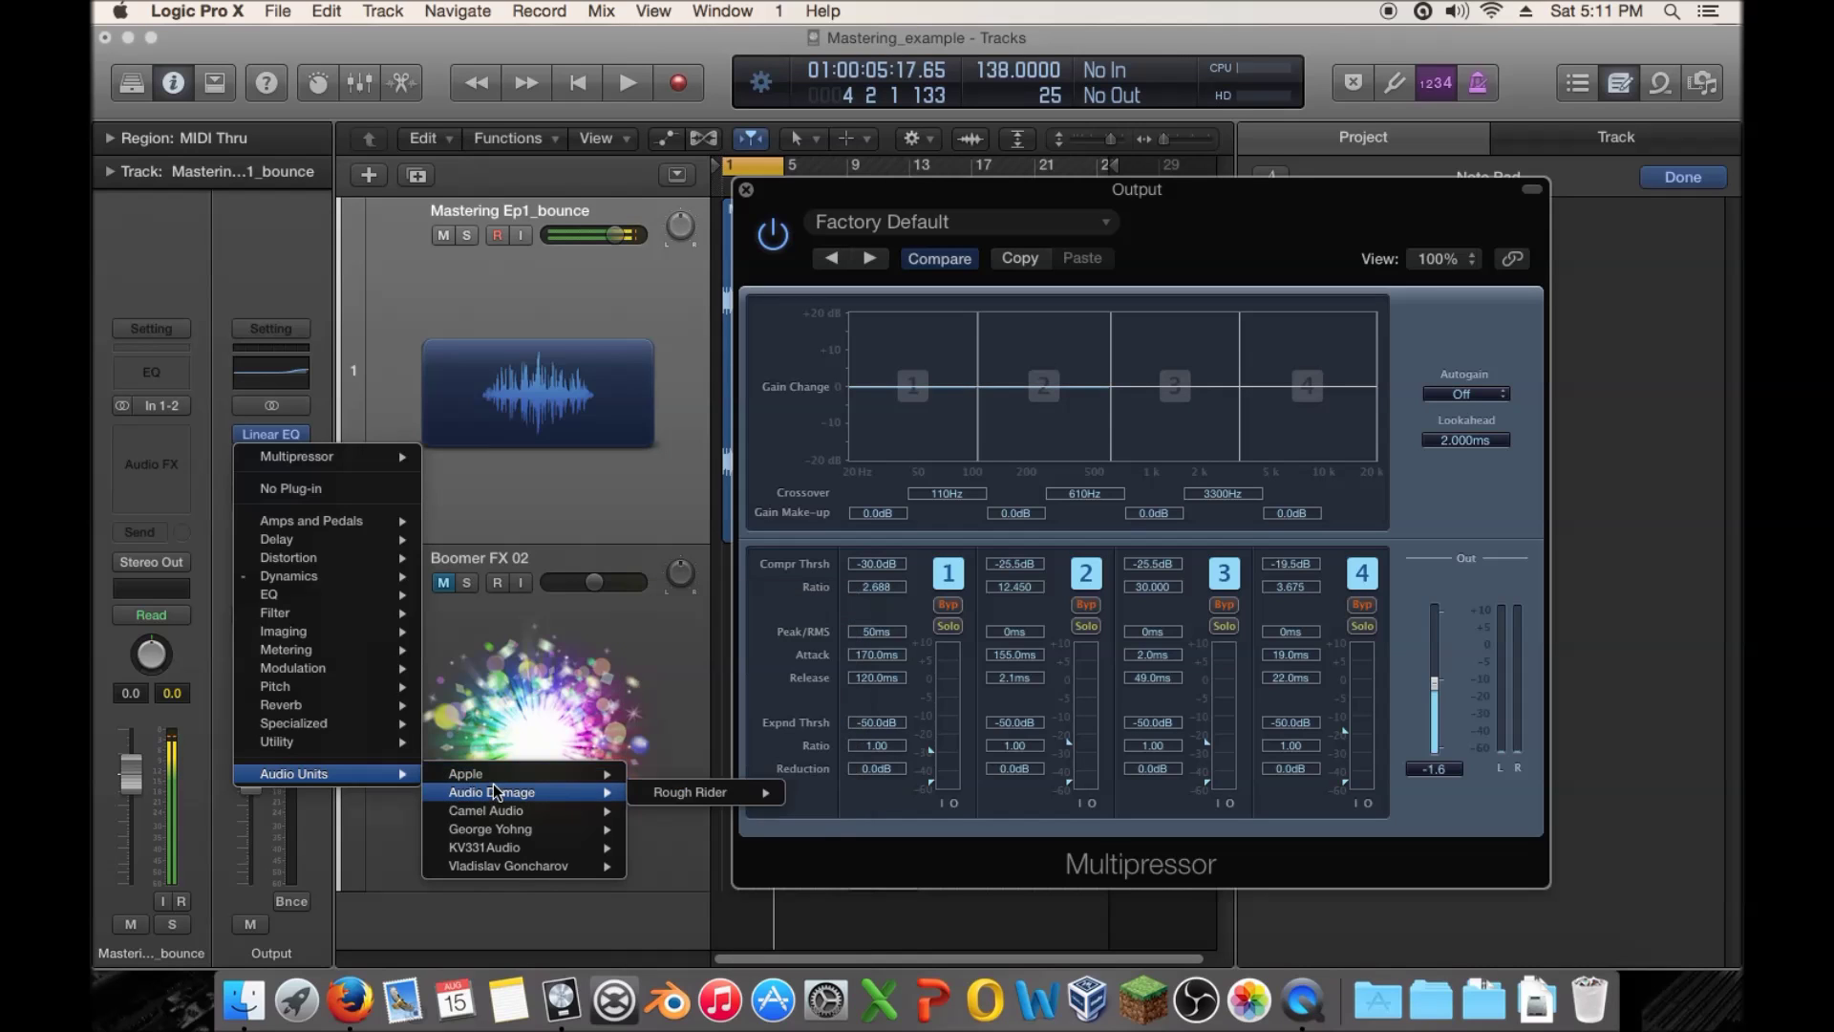
click(810, 342)
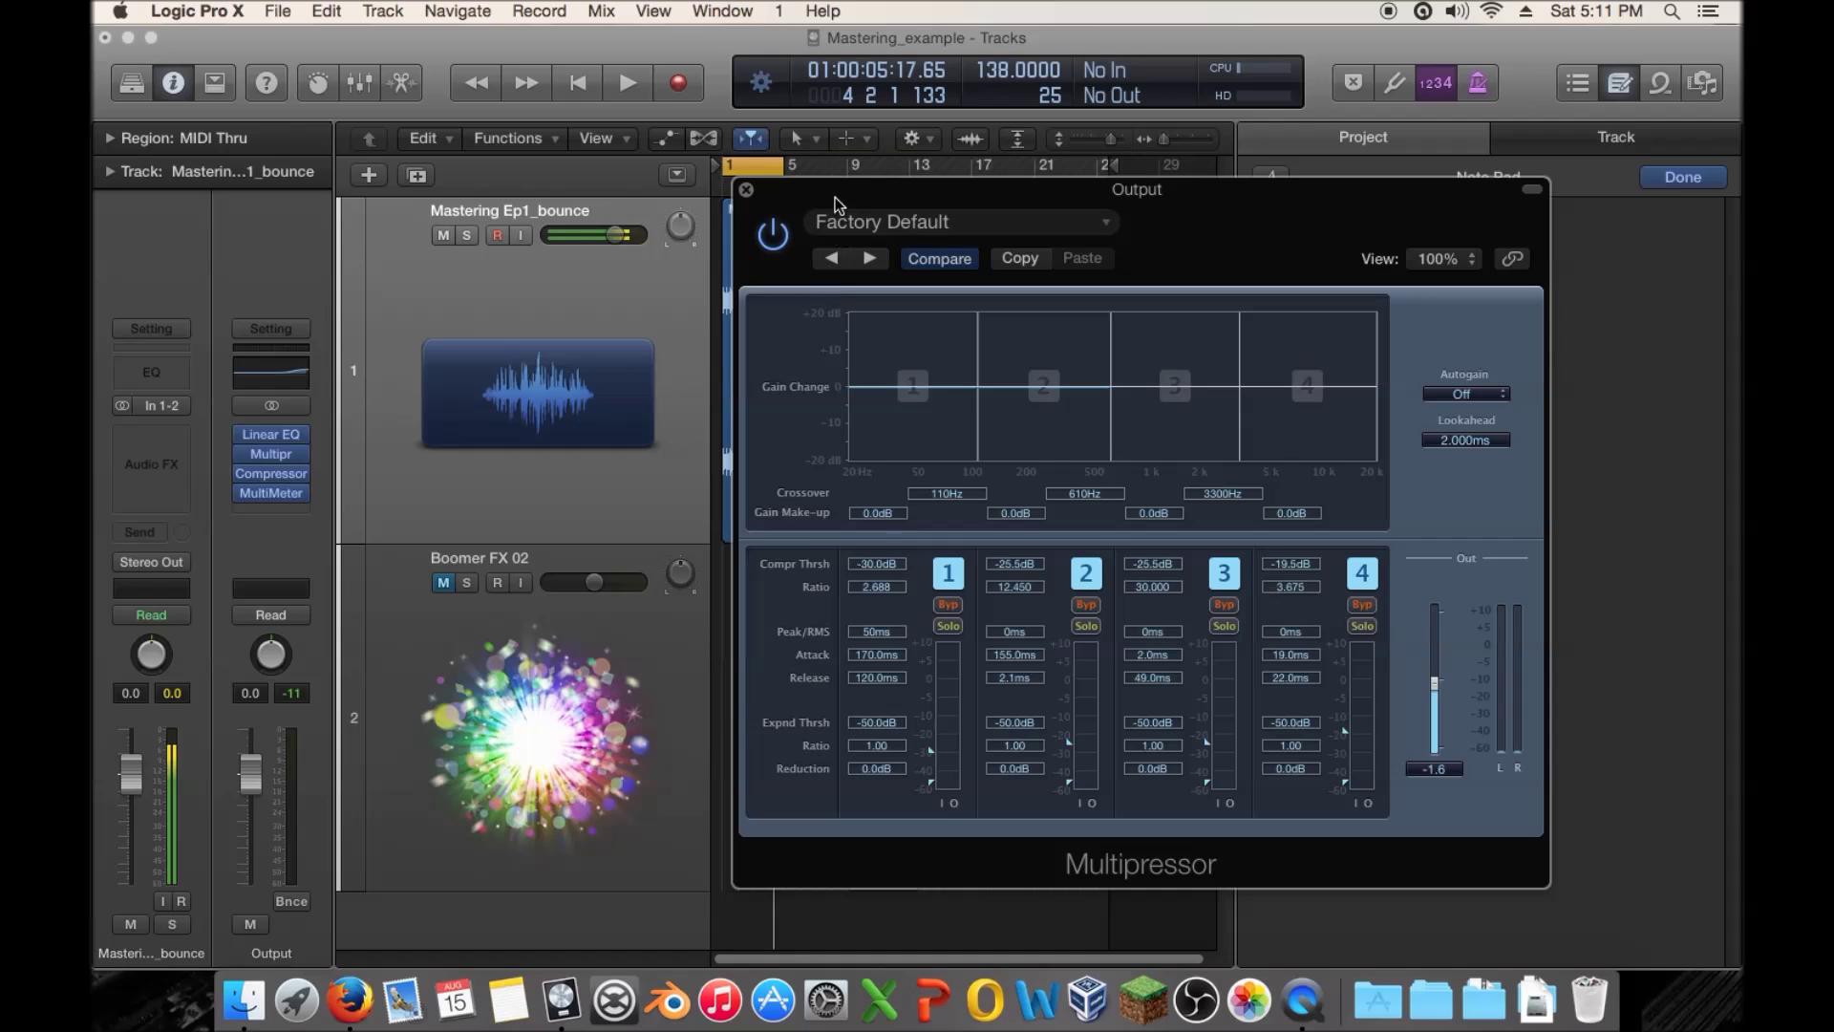
Set bands 1 to 4 gain make-up to -2, 6.5, -3 and 1.5 dB, and the compression thresholds to -9 dB on band 3 and -29 dB on band 4
drag(947, 437, 1050, 397)
drag(1202, 406, 1204, 420)
drag(1363, 376, 1365, 353)
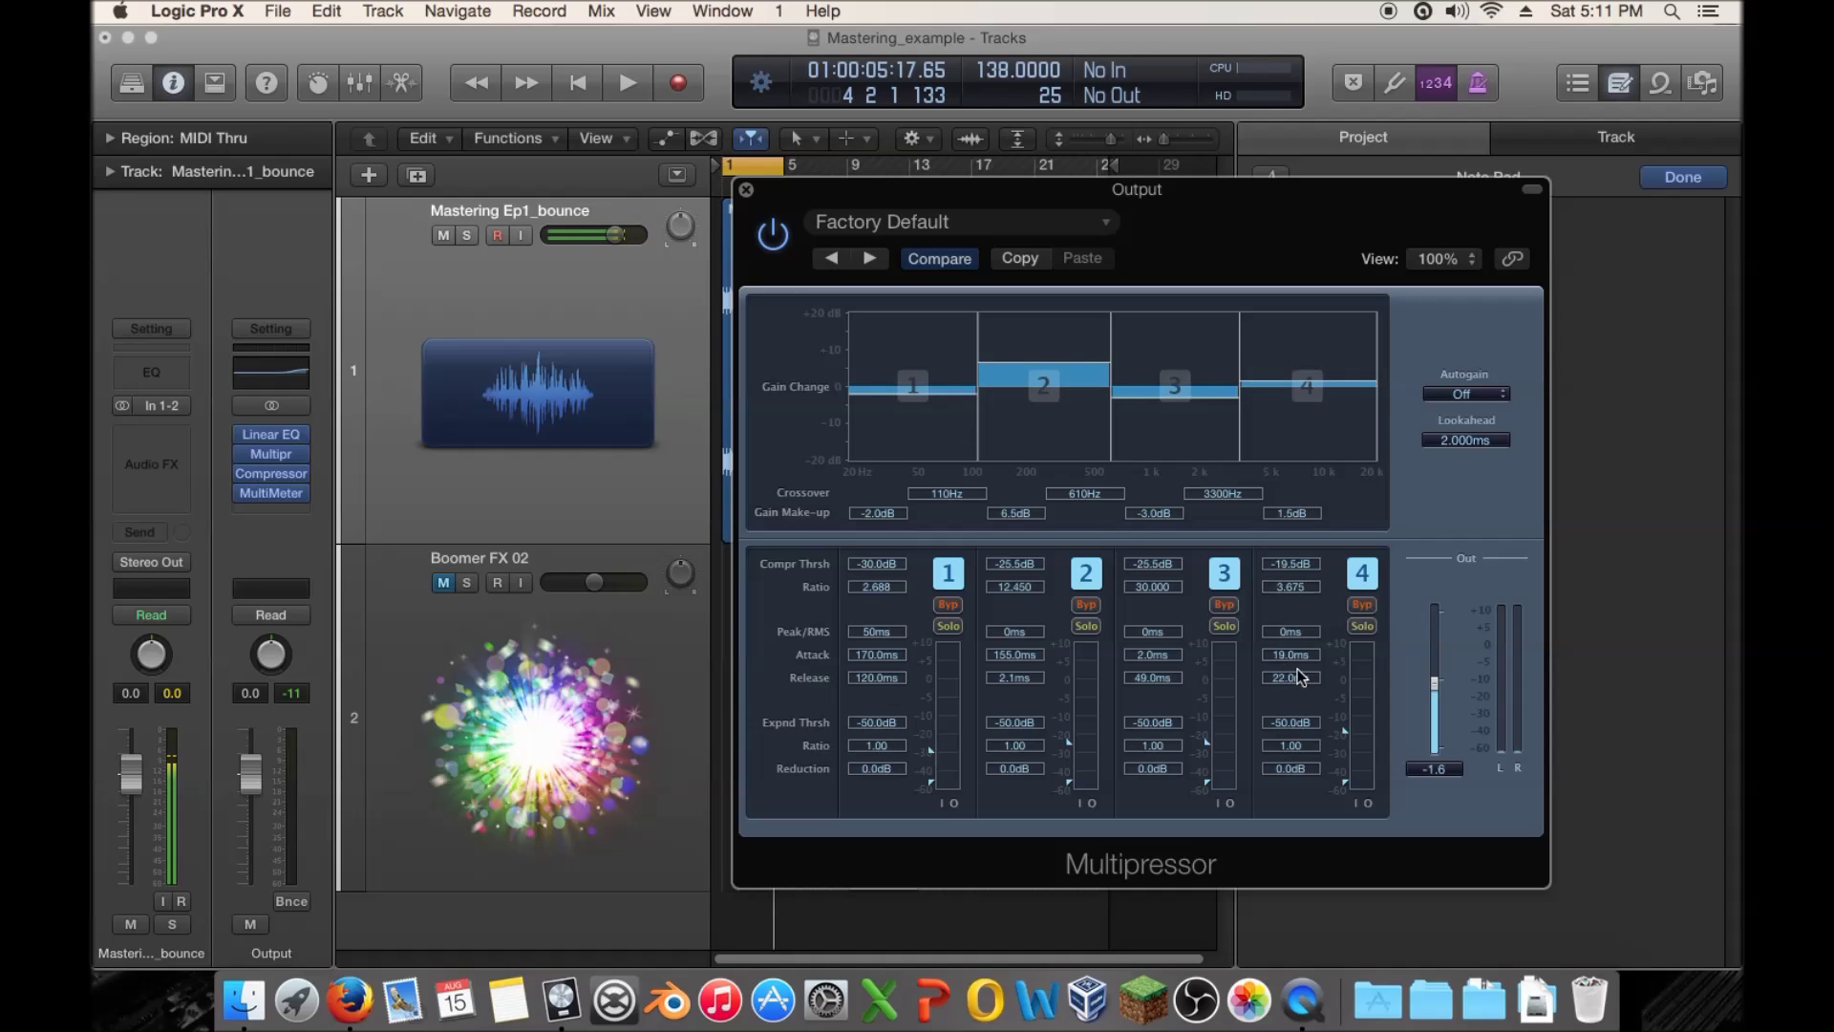
drag(1207, 742, 1205, 707)
click(747, 190)
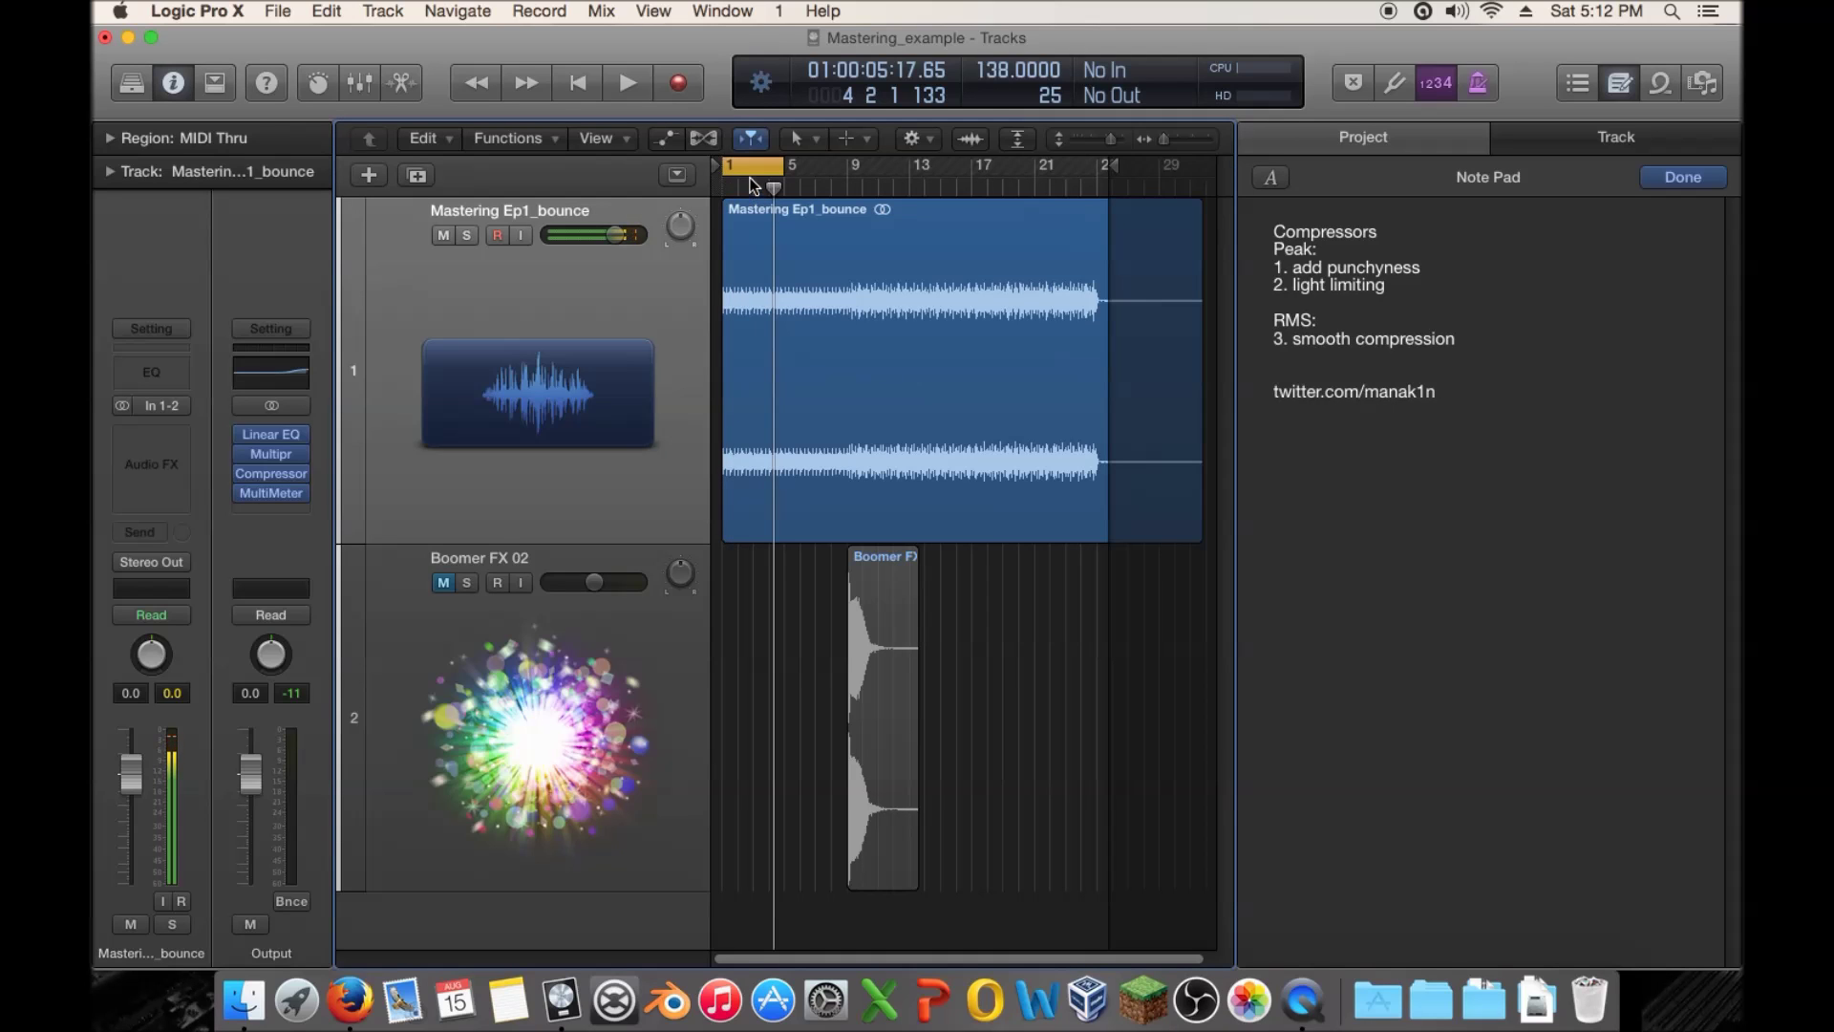
Return the playhead to the start and, in the Multipressor, set gain make-up to 1 dB on band 1 and 1.5 dB on band 2
drag(770, 191, 712, 192)
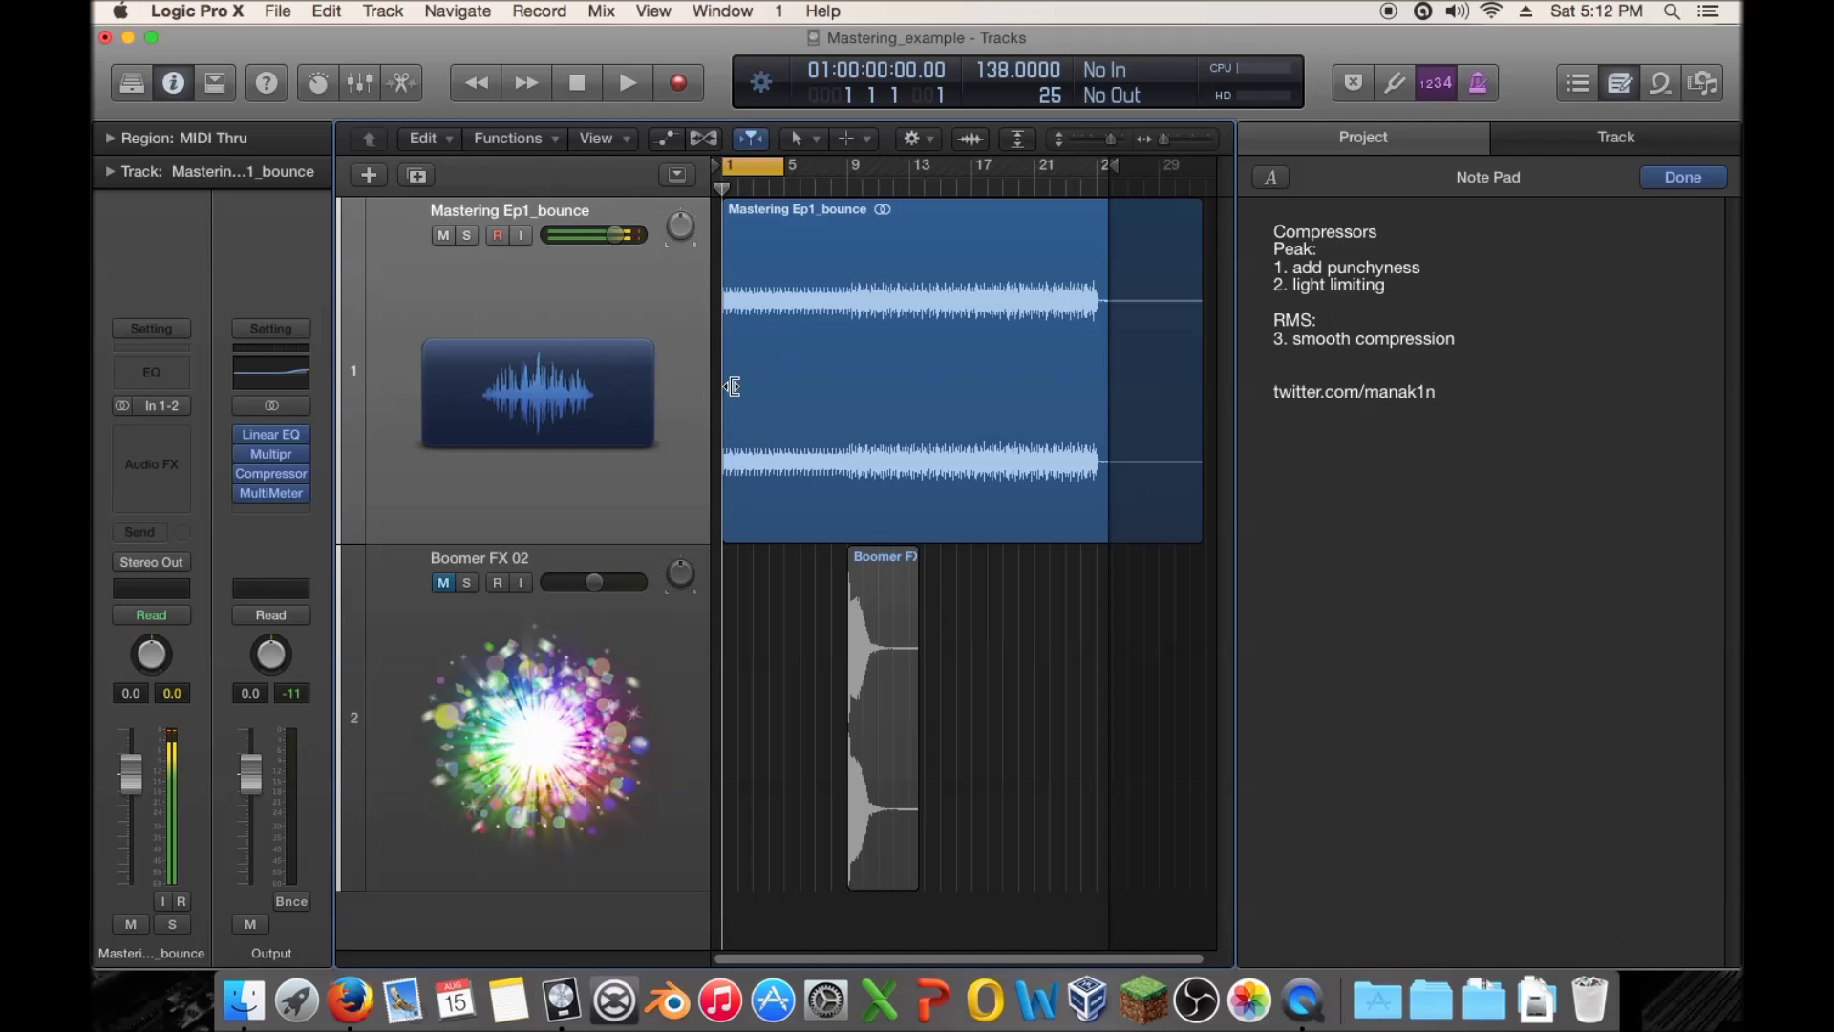
click(273, 455)
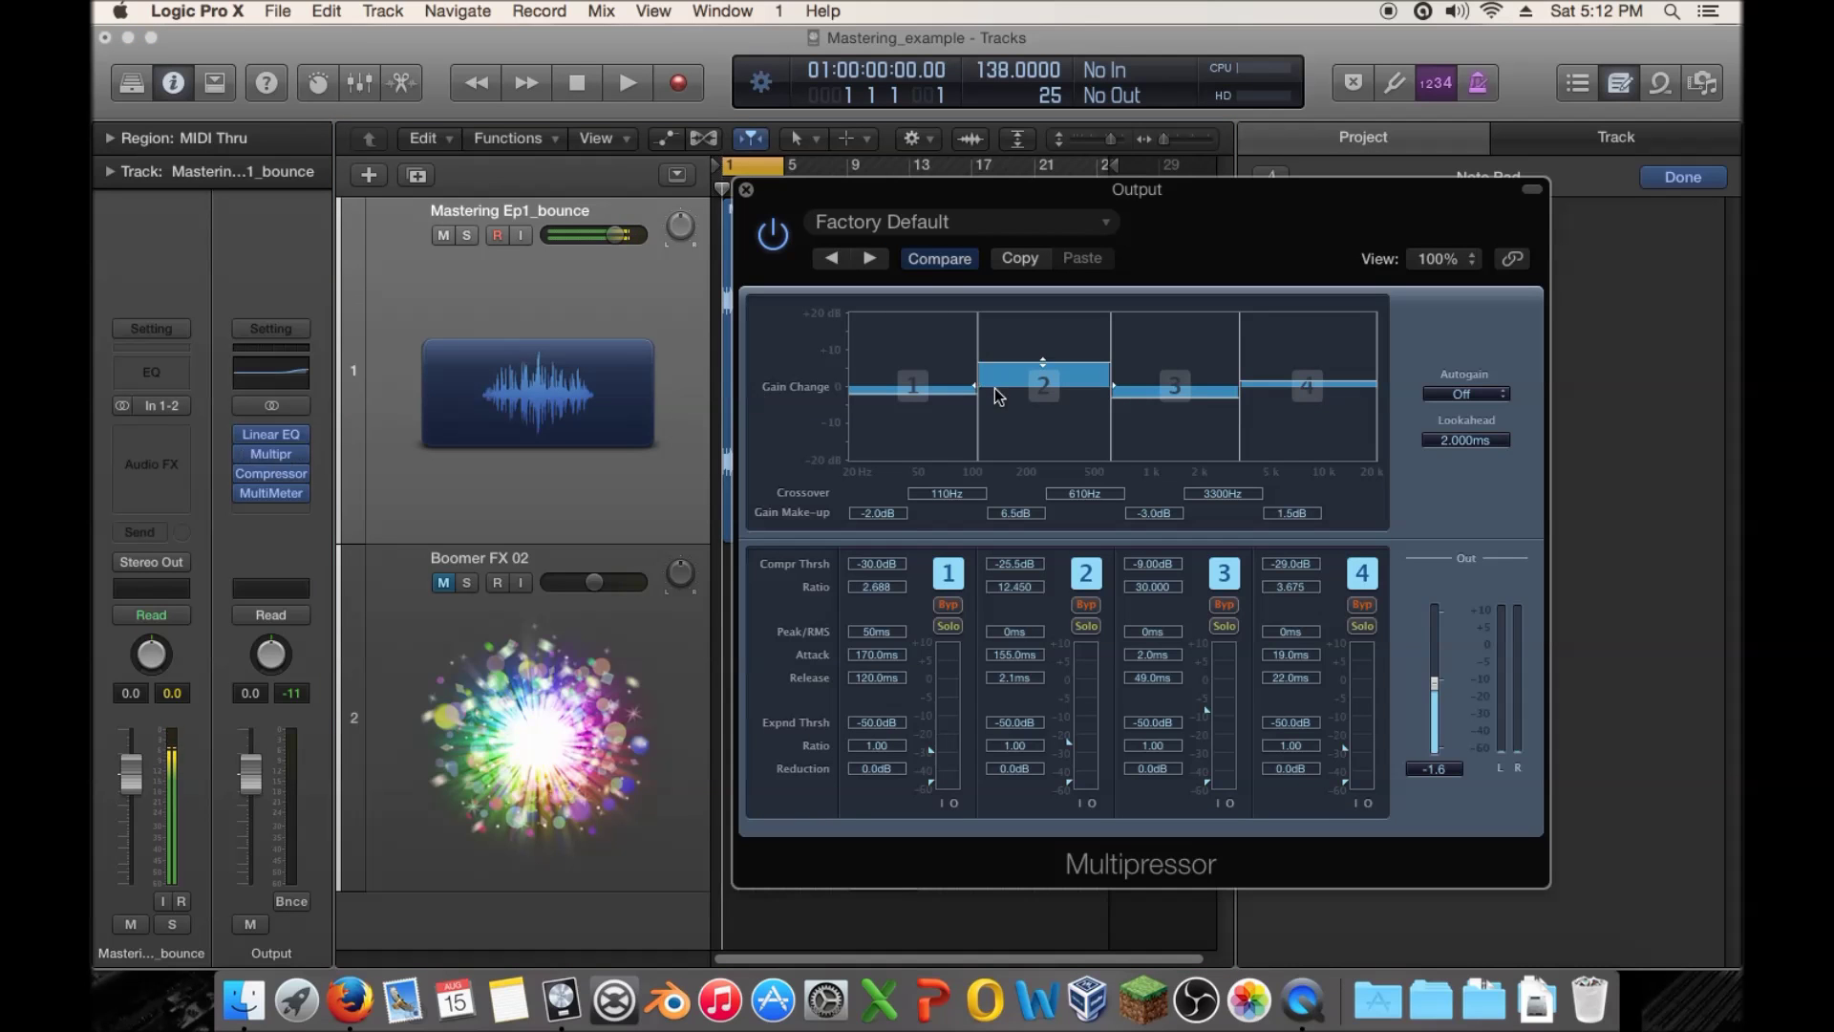
drag(1048, 353, 955, 382)
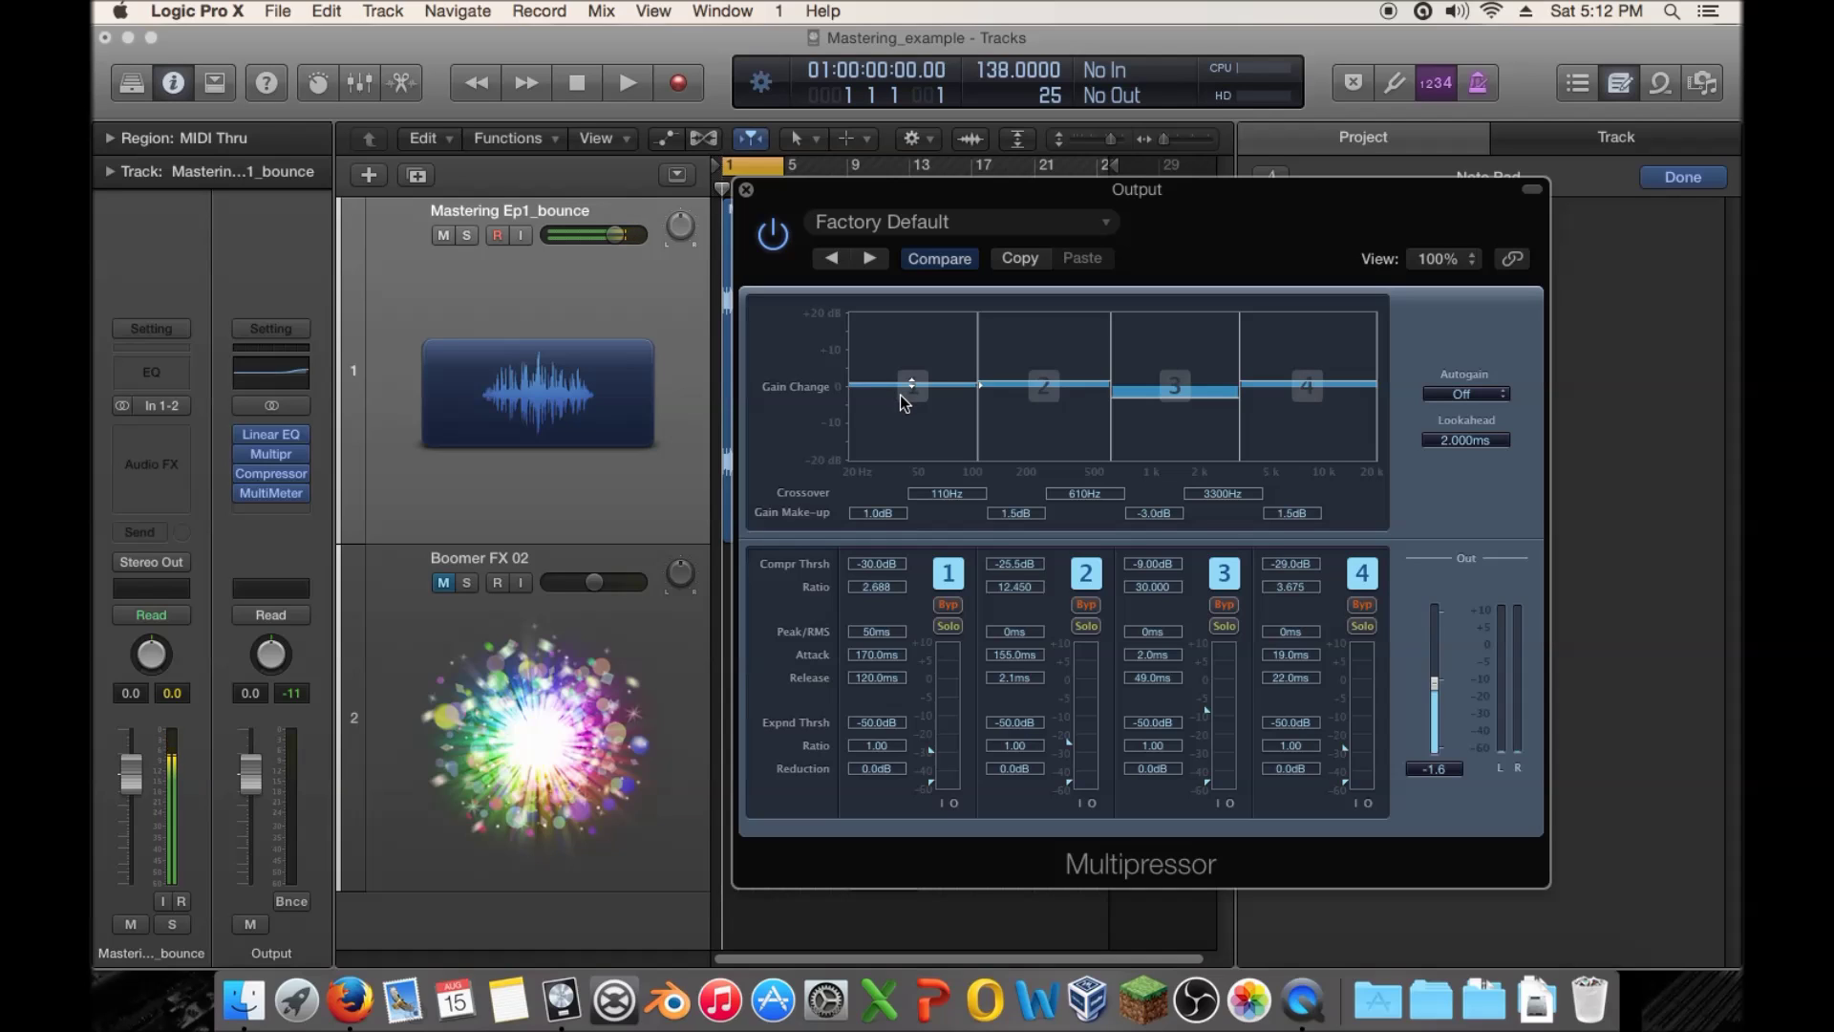
Solo band 1 briefly, play the full mix, and compare the Multipressor bypassed and active
click(949, 626)
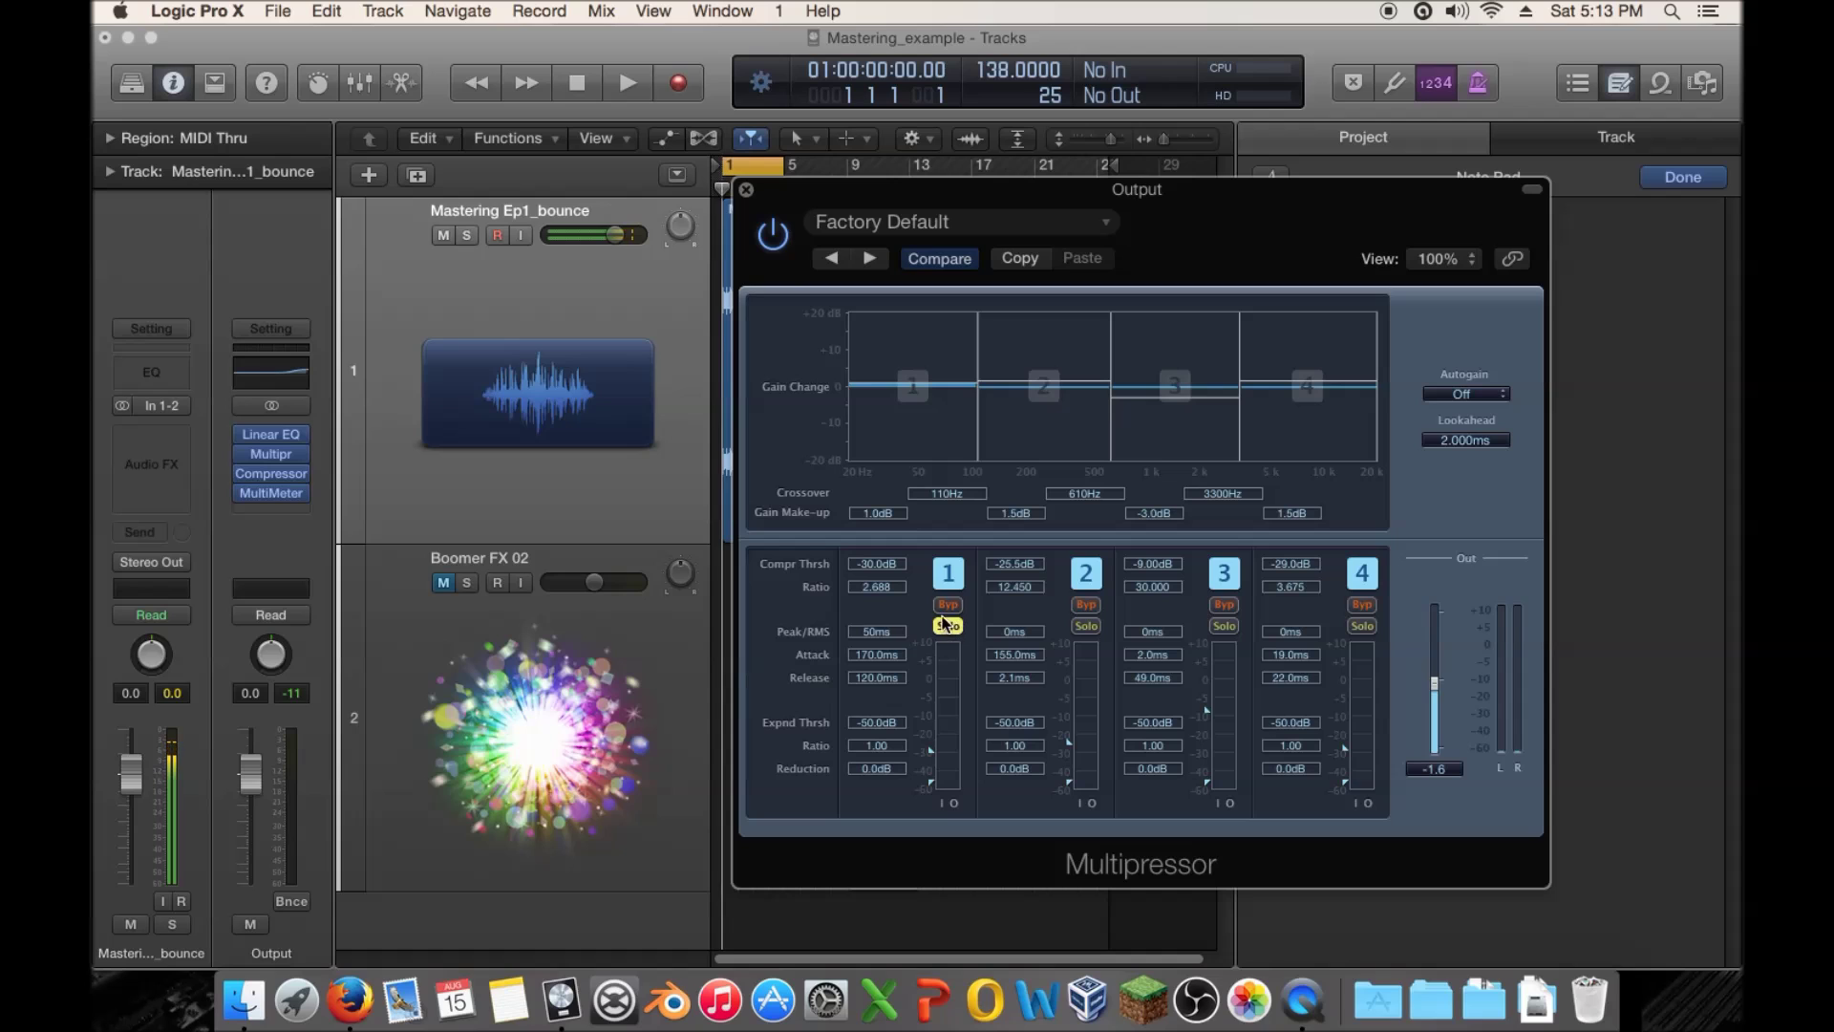
key(space)
click(951, 627)
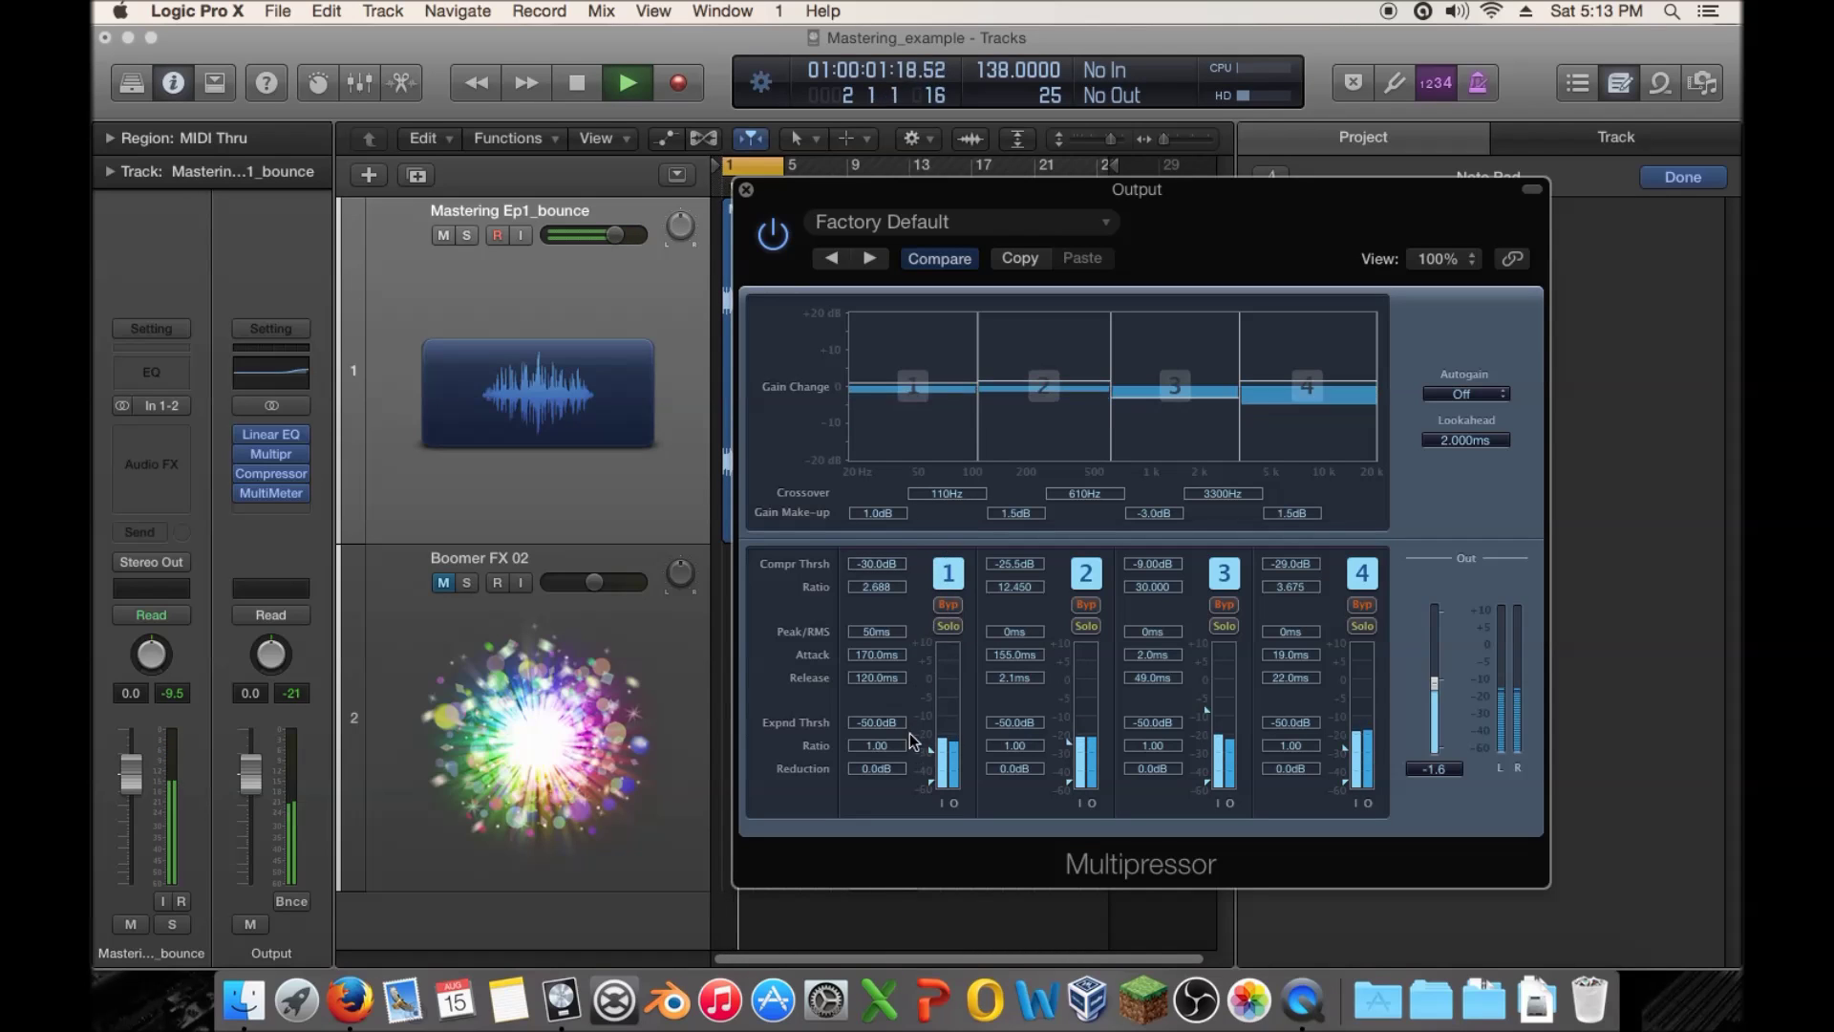
click(774, 238)
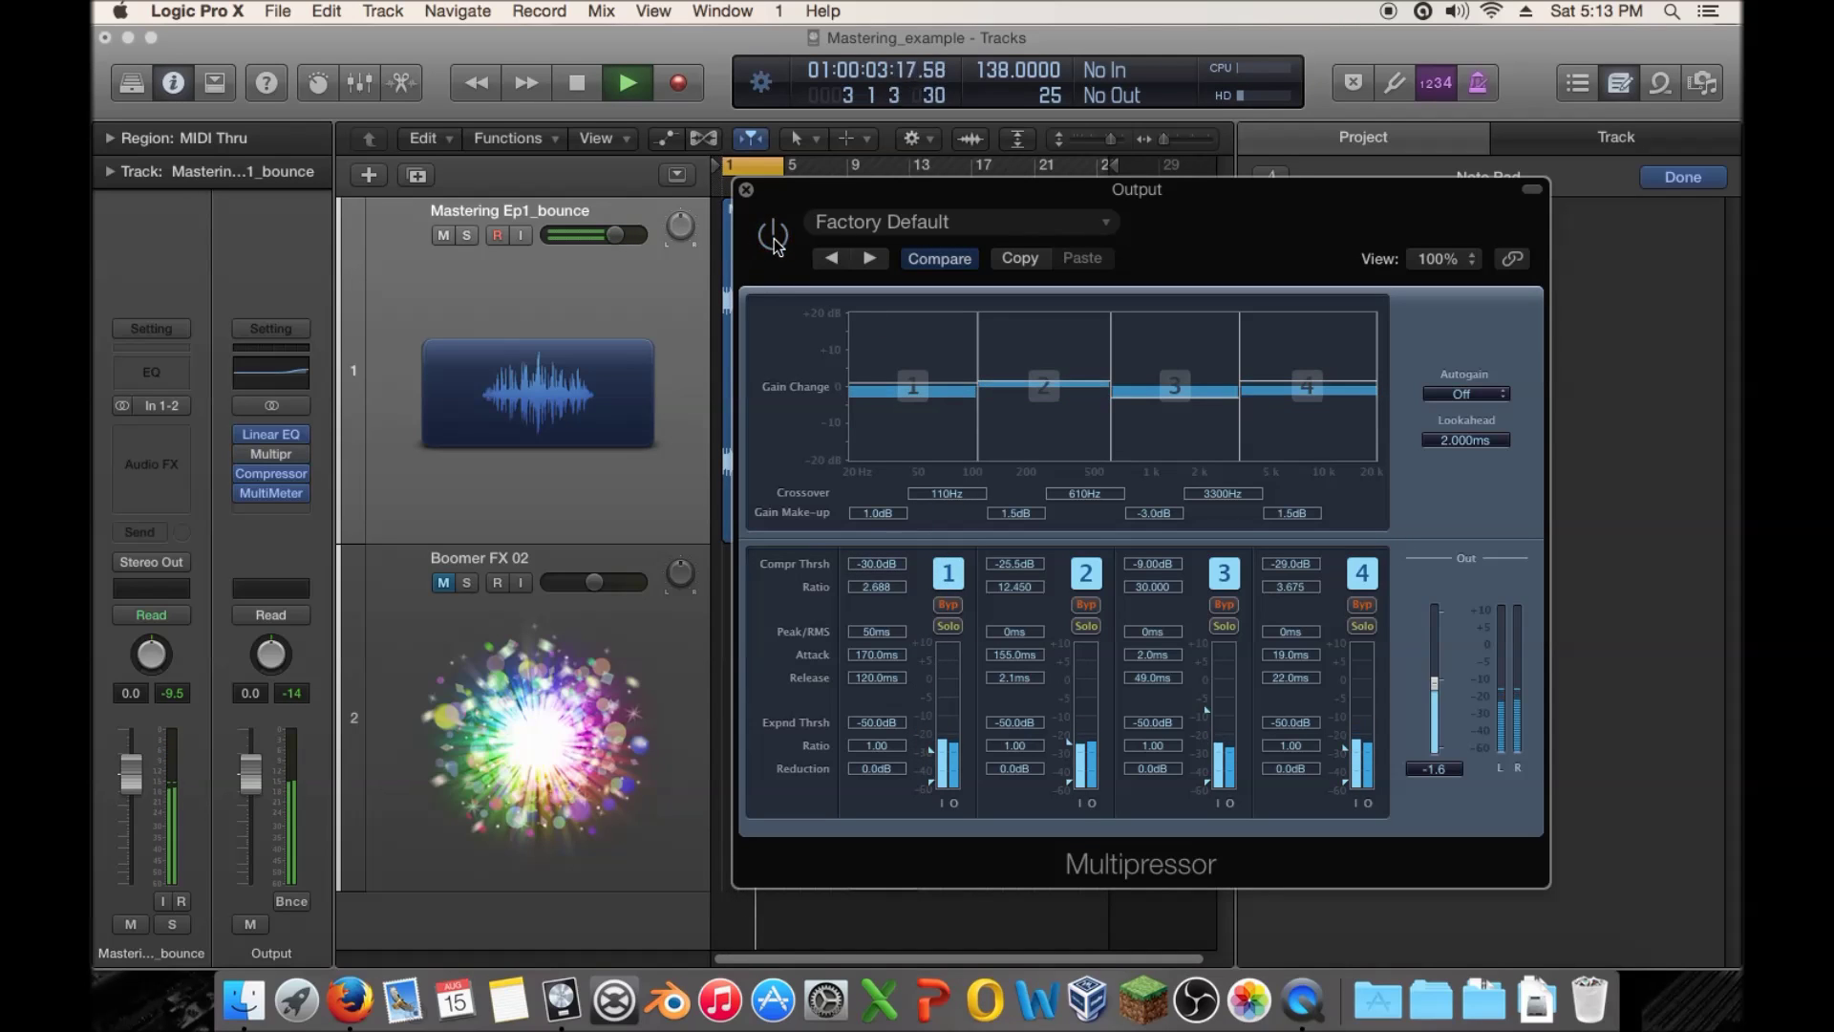
click(774, 239)
Set gain make-up to 3 dB on band 1, 3.5 dB on band 2 and 2.5 dB on band 3, then stop playback and close the Multipressor
drag(908, 380, 892, 392)
drag(1063, 433, 1184, 397)
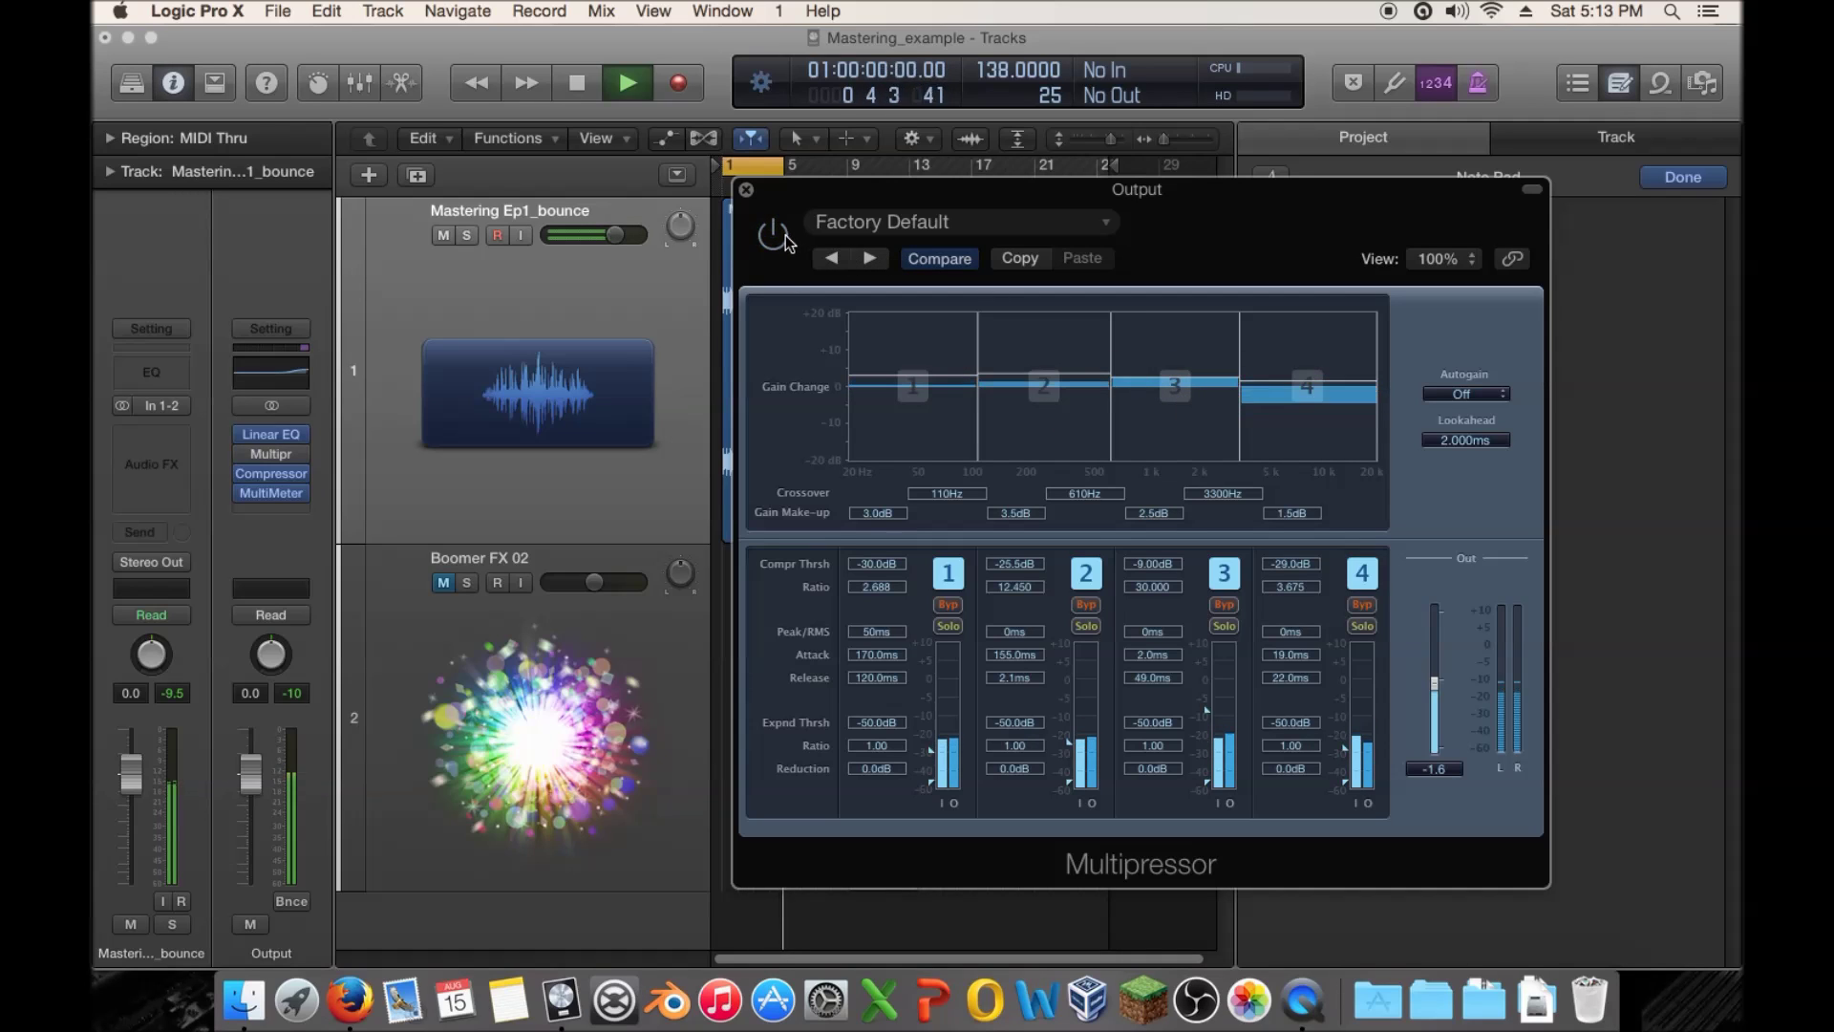
key(space)
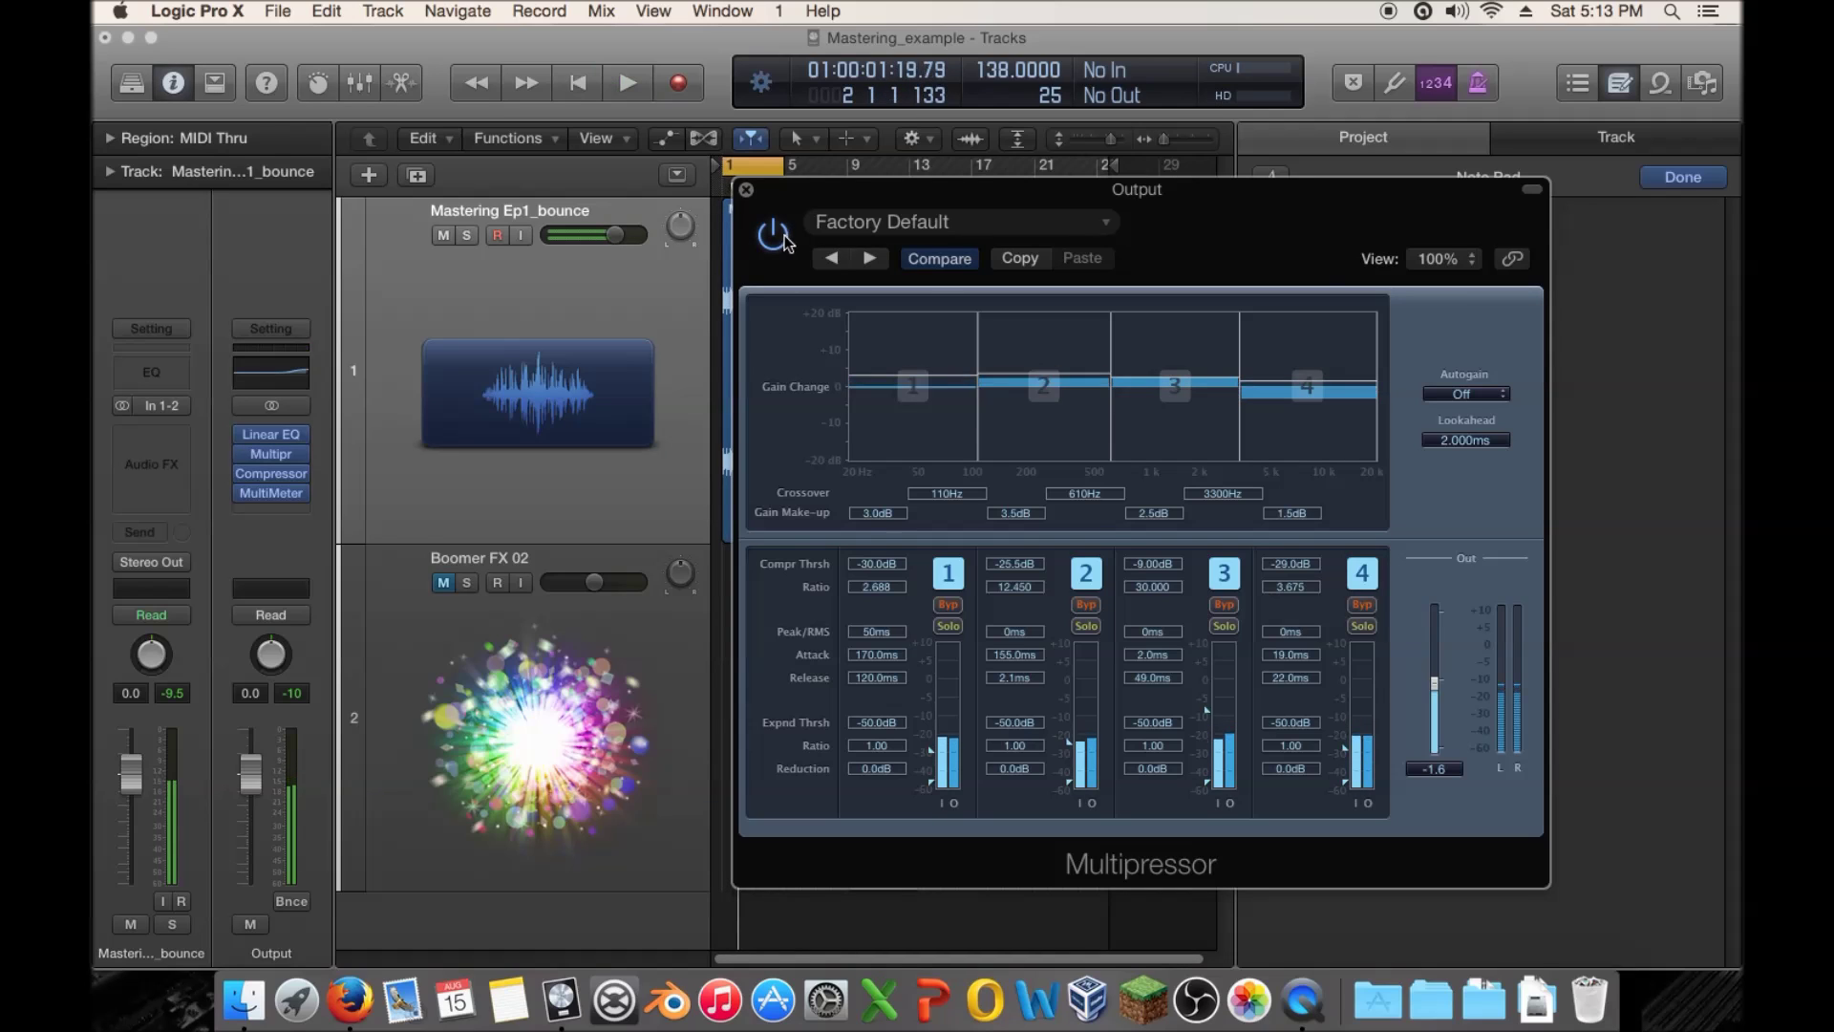
key(super+w)
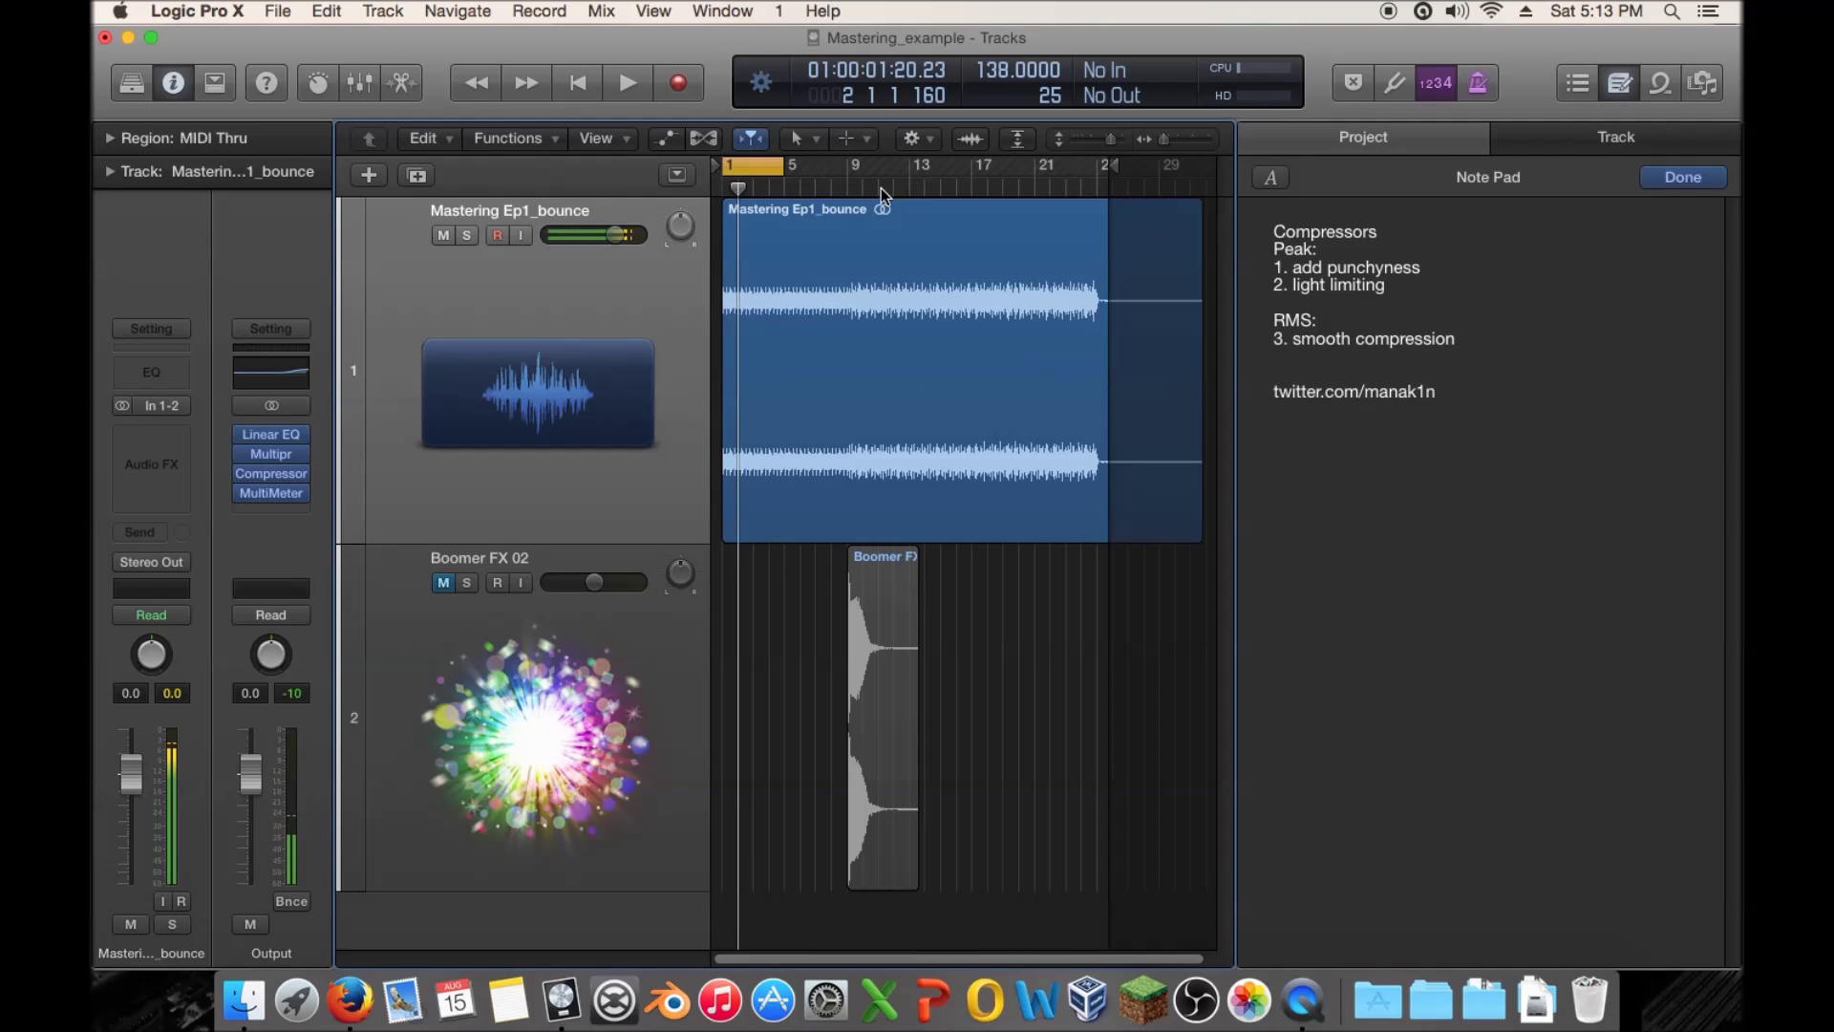
Turn off the cycle range and play from bar 9 while examining the low-end spectrum in the Output channel's Linear Phase EQ
click(739, 176)
click(847, 185)
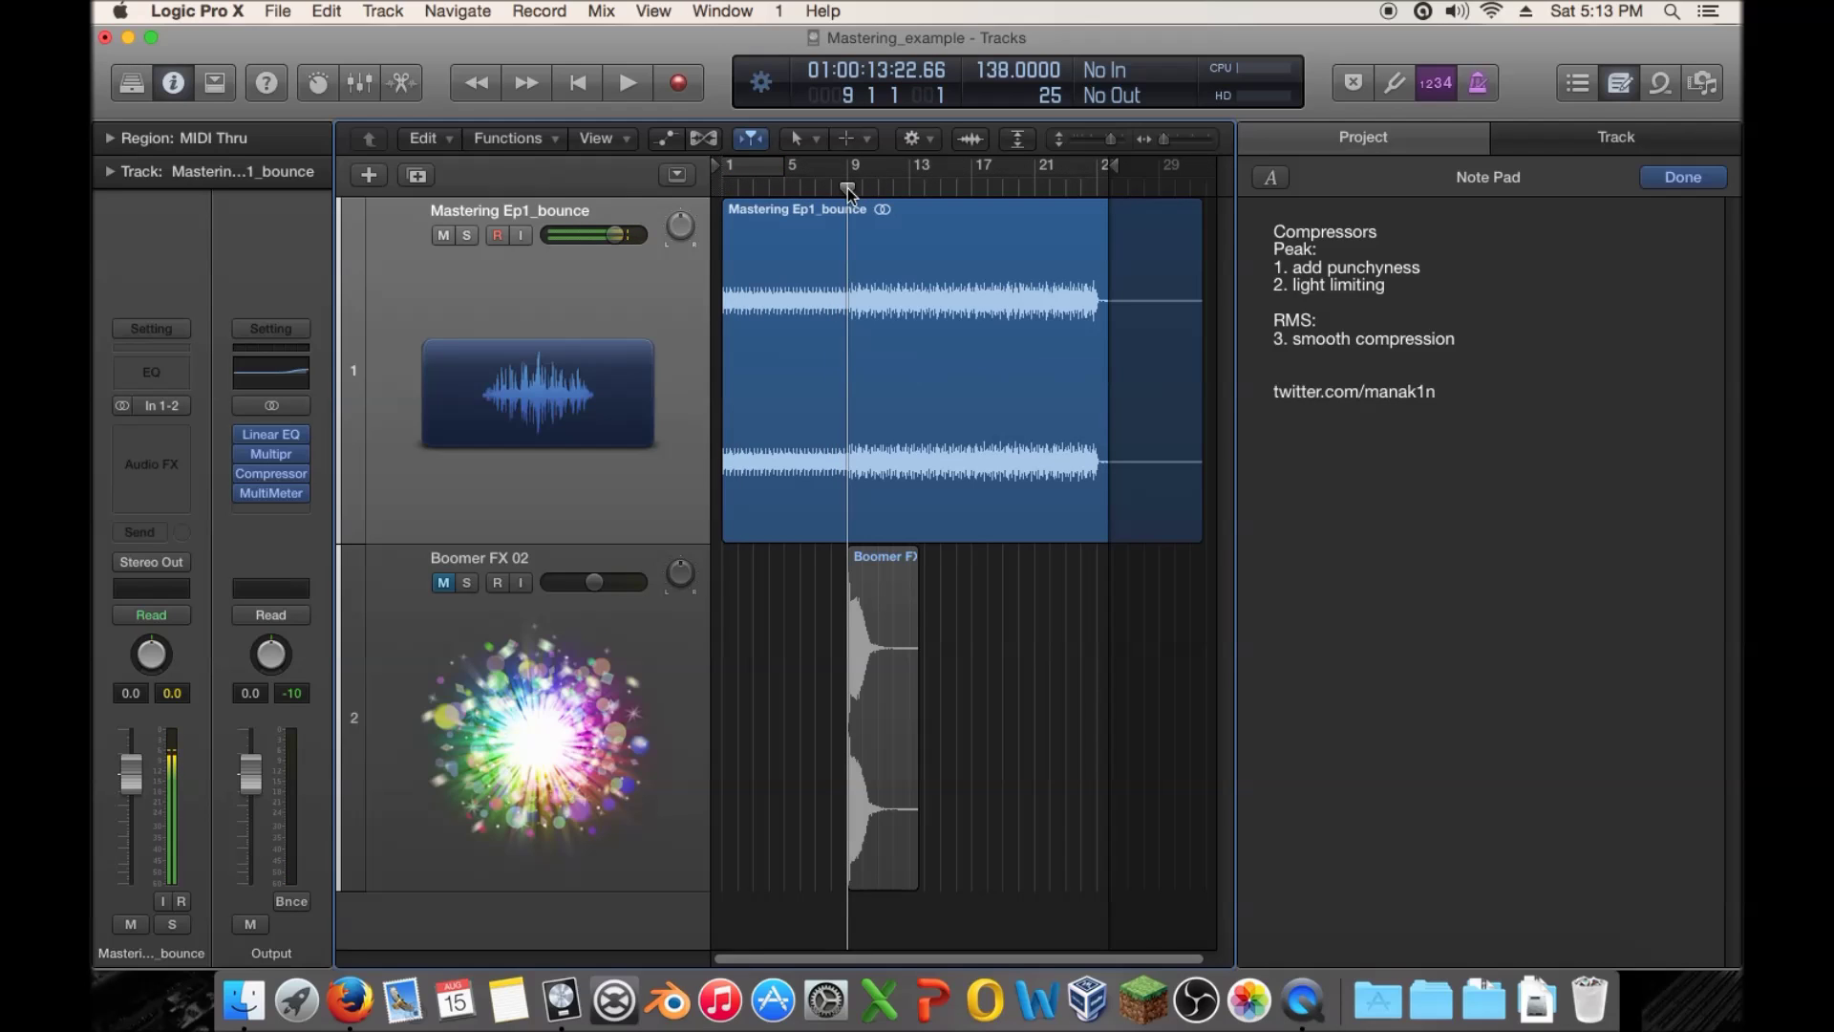
click(266, 438)
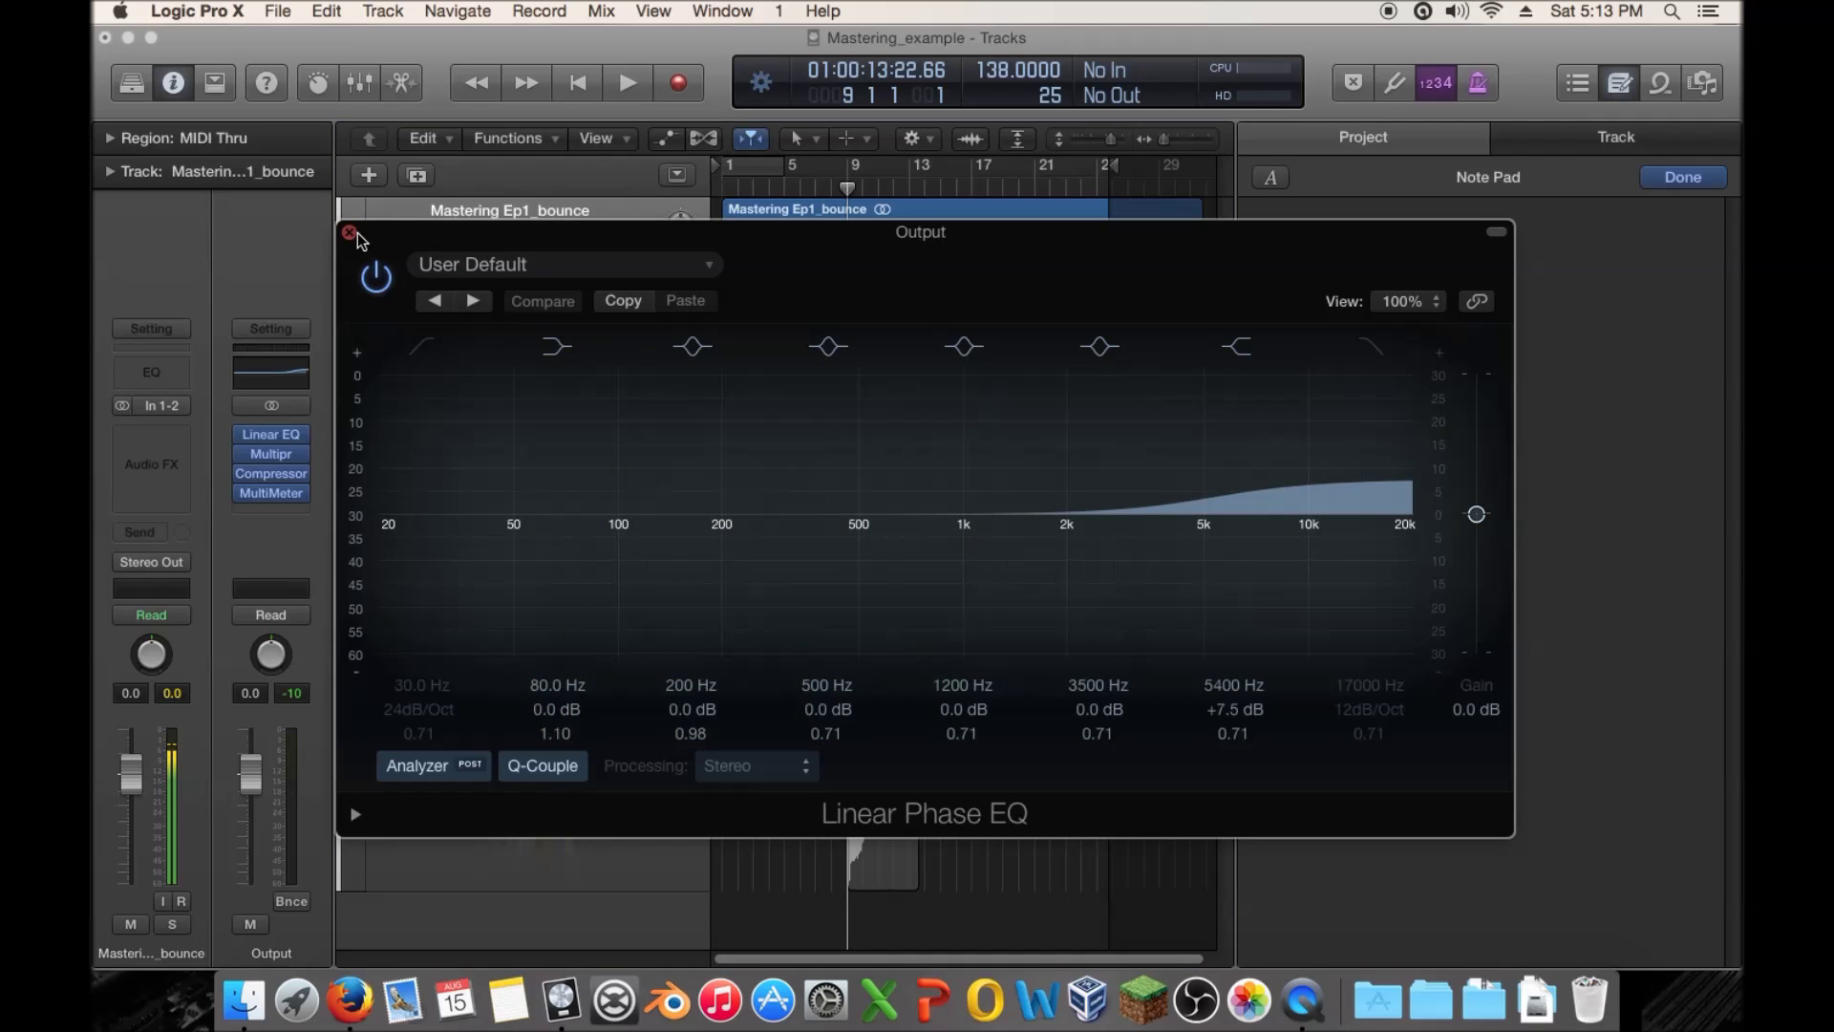
key(space)
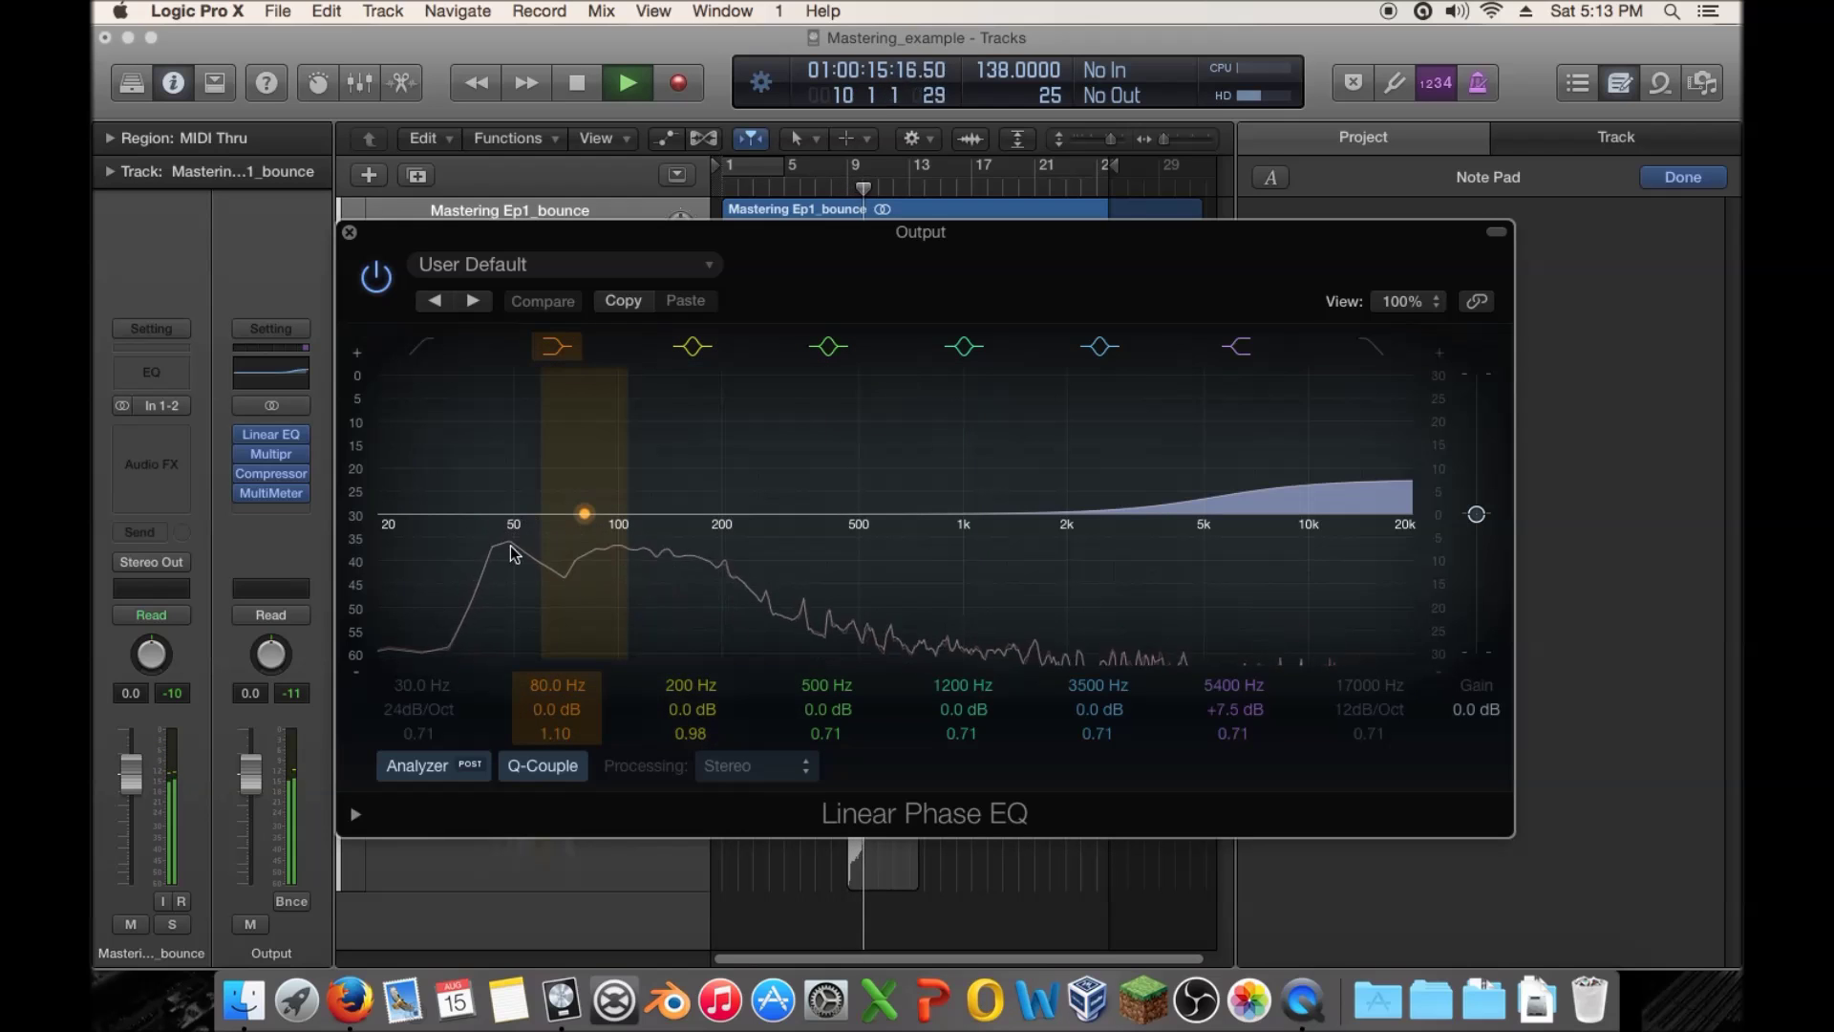
key(space)
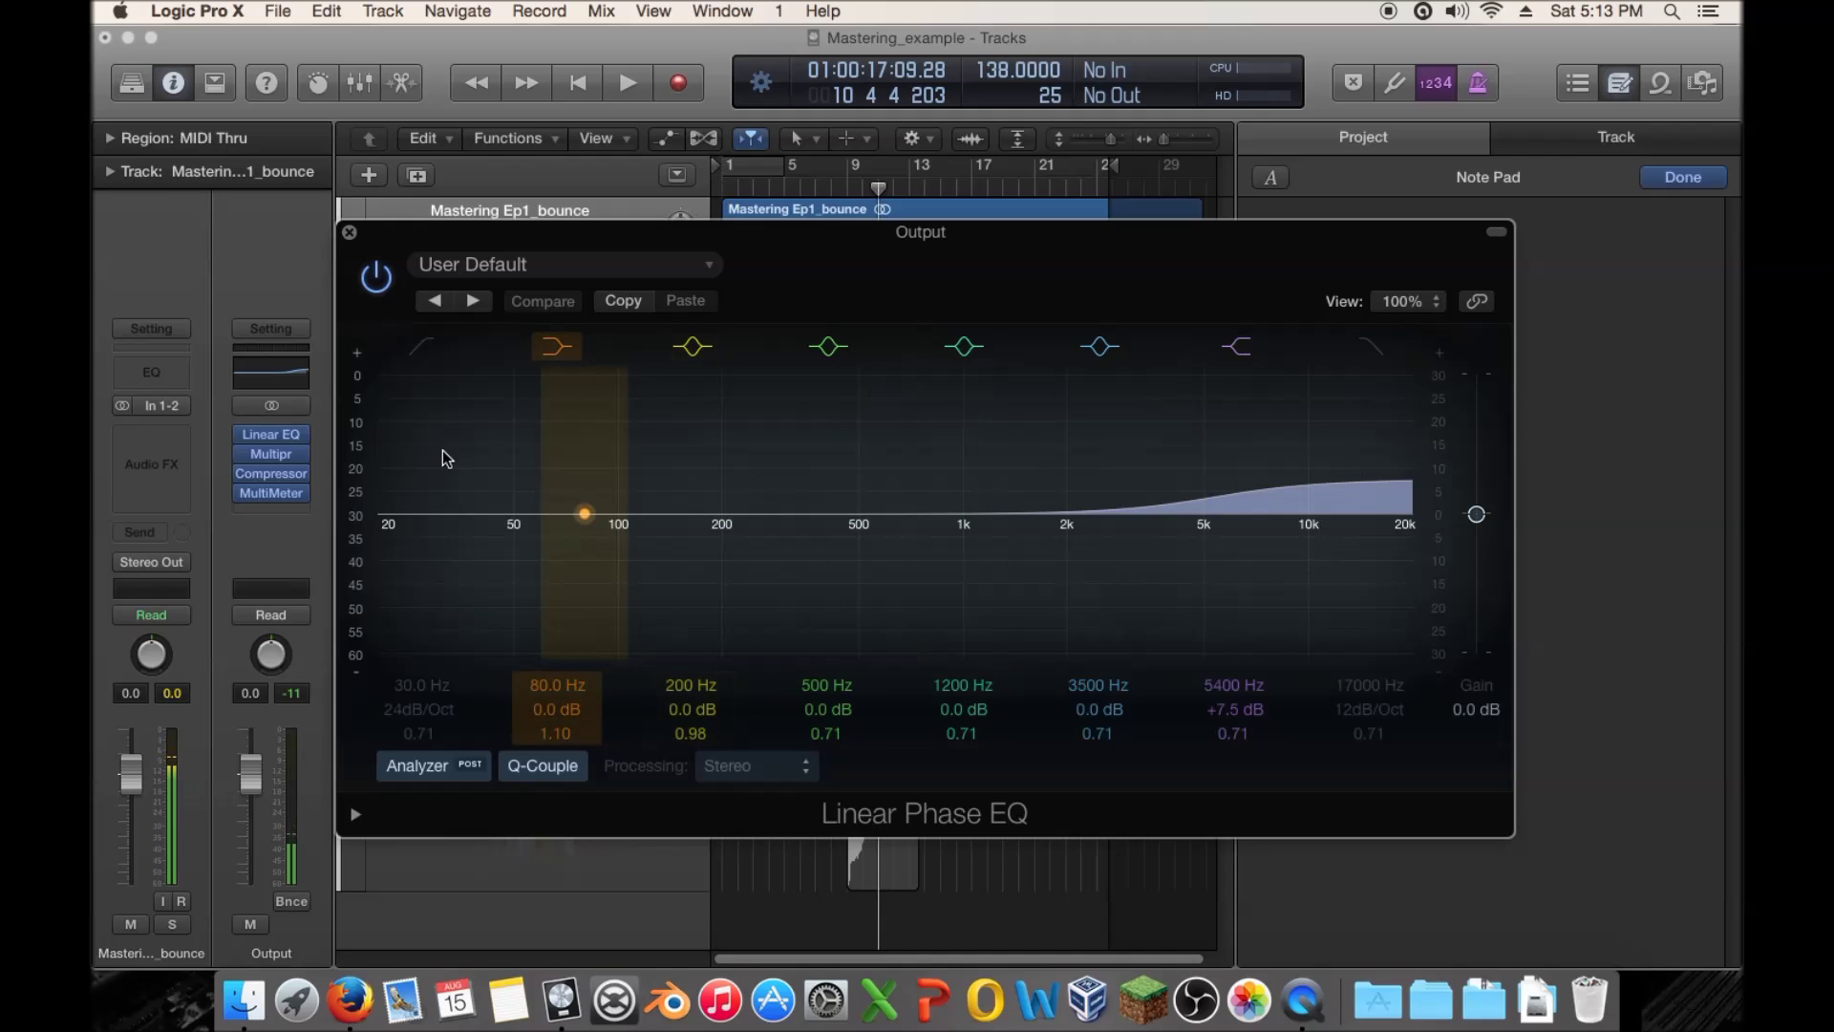
click(348, 232)
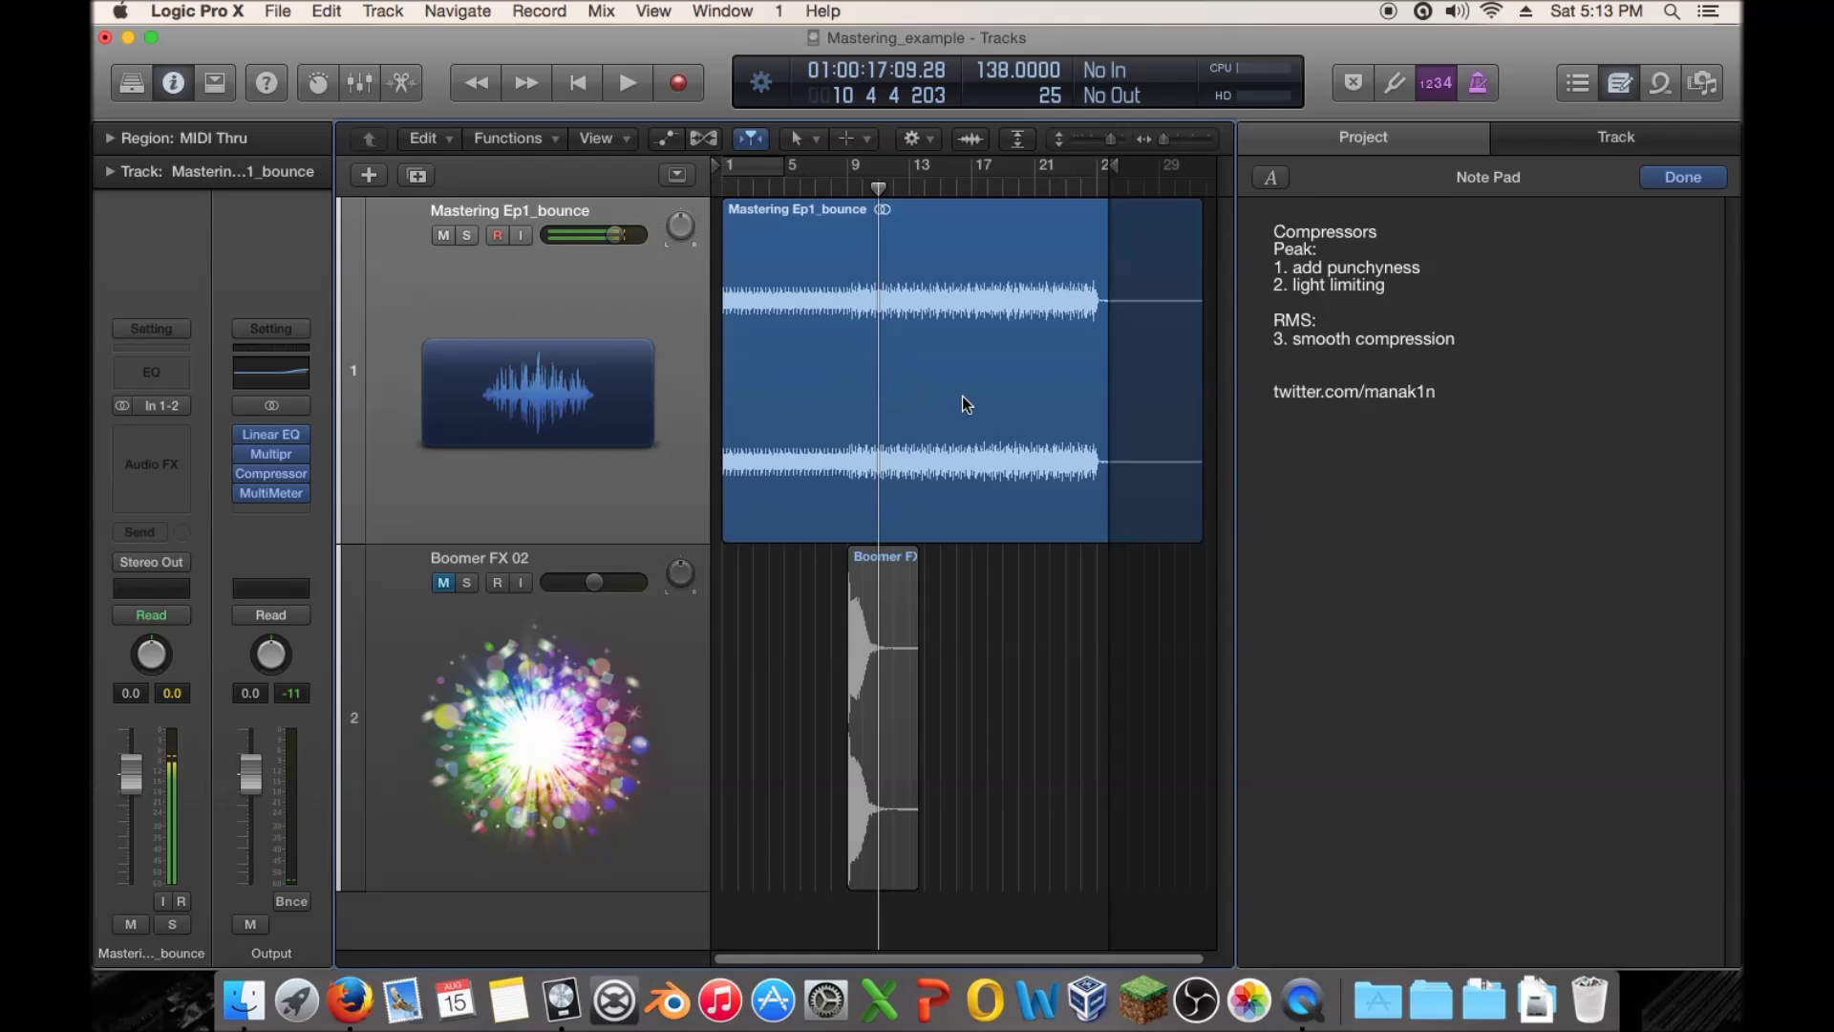
Review the Multipressor's settings on the Output channel and return the playhead to bar 9
mouse_move(238, 457)
click(274, 455)
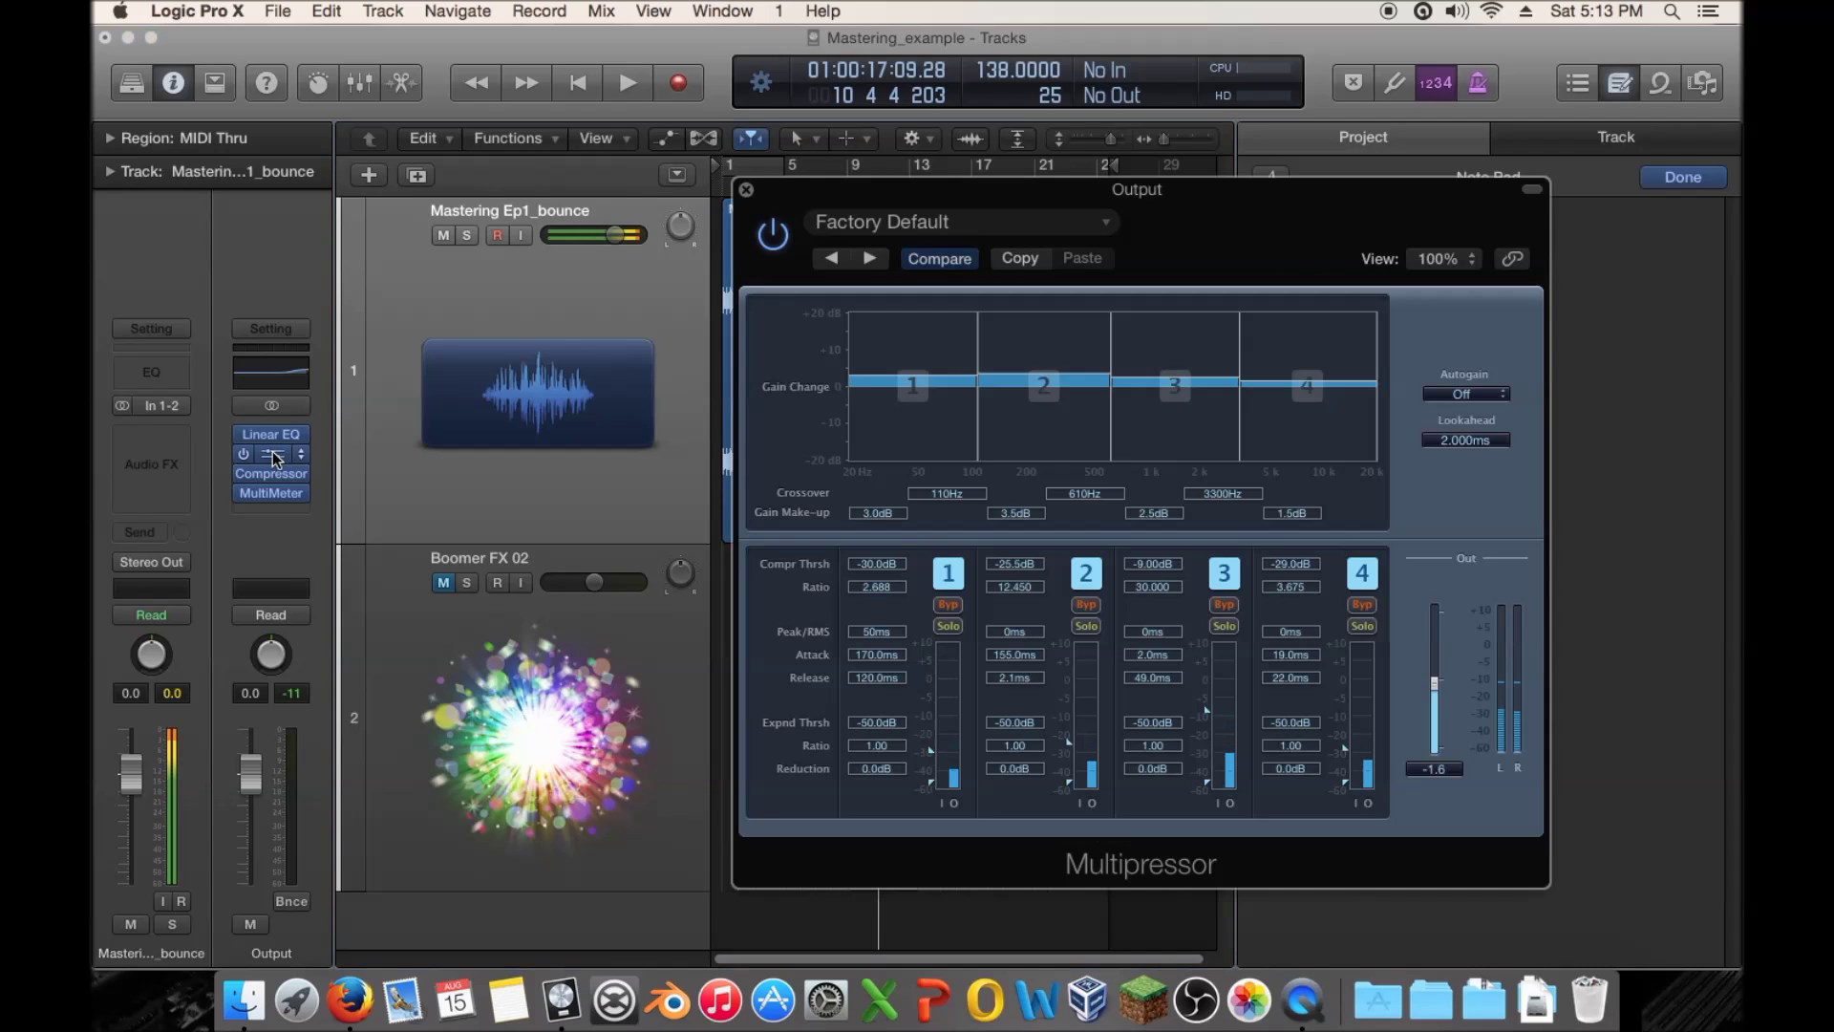
click(746, 189)
click(846, 191)
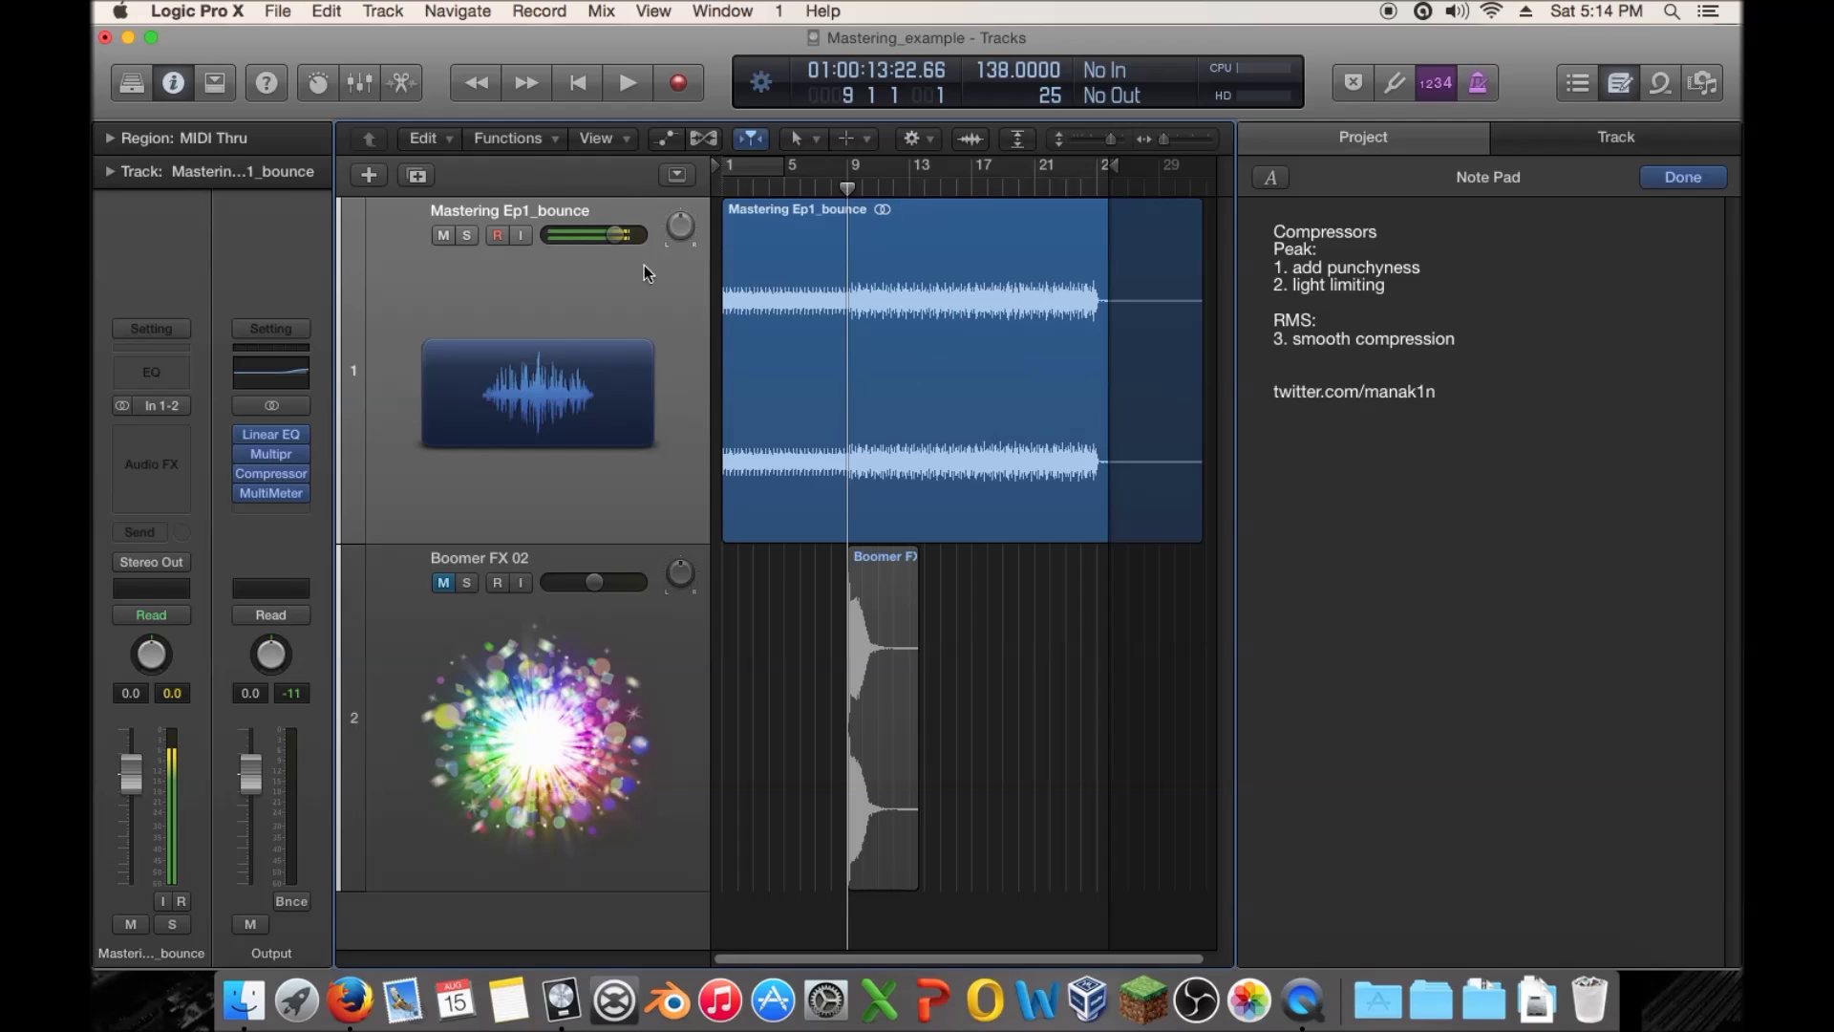
Look over the Multipressor once more, unmute the Boomer FX 02 track and play the mix from bar 9
click(281, 455)
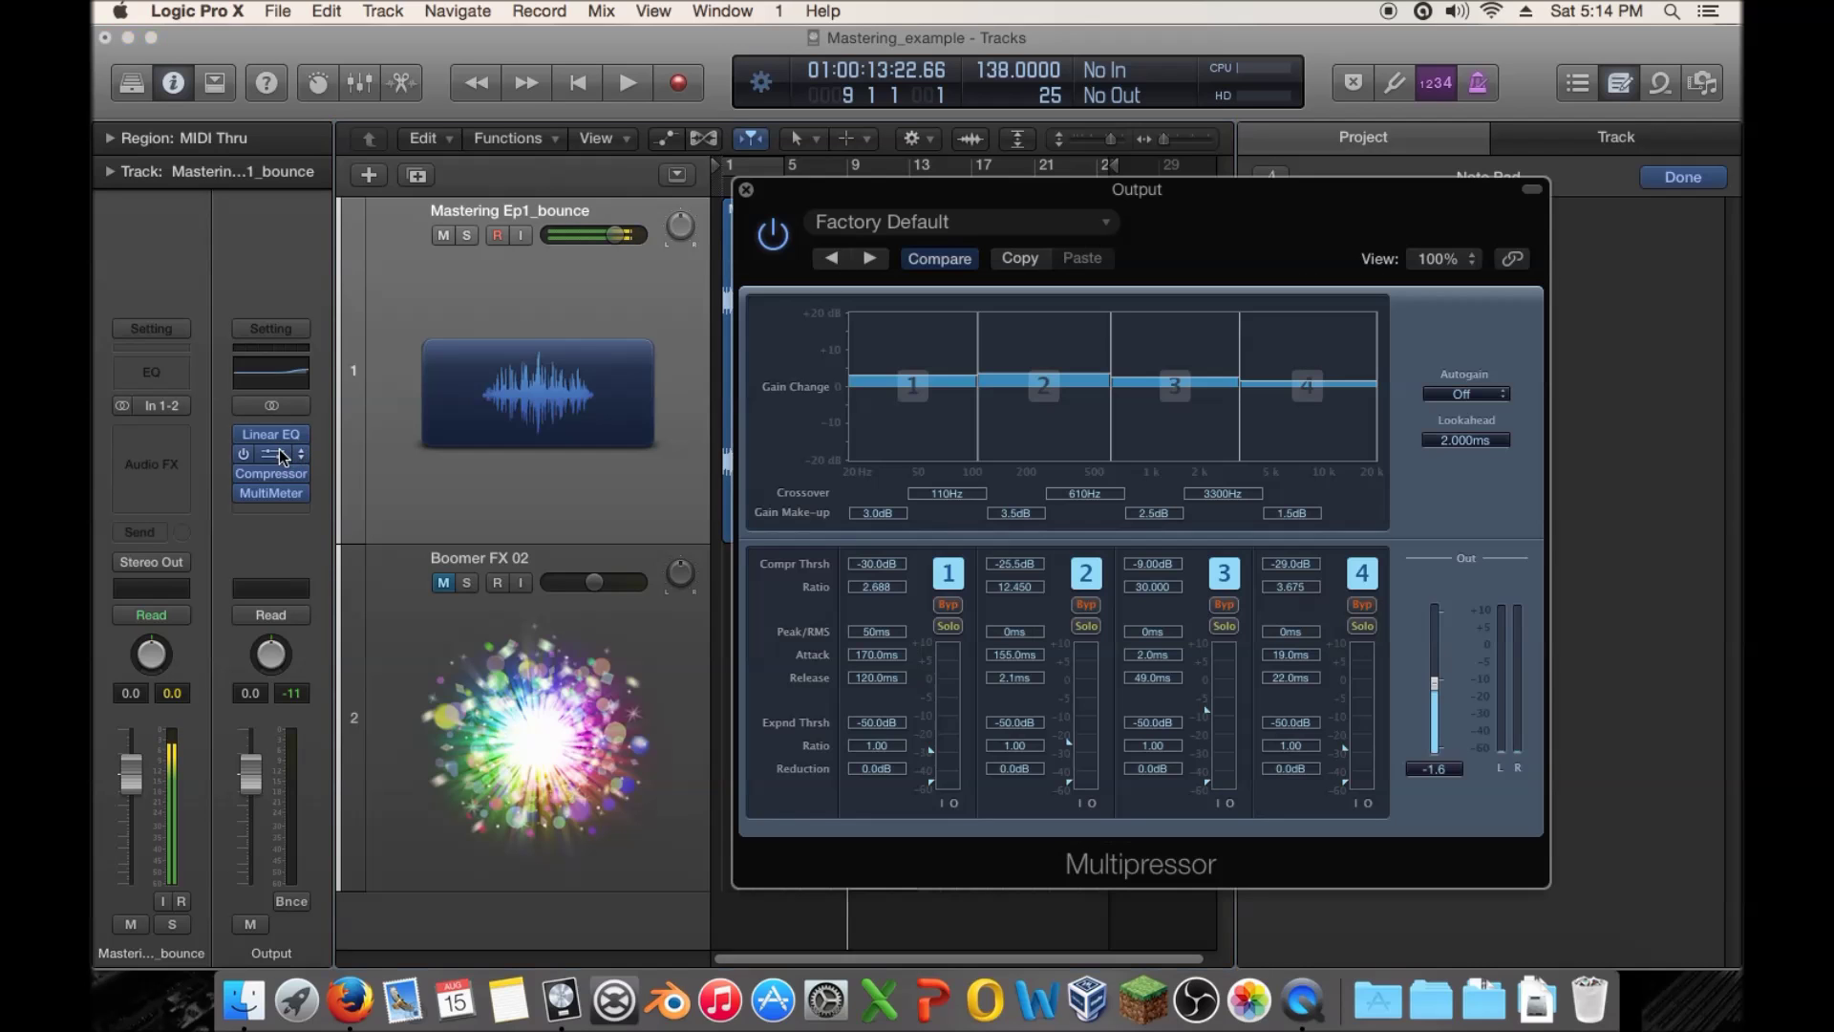
click(746, 189)
click(444, 583)
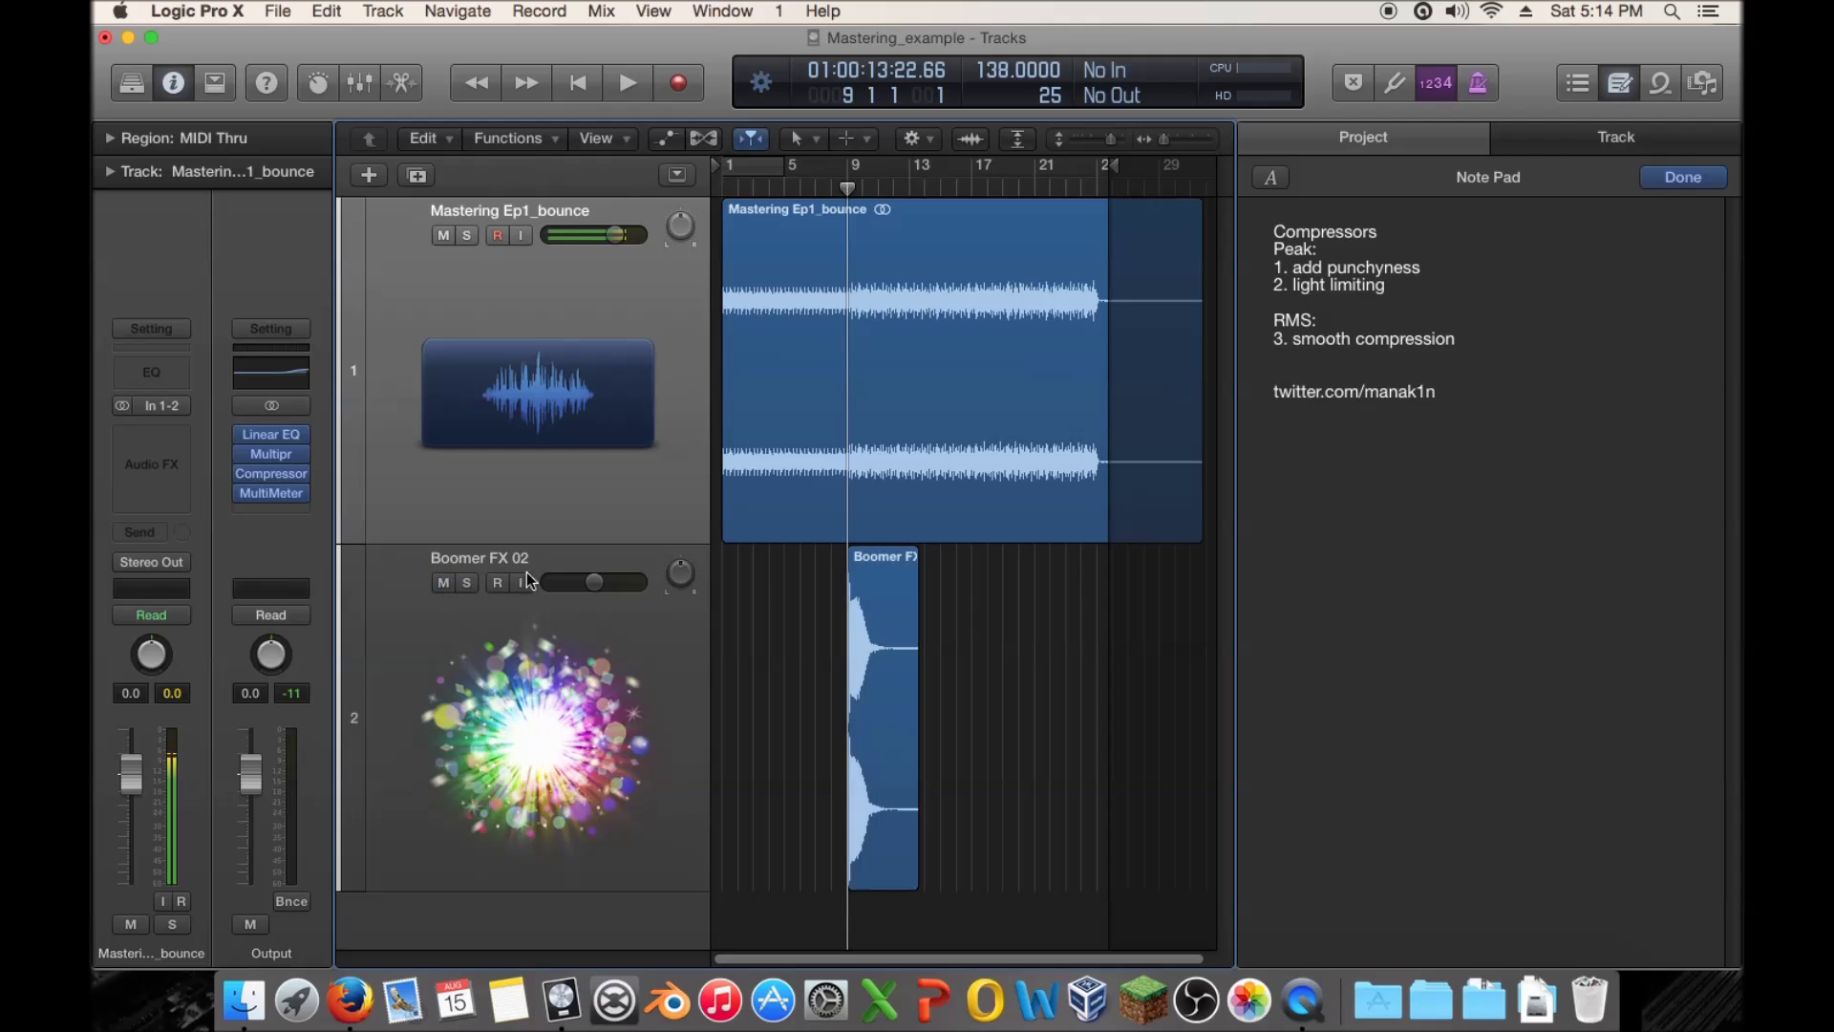
key(space)
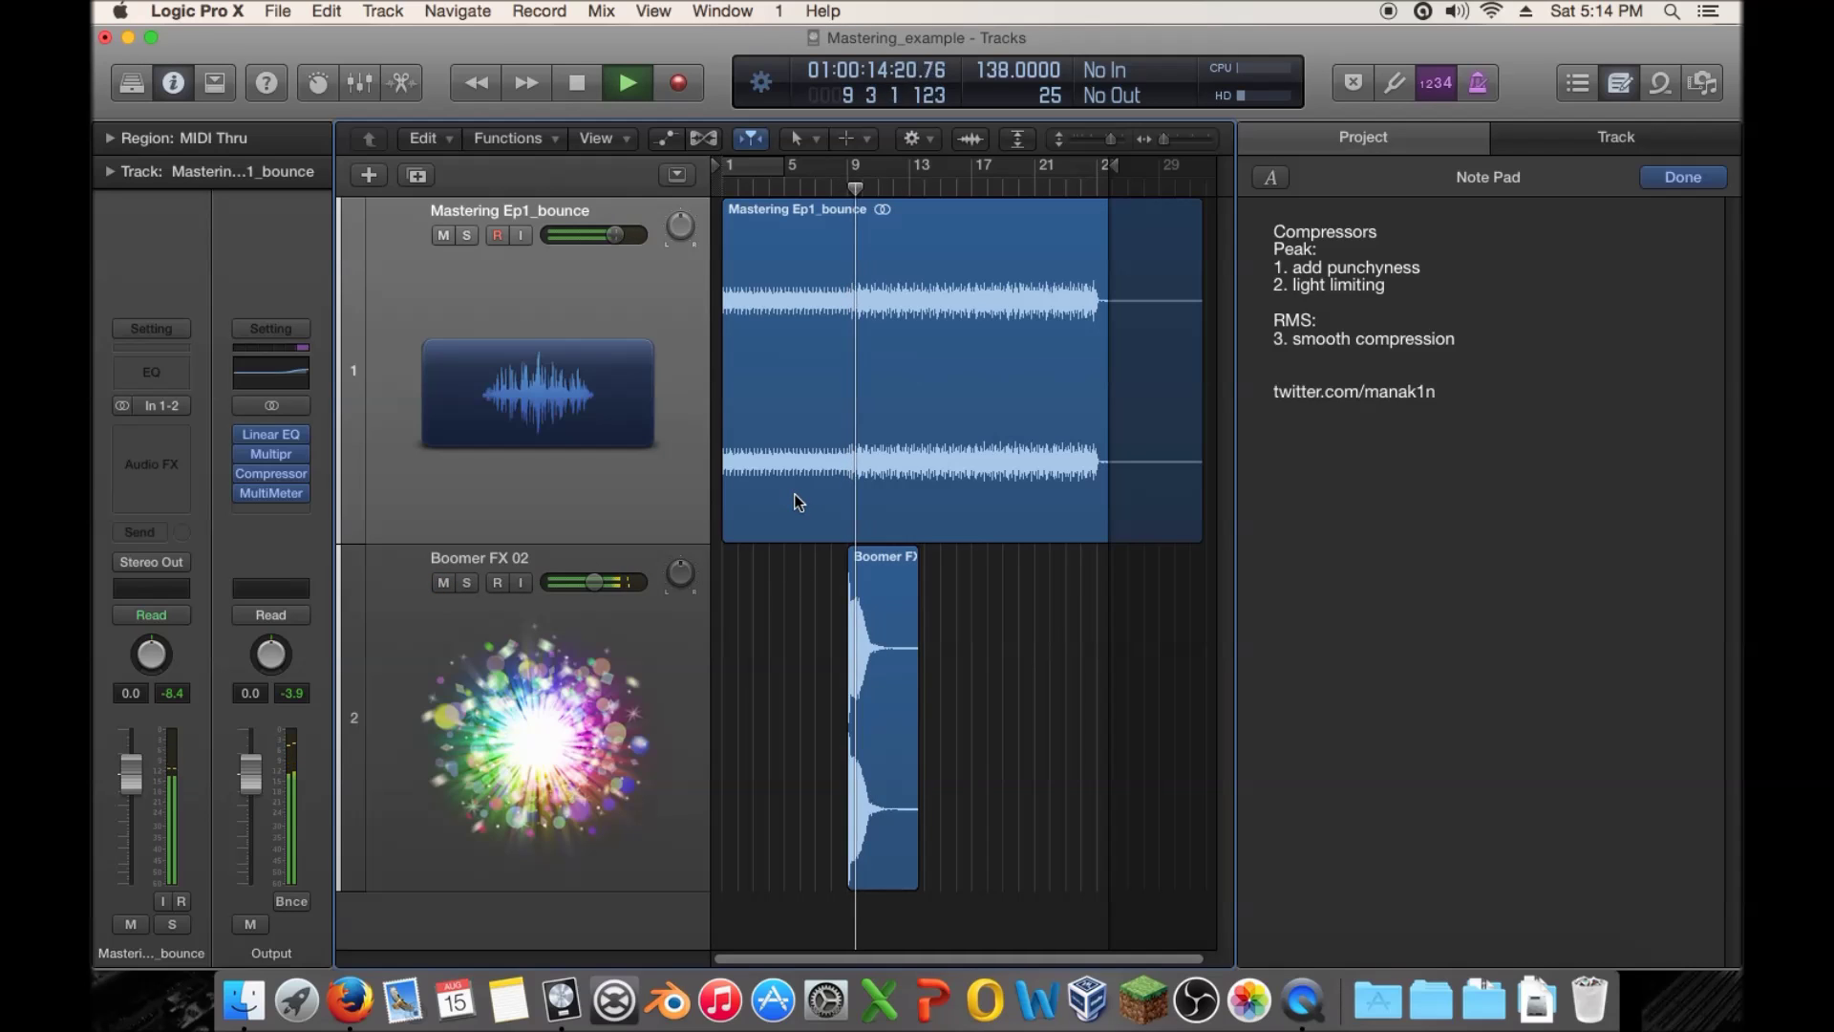
Compare the mix from bar 9 with the Output channel's Multipressor bypassed and re-enabled
key(space)
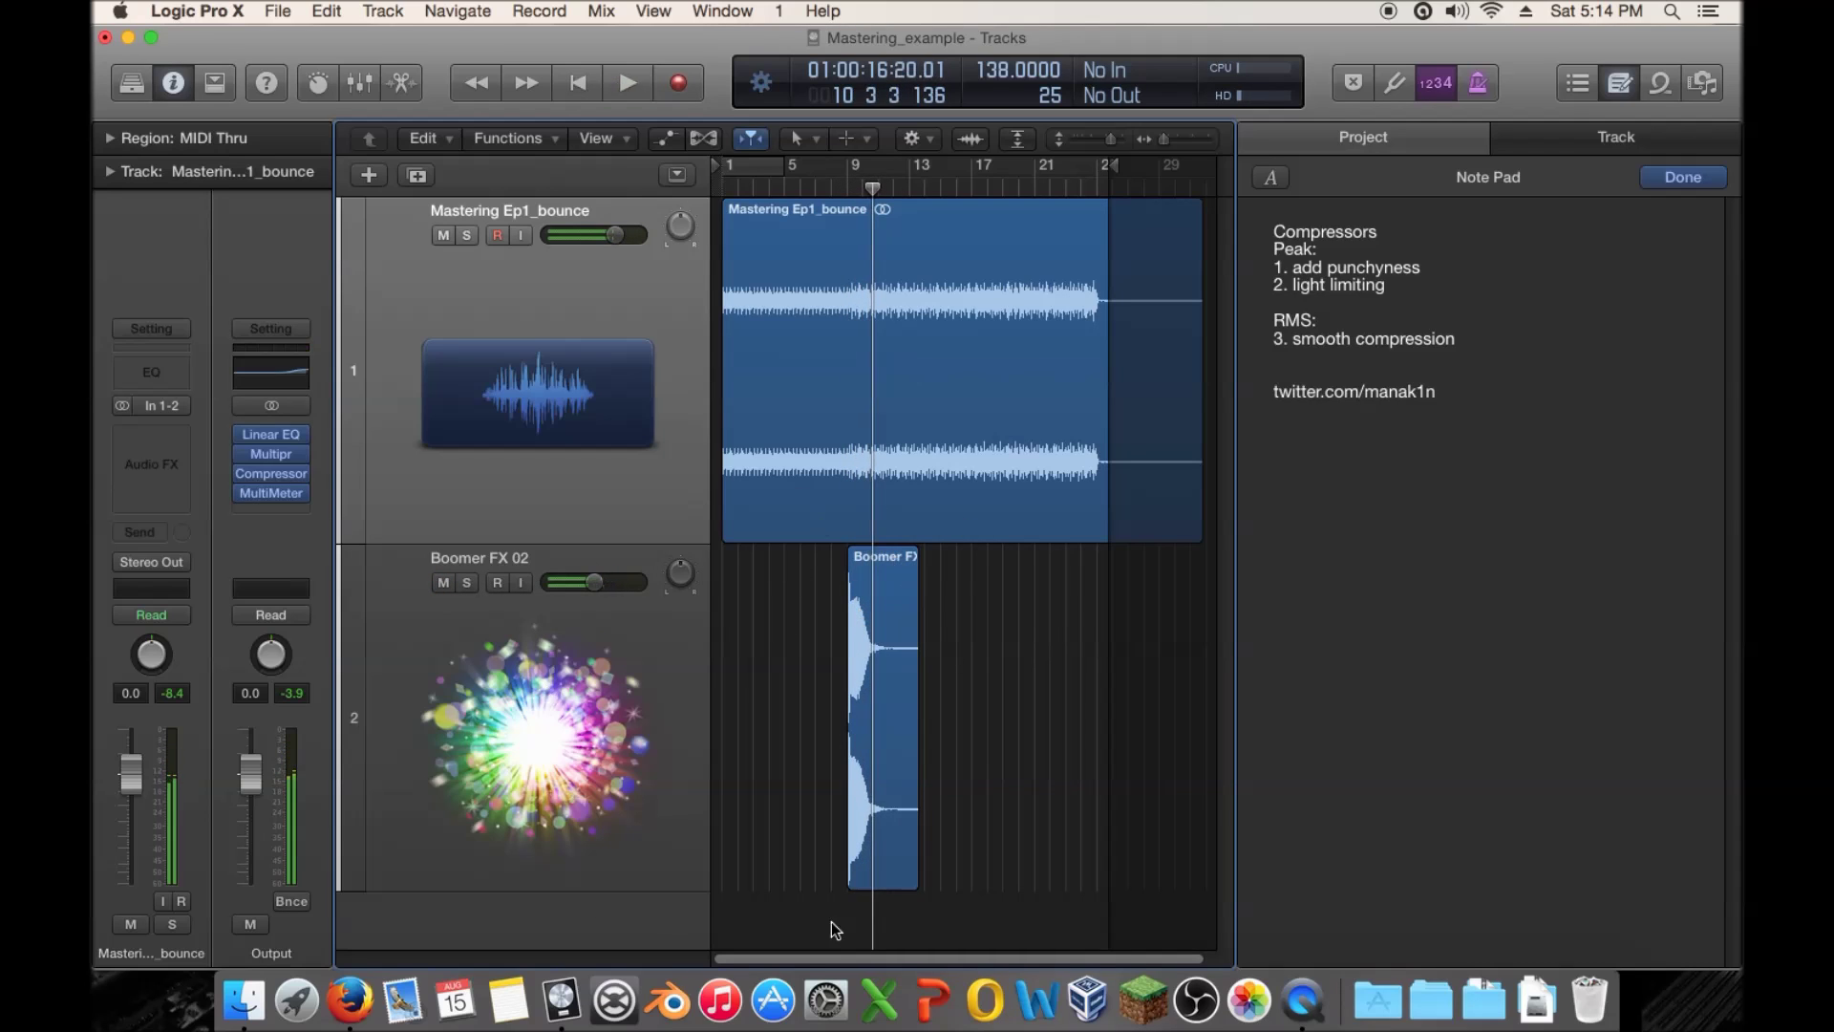
mouse_move(260, 435)
mouse_move(872, 185)
mouse_down()
mouse_move(811, 184)
mouse_move(846, 184)
mouse_up()
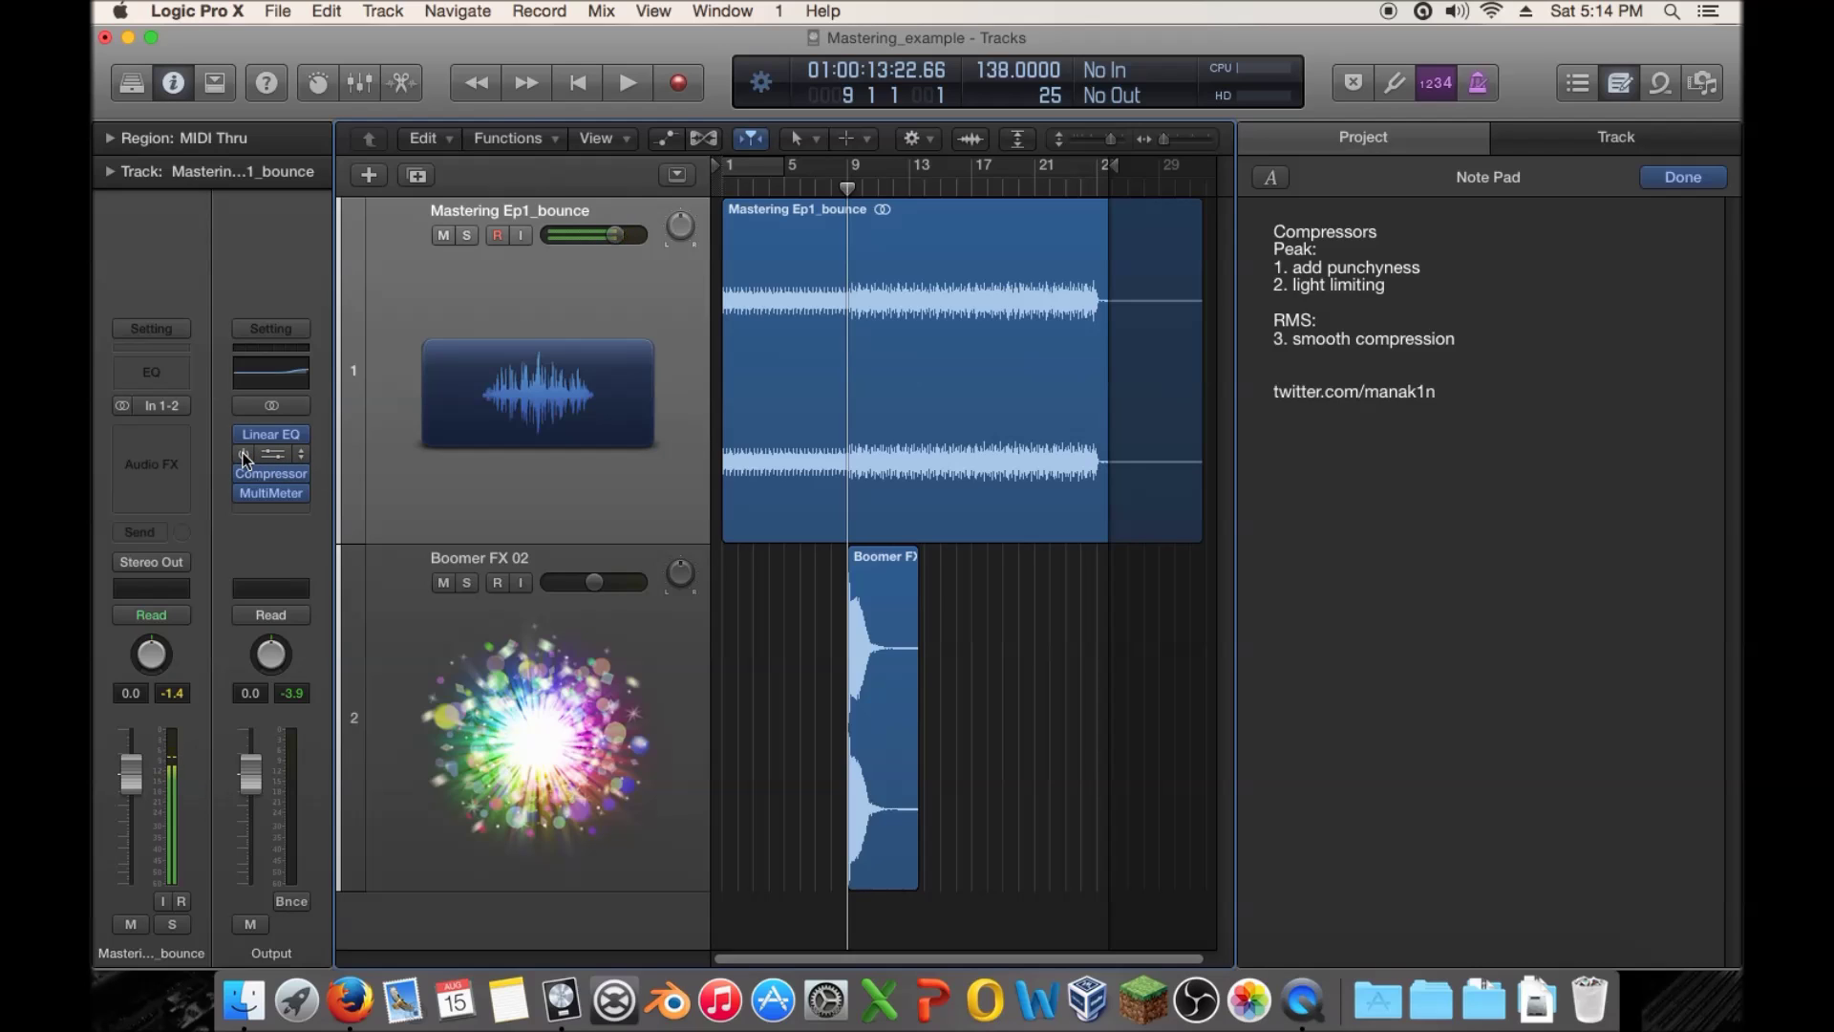
key(space)
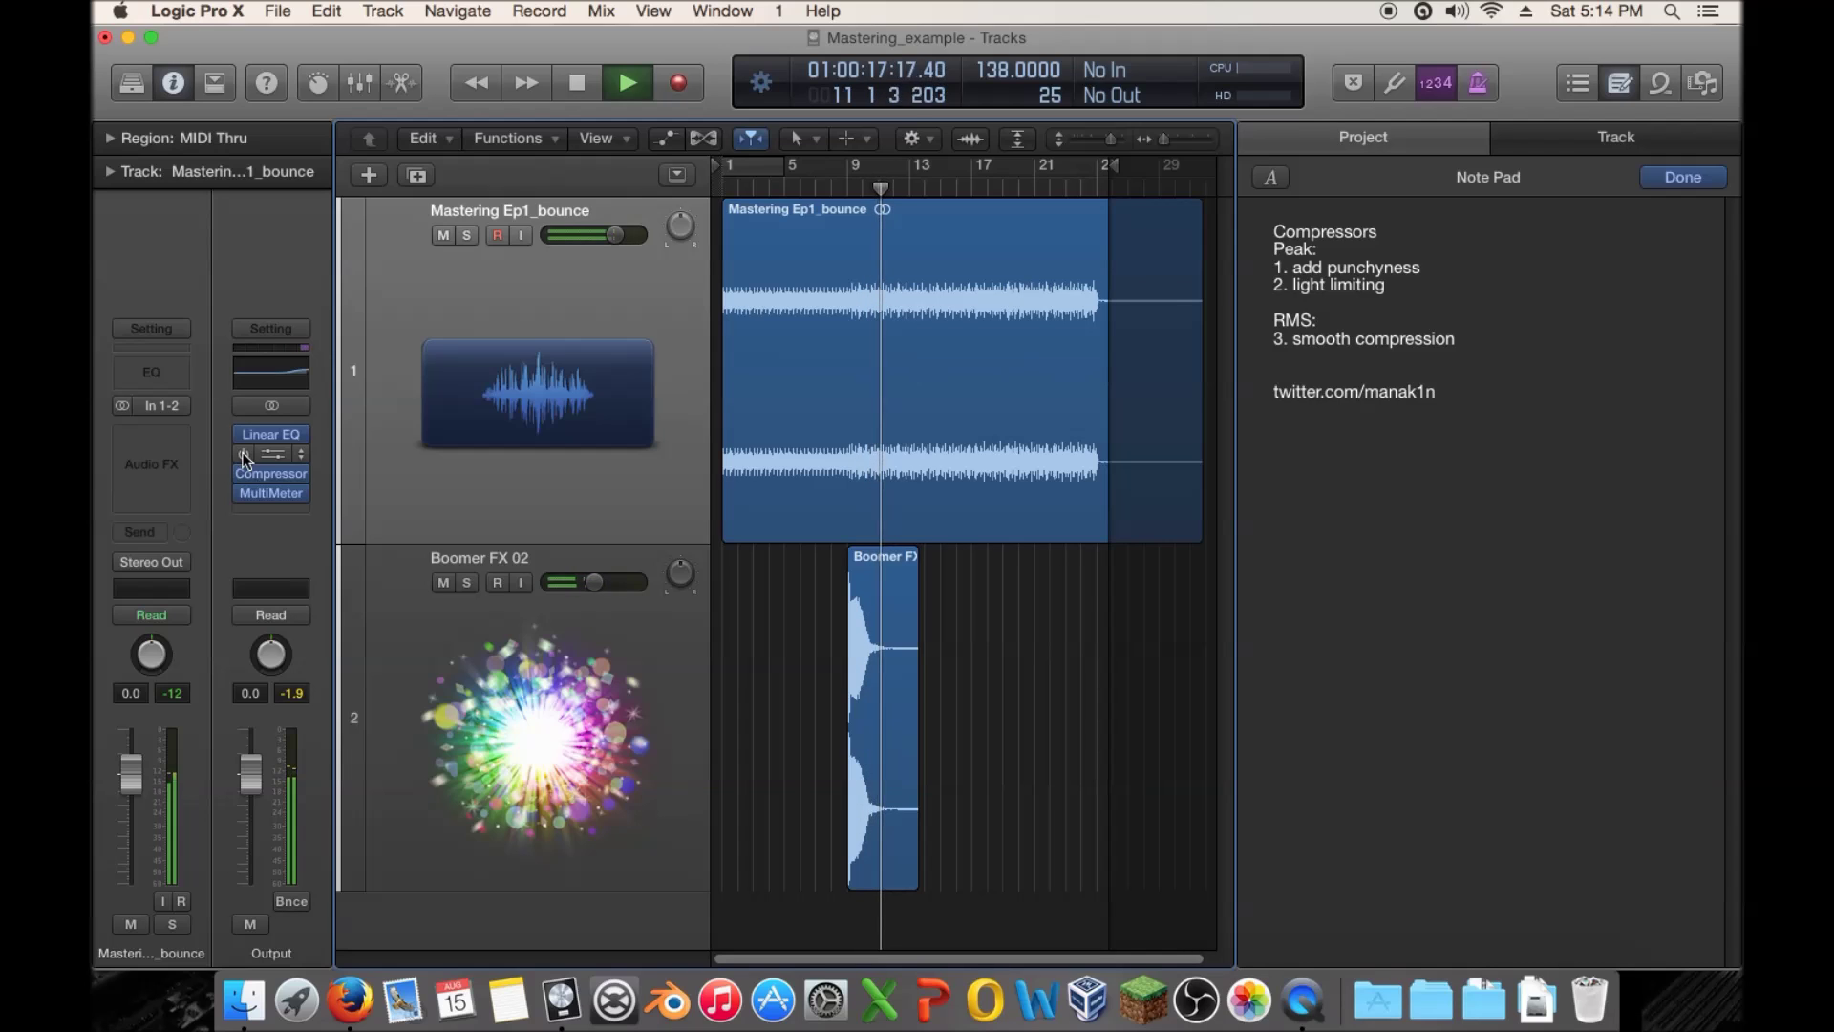
key(space)
click(842, 168)
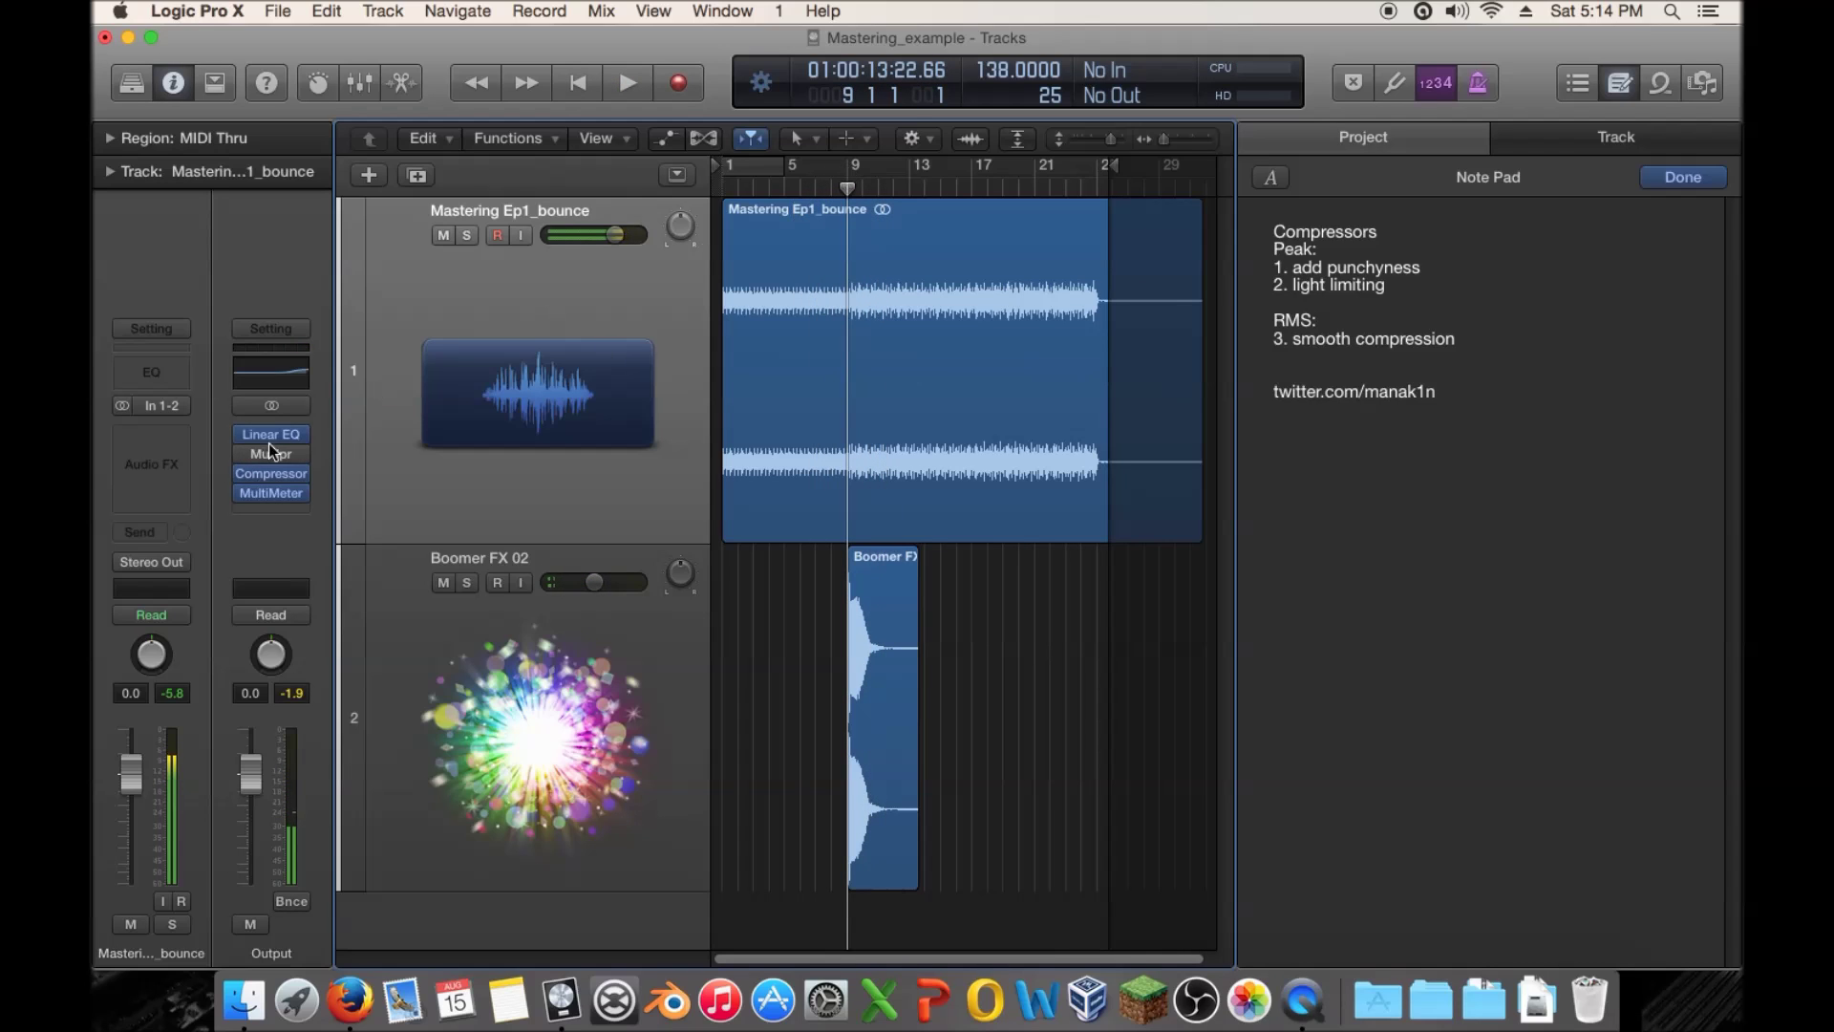
click(243, 451)
key(space)
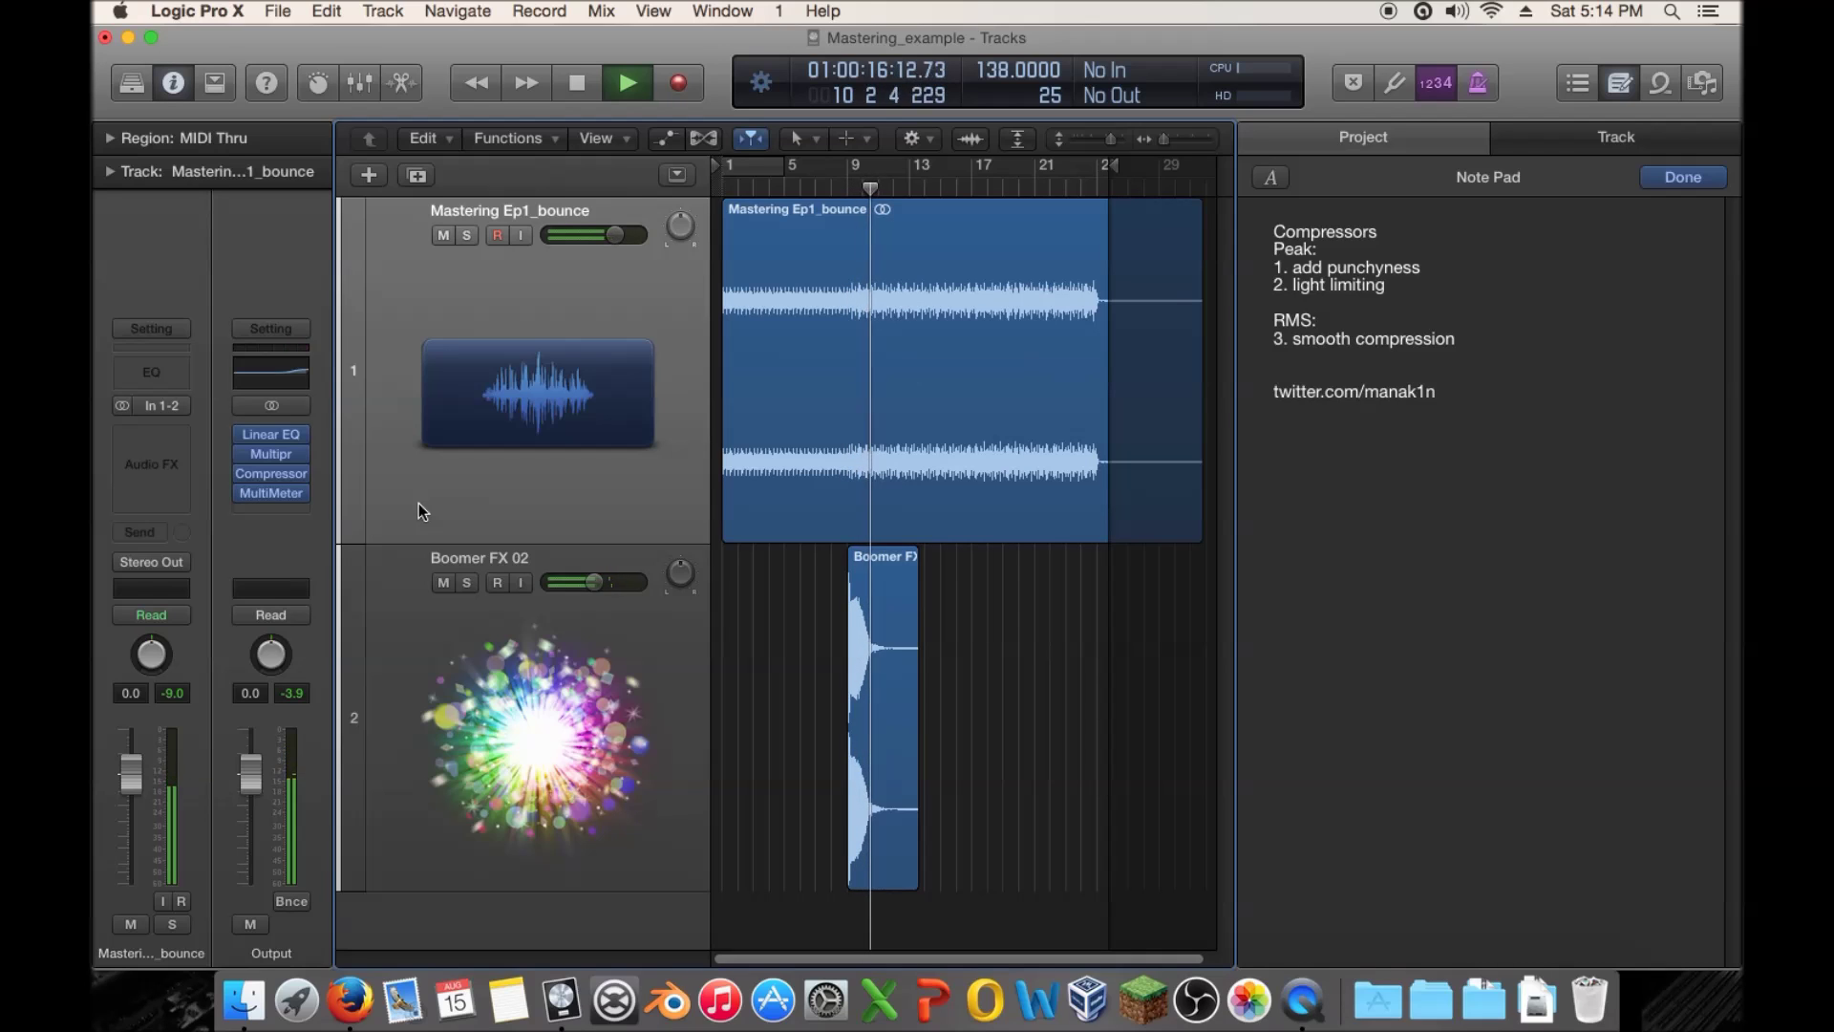
key(space)
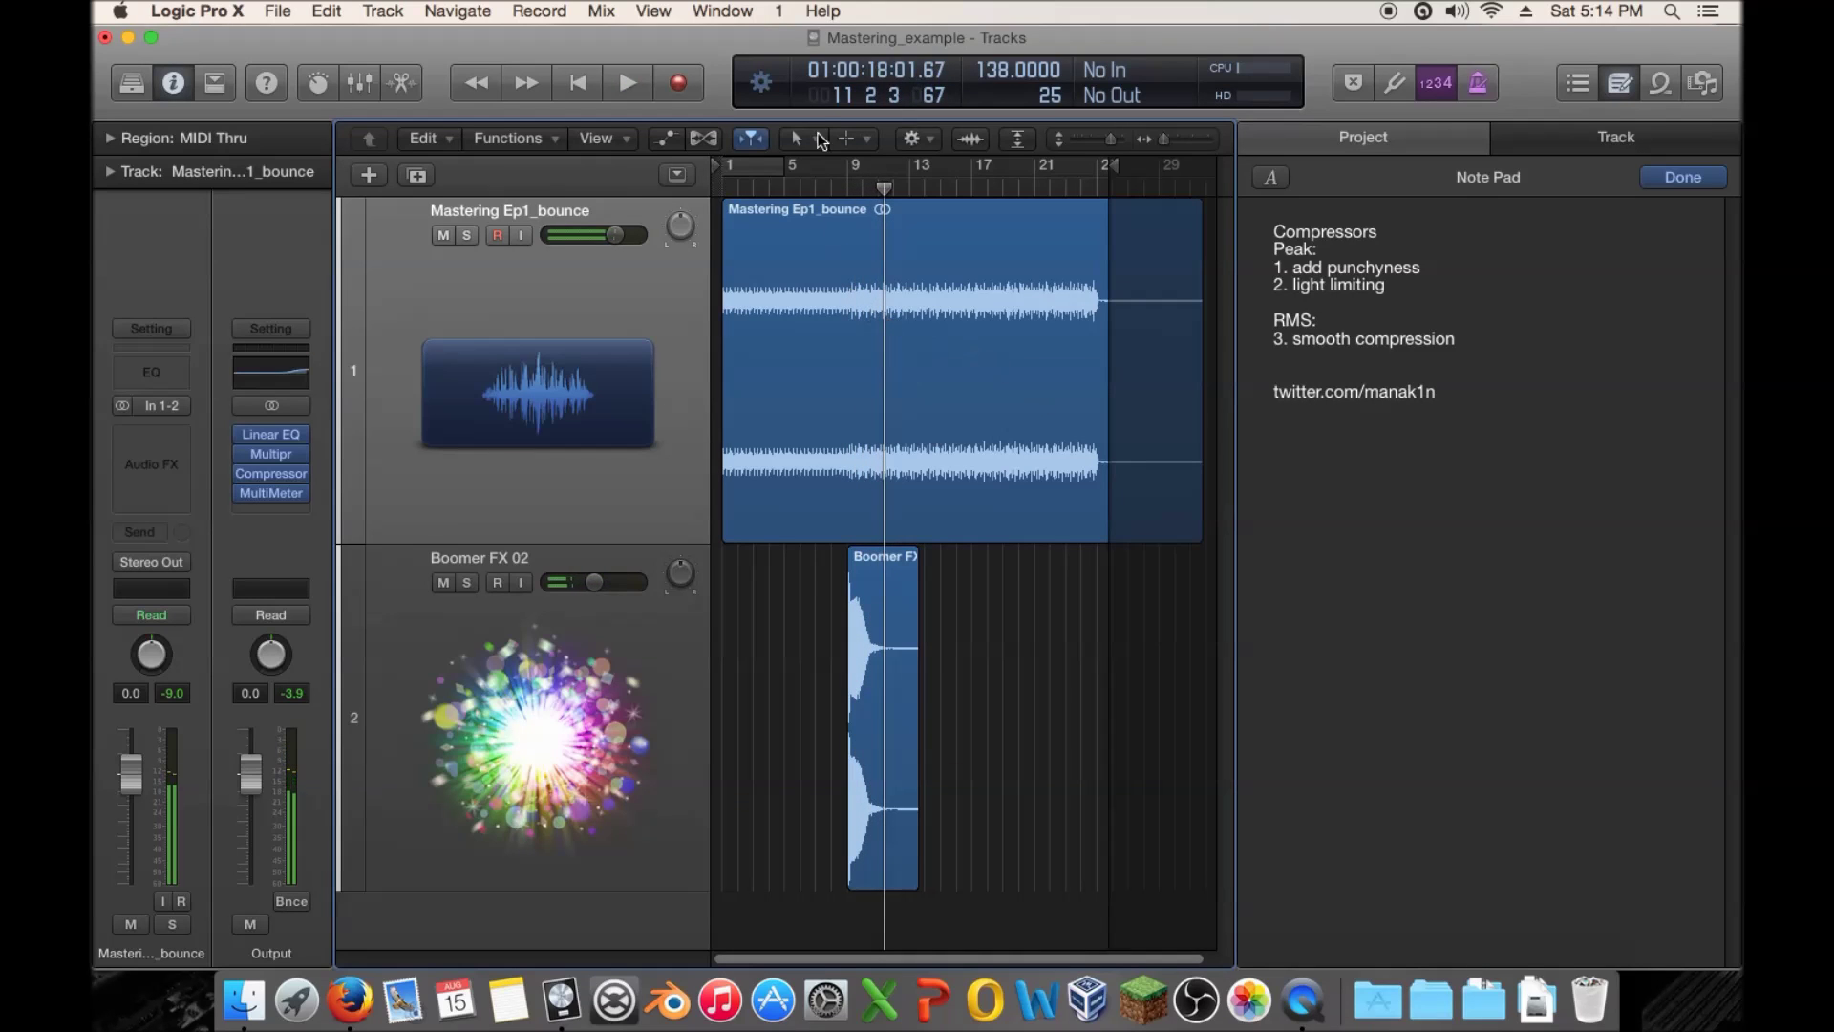
Try lower volumes on the Boomer FX 02 track, starting with -9.8 dB, while playing the mix from bar 9
mouse_move(828, 183)
mouse_down()
mouse_move(862, 183)
mouse_move(847, 183)
mouse_up()
click(594, 581)
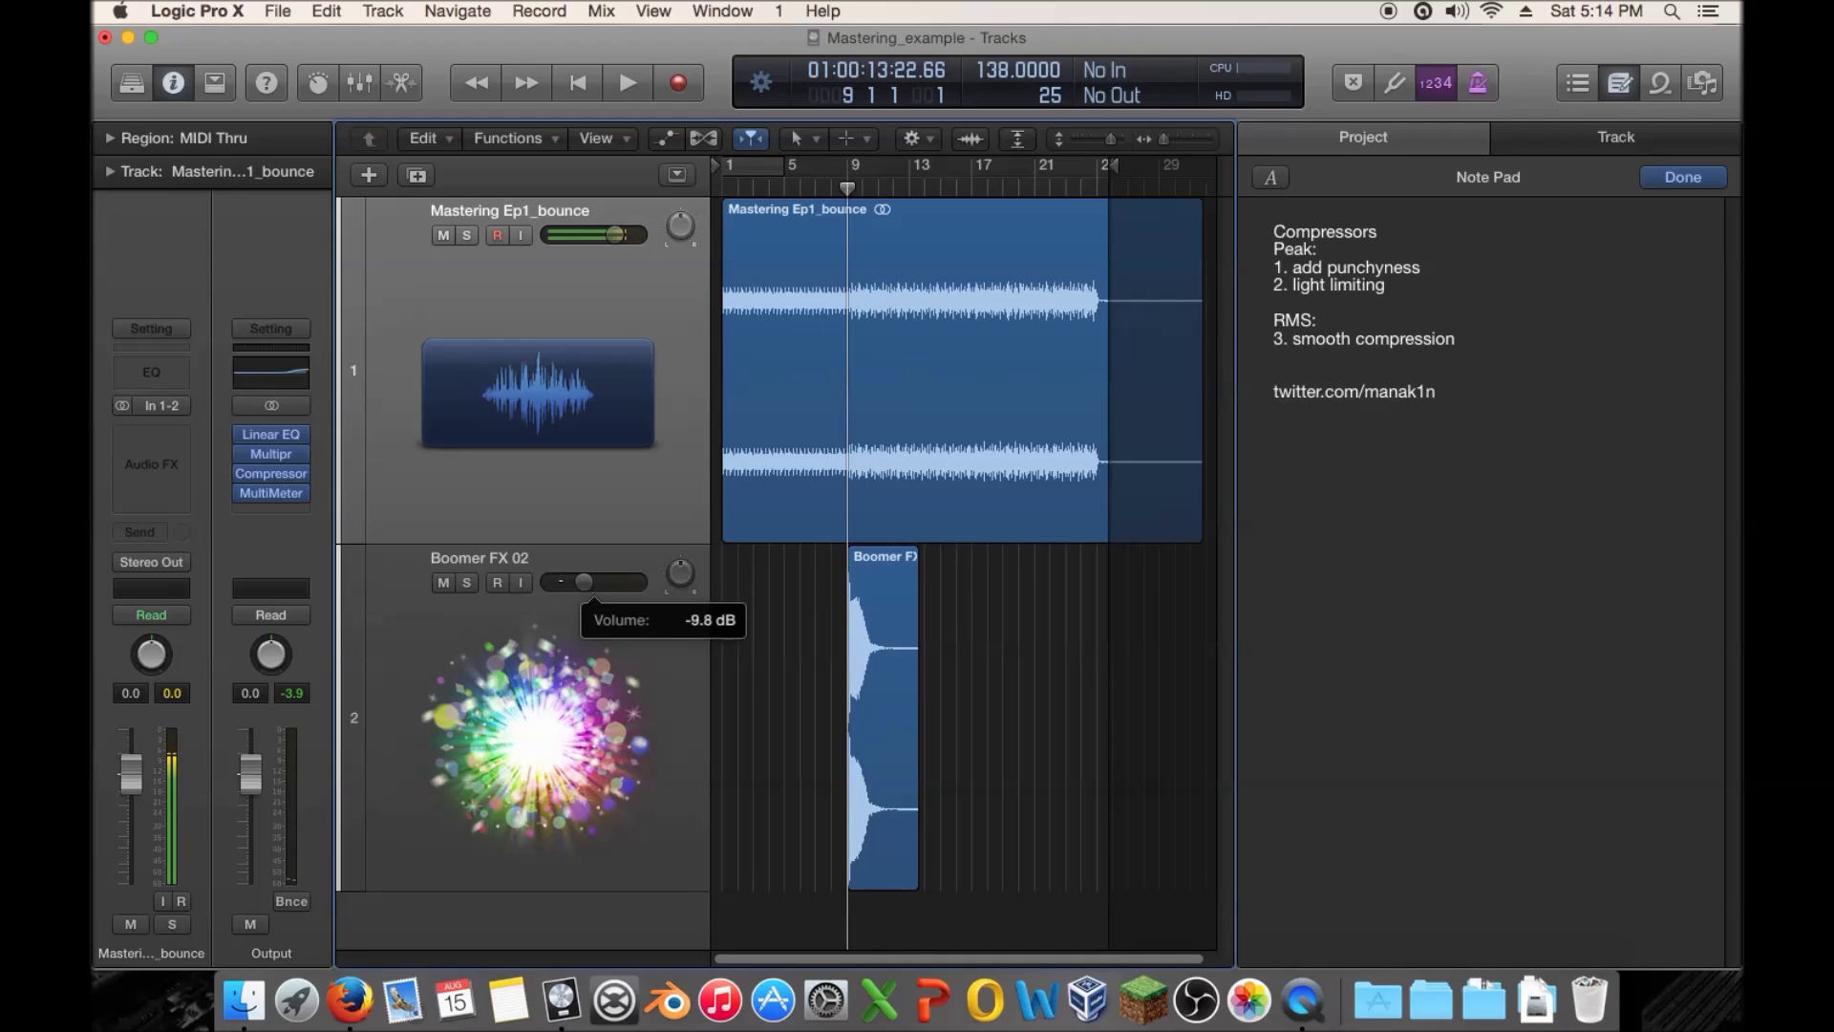
drag(583, 582, 584, 581)
key(space)
drag(583, 582, 571, 582)
click(846, 190)
drag(566, 582, 575, 581)
key(space)
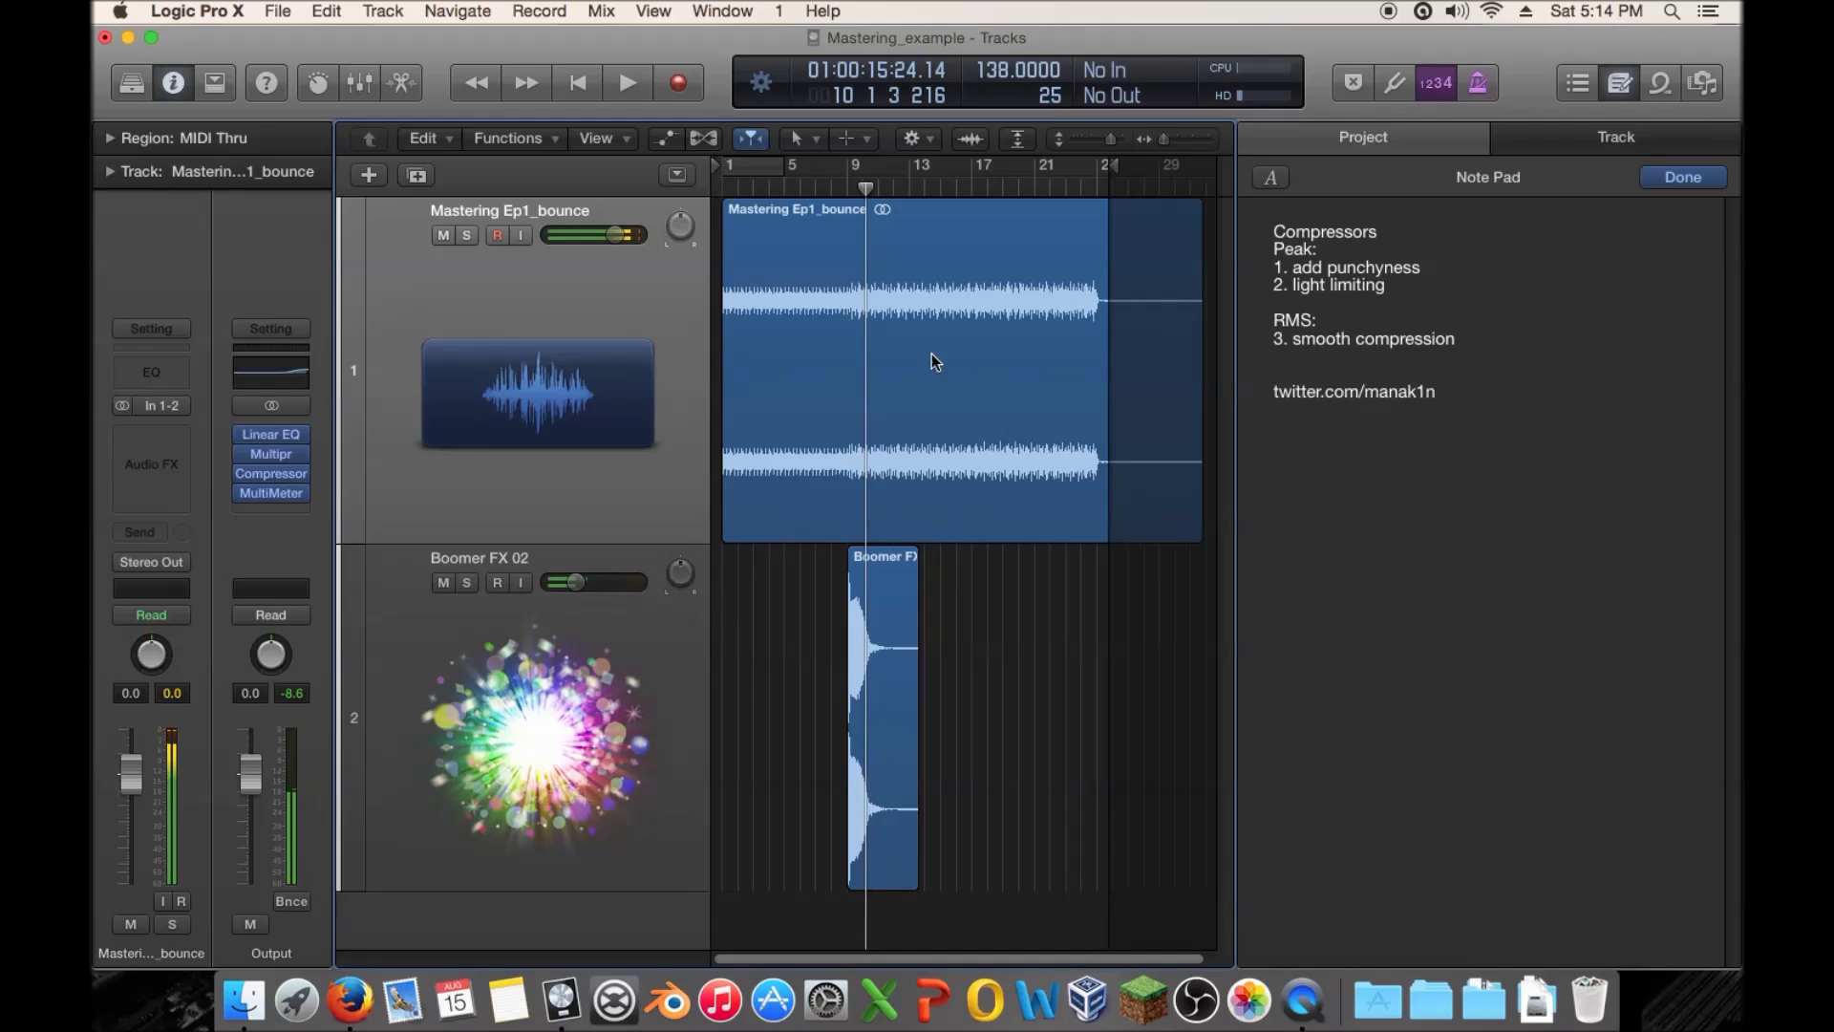
key(comma)
key(comma)
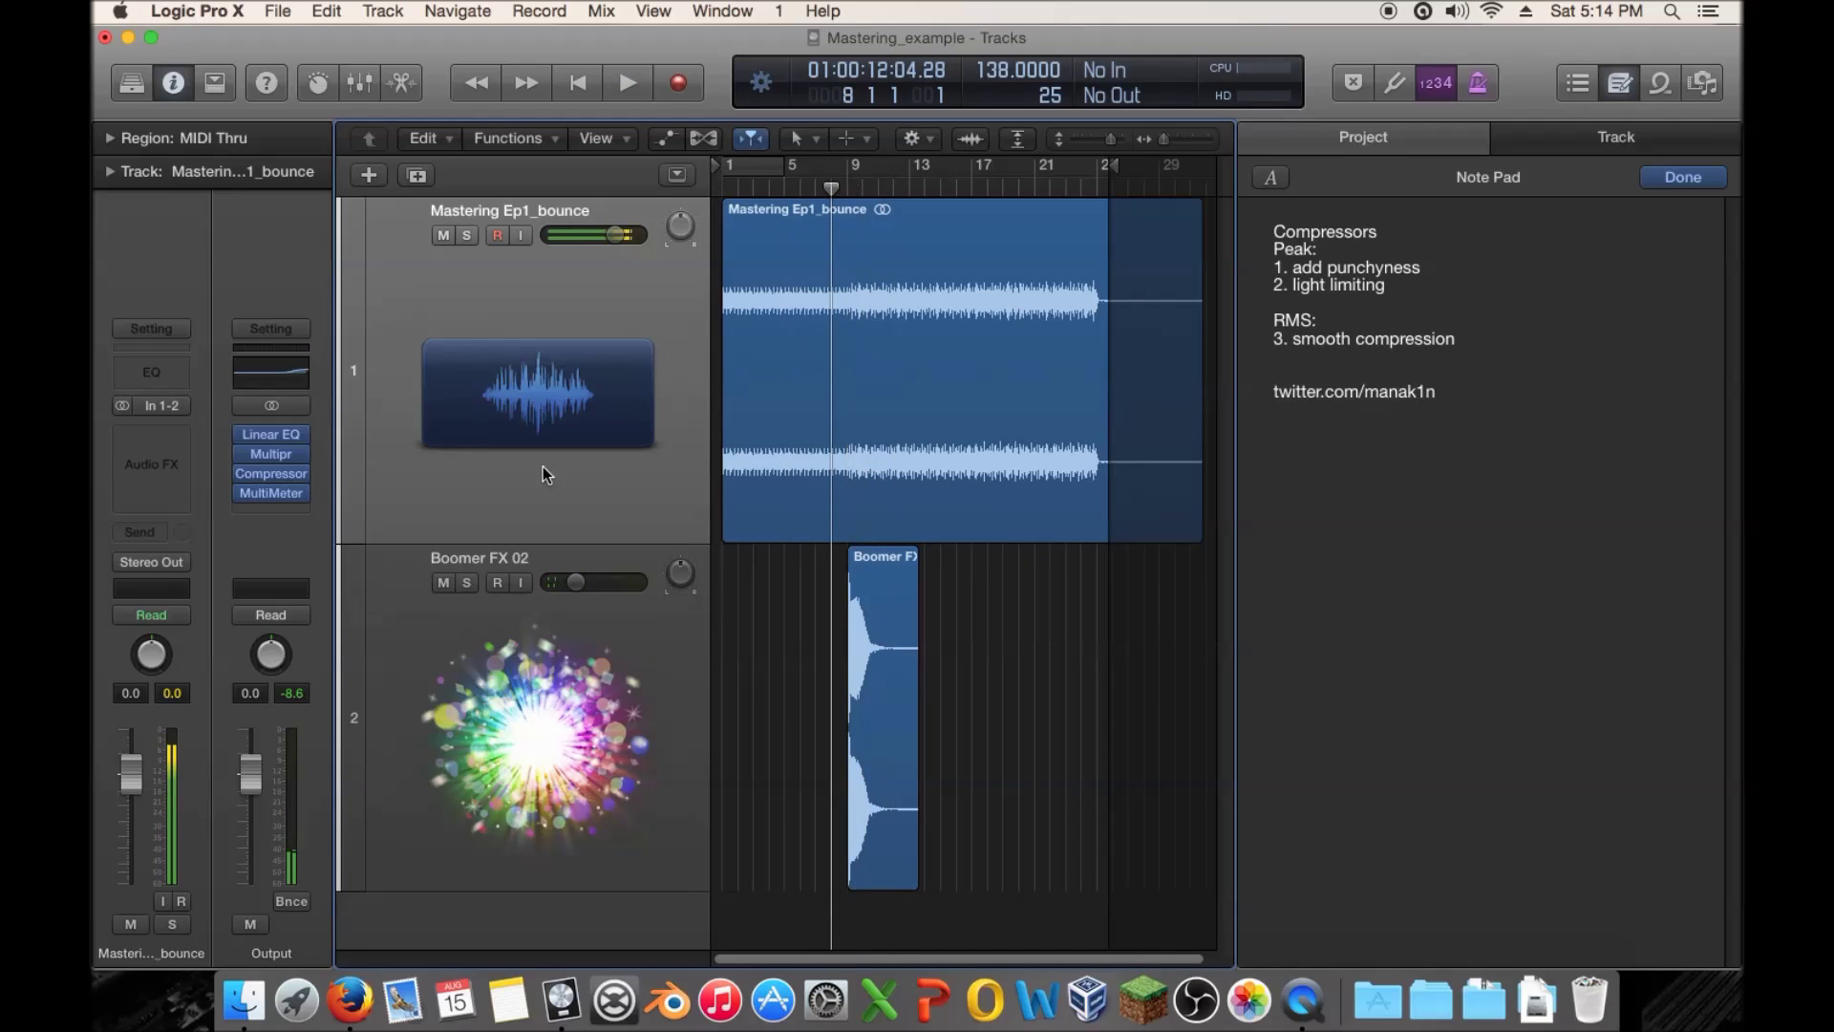
Raise the Boomer FX 02 track's volume and play from bar 9 with the Output channel's Compressor switched on and bypassed
mouse_move(576, 582)
mouse_down()
mouse_move(634, 582)
mouse_move(611, 582)
mouse_up()
drag(831, 189, 846, 189)
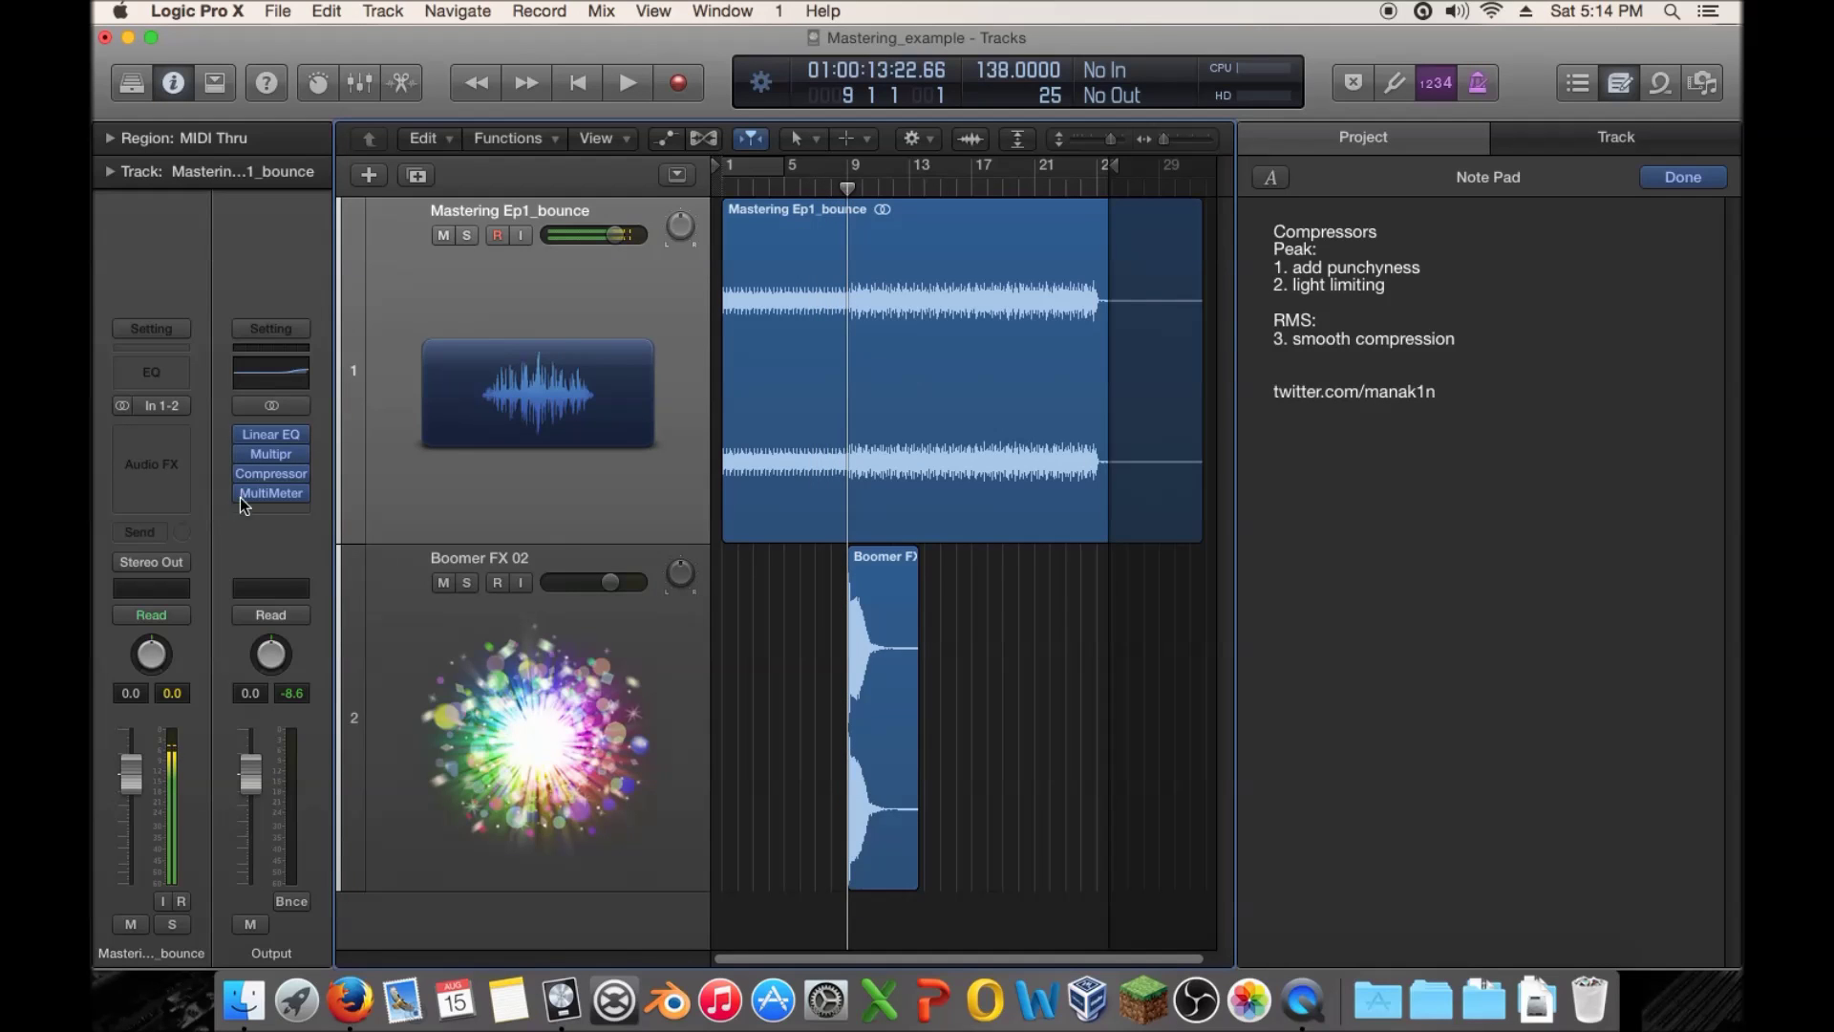
key(space)
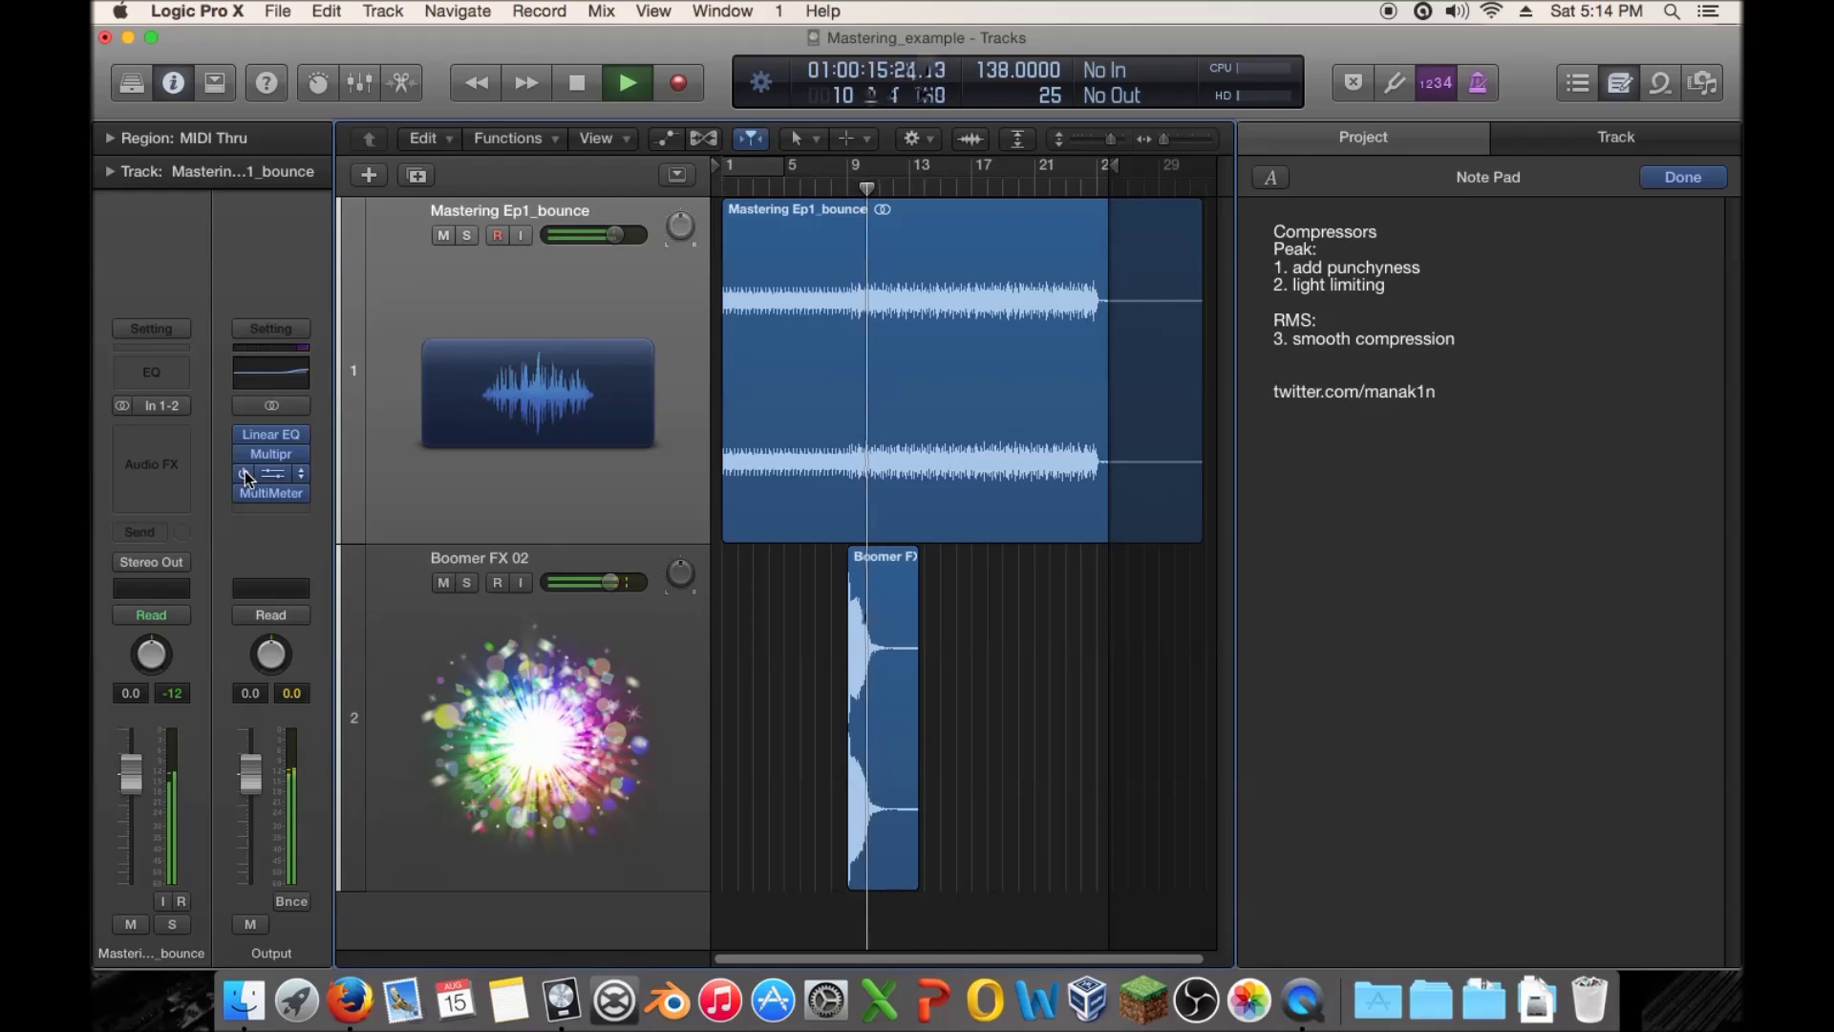
click(244, 472)
click(858, 185)
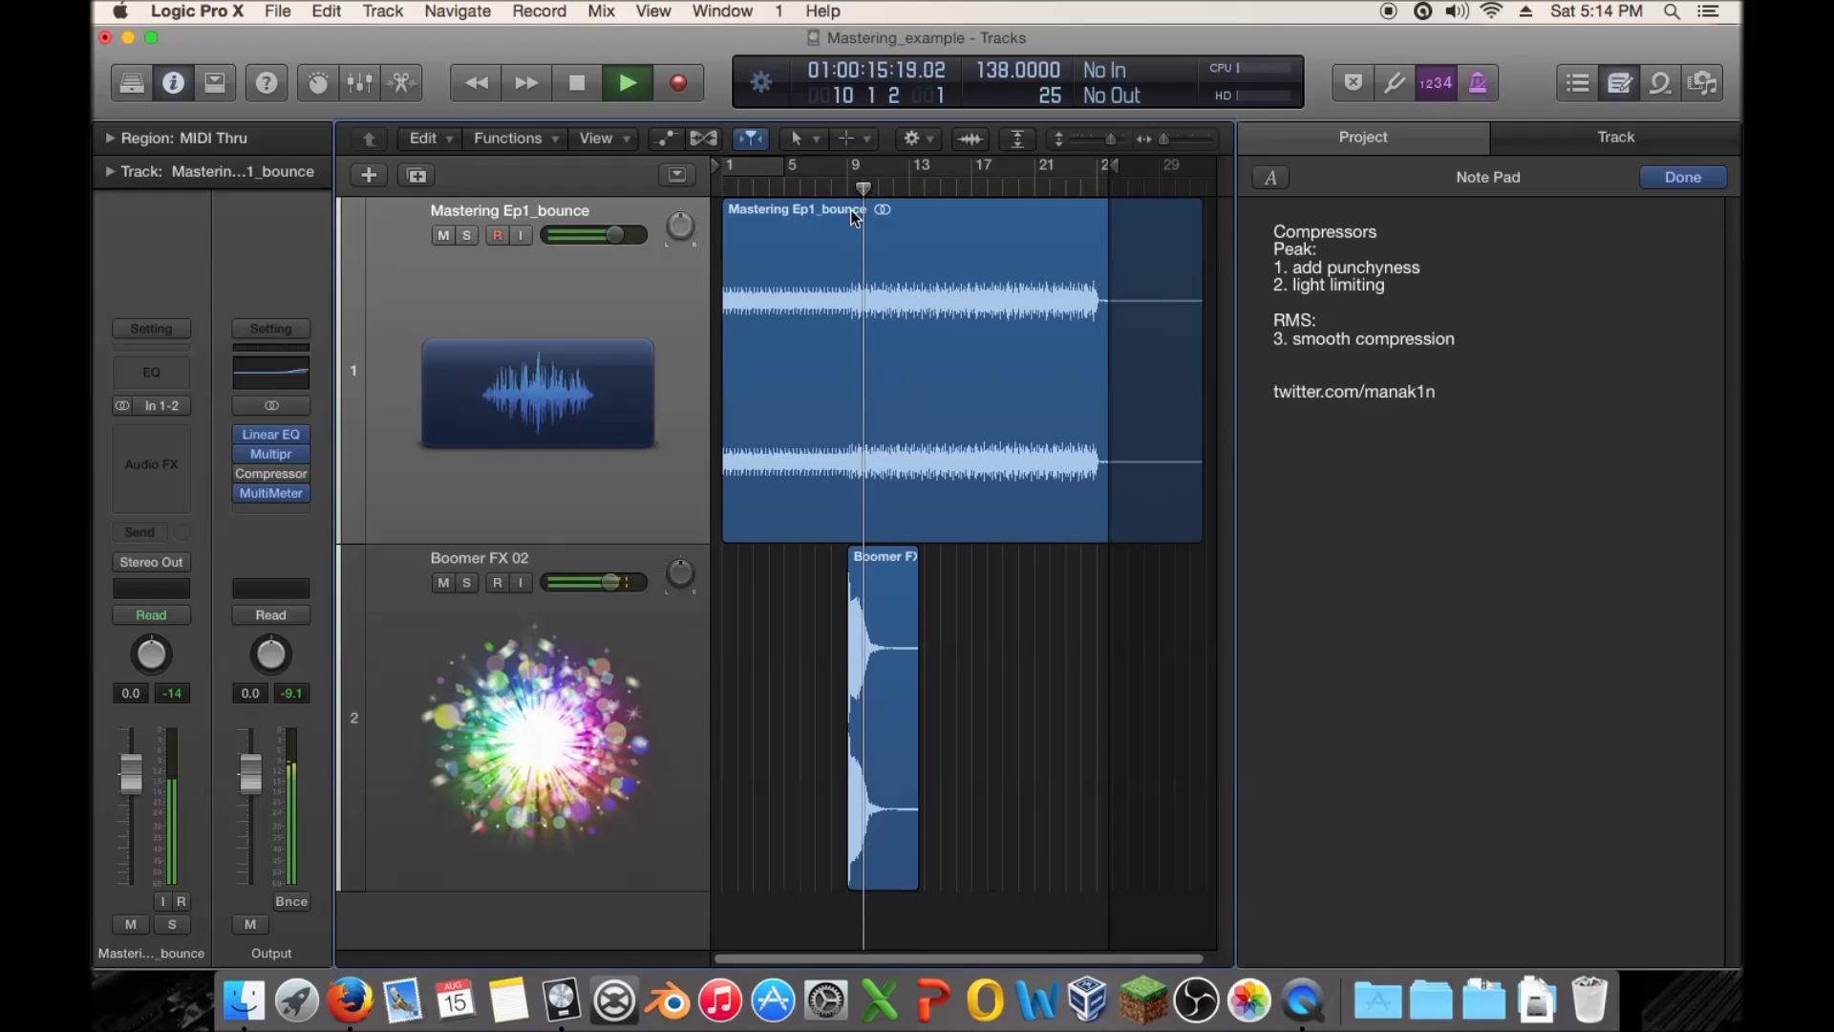
key(space)
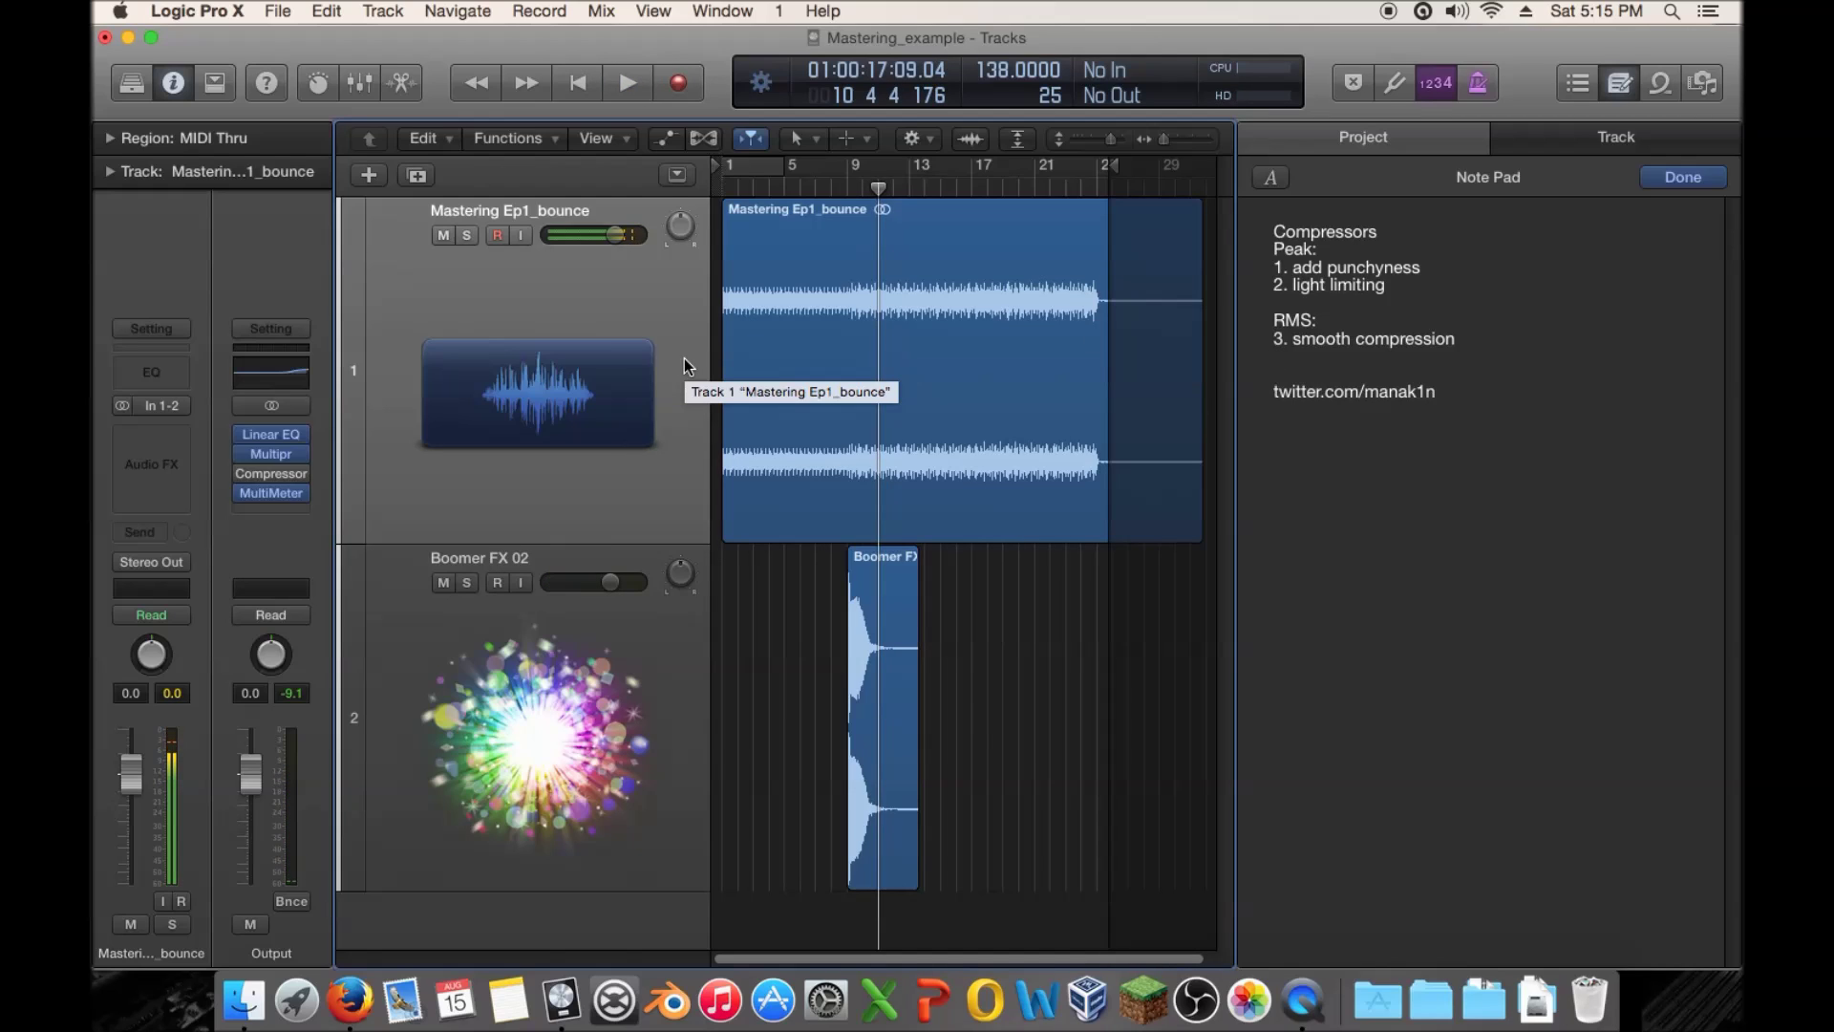
Open the Output channel's Multipressor, bypass its bands 1 and 2, and resume playback
click(270, 454)
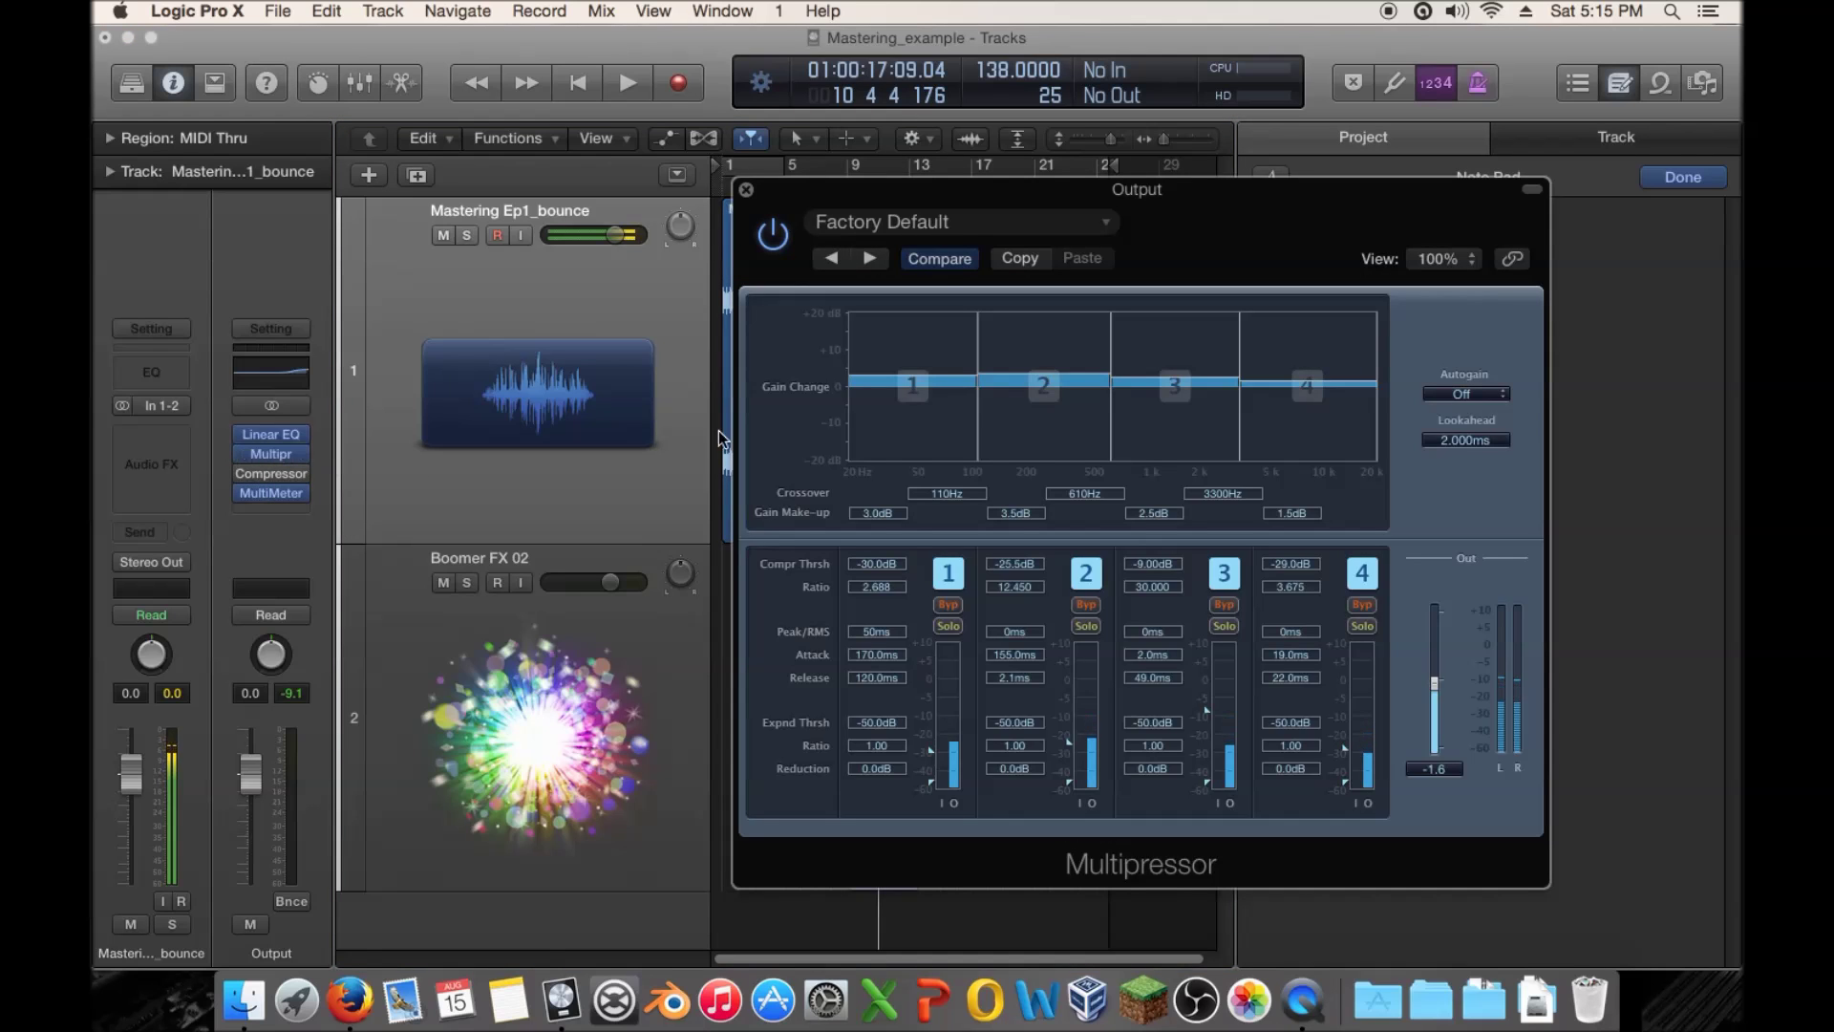
drag(1195, 201, 1146, 189)
drag(792, 203, 936, 191)
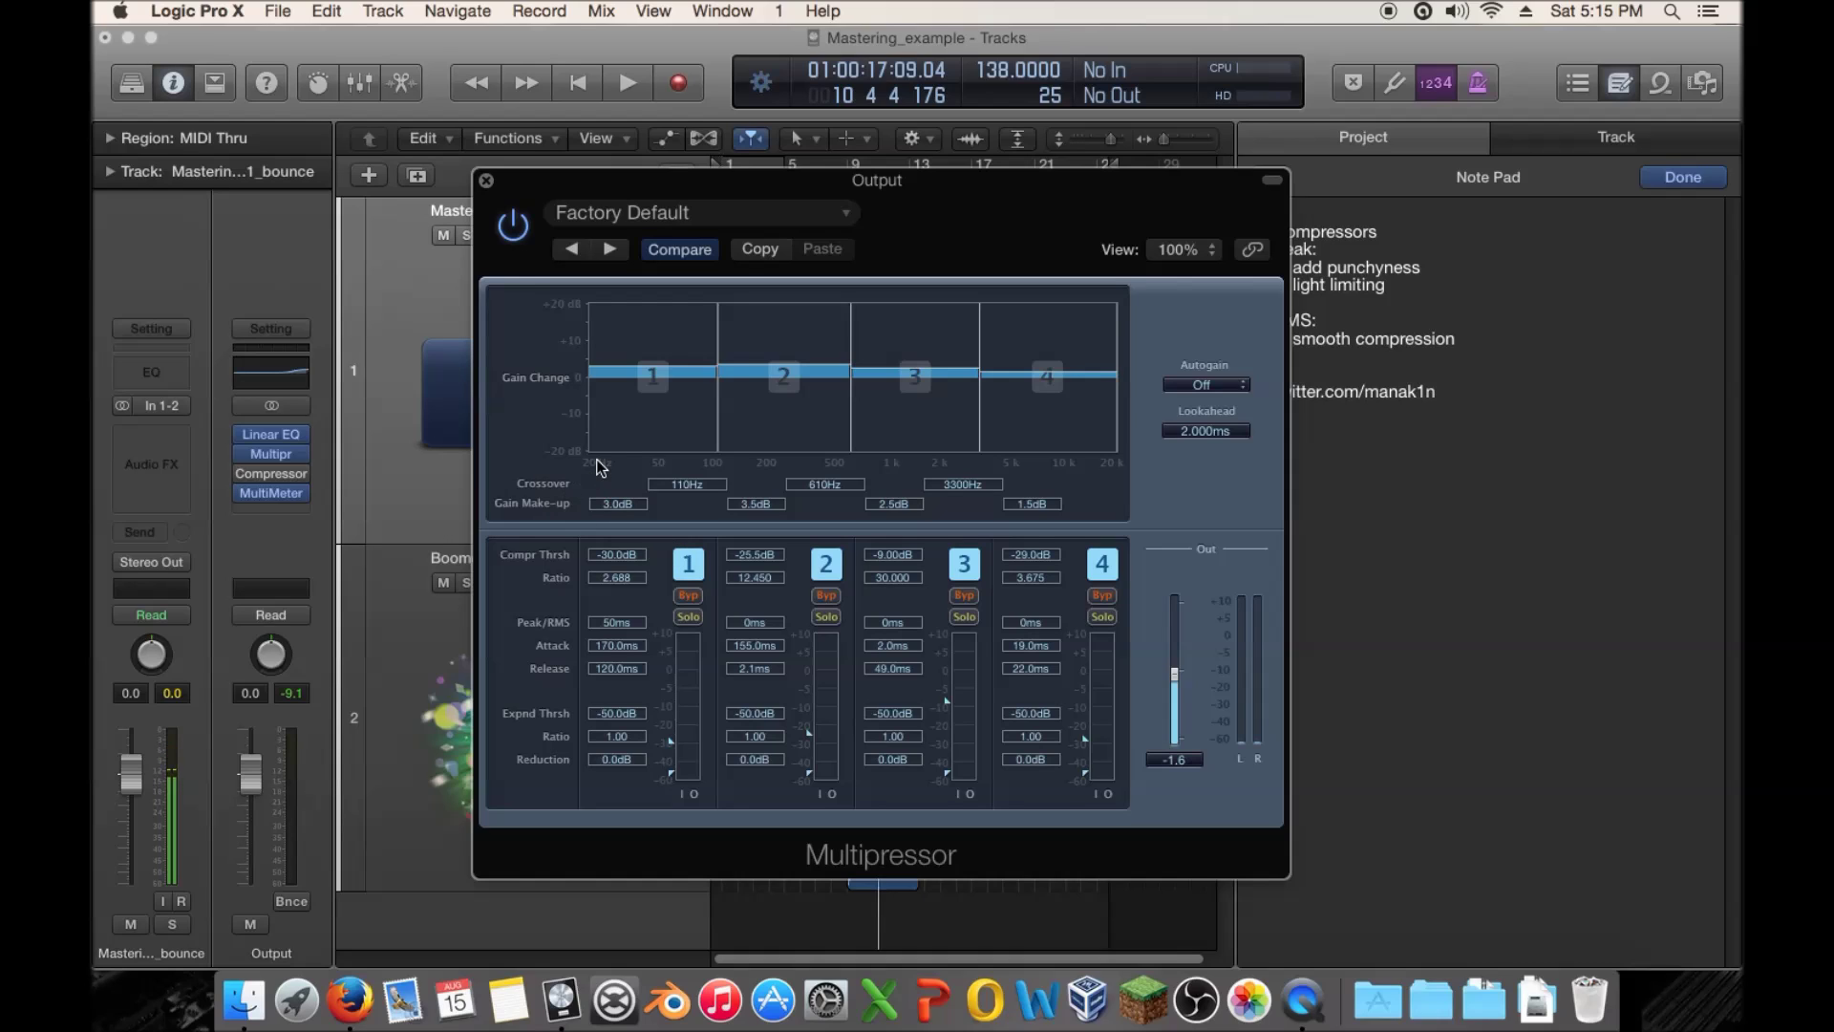
click(688, 595)
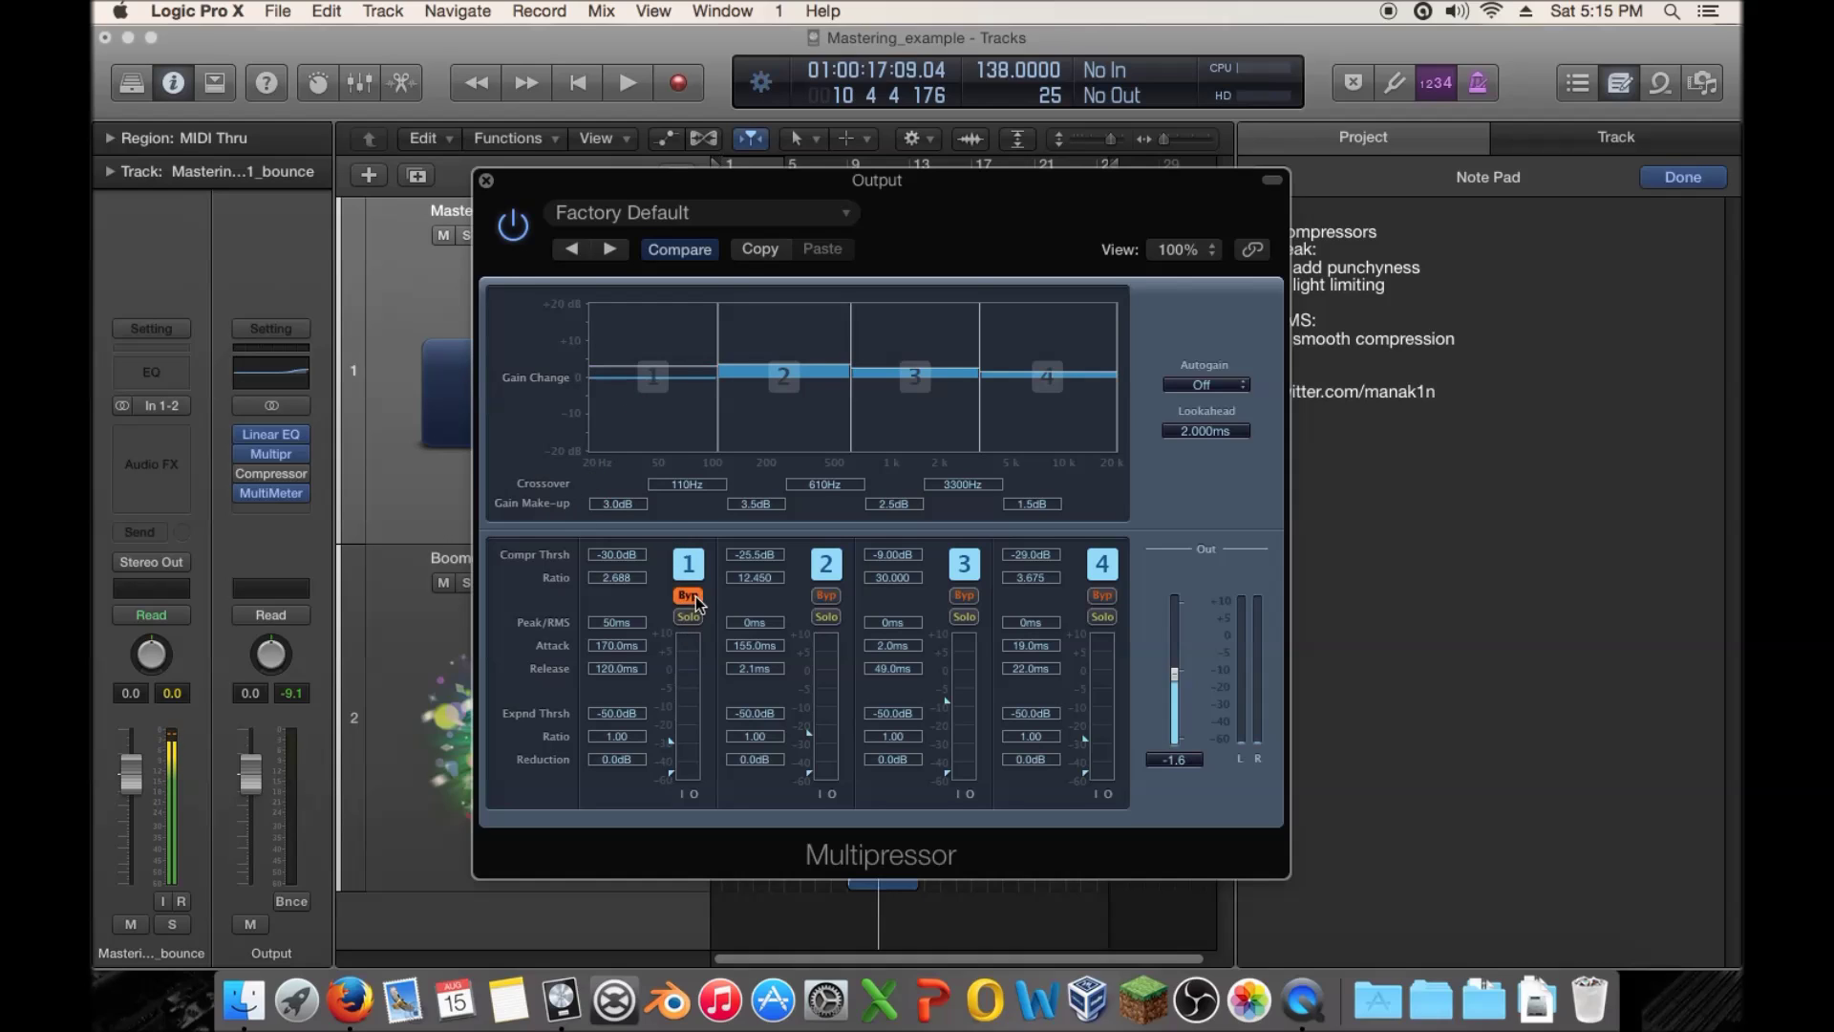
click(823, 594)
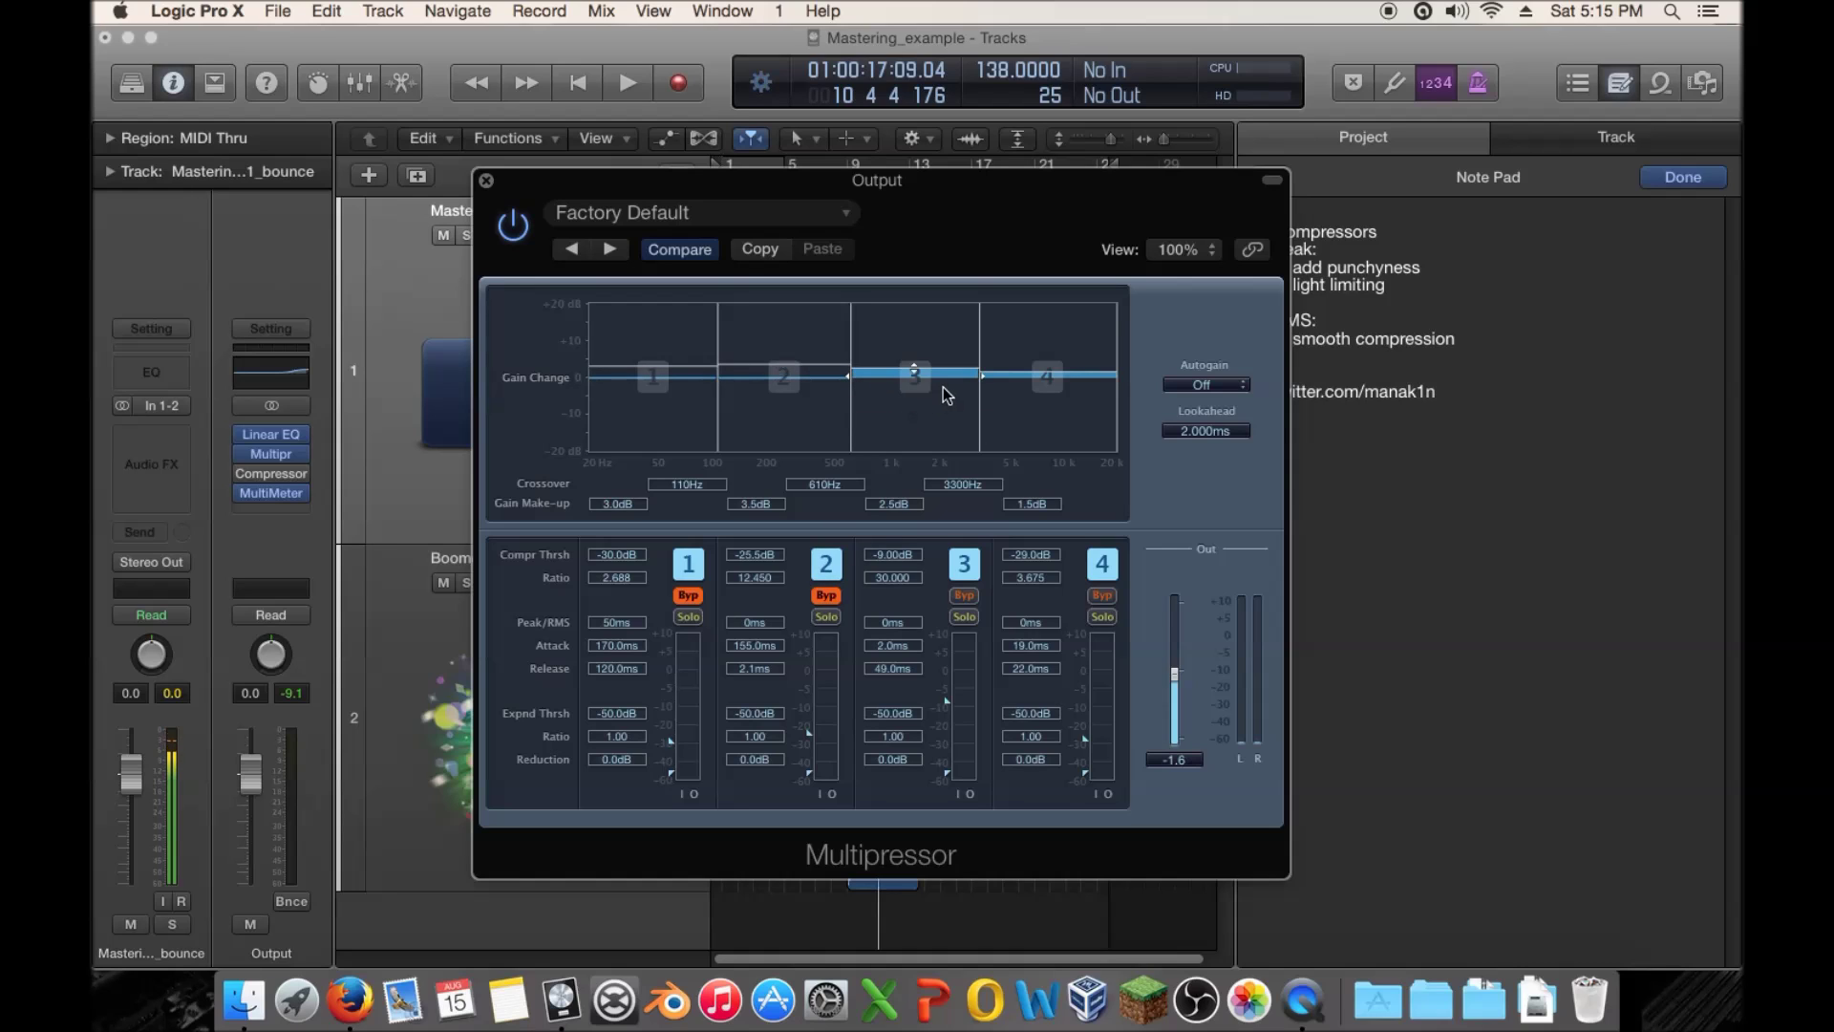
key(space)
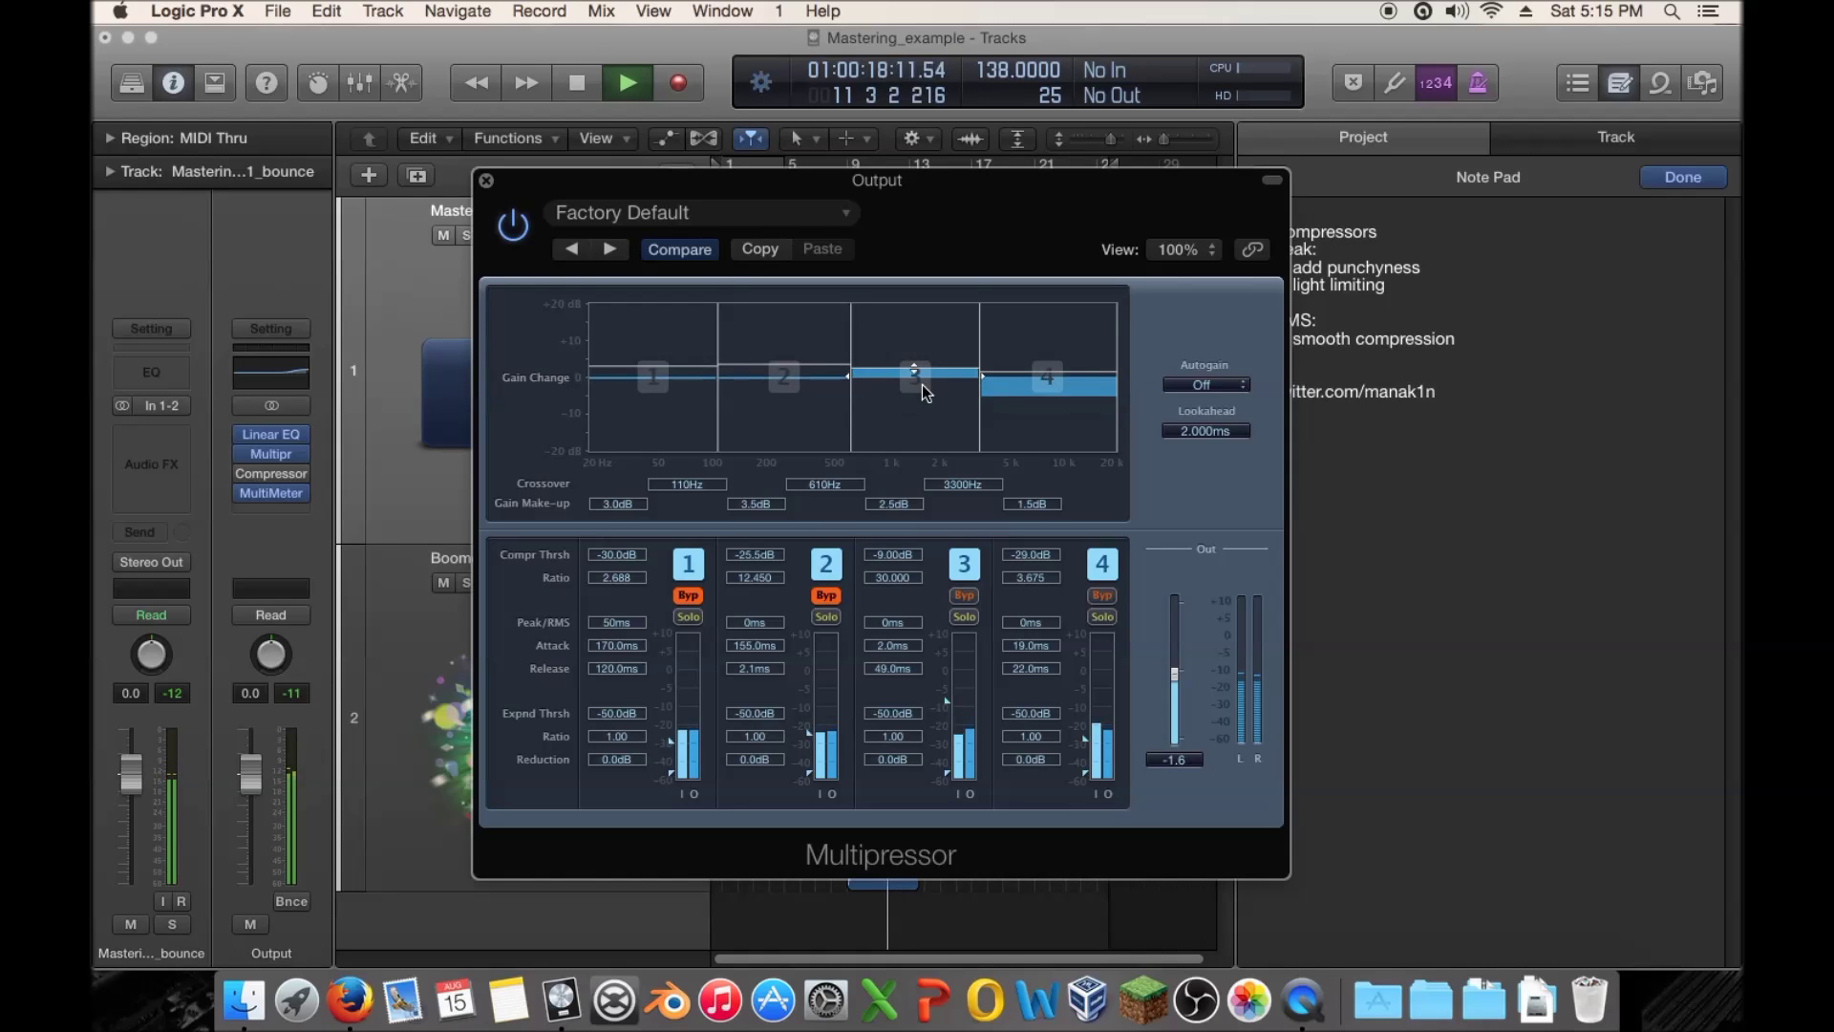
Raise the gain make-up to 4 dB on band 3 and 7 dB on band 4, comparing against the bypassed Multipressor during playback
drag(1066, 409, 1067, 381)
click(503, 234)
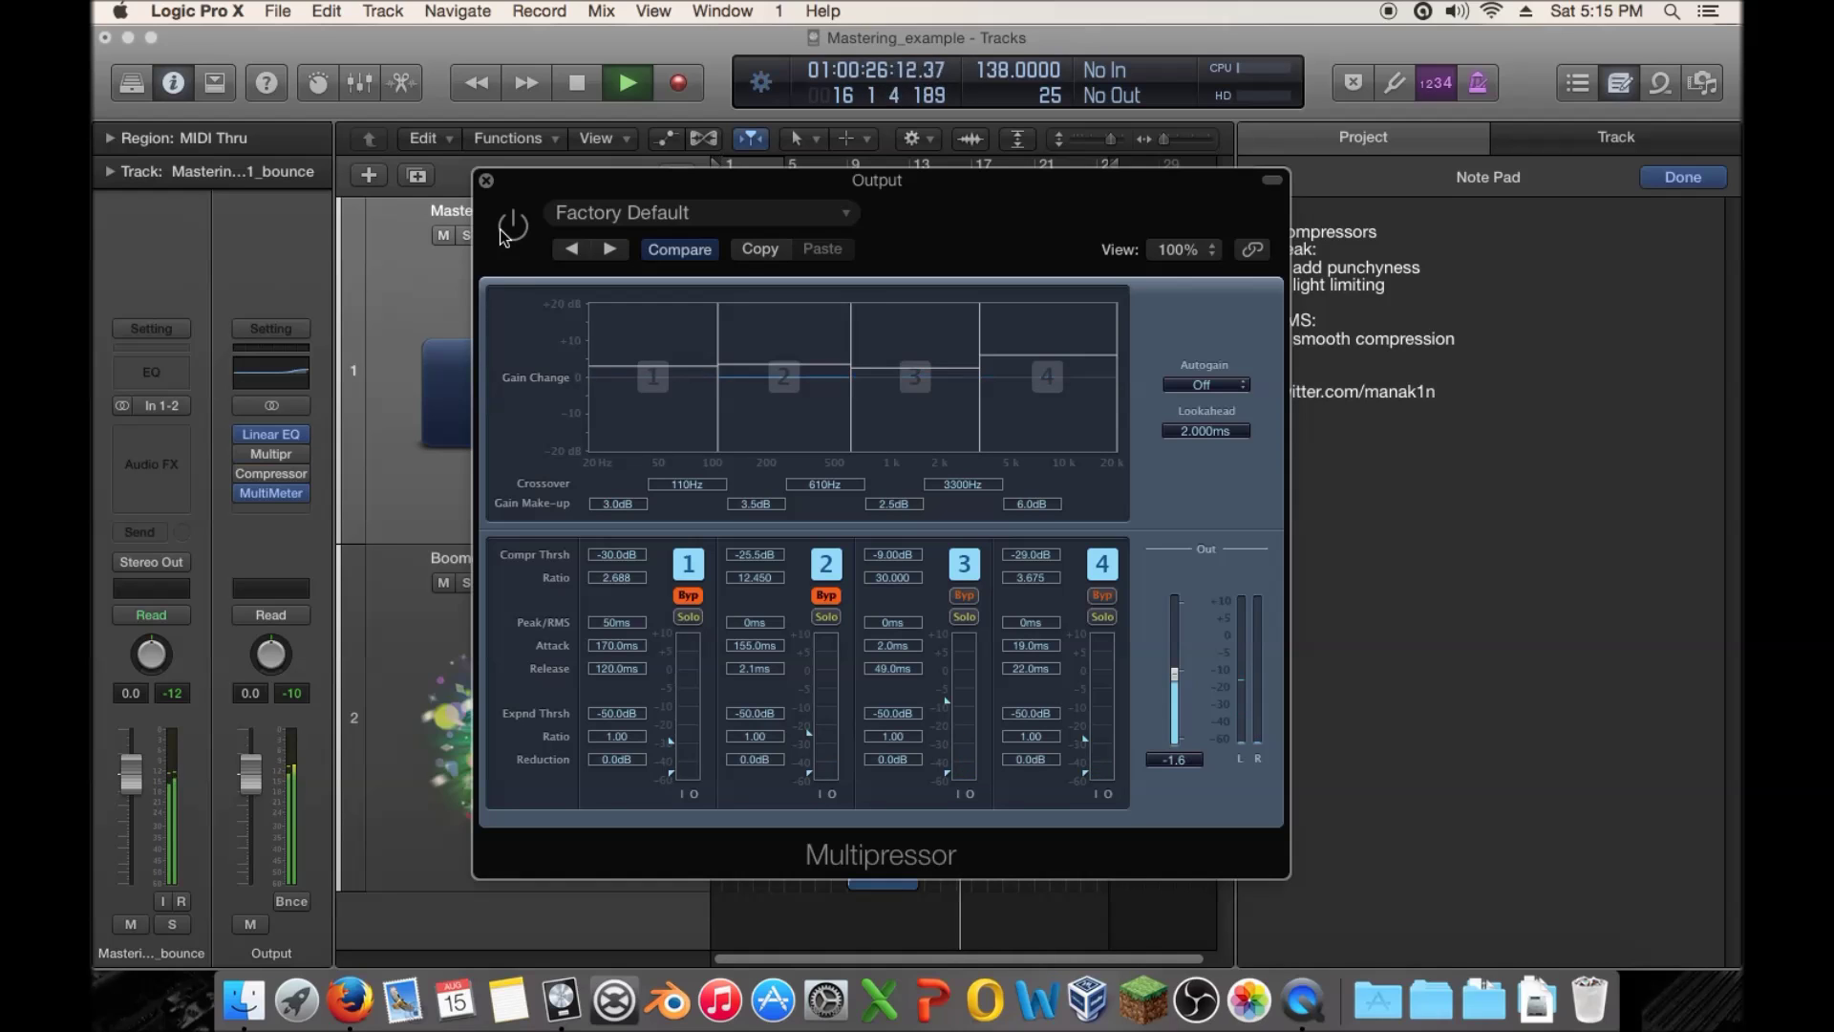
click(503, 234)
drag(914, 401, 914, 397)
drag(1033, 380, 1033, 377)
key(space)
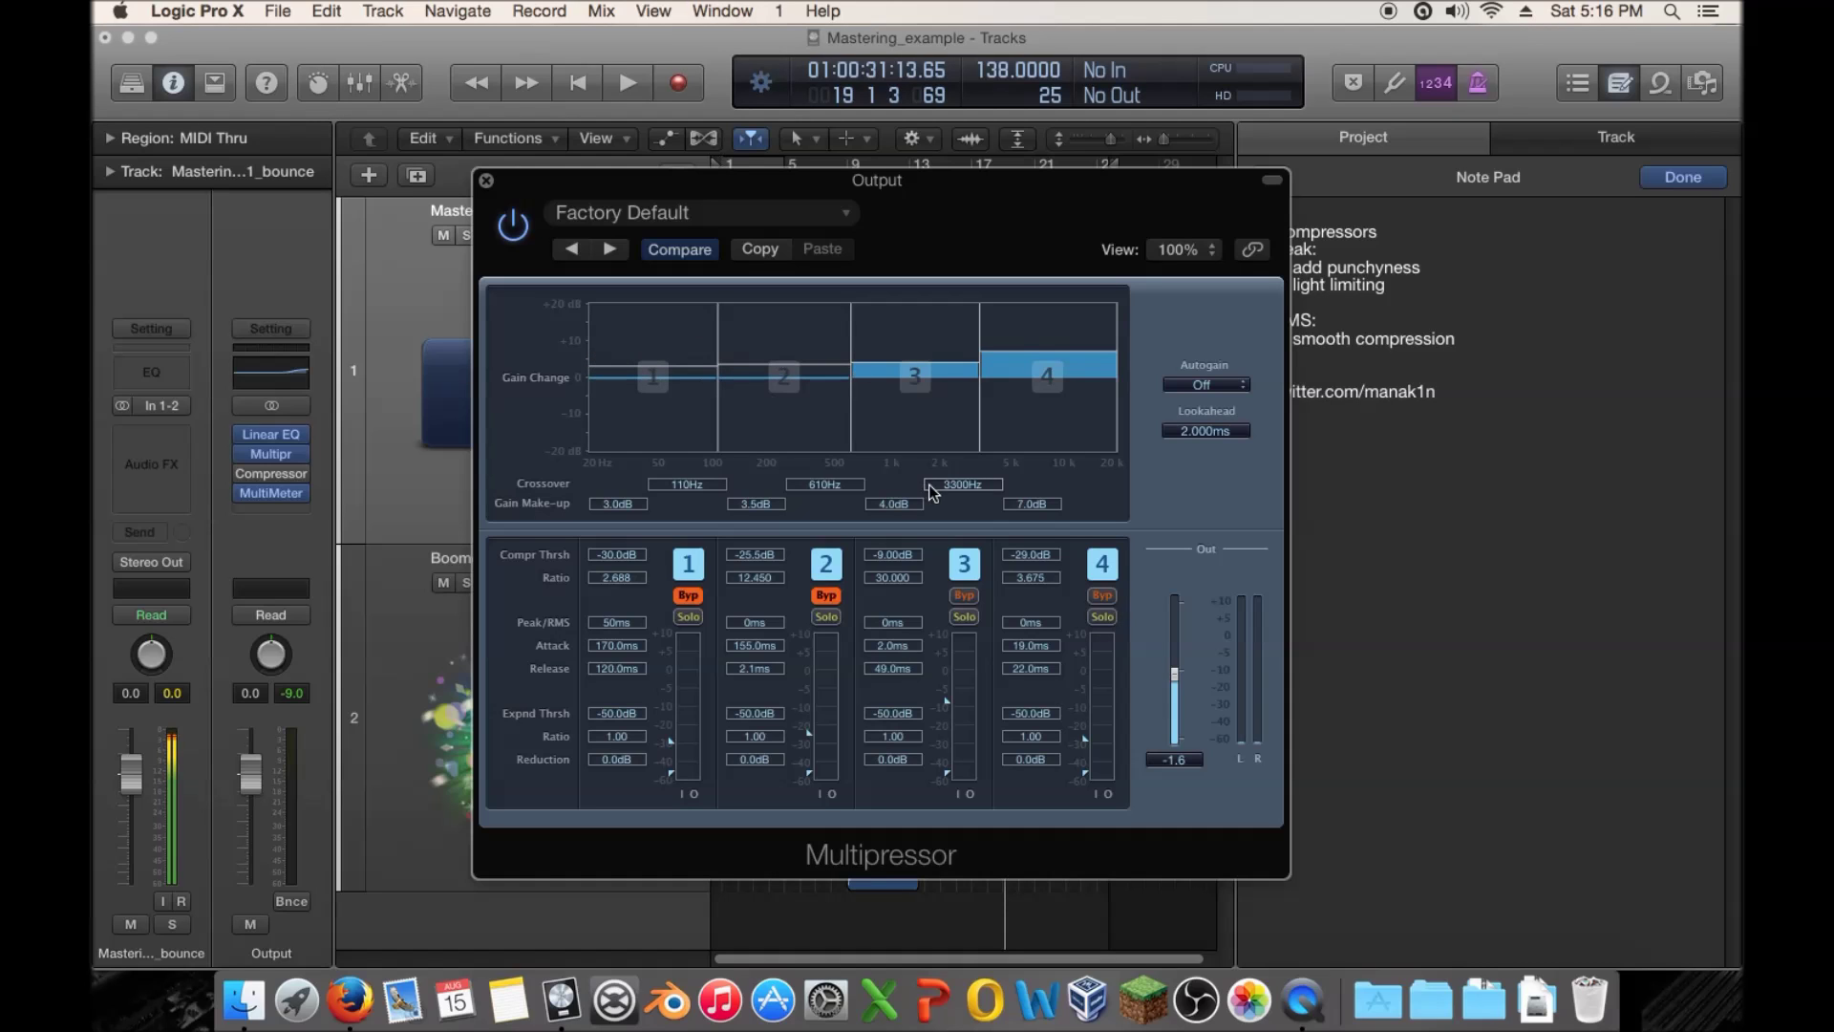
Review the Multipressor's band settings, re-enable the Compressor on the Output channel and close the Multipressor
drag(612, 188, 729, 182)
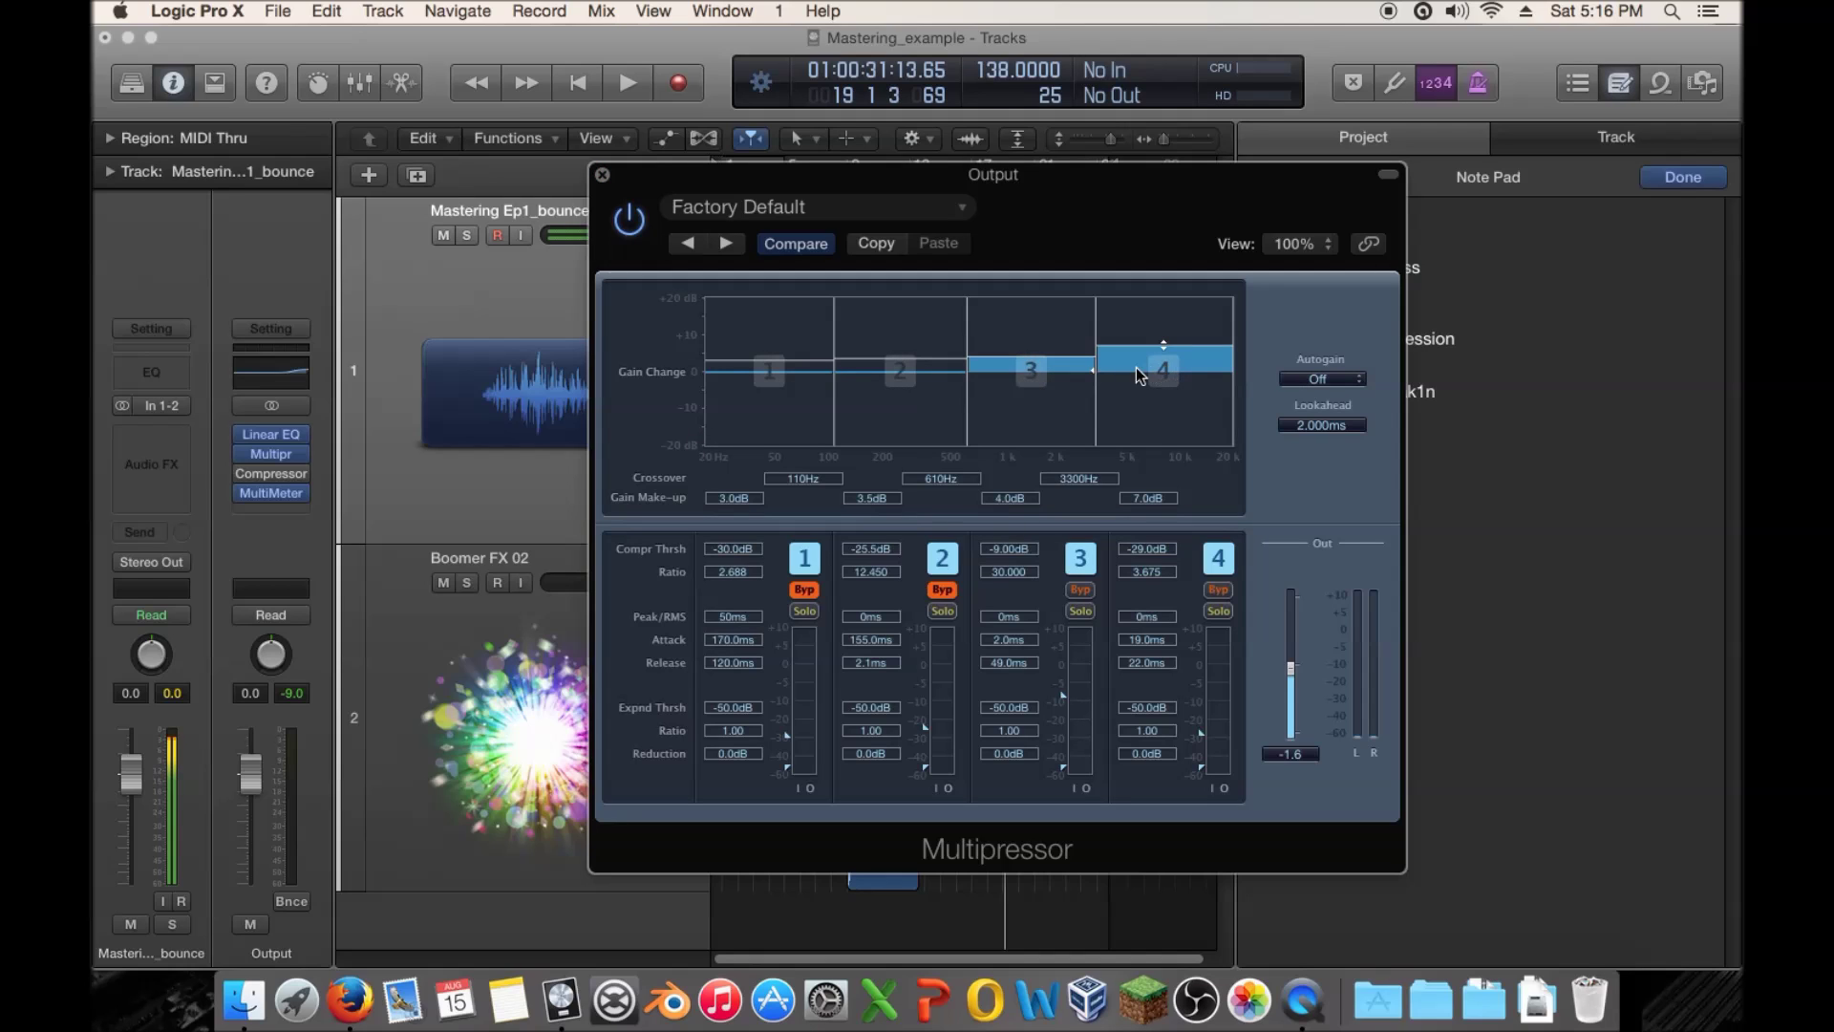
click(602, 174)
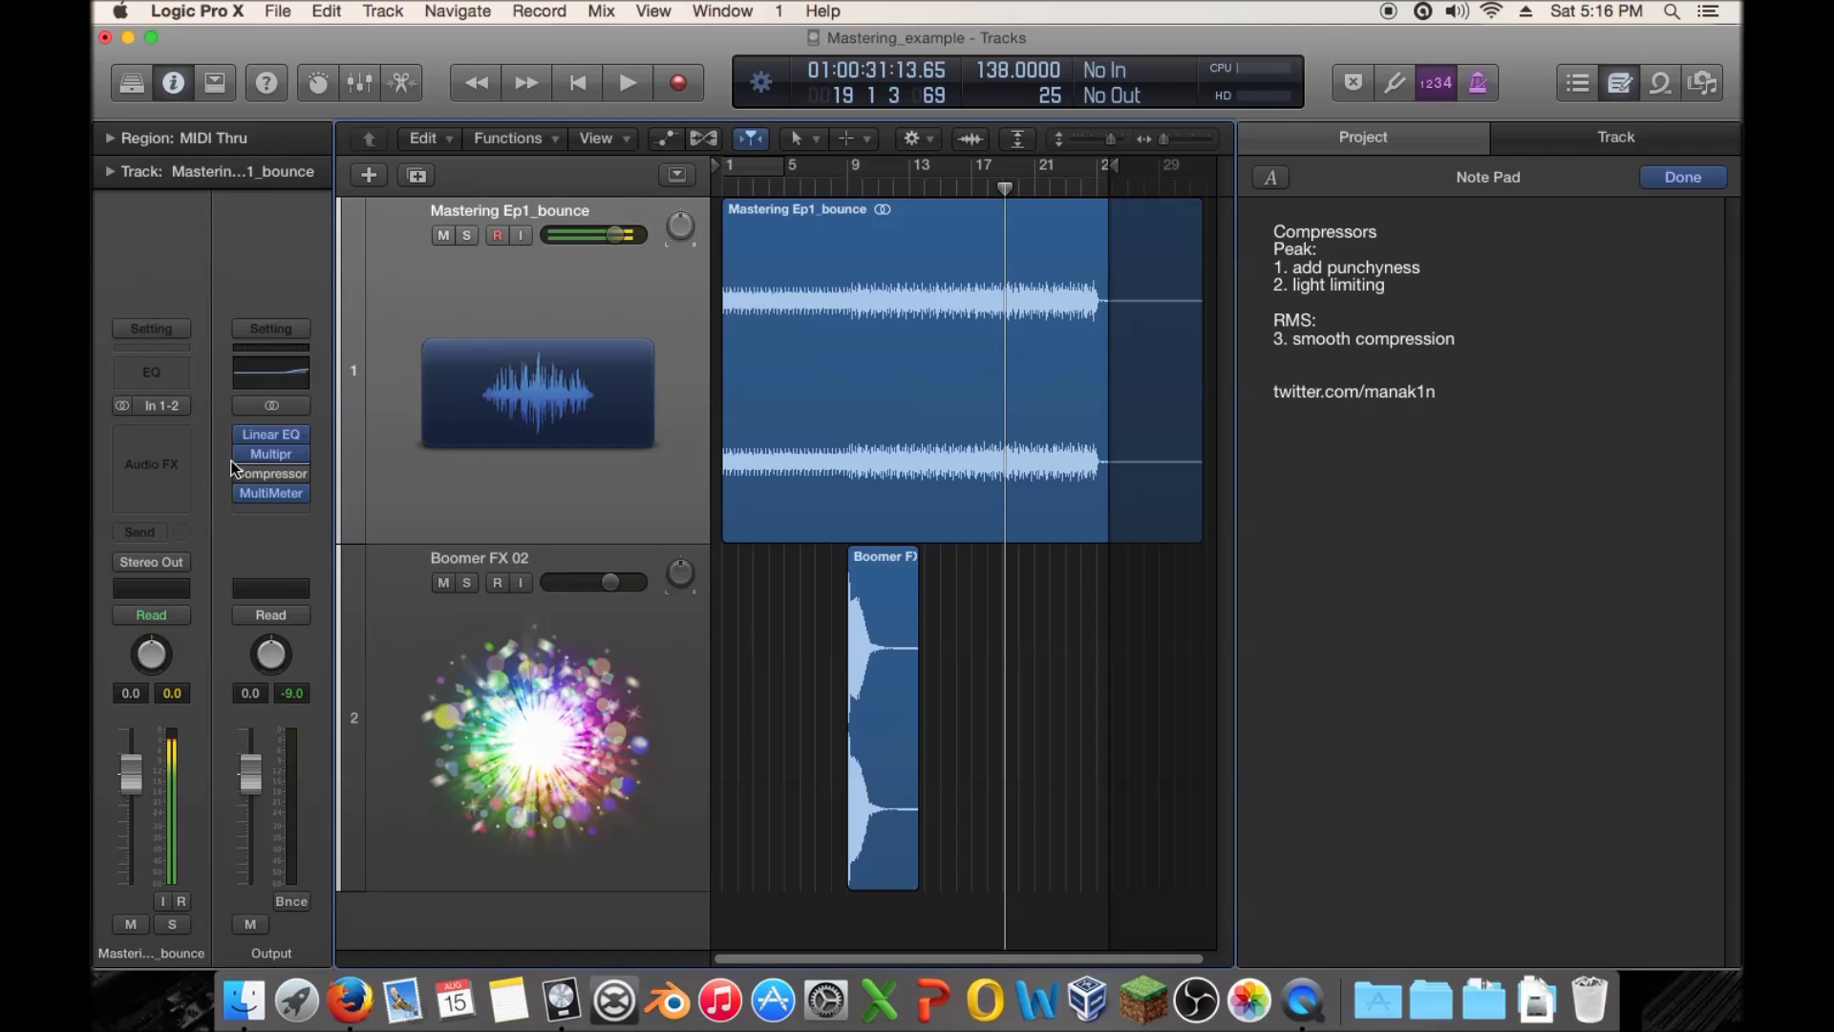
mouse_move(304, 493)
click(263, 453)
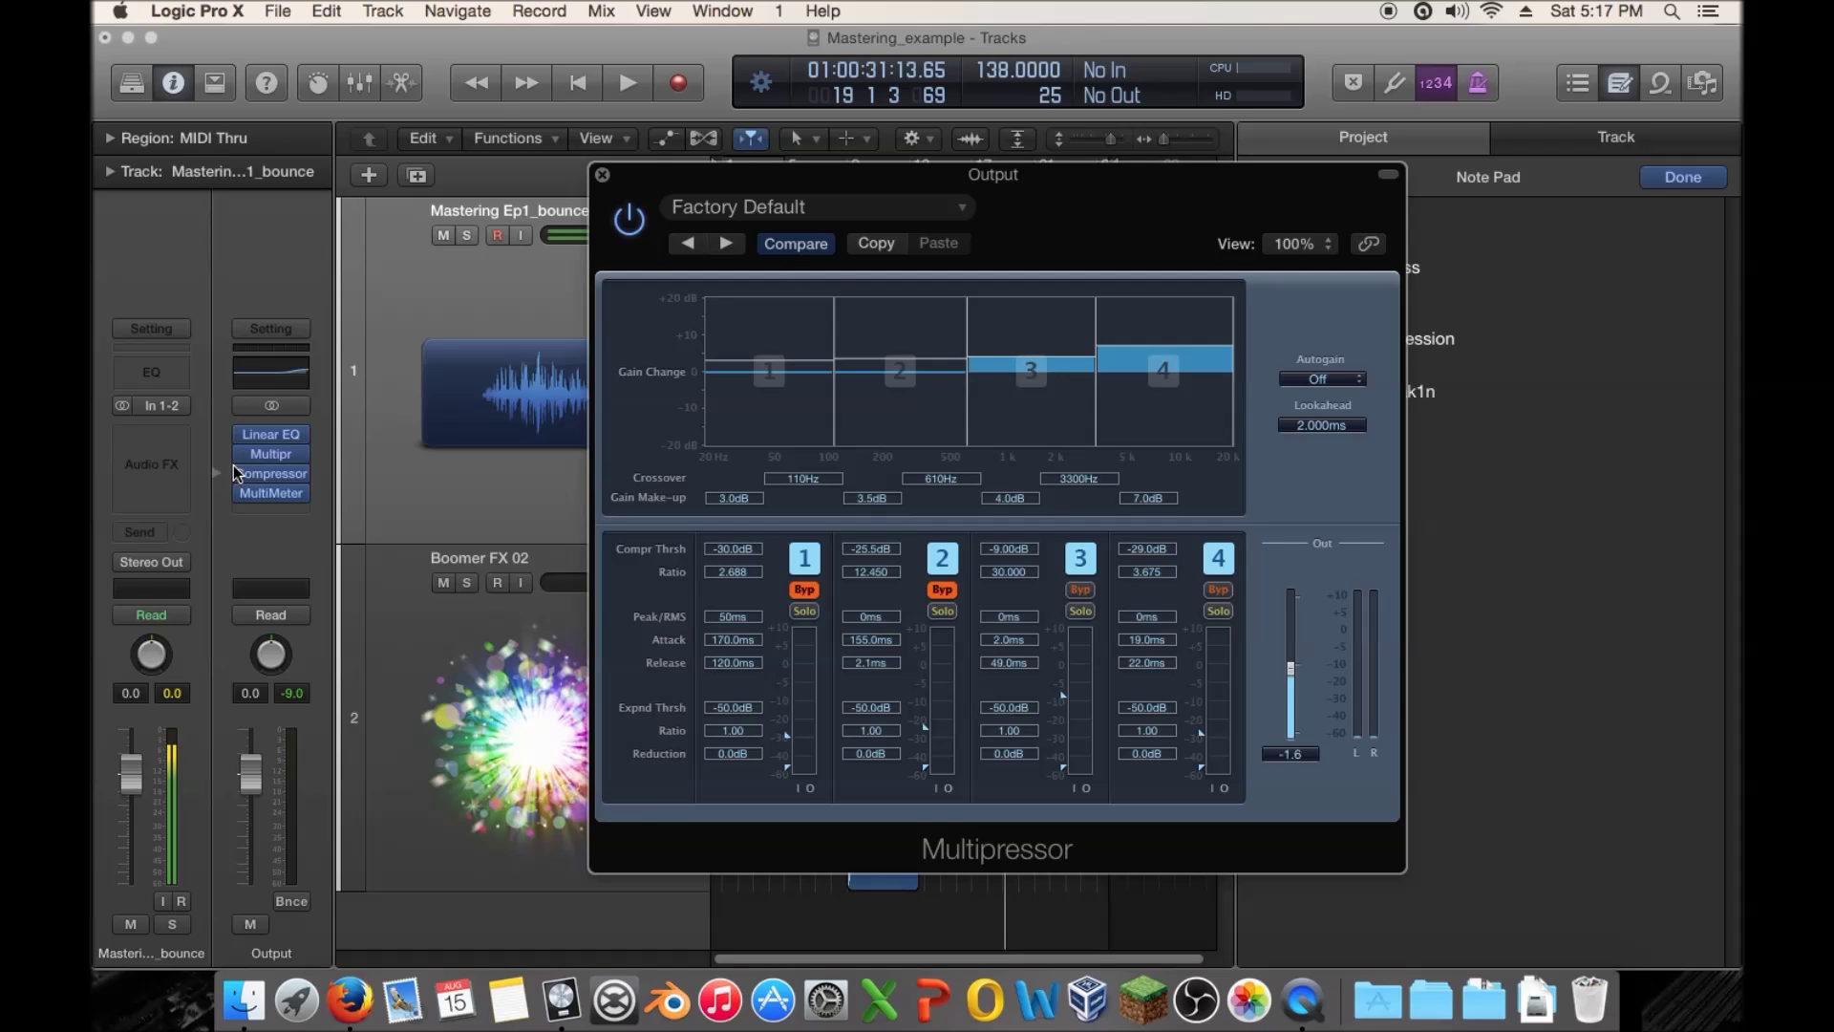
click(603, 175)
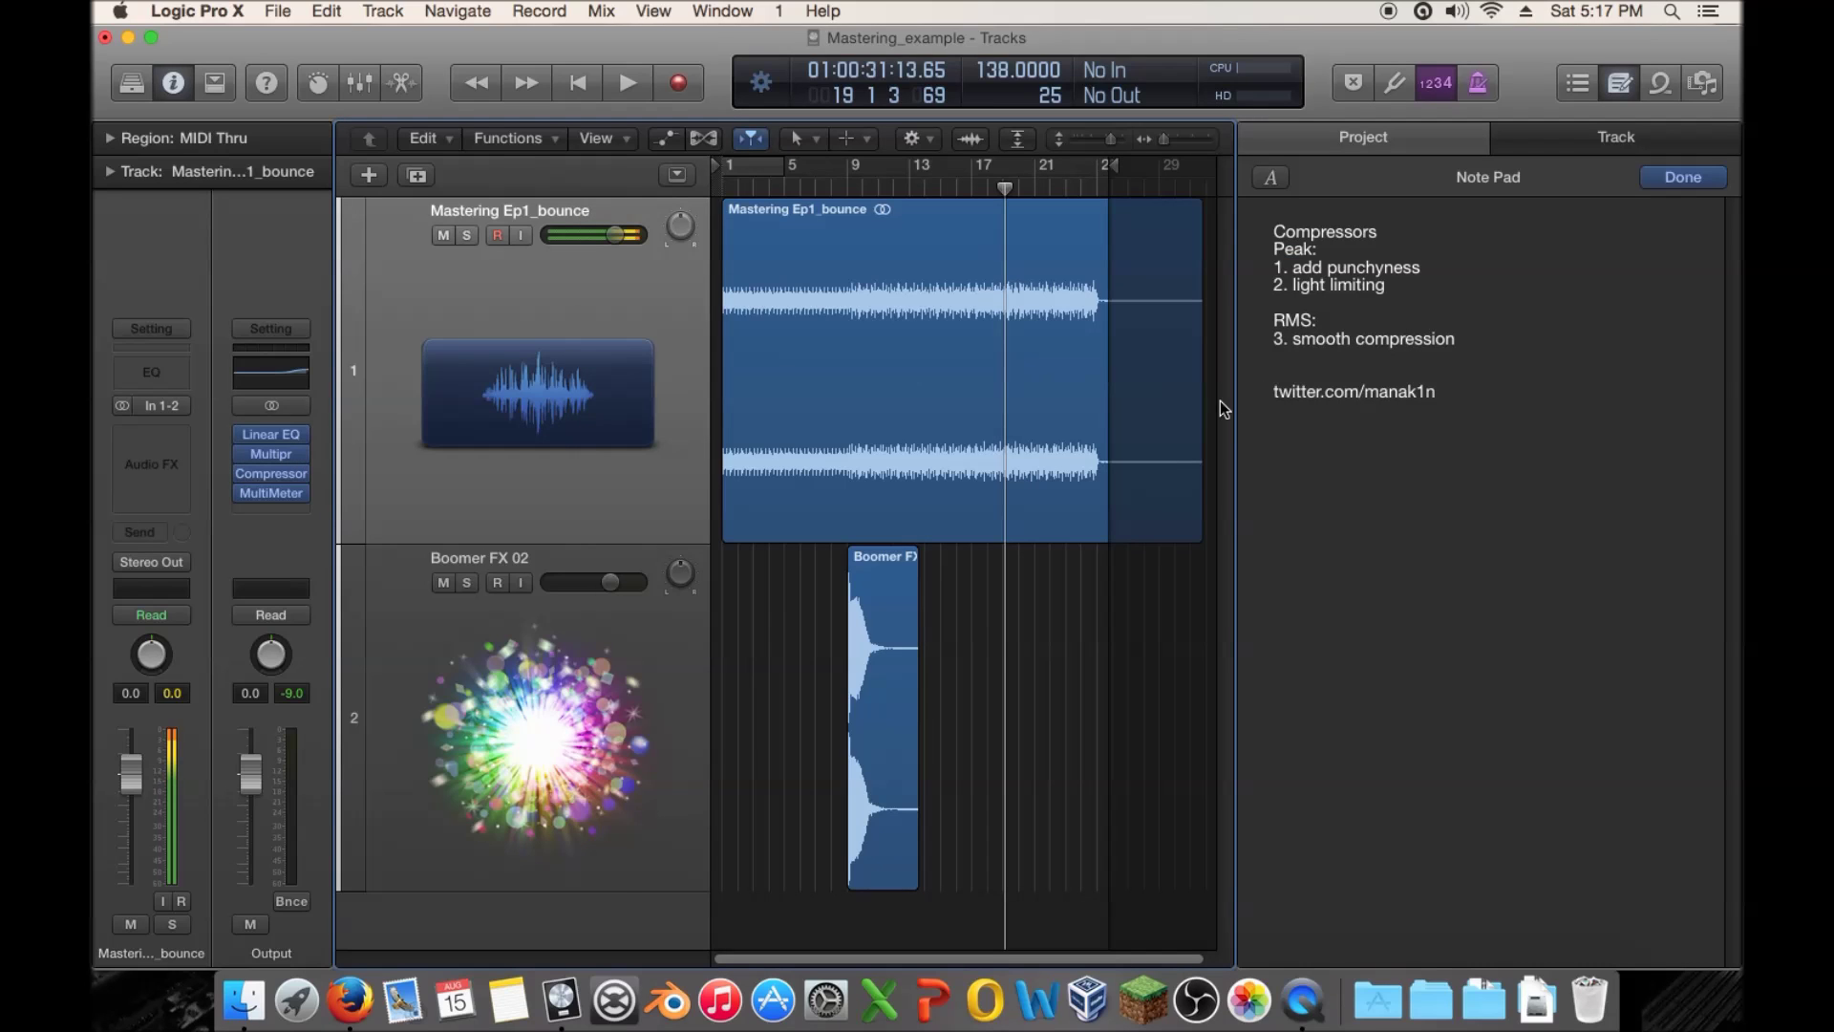